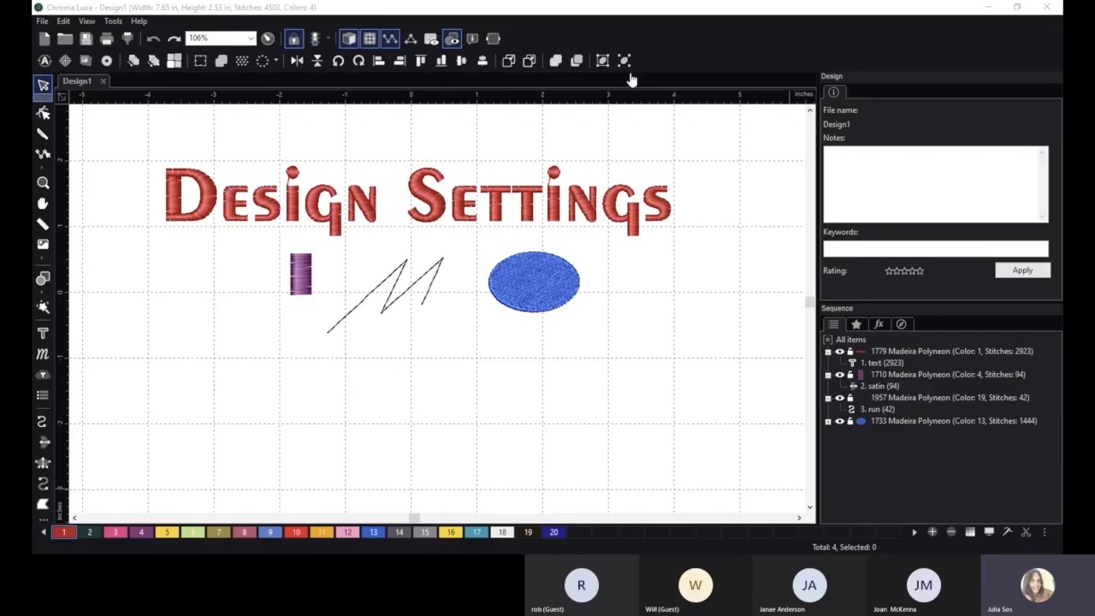
- Examine the settings available for the lettering, the run line, the satin column and the blue oval fill in turn
click(852, 53)
click(884, 73)
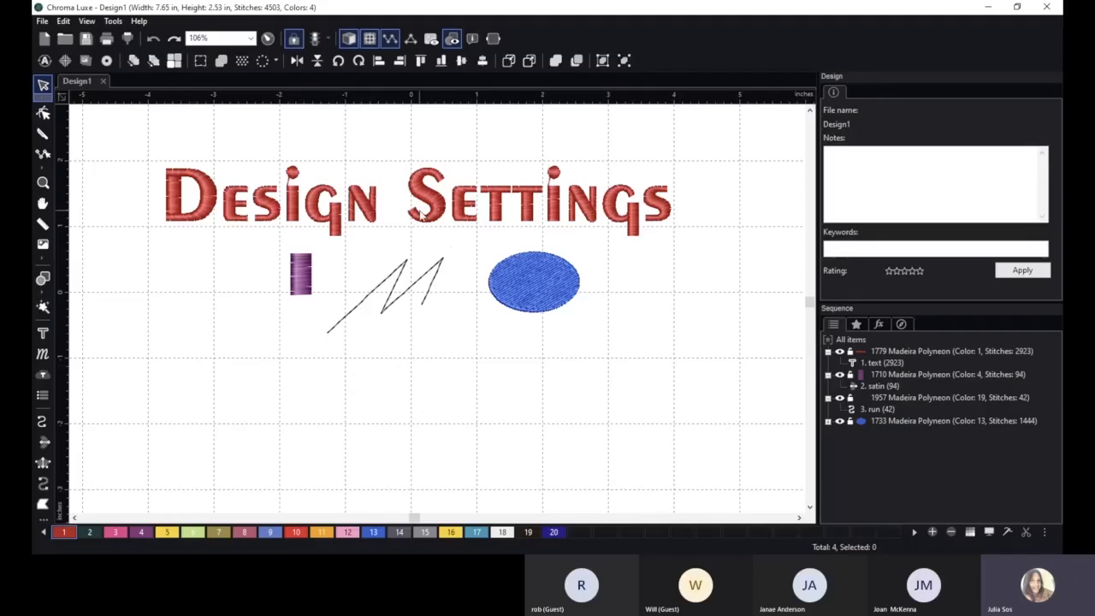
click(435, 204)
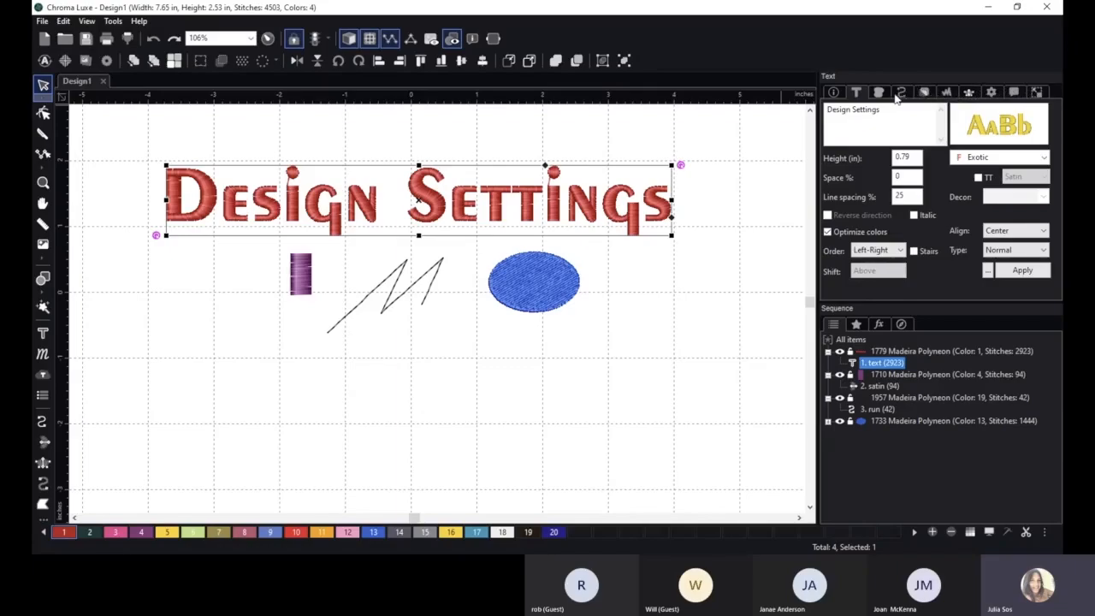
click(835, 92)
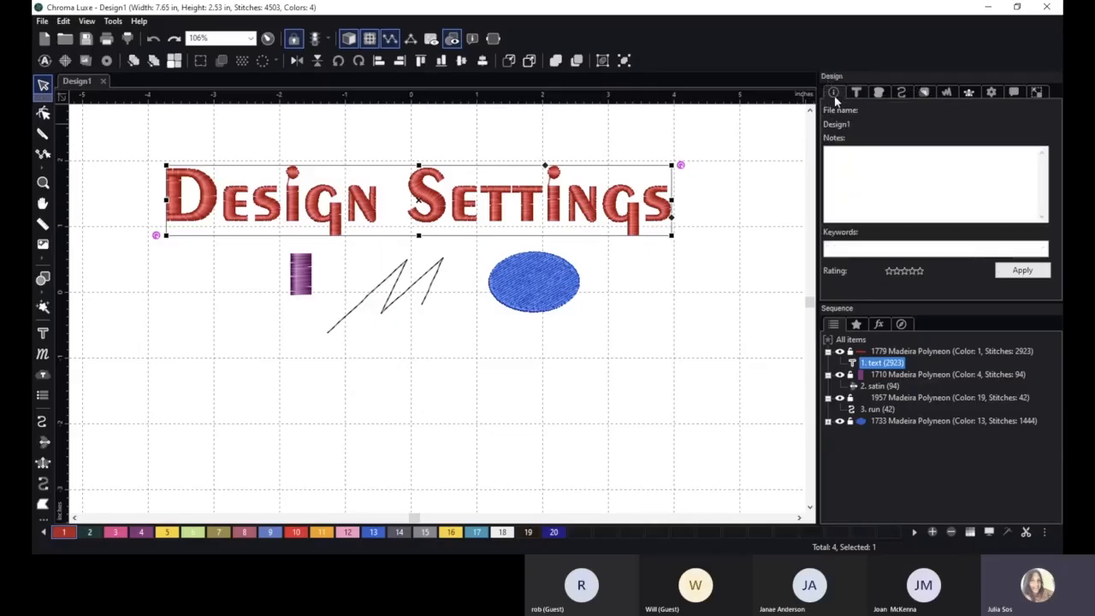
click(865, 177)
click(668, 280)
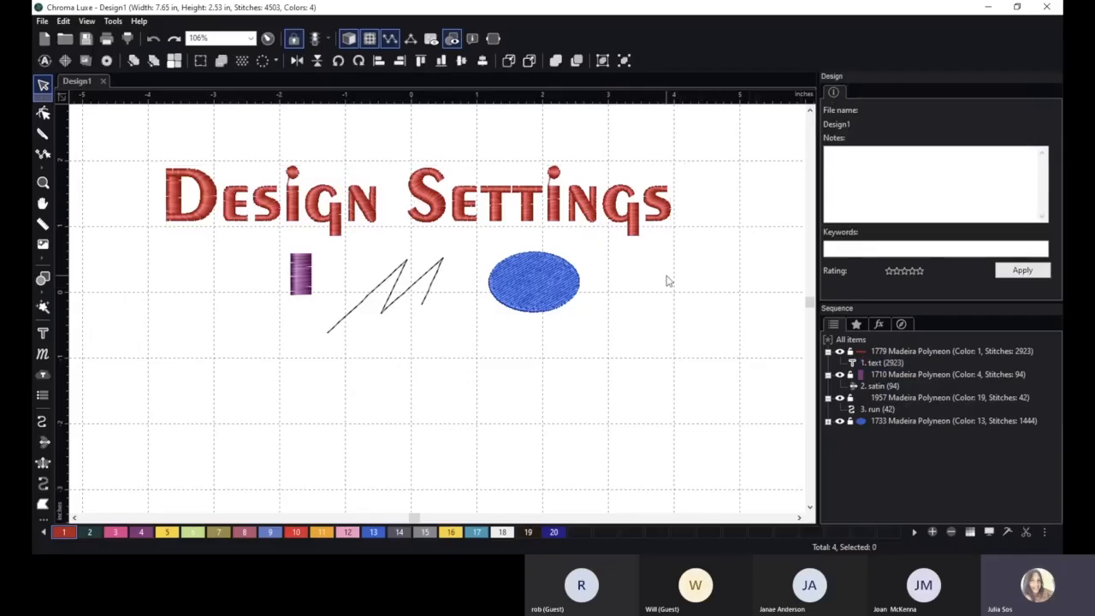
click(386, 283)
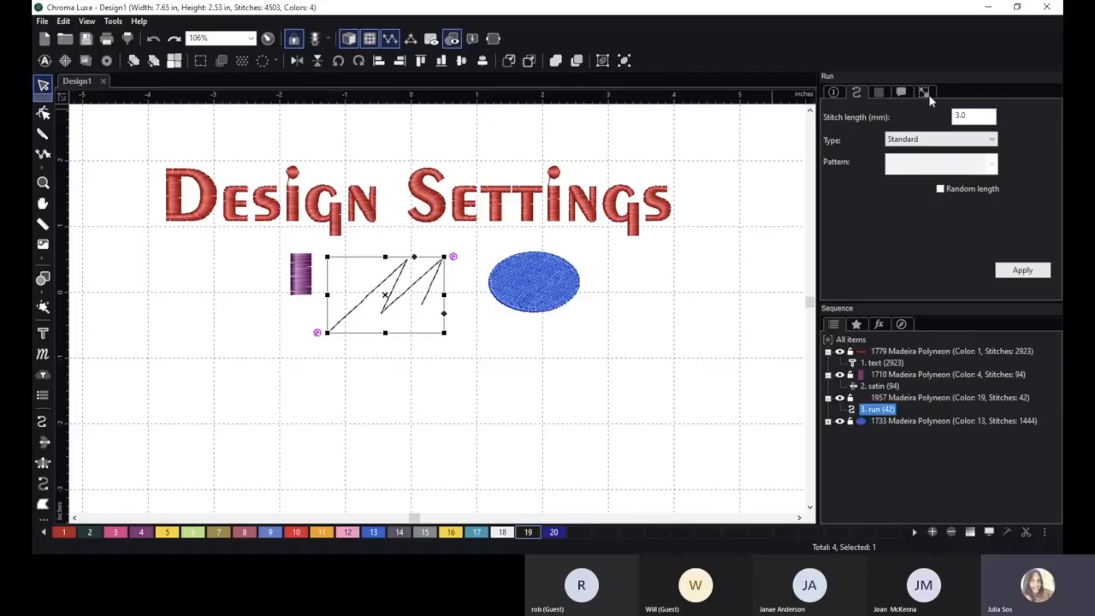
click(301, 276)
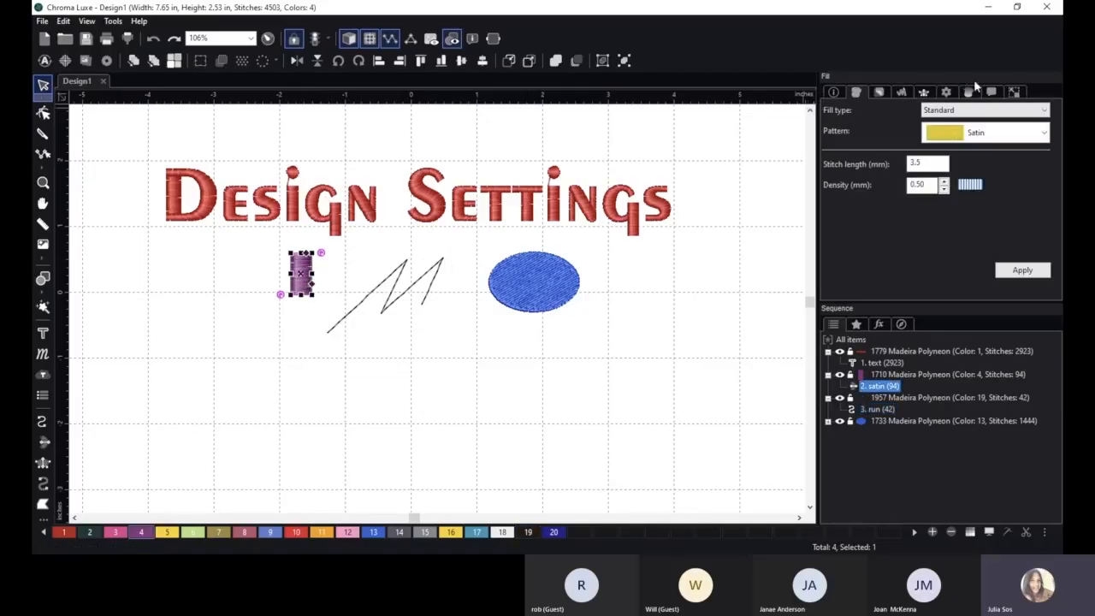
click(554, 298)
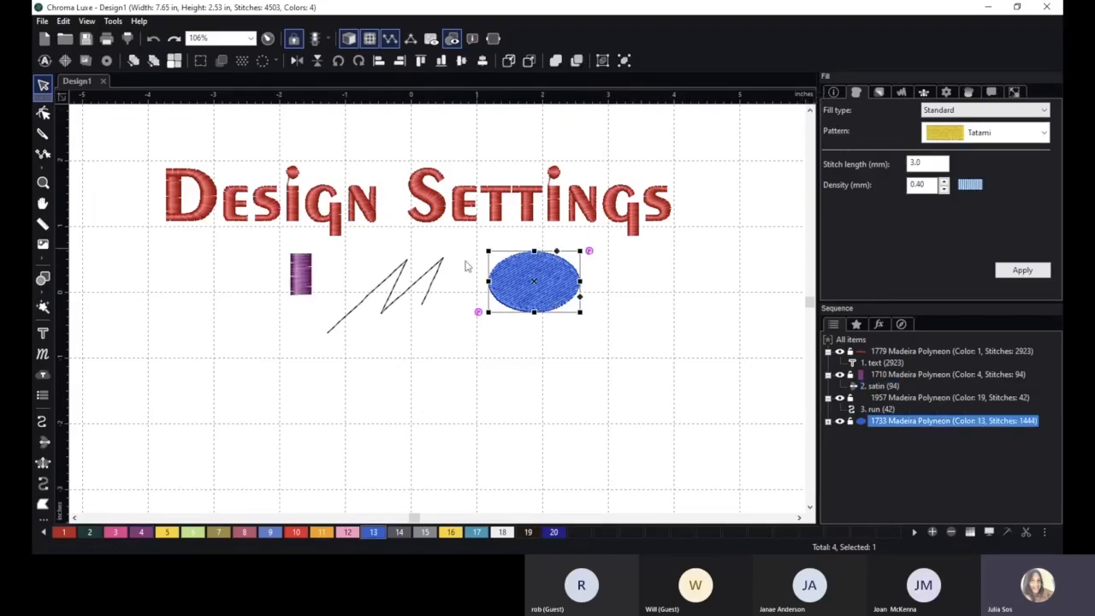
scroll(436, 363, up, 1)
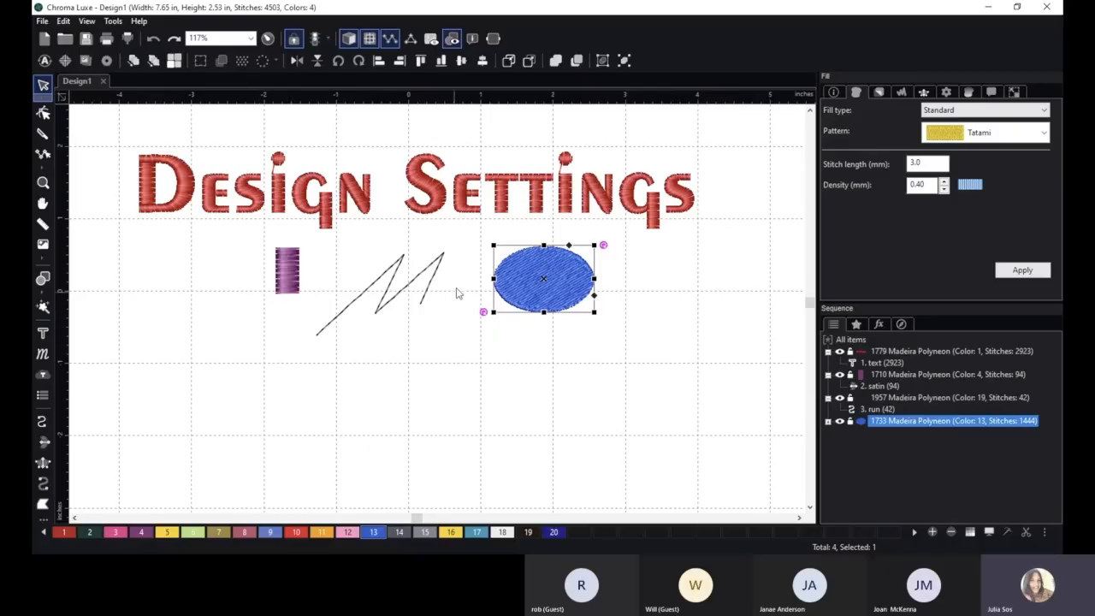
- Inspect the purple satin column's stitches up close, along with its design information and fill settings
click(285, 276)
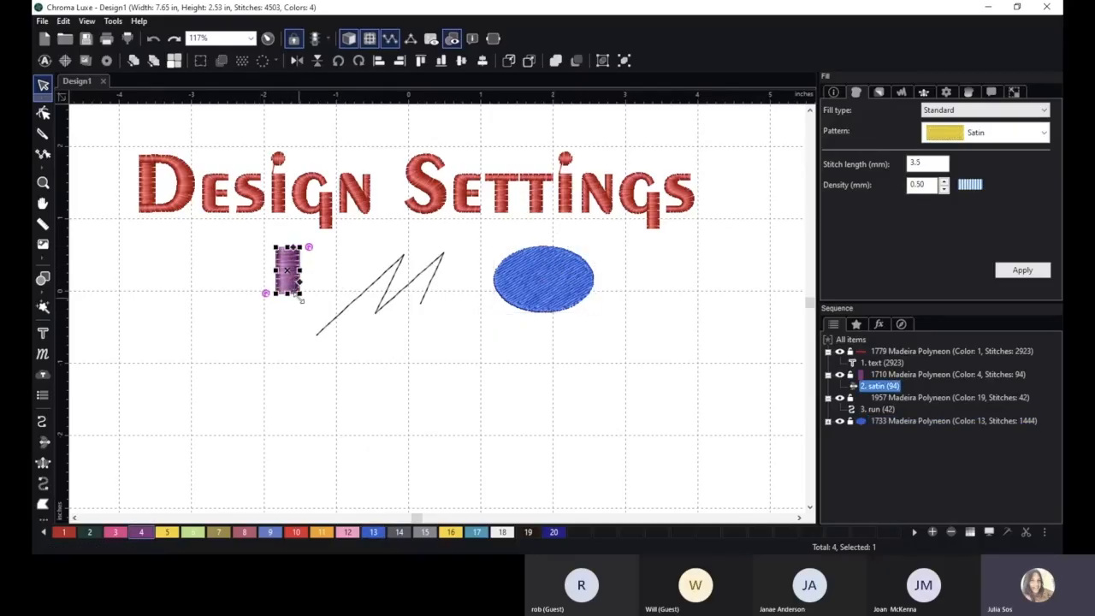
click(46, 183)
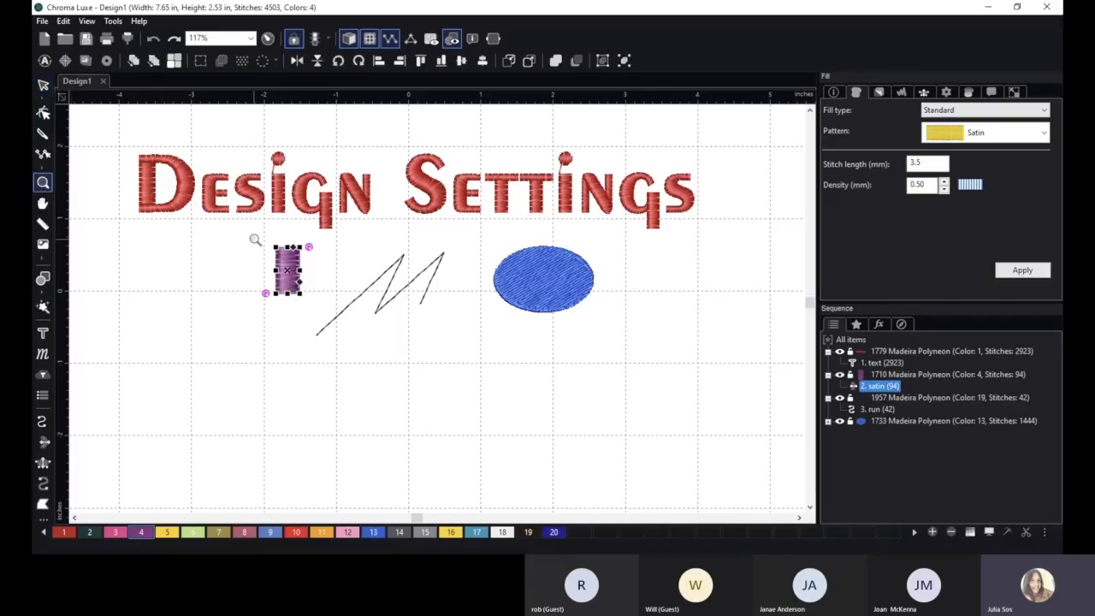
drag(251, 233, 371, 342)
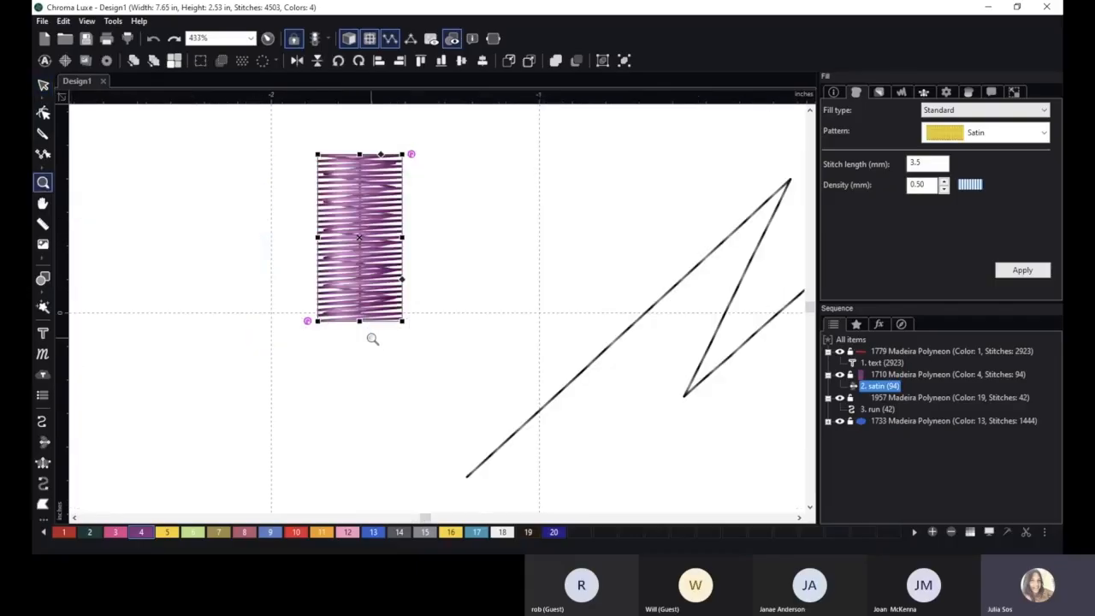
click(288, 154)
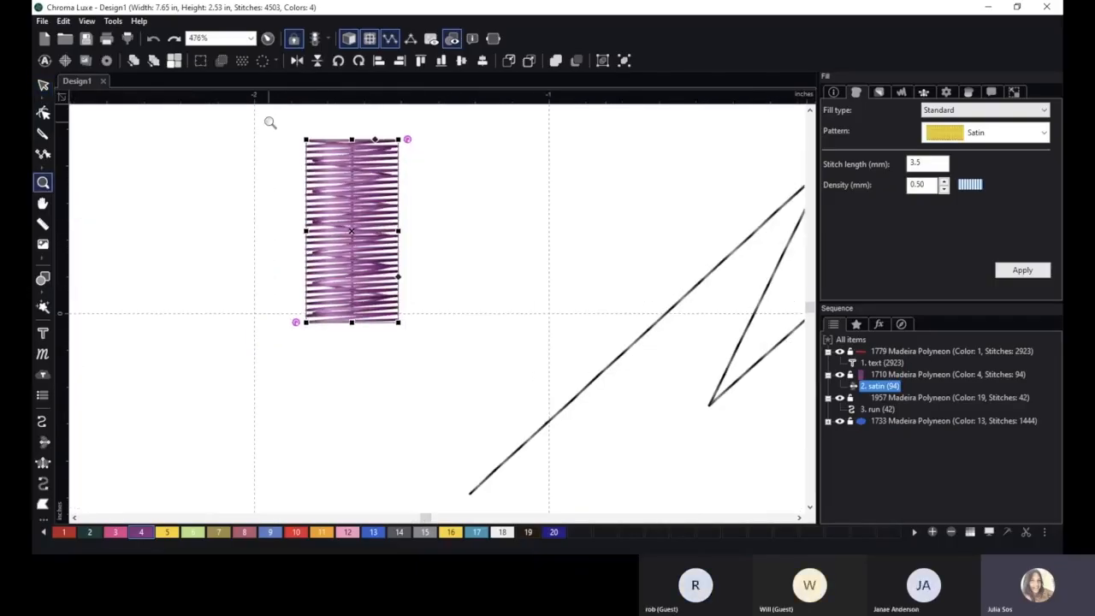
click(41, 86)
drag(262, 168, 289, 218)
click(299, 212)
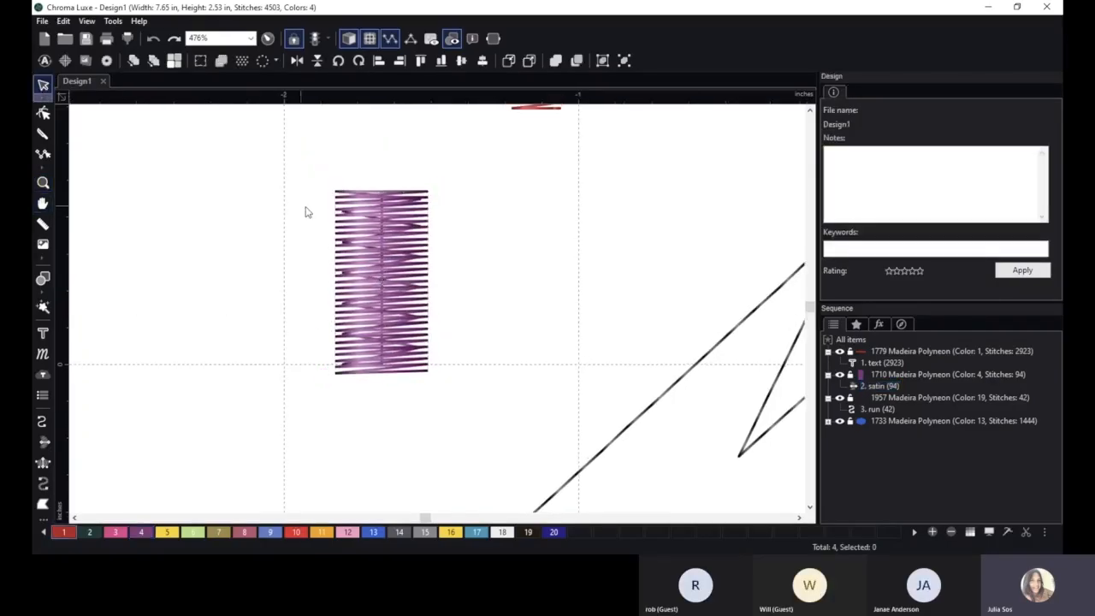
click(380, 221)
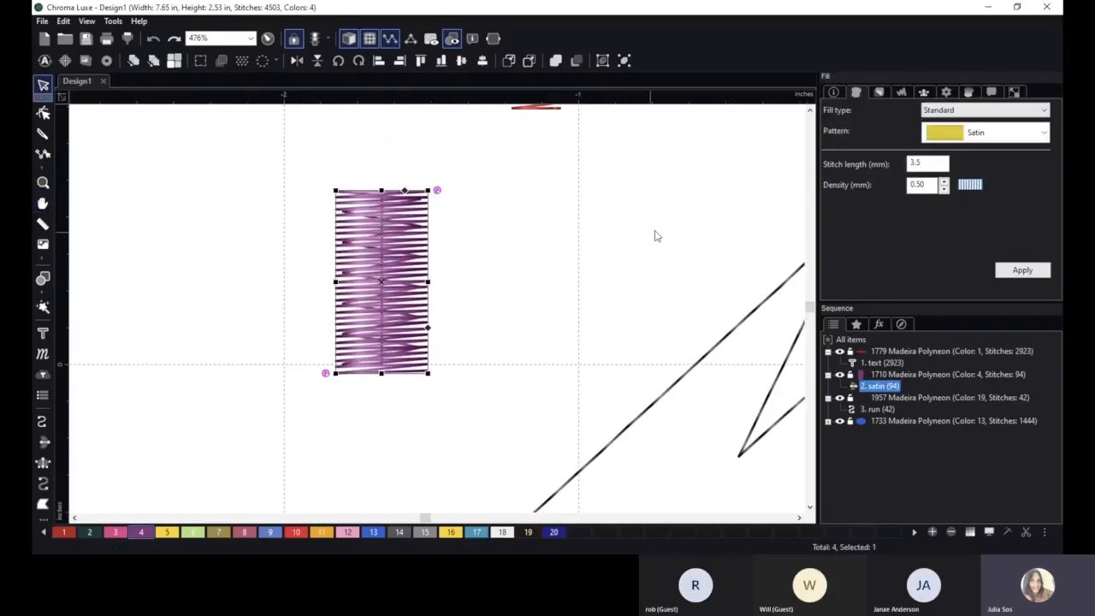
click(836, 93)
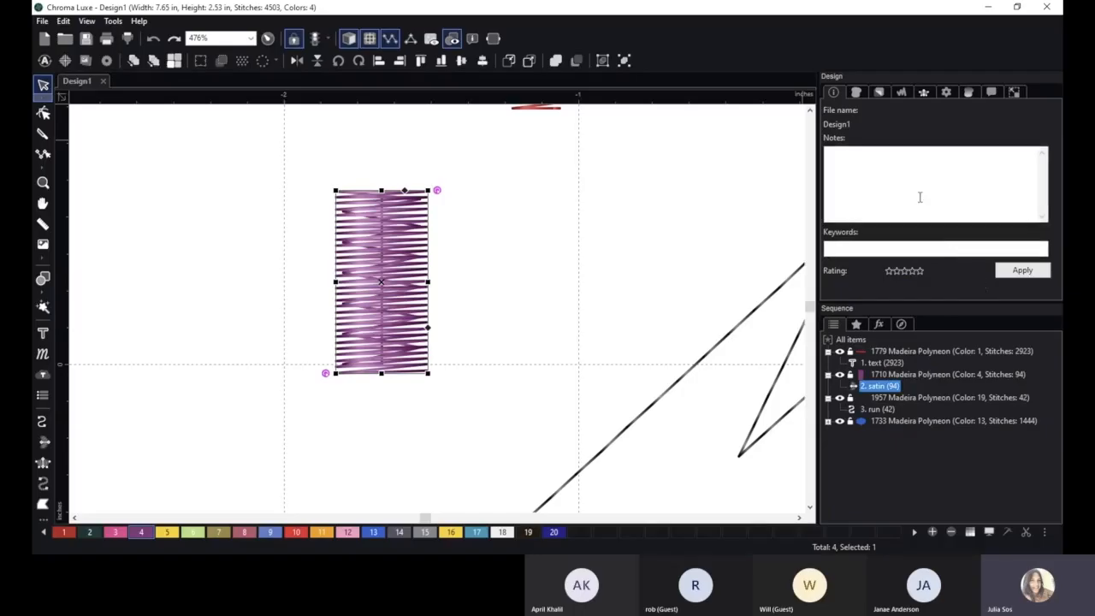
click(856, 93)
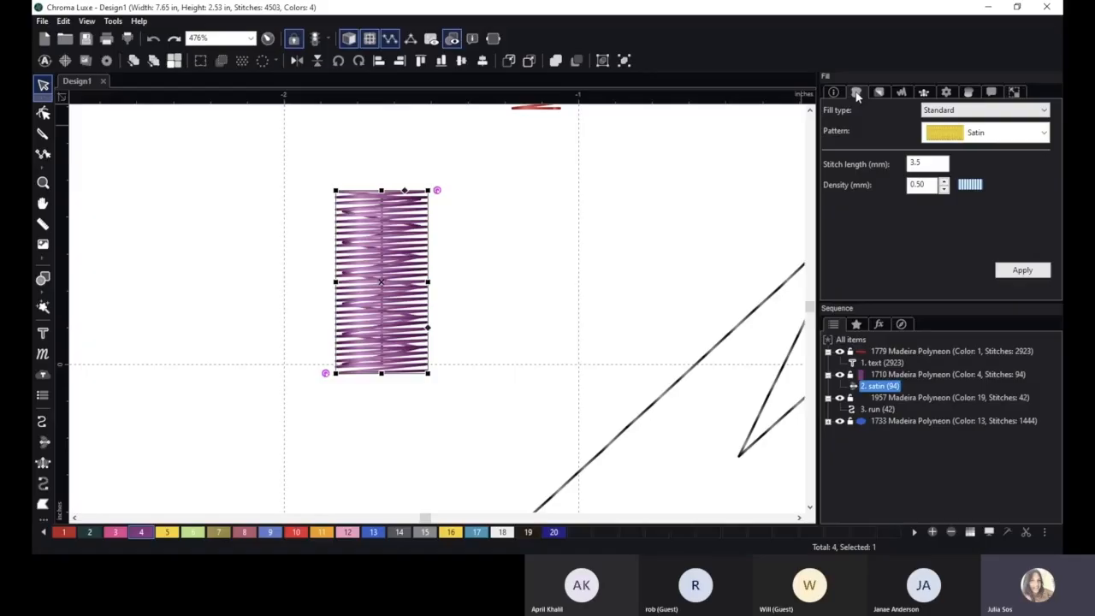
- Draw a three-point triangular complex fill beside the satin column, with its side nearest the column about 0.71 in long
click(43, 504)
click(546, 190)
click(457, 380)
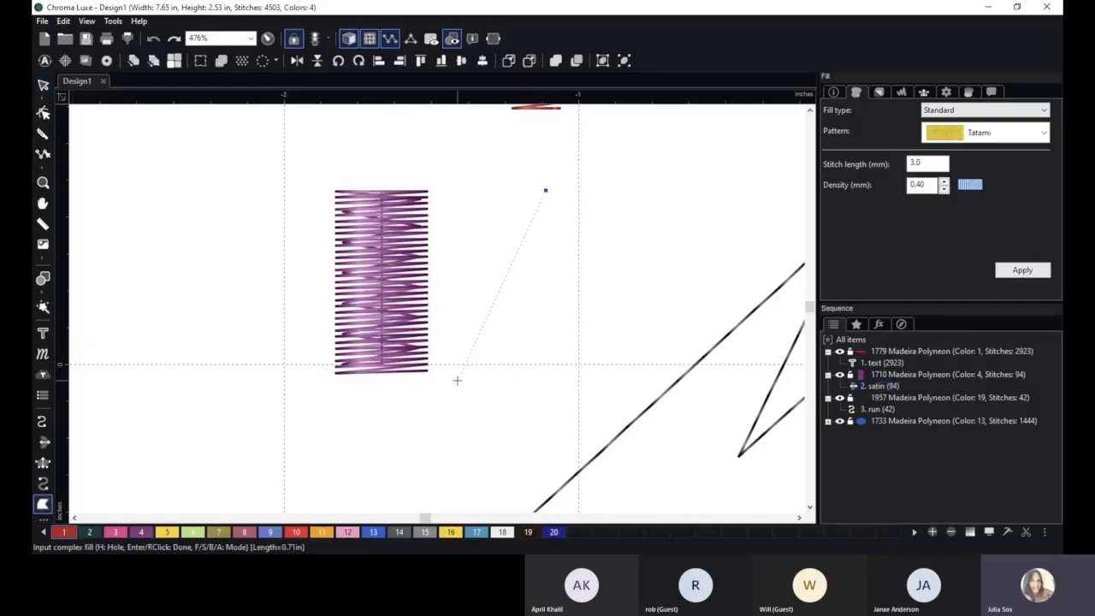
click(601, 378)
right_click(601, 379)
click(42, 86)
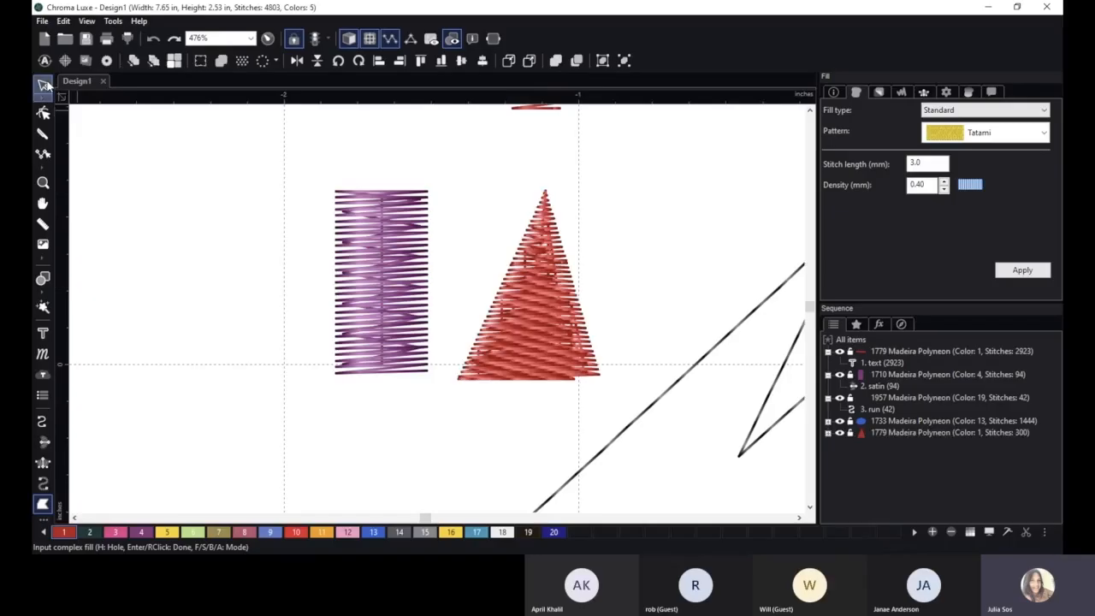
- Change the purple satin column's fill type to Emboss and set its density to 0.20 mm
click(374, 209)
click(373, 209)
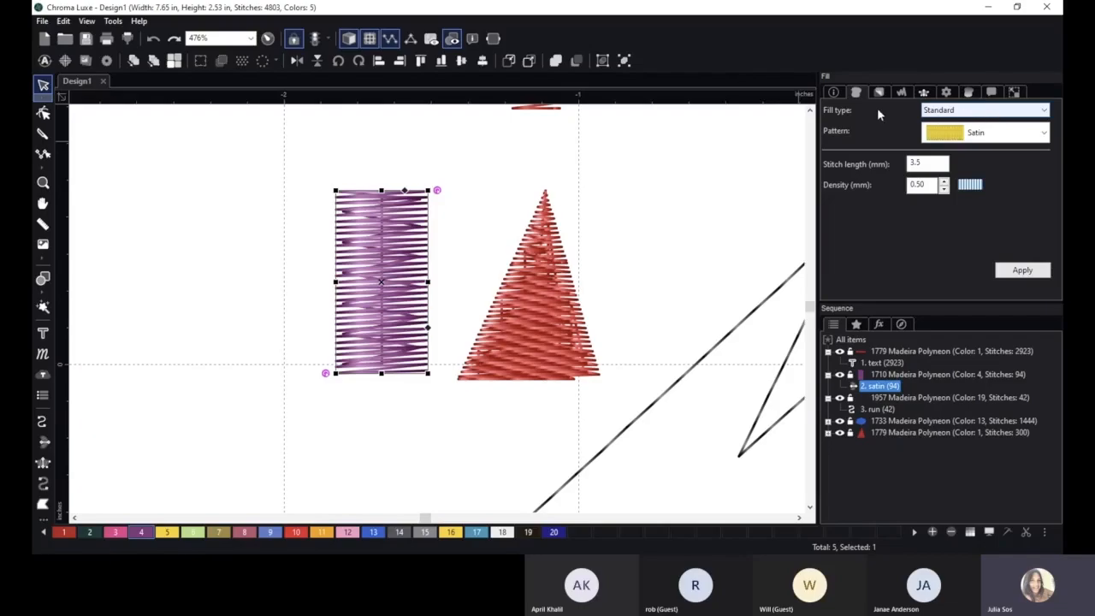
click(979, 111)
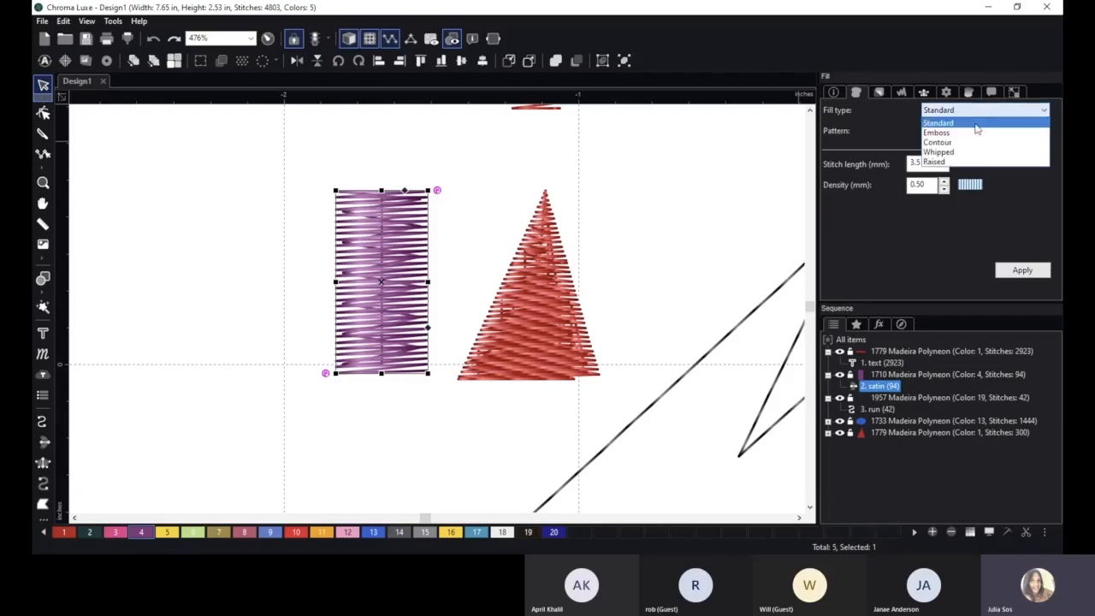
click(976, 134)
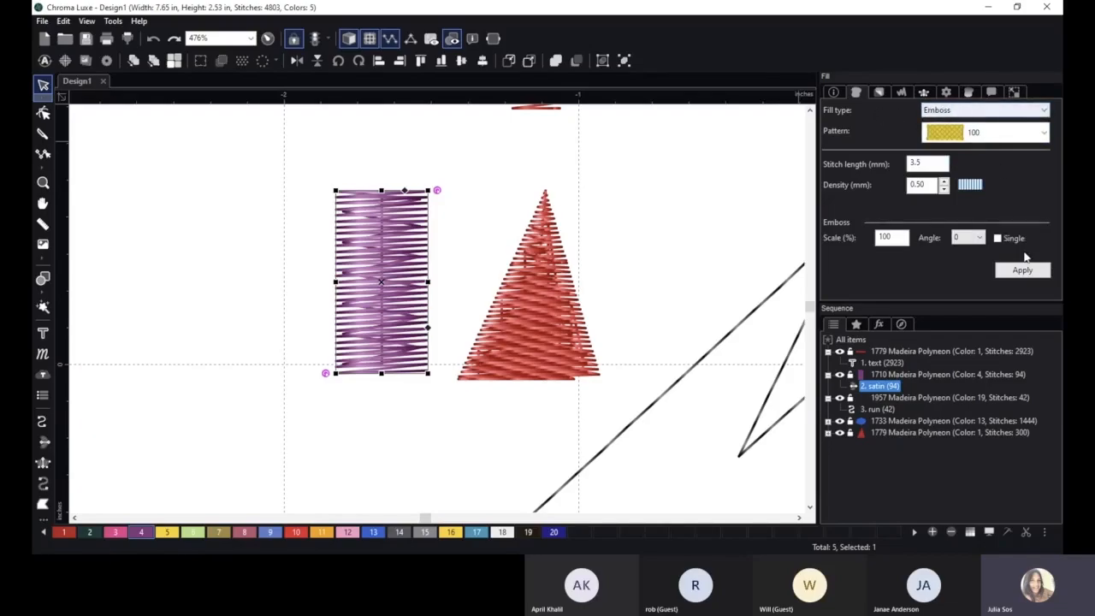
click(1023, 270)
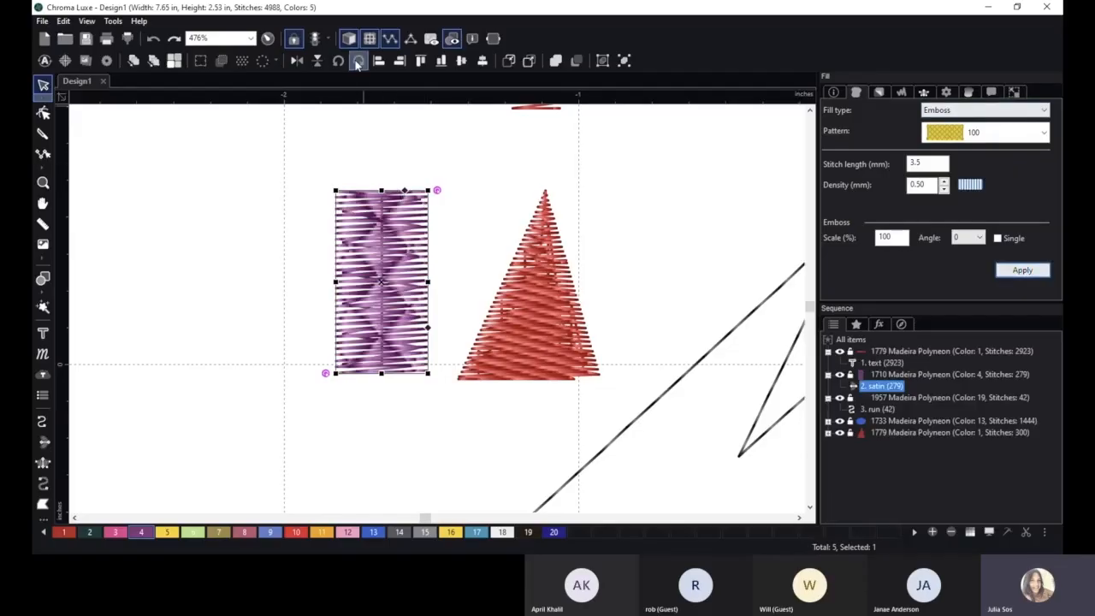
double_click(944, 190)
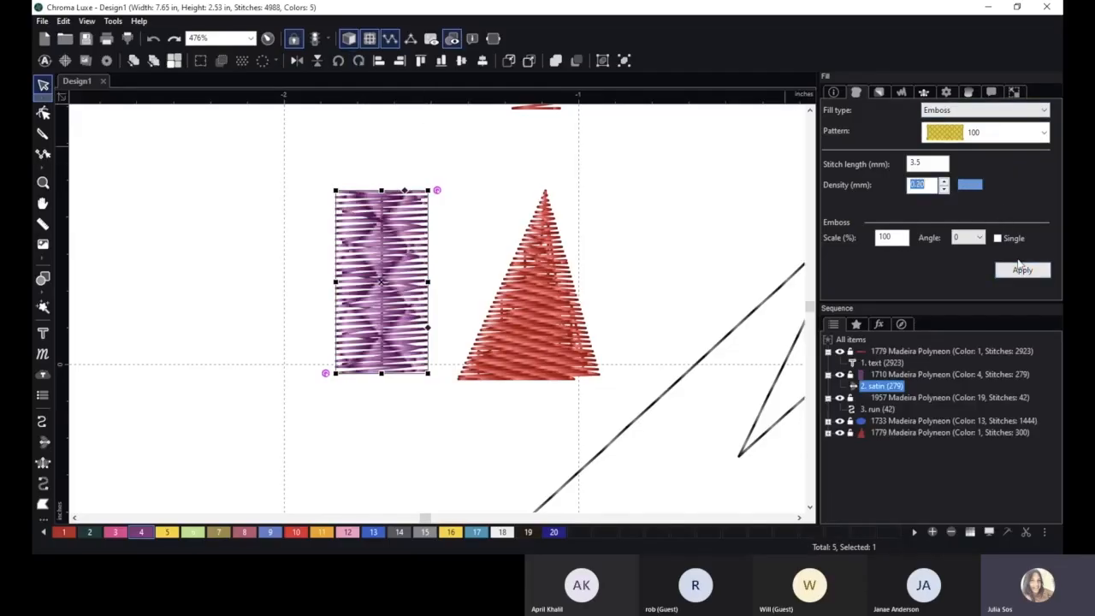
click(1021, 270)
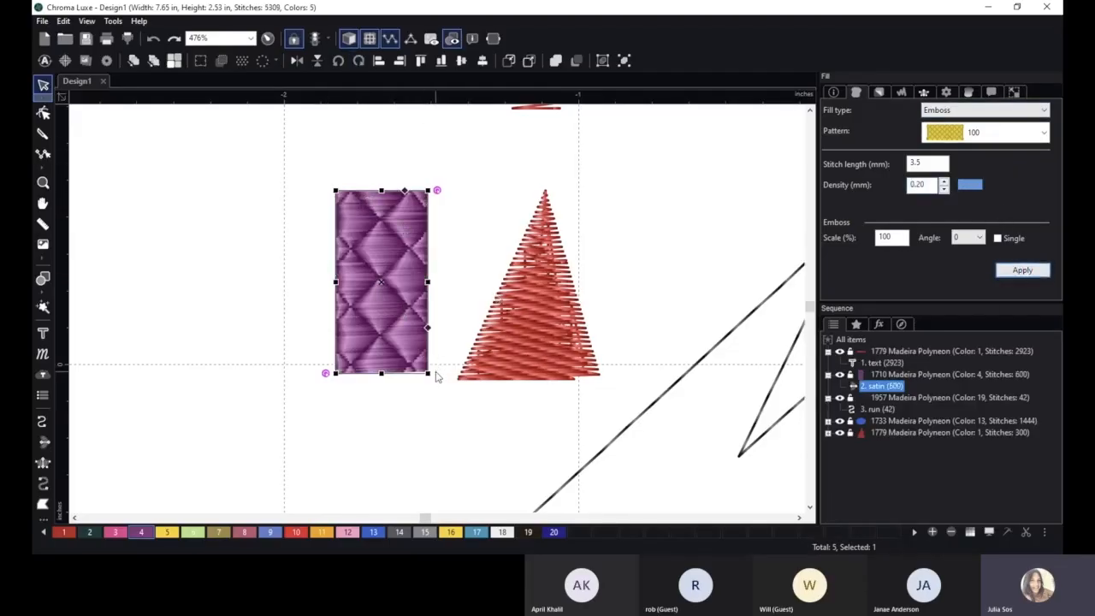
- Enlarge the purple embossed column slightly and shift it a little up and away from the triangle
drag(428, 374, 447, 413)
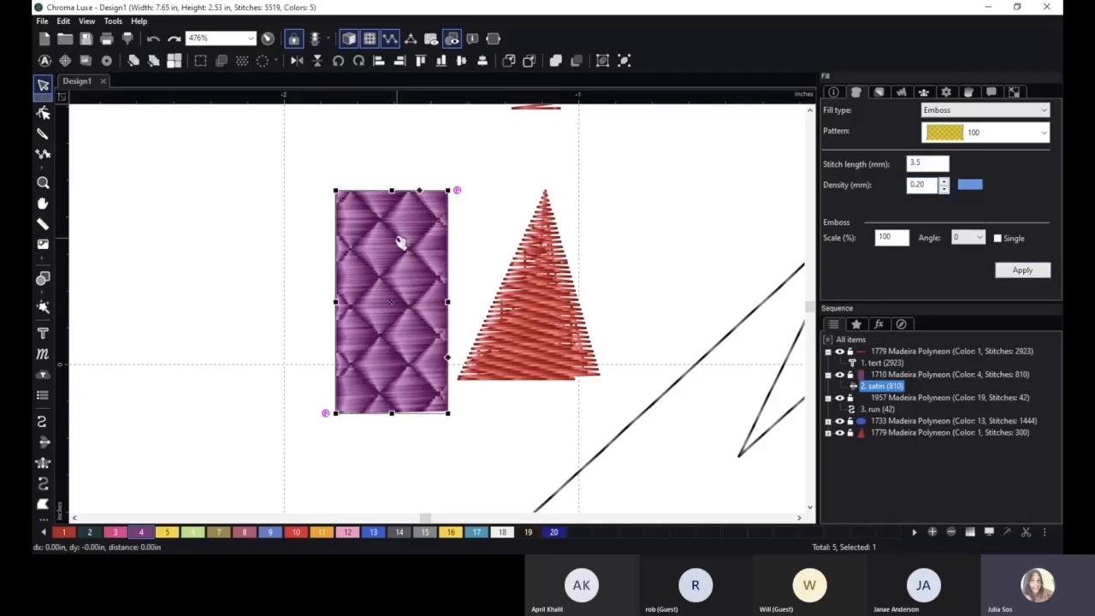
drag(400, 242, 370, 229)
- Change the red triangle's fill type to Emboss and enlarge the triangle
click(557, 240)
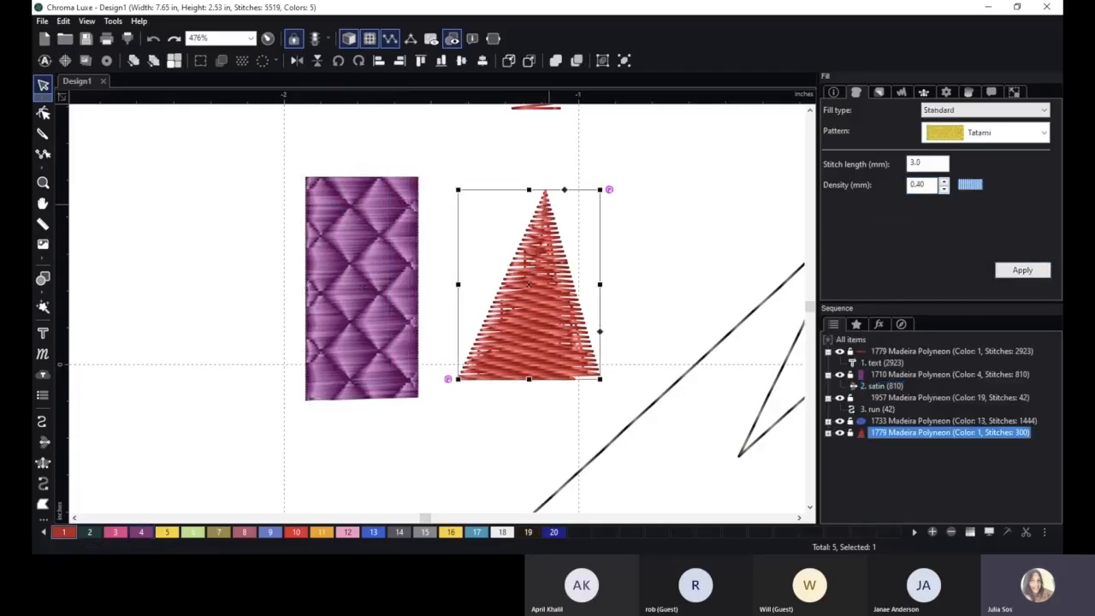
click(960, 111)
click(957, 140)
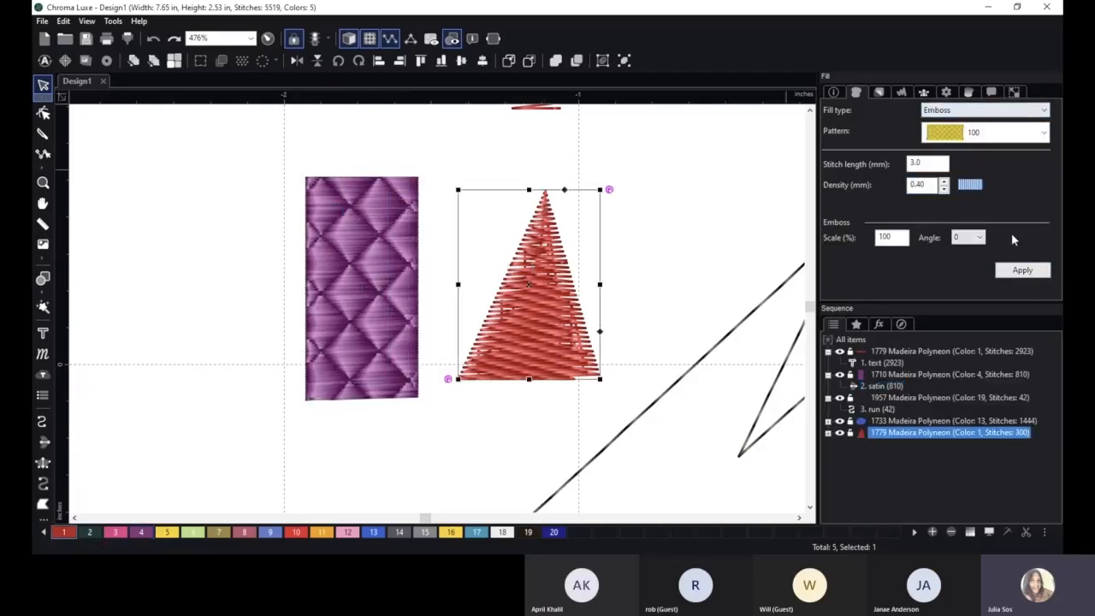
click(1022, 270)
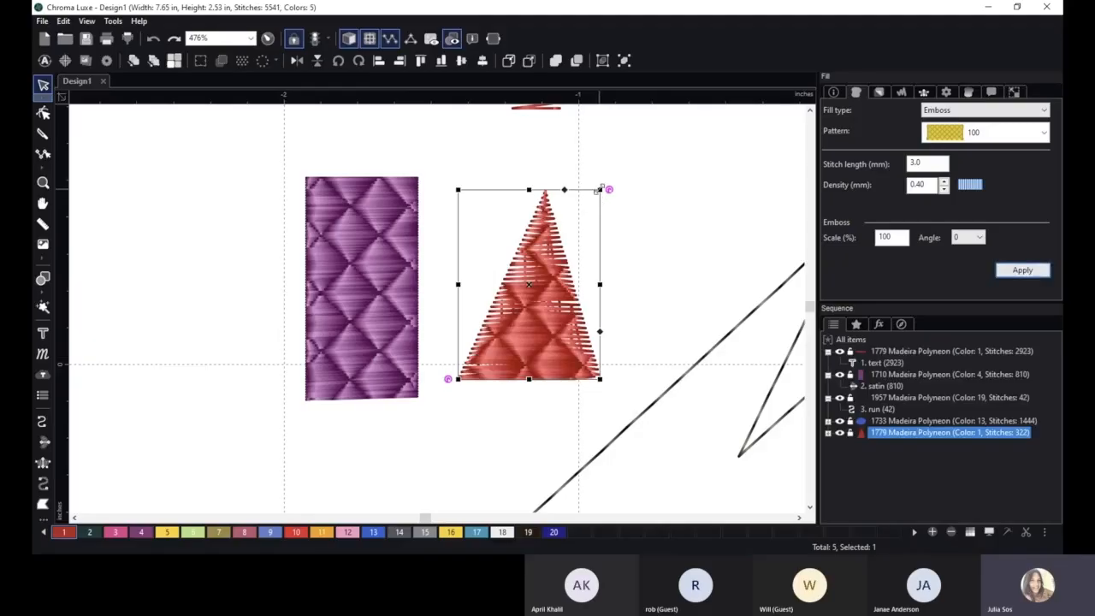
drag(598, 190, 682, 176)
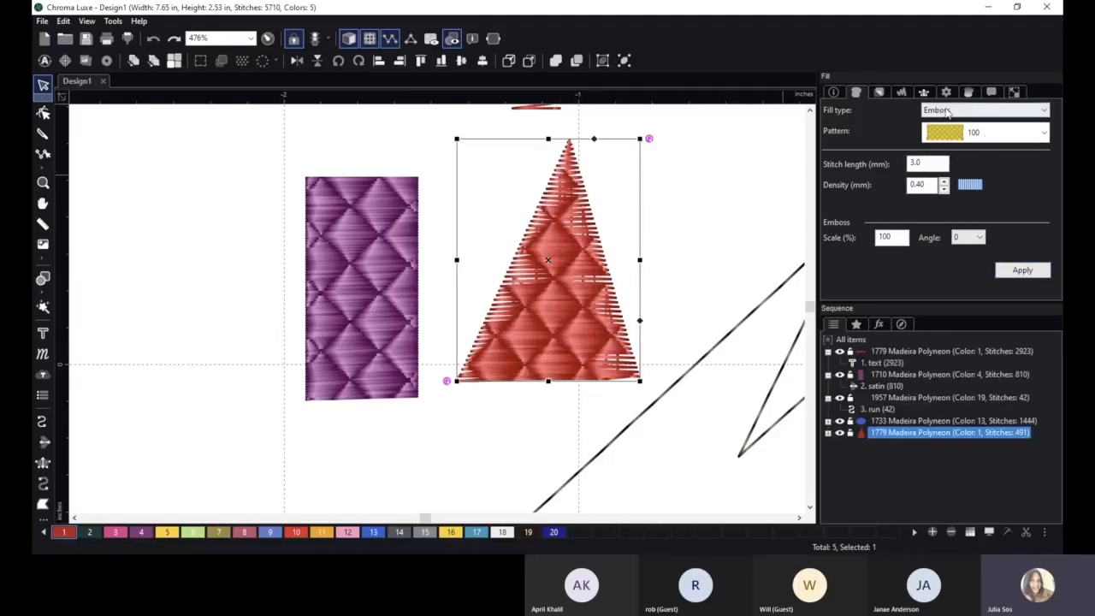
- Apply emboss pattern 291 to the red triangle and set its density to 0.20 mm
click(989, 132)
scroll(994, 210, down, 3)
scroll(995, 213, down, 20)
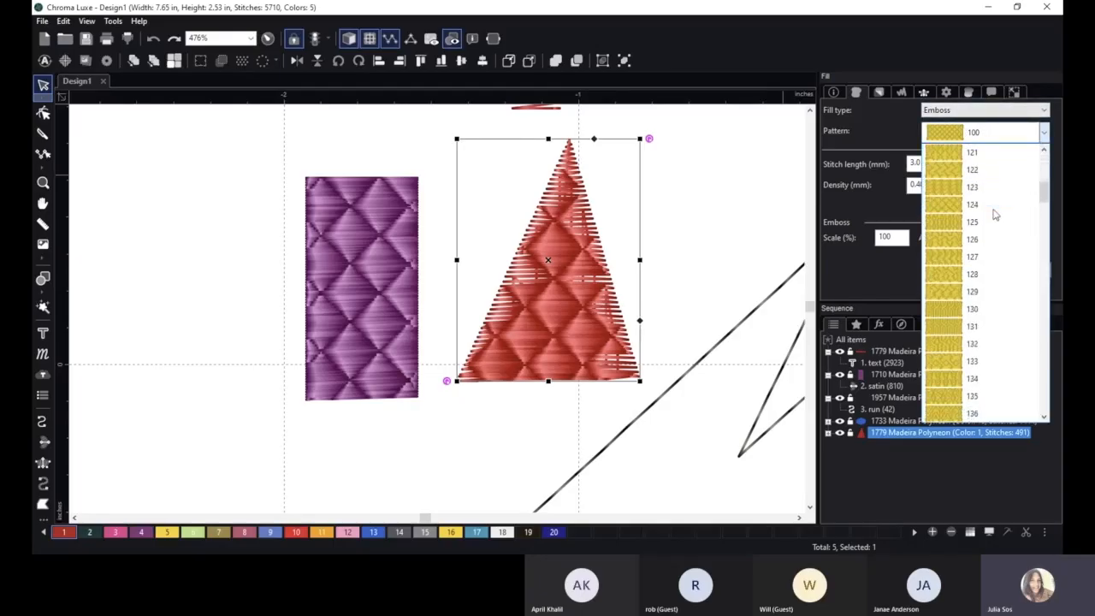
scroll(995, 214, down, 20)
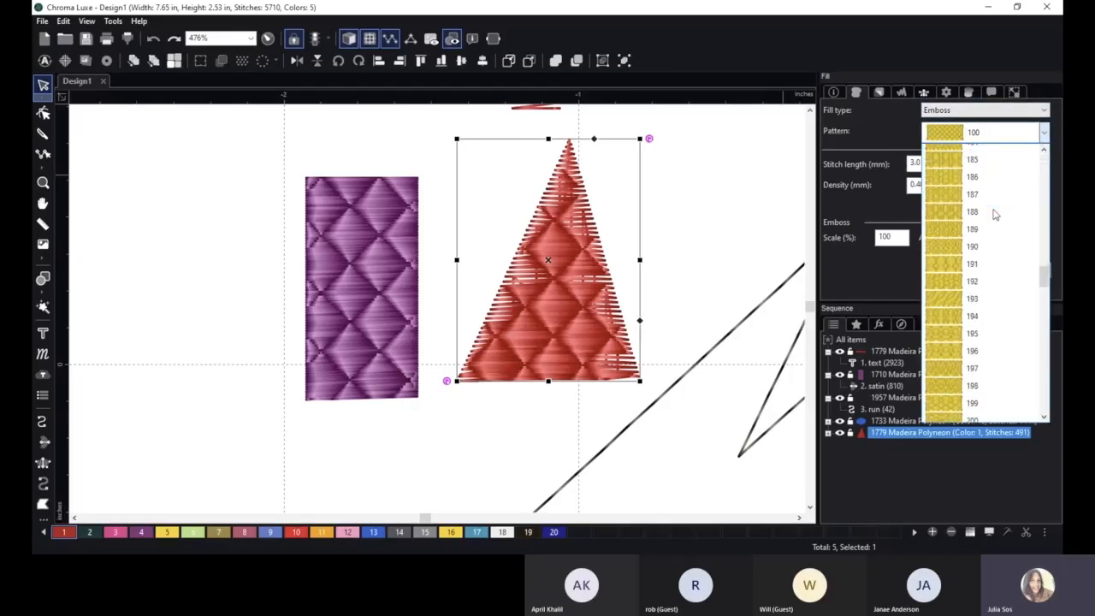
scroll(1019, 326, down, 7)
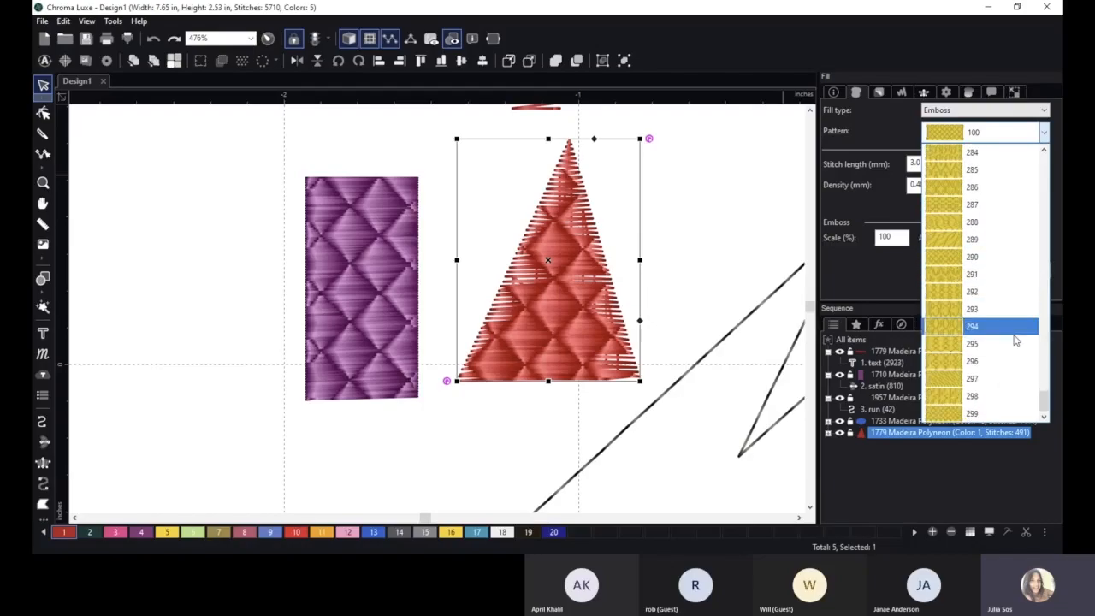
click(982, 274)
click(1024, 274)
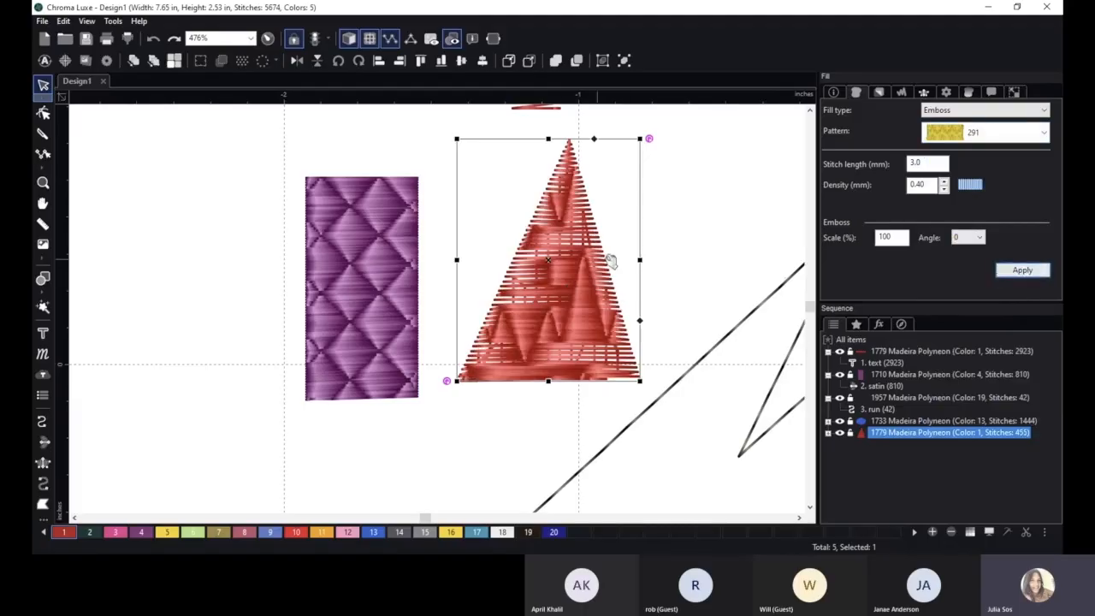
click(945, 189)
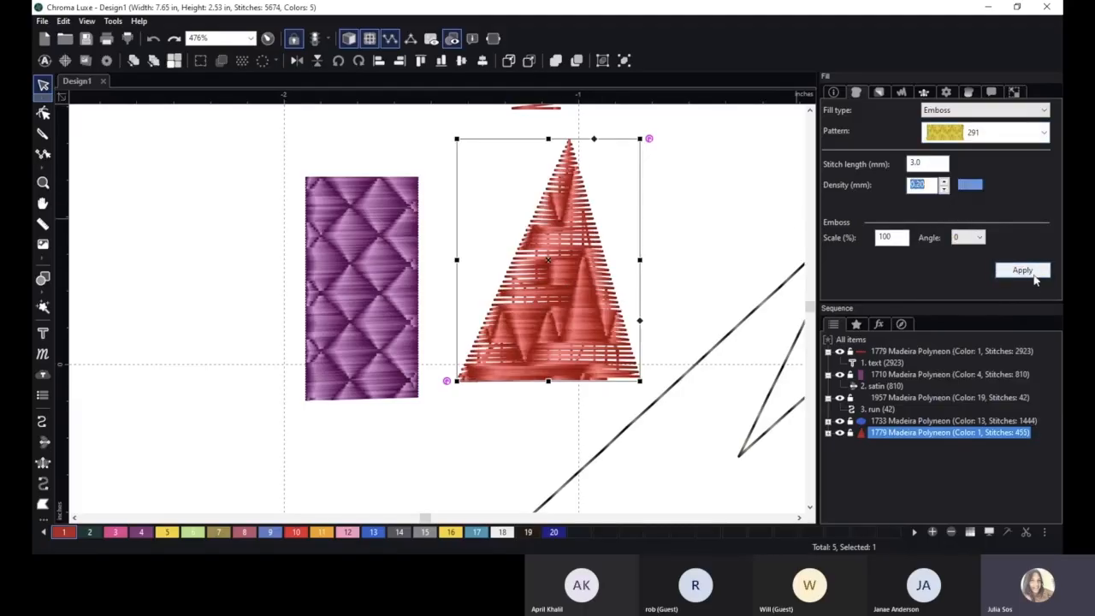
click(1026, 272)
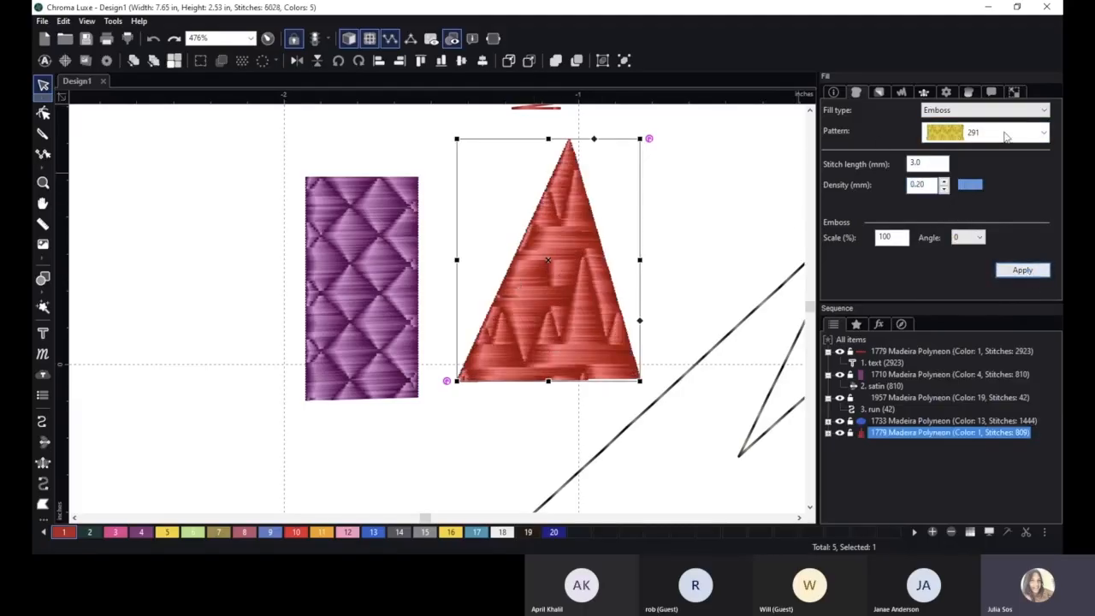
- Apply emboss pattern 133 to the red triangle
click(1044, 133)
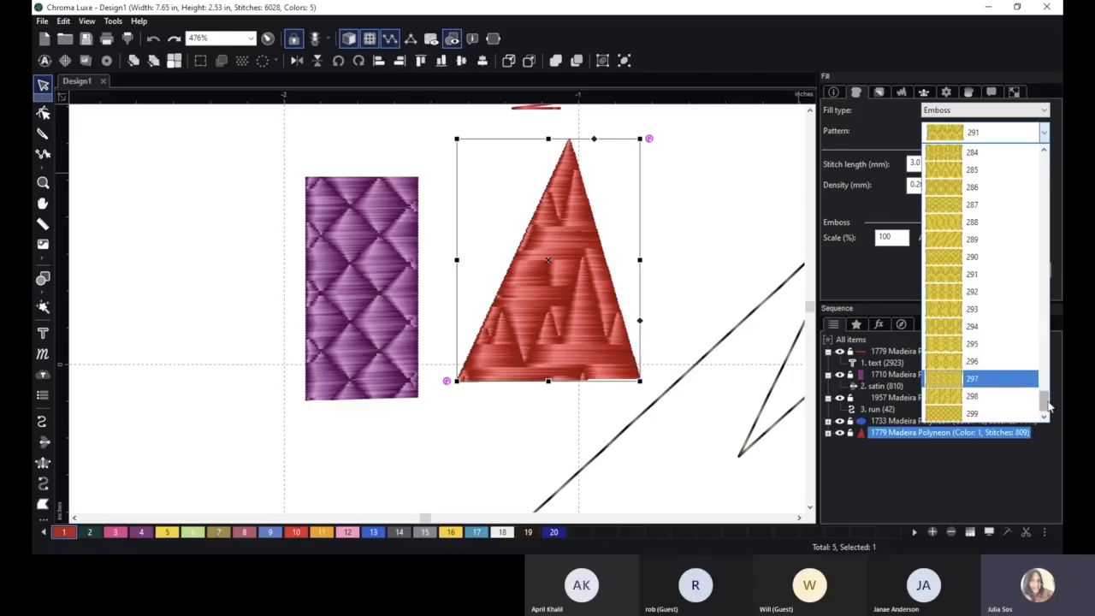
drag(1046, 400, 1037, 199)
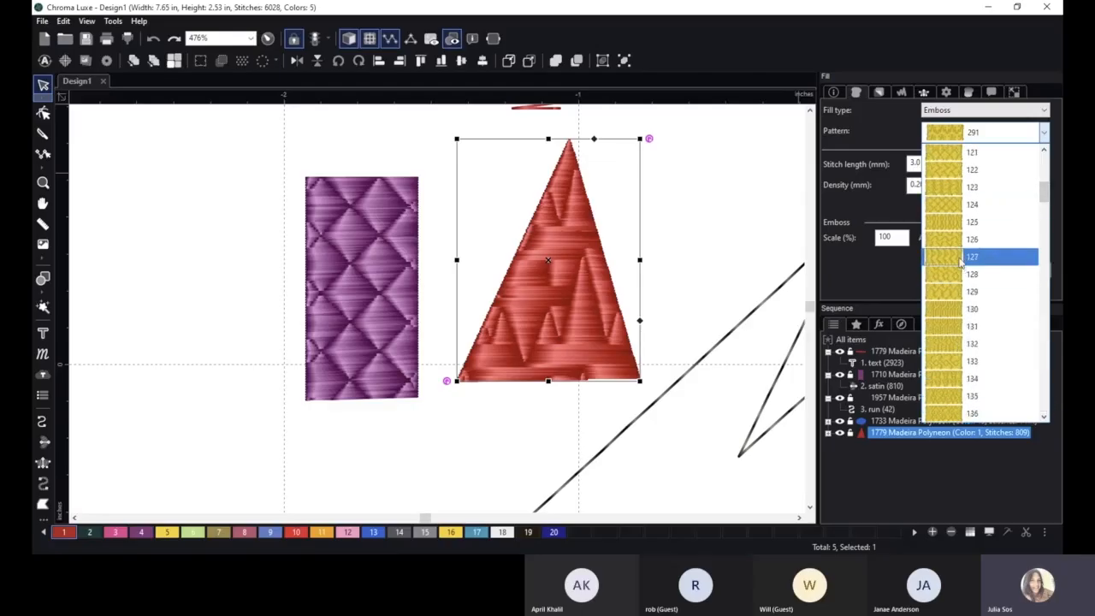
click(967, 293)
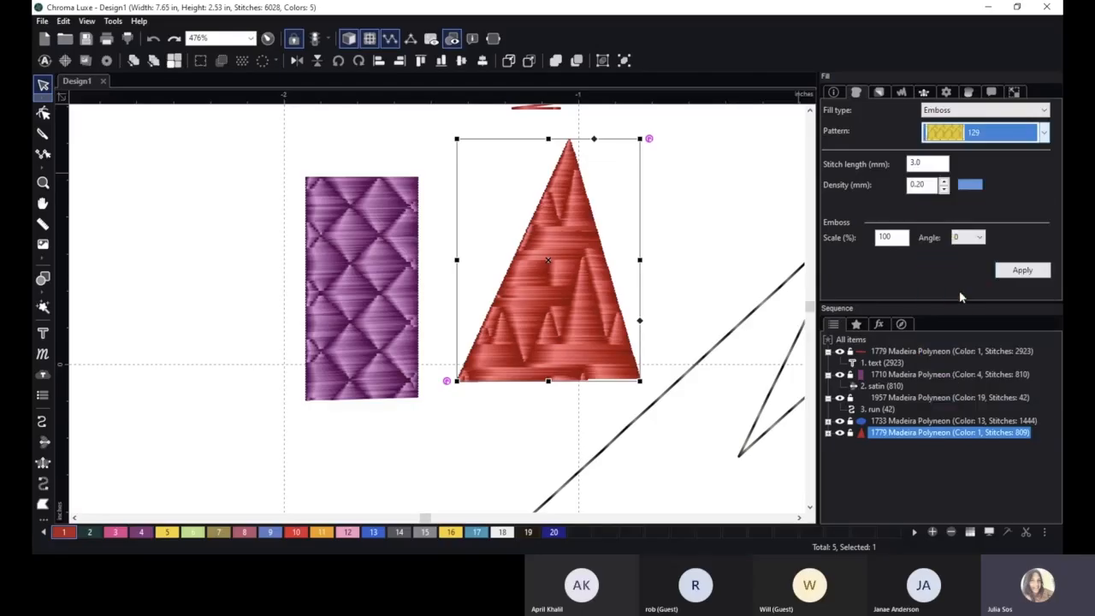
key(Down)
key(Down)
key(Down)
key(Down)
click(1019, 272)
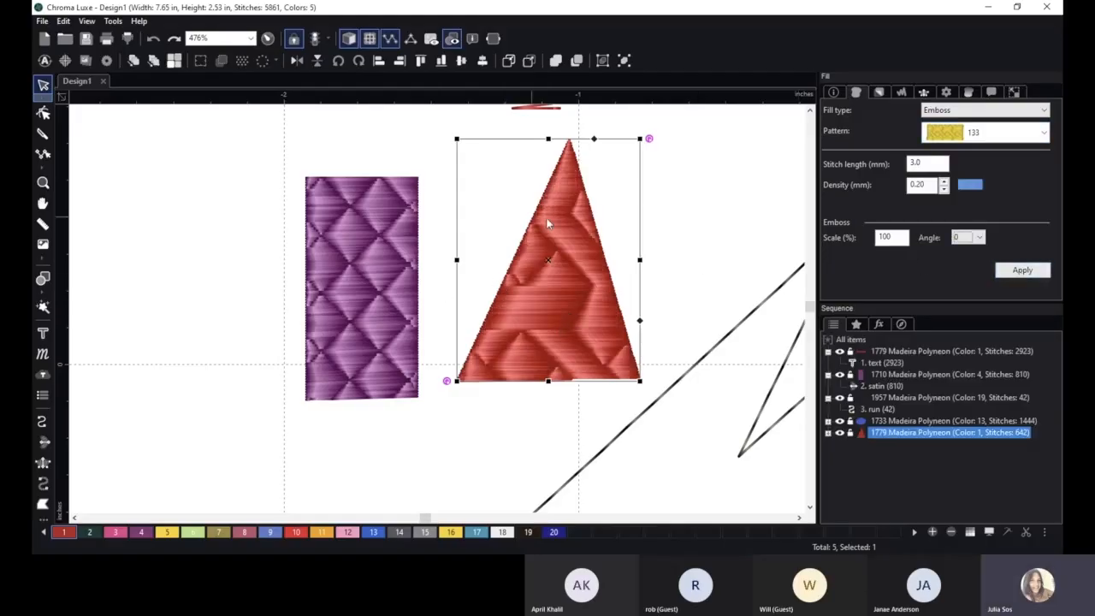
- Change the purple satin column's fill type to Contour with the Tatami pattern and apply it
click(983, 113)
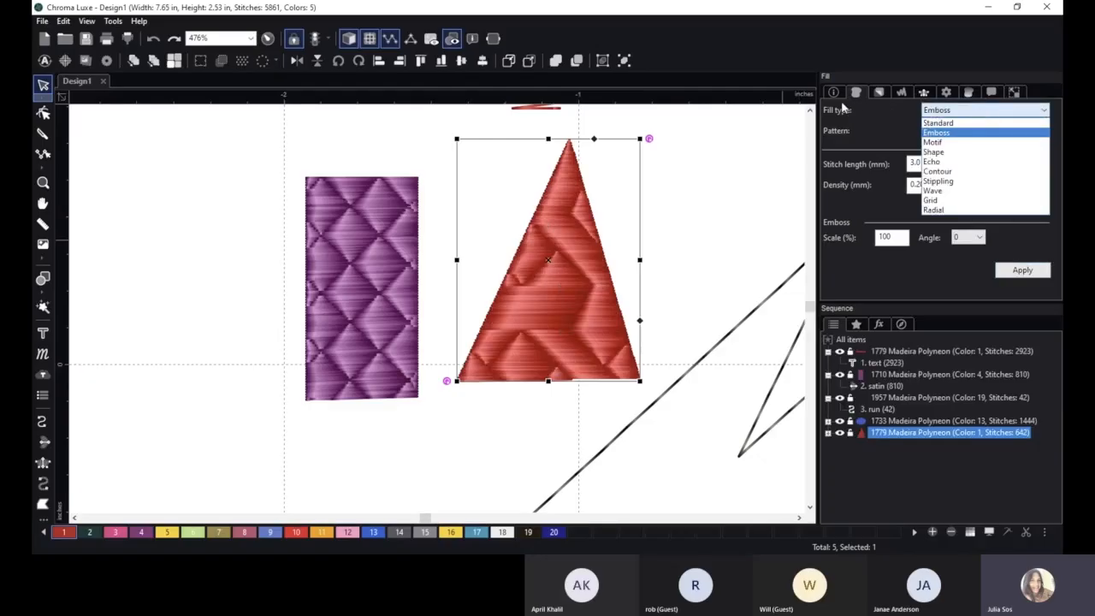
click(372, 226)
click(384, 201)
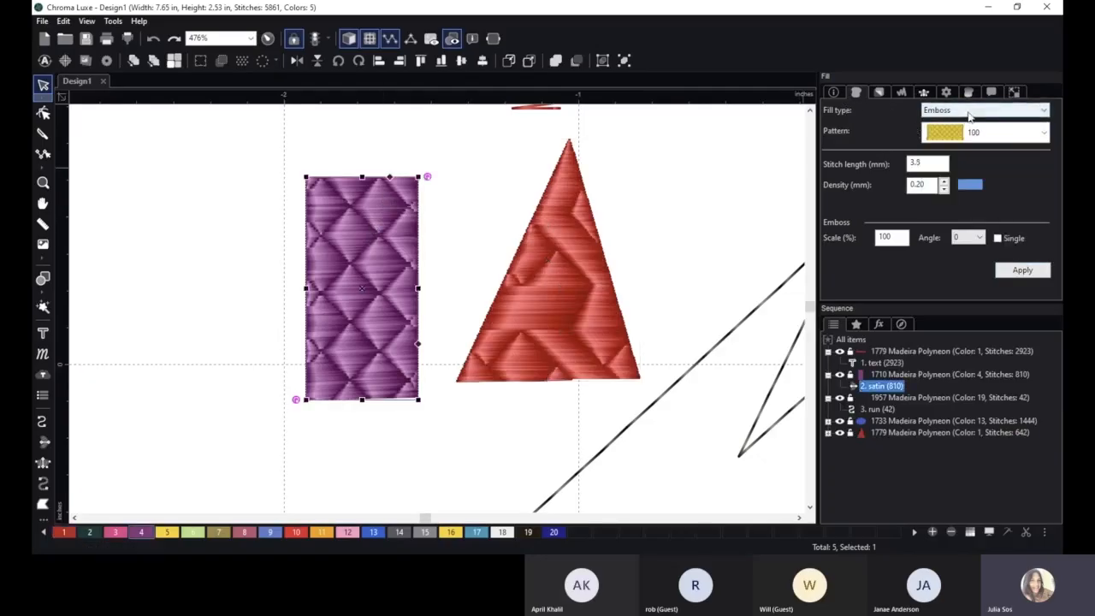
click(970, 116)
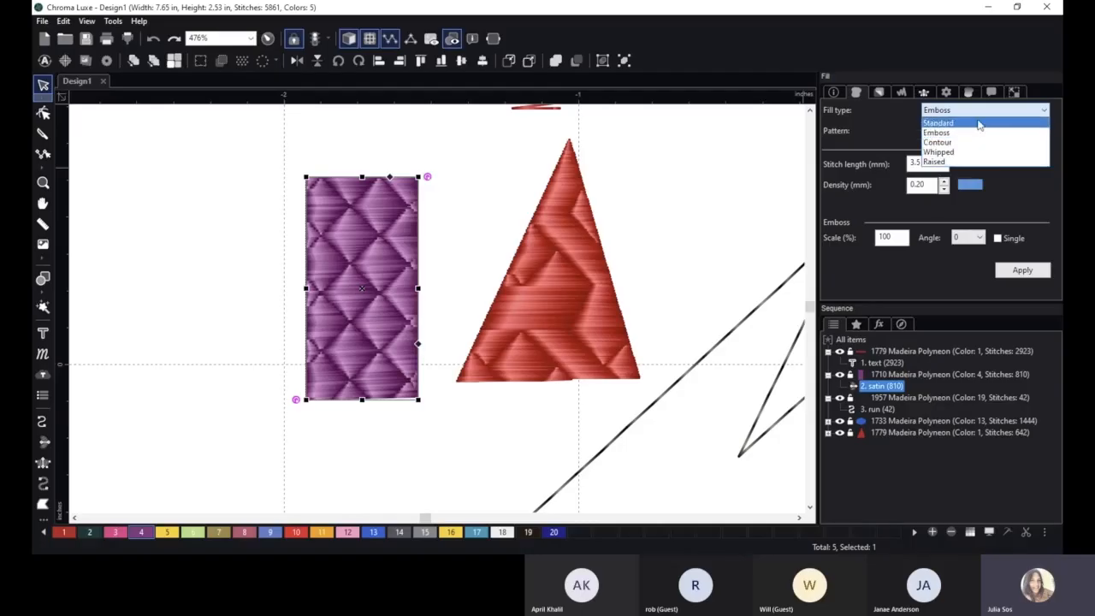
click(977, 144)
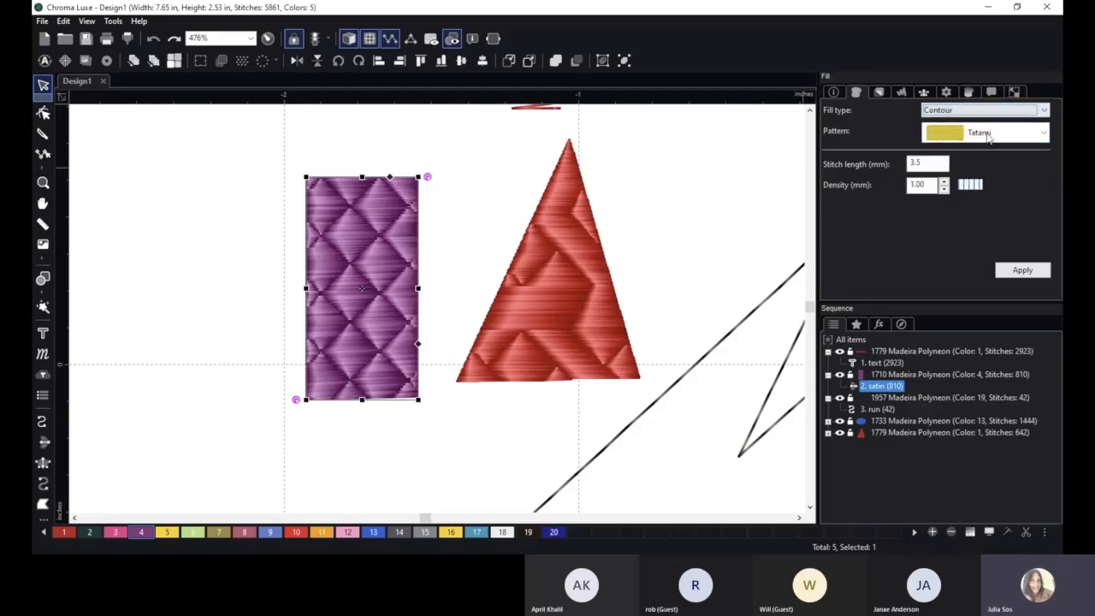
click(1029, 271)
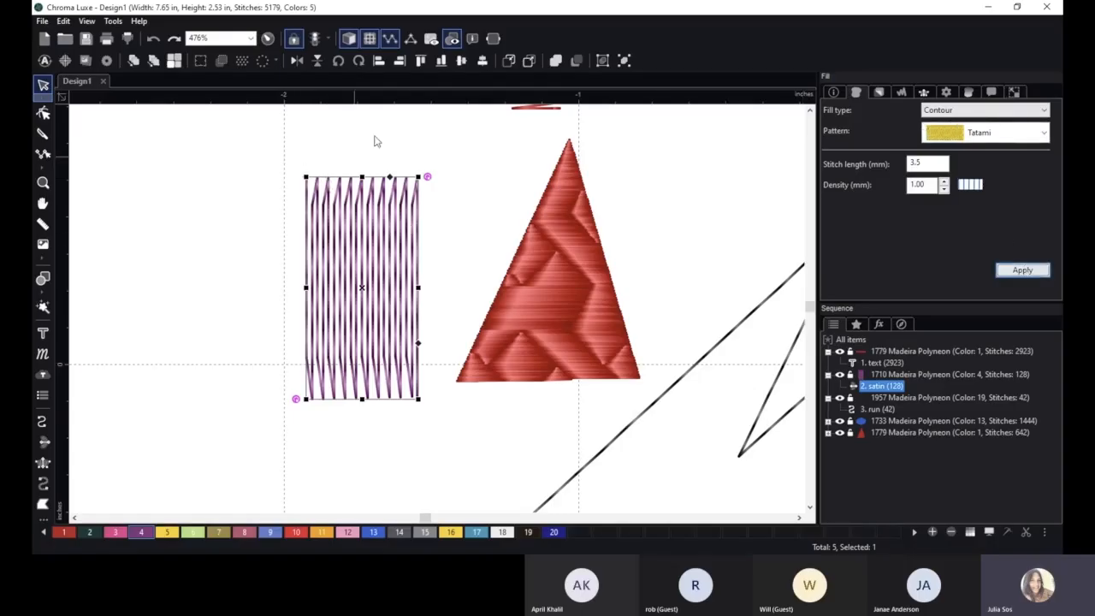
- Change the red triangle's fill type to Contour and apply it
click(567, 176)
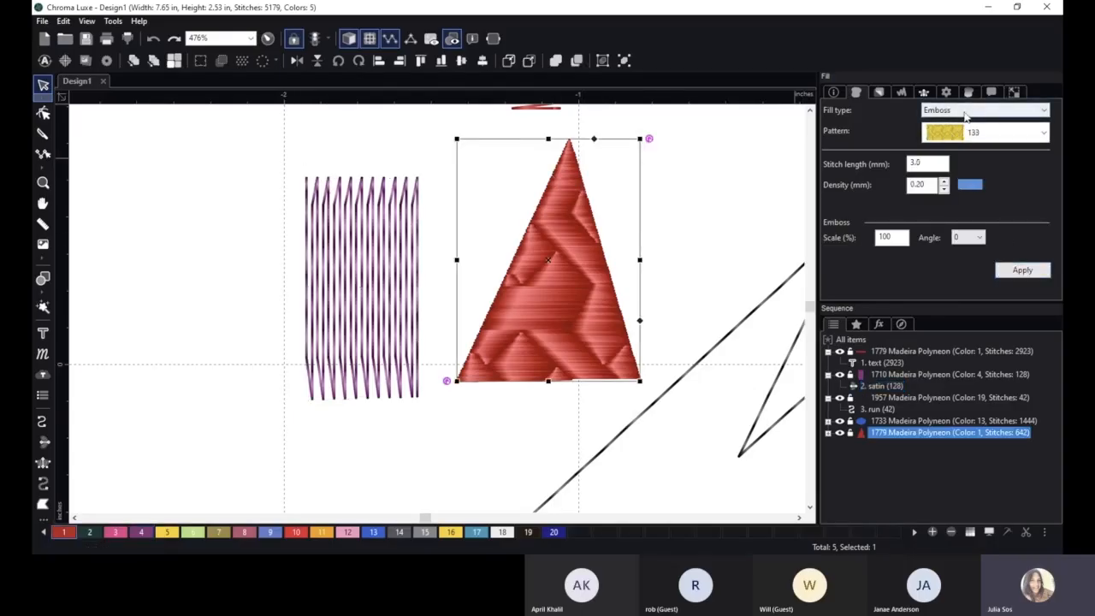
click(967, 110)
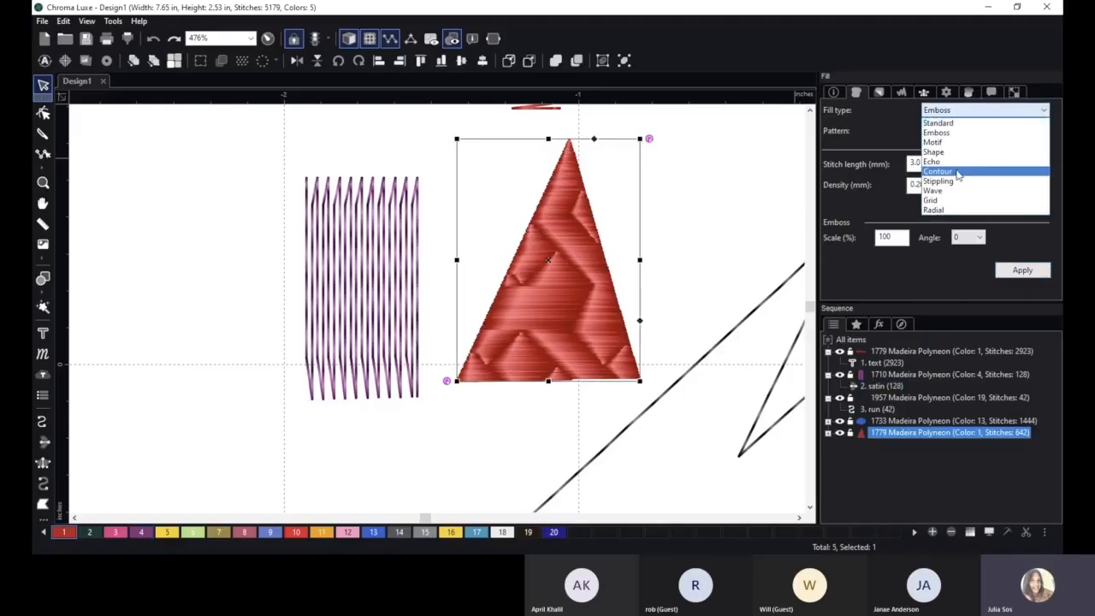
click(959, 171)
click(1025, 270)
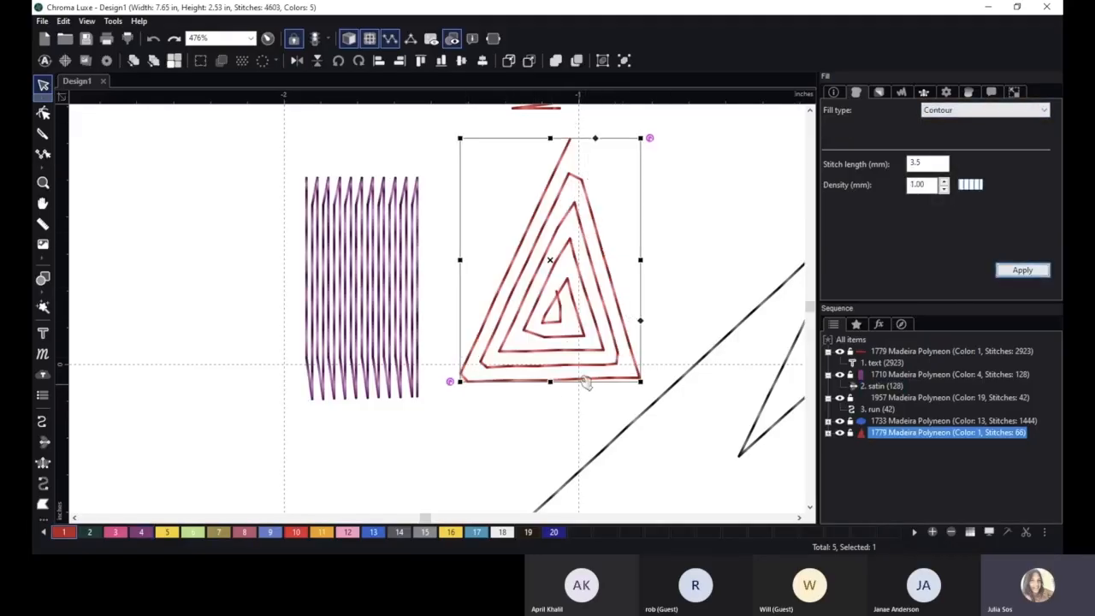
- Change the purple satin column's fill type to Whipped with regular edges and apply it
click(353, 203)
click(353, 203)
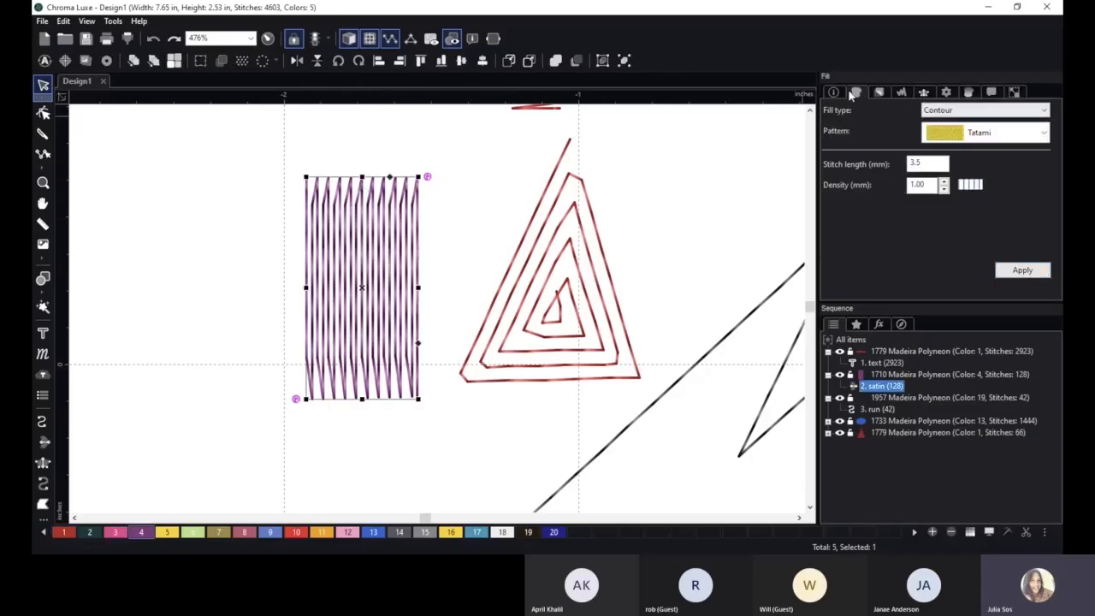
click(965, 112)
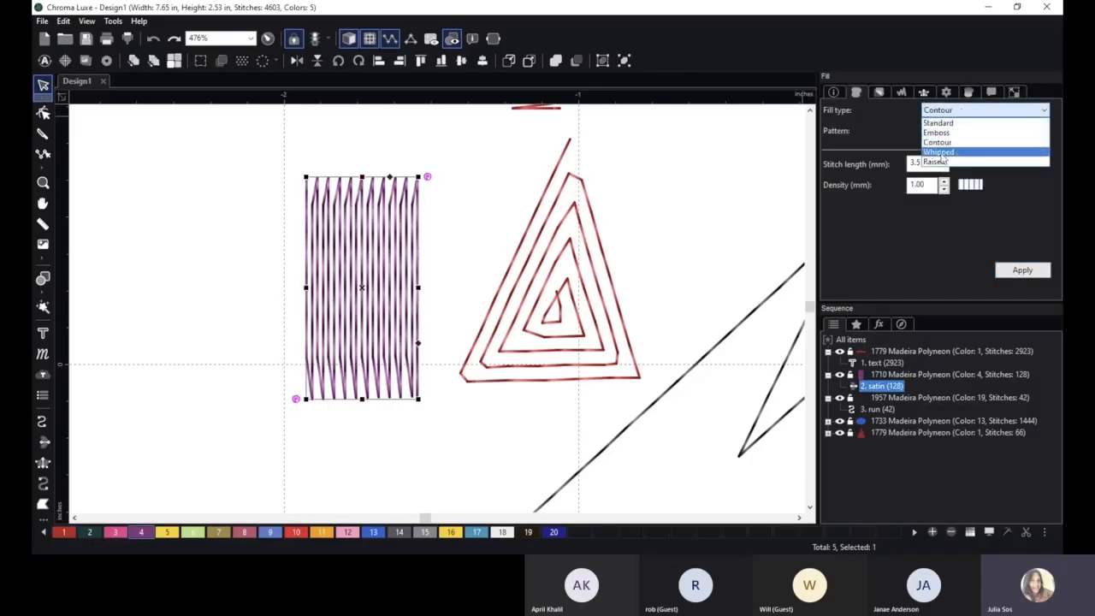
click(939, 152)
click(1023, 270)
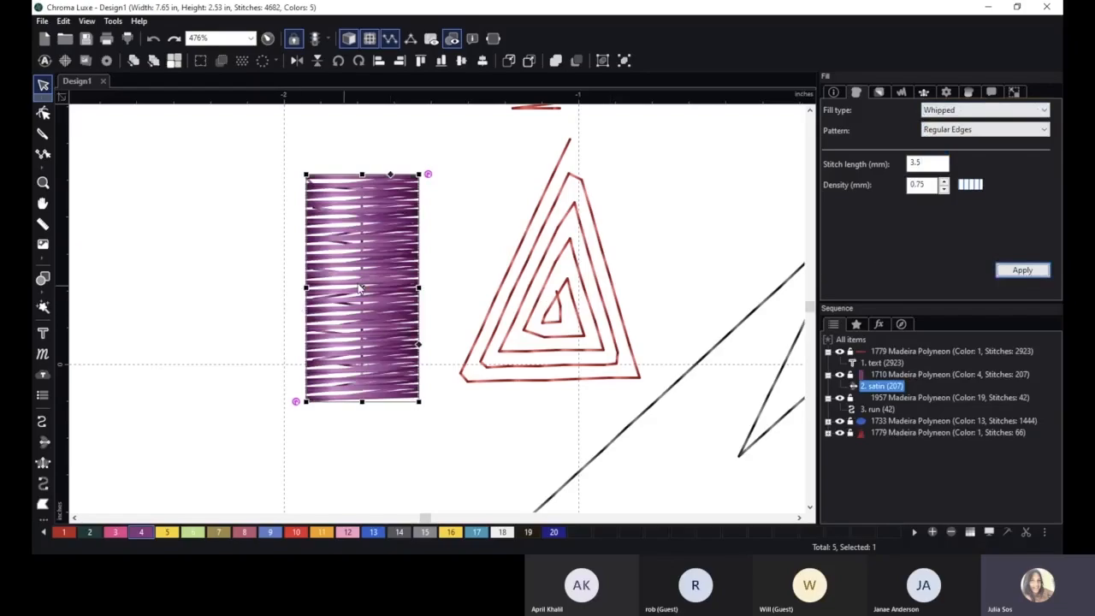
- Enlarge the purple whipped column slightly
scroll(359, 289, down, 2)
drag(331, 196, 311, 164)
drag(399, 242, 422, 251)
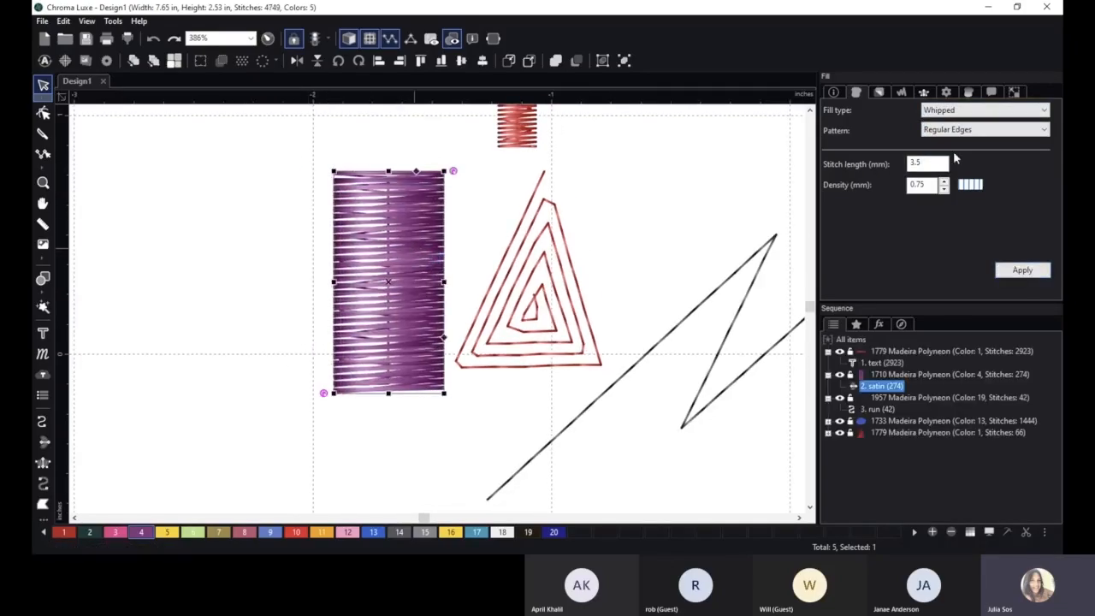
- Apply the Irregular Edges pattern to the purple whipped column
click(965, 130)
click(964, 153)
click(1036, 270)
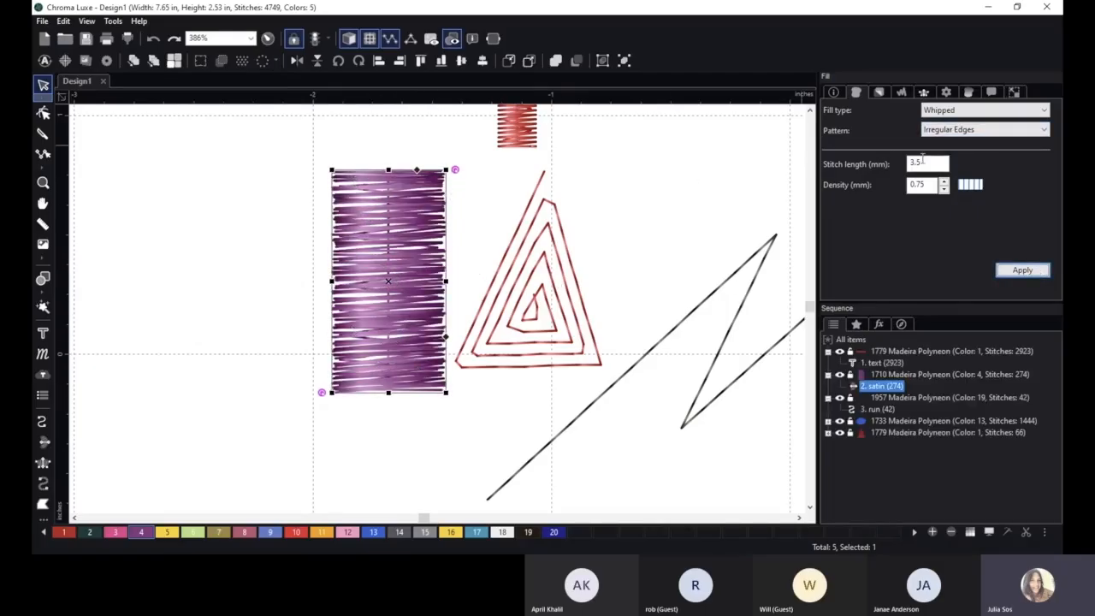
click(929, 162)
- Apply the Raised fill type with 4 layers to the purple column and enlarge it from its lower-right corner
click(955, 112)
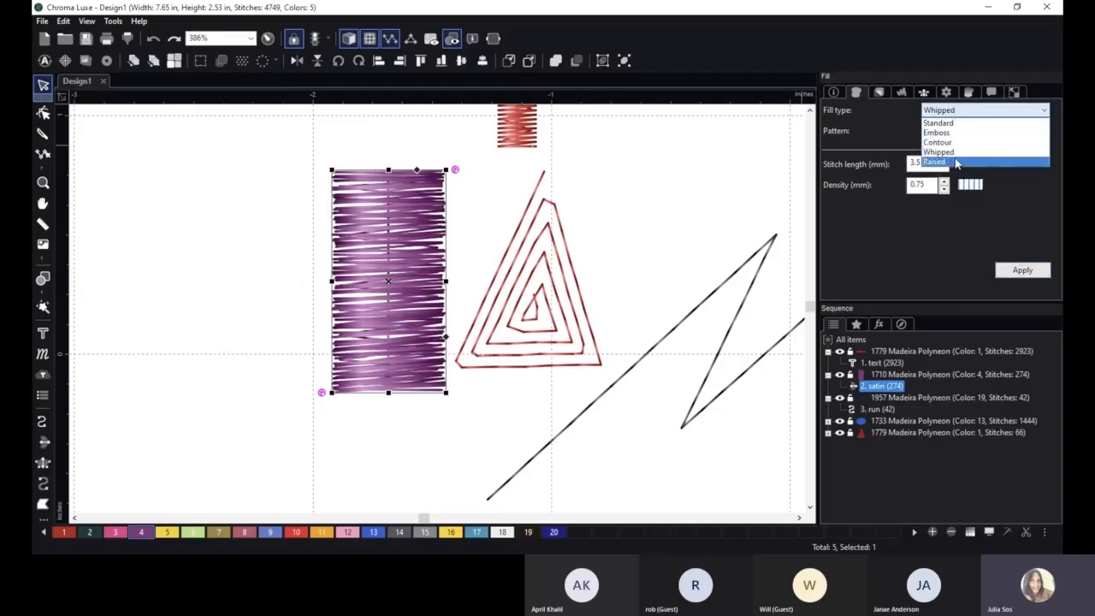
click(956, 163)
click(1026, 272)
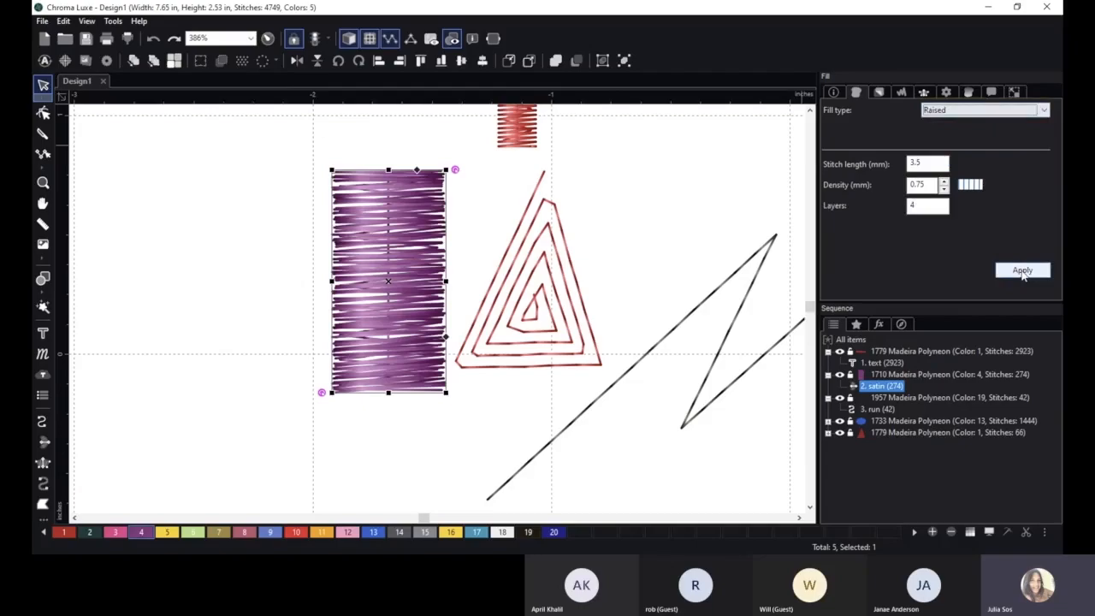
click(1027, 272)
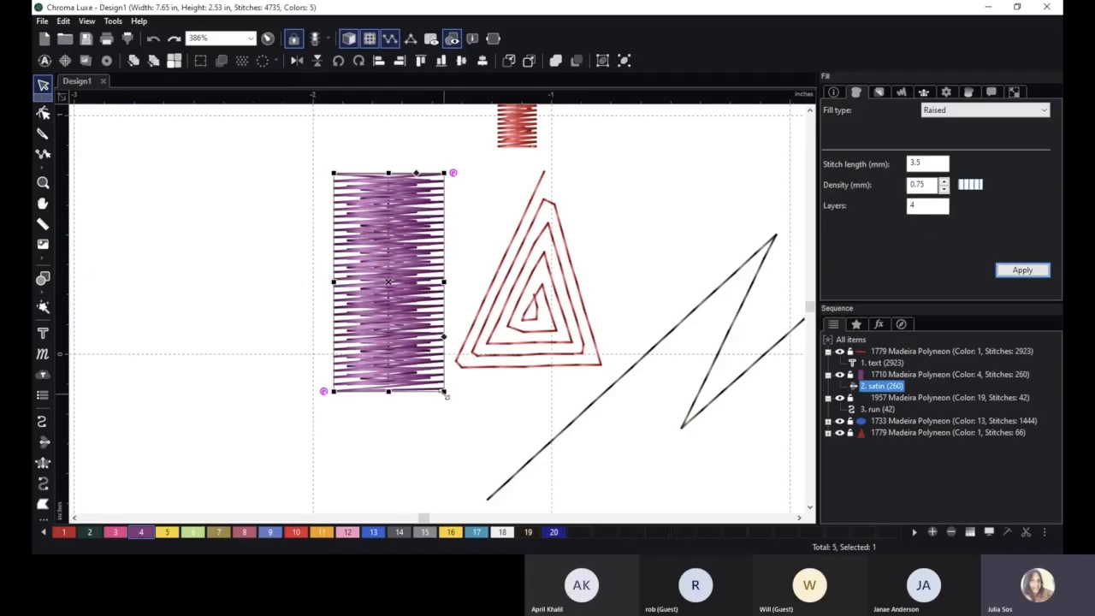
drag(445, 394, 471, 418)
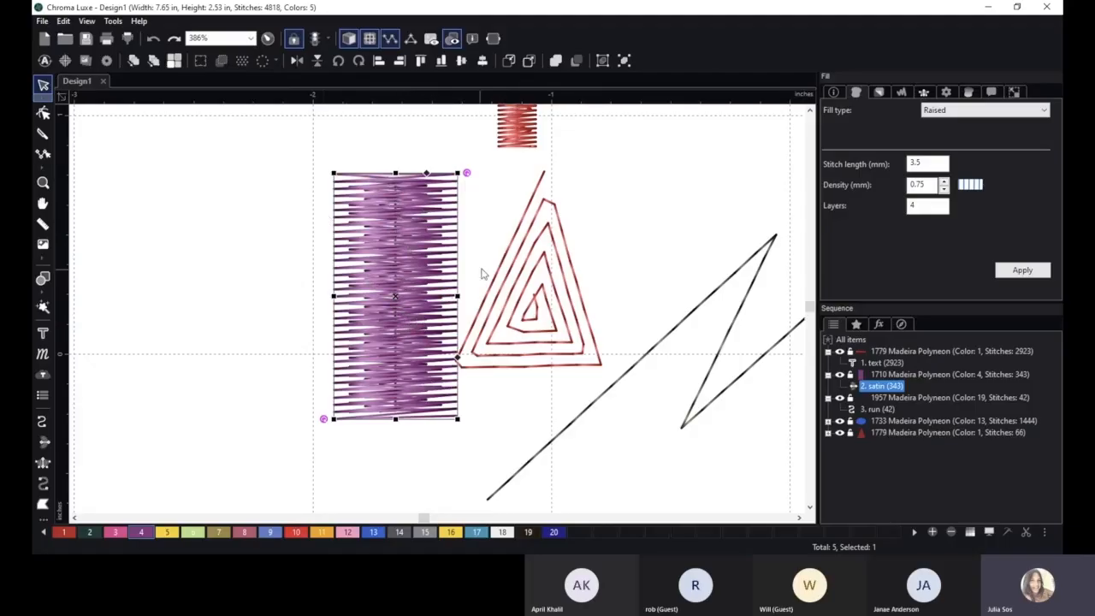
click(953, 117)
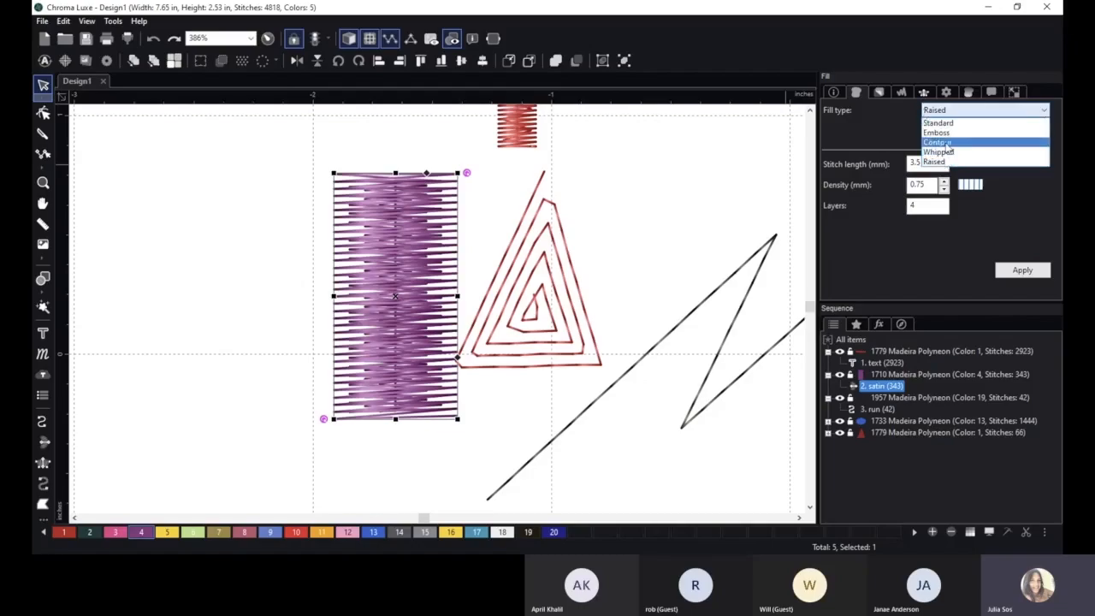
click(945, 132)
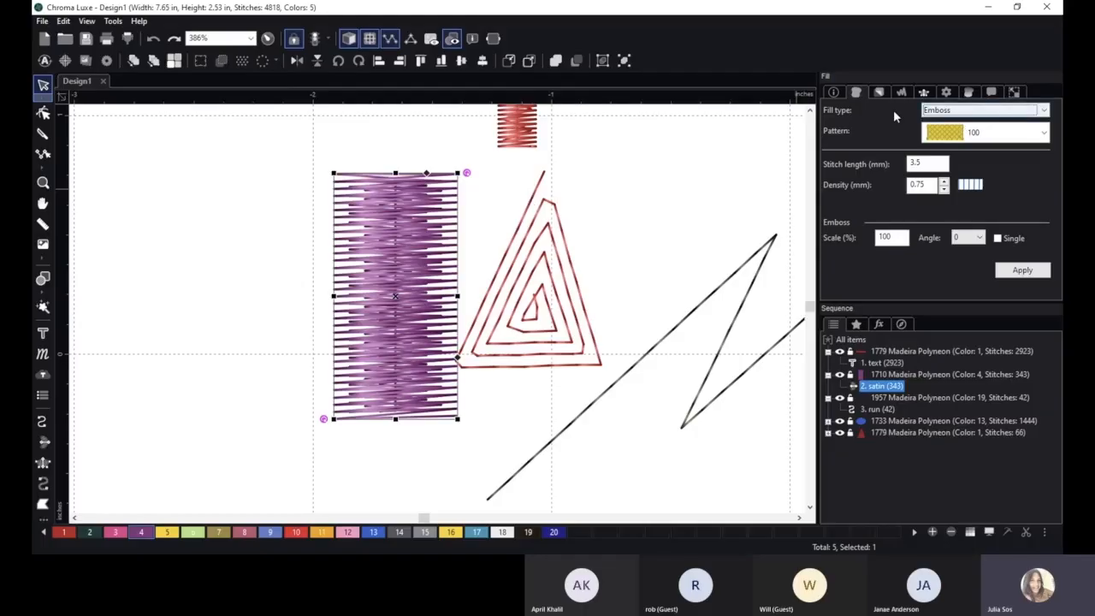
click(952, 113)
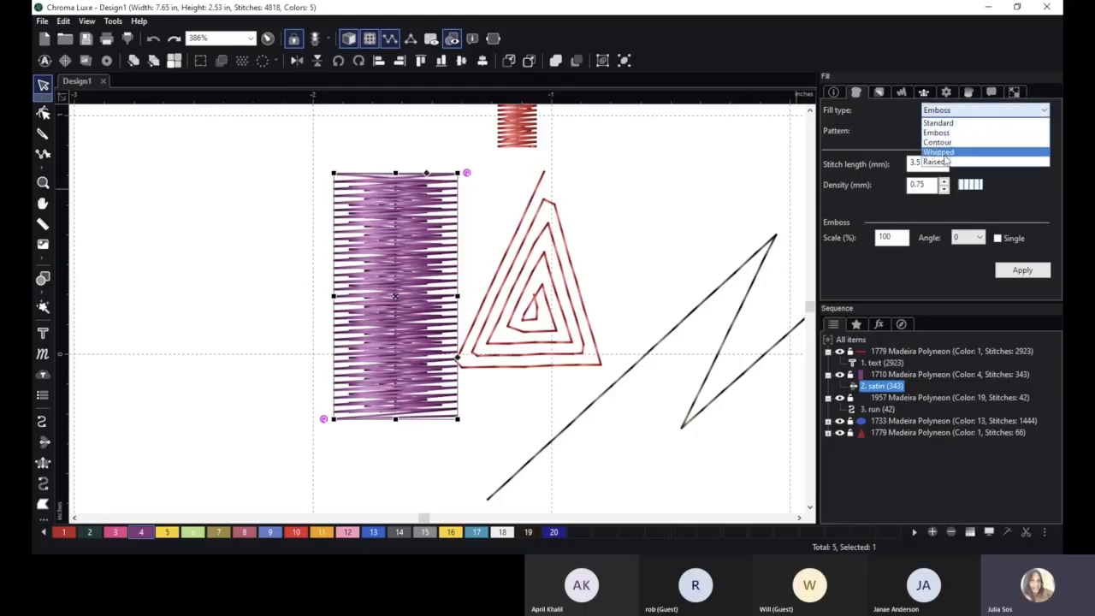
click(976, 133)
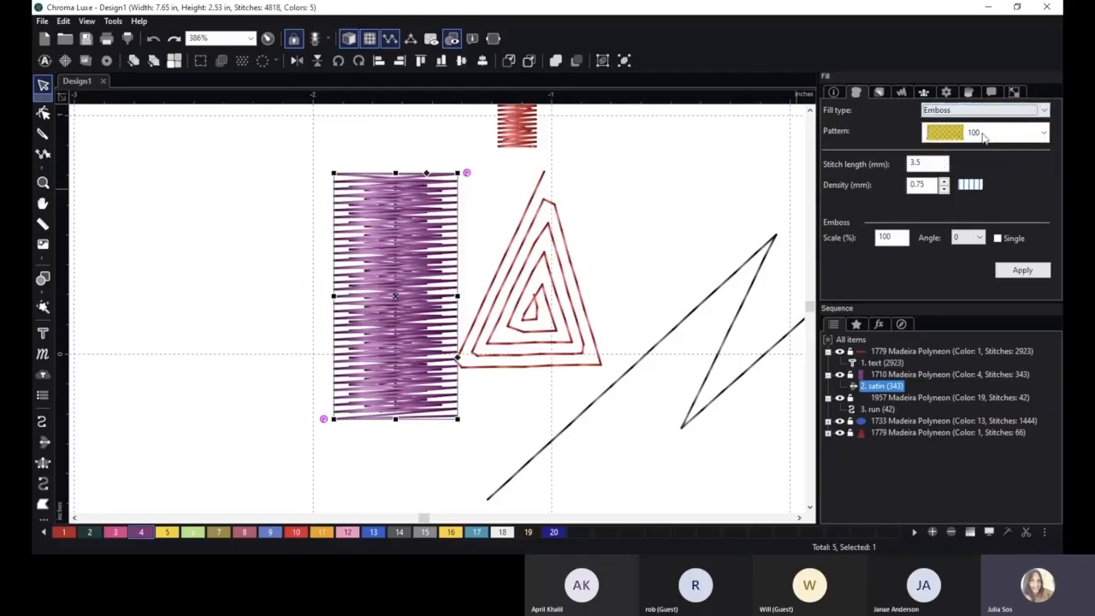
- Change the purple column's fill type to Standard and apply the Corn pattern
click(962, 110)
click(958, 120)
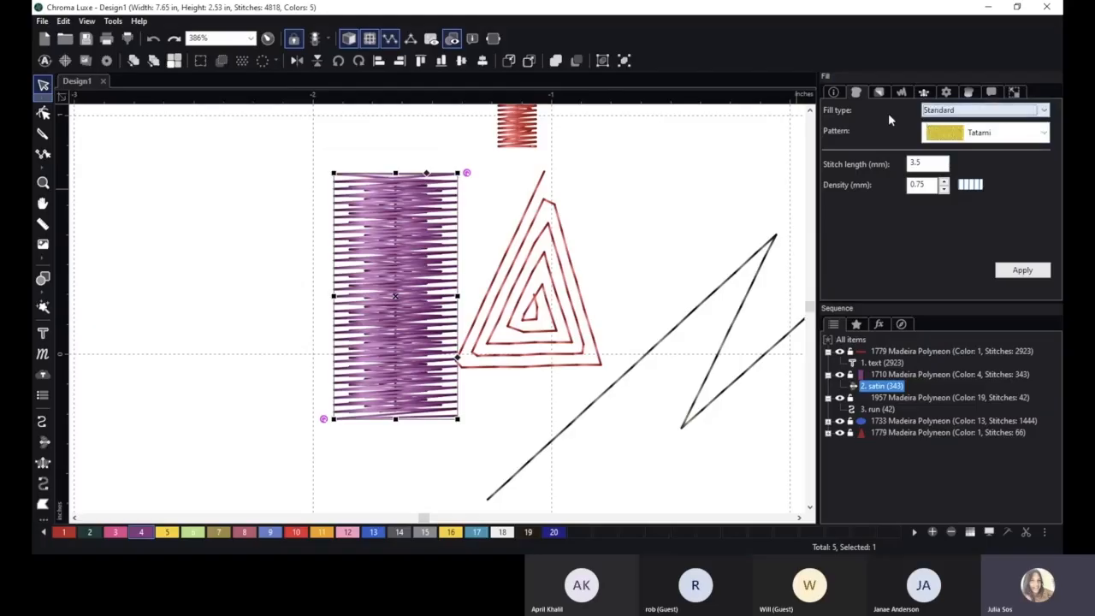
click(992, 133)
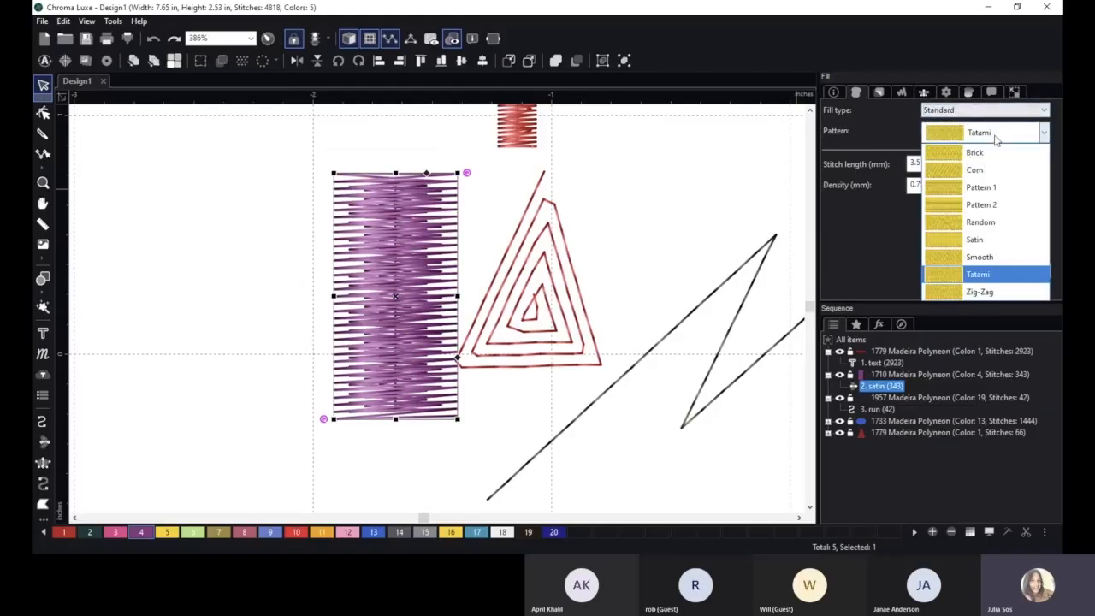
click(976, 170)
click(1023, 269)
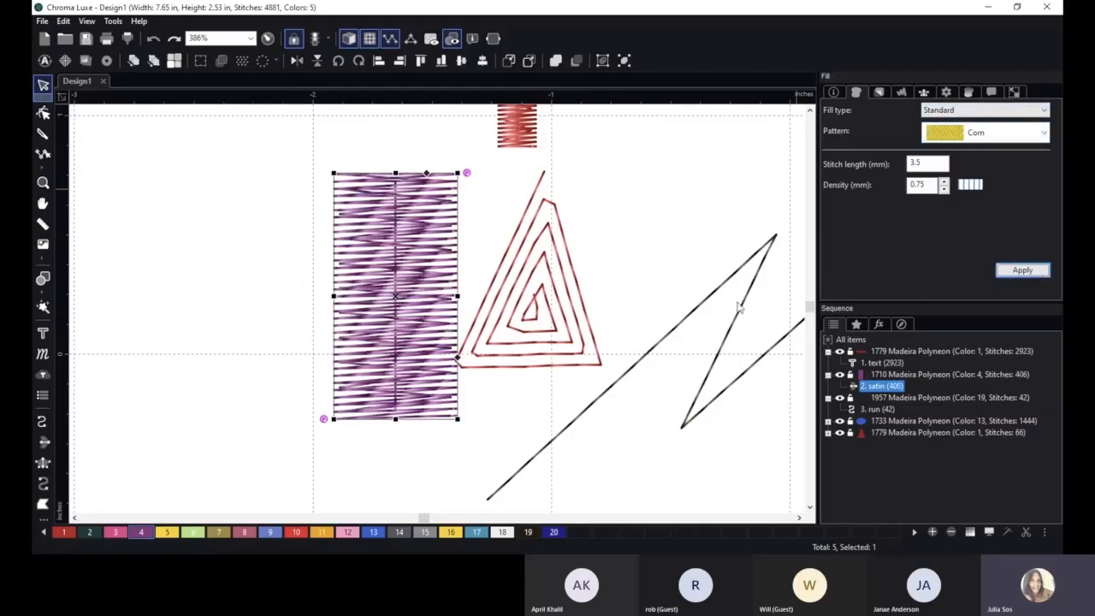
- Apply the Satin pattern to the purple column and set its stitch length to 2.0 mm
click(989, 139)
click(976, 239)
click(1022, 269)
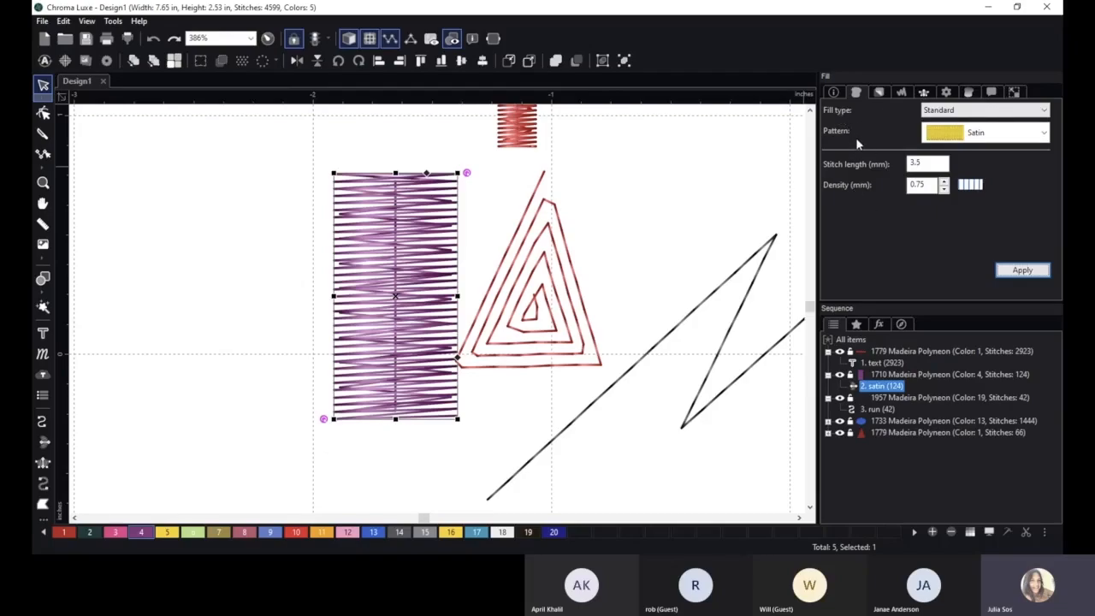
double_click(938, 165)
text(2)
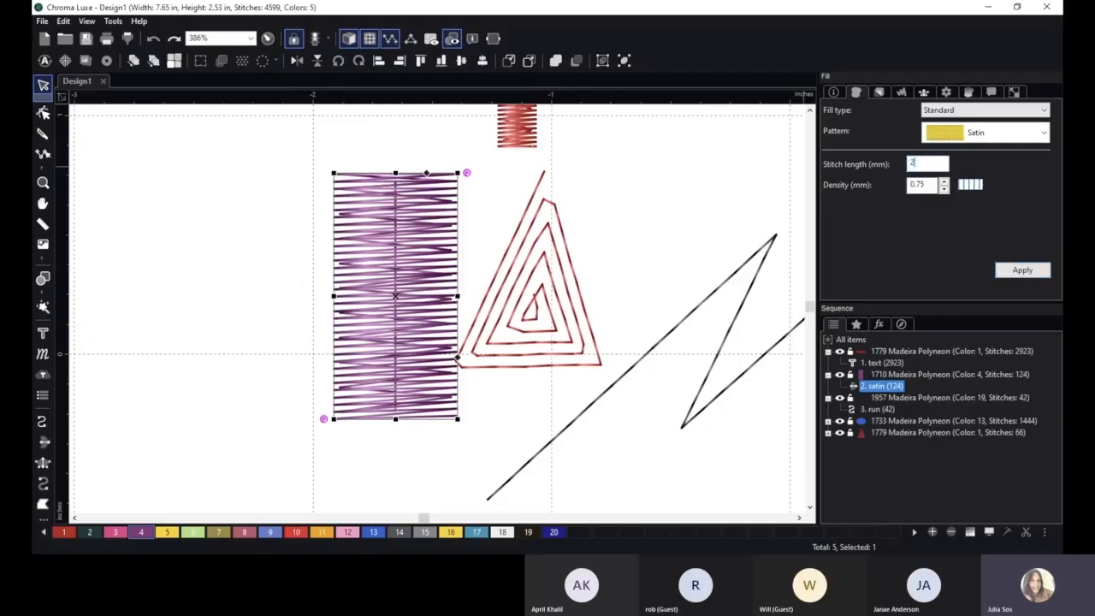
click(1023, 271)
- Set the purple column's density to 0.25 mm and apply it
click(944, 189)
click(944, 190)
click(944, 189)
click(1020, 270)
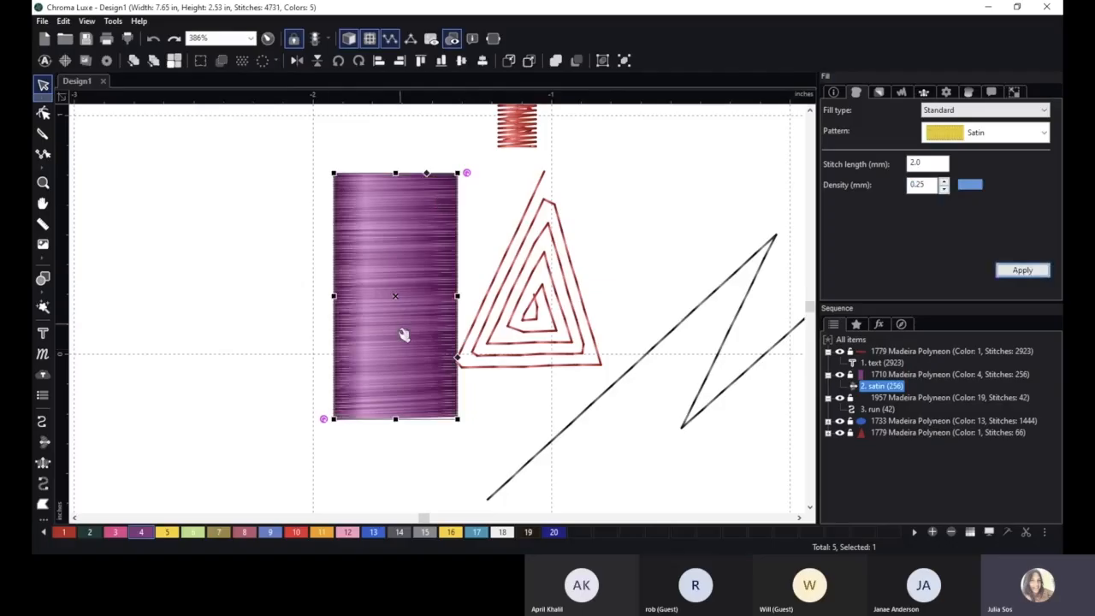
- Set the purple column's density to 0.45 mm and apply it
click(944, 182)
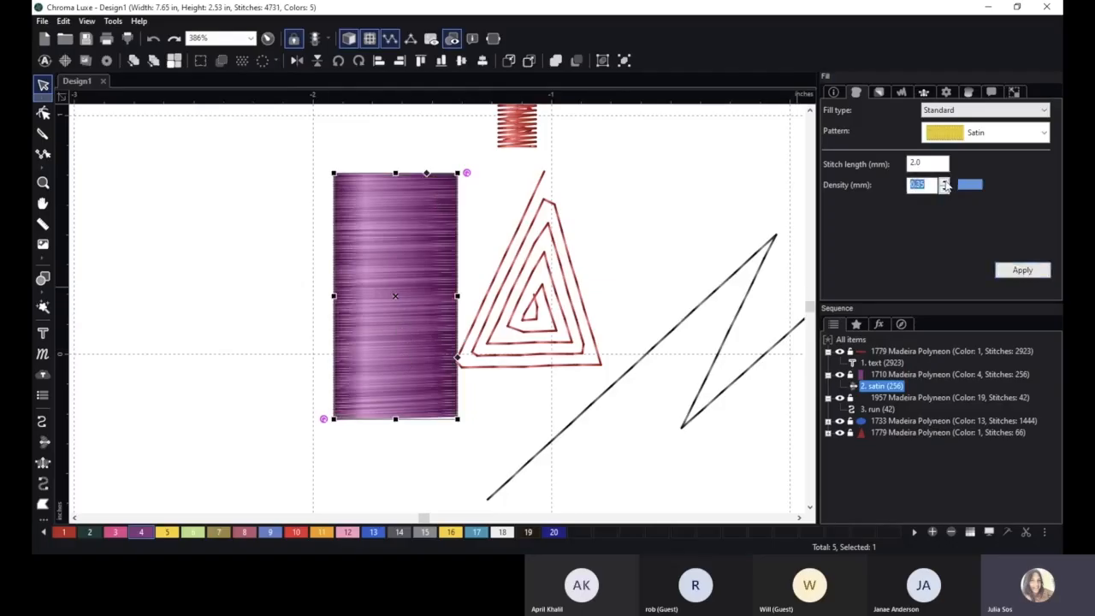
click(944, 182)
click(1020, 272)
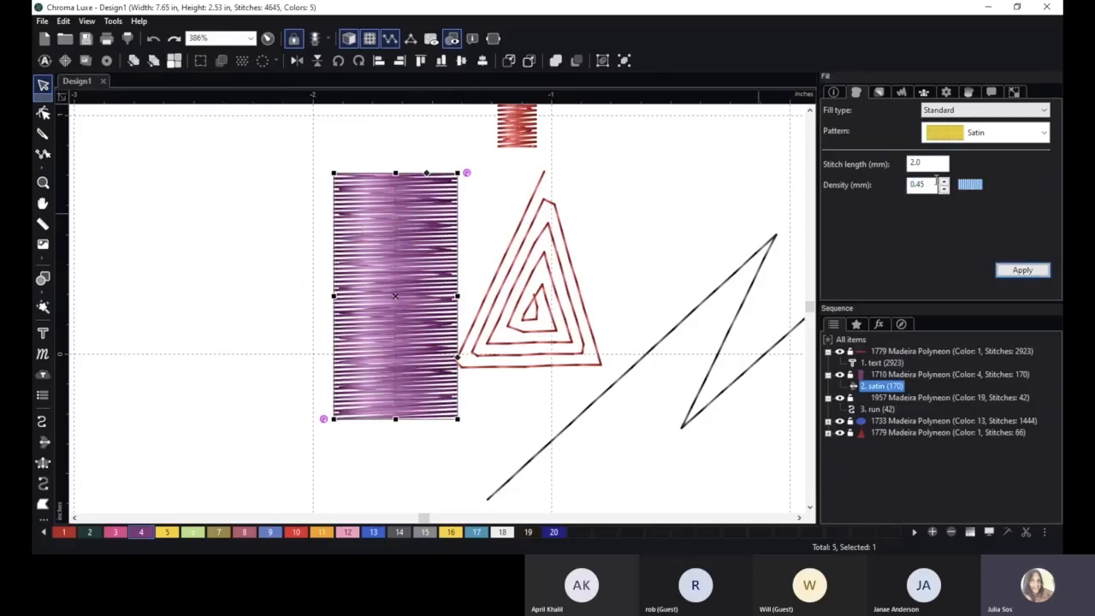
- Change the red triangle's fill type to Standard with the Tatami pattern and apply it
click(539, 192)
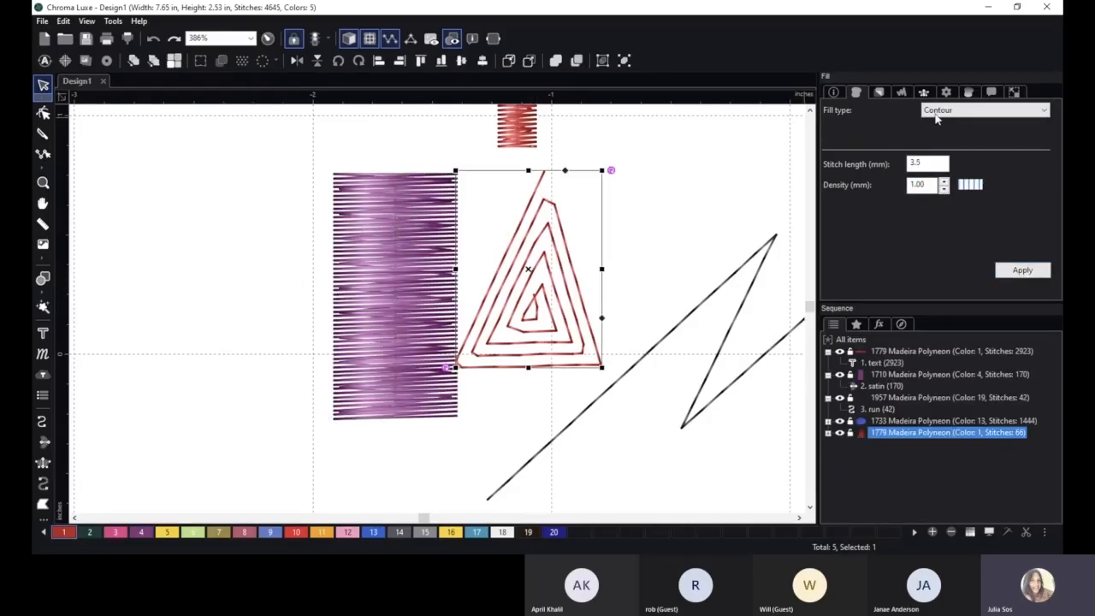
click(936, 118)
click(943, 125)
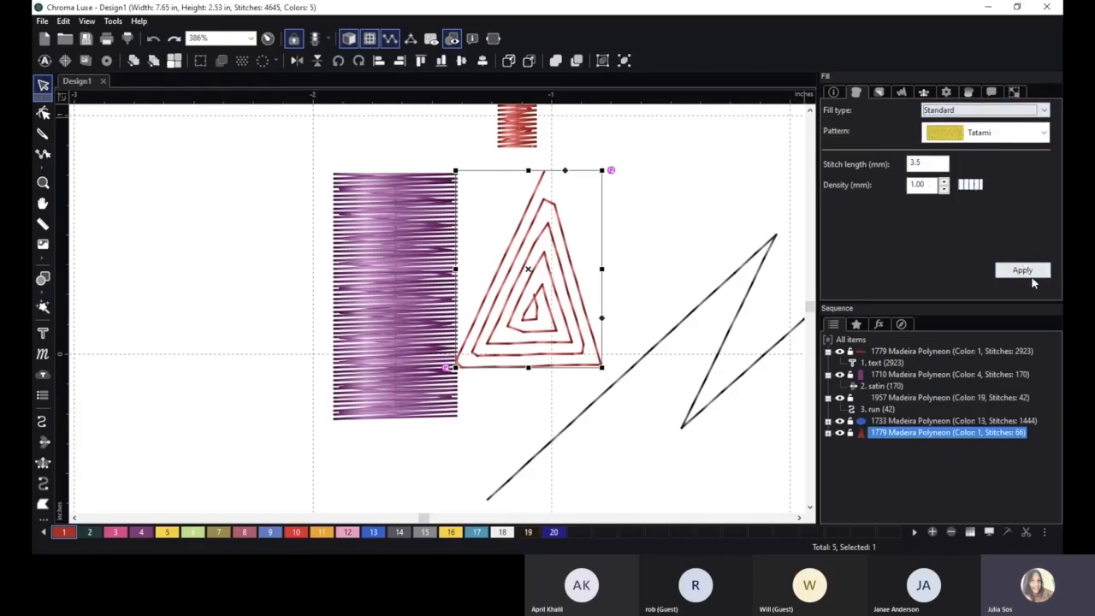
click(1030, 272)
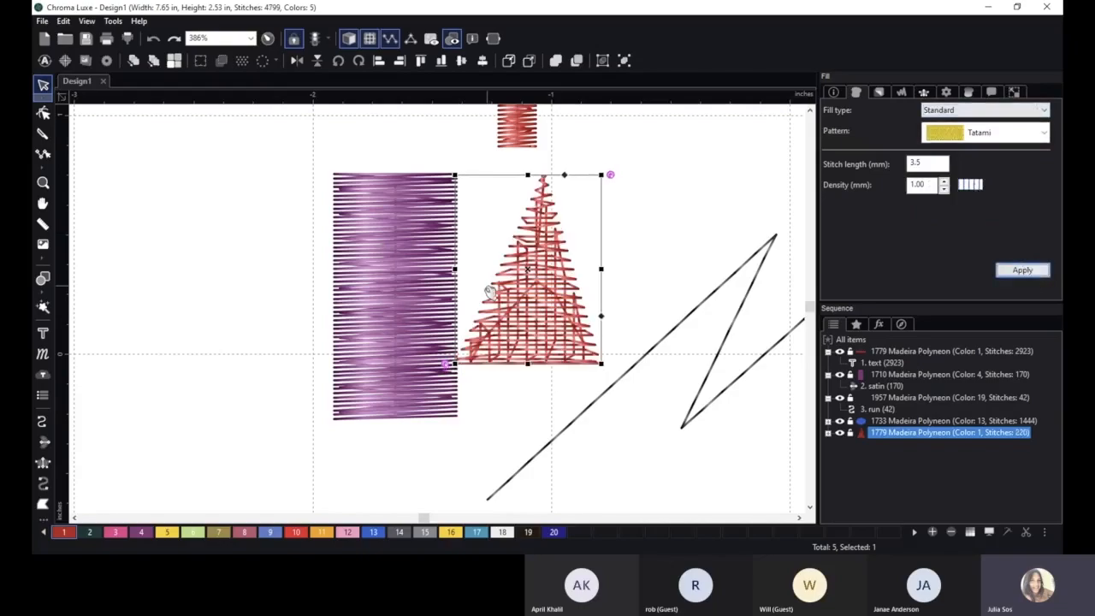
- Set the red triangle's density to 0.40 mm and apply it
click(944, 189)
click(944, 189)
click(944, 189)
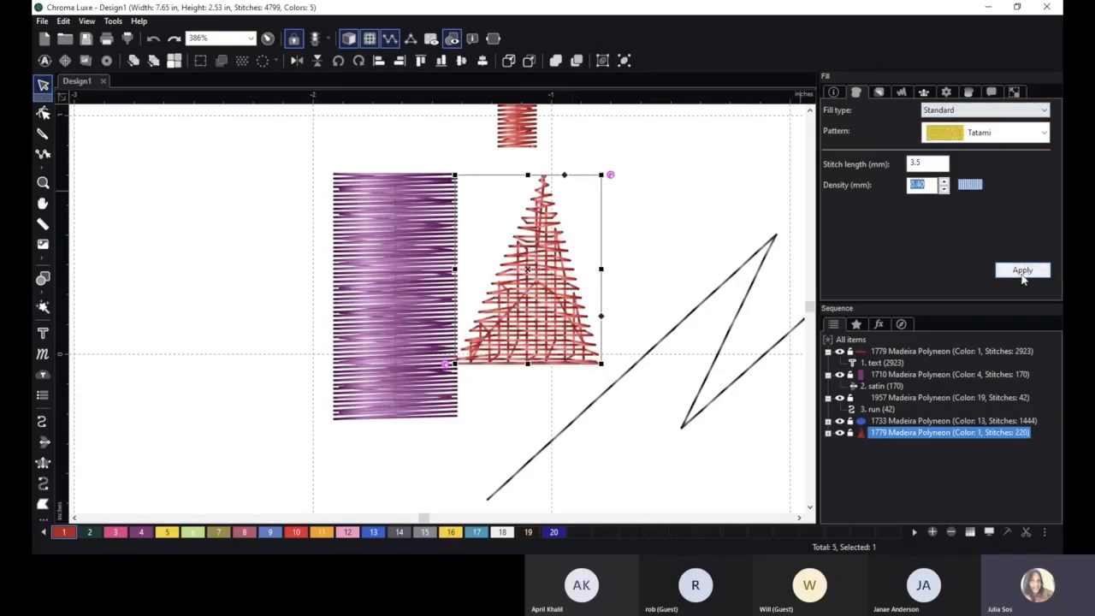
click(1024, 272)
scroll(555, 264, up, 1)
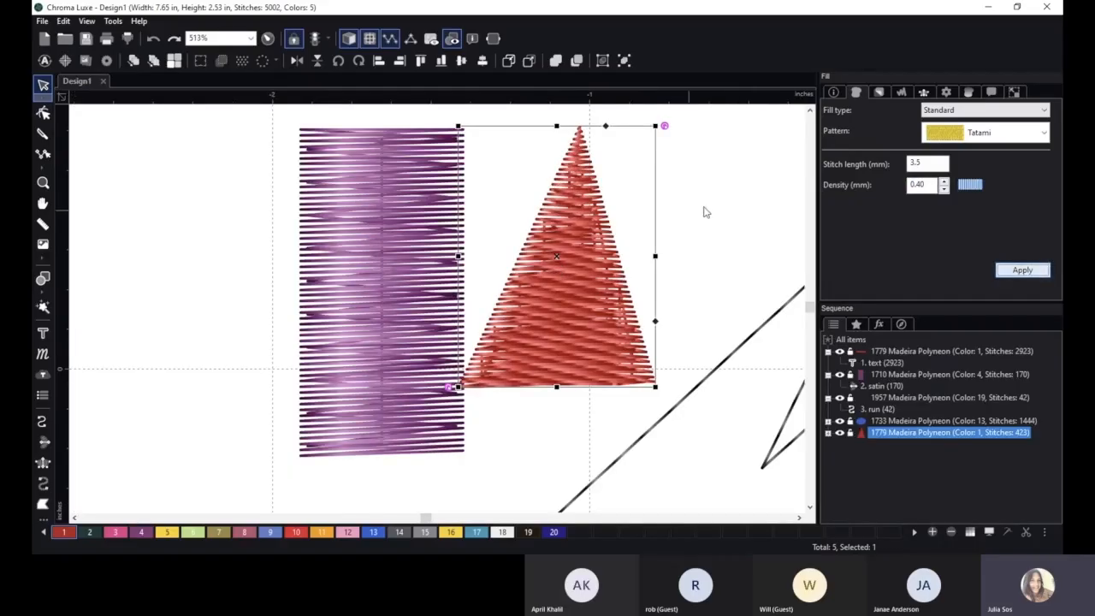
- Reselect the red triangle and turn on the display of stitch points
click(704, 212)
key(space)
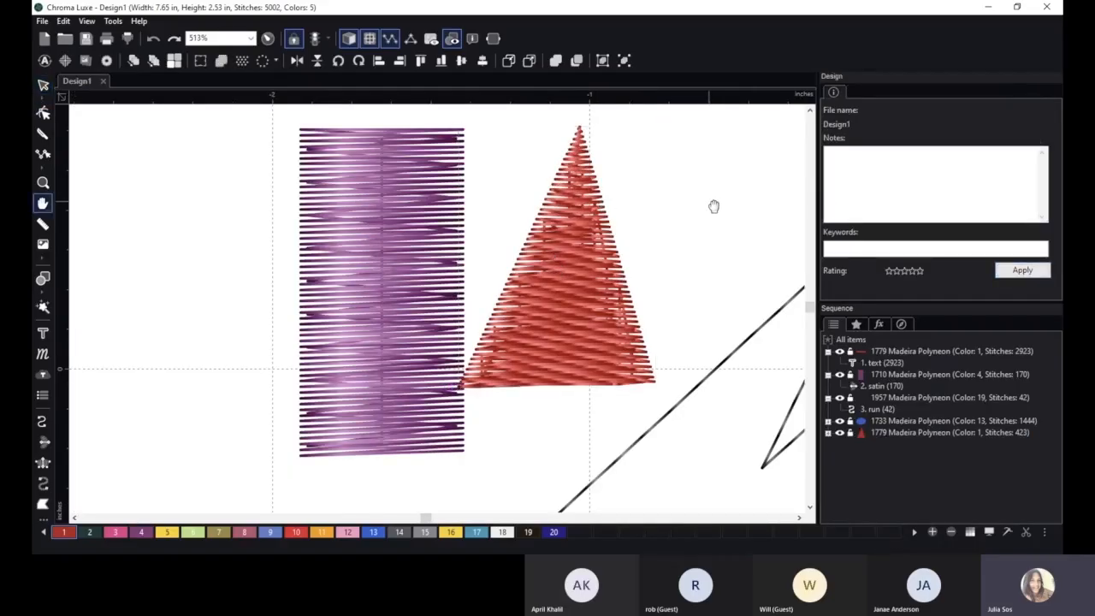
drag(714, 206, 611, 201)
click(465, 254)
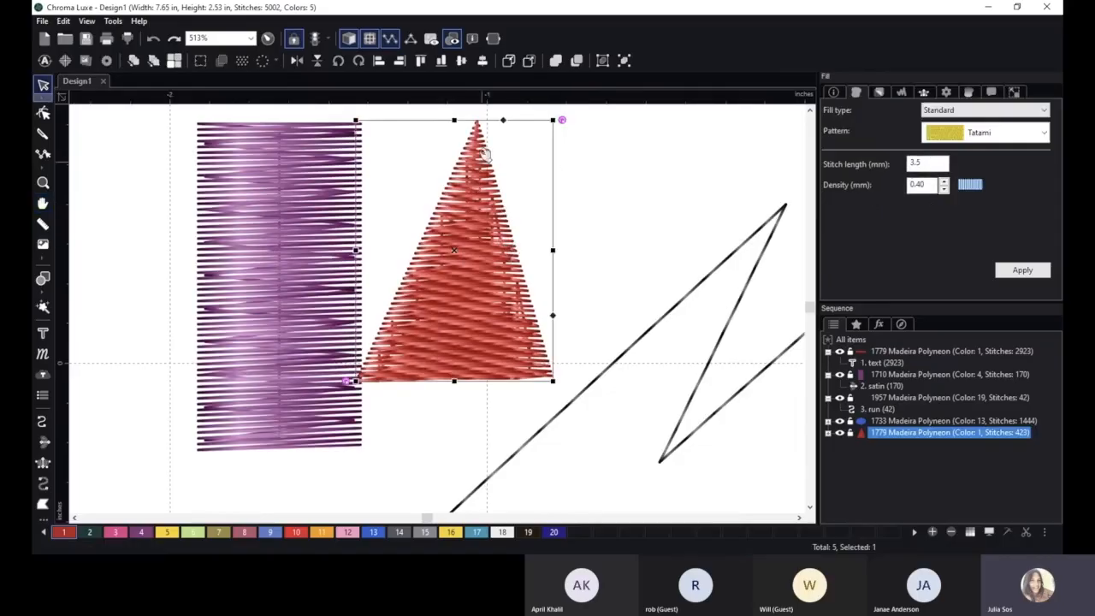
click(411, 39)
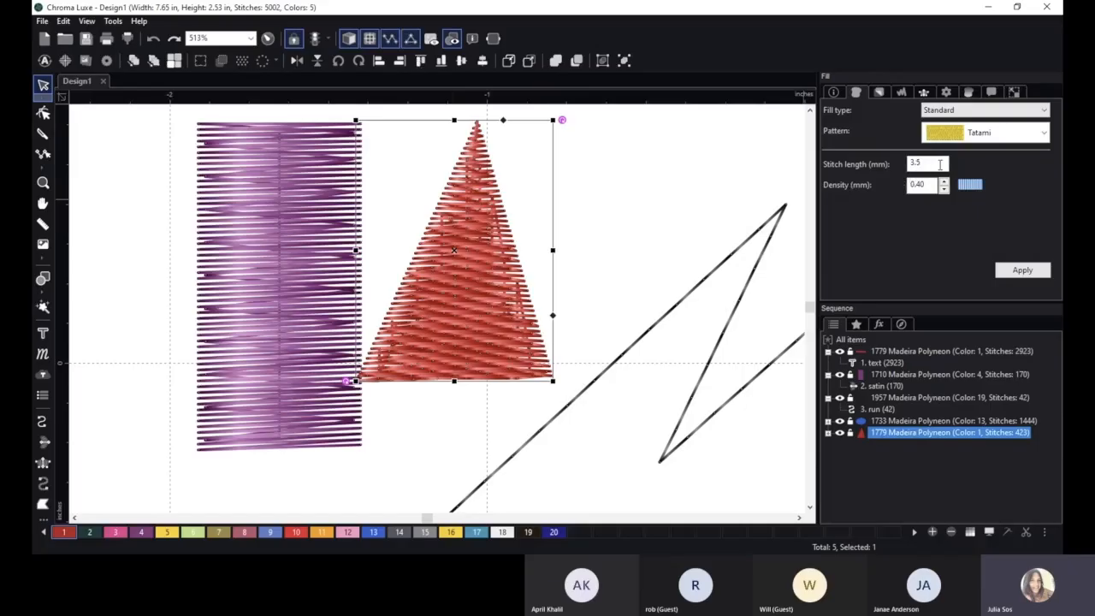
- Set the red triangle's Tatami stitch length to 2.0 mm and apply it
scroll(501, 193, up, 5)
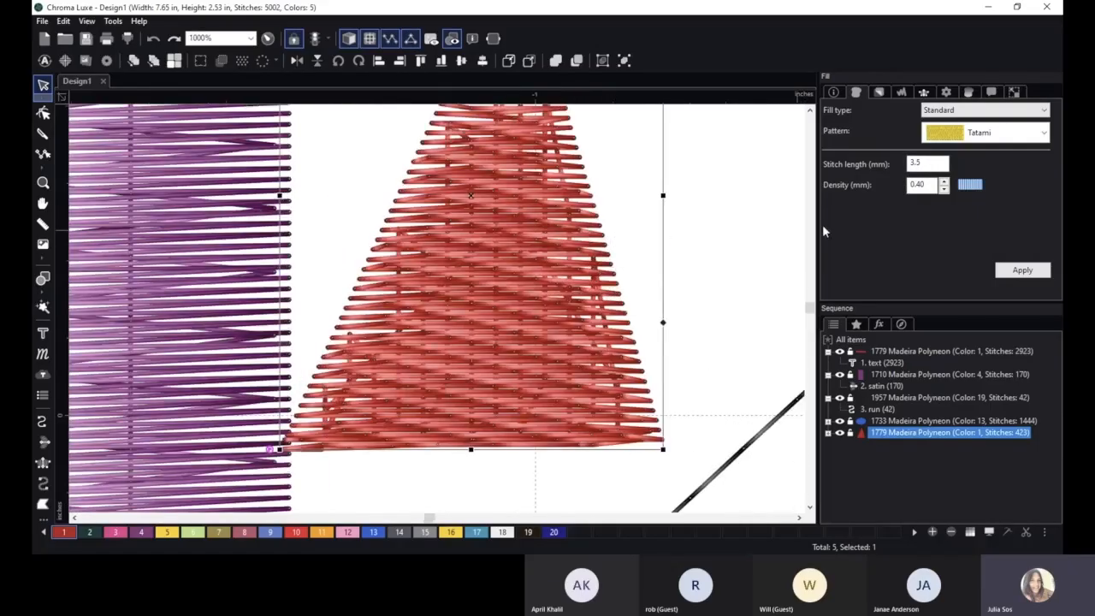
double_click(917, 163)
text(2.0)
click(1024, 273)
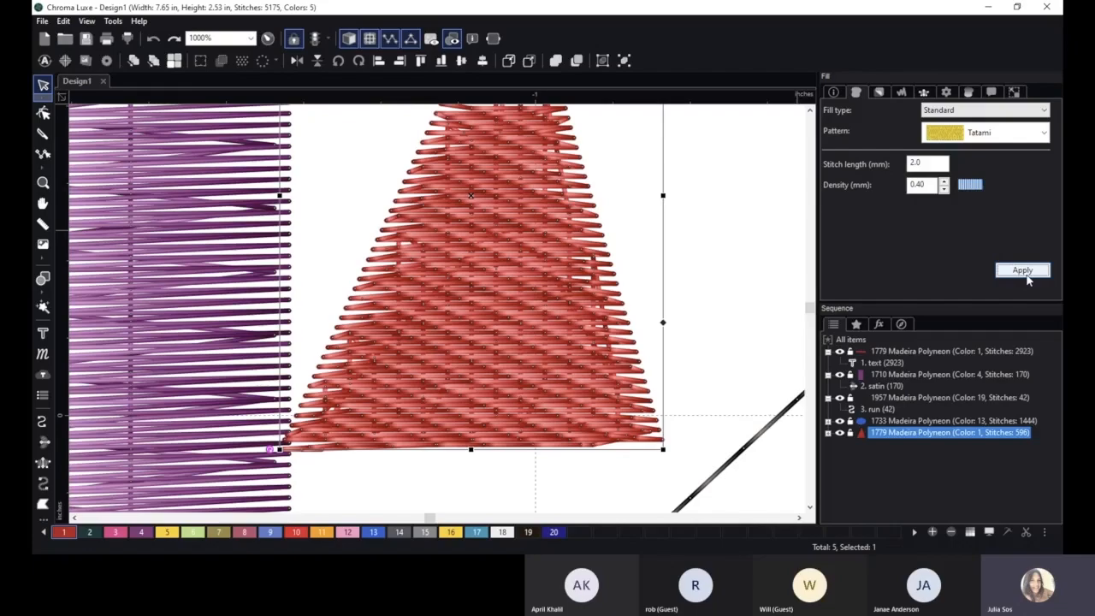
- Set the red triangle's Tatami stitch length to 5.0 mm and apply it
double_click(934, 163)
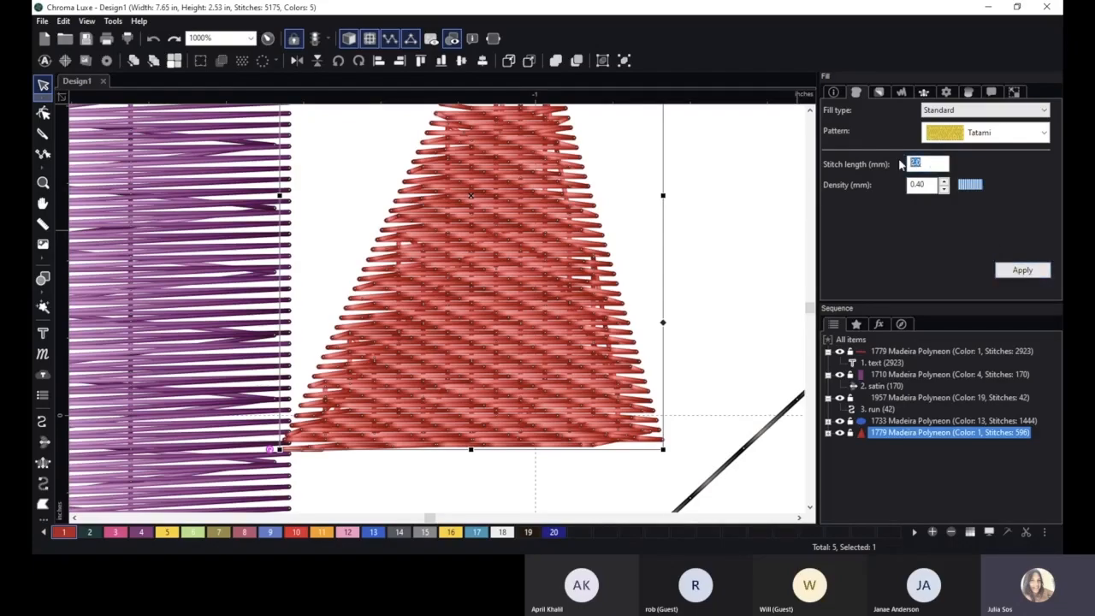
text(5.0)
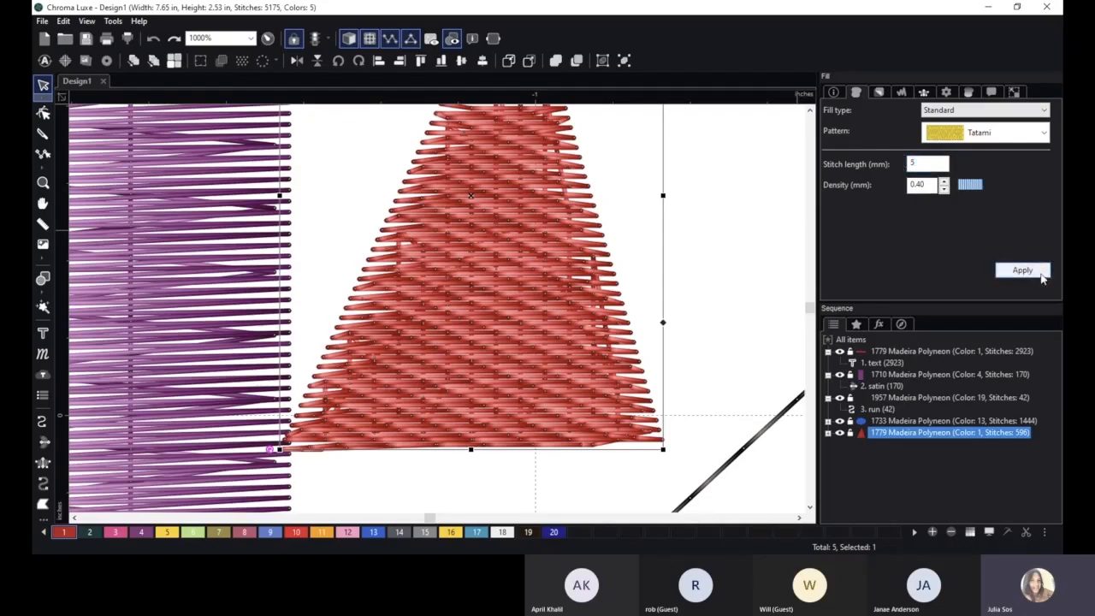
click(1032, 274)
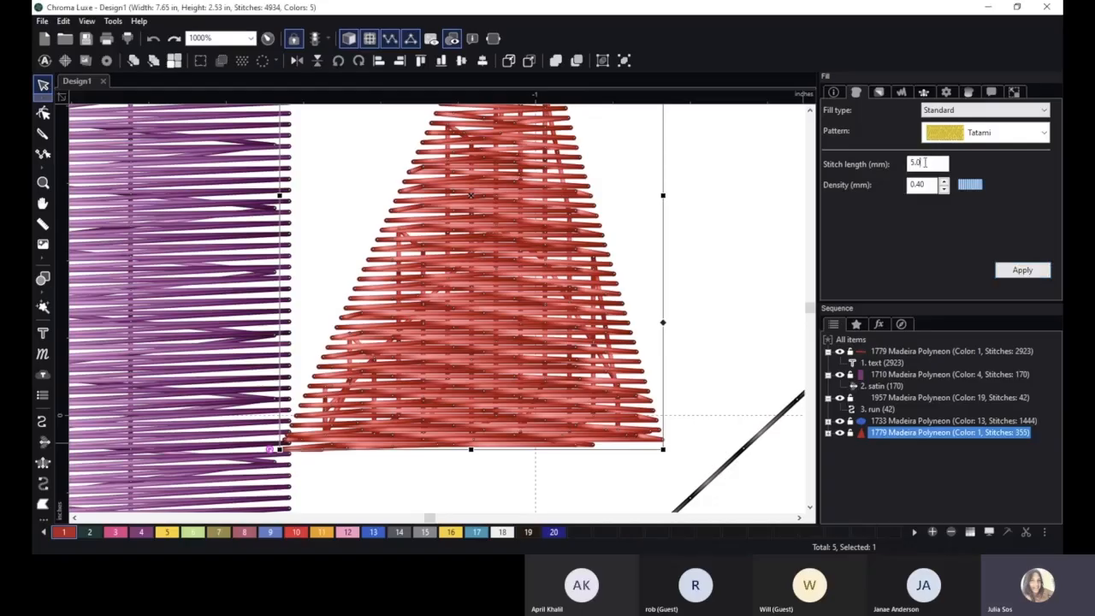
- Set the red triangle's Tatami stitch length to 1.0 mm, apply it and inspect the stitches up close
drag(924, 163, 902, 160)
text(1)
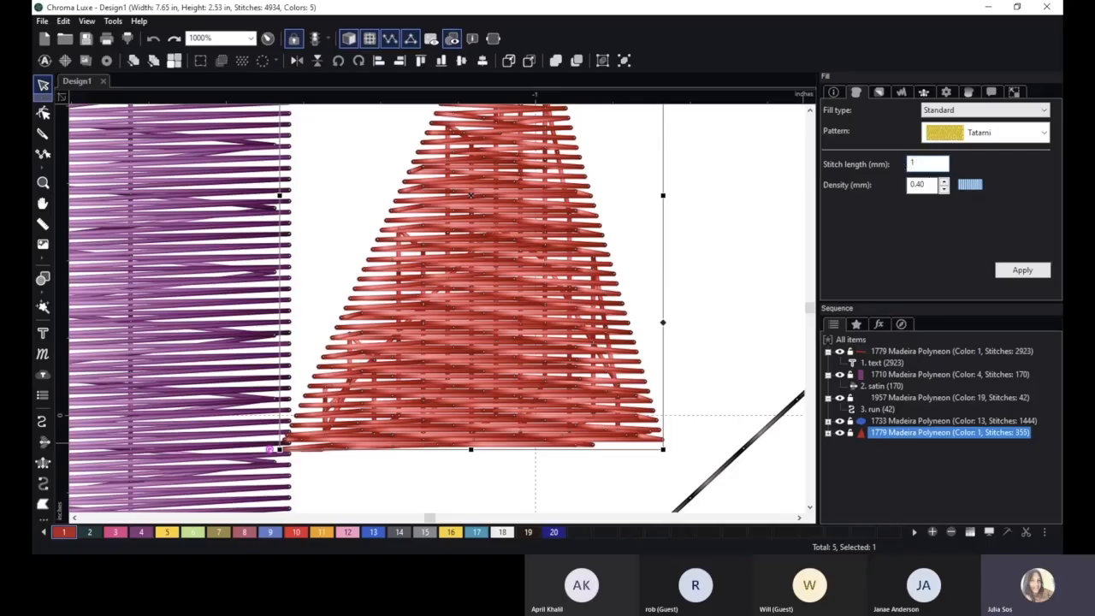
click(1017, 272)
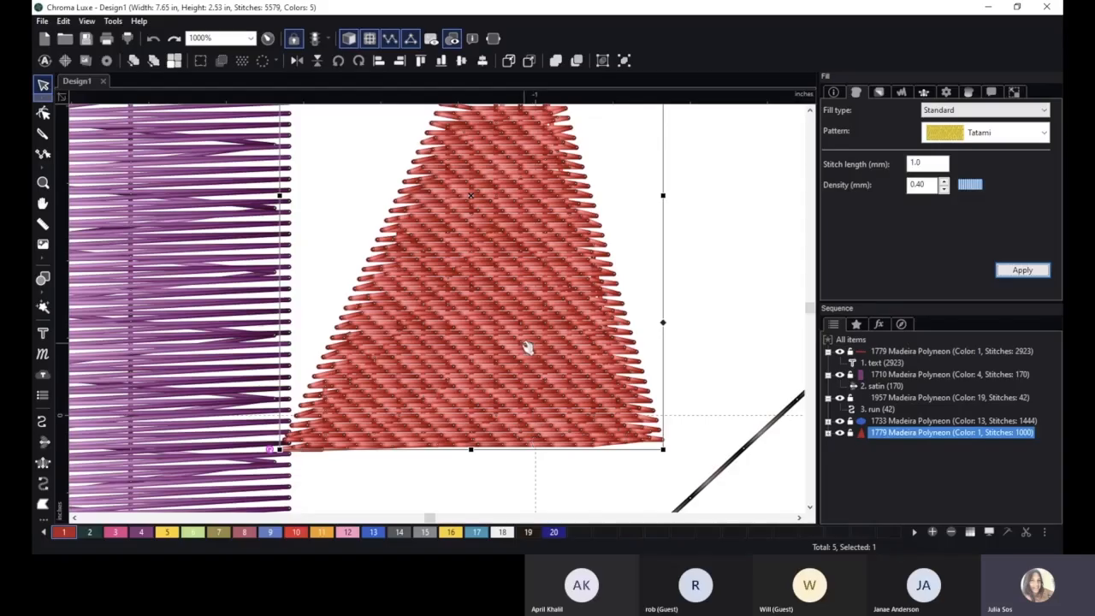
scroll(533, 243, down, 1)
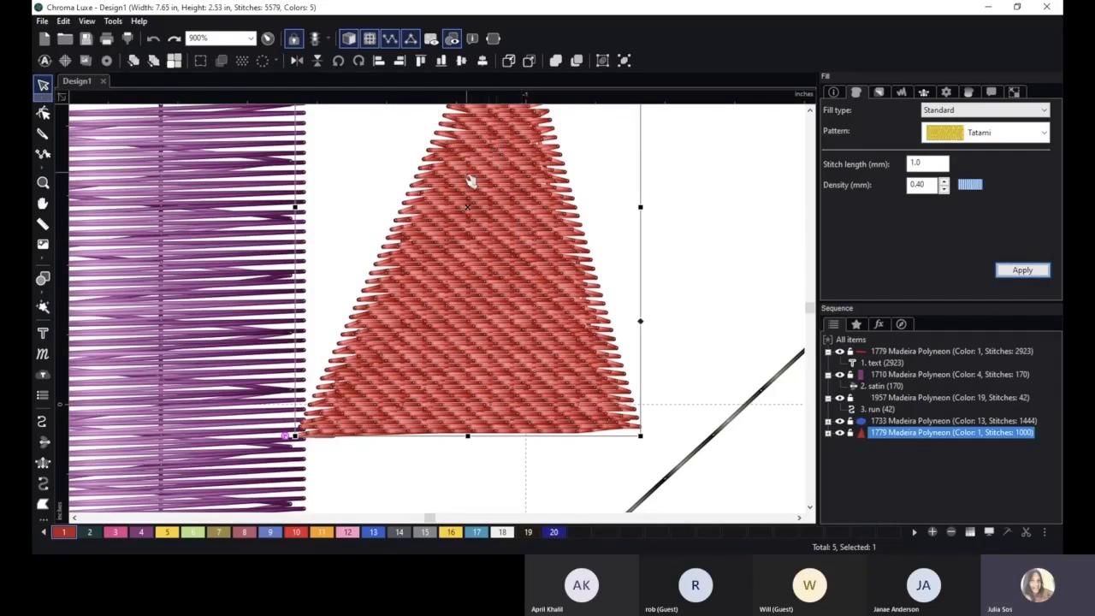
scroll(508, 311, up, 1)
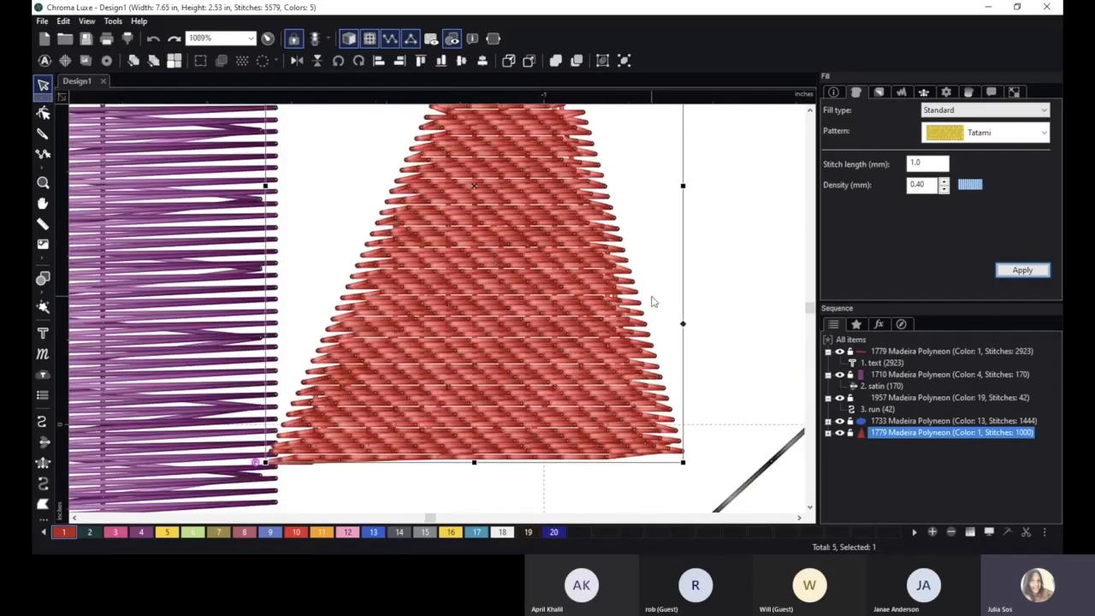
scroll(652, 300, up, 1)
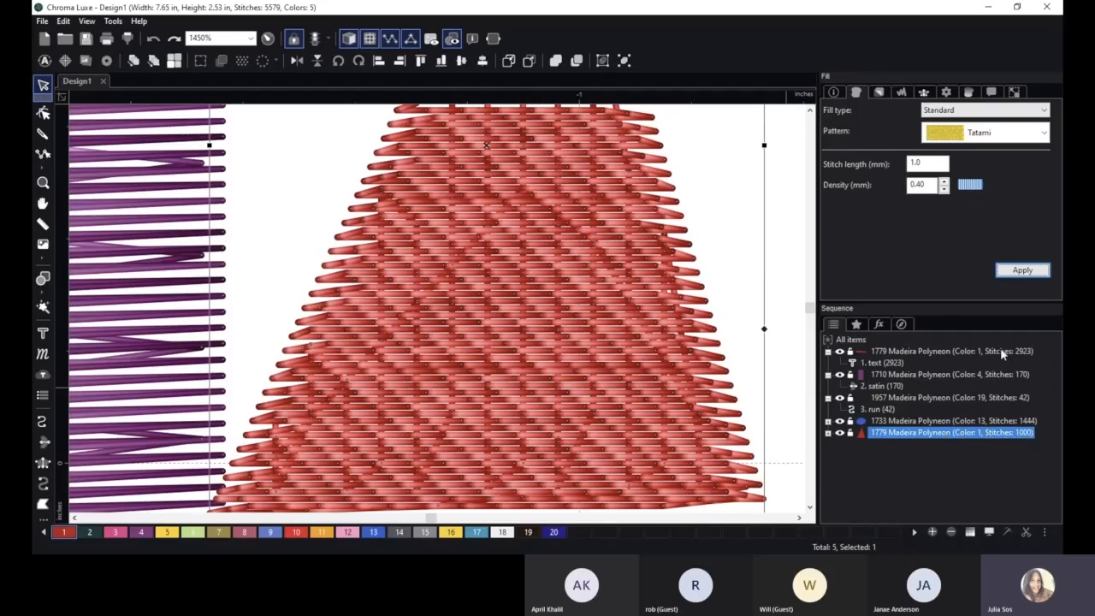
- Set the red triangle's Tatami stitch length to 3.0 mm and apply it
click(927, 162)
drag(927, 162, 893, 161)
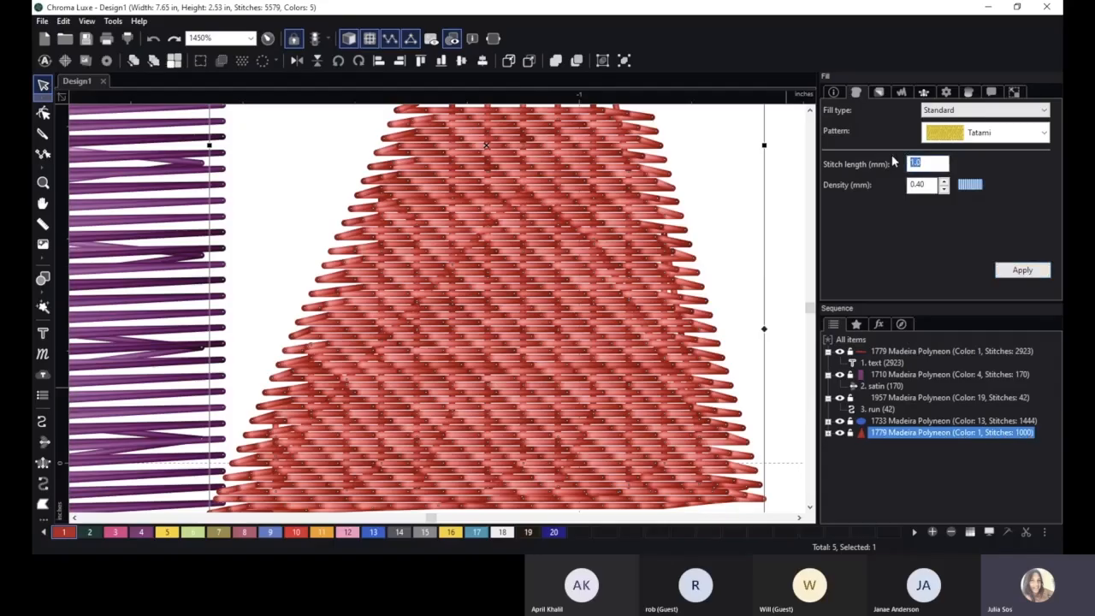
text(3)
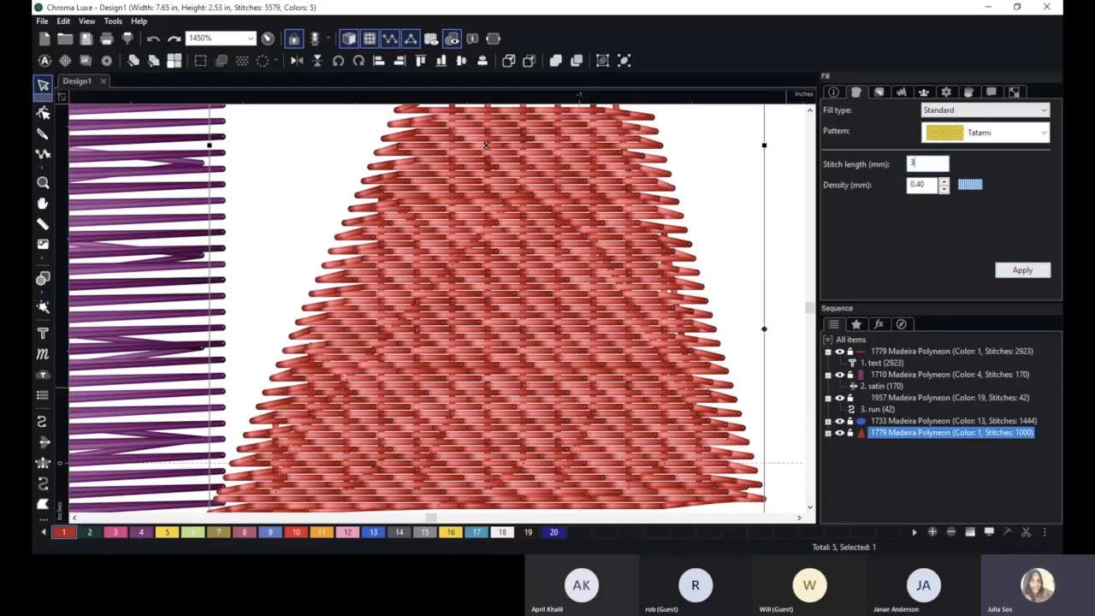
click(1023, 270)
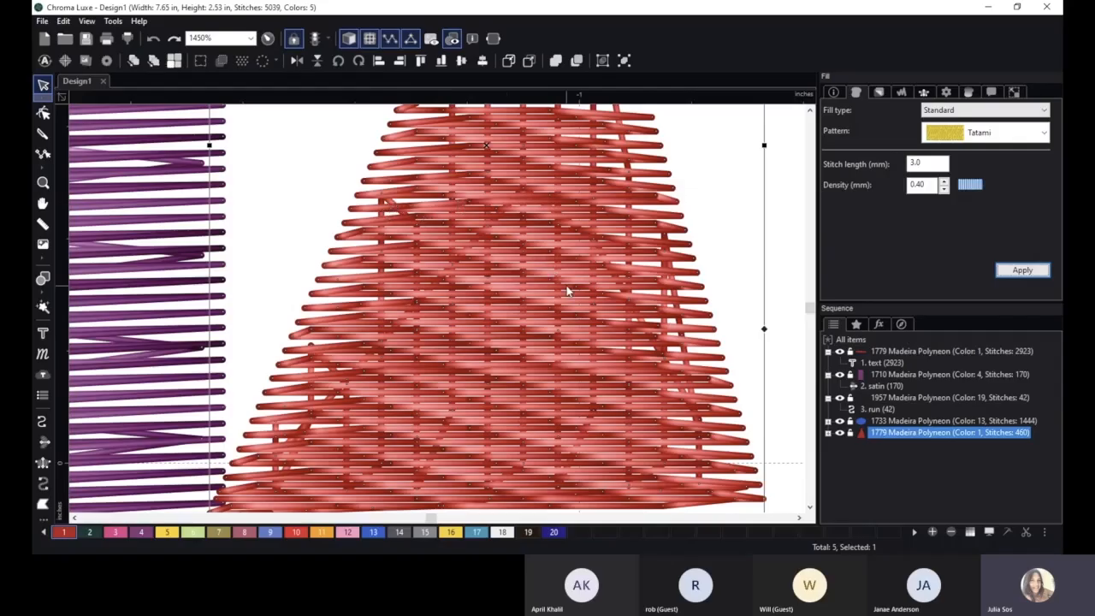
- Move the black run line down and to the right, clear of the red triangle
scroll(566, 292, down, 2)
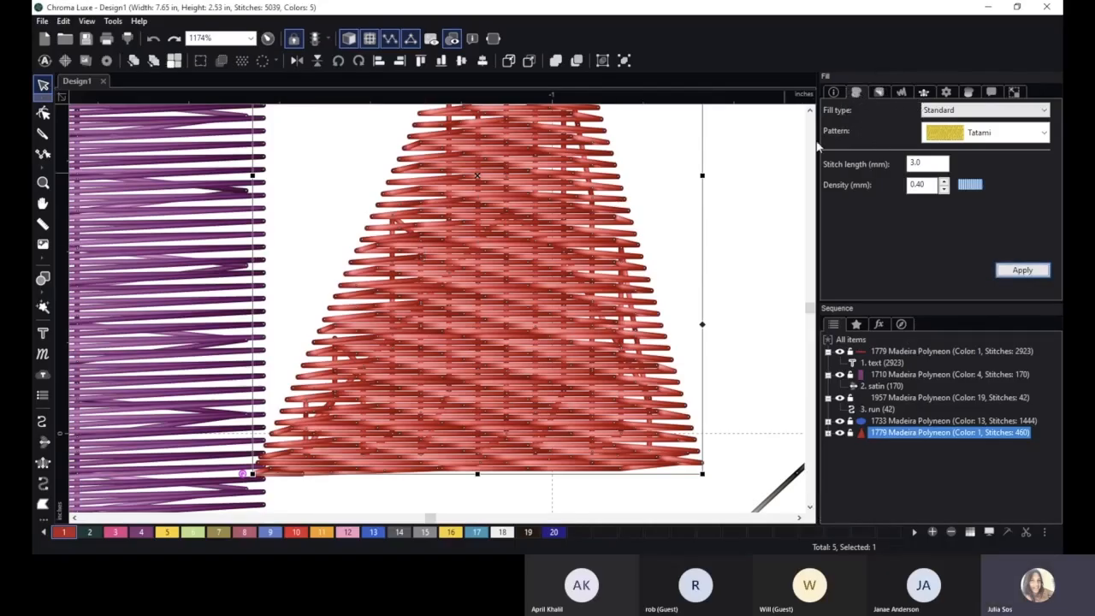
scroll(615, 271, down, 4)
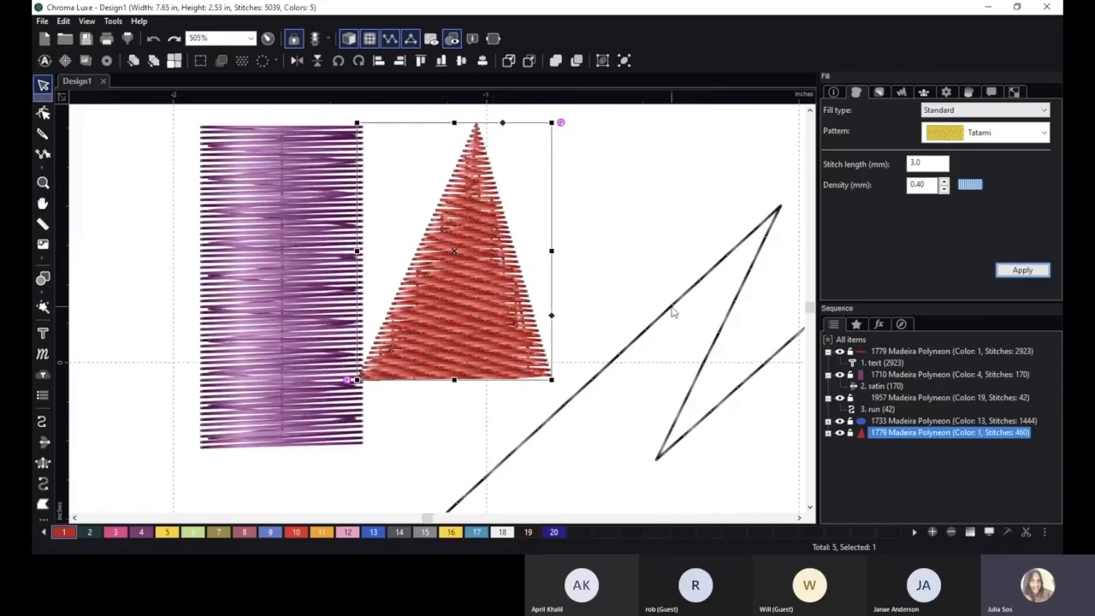
click(673, 311)
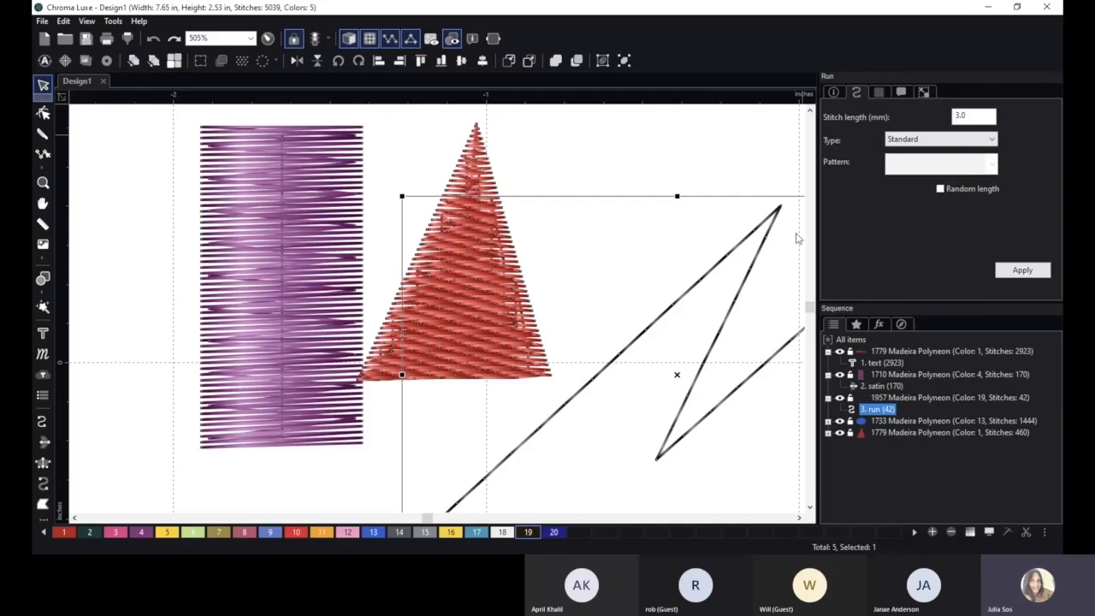
drag(746, 247, 837, 331)
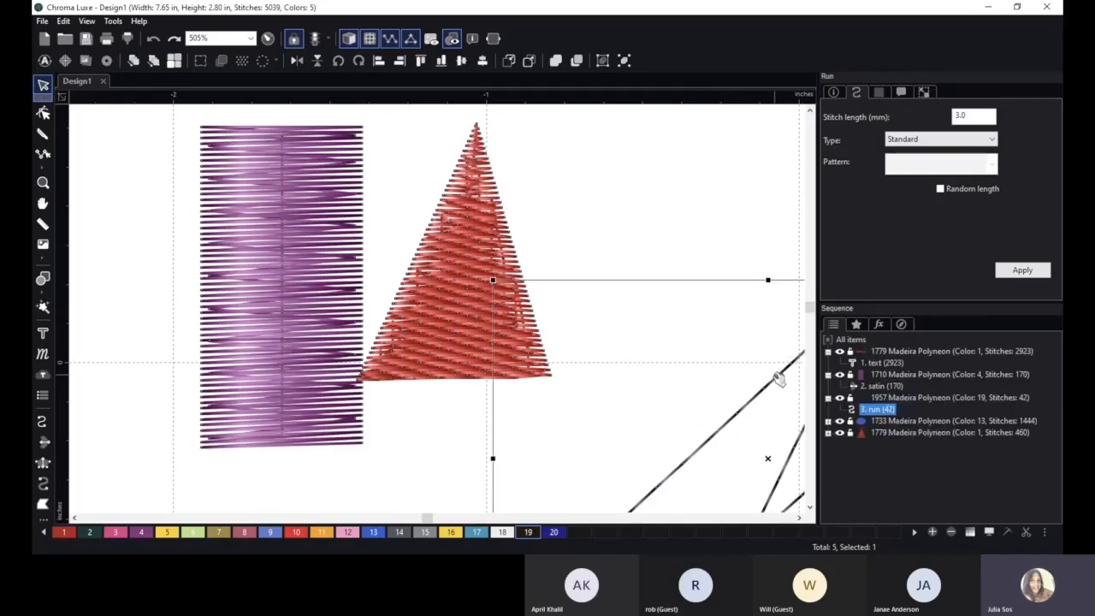
drag(778, 376, 805, 420)
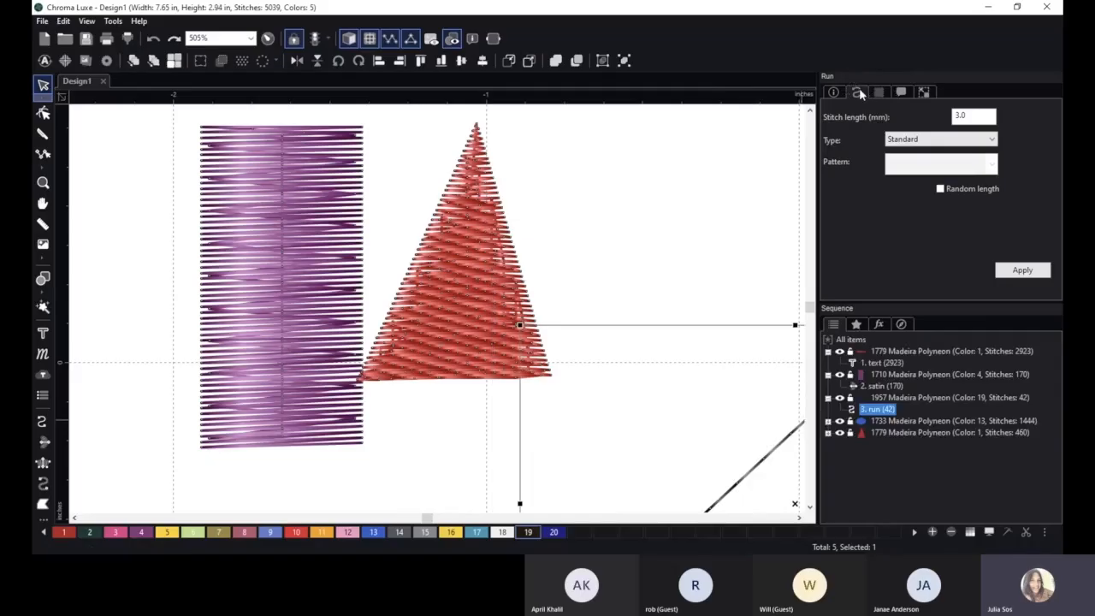
- Display the red triangle's underlay settings and move the triangle right, away from the purple column
click(475, 249)
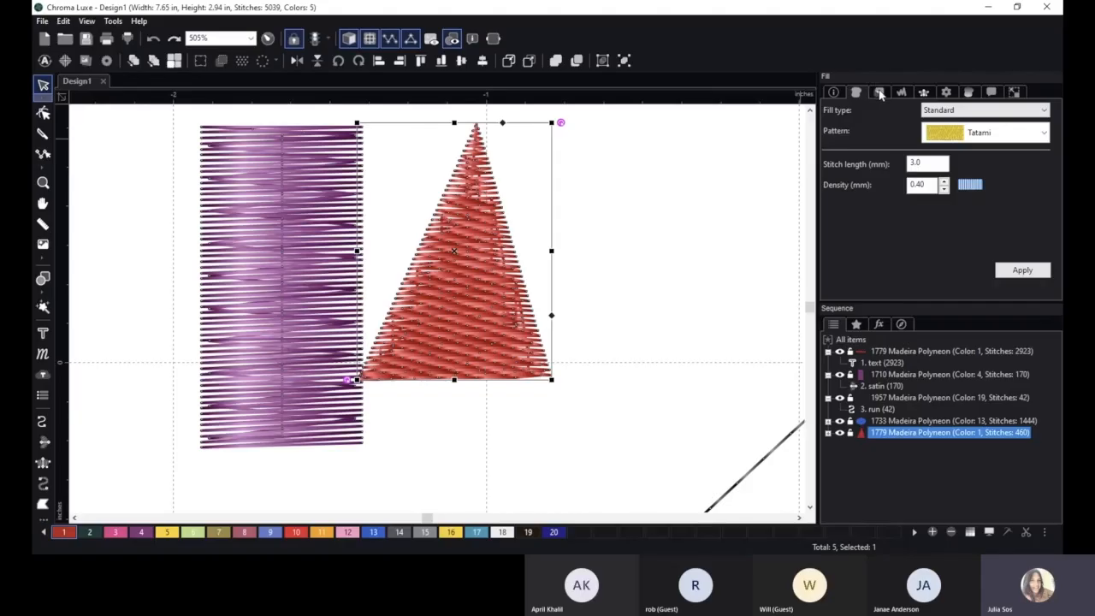
click(881, 94)
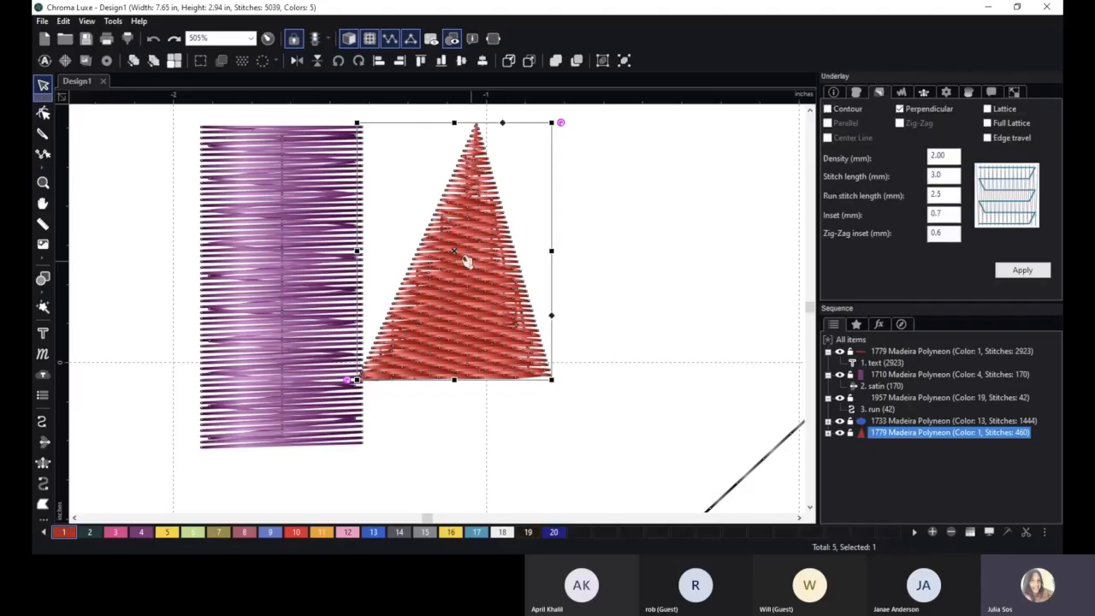
drag(484, 251, 568, 274)
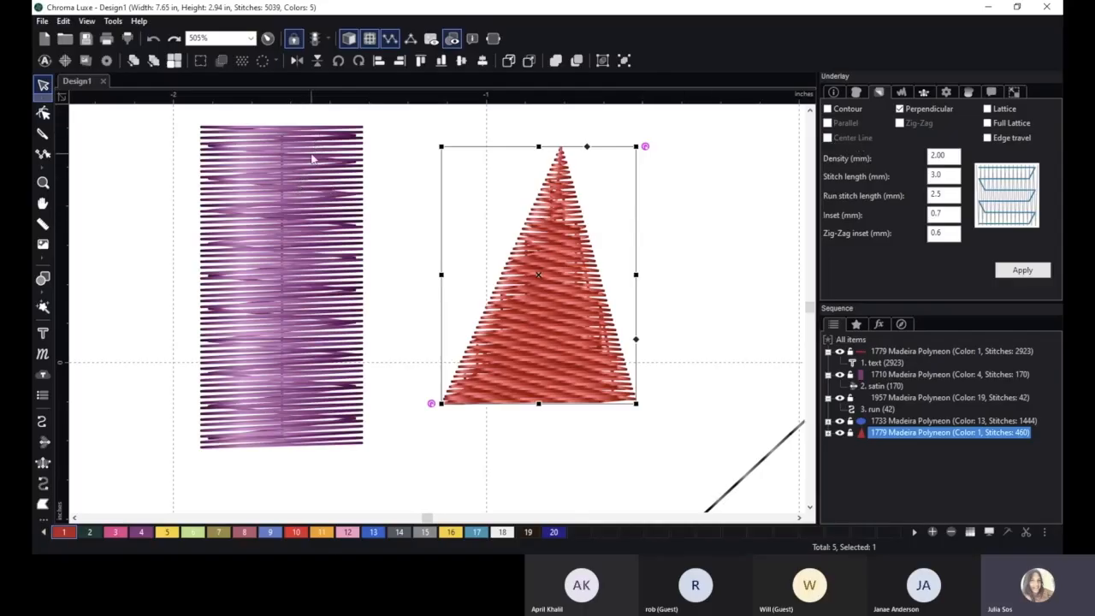
- Display the purple column's underlay settings and move the column slightly right, toward the triangle
click(322, 129)
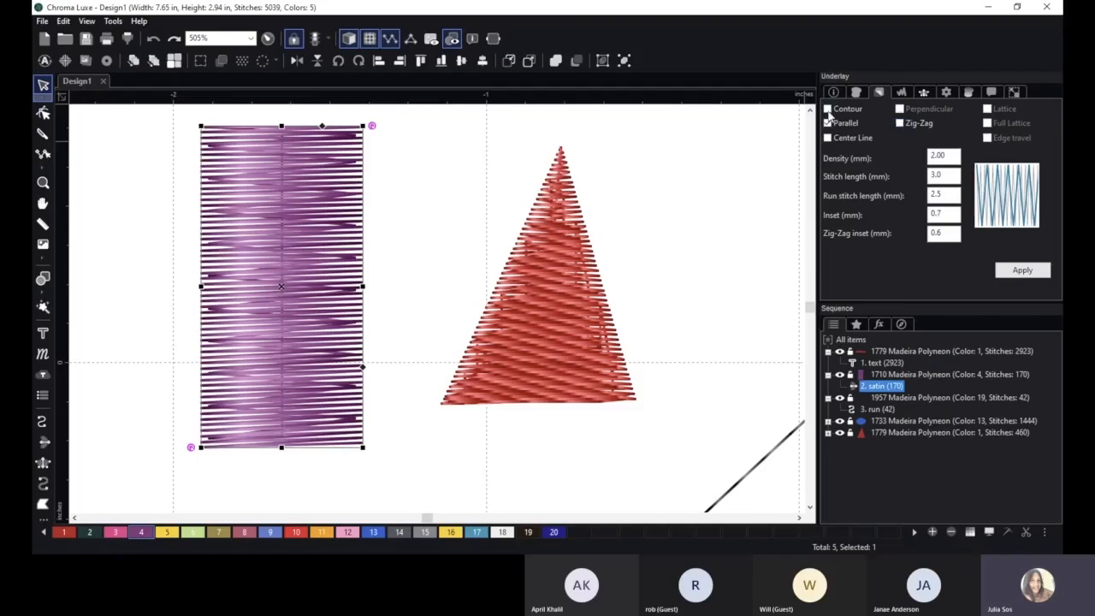
click(288, 194)
drag(288, 194, 341, 194)
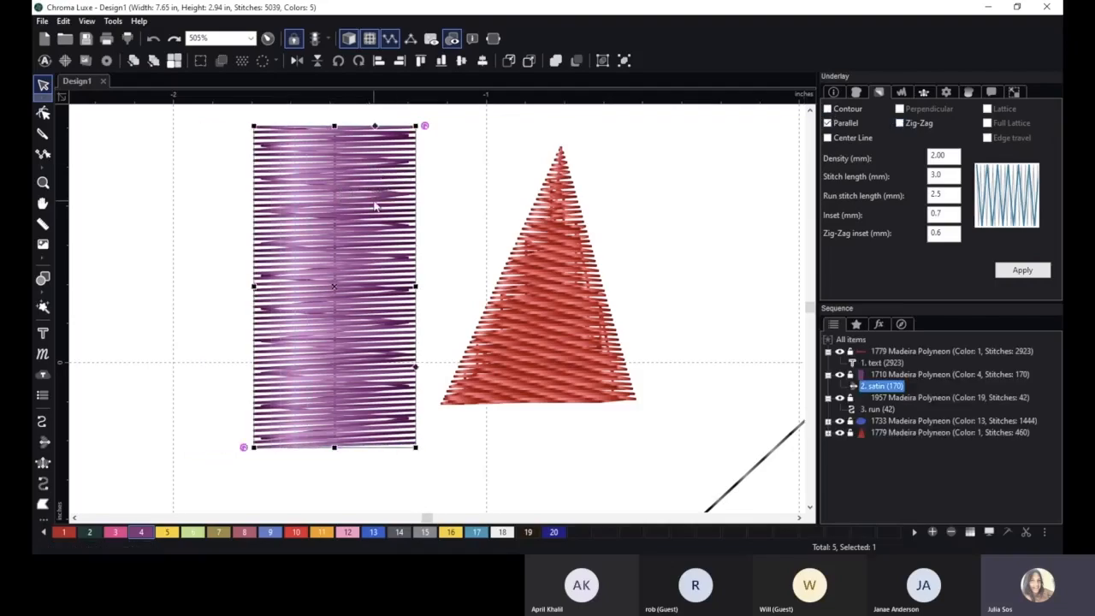
- Turn off the 3D stitch rendering and rearrange the shapes, moving the triangle left of the purple column and the column about 1.01 in right
click(349, 37)
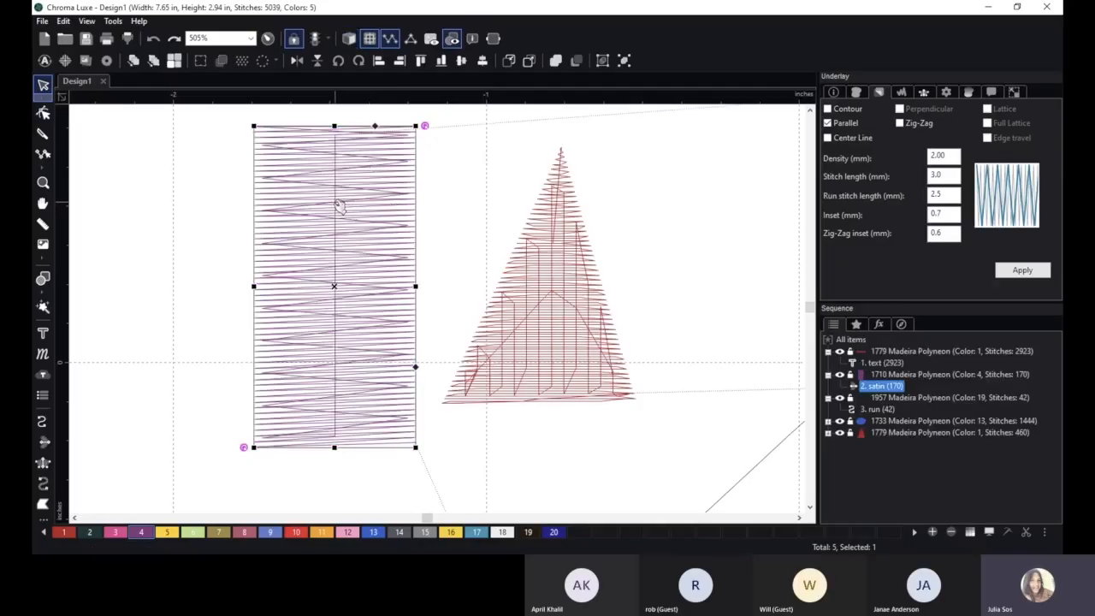
click(559, 291)
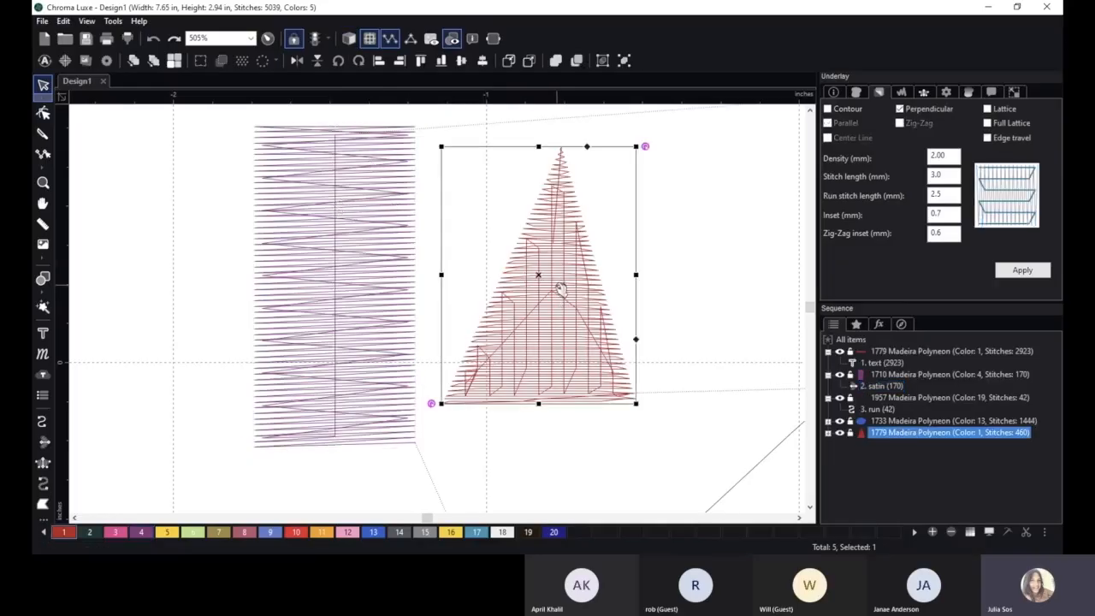
drag(558, 290, 179, 287)
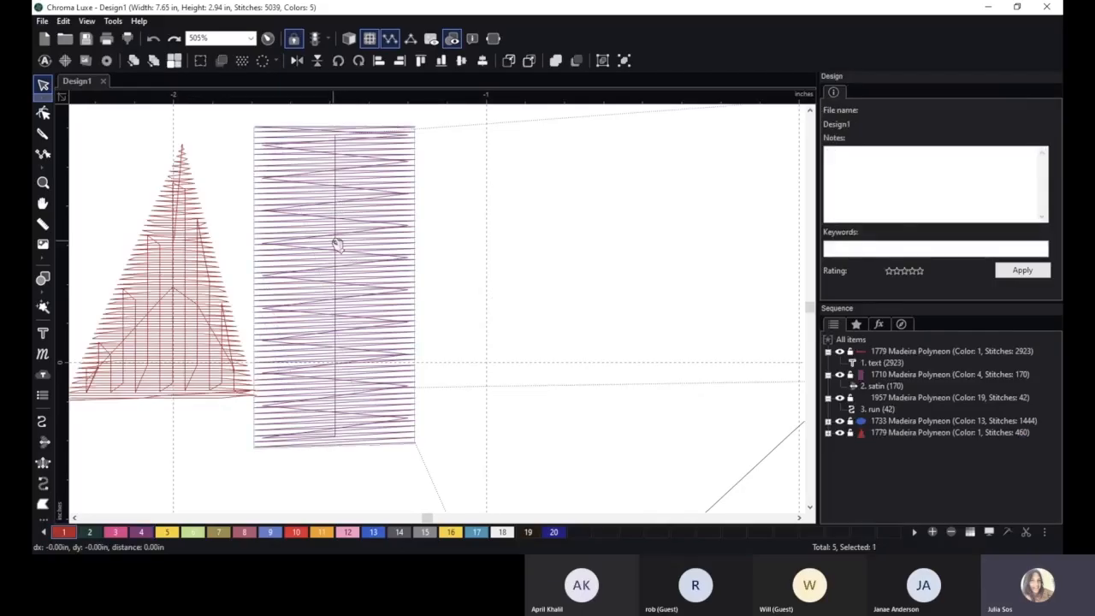
click(337, 240)
drag(337, 241, 647, 242)
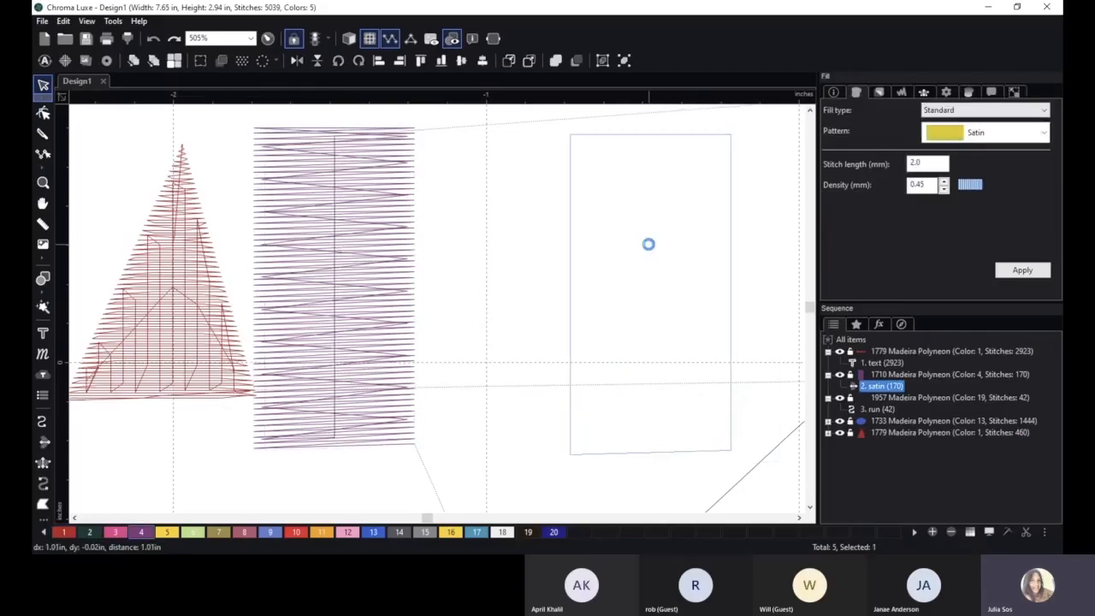
- Replace the purple column's Parallel underlay with Contour underlay and apply it
click(879, 94)
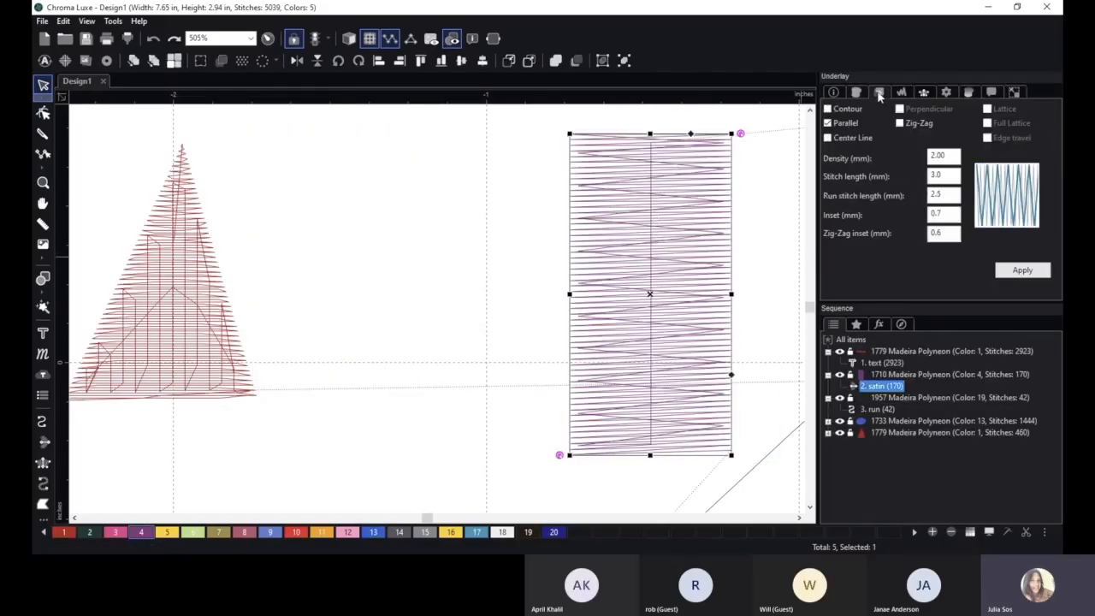
click(837, 124)
click(837, 109)
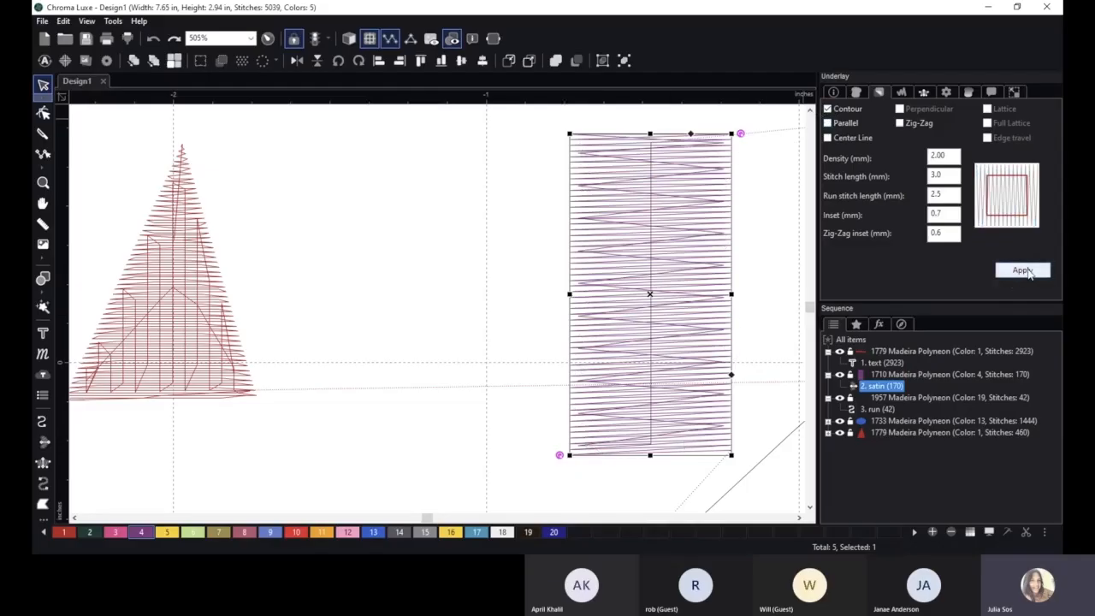
click(1024, 271)
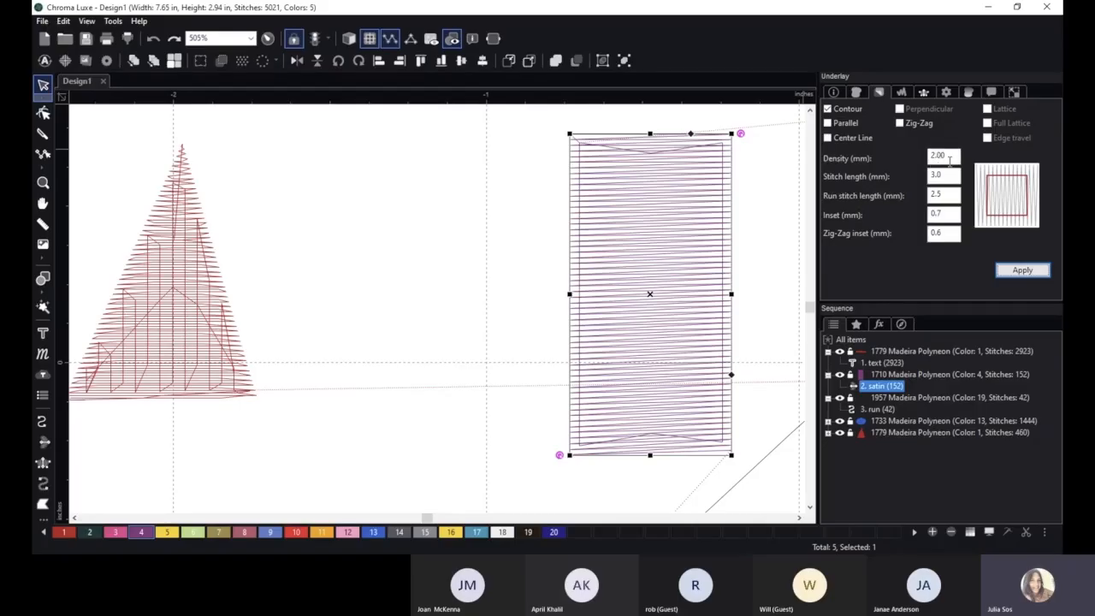
- Set the purple column's underlay density to 4 mm, apply it, and switch the underlay from Contour to Parallel
drag(954, 156, 918, 154)
text(4)
click(1014, 270)
click(827, 109)
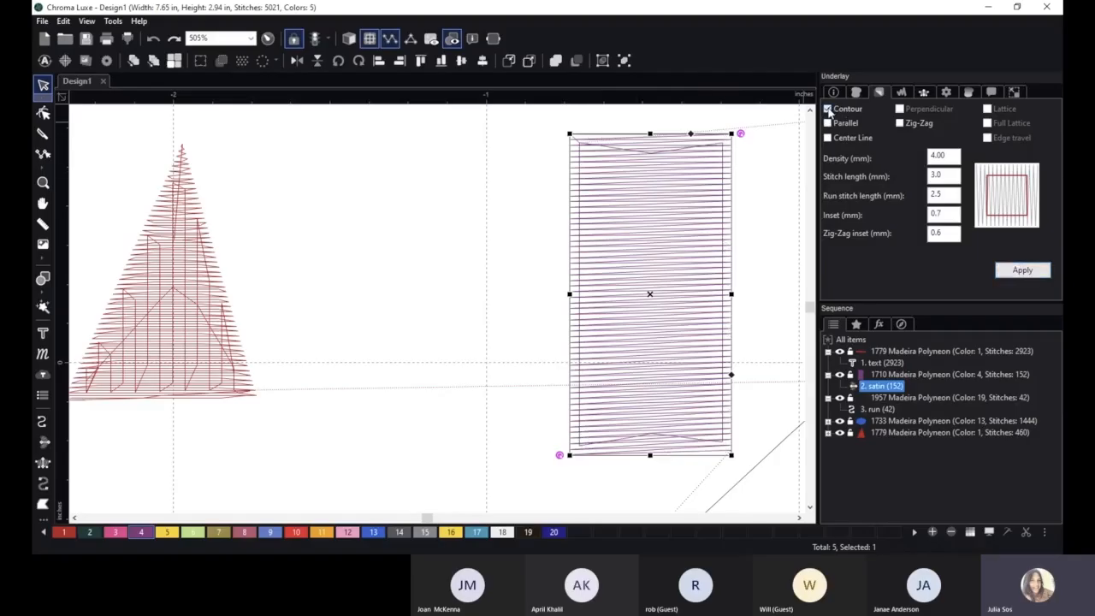
click(827, 124)
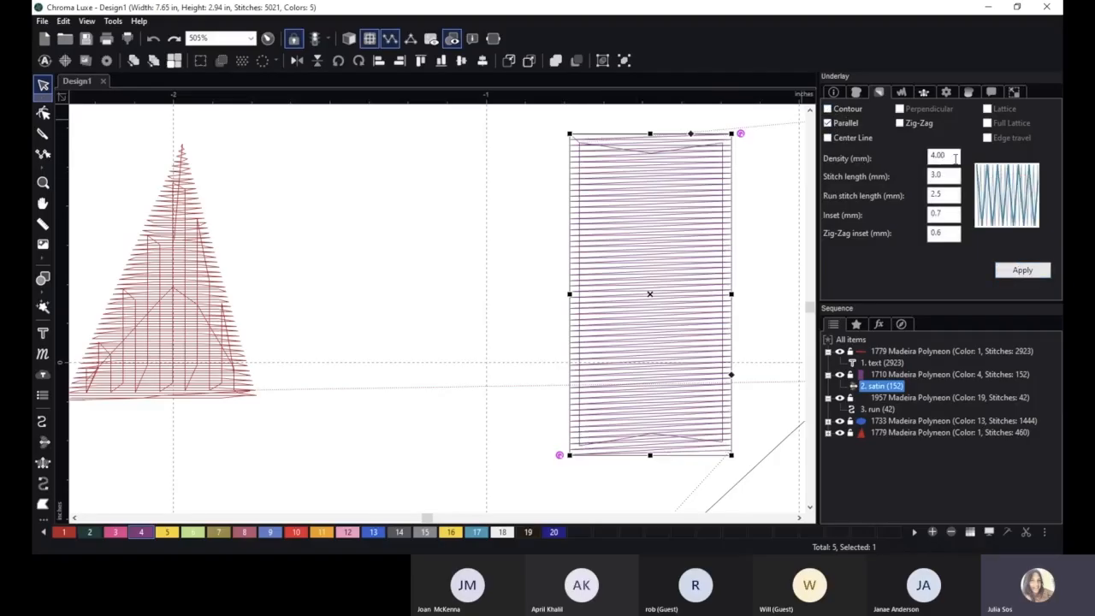
click(1022, 271)
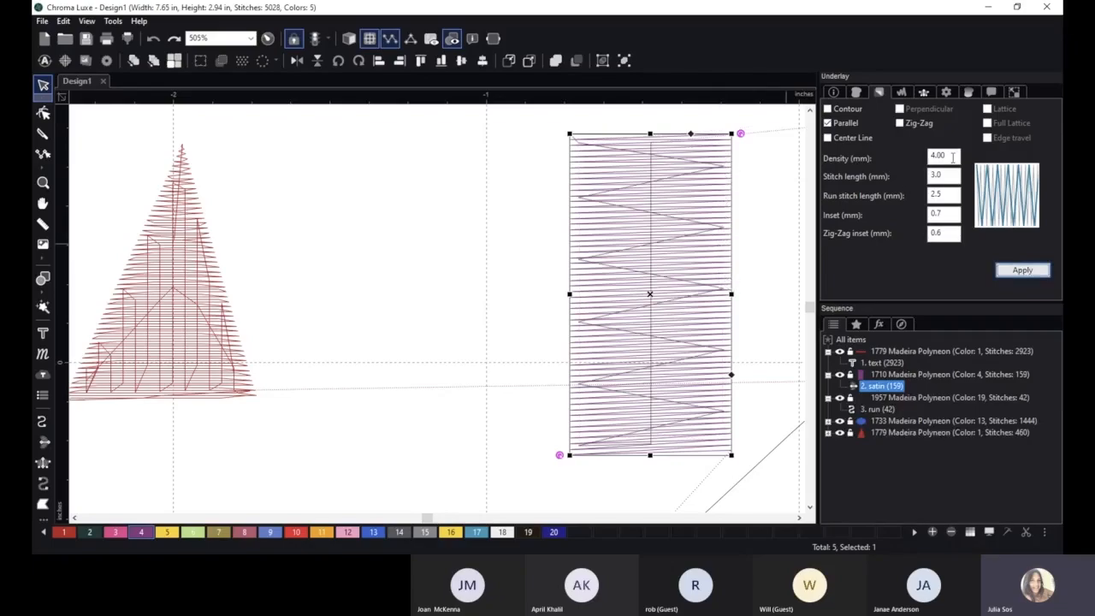
- Set the density of the purple column's Parallel underlay to 2 mm
drag(953, 156, 914, 156)
text(2)
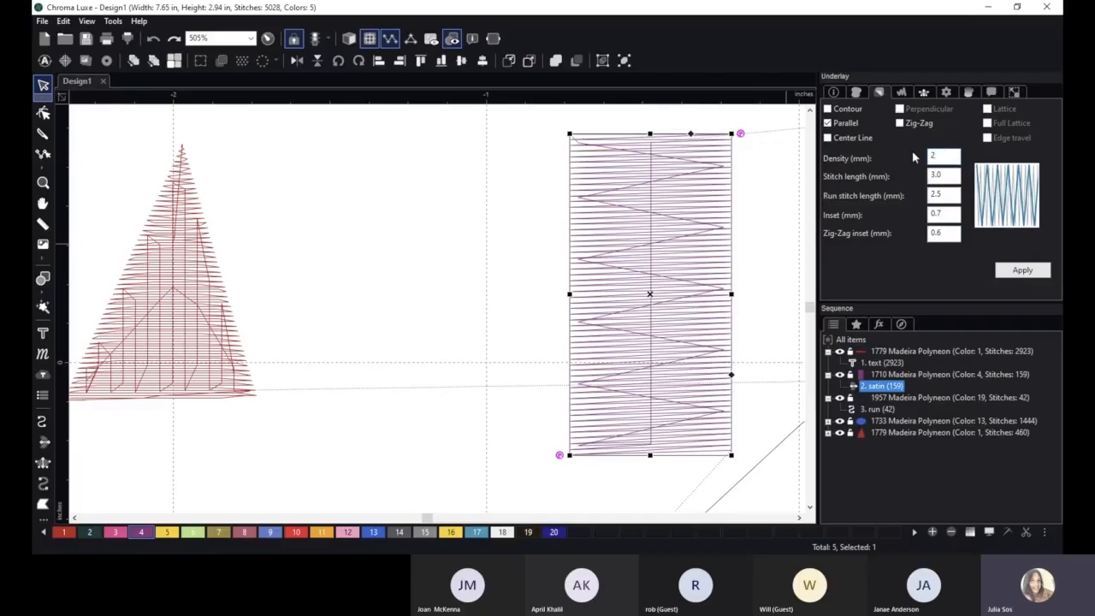
click(1029, 271)
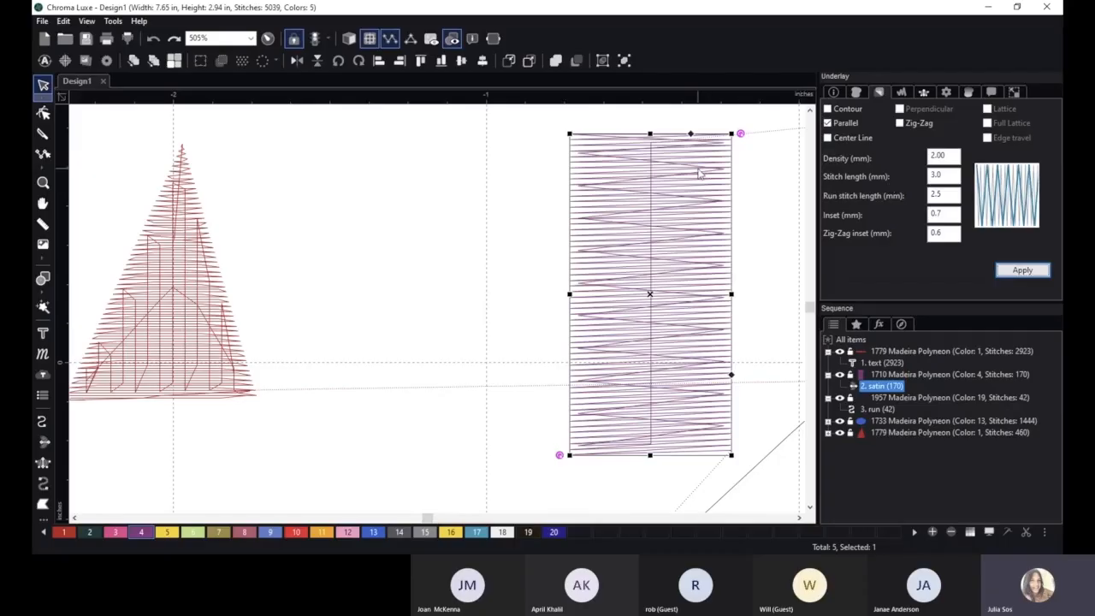
- Turn on the display of stitch points and deselect the purple column
scroll(698, 169, up, 2)
scroll(632, 203, down, 1)
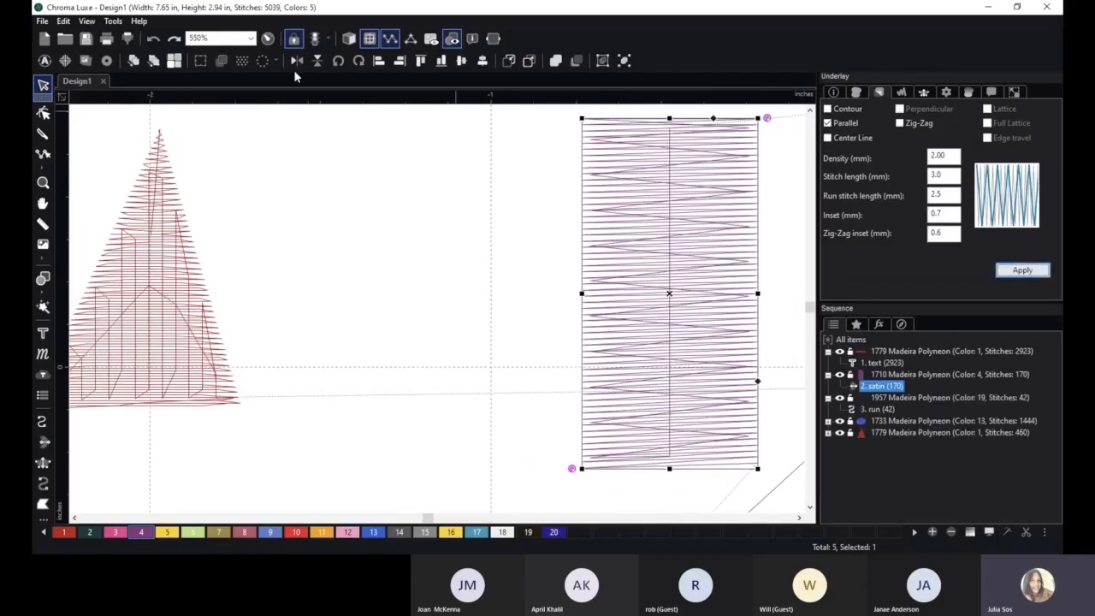
click(411, 39)
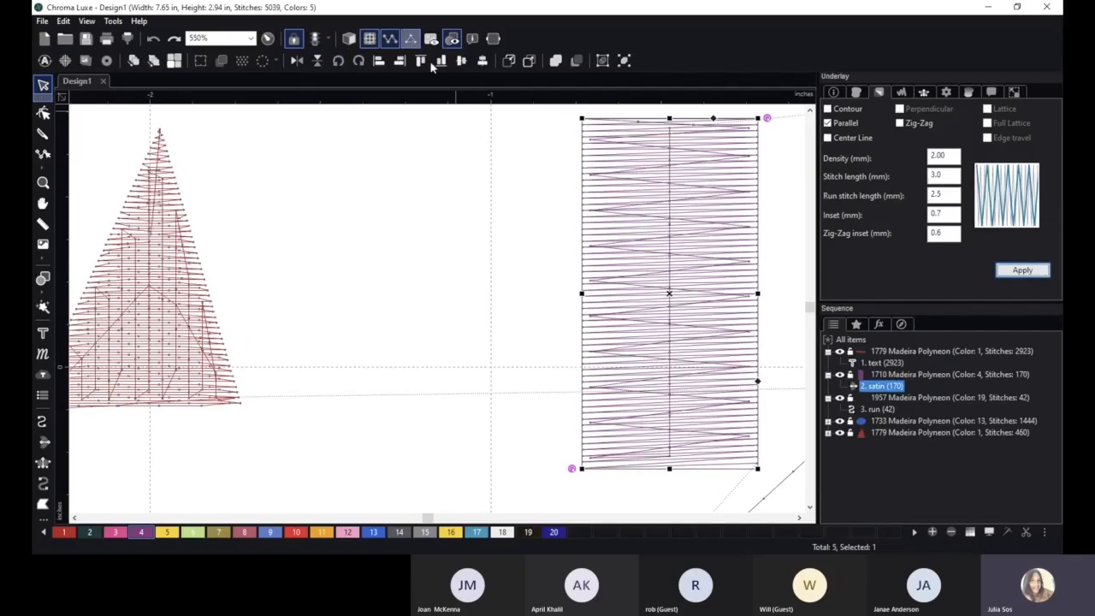
click(780, 182)
key(space)
drag(775, 174, 693, 191)
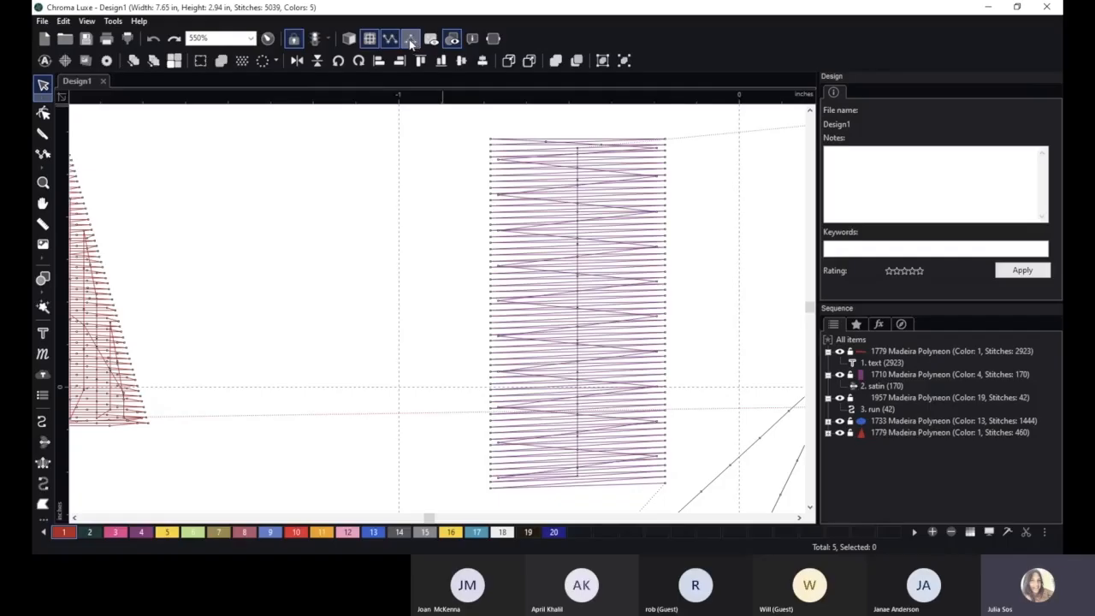
- Select the purple column and examine the run stitch length in its underlay settings
click(589, 145)
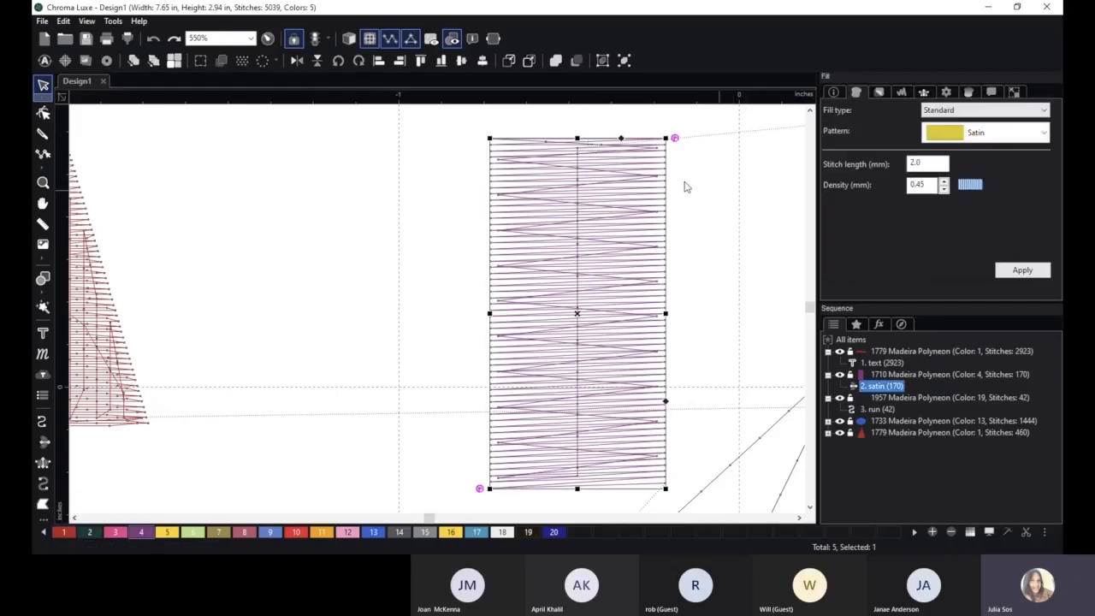
scroll(733, 188, up, 1)
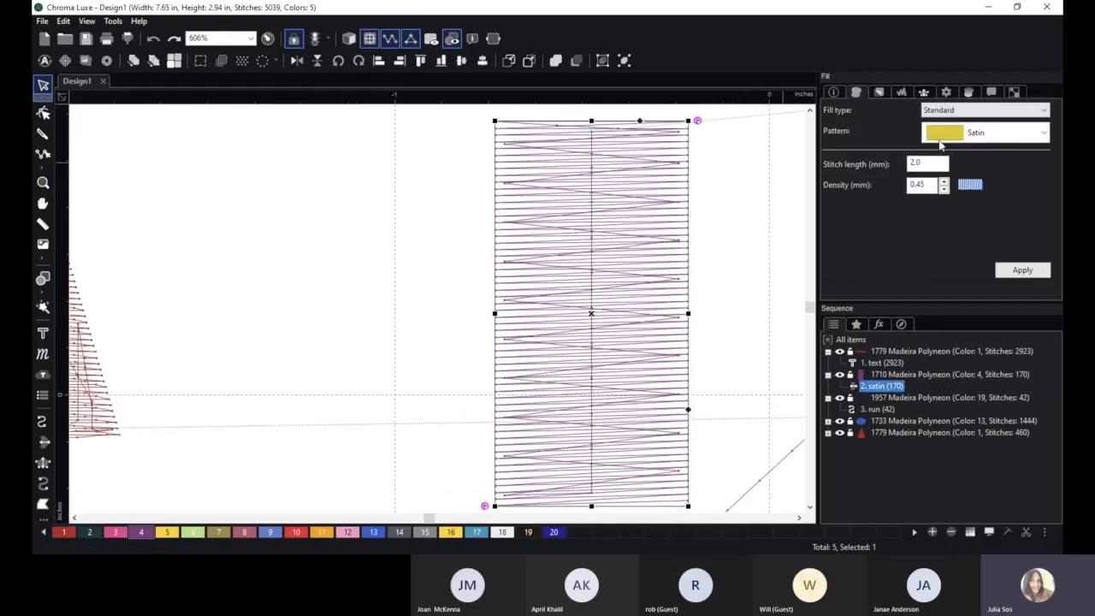
click(880, 93)
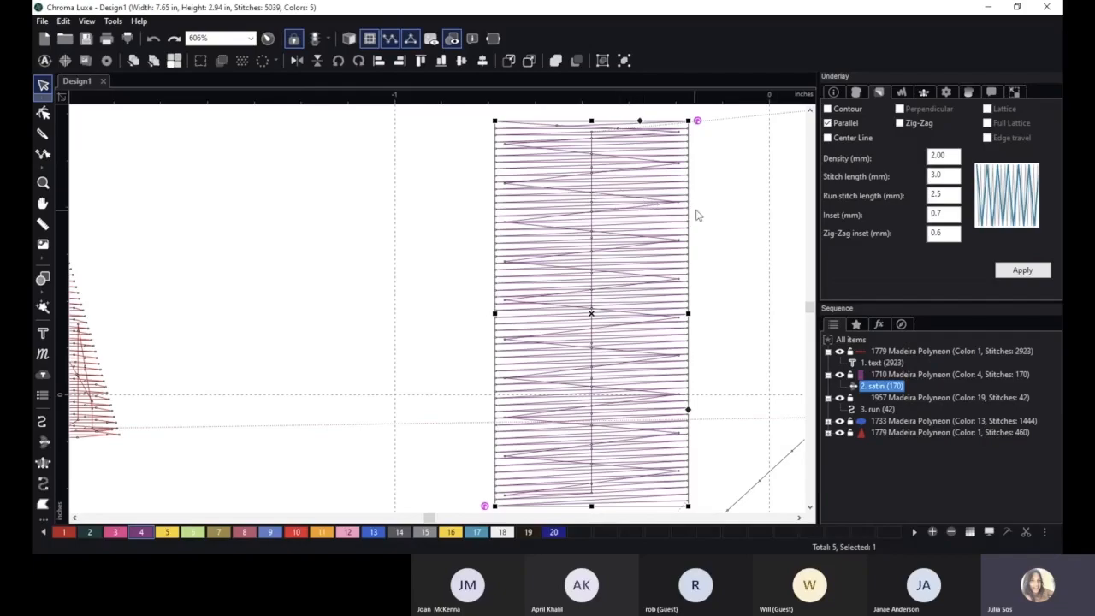
double_click(949, 195)
key(Escape)
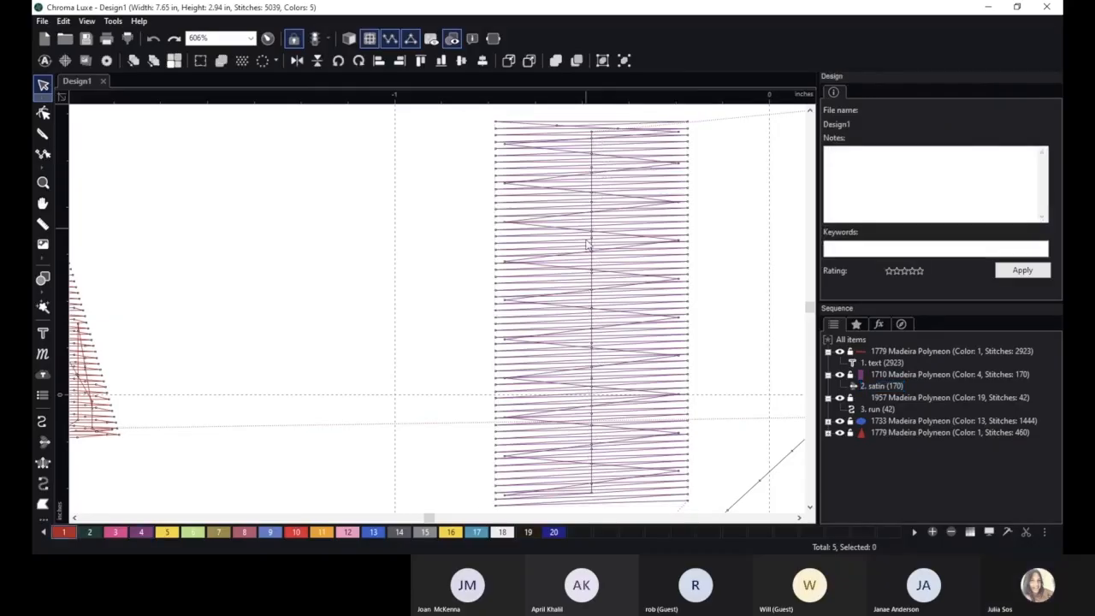
- Reselect the purple column and set its underlay run stitch length to 8 mm
click(505, 127)
click(901, 93)
click(881, 93)
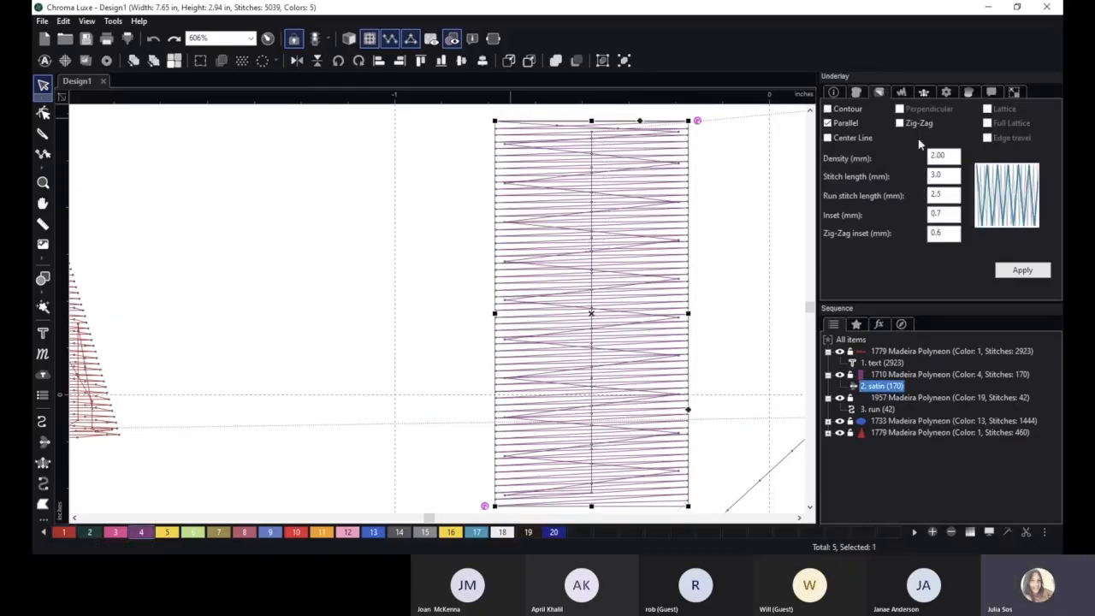
drag(953, 195, 897, 169)
text(8)
click(1024, 271)
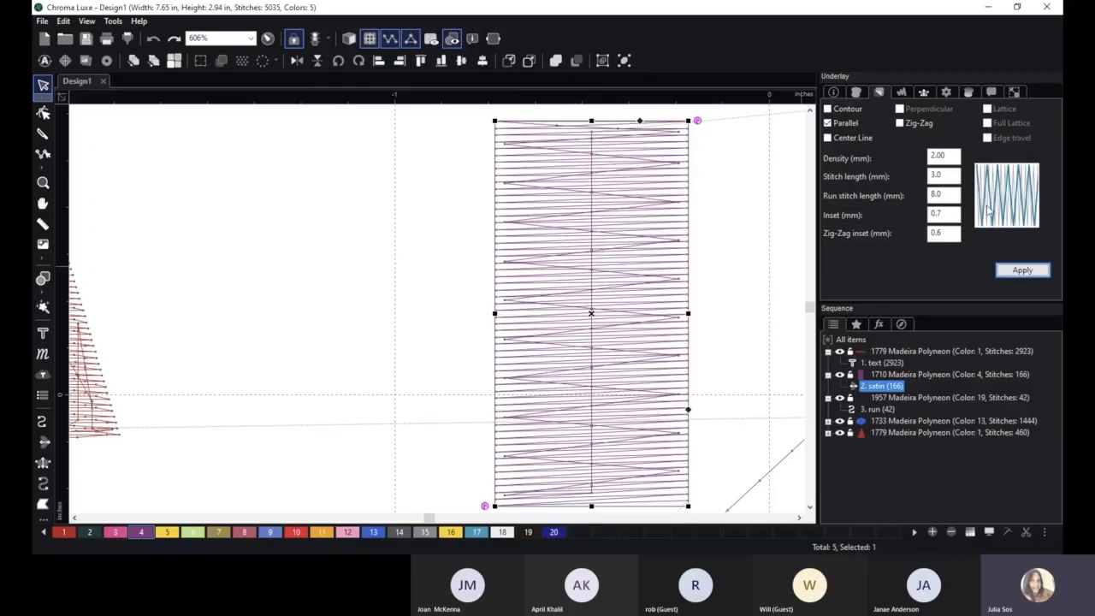
- Set the purple column's underlay run stitch length to 4 mm and apply it
double_click(931, 196)
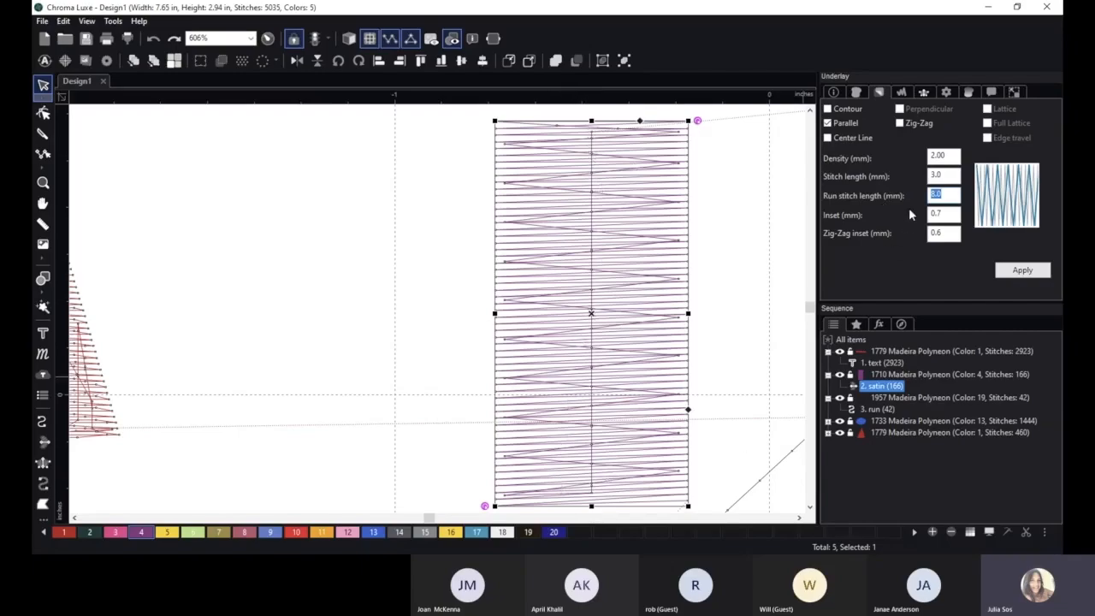
click(953, 214)
double_click(941, 194)
text(4)
click(1018, 271)
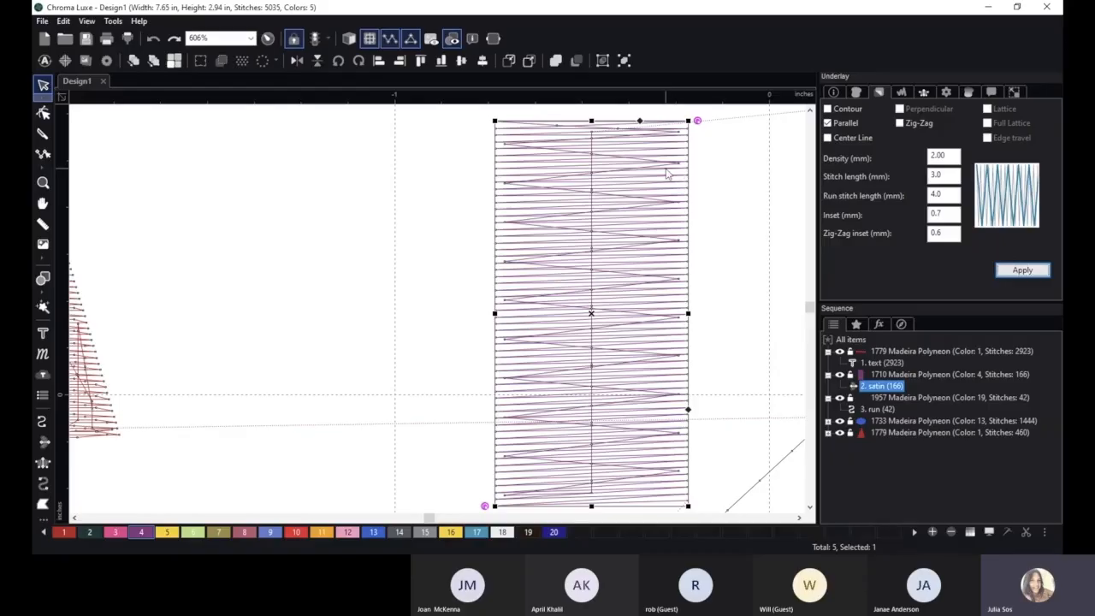
- Switch the purple column's underlay from Parallel to Contour and set its inset to 2 mm
click(828, 124)
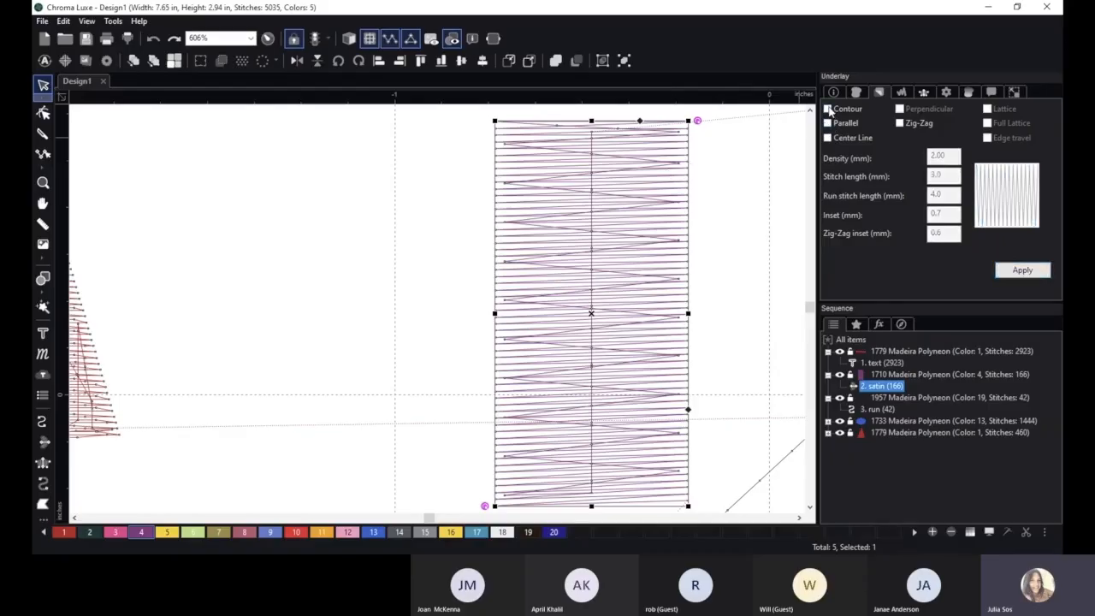
click(828, 109)
click(1010, 271)
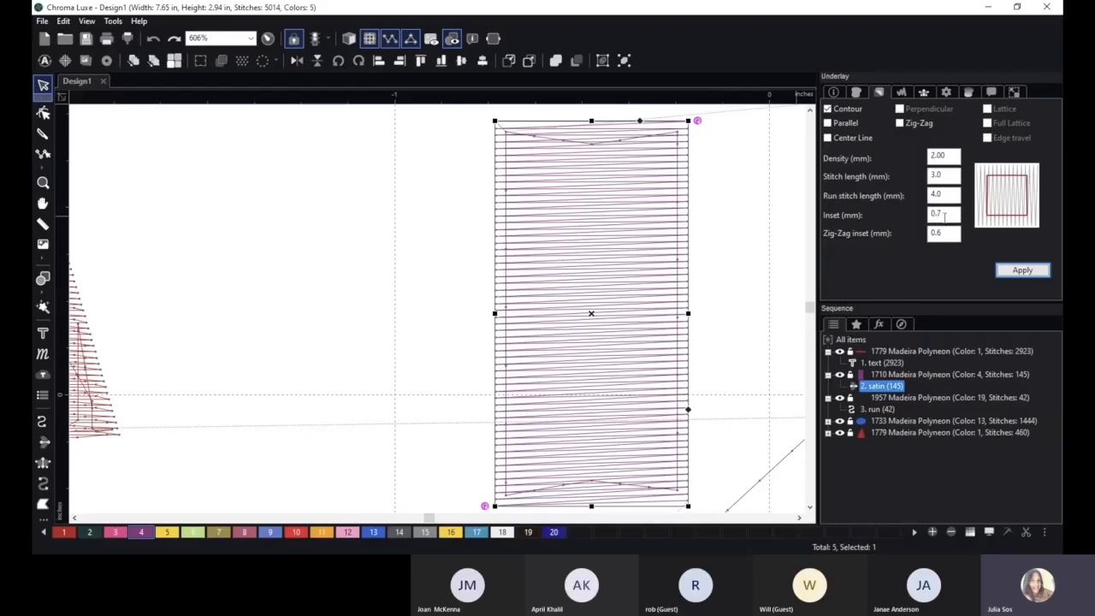
drag(945, 214, 924, 215)
text(2)
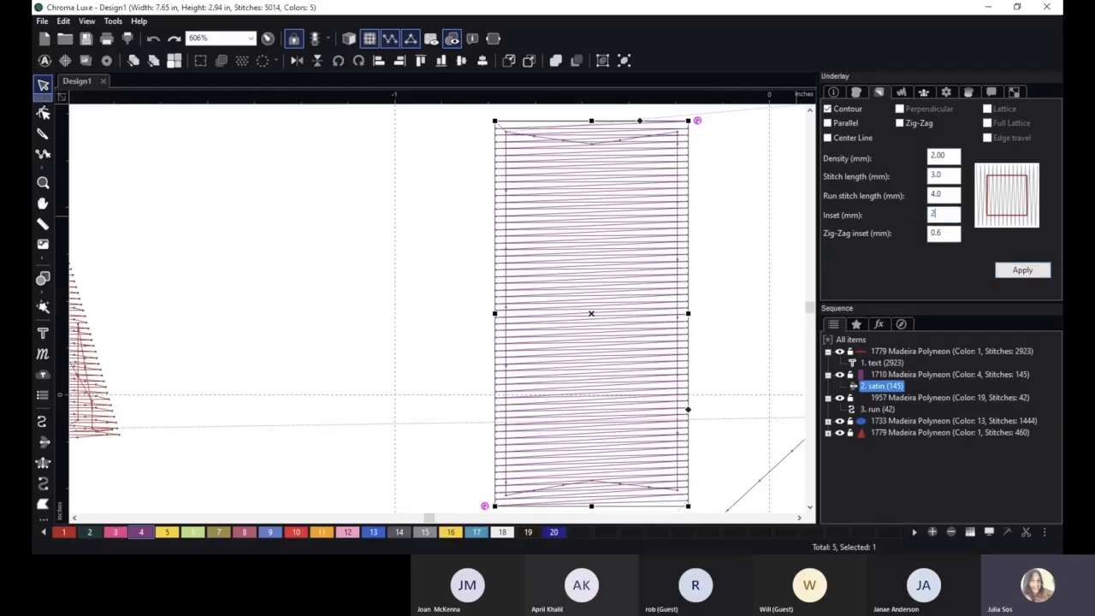
click(1024, 270)
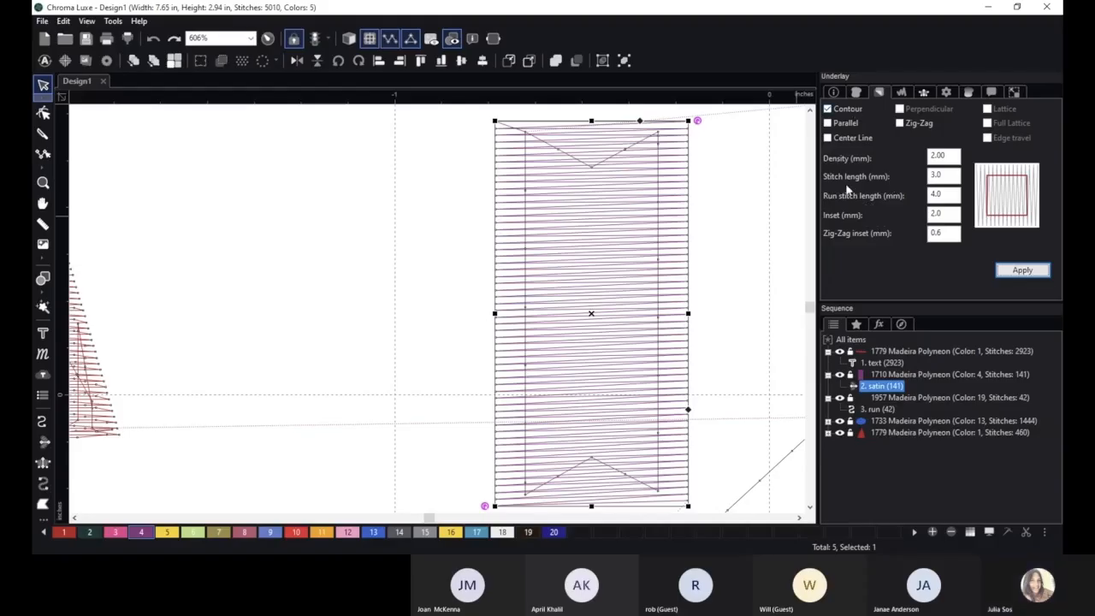
- Switch the purple column's underlay from Contour to Zig-Zag and set the zig-zag inset to 2 mm
click(843, 115)
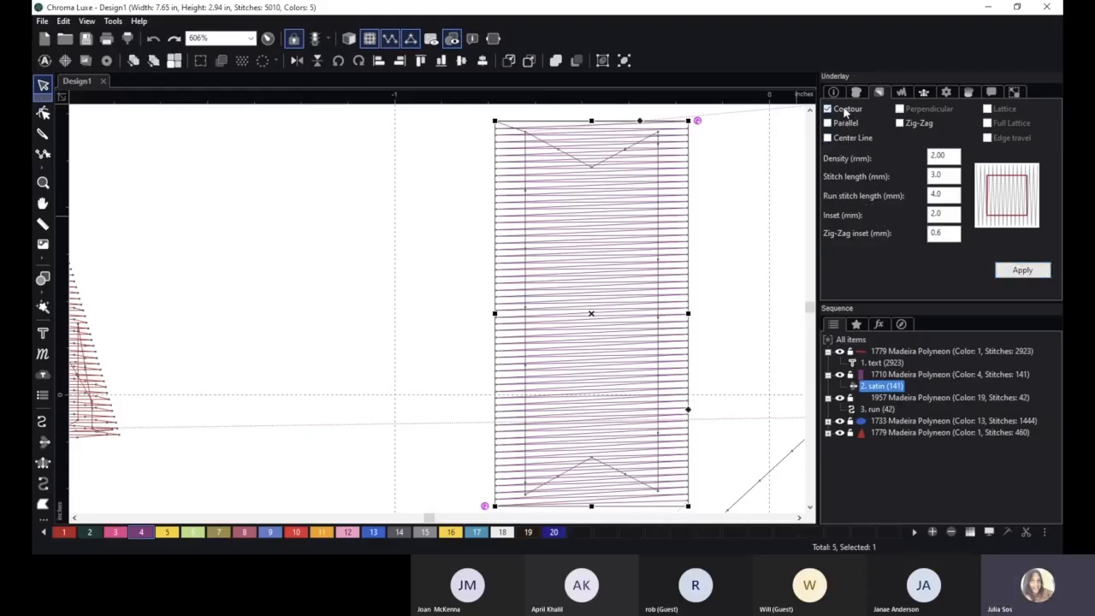
click(900, 124)
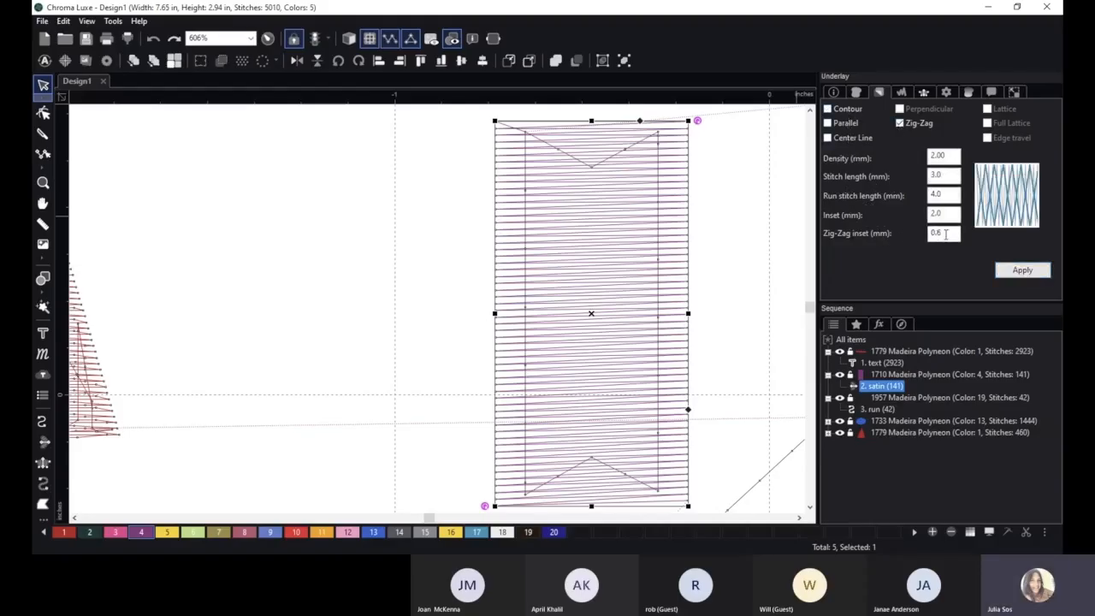
click(1022, 270)
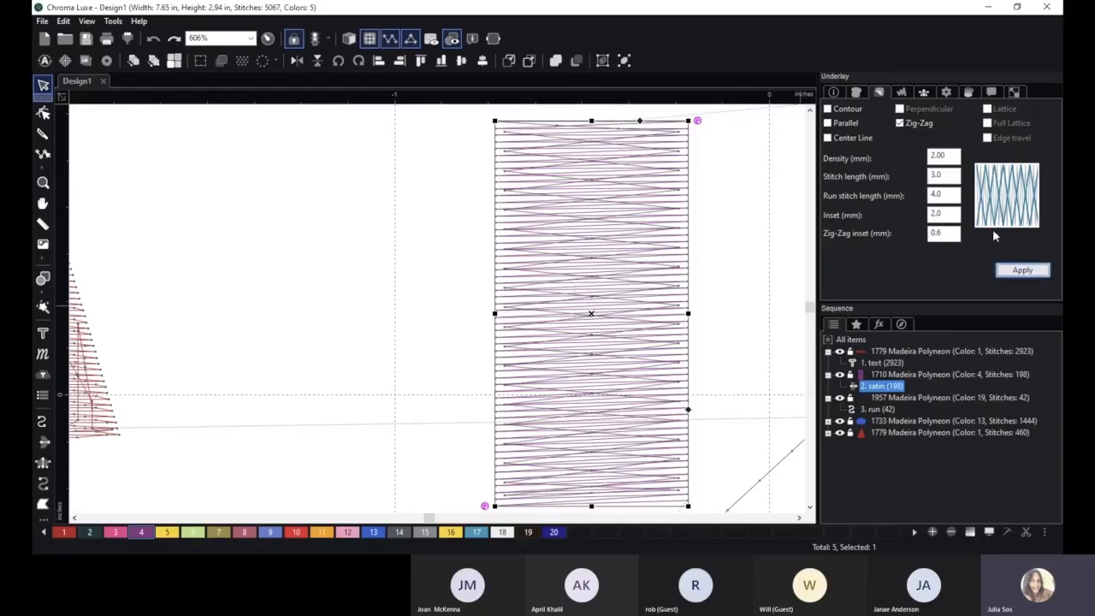
drag(957, 235, 892, 240)
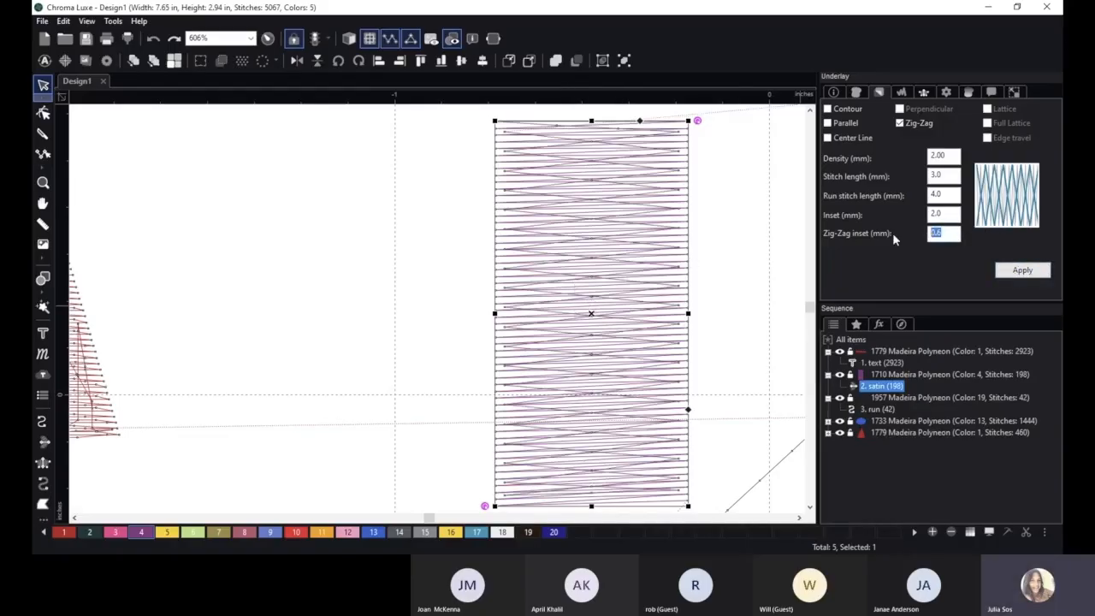
text(2)
click(1040, 270)
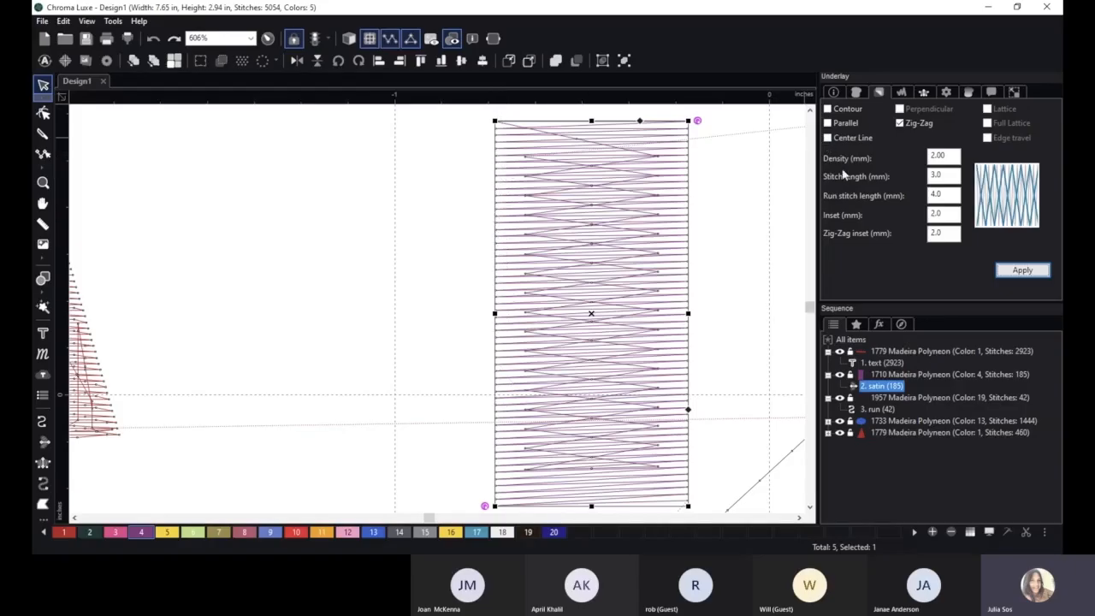
- Apply Parallel underlay to the purple column for comparison, and replace it with Center Line underlay
click(827, 123)
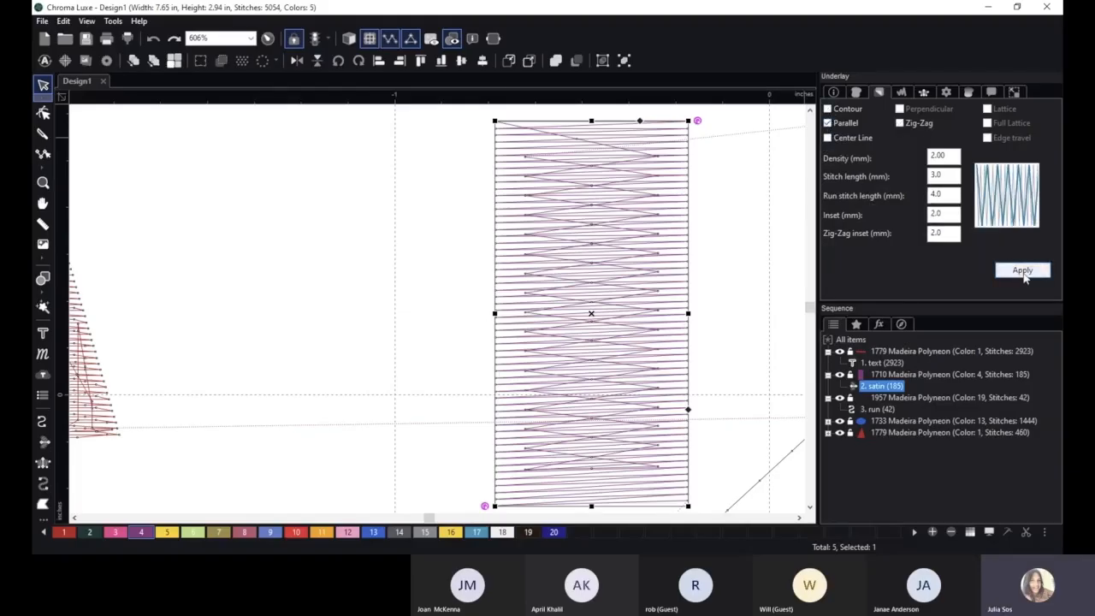
click(1023, 271)
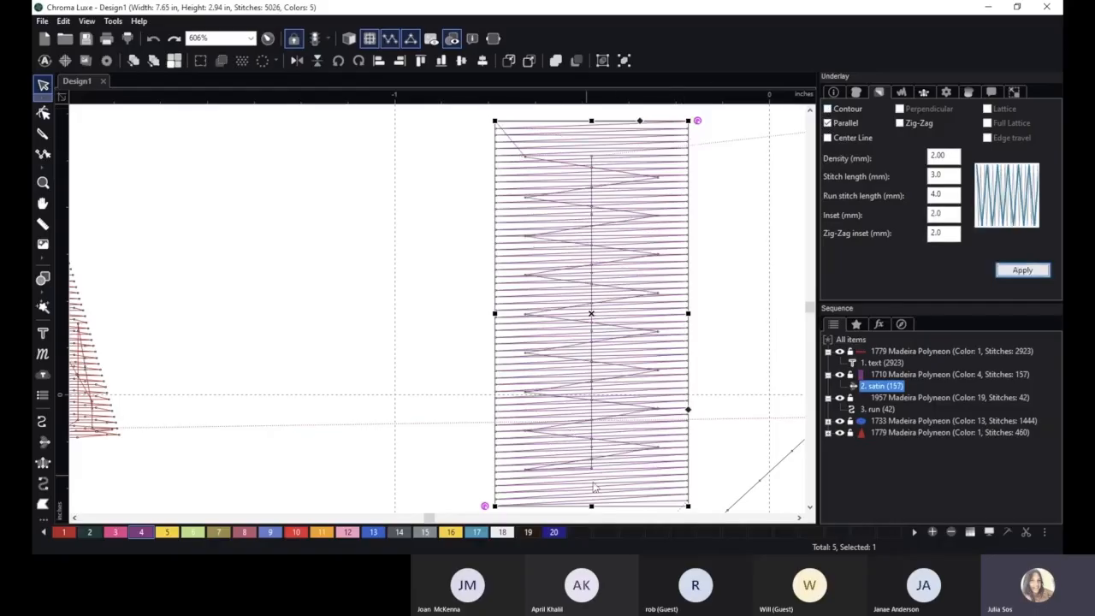
click(837, 124)
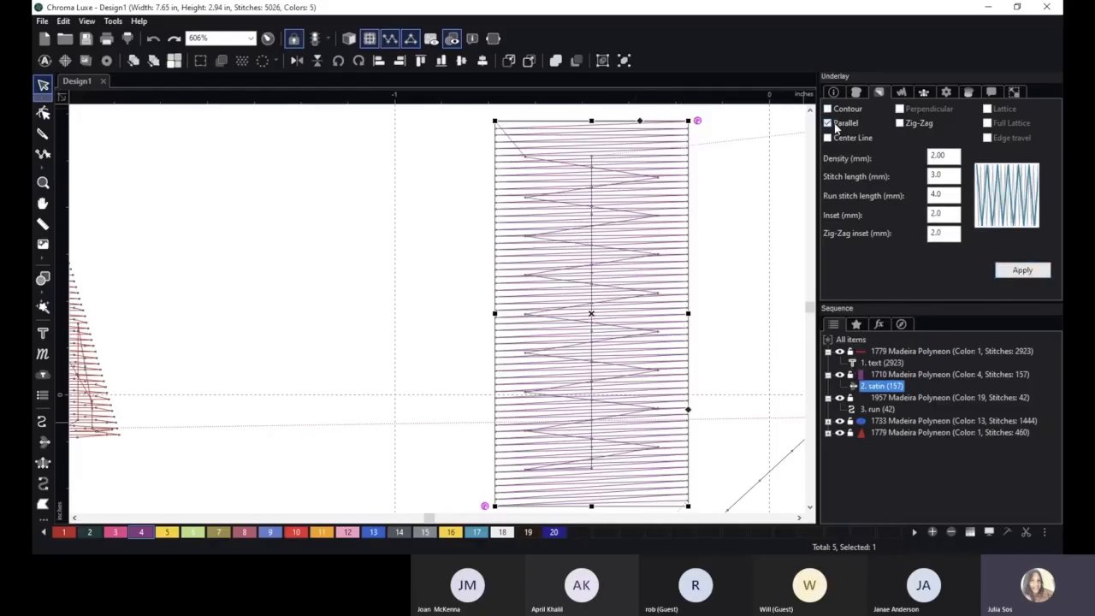
click(829, 138)
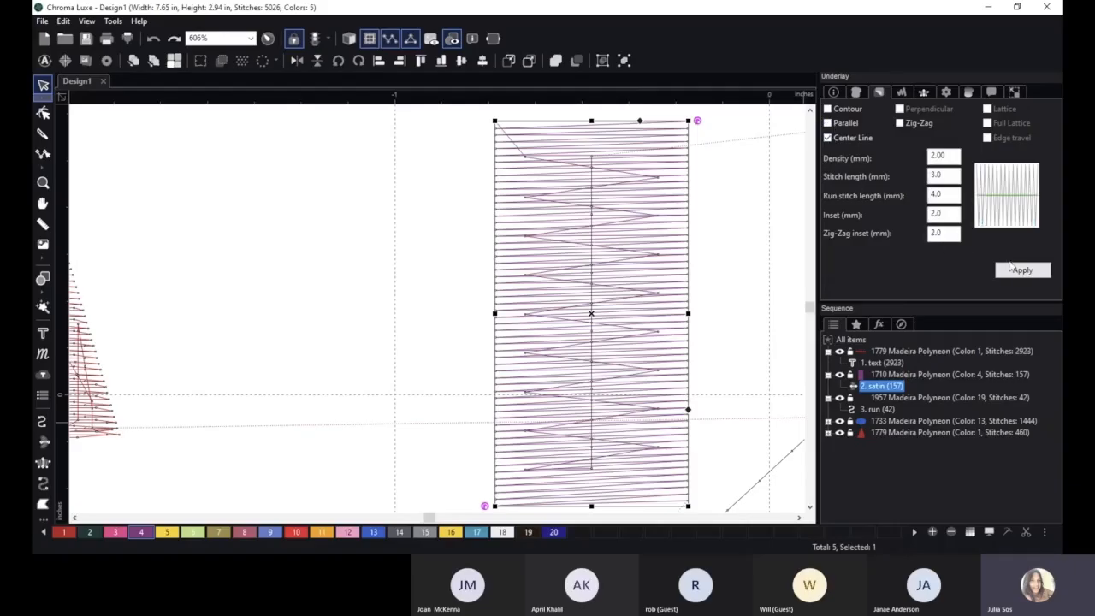
click(1024, 270)
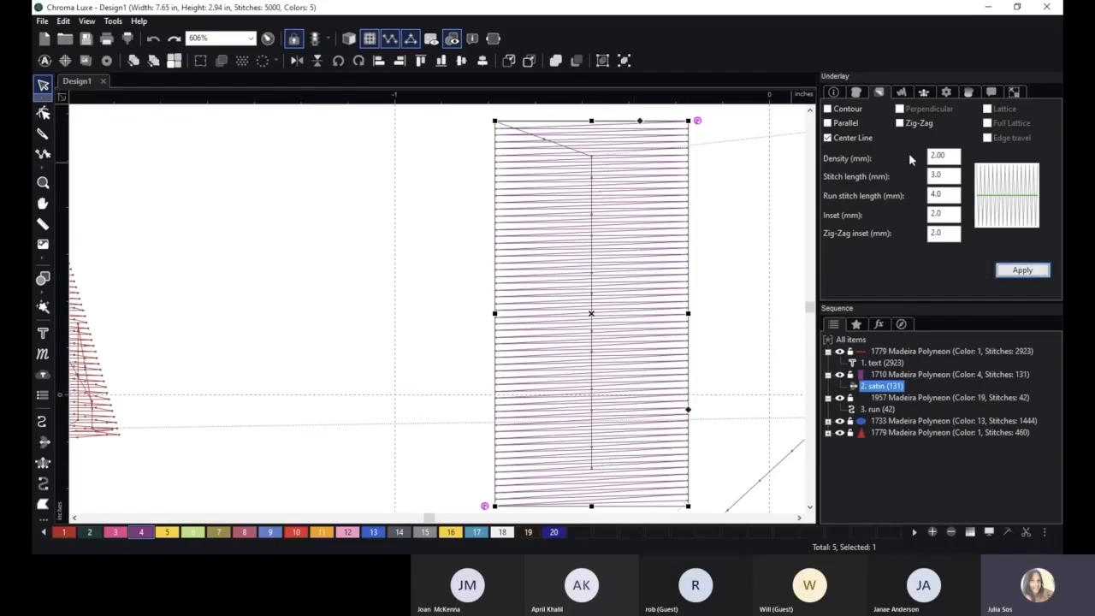
- Replace the purple column's Center Line underlay with Zig-Zag and apply it
click(828, 139)
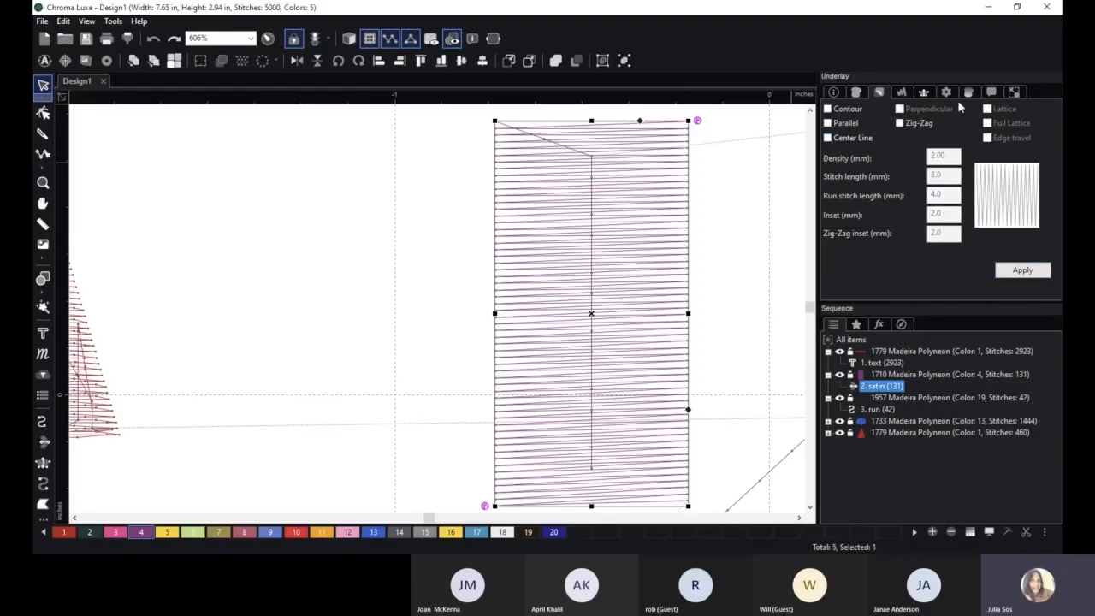
click(900, 123)
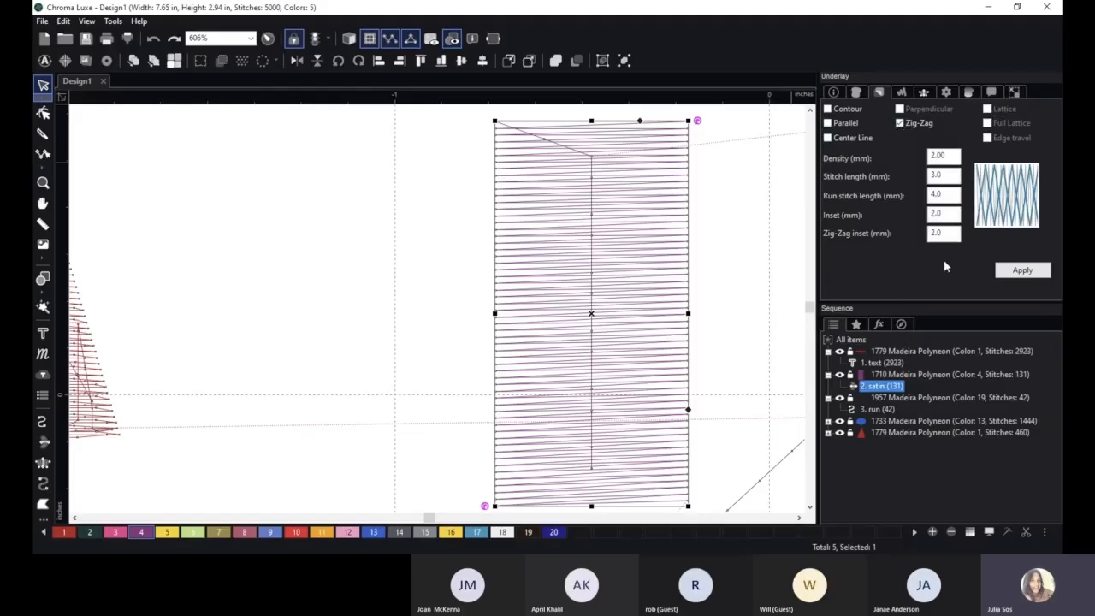
click(1022, 270)
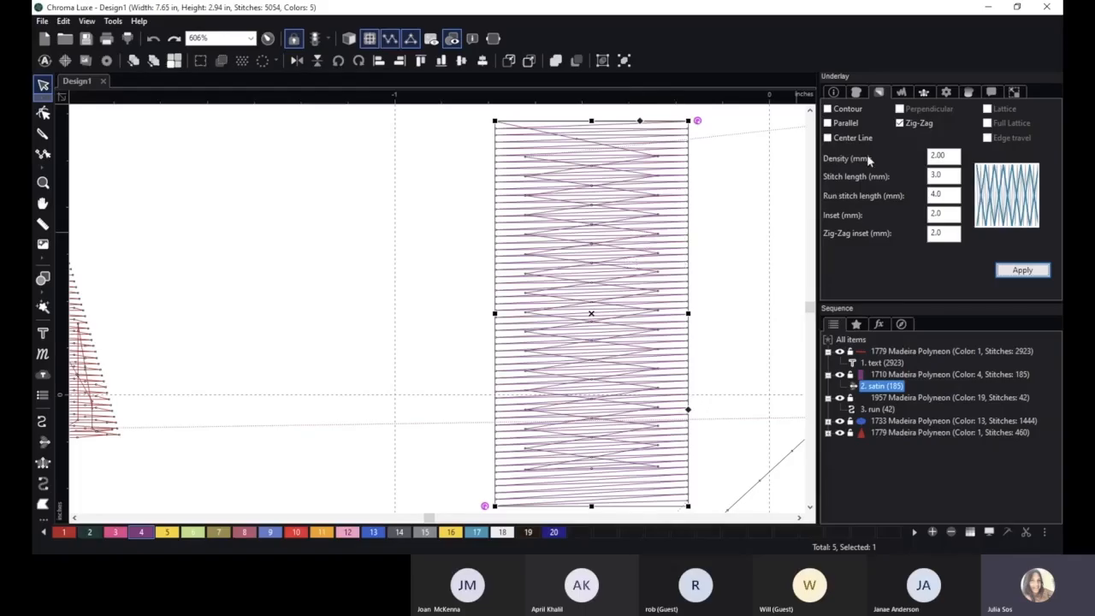
click(900, 123)
- Move the red triangle to the purple column's right side, and shorten the column slightly from its upper edge
scroll(758, 232, down, 2)
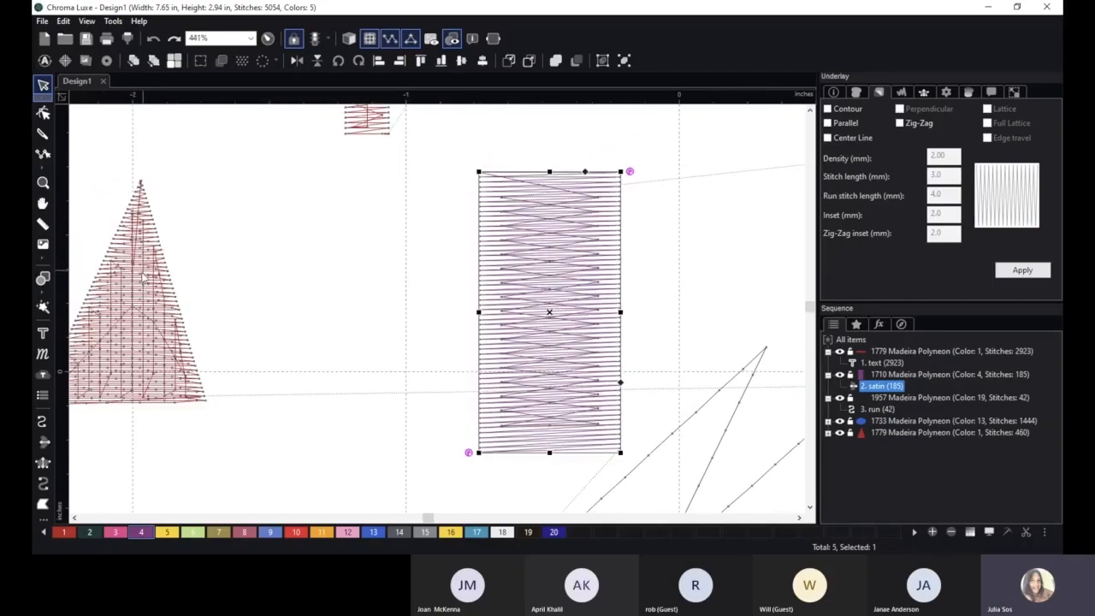
click(146, 278)
drag(145, 278, 685, 269)
click(565, 225)
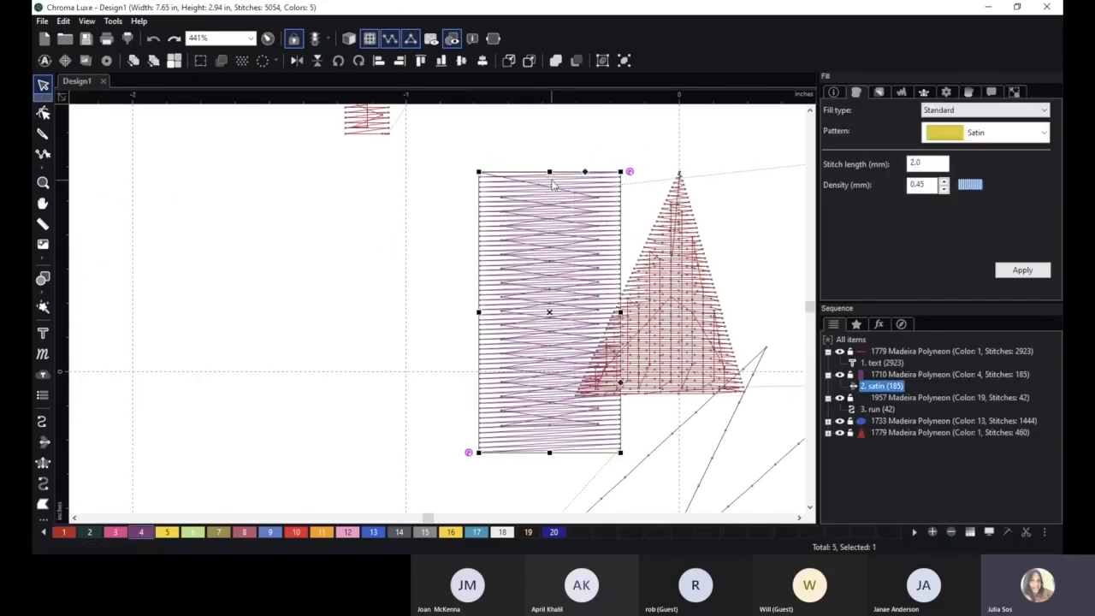
drag(550, 173, 532, 180)
click(46, 86)
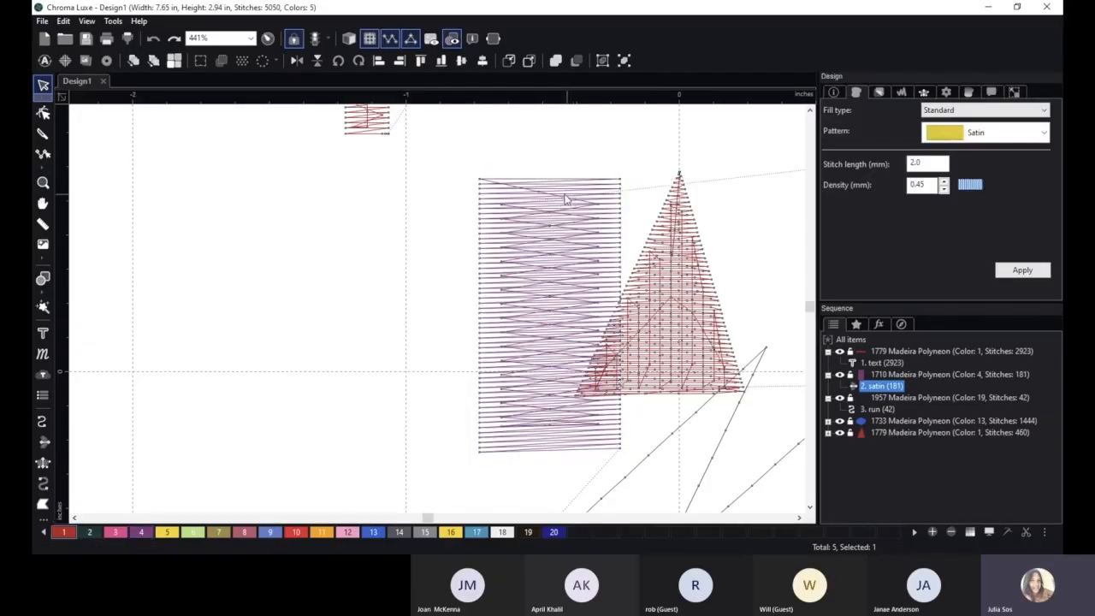
drag(381, 120, 597, 459)
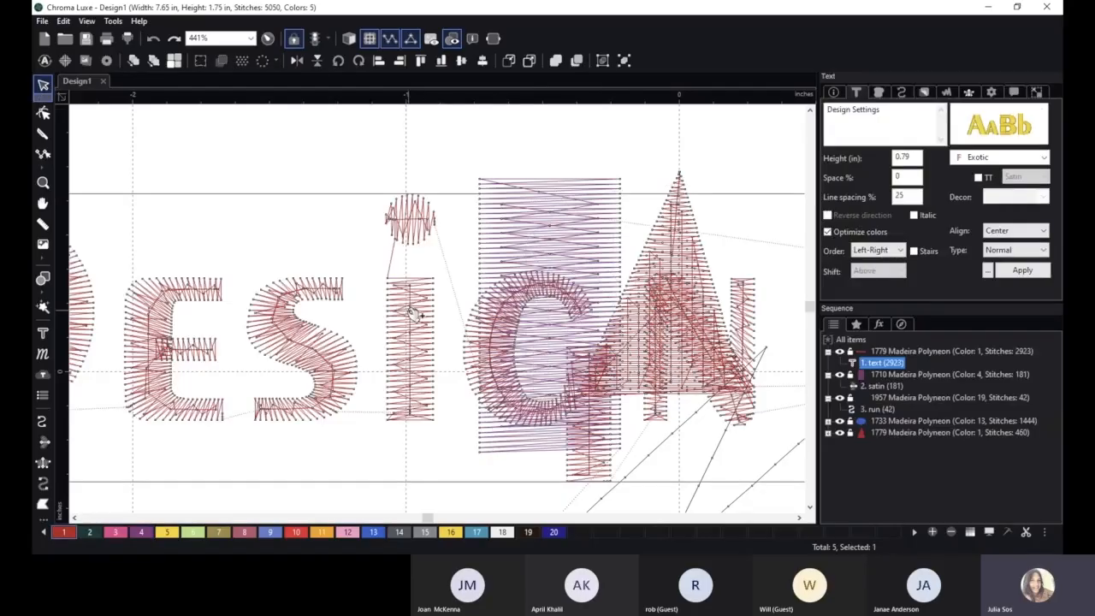
key(ctrl+z)
- Select the whole purple column and move it well to the left of the red triangle
drag(453, 166, 479, 305)
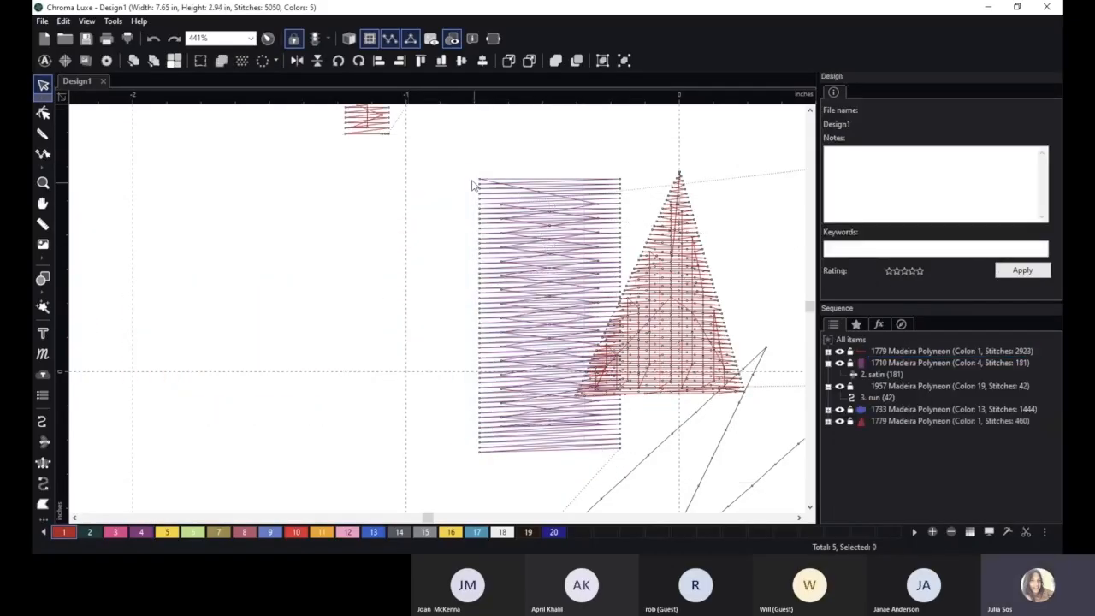
drag(462, 178, 648, 501)
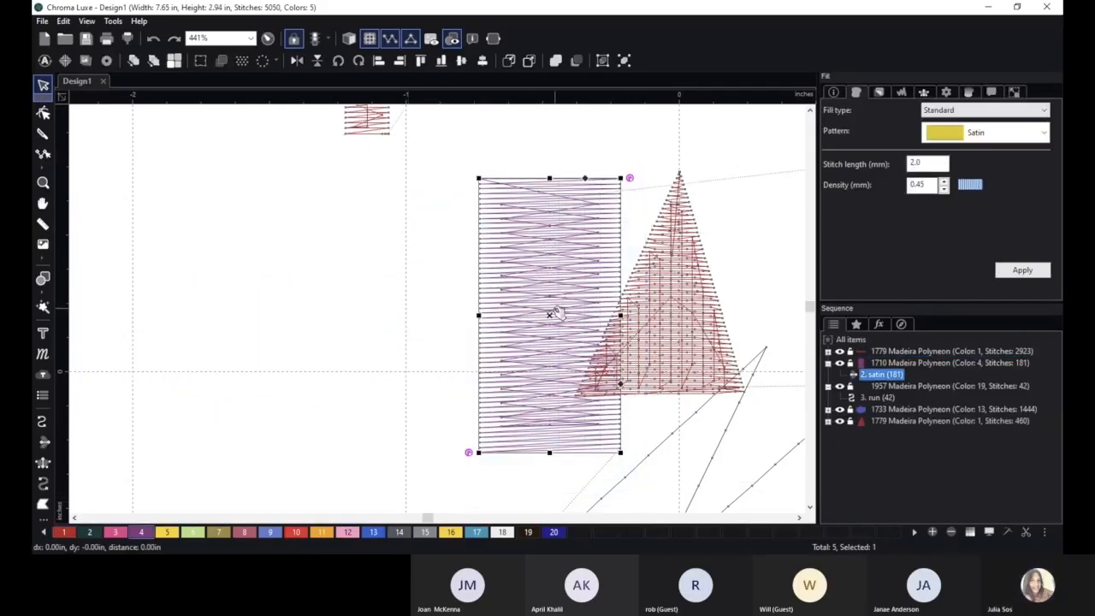
drag(558, 313, 215, 283)
- Open the red triangle's underlay settings and hide the stitch points so the underlay lines are easier to see
scroll(718, 220, up, 2)
middle_click(779, 204)
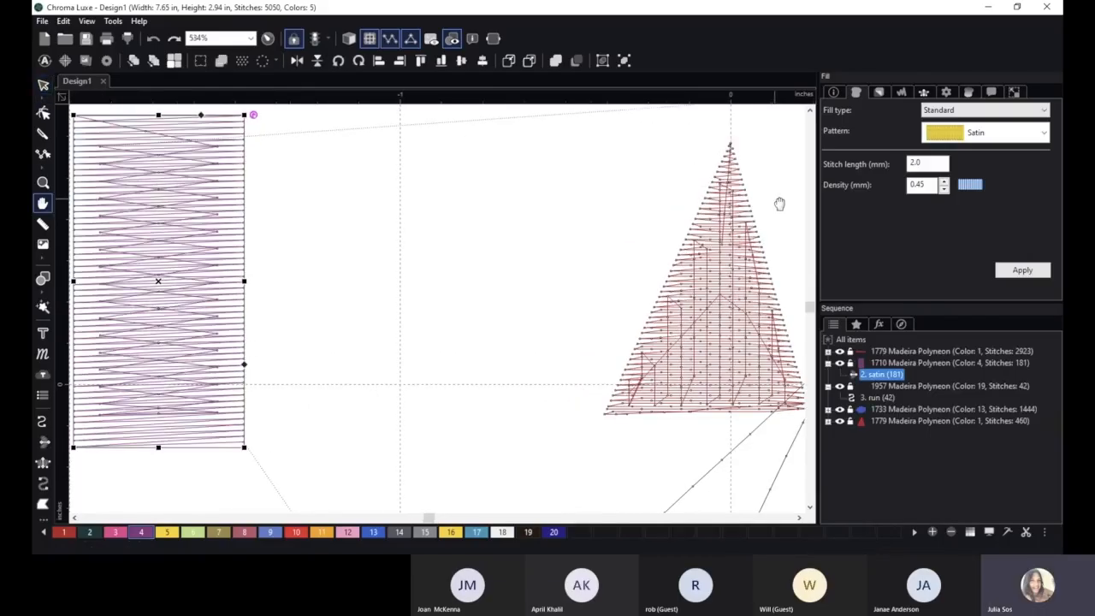
drag(779, 204, 631, 185)
click(581, 260)
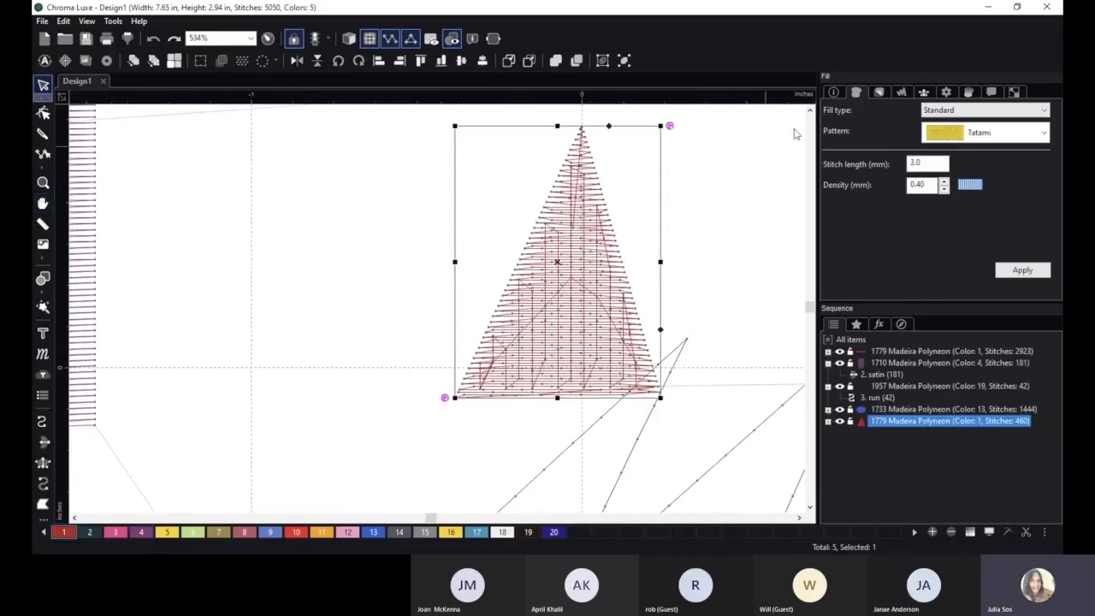
click(880, 92)
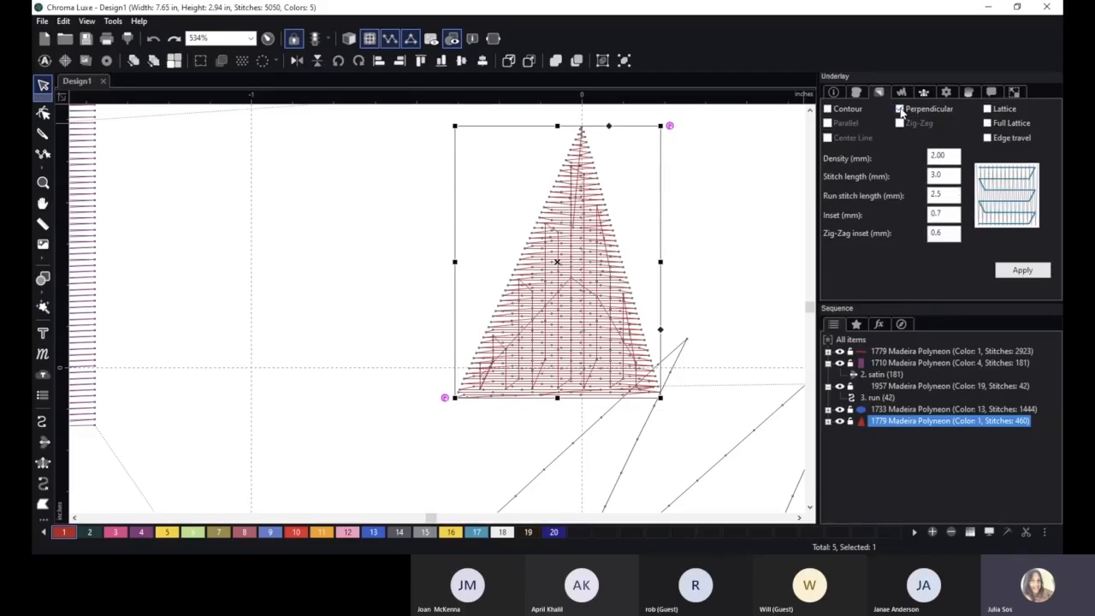
scroll(741, 287, up, 1)
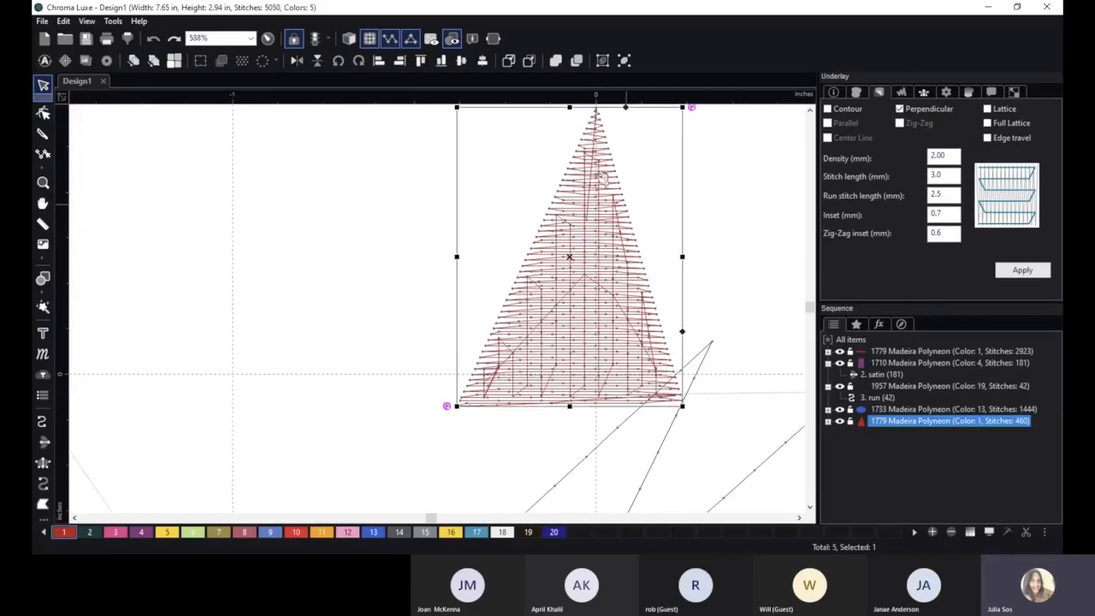
click(412, 40)
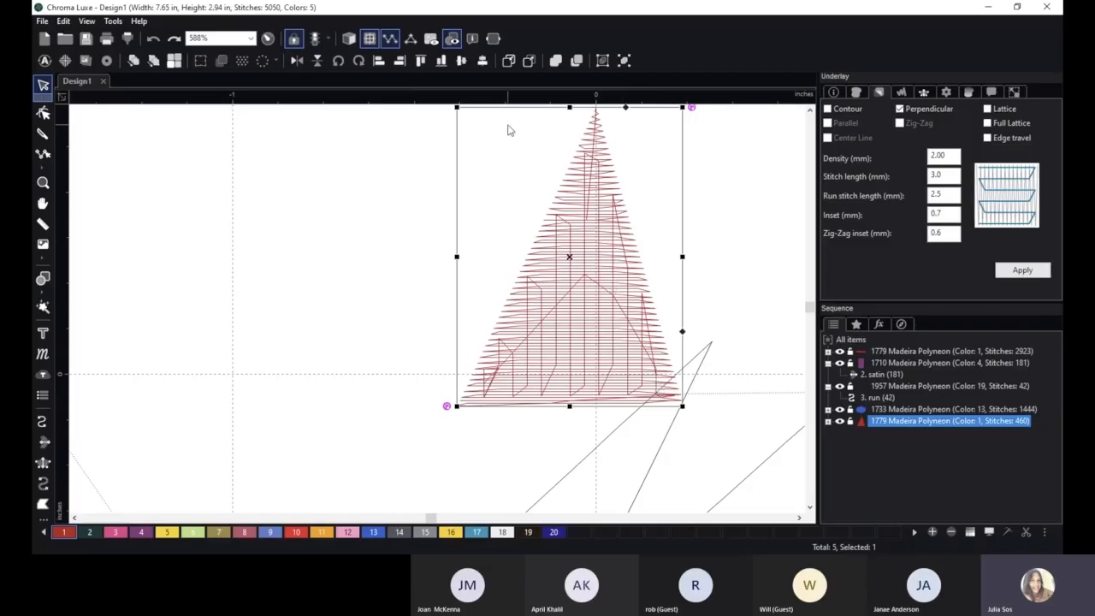
- Apply Lattice underlay to the red triangle in place of Perpendicular, and replace it with Full Lattice for comparison
click(898, 109)
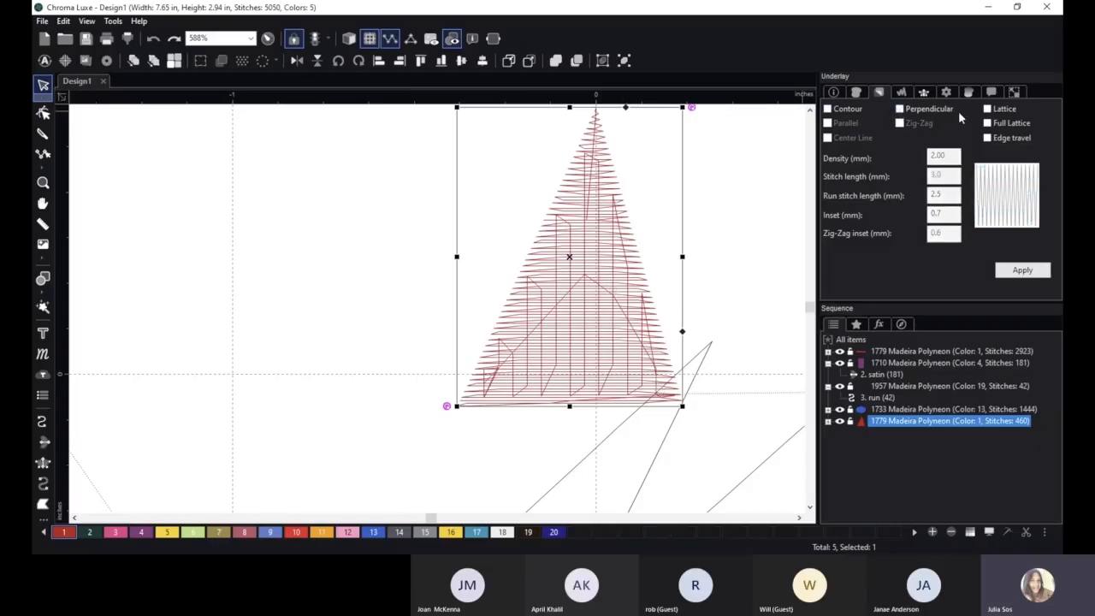
click(988, 110)
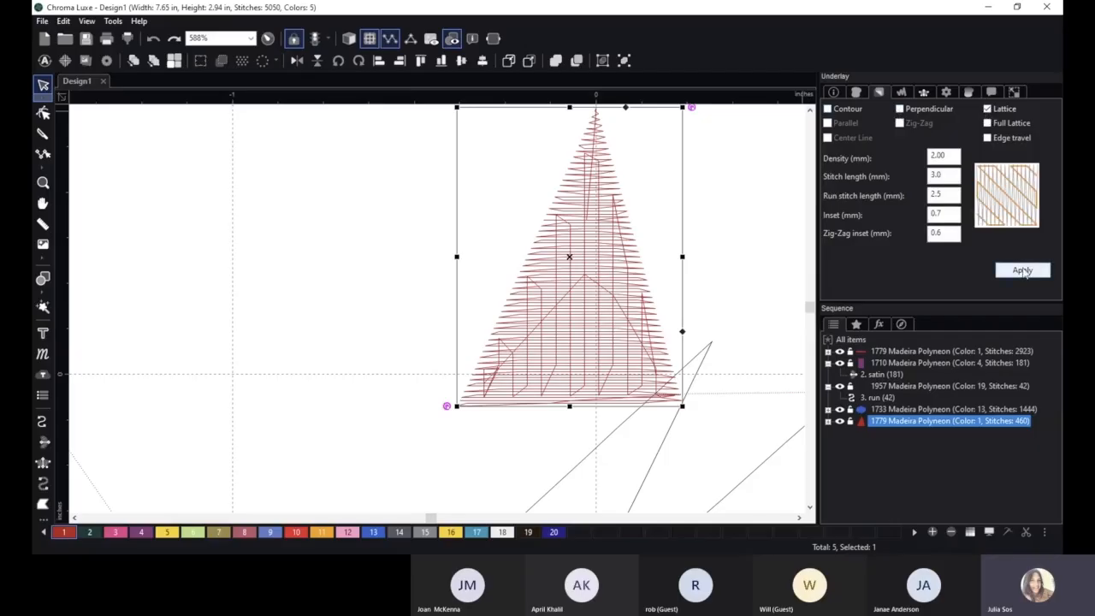
click(1020, 271)
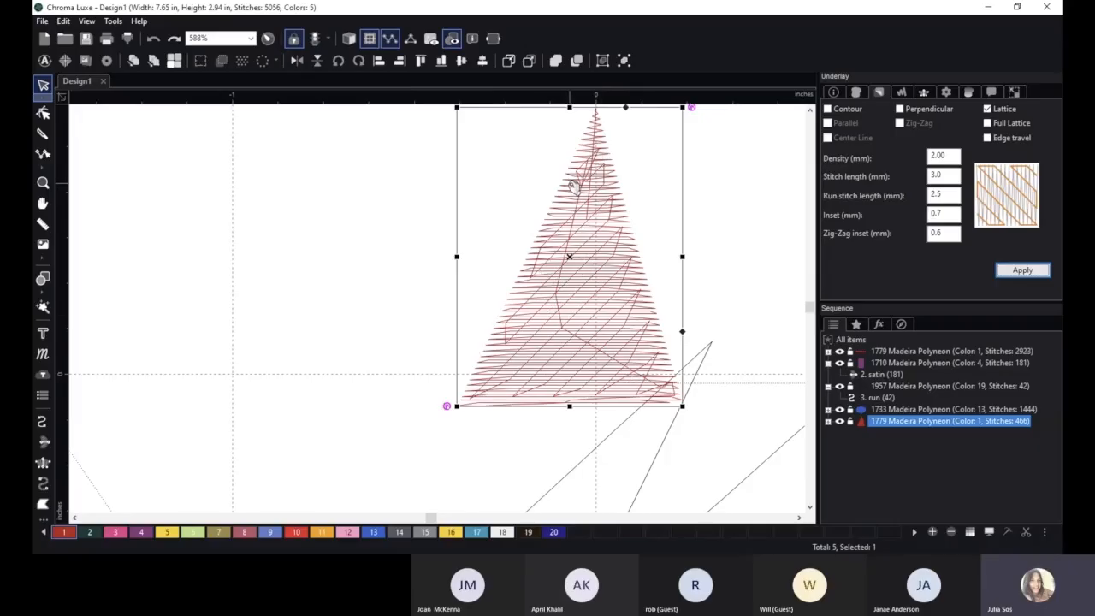
click(989, 123)
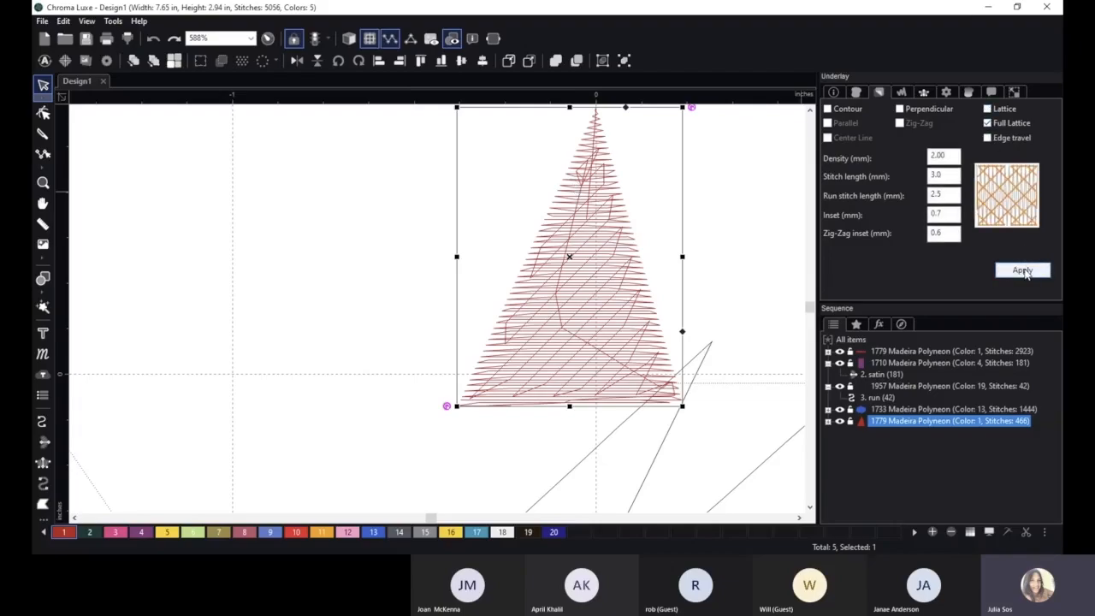
click(1024, 271)
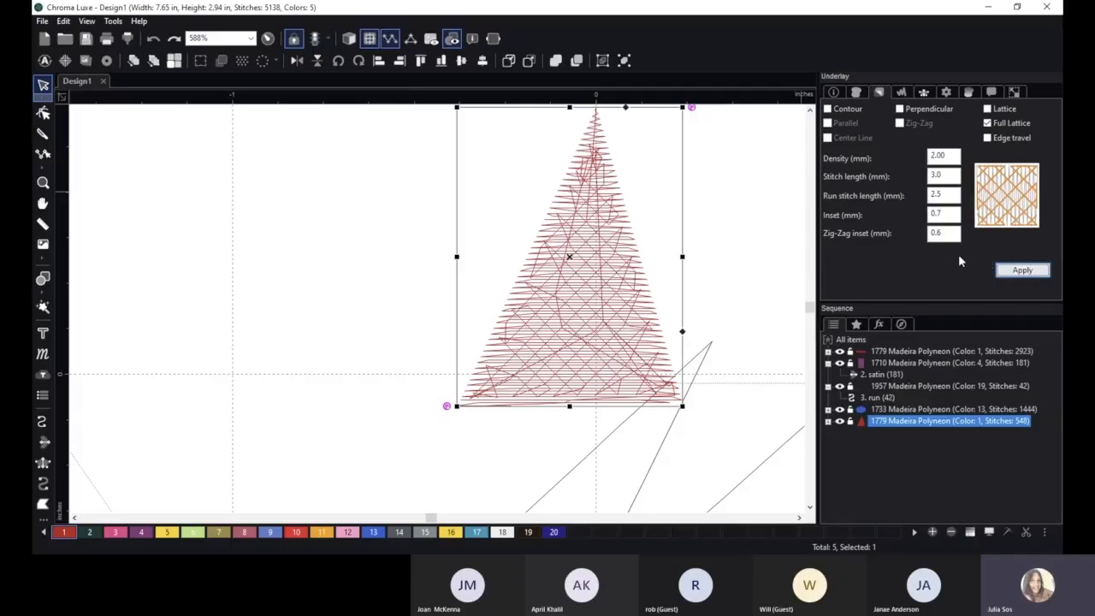
- Replace the red triangle's Full Lattice underlay with Edge travel alone and apply it
click(989, 138)
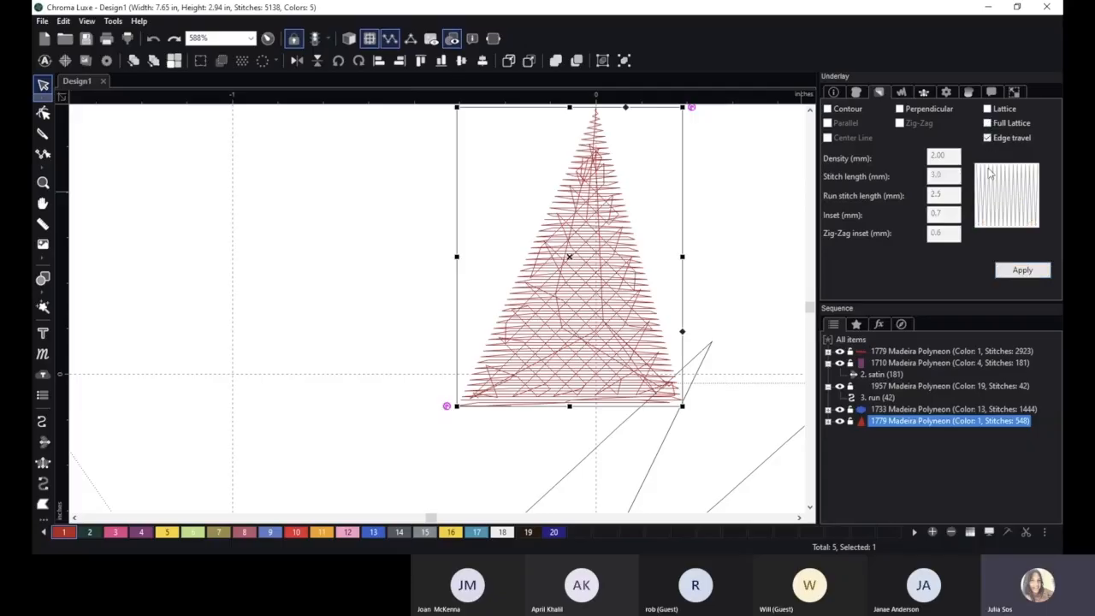
click(1023, 269)
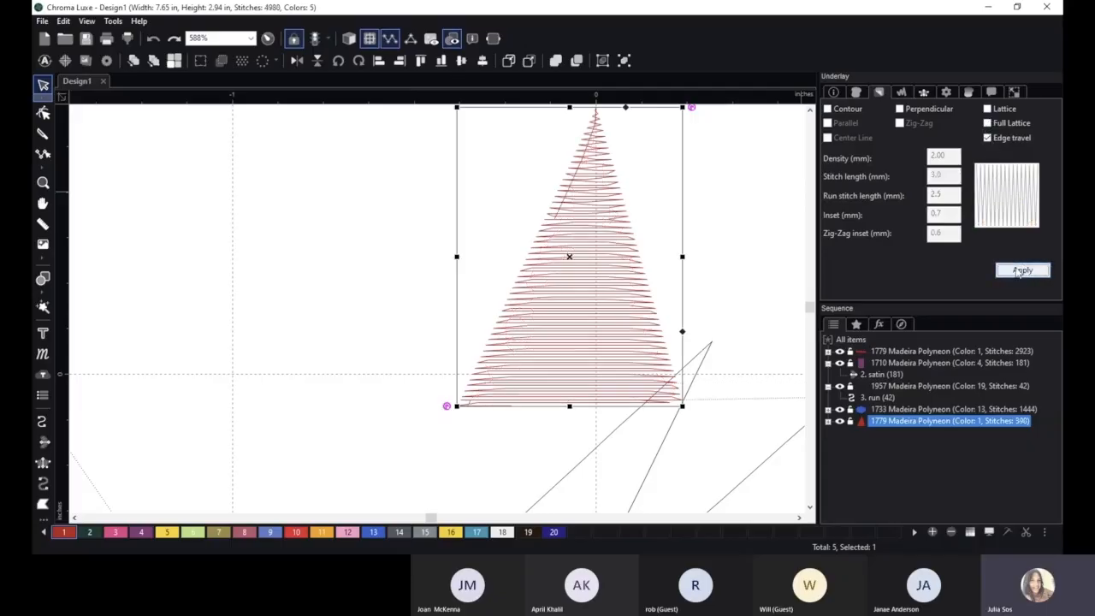
scroll(676, 237, down, 1)
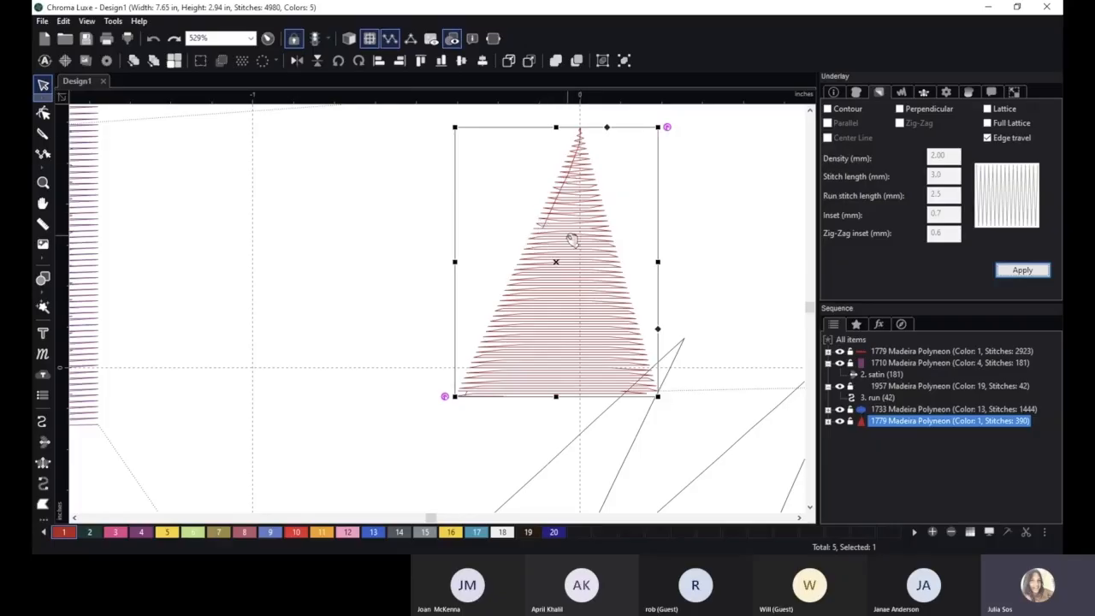
- Turn off Edge travel for the red triangle and apply Contour underlay instead
click(989, 140)
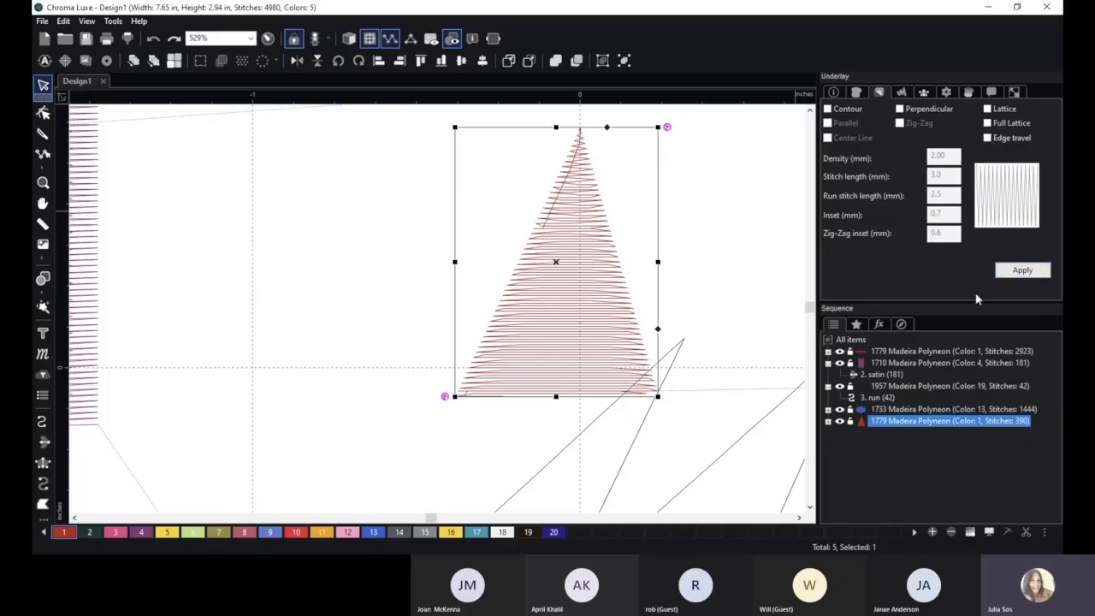
click(900, 109)
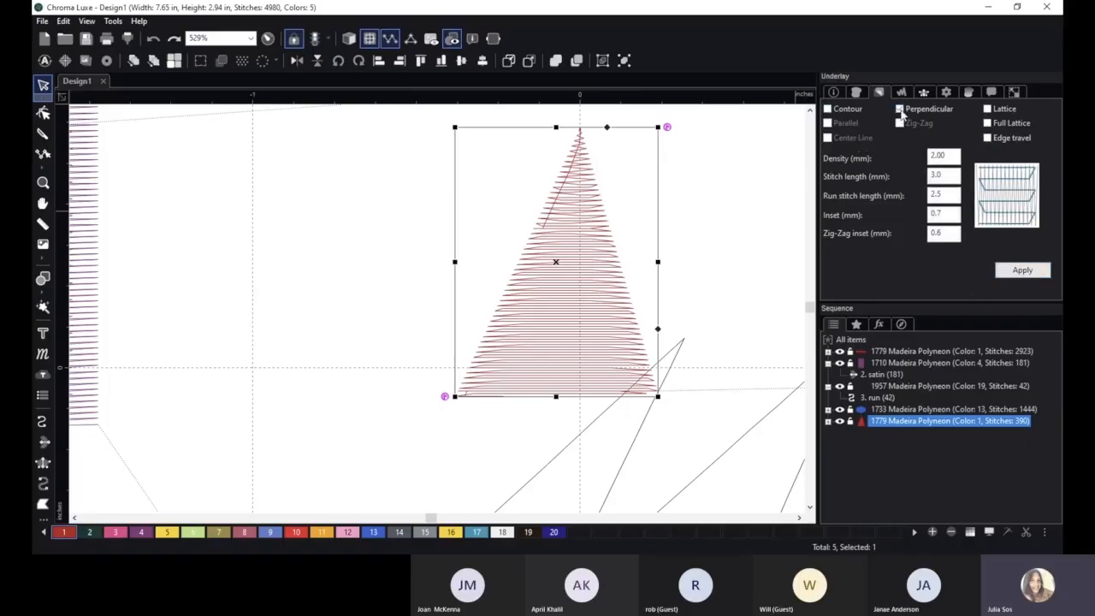
click(900, 110)
click(828, 110)
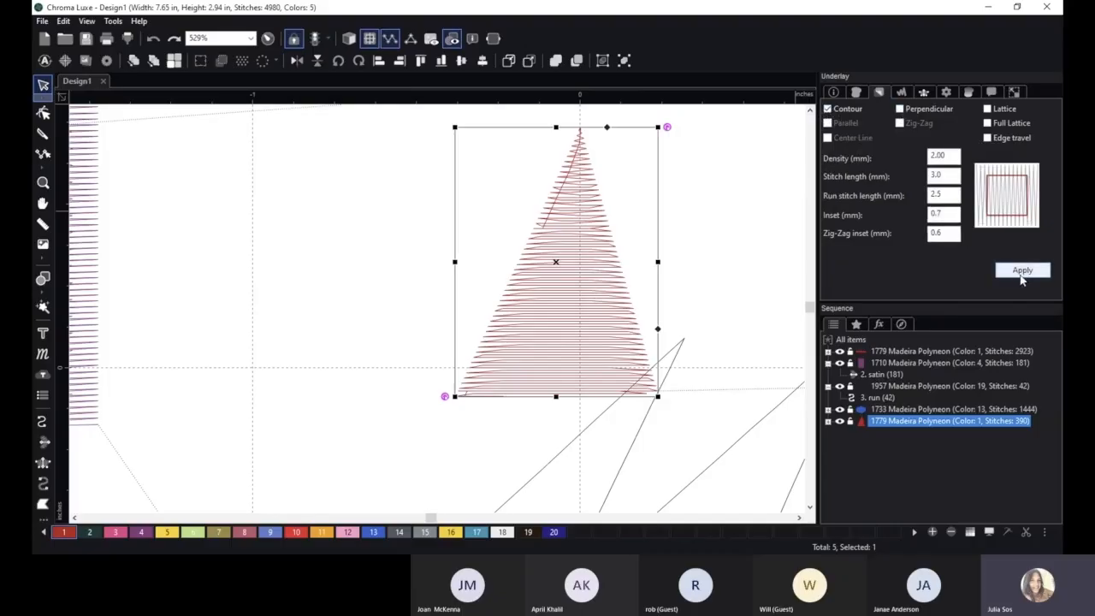
click(1023, 271)
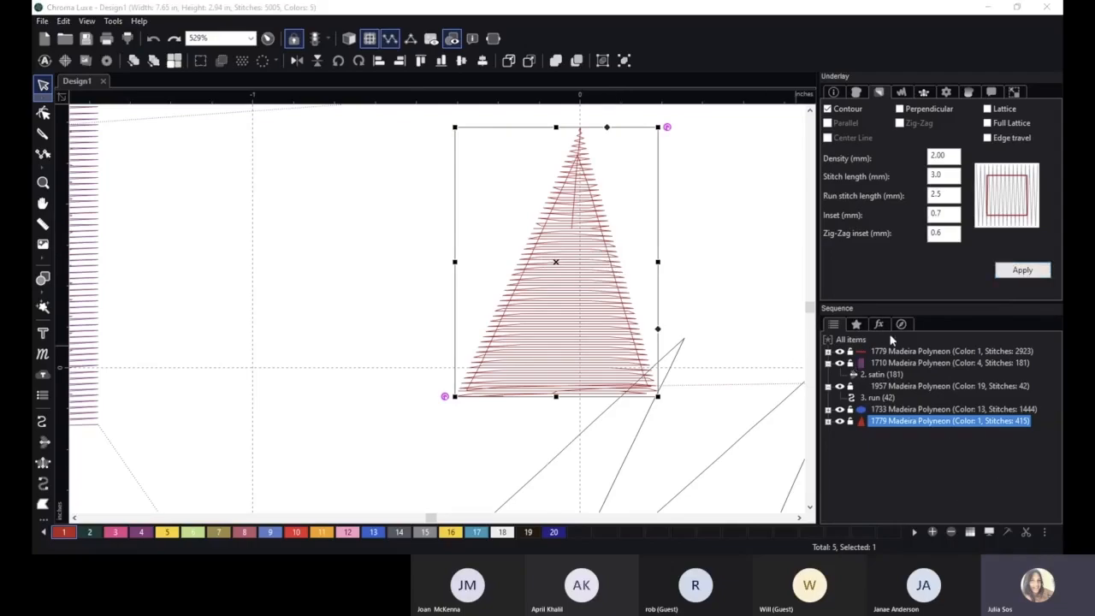
click(873, 69)
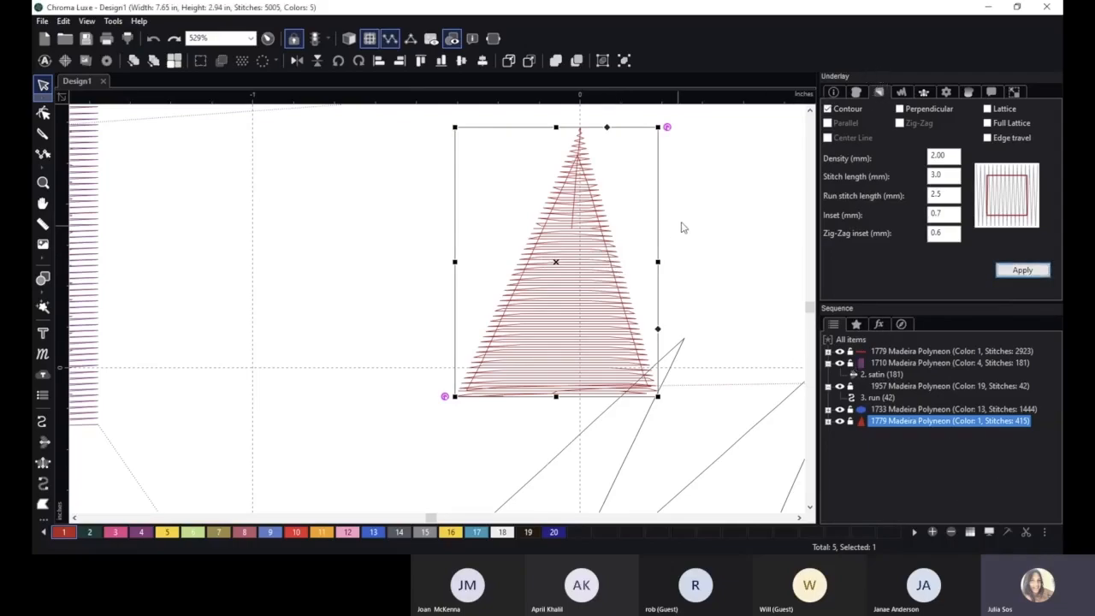
- Move the purple column between the red triangle and the blue shape, and shift the zigzag run line down below them
scroll(577, 239, down, 3)
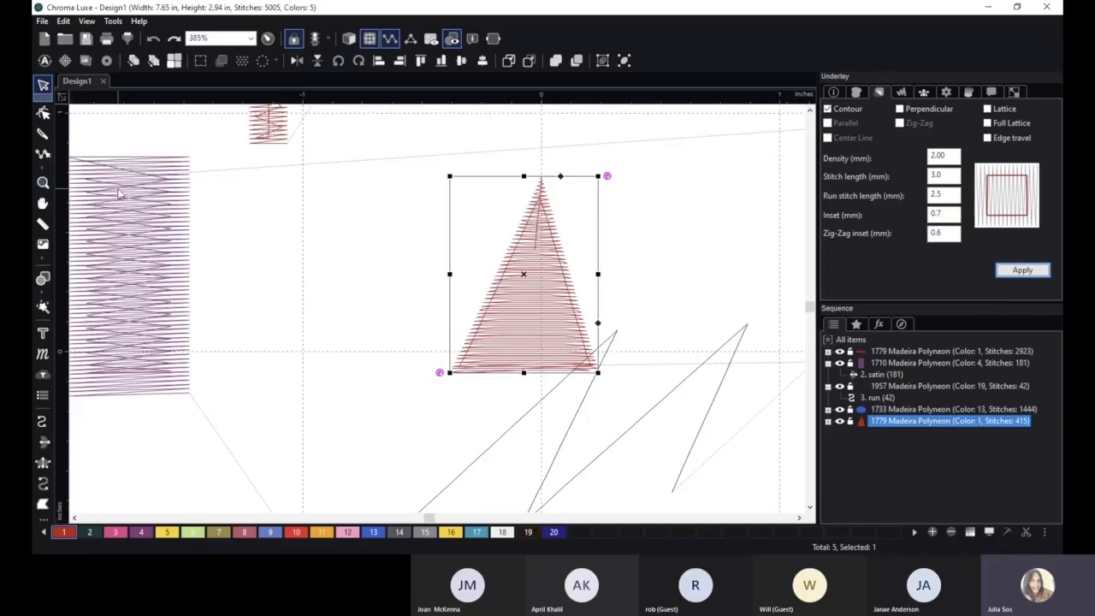
click(120, 193)
click(154, 175)
drag(155, 168, 640, 187)
scroll(375, 469, up, 2)
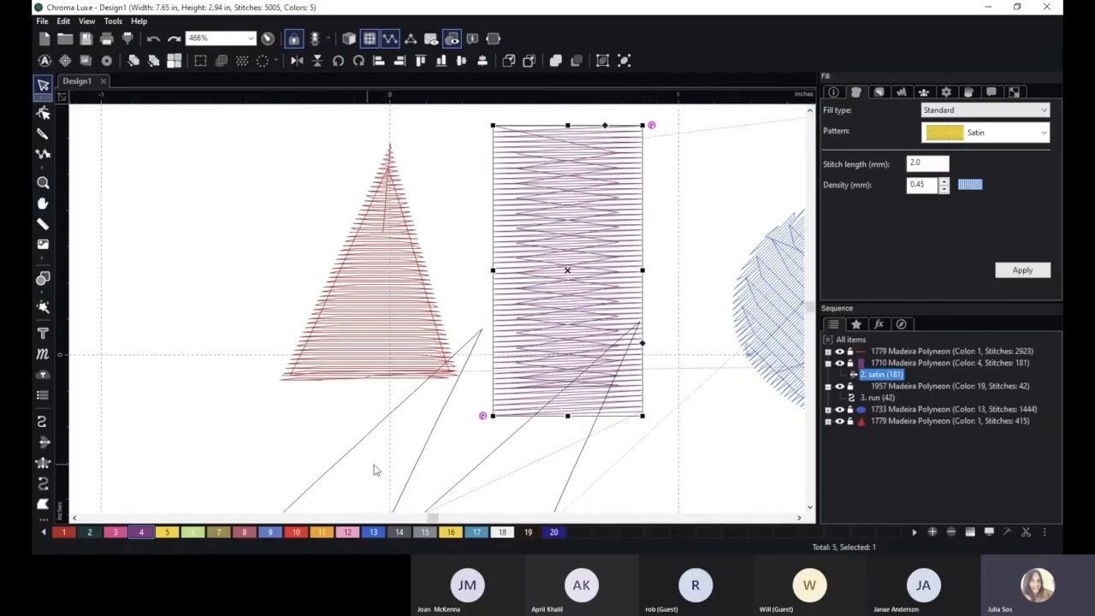
click(427, 439)
drag(430, 427, 445, 448)
- Select the purple column and open its underlay settings for review
key(space)
drag(721, 193, 655, 237)
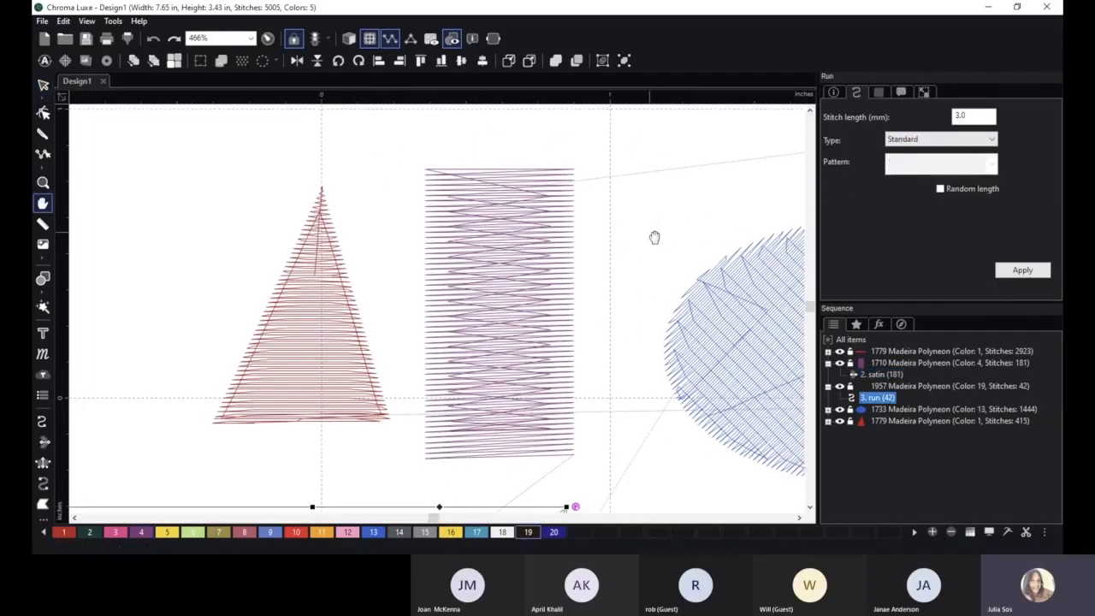
scroll(648, 235, up, 1)
click(534, 235)
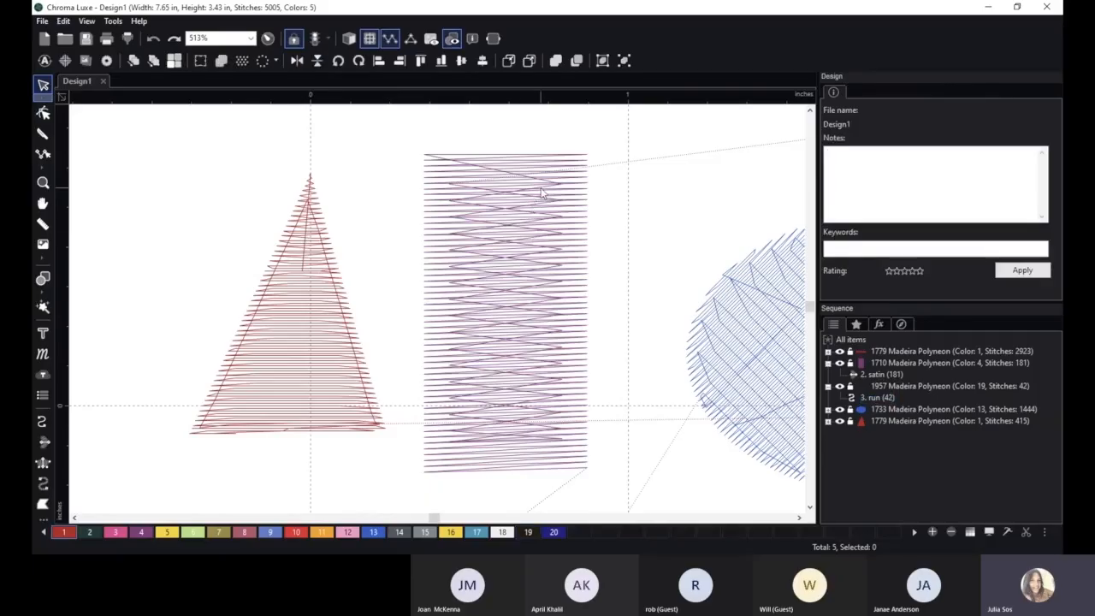
drag(401, 140, 651, 505)
click(881, 98)
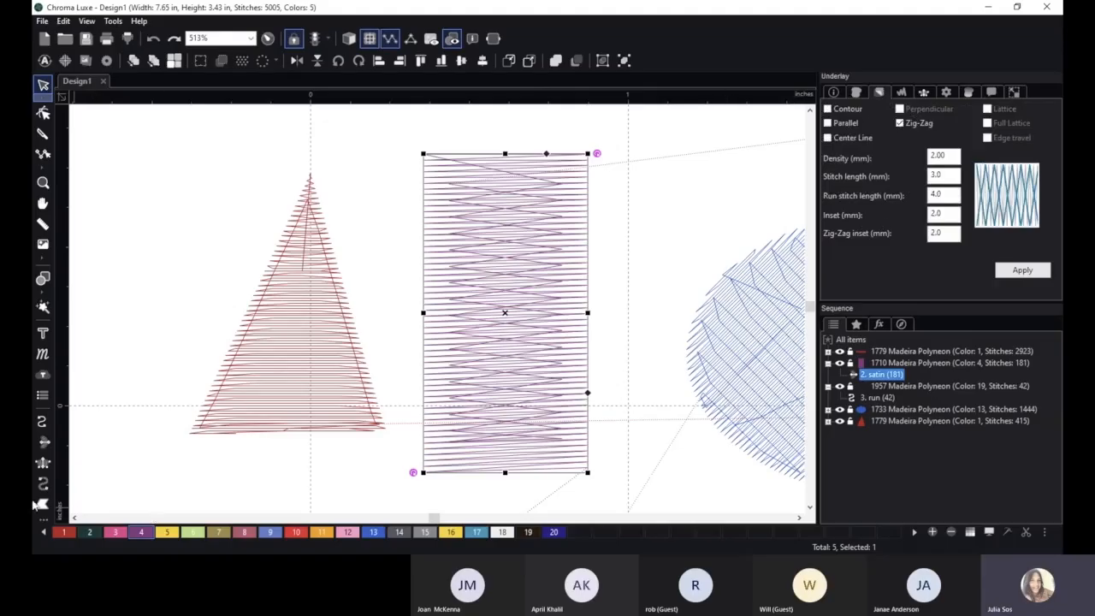
- Draw a narrow classic satin column about 0.2 in wide and 0.6 in tall between the purple column and the blue shape, and select it
click(43, 462)
click(617, 147)
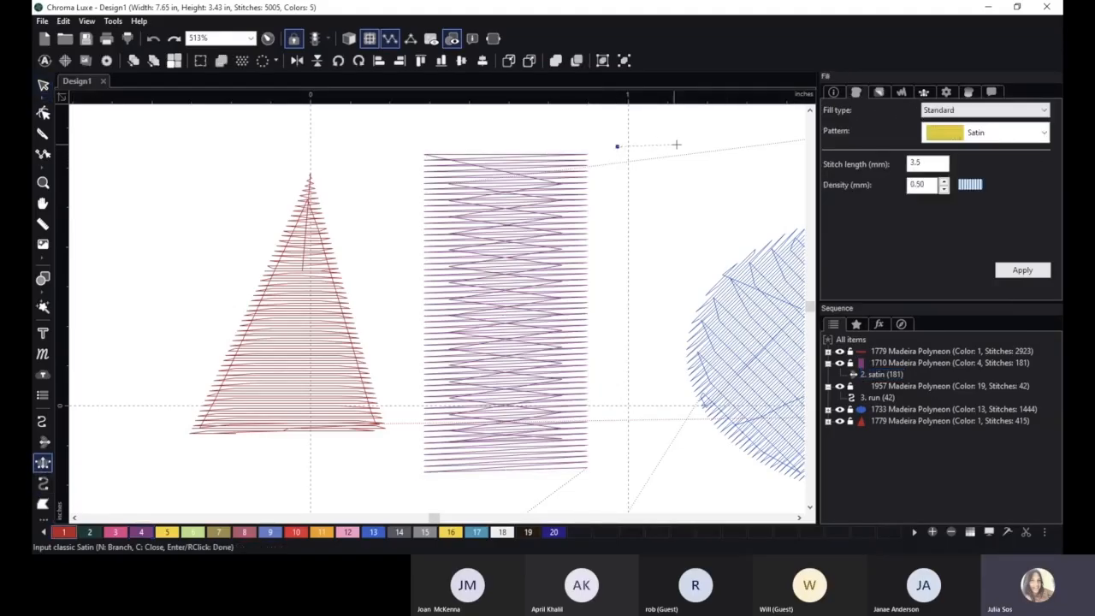
click(682, 144)
click(613, 334)
click(672, 334)
right_click(672, 333)
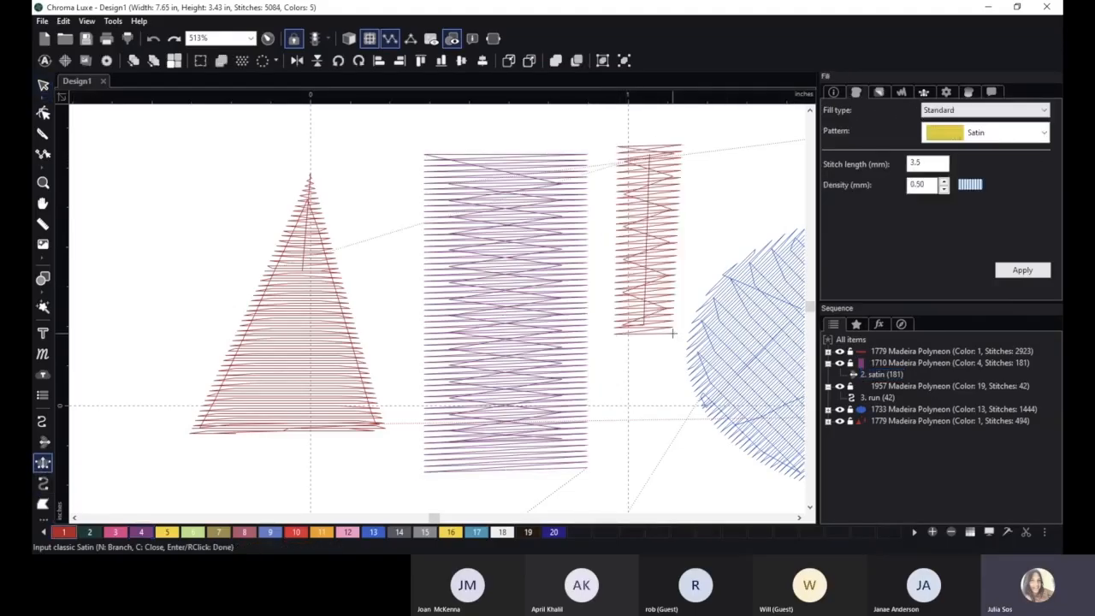
click(43, 85)
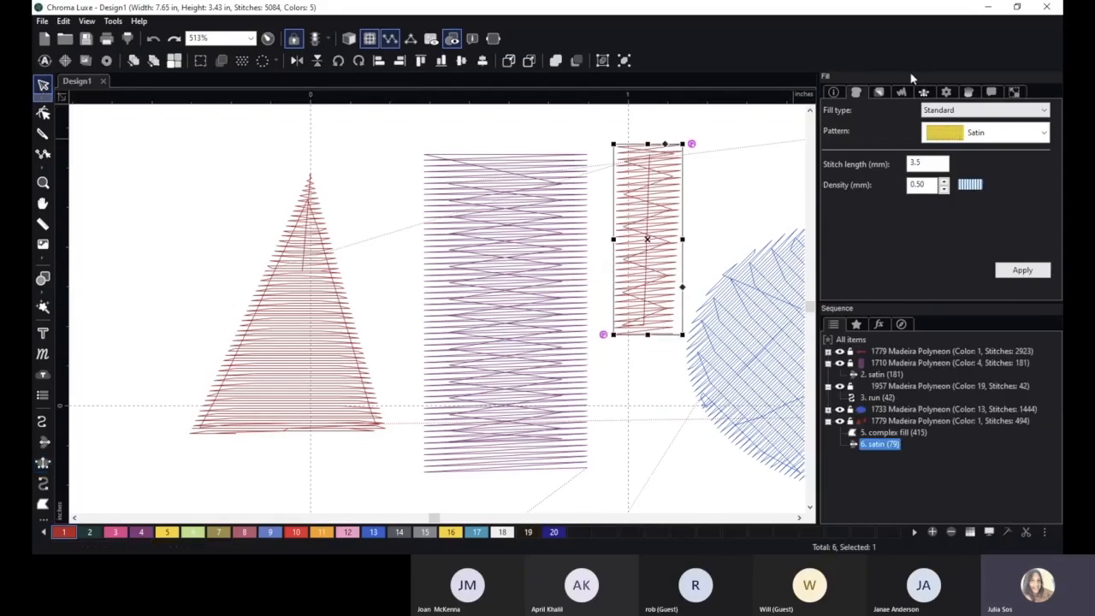
- Bring up the underlay settings of the narrow red satin column and shrink its width to roughly two thirds
click(881, 94)
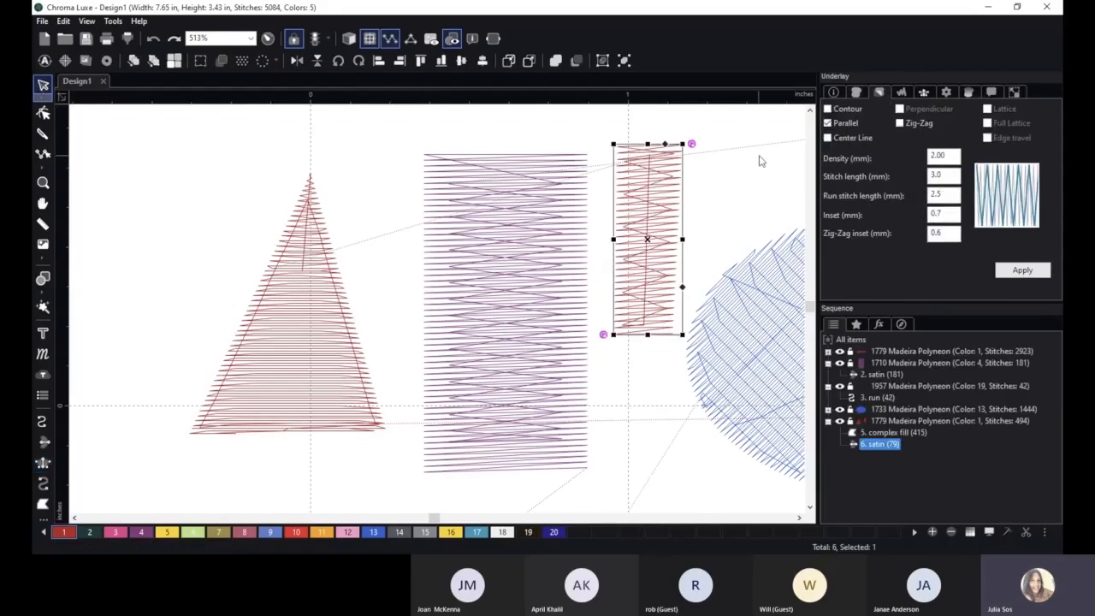
scroll(781, 169, up, 2)
key(space)
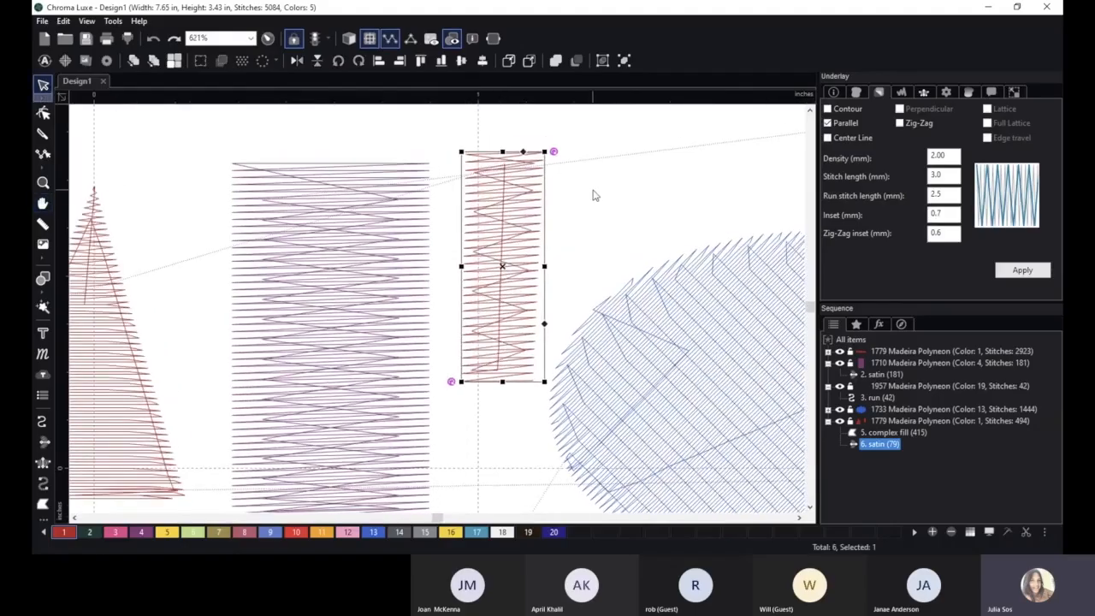
scroll(536, 184, up, 1)
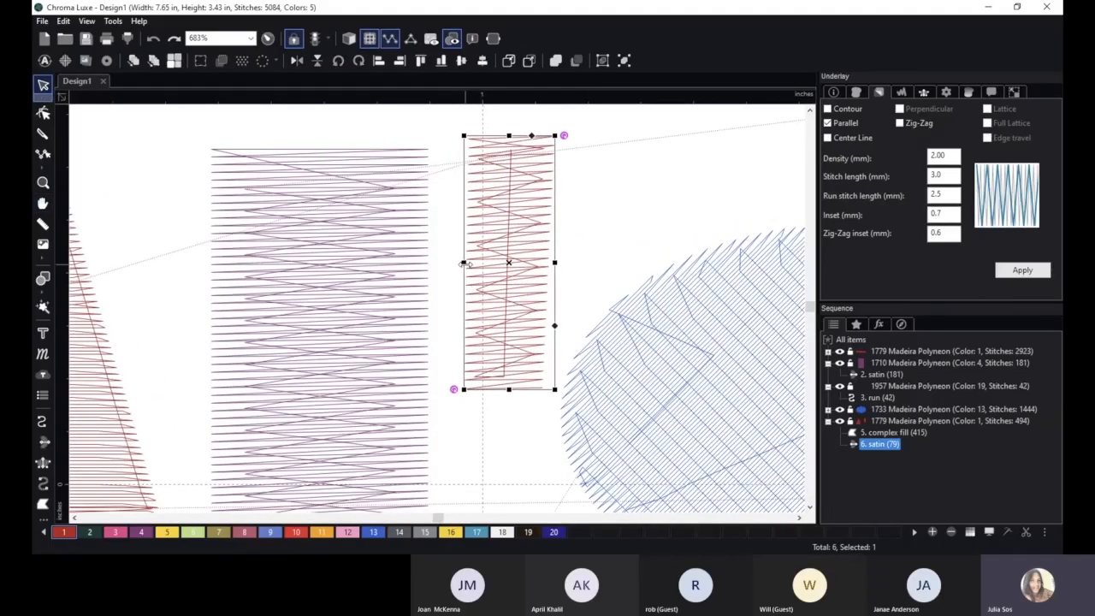
drag(463, 262, 522, 263)
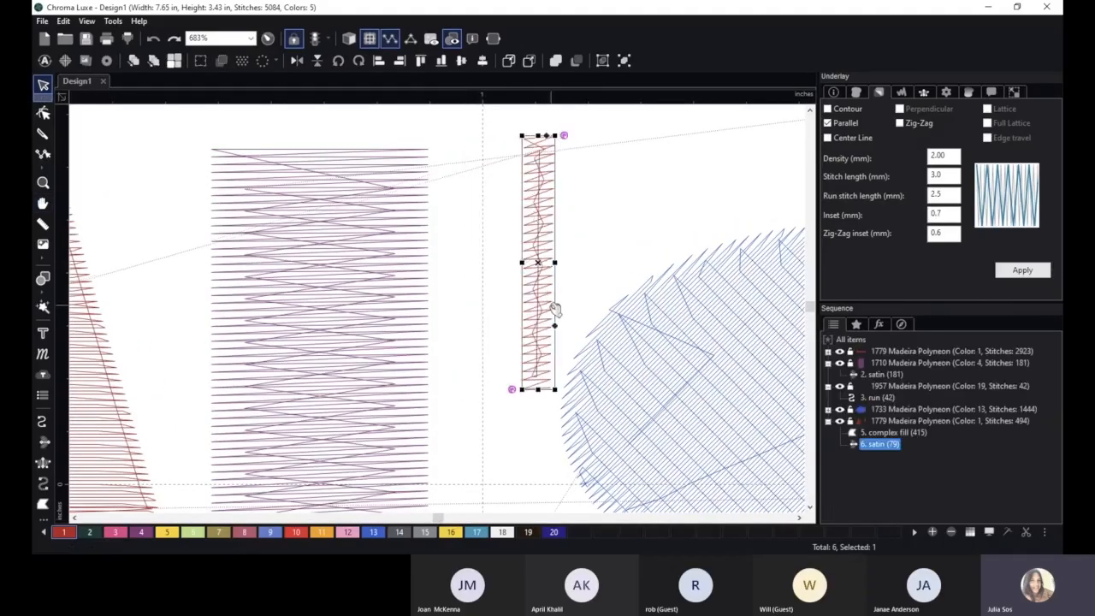
drag(519, 263, 496, 264)
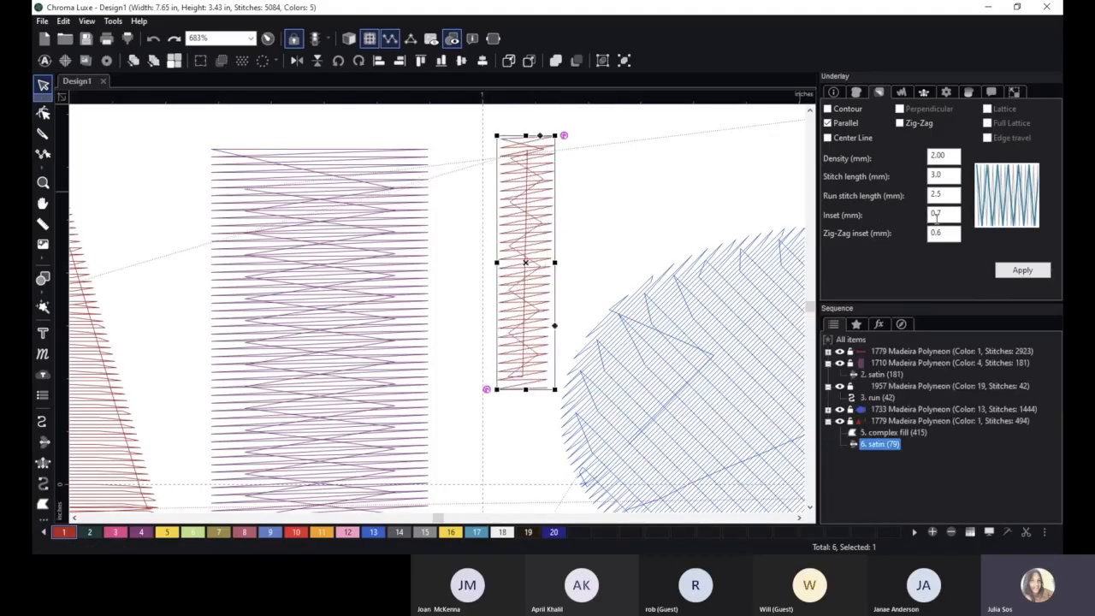
- Set the red satin column's underlay inset to 1.0 mm and apply Contour underlay in place of Parallel
drag(953, 215, 930, 215)
text(1)
click(1028, 274)
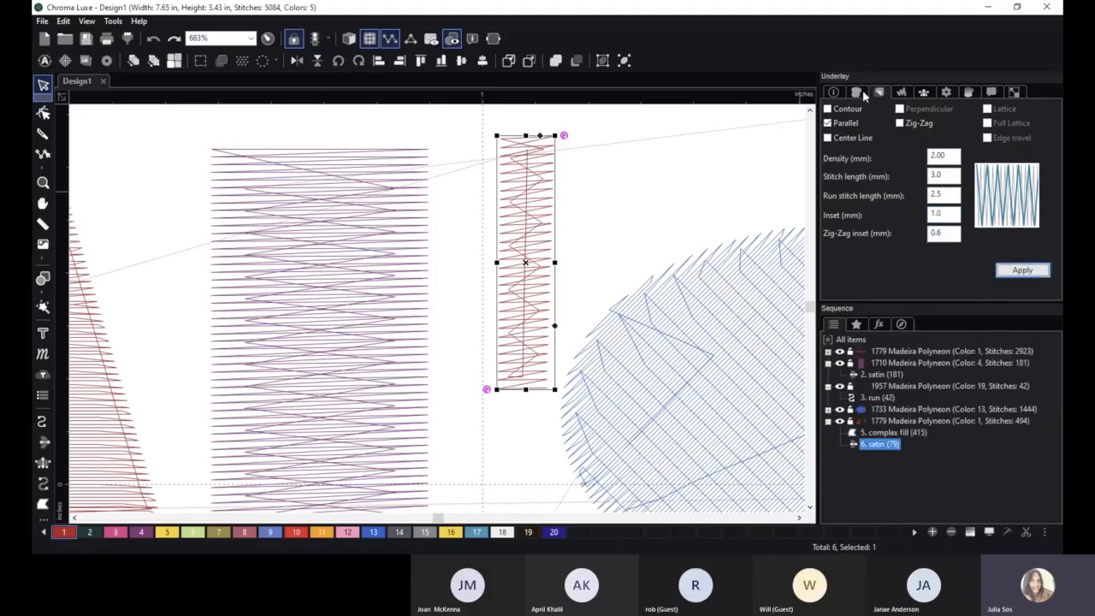
click(850, 125)
click(848, 109)
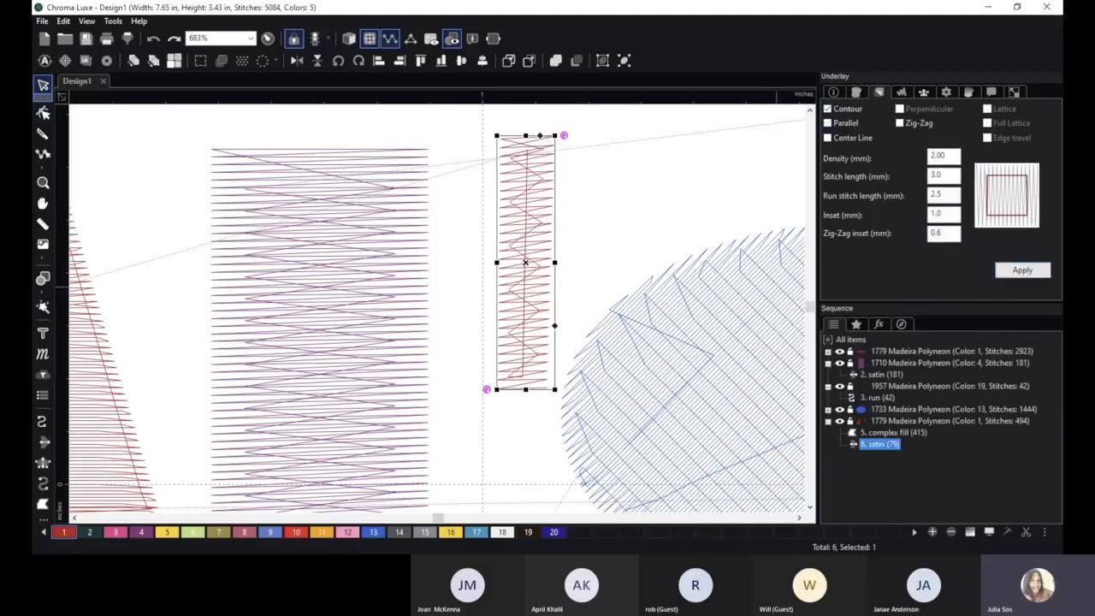
click(1022, 274)
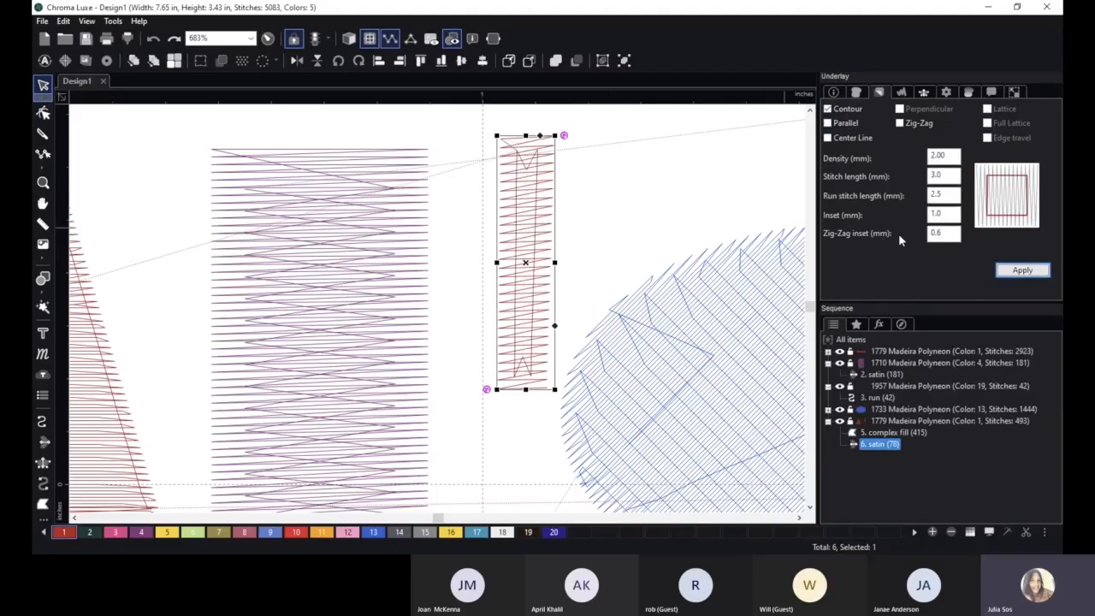
- Reduce the Contour underlay inset of the red satin column to 0.5 mm, apply it and deselect the column
drag(951, 215, 920, 218)
text(.5)
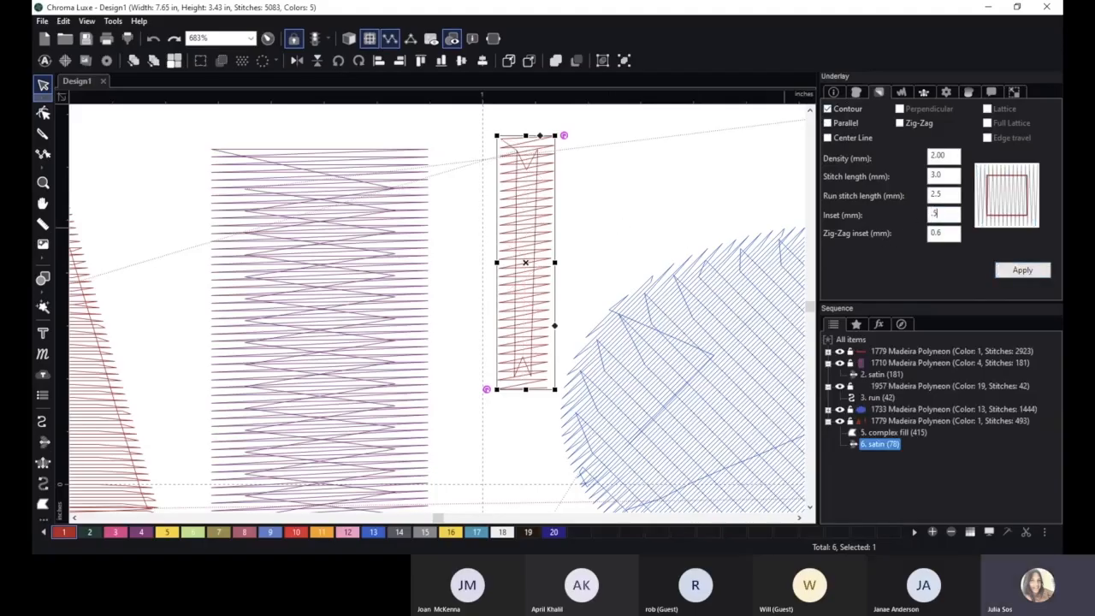
click(1022, 269)
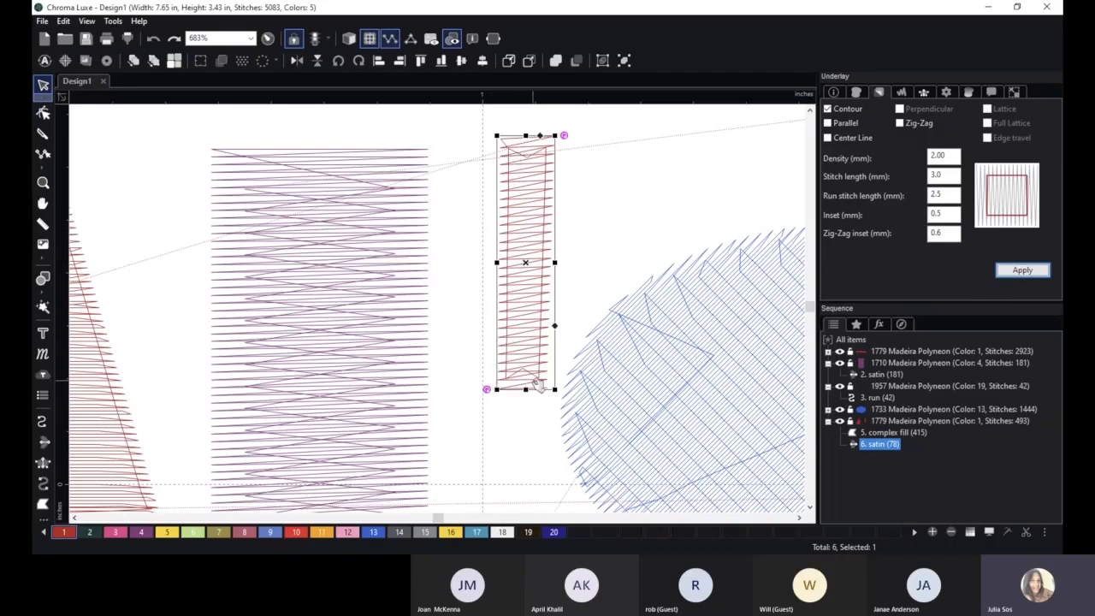
scroll(625, 180, up, 1)
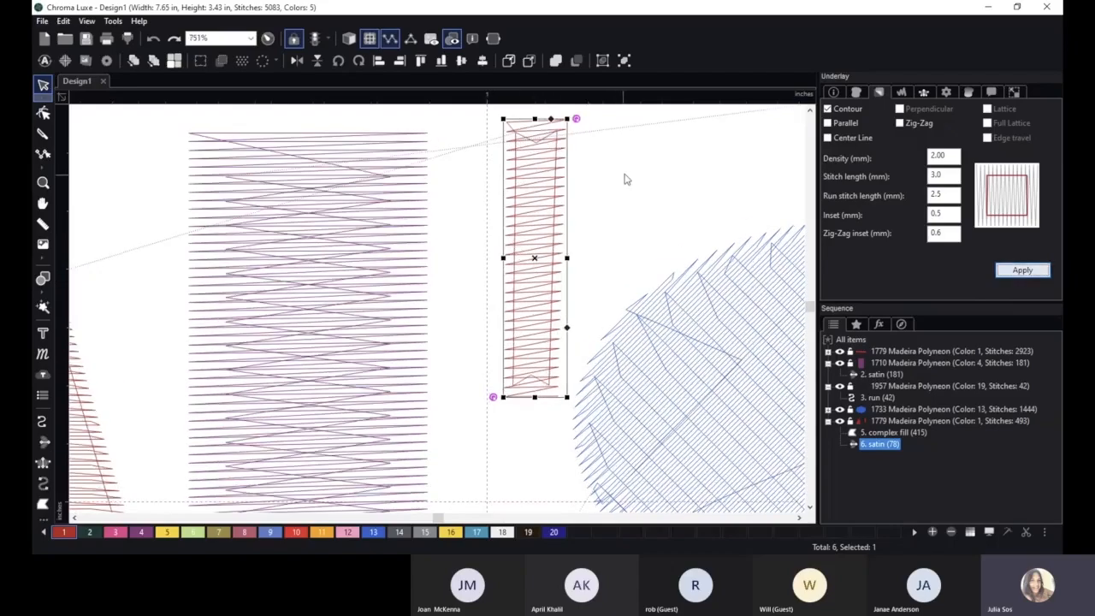
click(626, 178)
scroll(584, 208, up, 2)
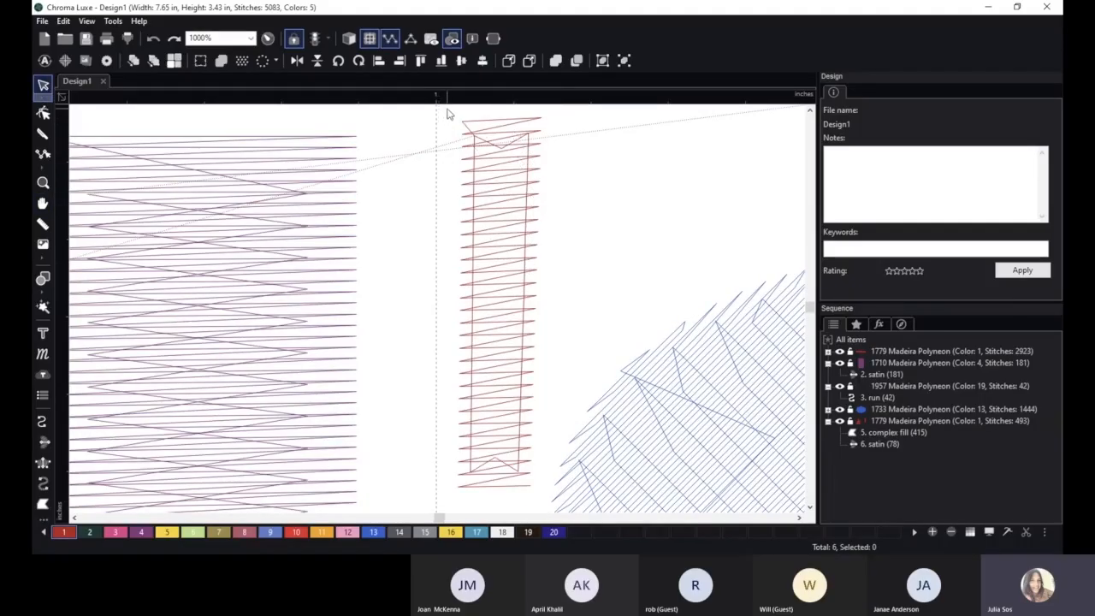
- Reselect the narrow red satin column and set its Contour underlay inset to 1.0 mm
drag(447, 110, 572, 495)
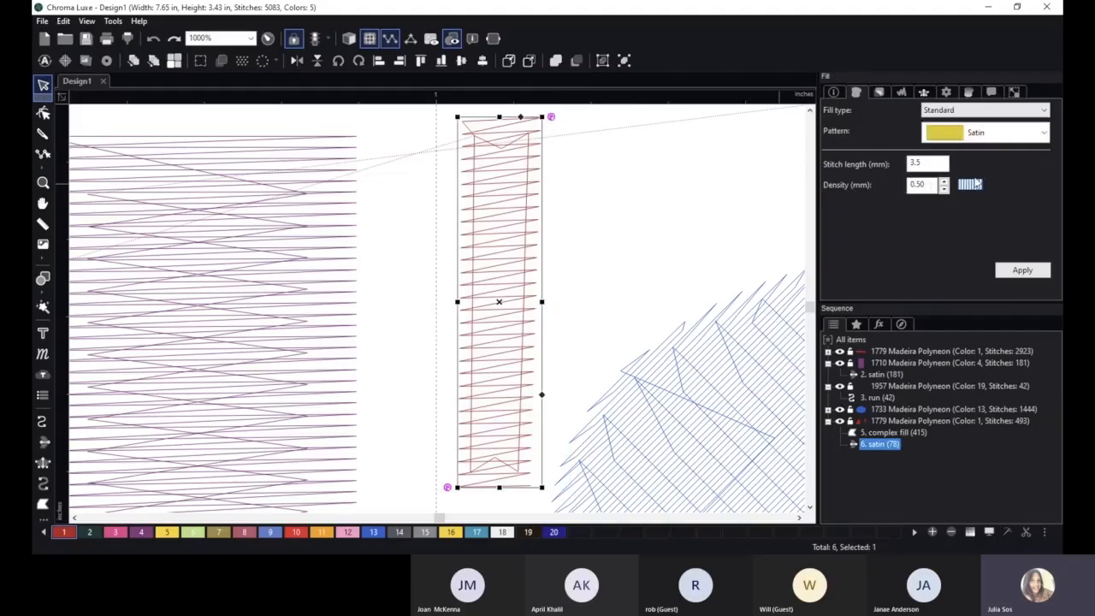
click(879, 92)
drag(943, 215, 910, 215)
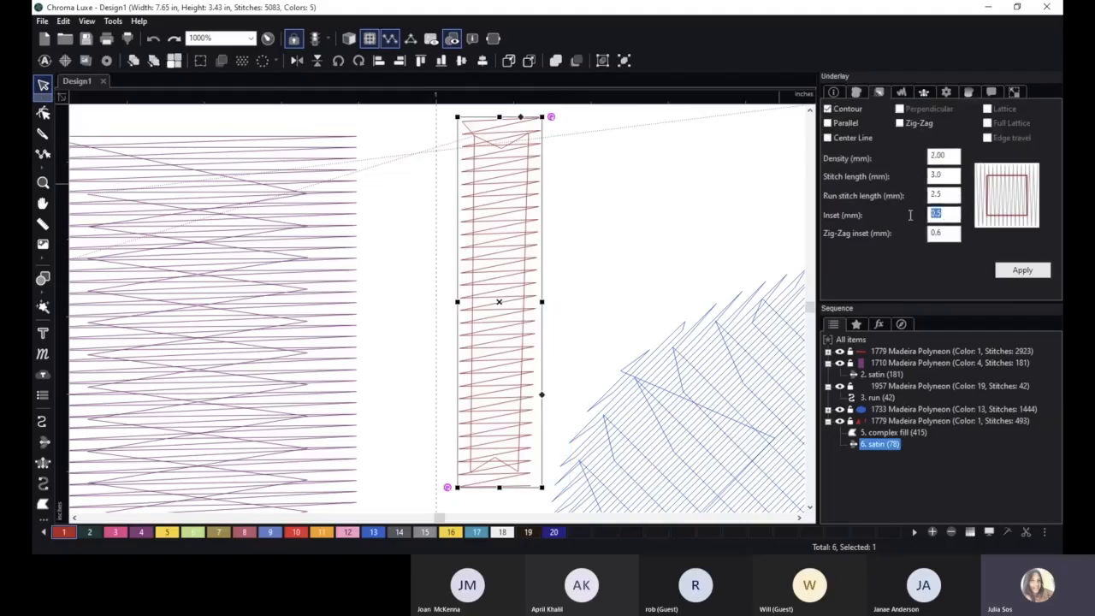
text(1.0)
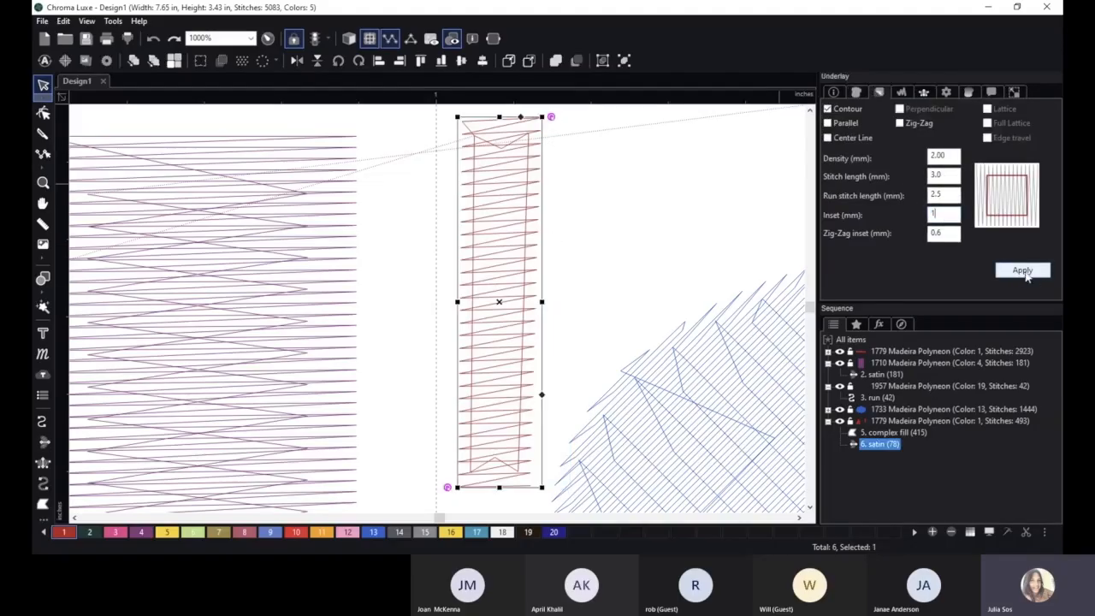
click(1002, 273)
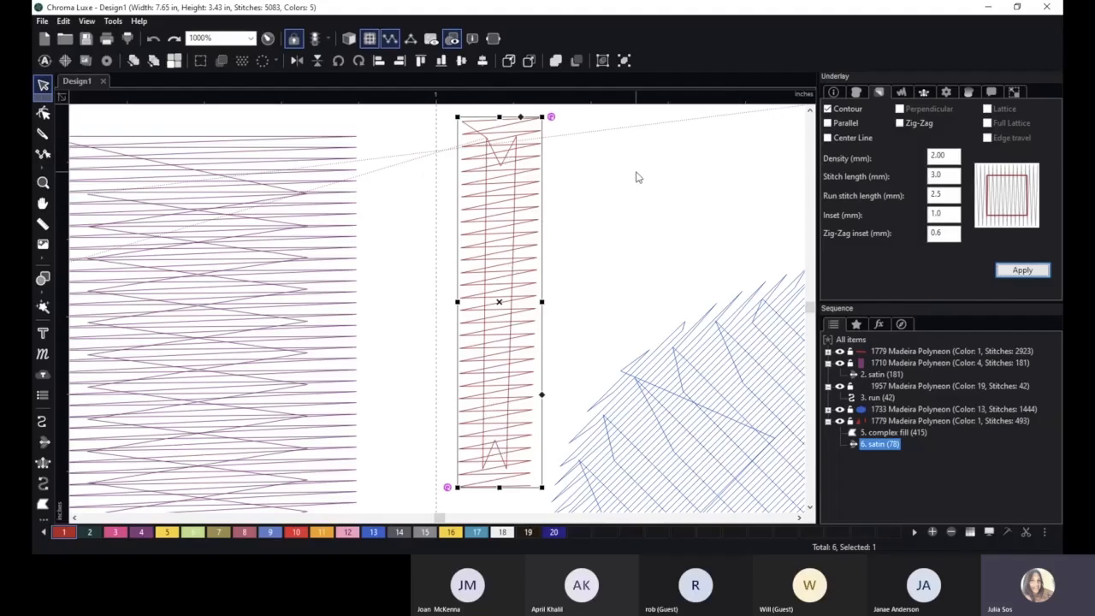
- Open the pull and push compensation settings of the narrow red satin column
click(1031, 494)
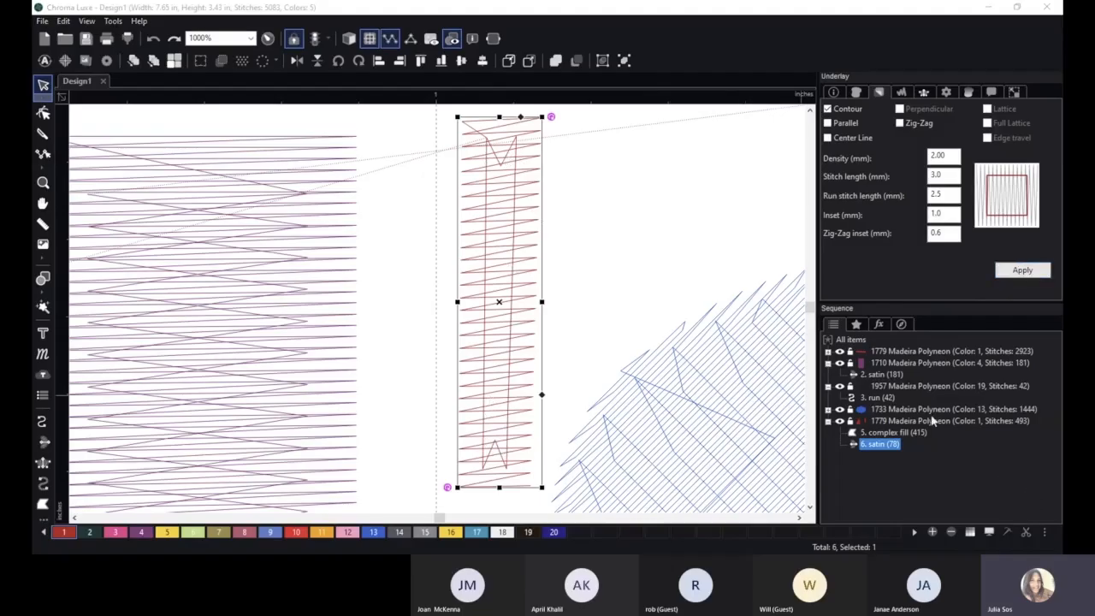
click(879, 70)
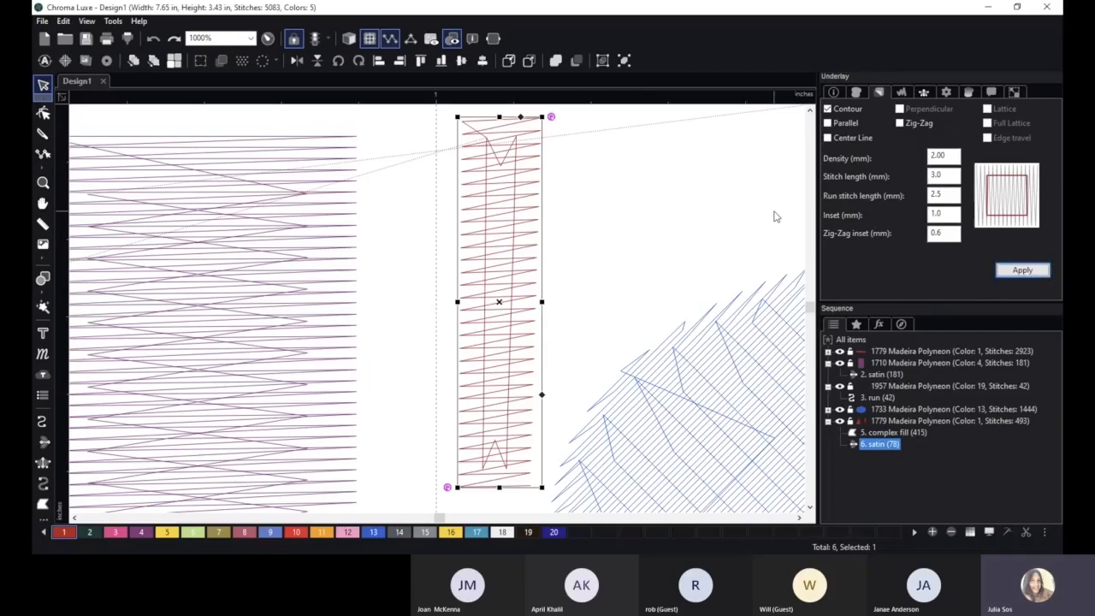
click(901, 92)
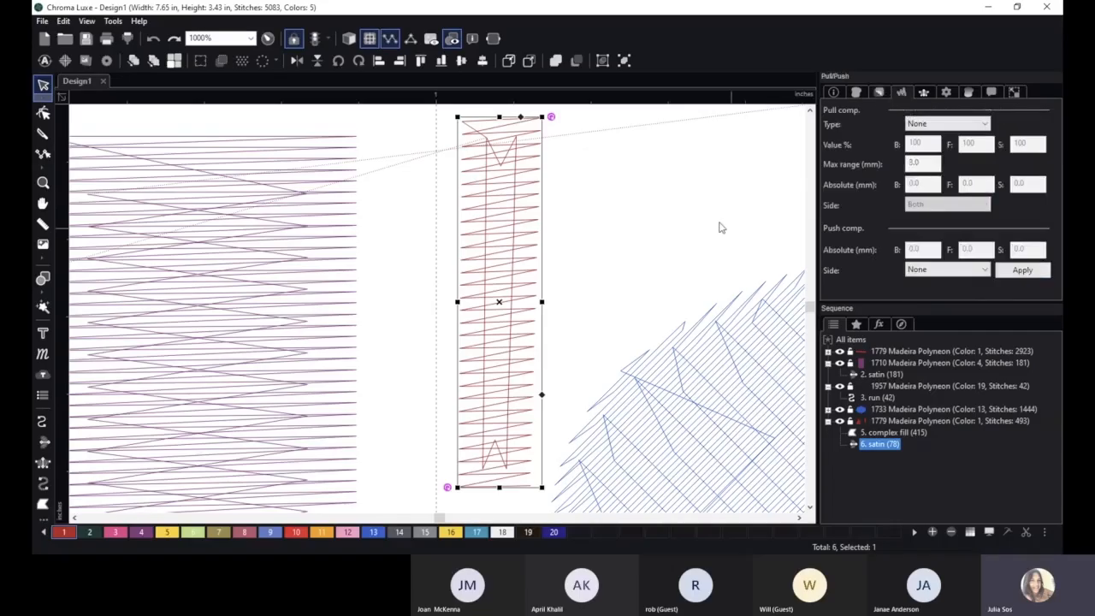
- Move the blue shape well away from the satin columns, down and to their right
scroll(695, 287, down, 2)
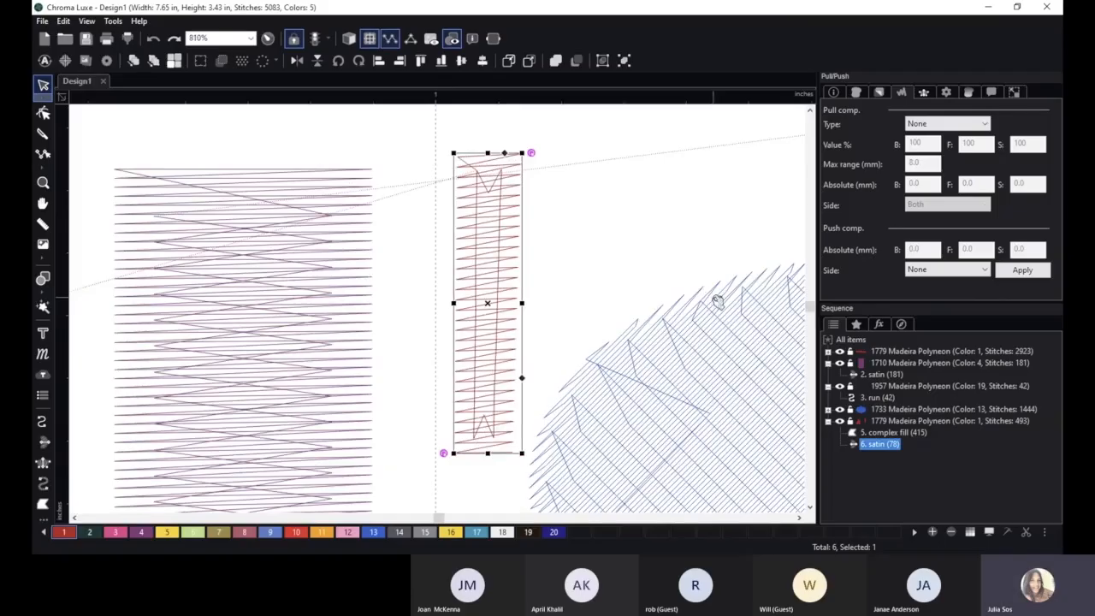
click(712, 300)
drag(885, 543, 887, 544)
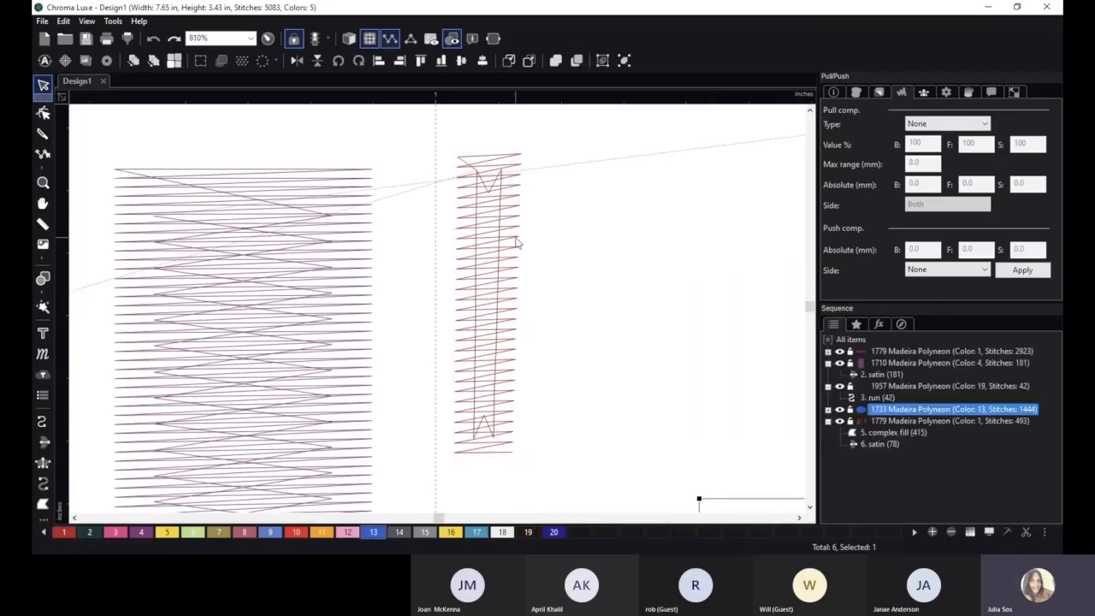
- Delete the purple satin column and the narrow red satin column
click(338, 199)
click(340, 195)
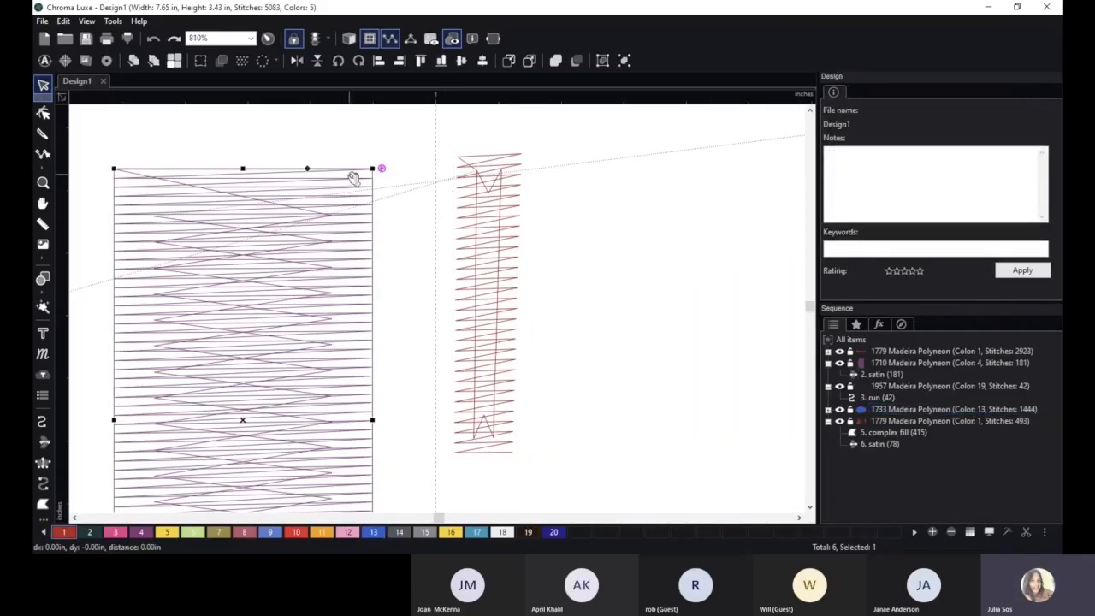
key(Delete)
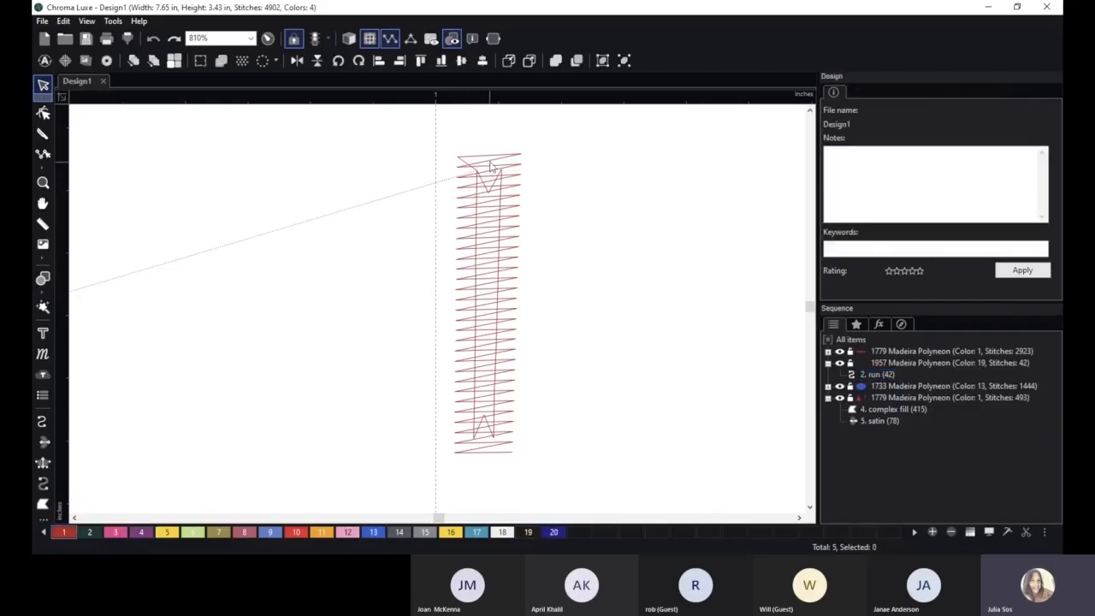
click(488, 175)
key(Delete)
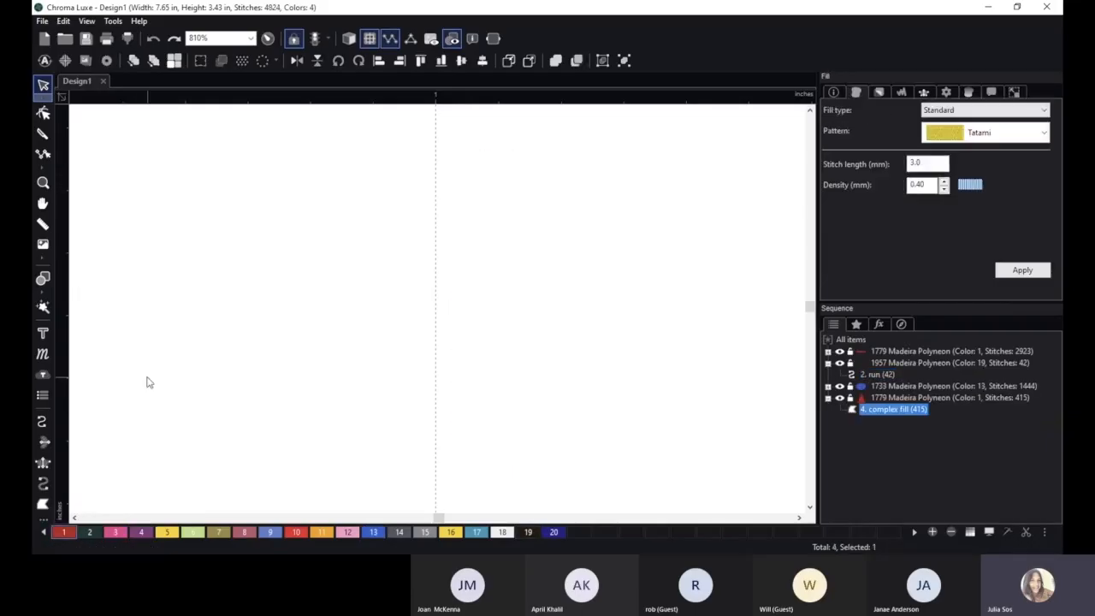
- Draw a classic satin column about 0.2 in wide and 0.5 in tall in the cleared area, and select it
click(43, 463)
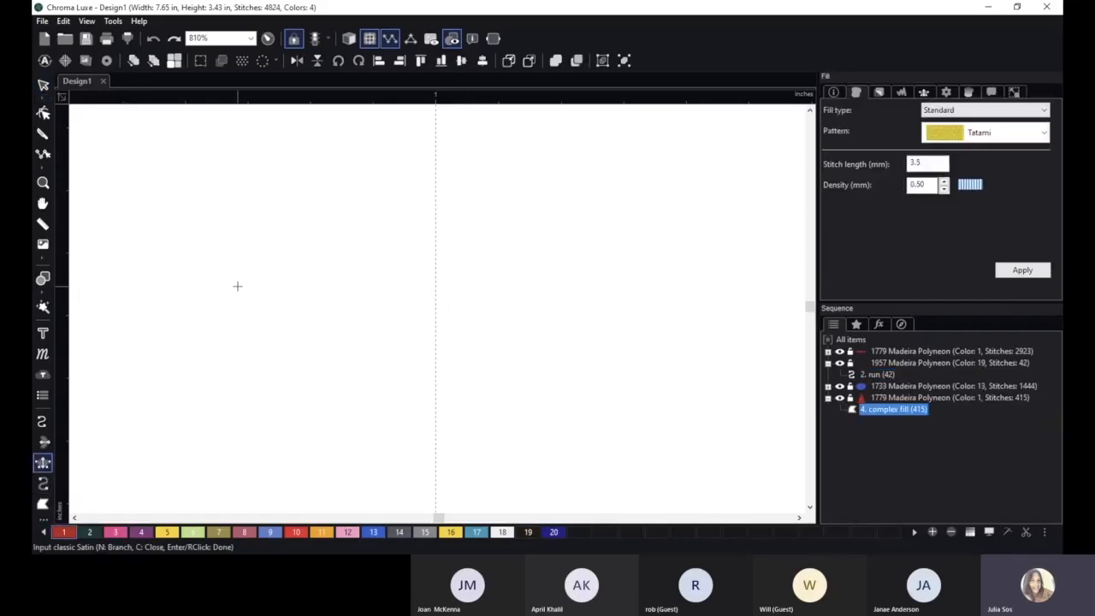
click(319, 166)
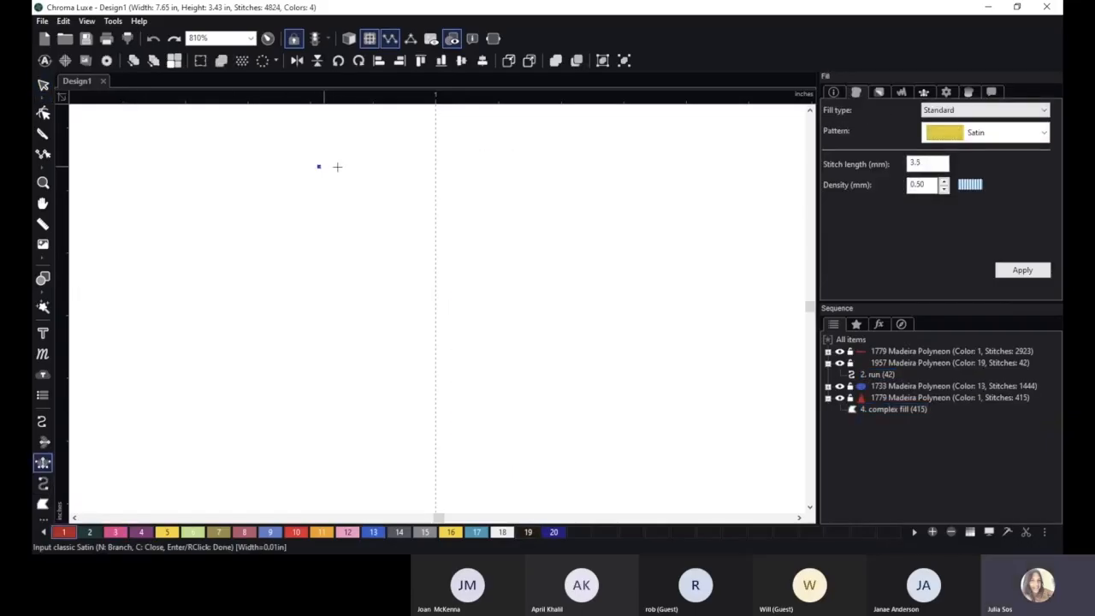
click(418, 166)
click(318, 407)
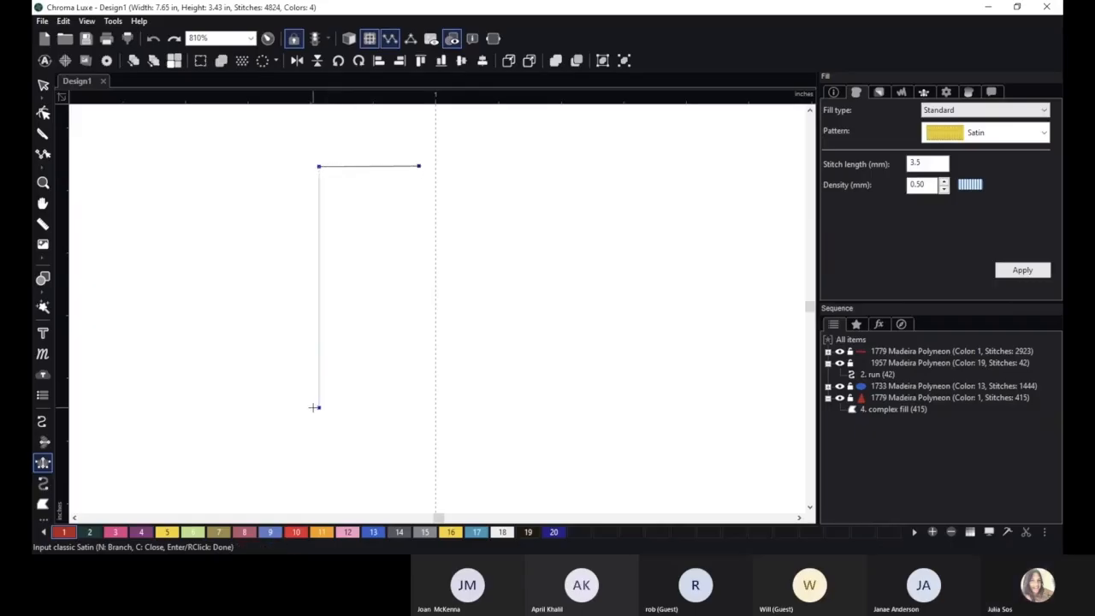
click(396, 408)
right_click(396, 408)
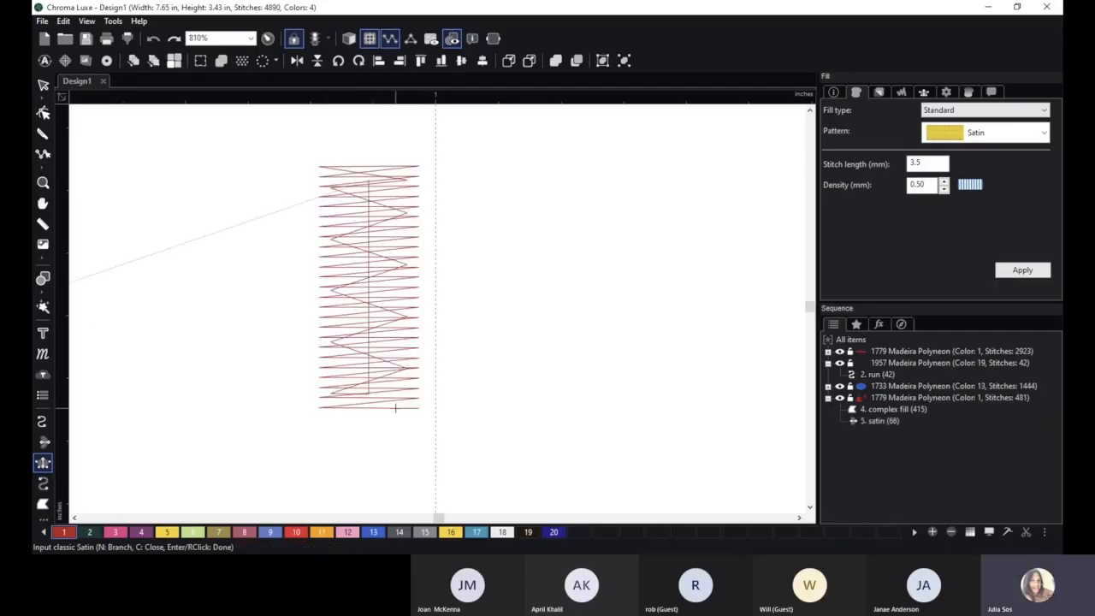
click(43, 86)
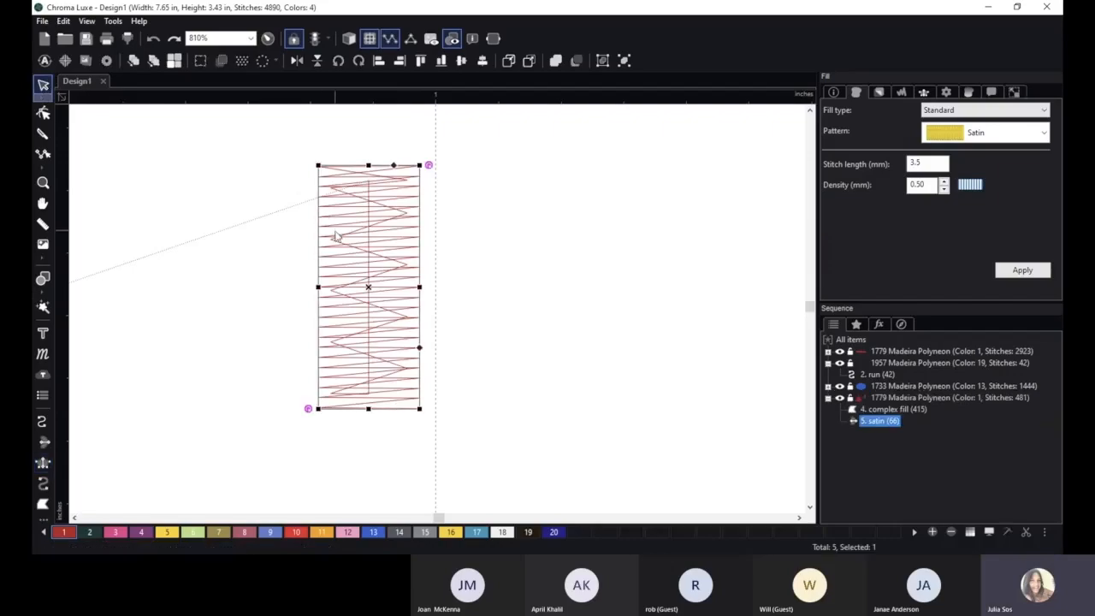
- Place a copy of the new satin column about 0.31 in to its right and turn on the 3D stitch view
drag(371, 286, 523, 282)
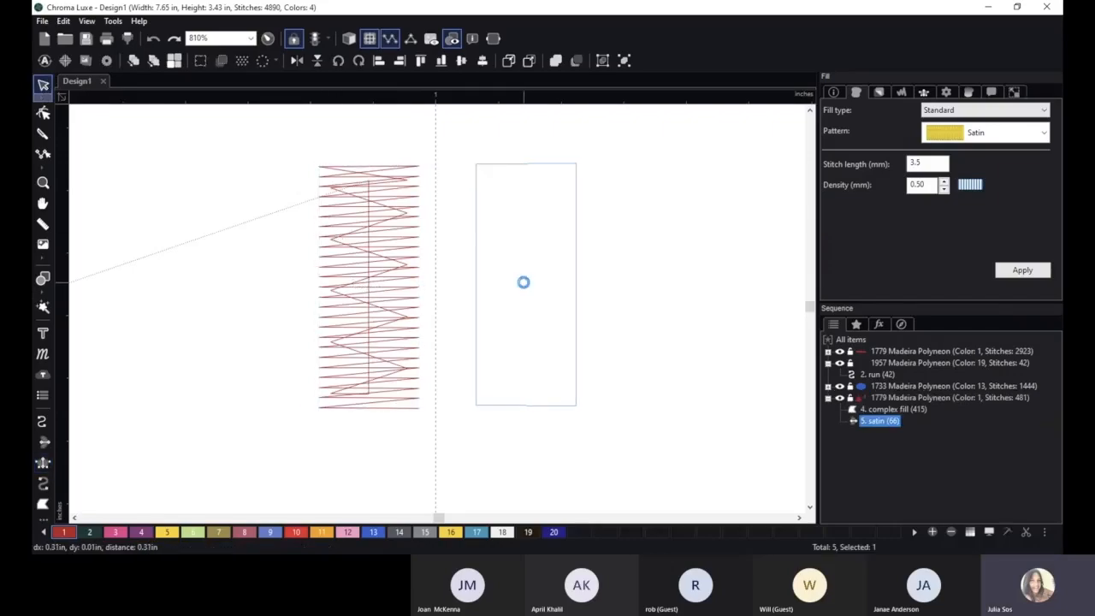
click(904, 93)
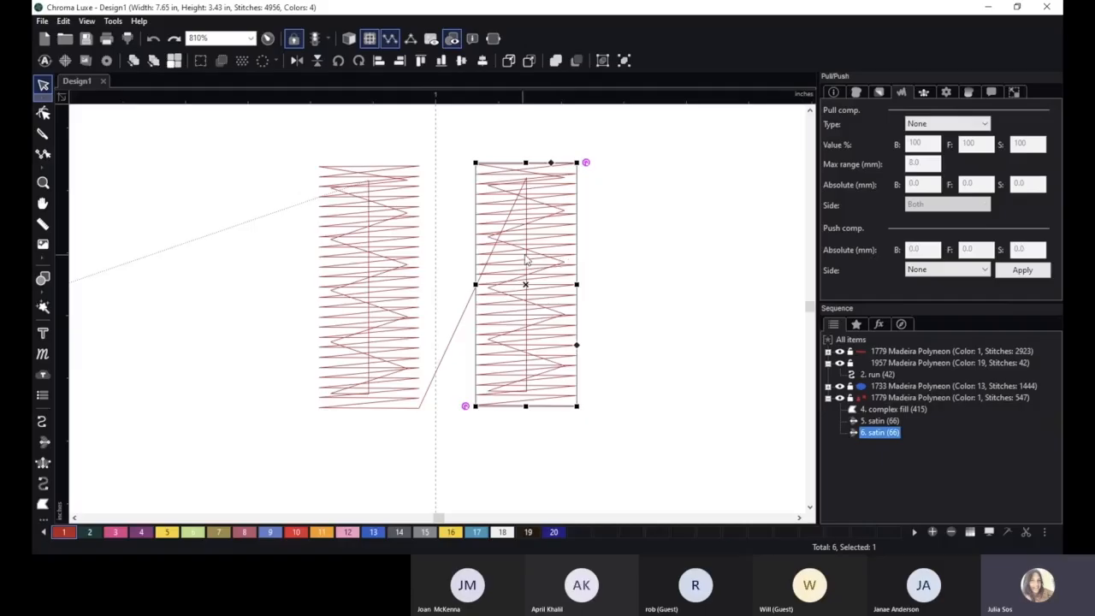
click(350, 39)
- Set the fill density of both red satin columns to 0.30 mm and deselect them
drag(286, 135, 652, 474)
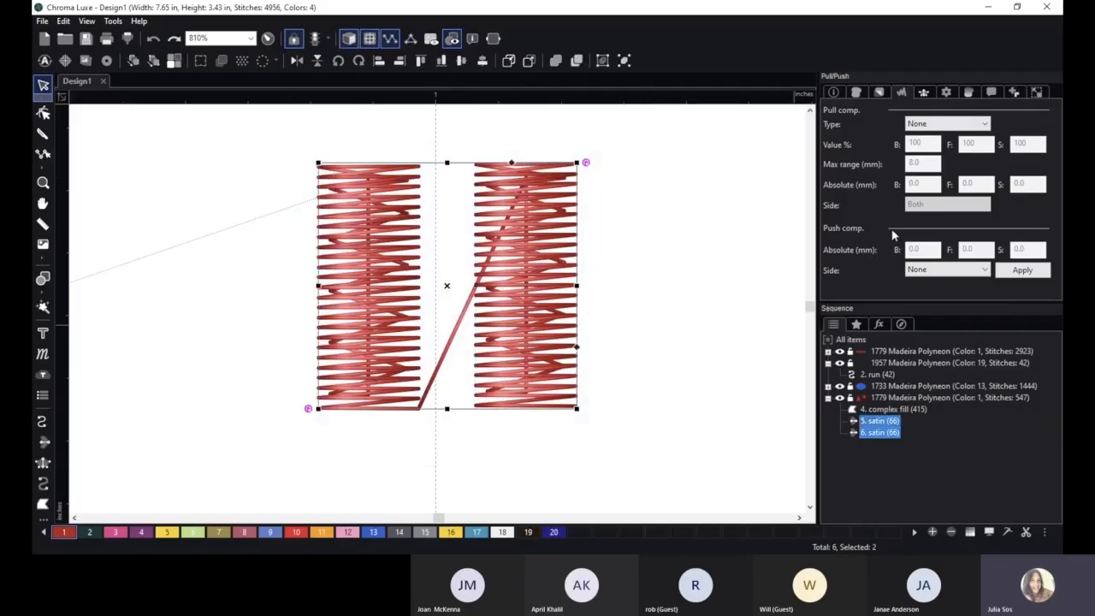
click(856, 93)
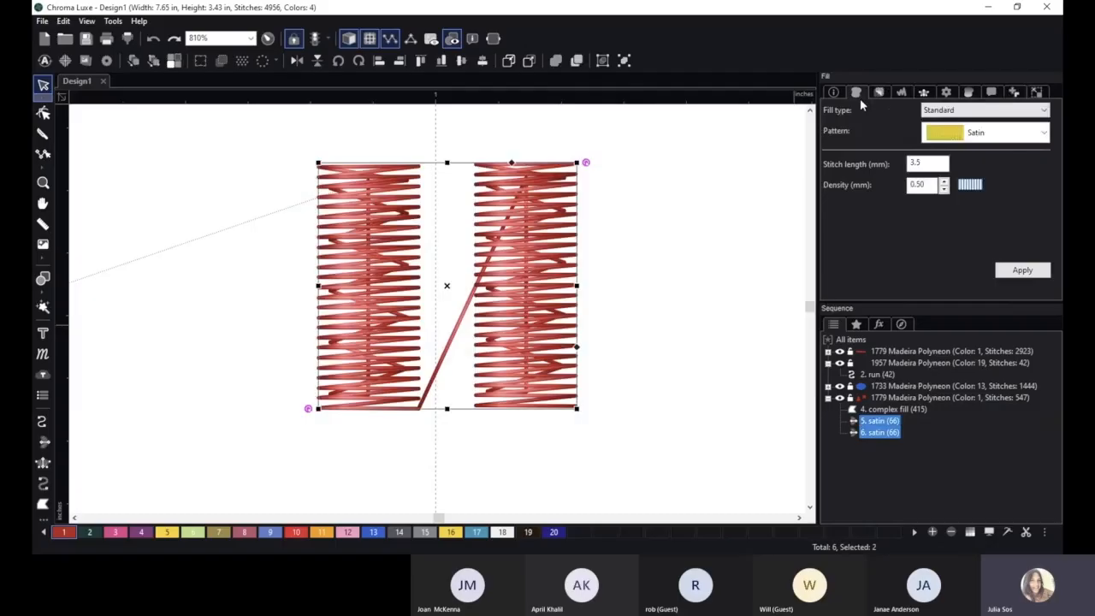
click(944, 189)
click(944, 189)
click(1022, 269)
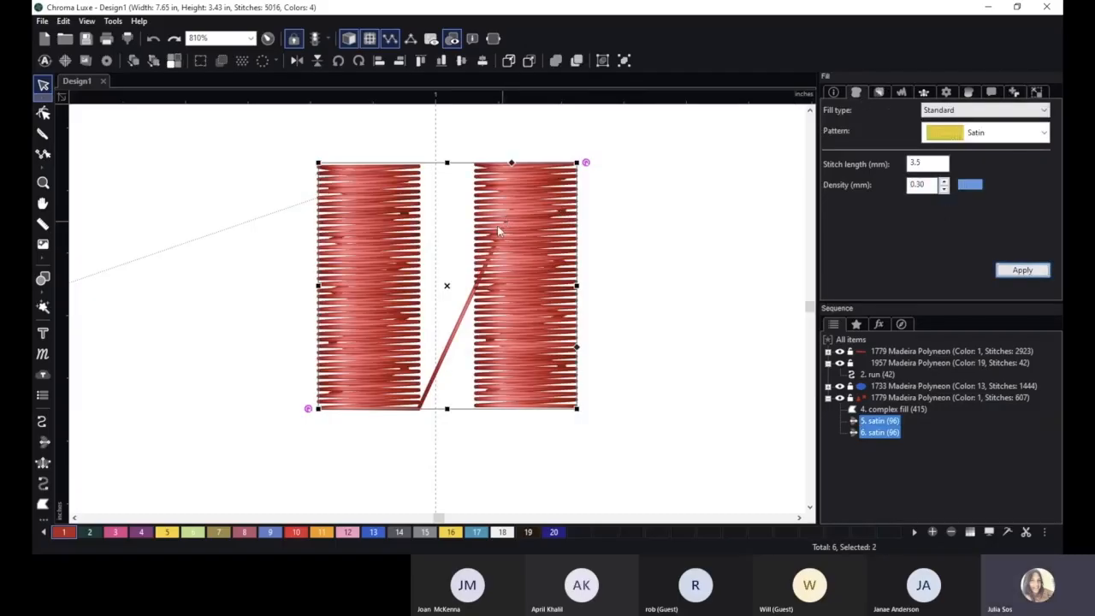
click(738, 406)
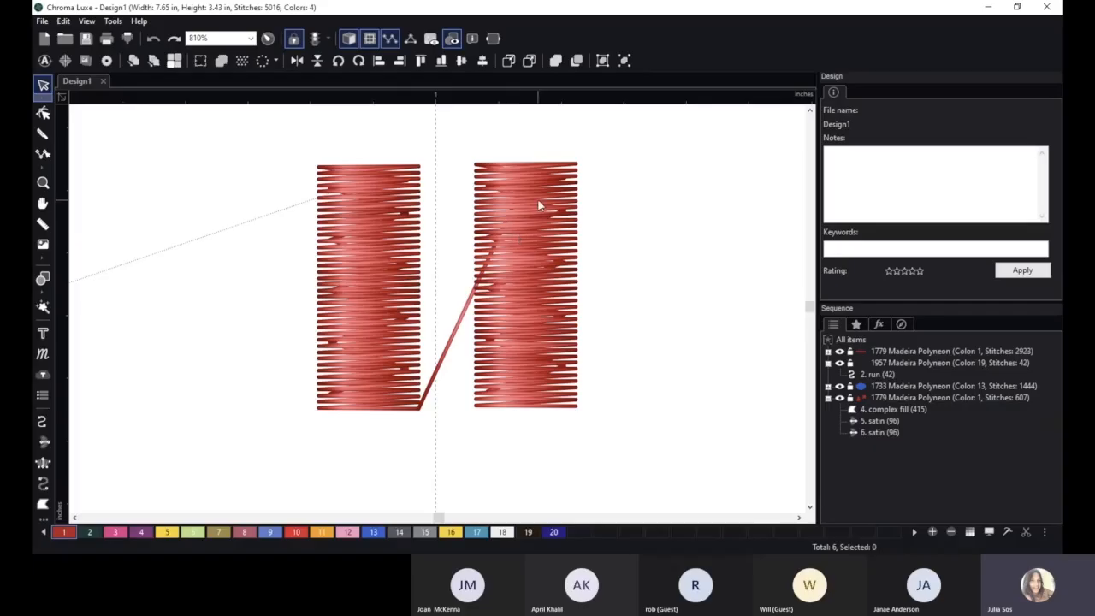
- Lengthen the right-hand satin column slightly at its lower end, make it a little narrower and move it close to the left-hand column
drag(452, 147, 633, 433)
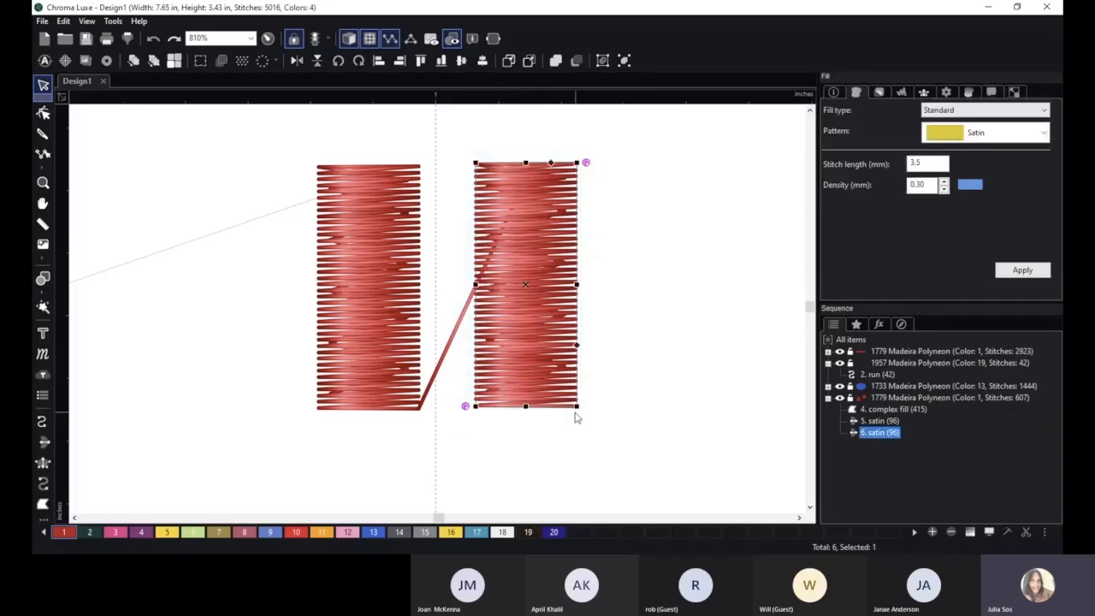
drag(527, 410, 526, 427)
key(Escape)
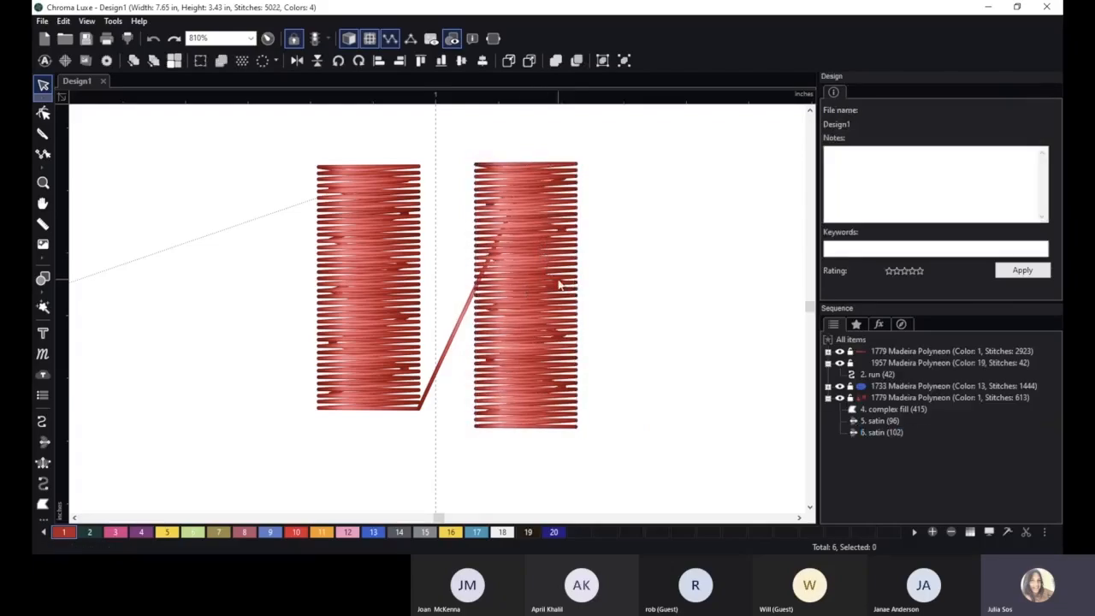
click(560, 286)
drag(584, 294, 478, 287)
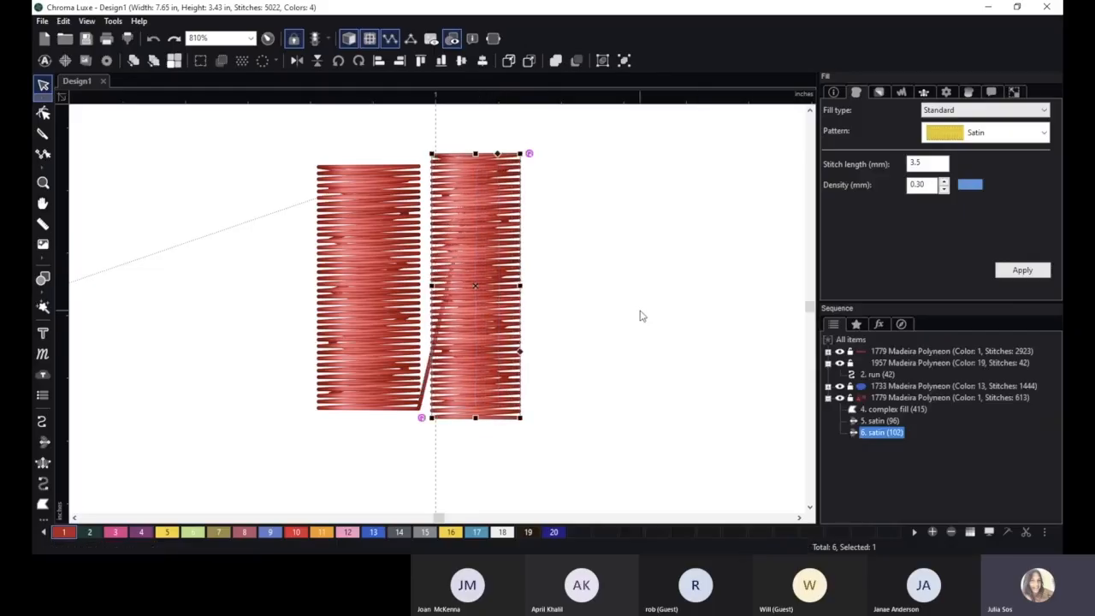
click(641, 313)
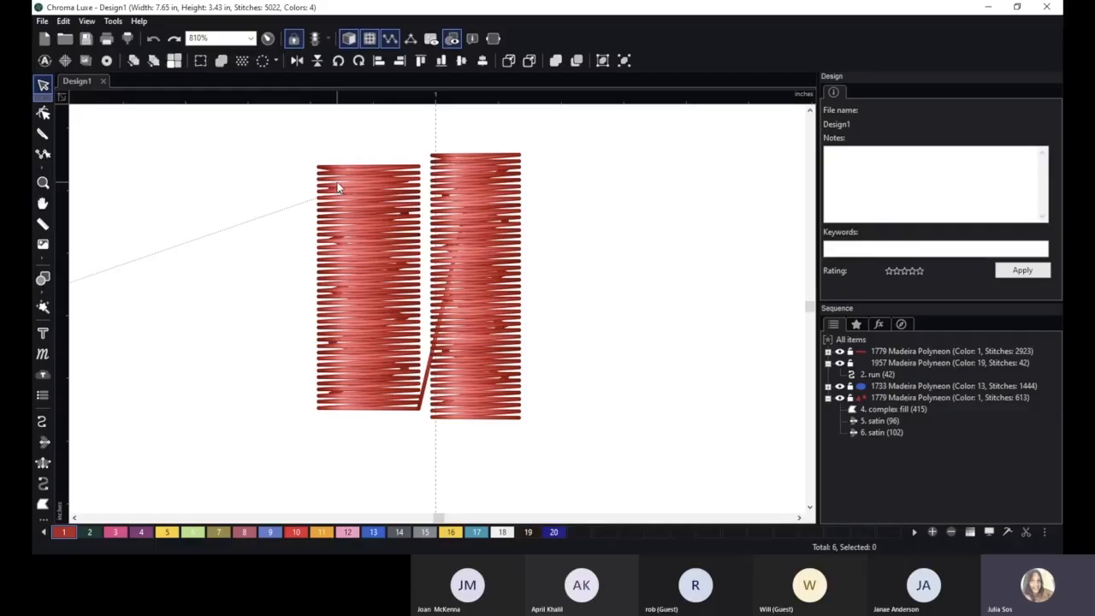
- Stretch the narrower satin column slightly at both its upper and lower ends, and deselect it
click(473, 176)
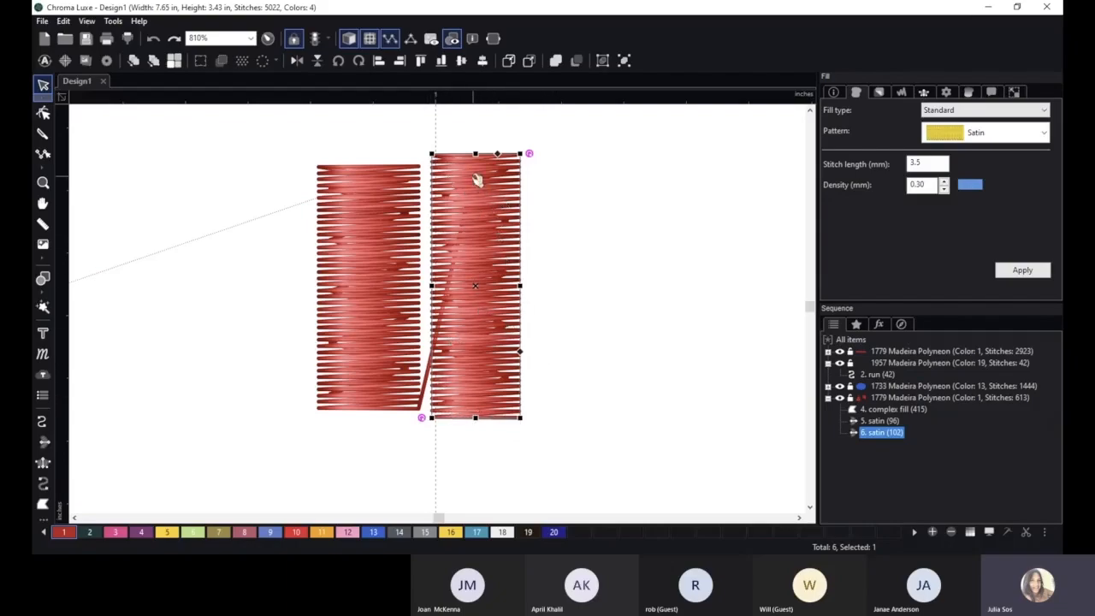
drag(475, 154, 475, 144)
drag(475, 419, 475, 429)
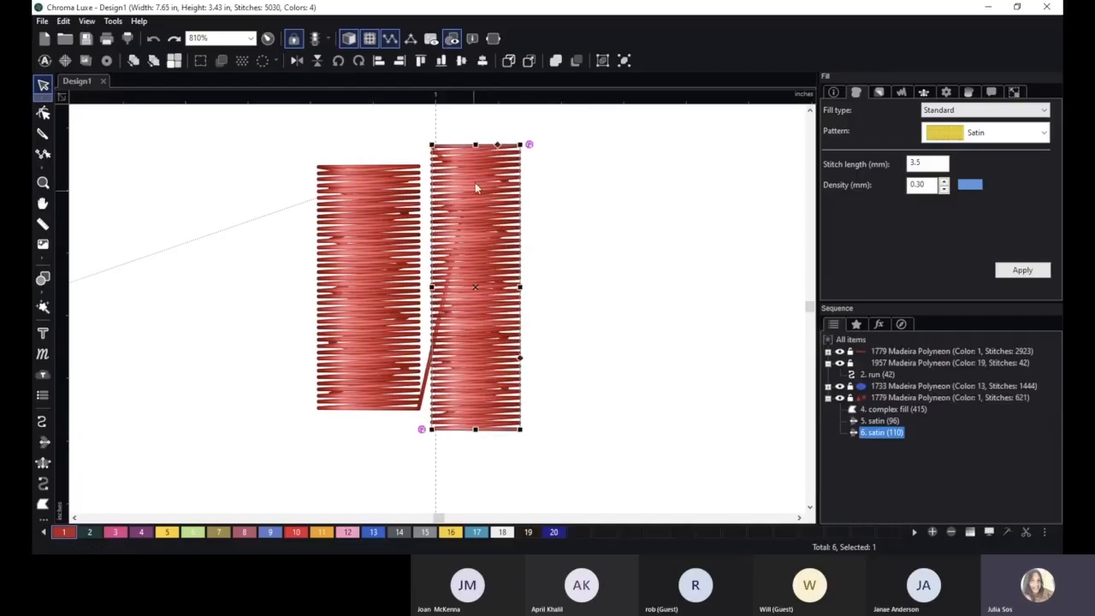
click(619, 429)
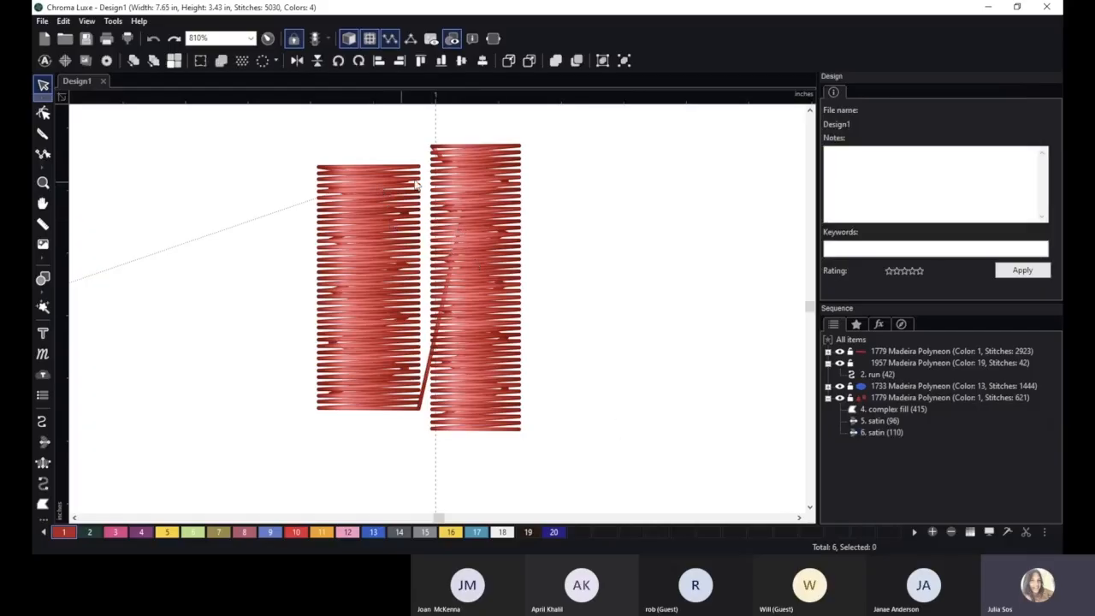
- Apply percentage pull compensation of 130 on both sides to the wider satin column, and shift it slightly away from the narrow one
click(473, 159)
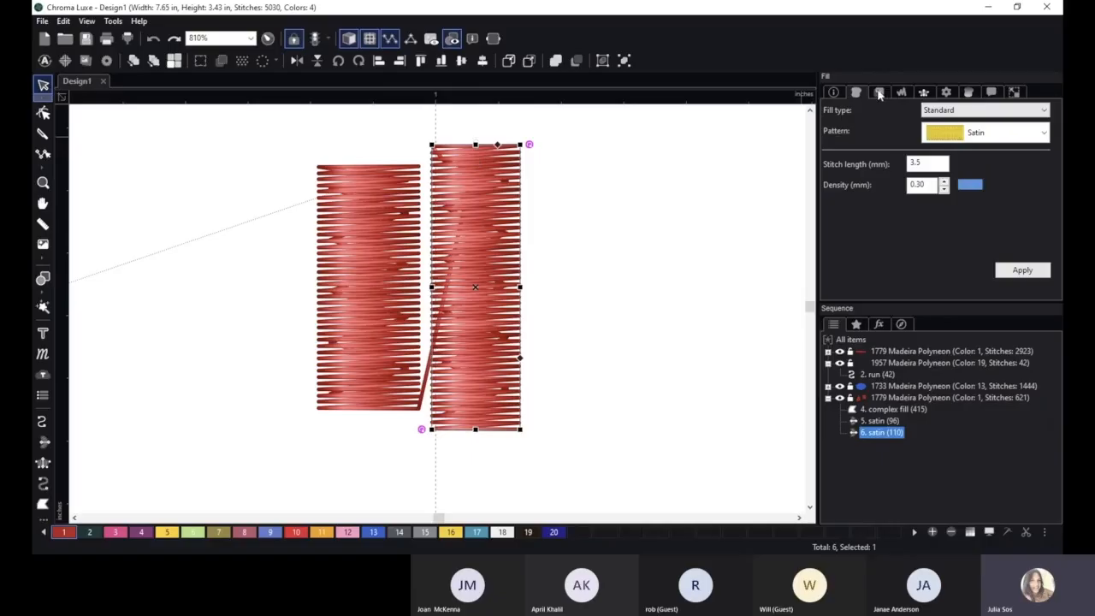
click(904, 94)
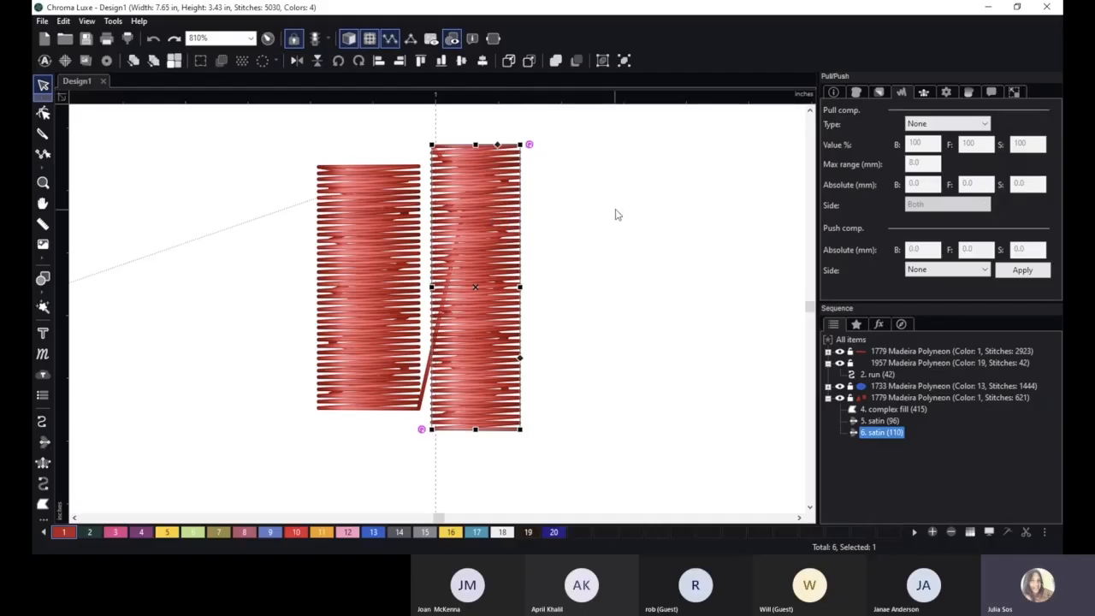
click(379, 169)
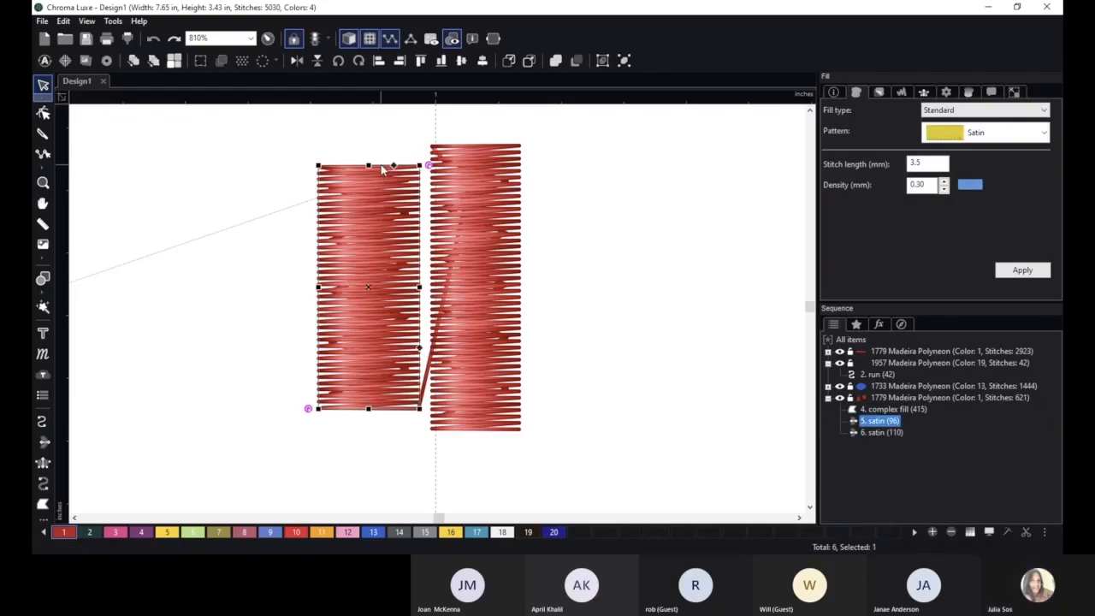
click(902, 93)
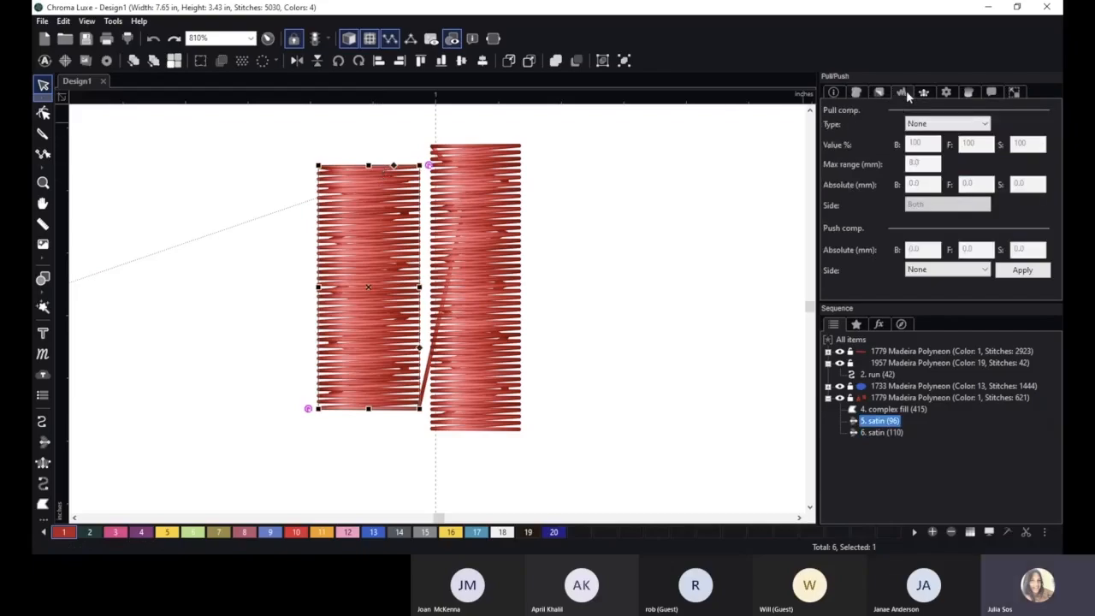
click(939, 126)
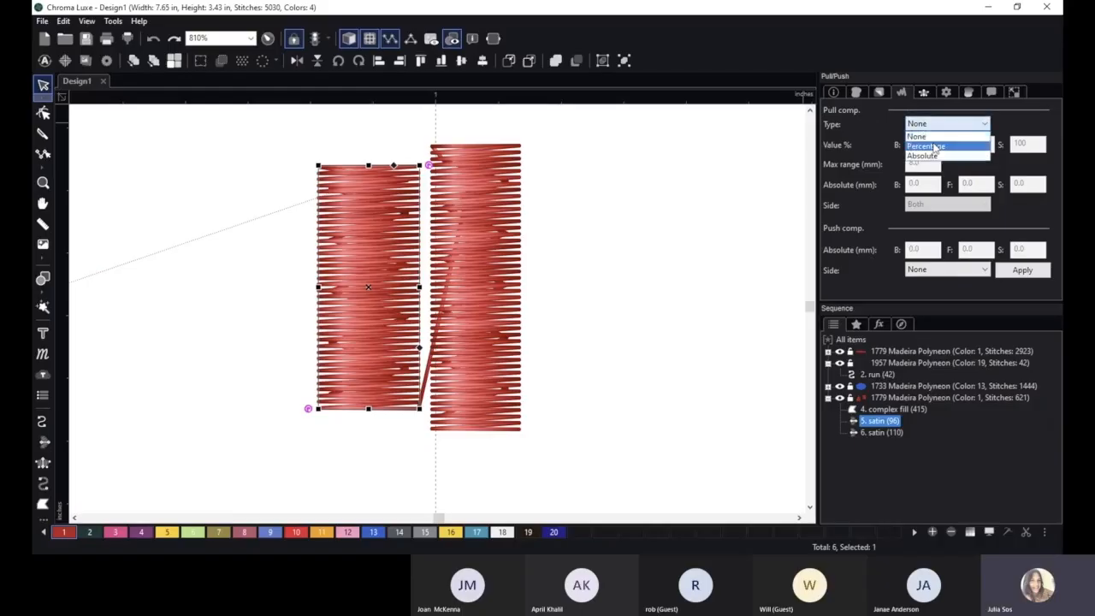
click(936, 148)
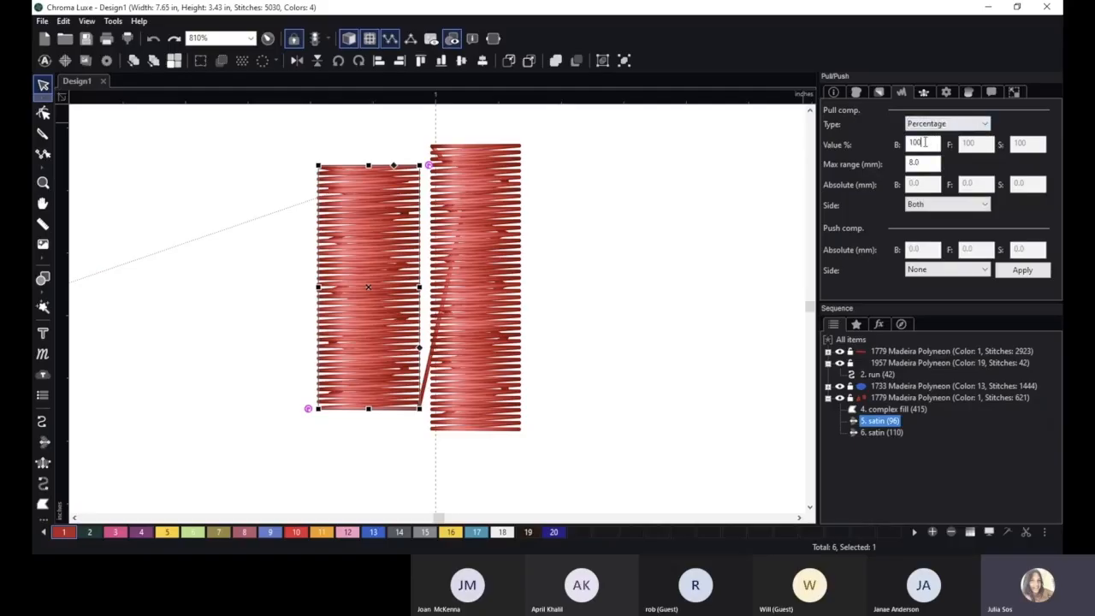
drag(924, 143, 912, 143)
click(1022, 270)
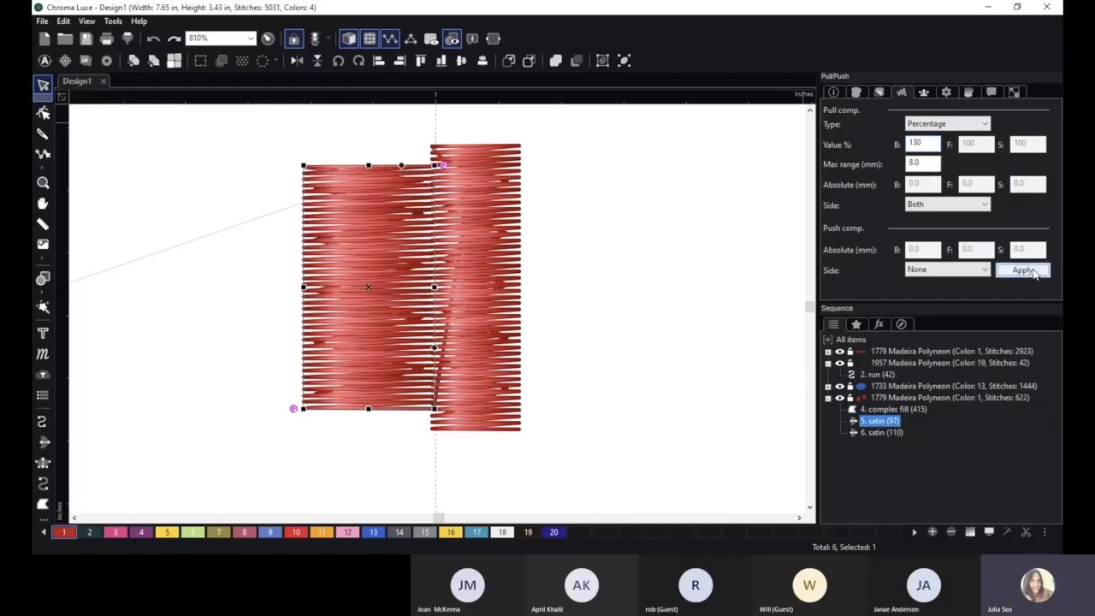
drag(373, 289, 354, 288)
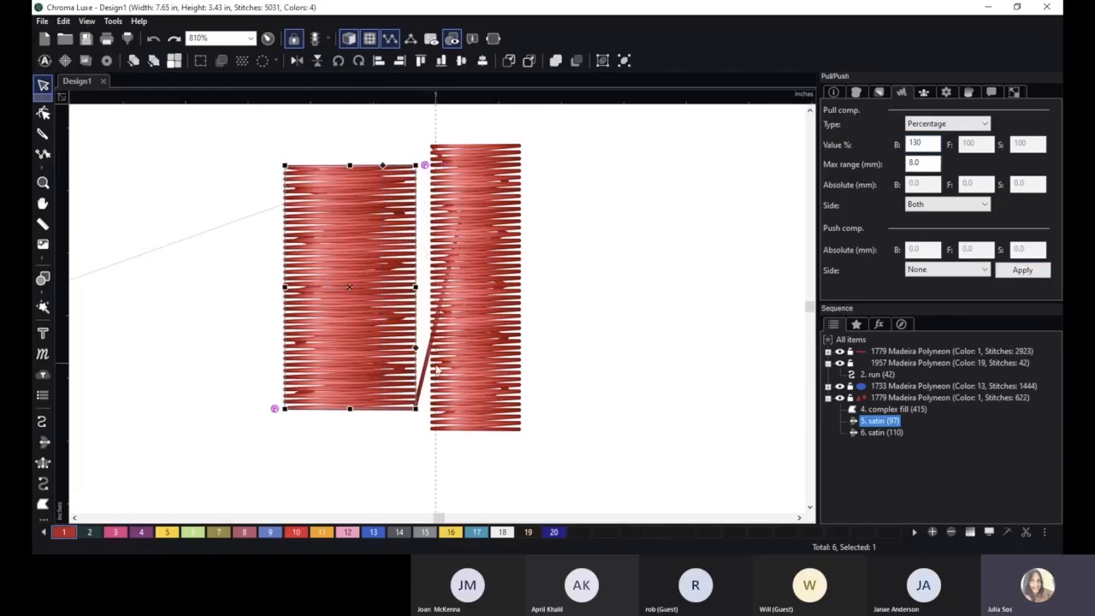
- Switch the wider column's pull compensation to Absolute, apply 1.0 mm, and keep the side set to Both
click(939, 125)
click(939, 156)
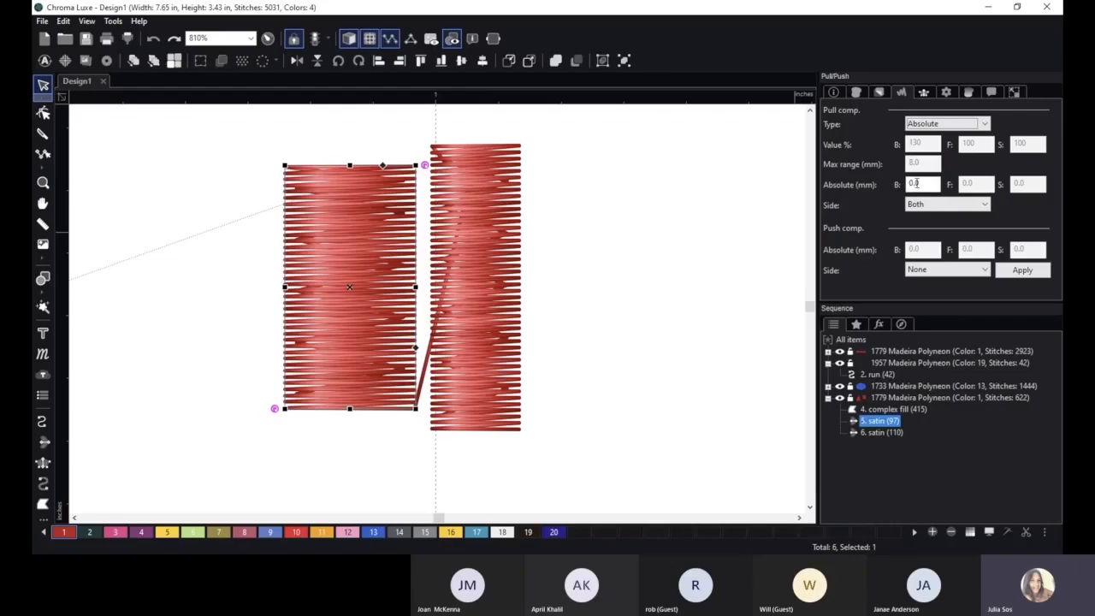
click(920, 184)
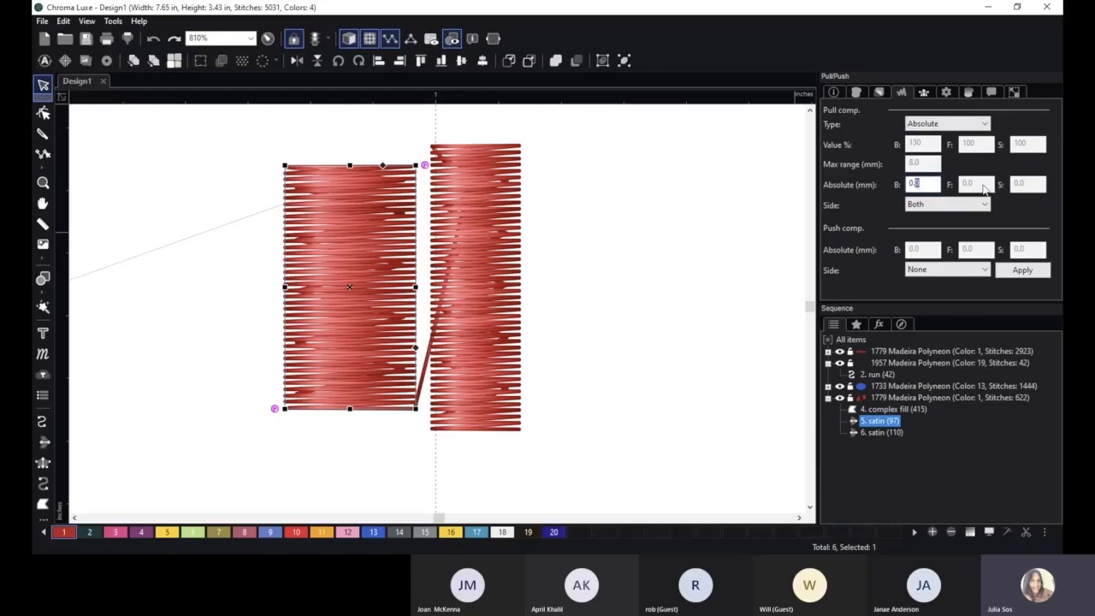
text(3)
drag(919, 183, 907, 183)
text(1)
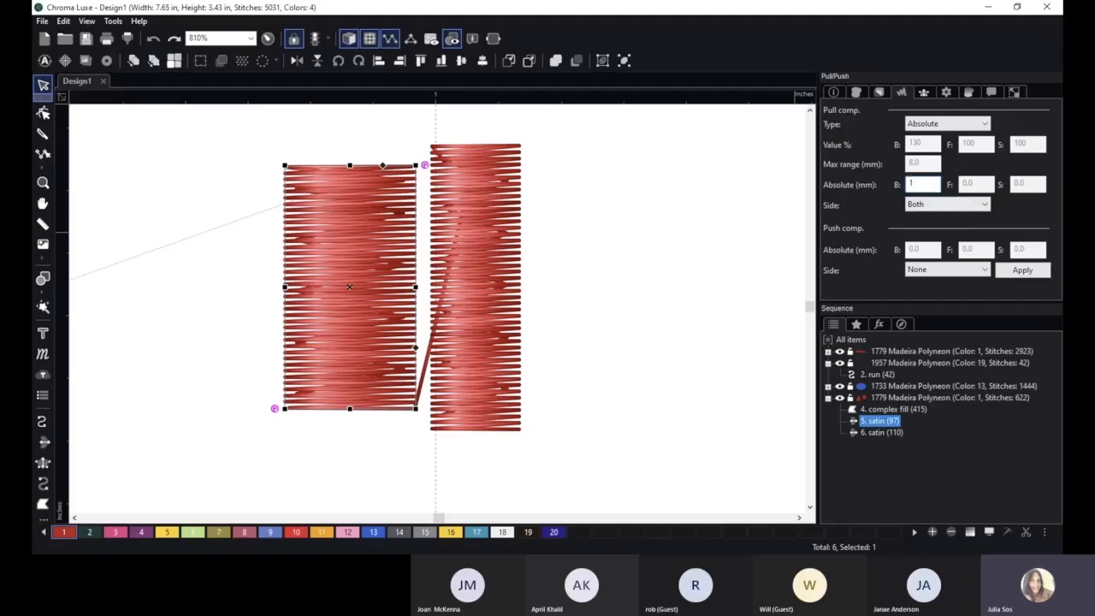
click(1022, 270)
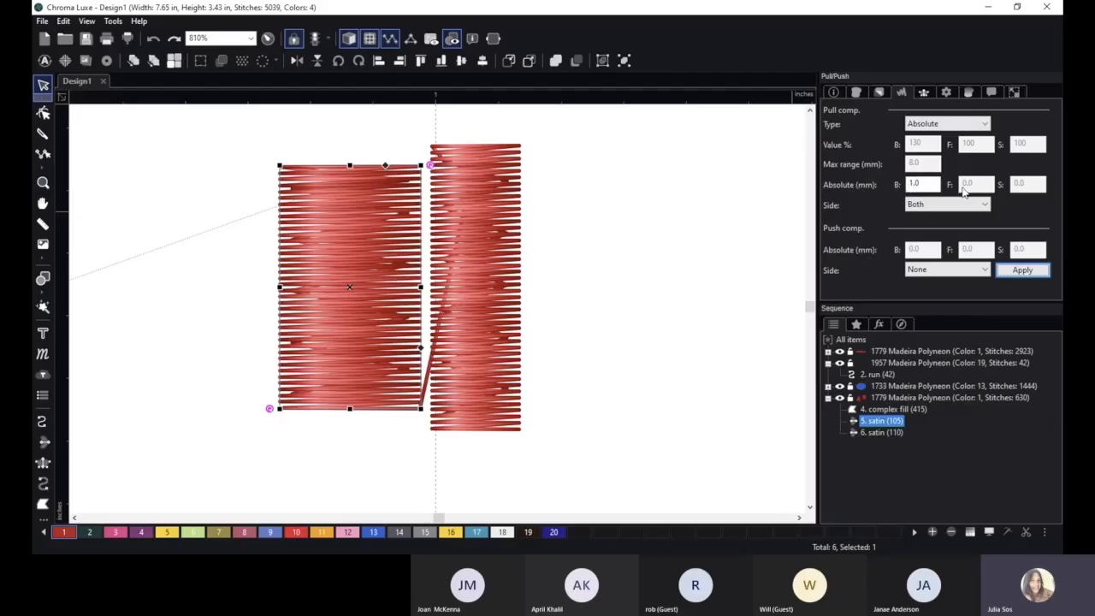
click(936, 207)
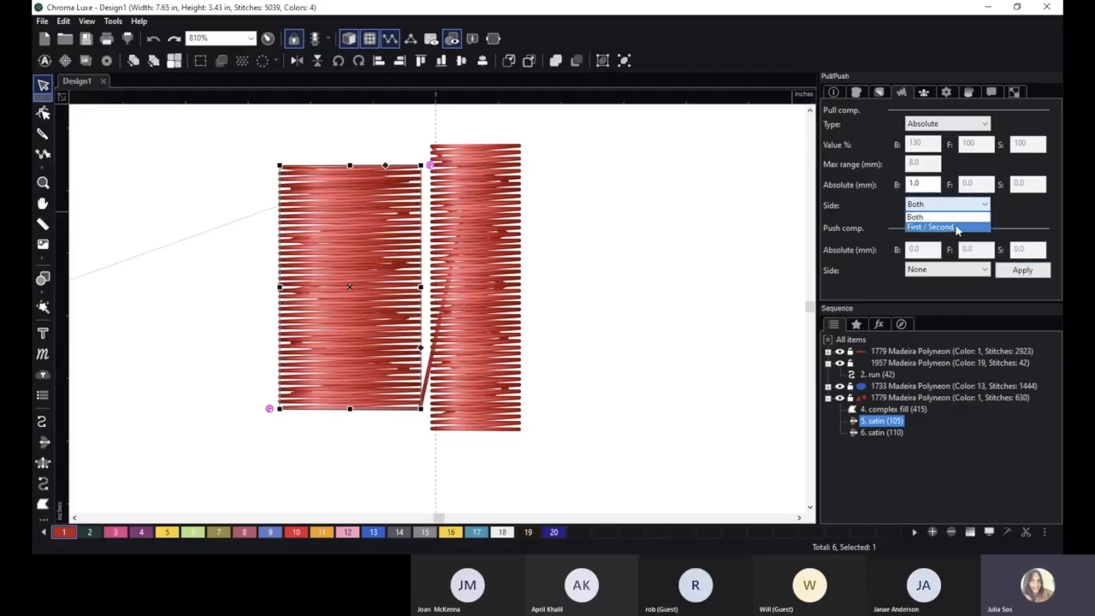
click(947, 219)
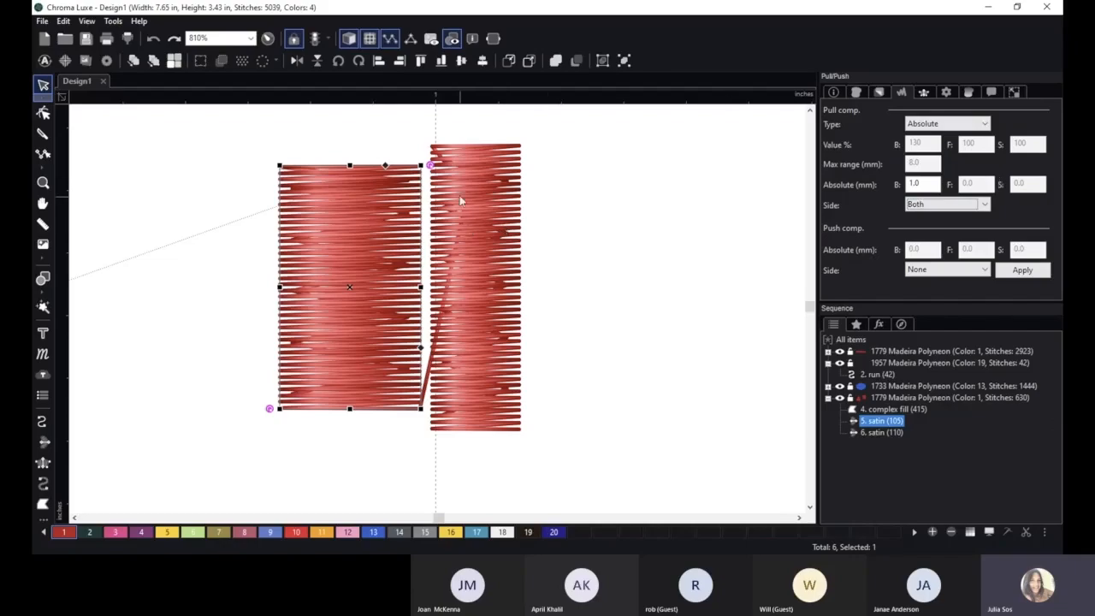
- Apply percentage pull compensation of 150 to the wider satin column and move it farther away from the narrow column
click(952, 127)
click(928, 146)
double_click(916, 144)
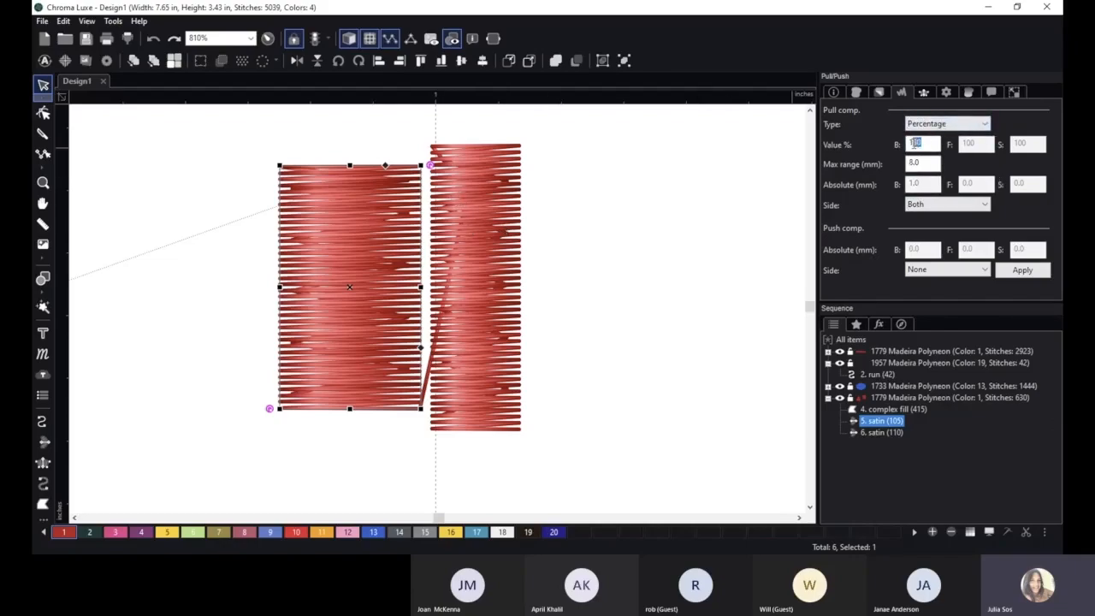
text(15)
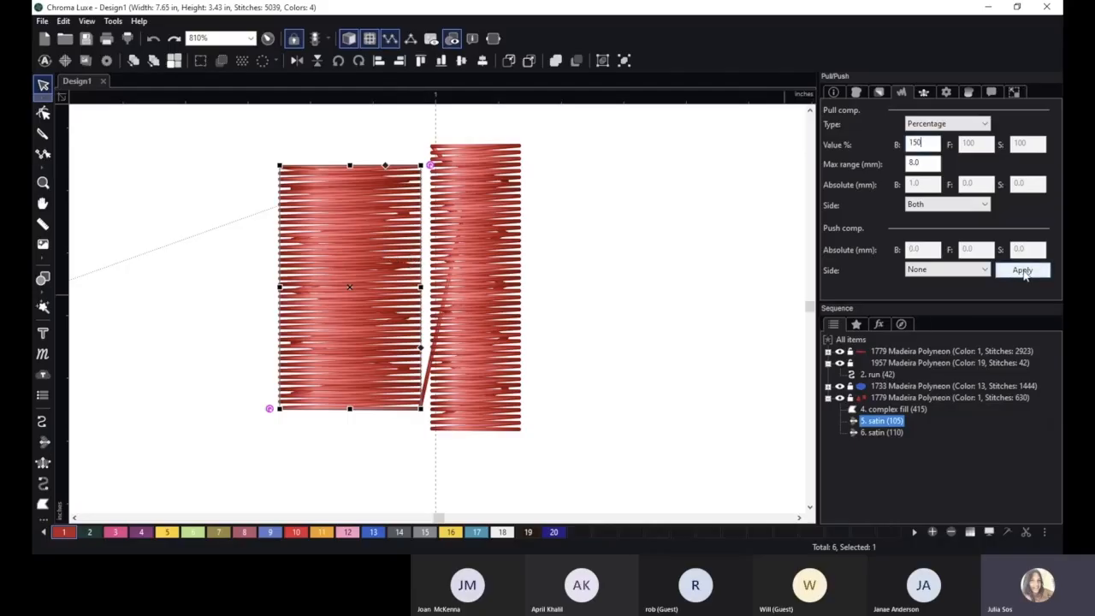
click(1023, 270)
drag(349, 288, 320, 288)
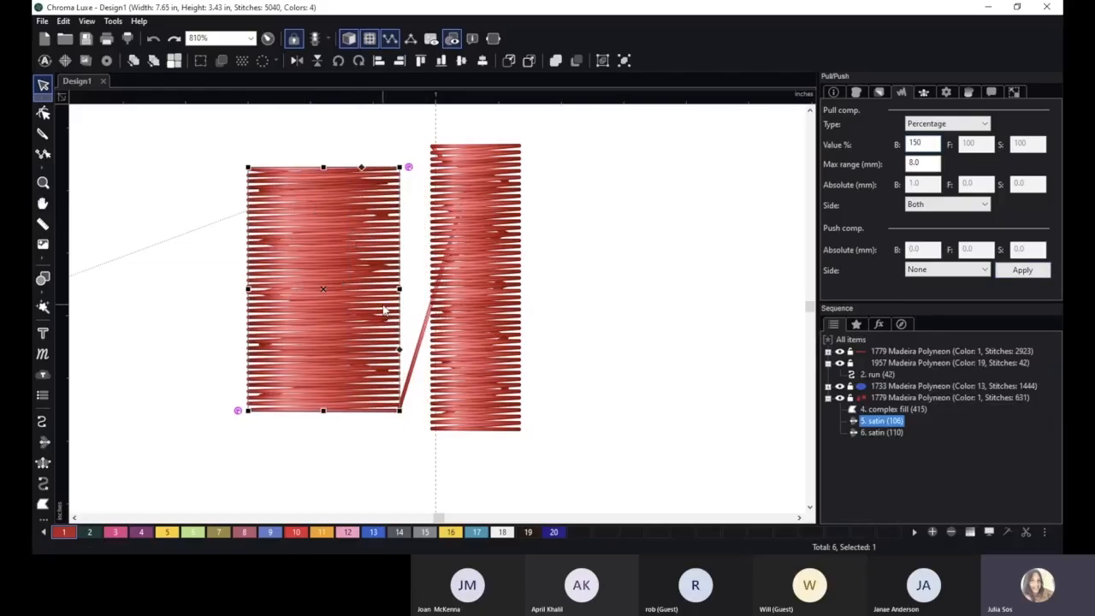
- Apply absolute push compensation of 0.5 mm on both sides to the narrow satin column
click(481, 162)
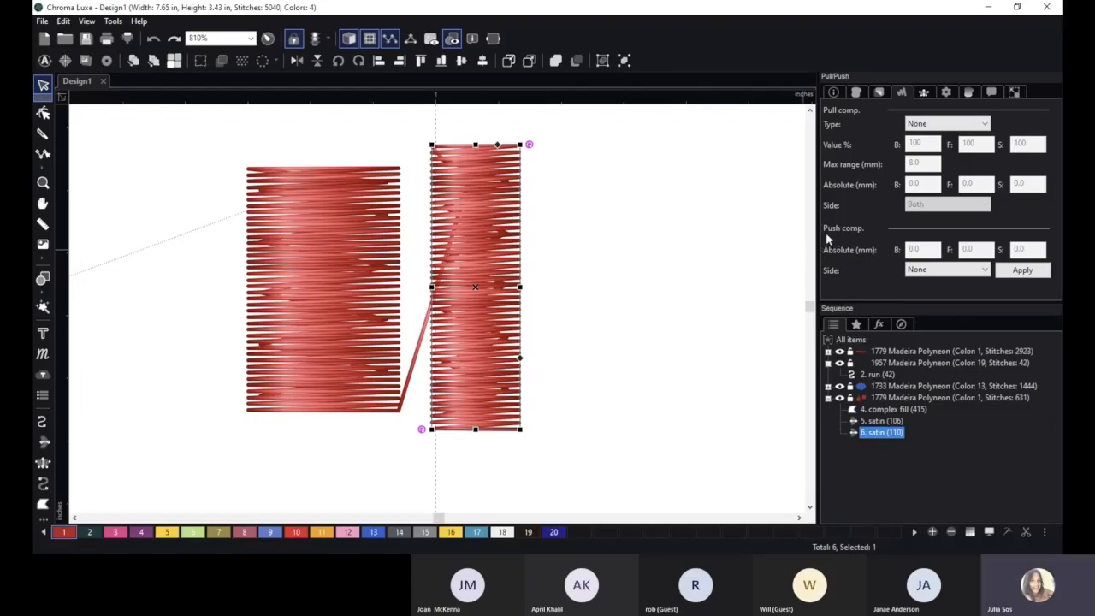
click(930, 250)
click(926, 267)
click(929, 289)
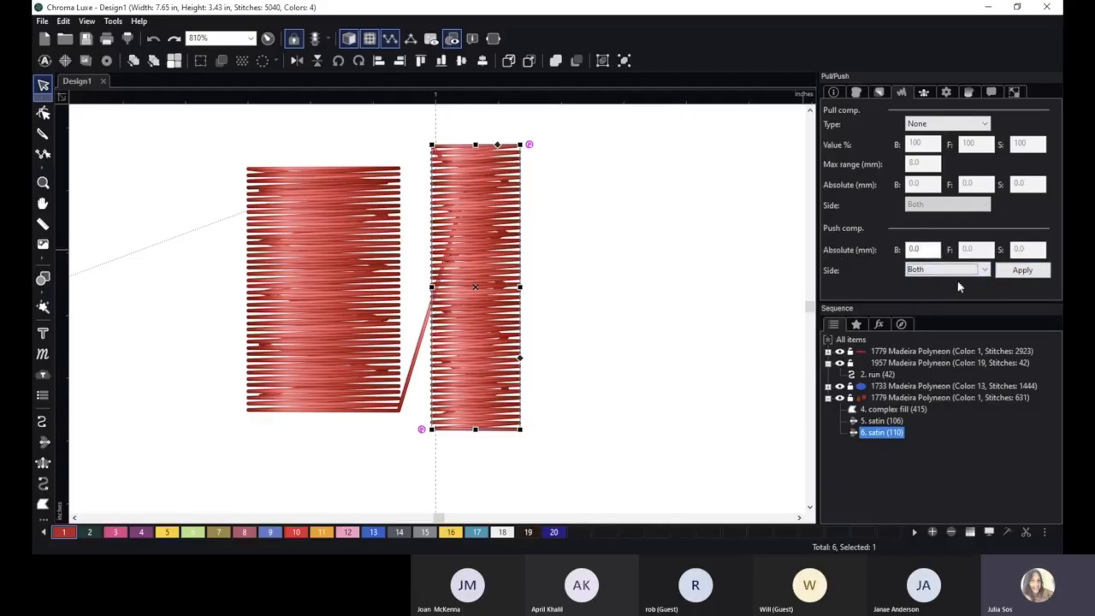
click(1019, 276)
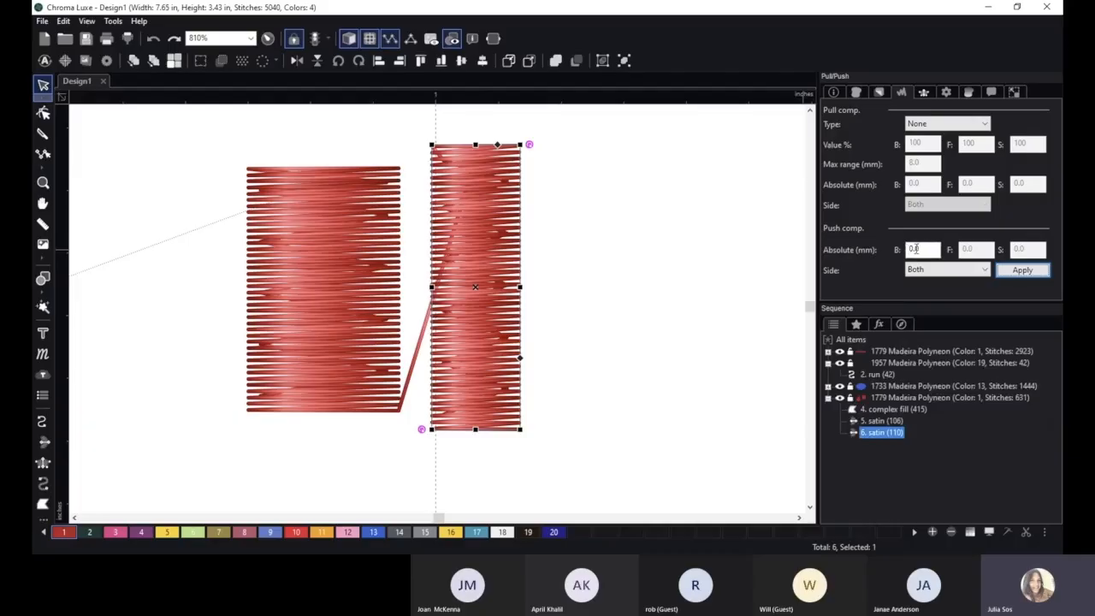
click(918, 249)
click(1022, 270)
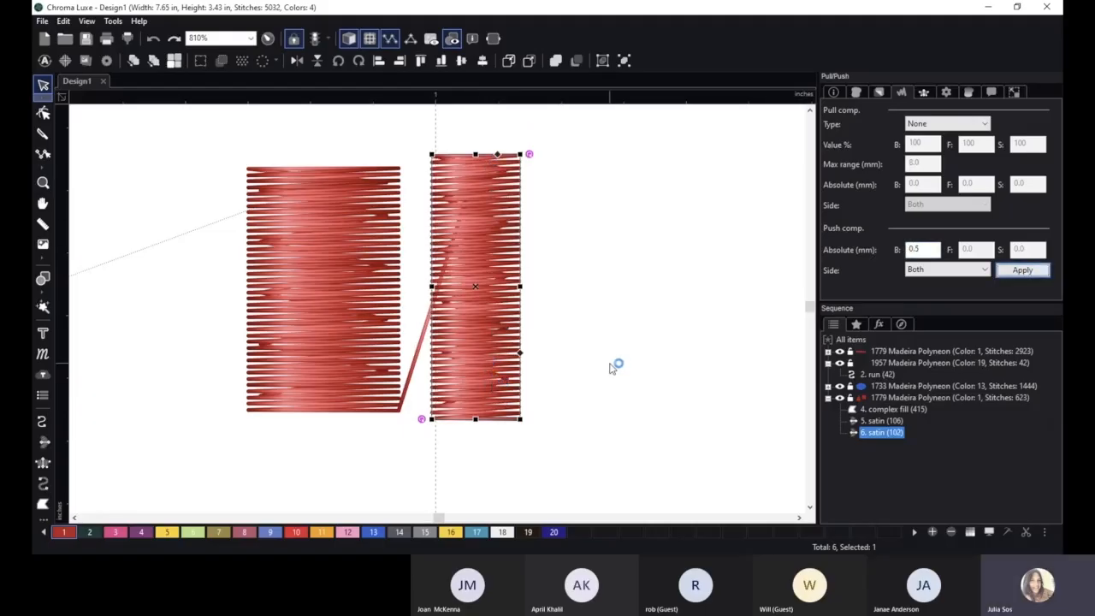
- Set the narrow satin column's push compensation to 1.0 mm, then reselect the column to review its pull/push settings
drag(932, 249, 906, 249)
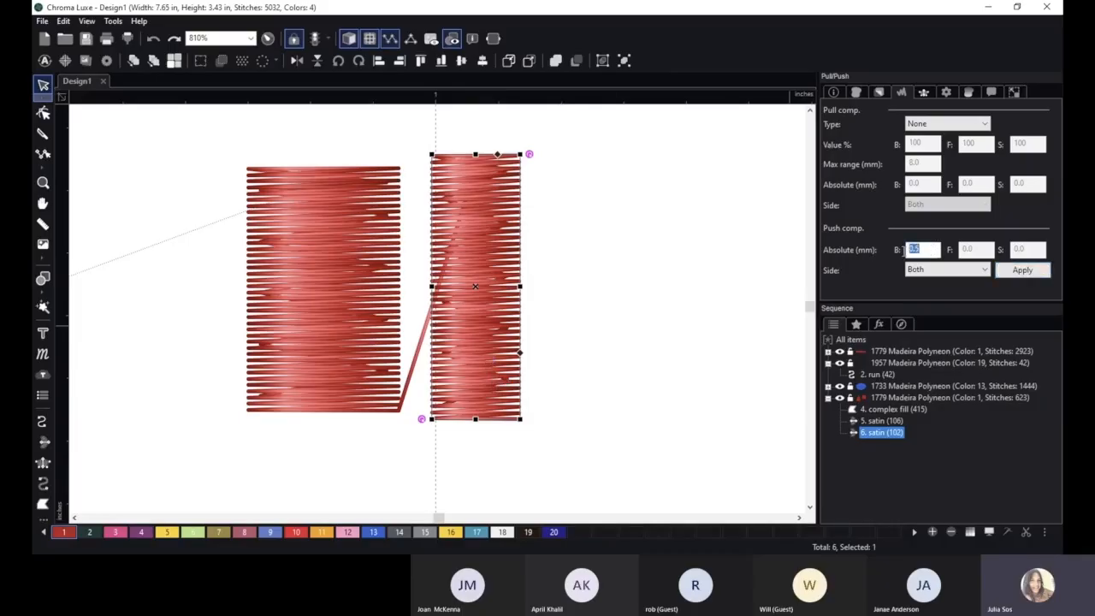
text(1)
click(1023, 272)
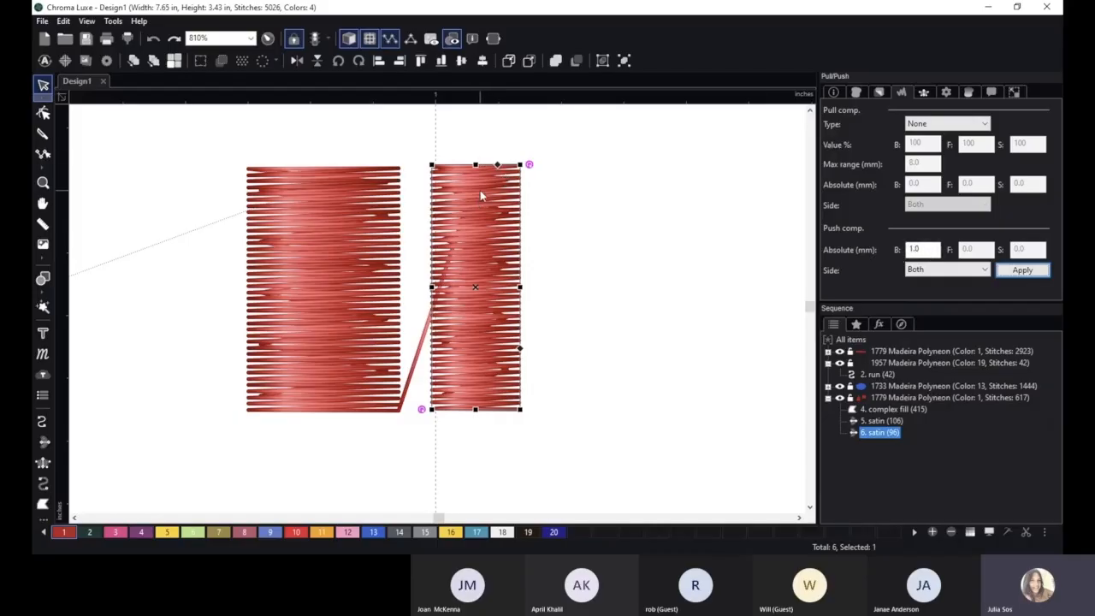
click(729, 255)
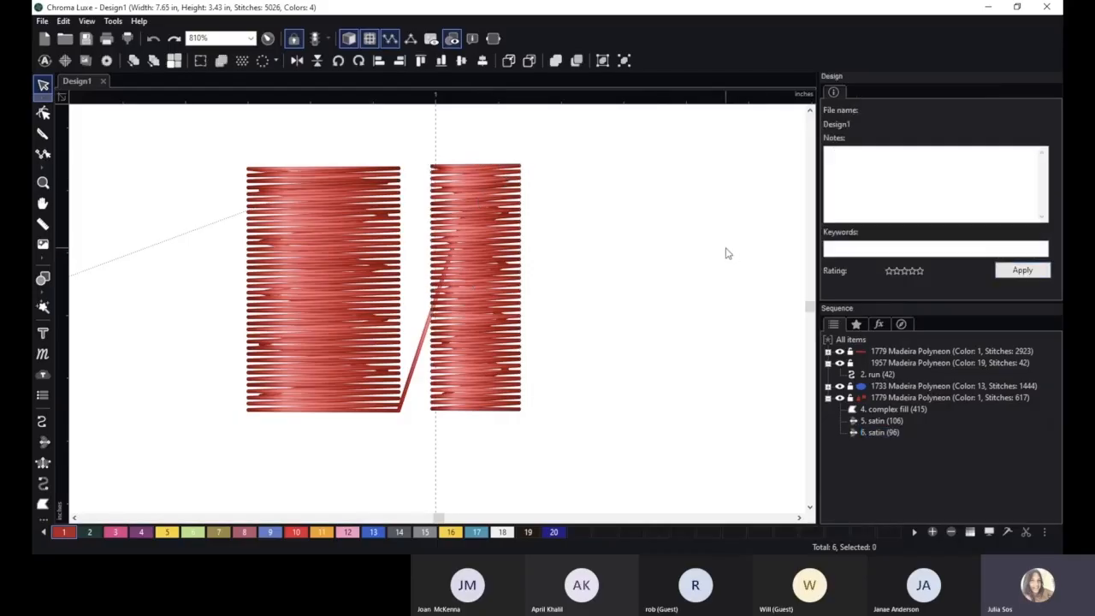
click(477, 201)
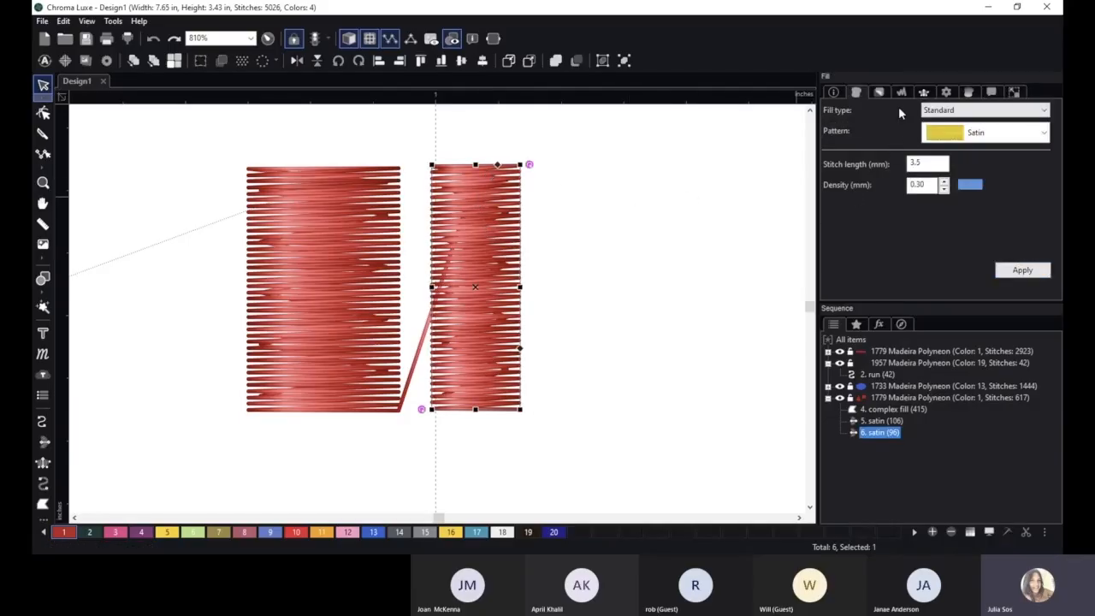
click(901, 92)
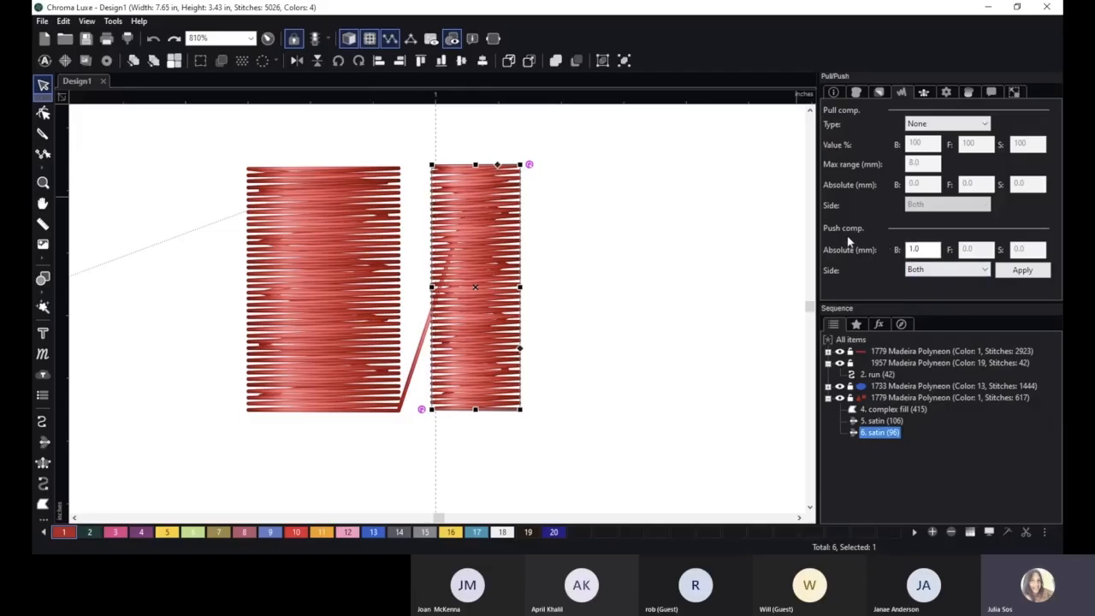
- Draw a third classic satin column about 0.15 in wide to the right of the narrow column, matching its height
click(43, 462)
click(597, 167)
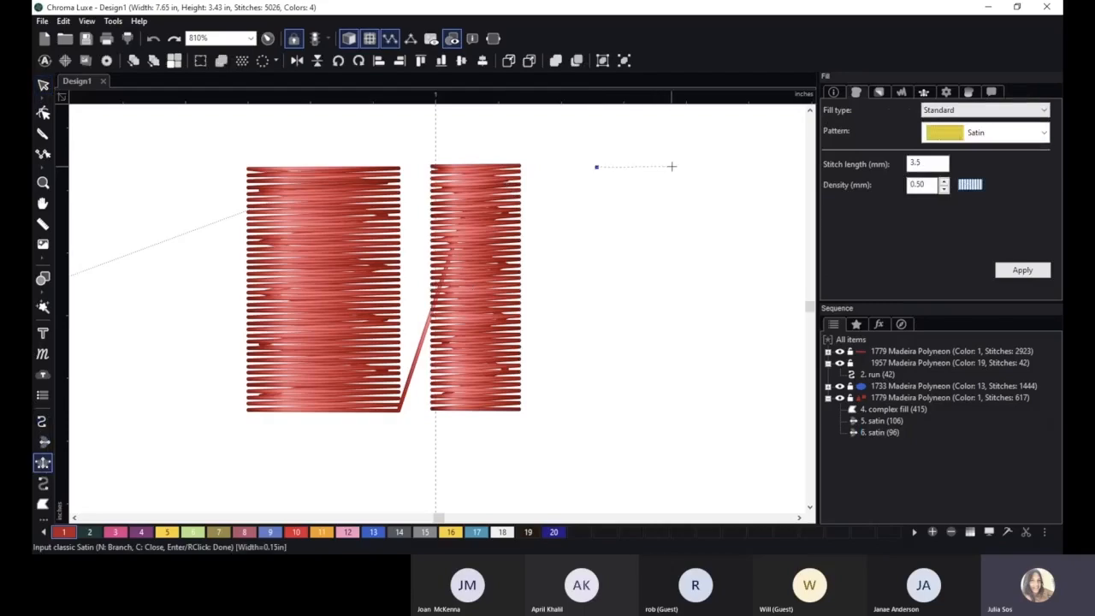
click(675, 166)
click(599, 403)
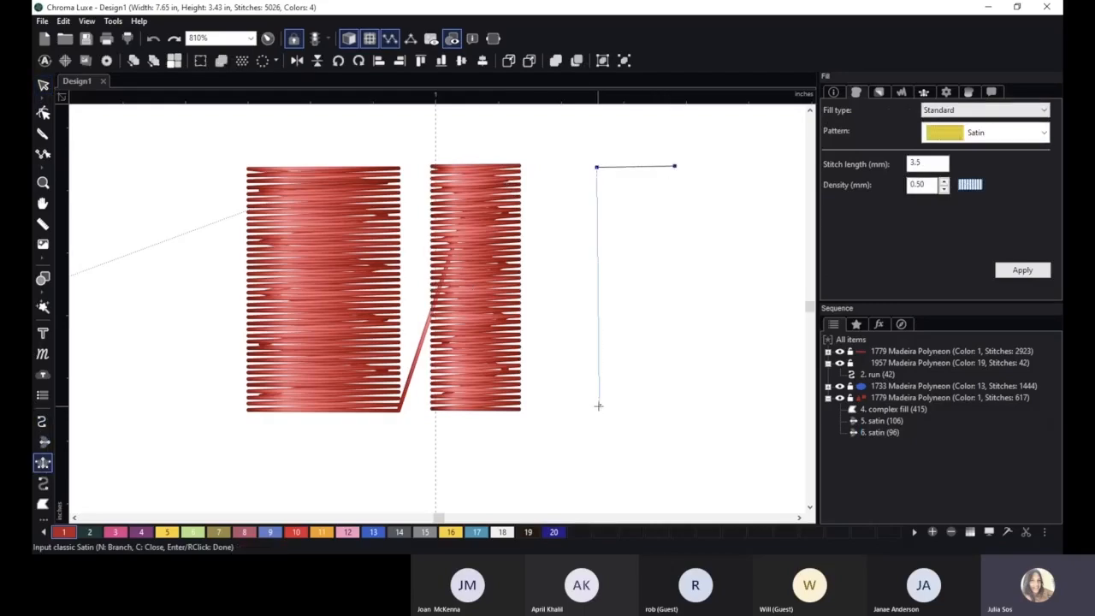
click(682, 407)
right_click(682, 407)
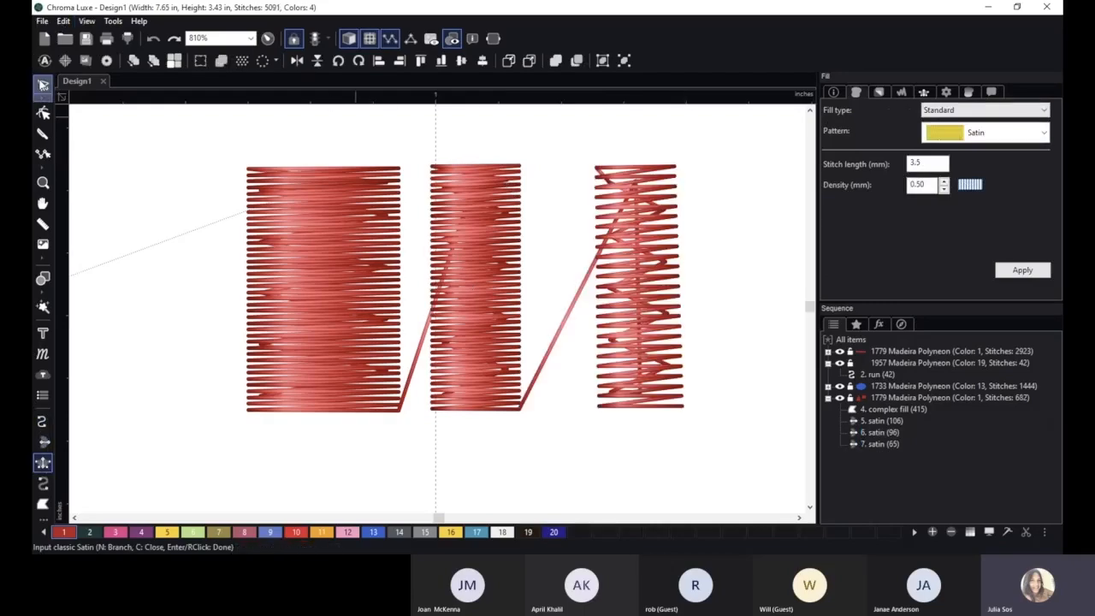
- Apply the standard Pullover style to the third satin column and show its pull/push settings
click(42, 85)
click(622, 232)
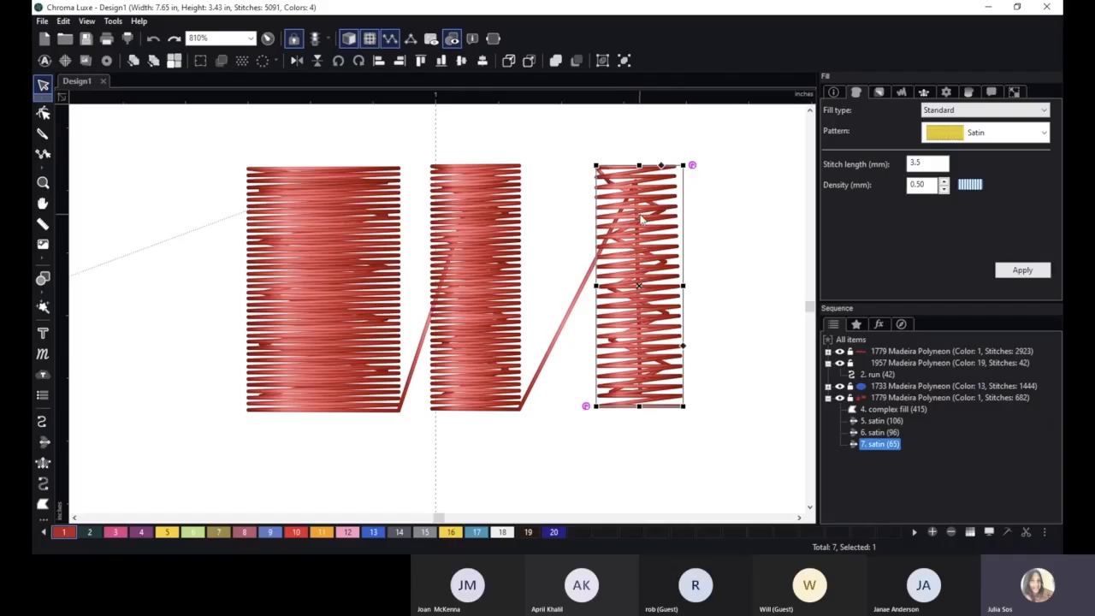
right_click(638, 283)
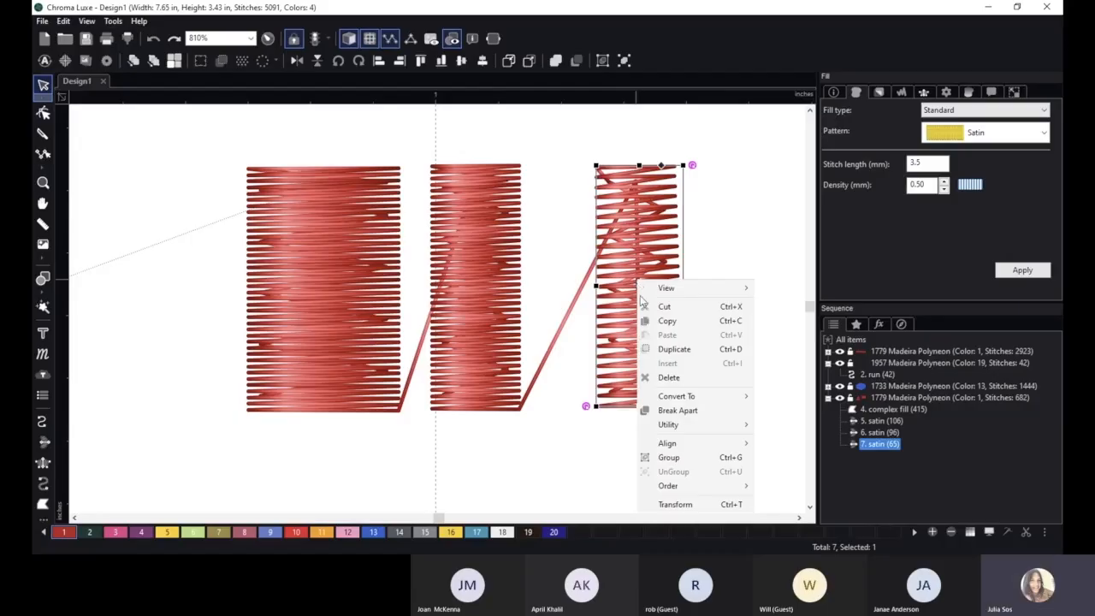
mouse_move(679, 429)
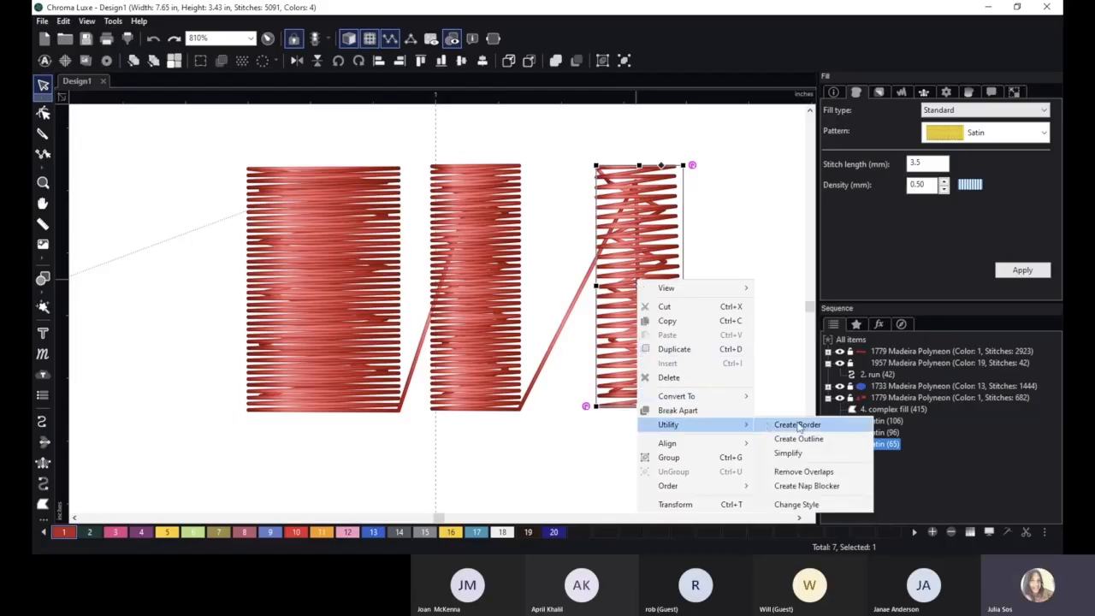
click(812, 505)
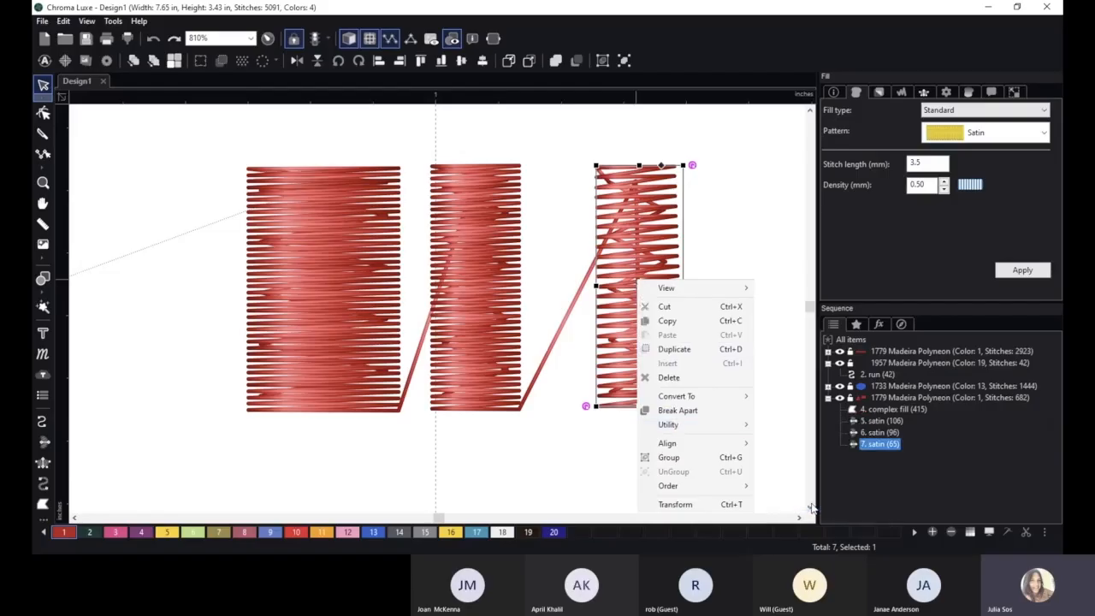
click(574, 259)
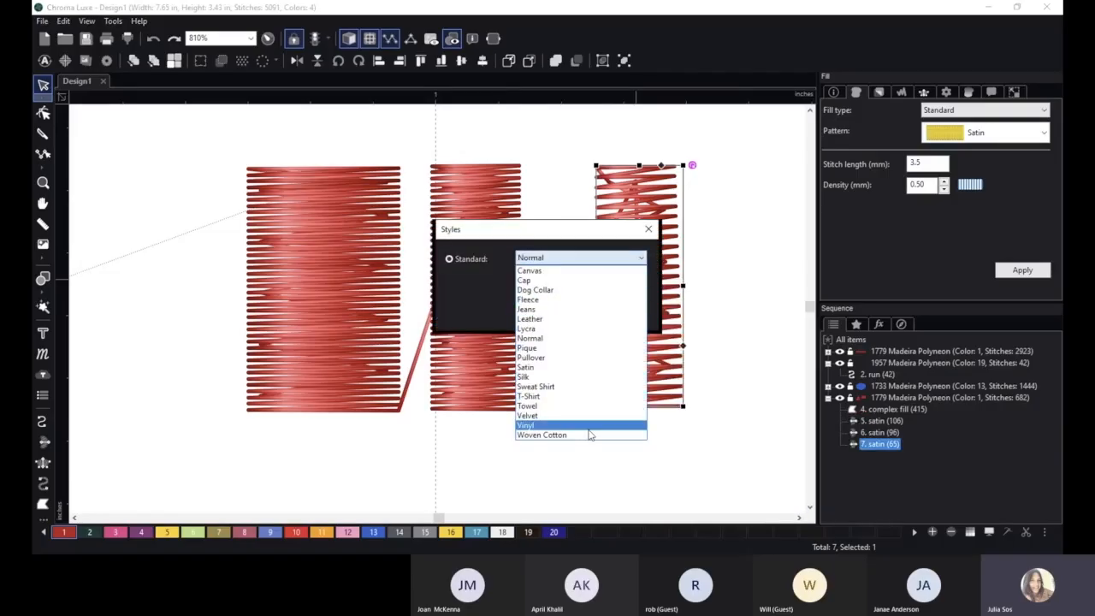
click(539, 358)
click(547, 315)
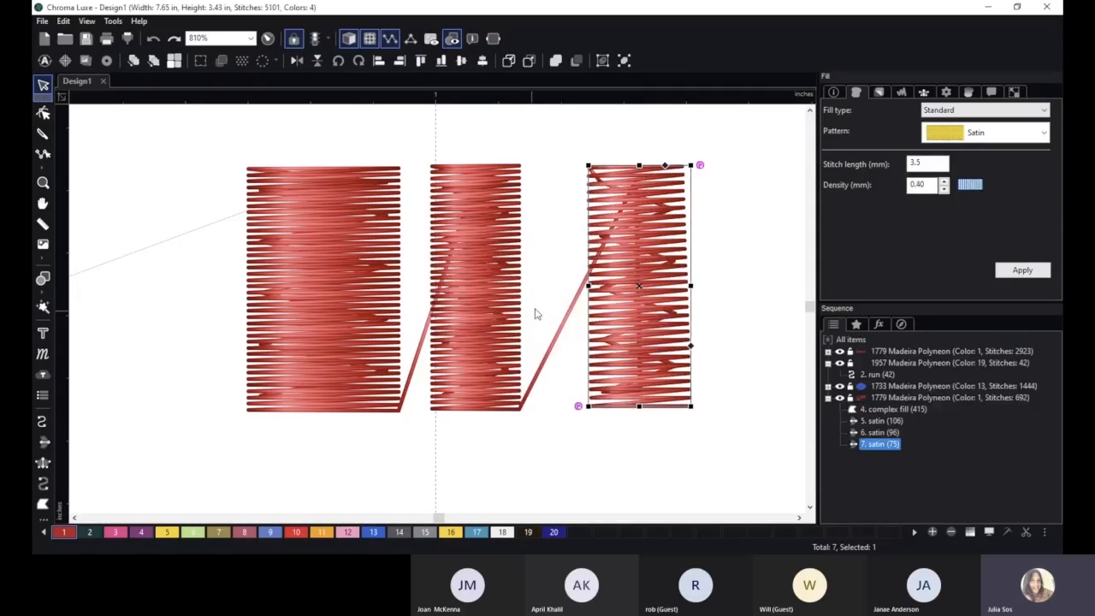
click(901, 92)
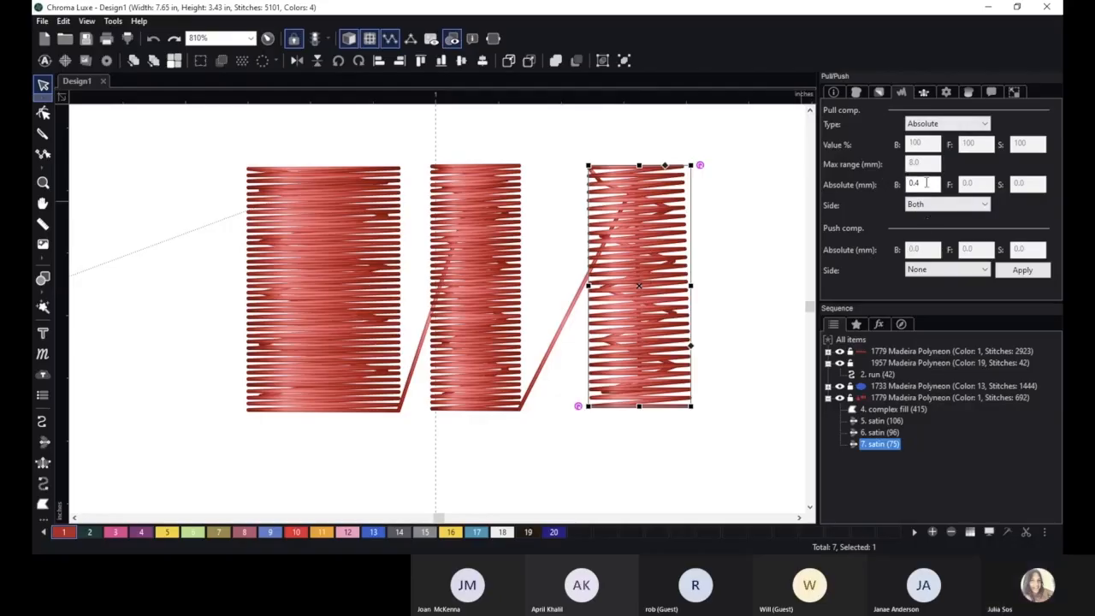
- Change the third satin column's standard style to Leather
right_click(640, 283)
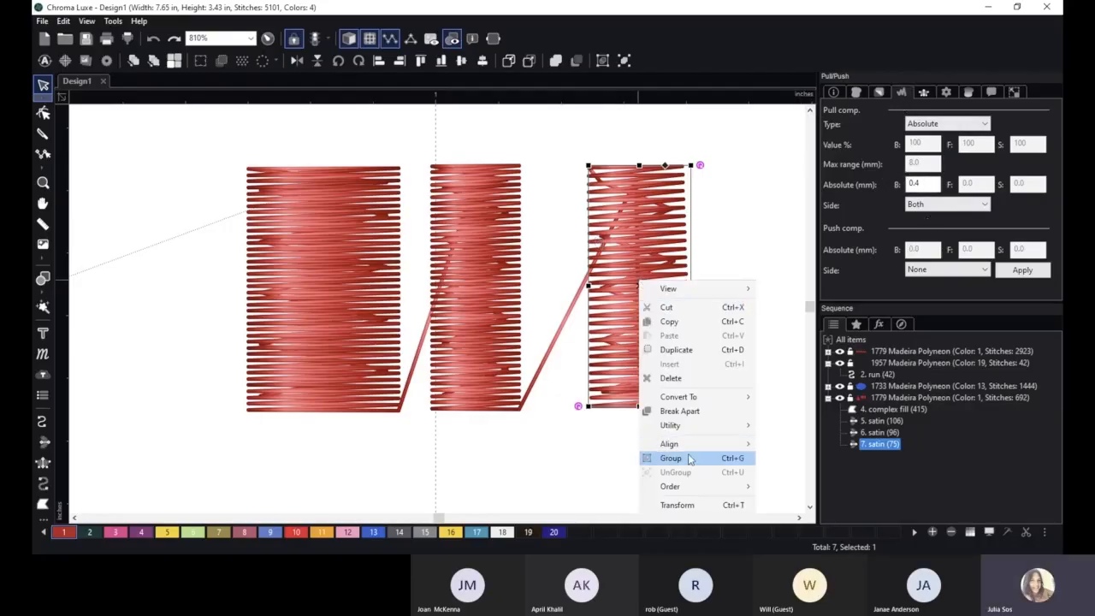
mouse_move(691, 426)
click(799, 504)
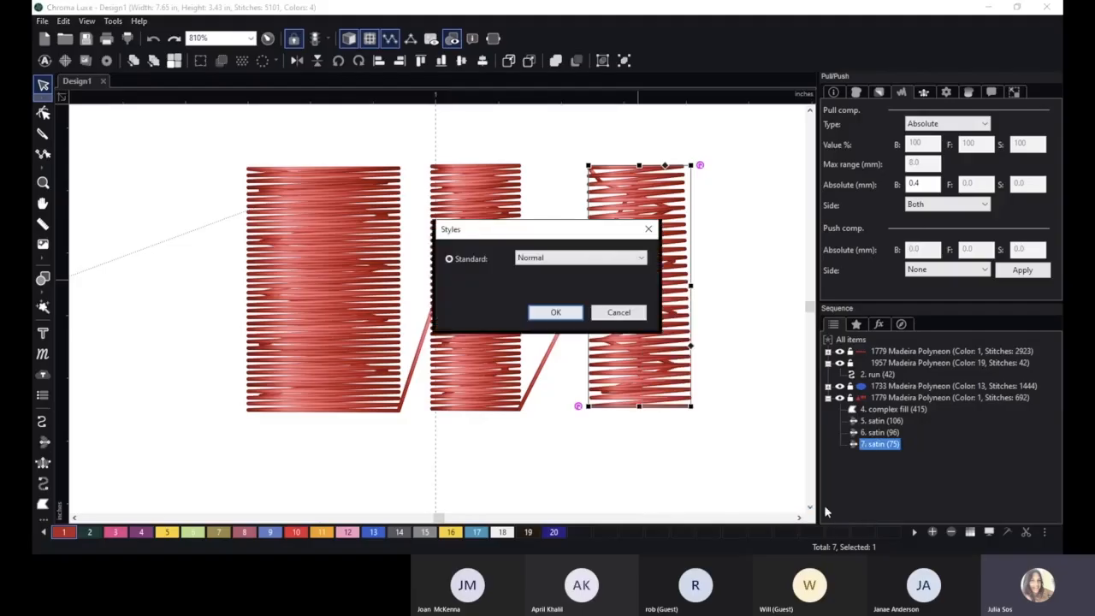
click(588, 258)
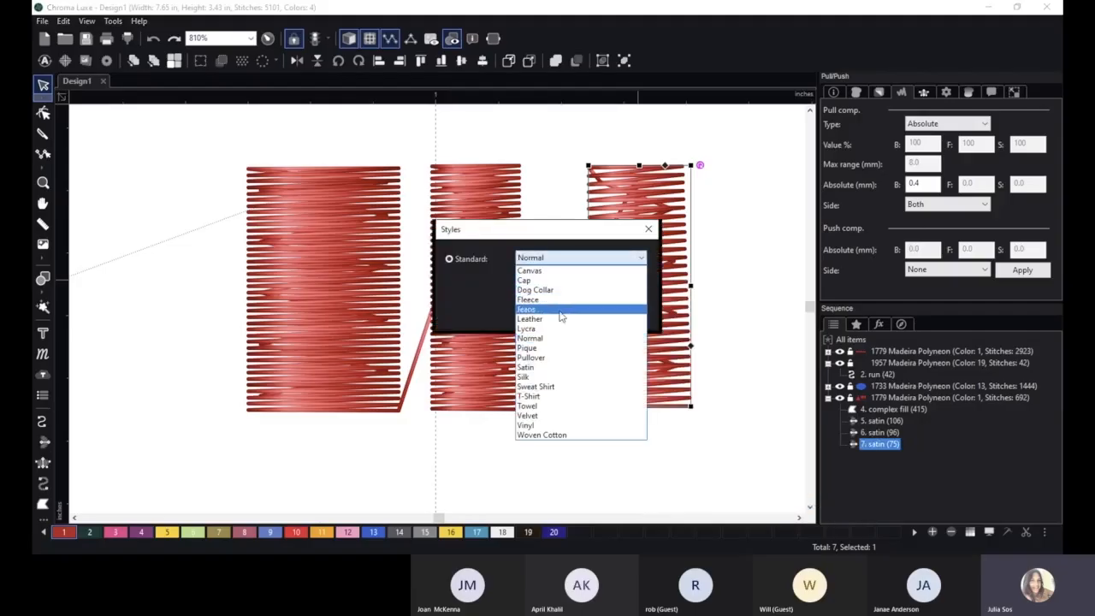
click(562, 323)
click(558, 312)
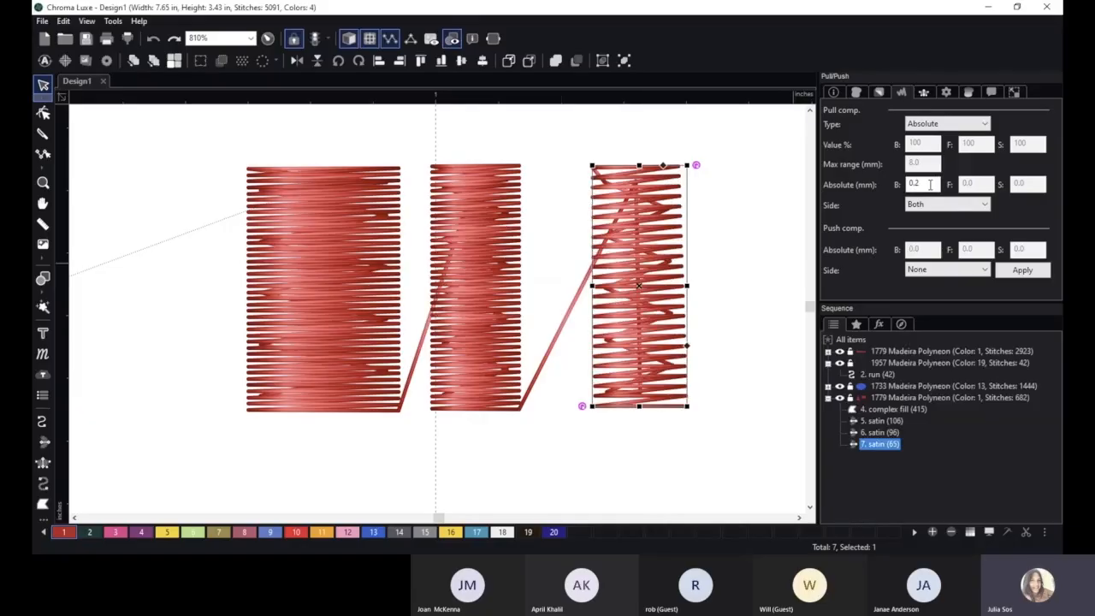
- Replace the Leather style on the third satin column with another standard fabric style
right_click(642, 283)
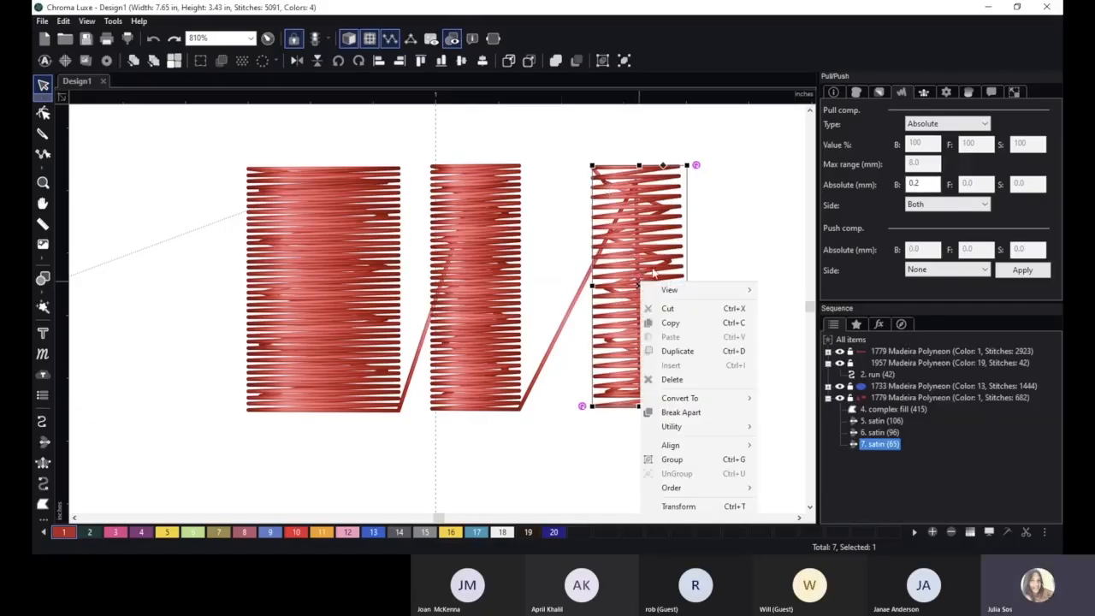
mouse_move(721, 434)
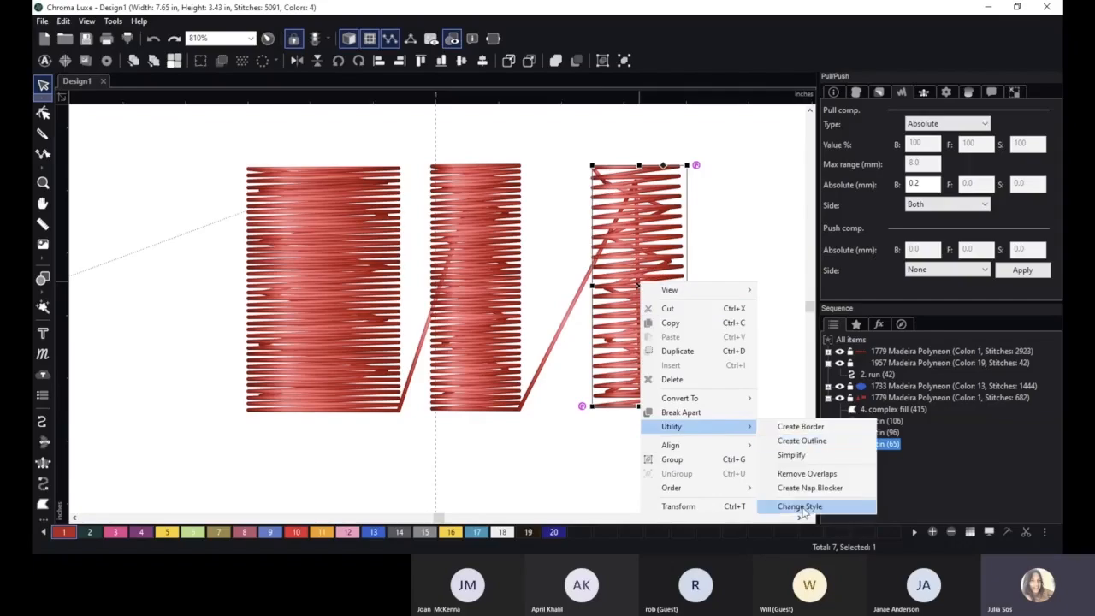
click(805, 503)
click(553, 261)
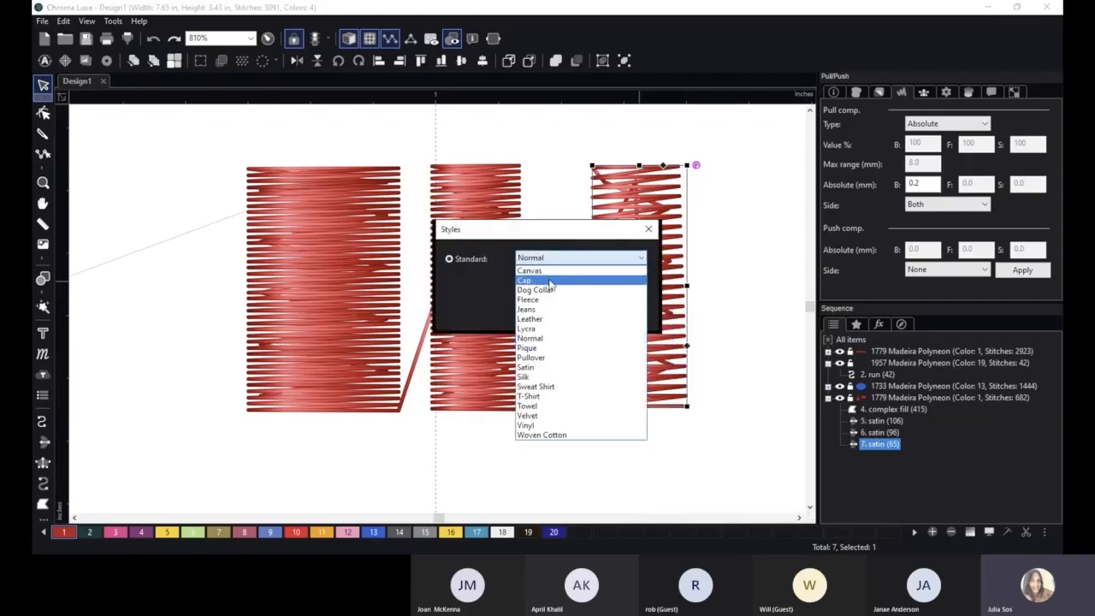
click(551, 313)
click(555, 313)
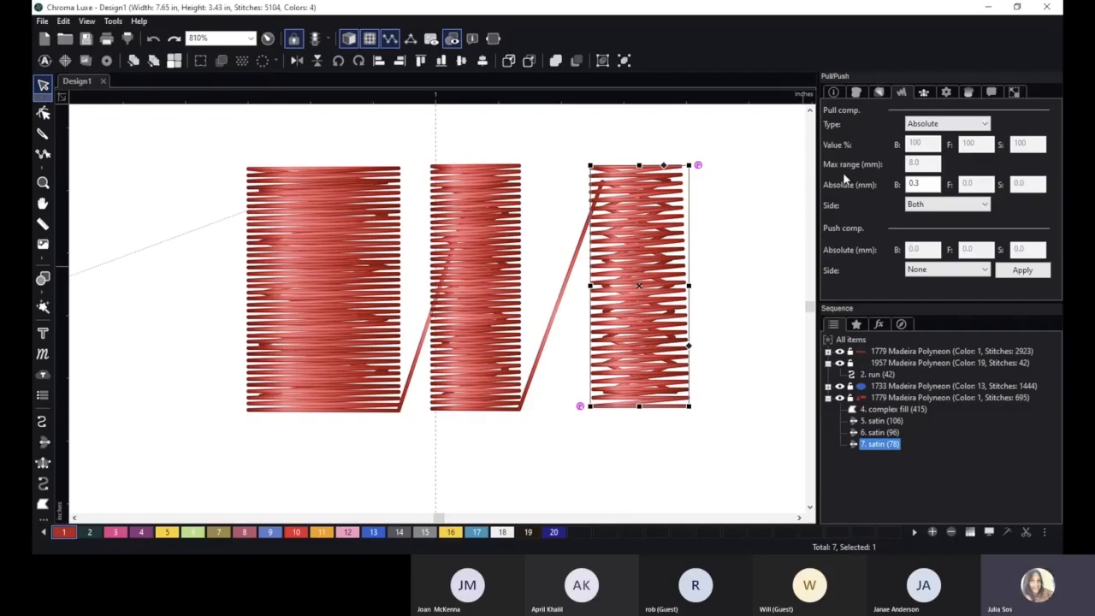
- Apply 5.0 mm absolute pull compensation to the third satin column and move it clear of the narrow column
double_click(917, 183)
text(9)
click(1022, 269)
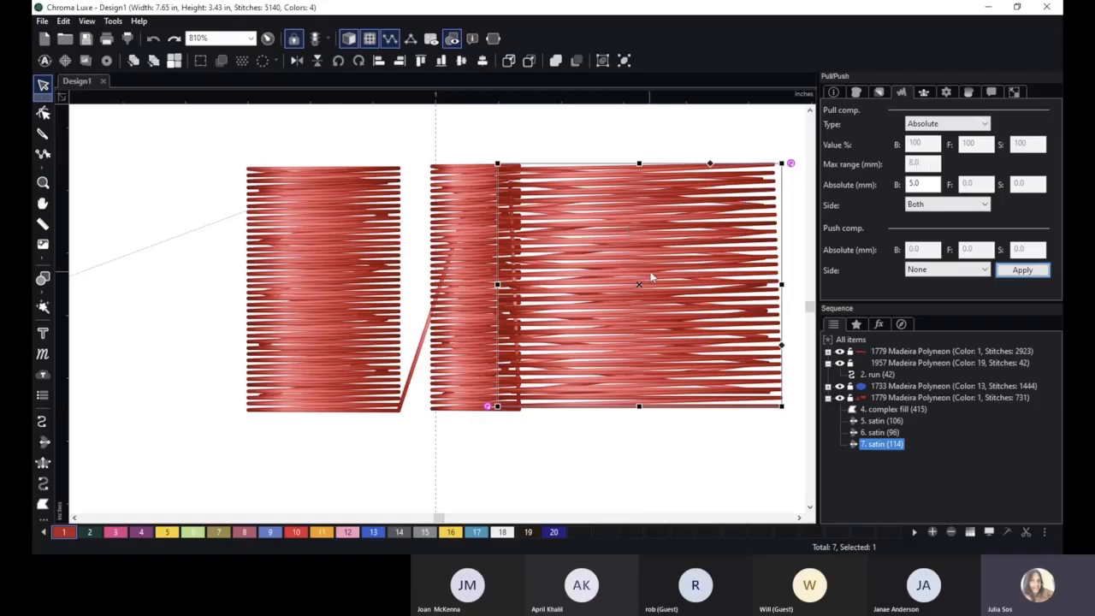
scroll(651, 271, down, 2)
drag(574, 289, 602, 285)
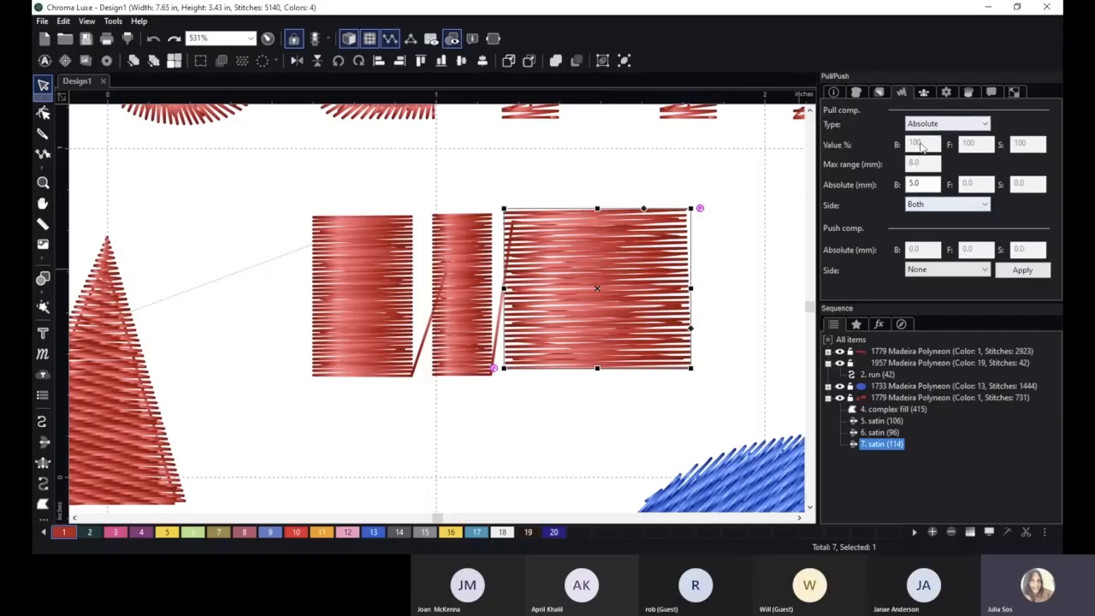
- Switch the third column's pull compensation to Percentage and apply a value of 150
click(959, 125)
click(953, 147)
drag(924, 143, 903, 143)
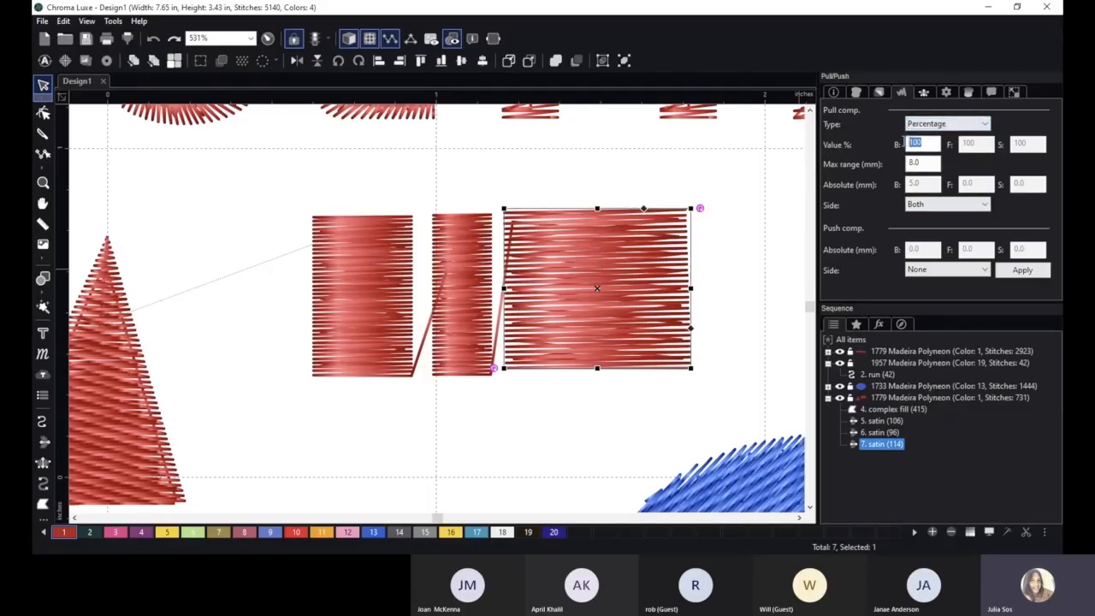
text(180)
click(1023, 271)
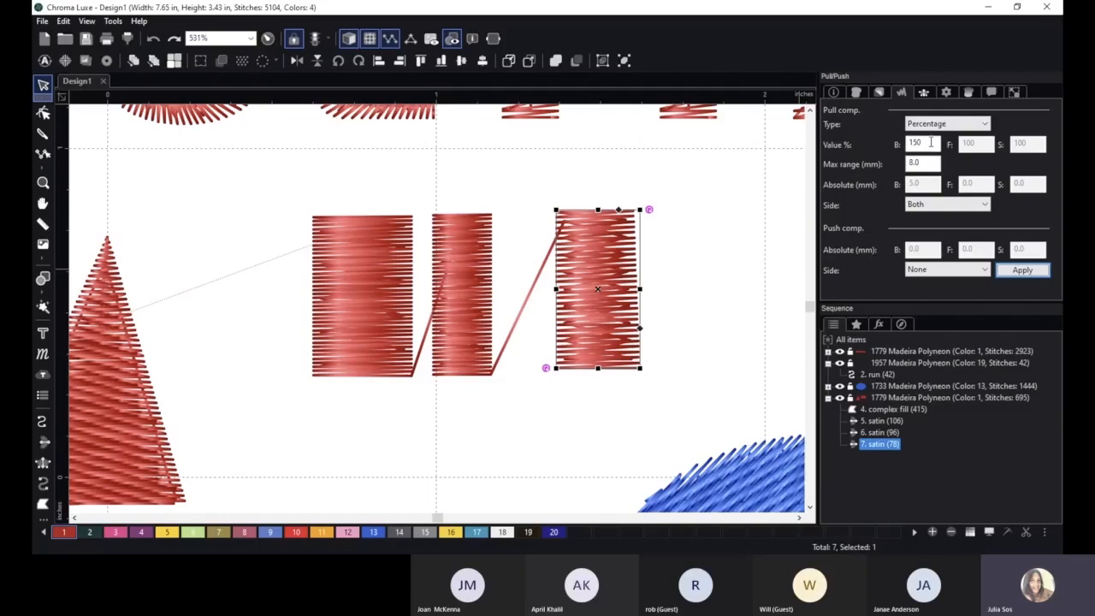
- Choose Both as the third column's push compensation side, and enlarge the column slightly in width and height
click(942, 269)
click(942, 289)
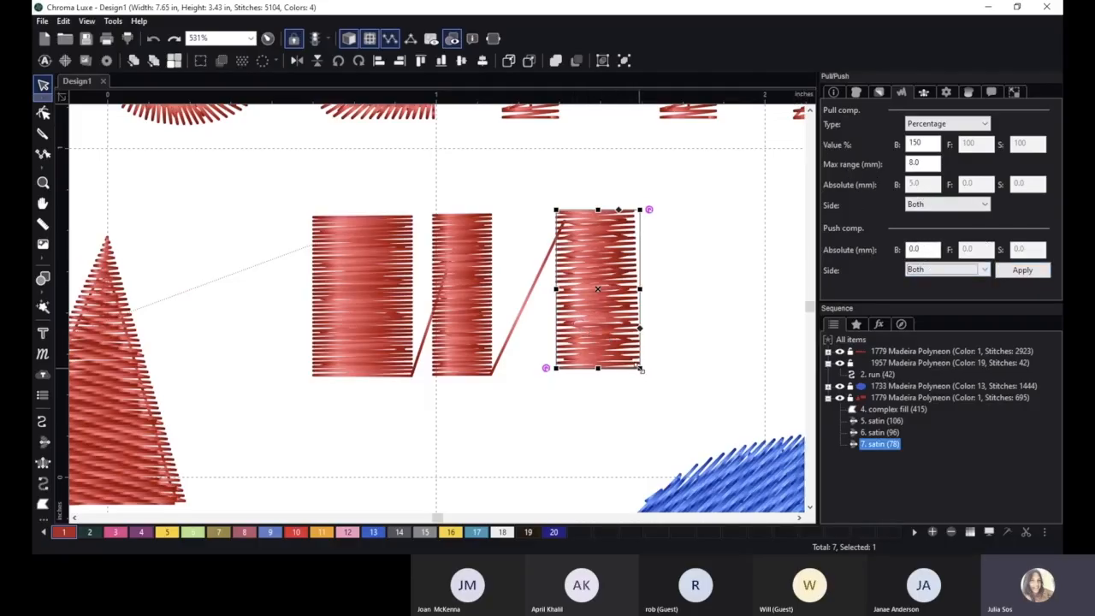
drag(640, 368, 652, 388)
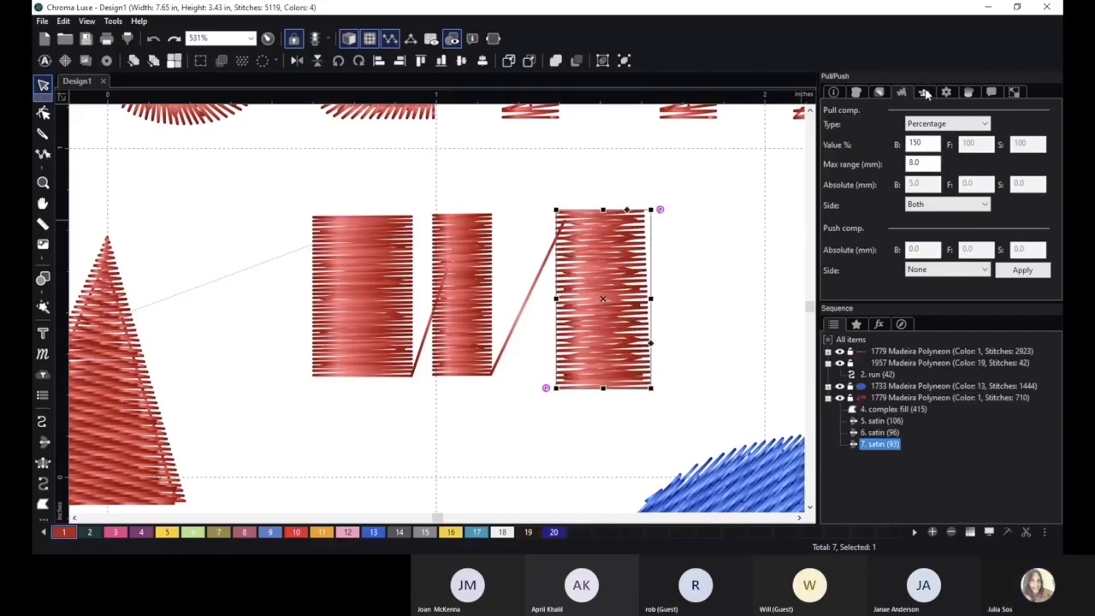
- Apply absolute pull compensation of 0.9 mm on both sides to the blue ellipse
scroll(724, 259, down, 3)
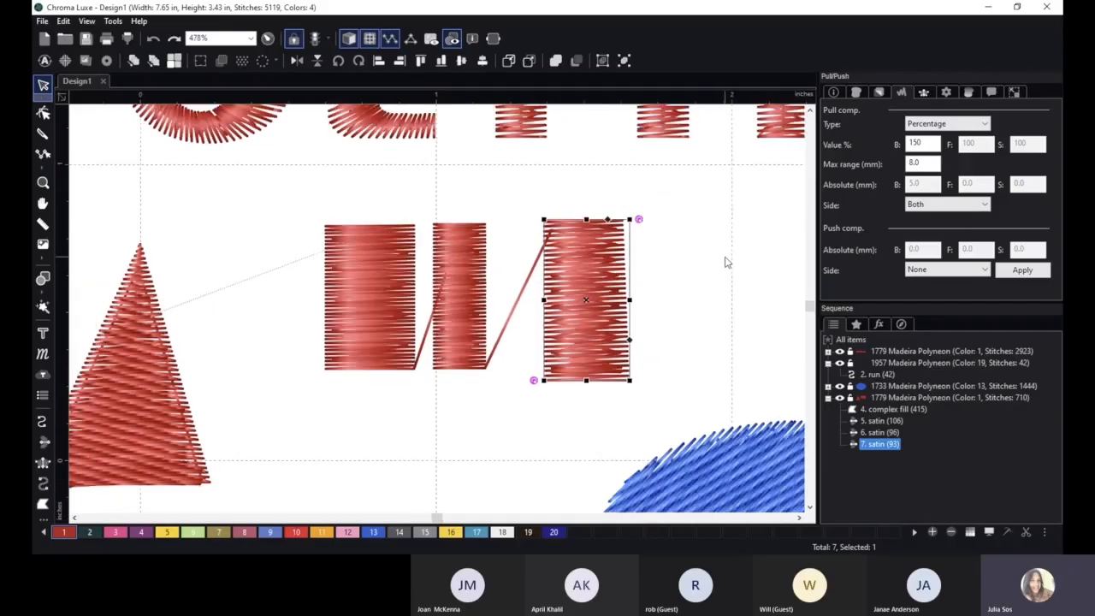
key(space)
drag(715, 272, 631, 165)
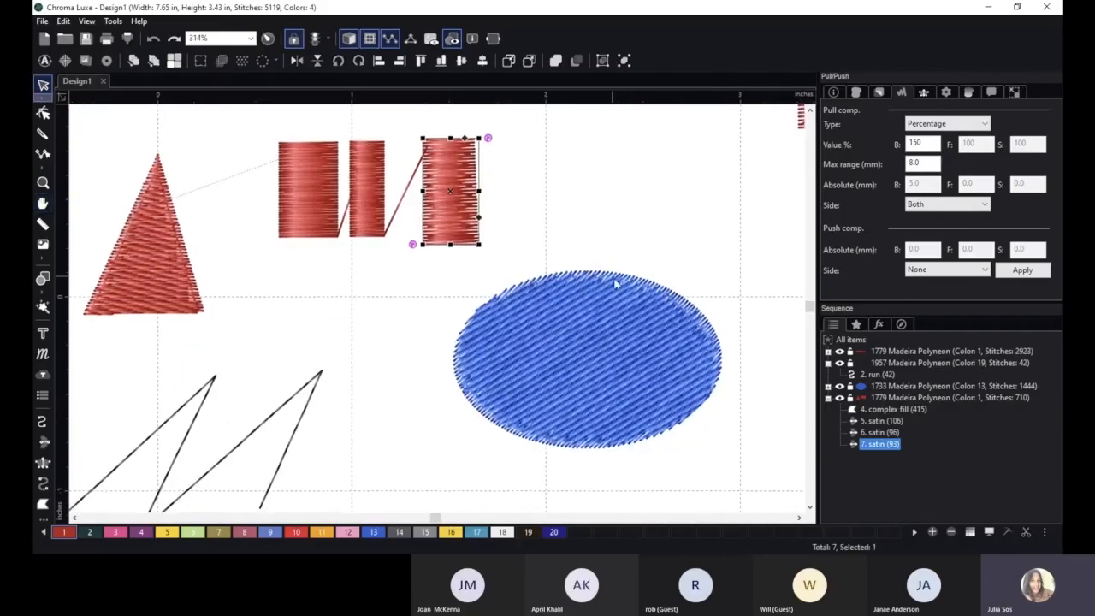
click(630, 293)
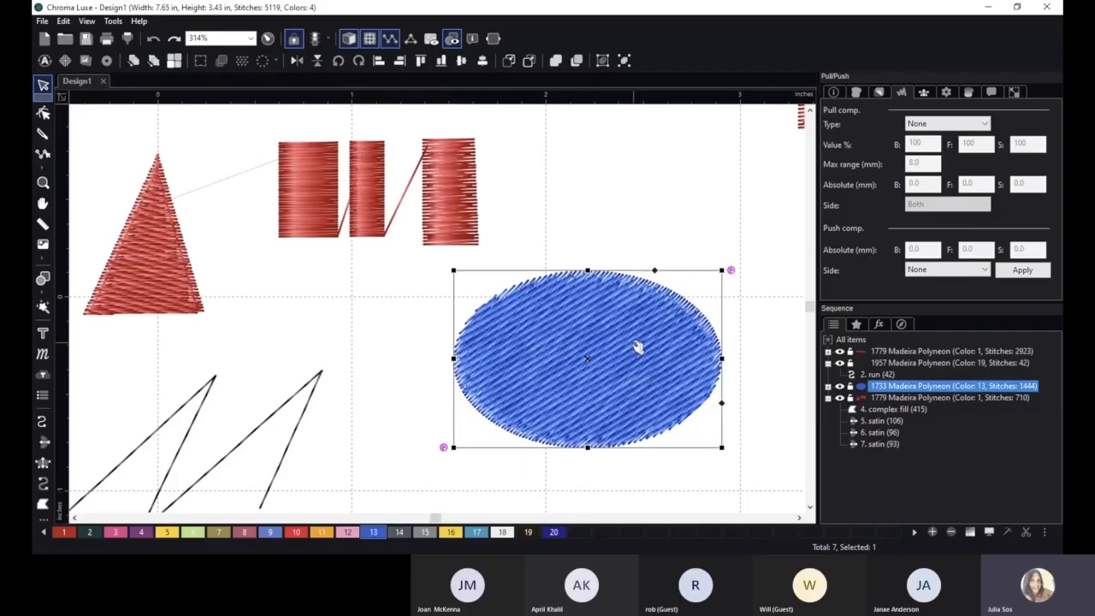
click(943, 125)
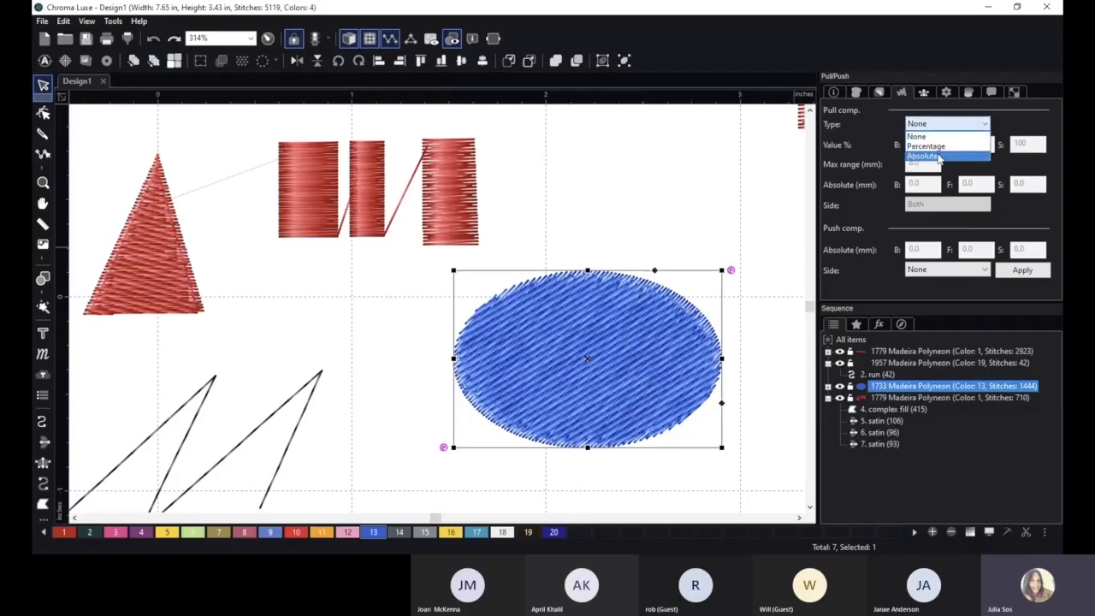
click(939, 157)
click(923, 184)
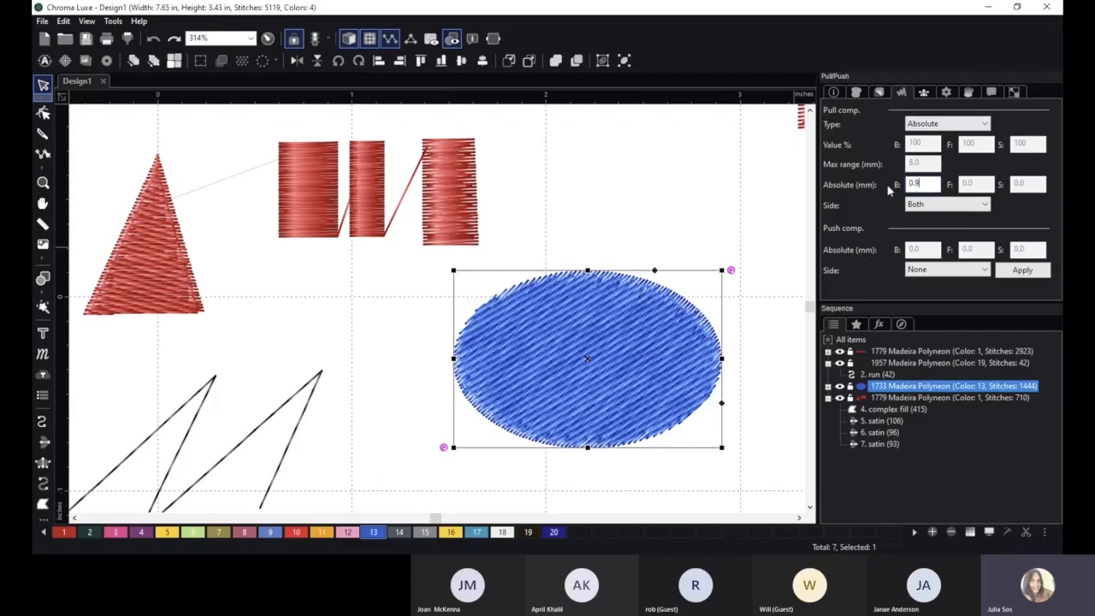
click(1023, 270)
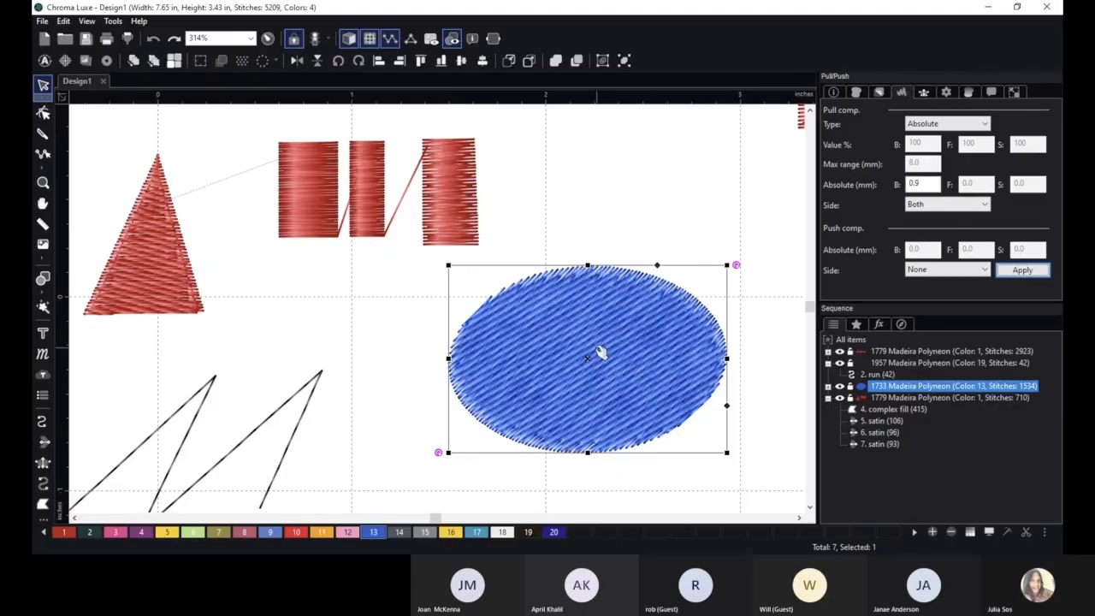
- Move the blue ellipse downward out of the way and shift the third satin column well to the right of the others
drag(601, 354, 603, 560)
click(450, 175)
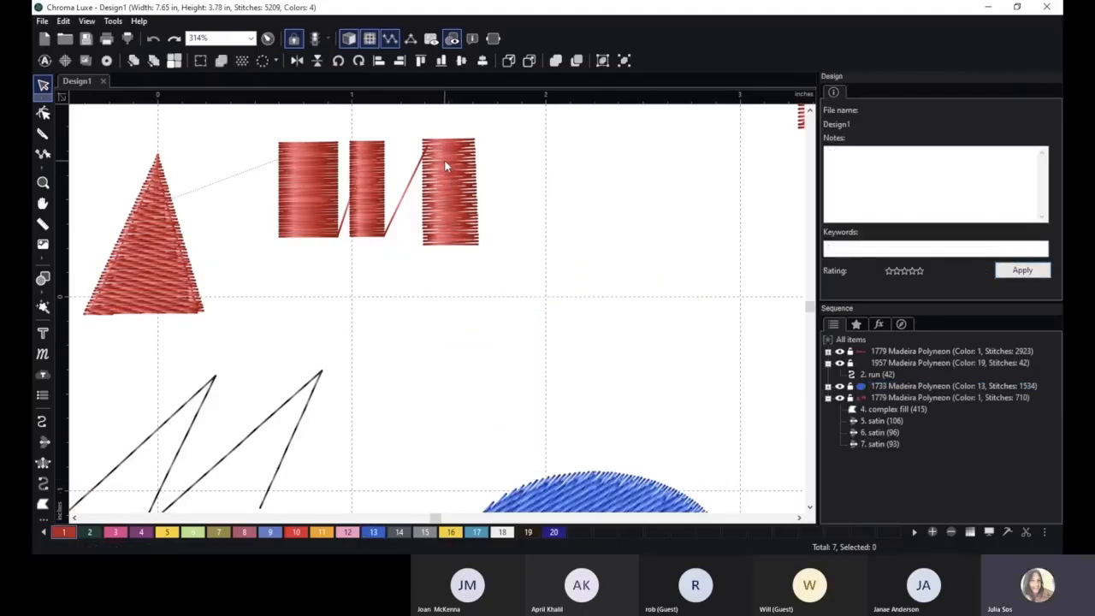
click(454, 153)
drag(454, 152, 624, 164)
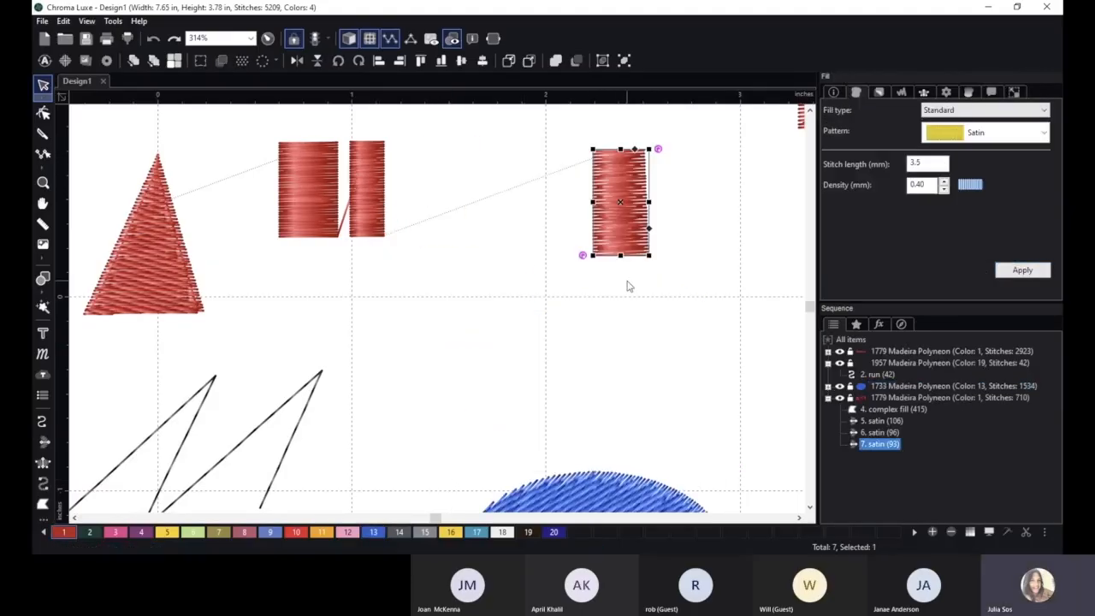
- Recolor the third satin column with yellow thread color 16 and enlarge the view of it
click(451, 532)
scroll(725, 198, up, 2)
drag(765, 176, 603, 286)
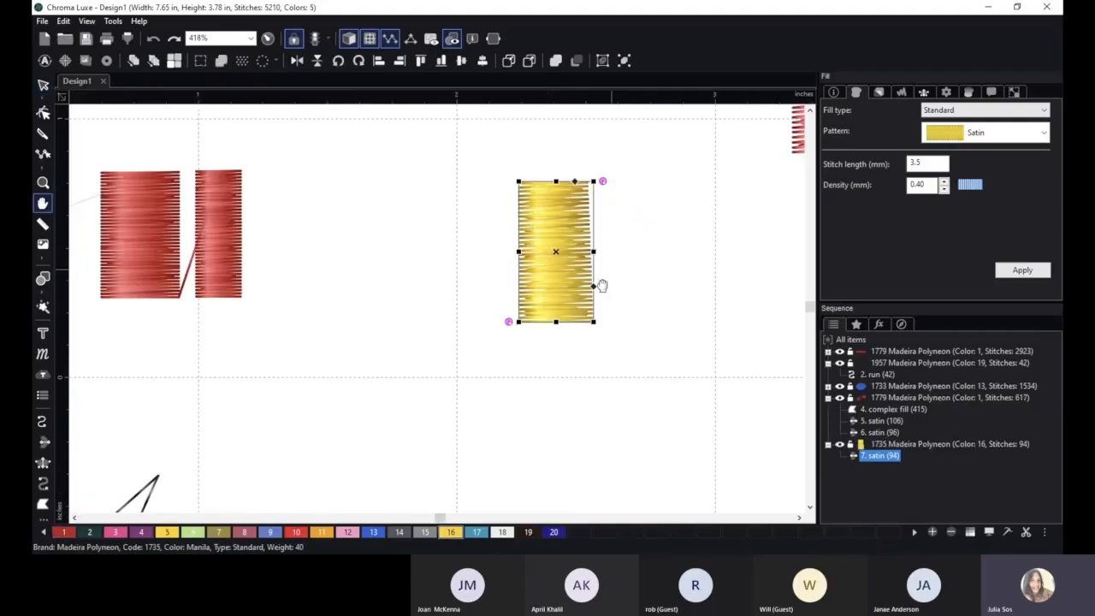
scroll(635, 307, up, 2)
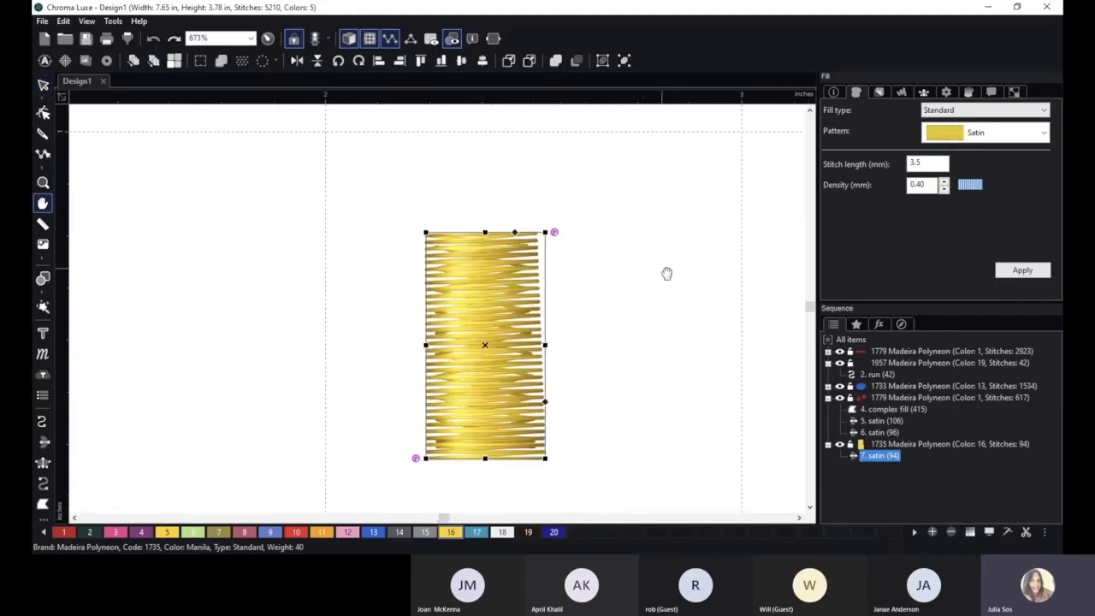
drag(668, 274, 703, 184)
scroll(684, 183, up, 1)
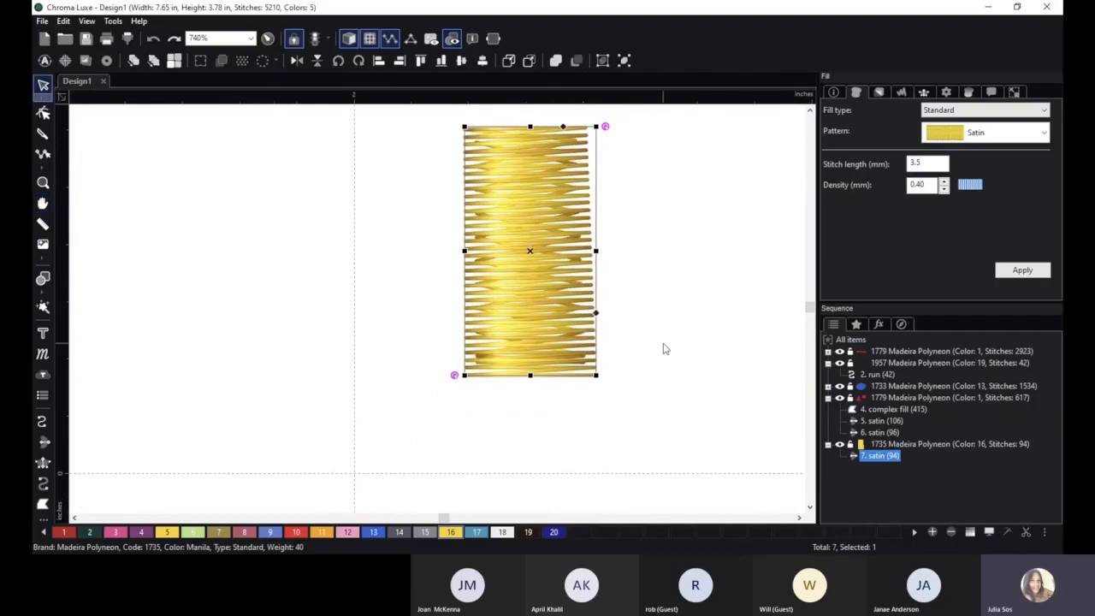
- Apply a Both jagged edge with a jagged value of 2.0 mm to the yellow satin column
click(925, 94)
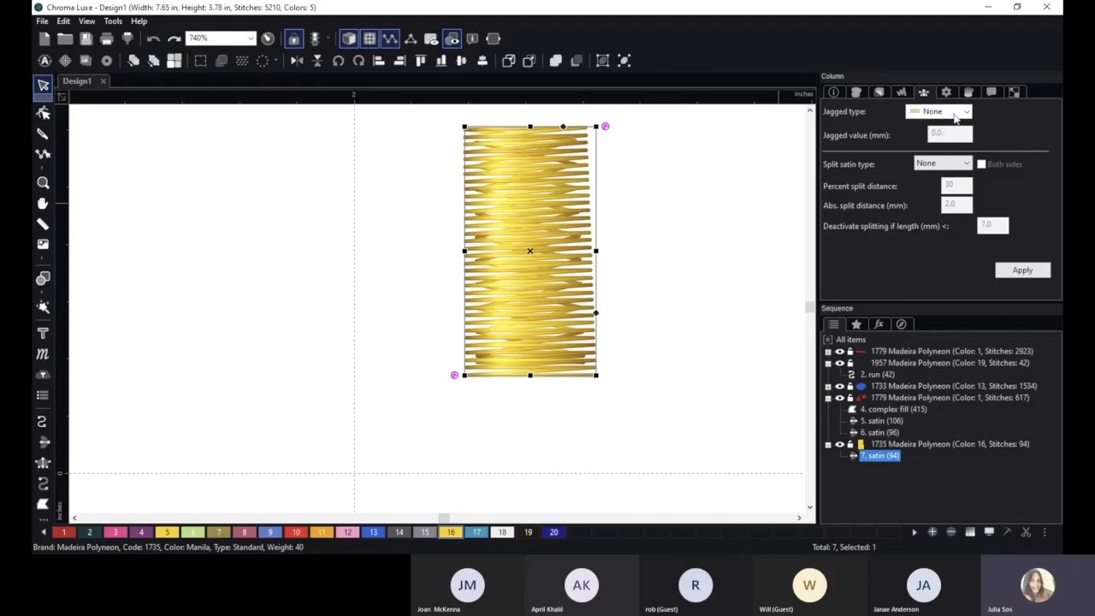
click(956, 113)
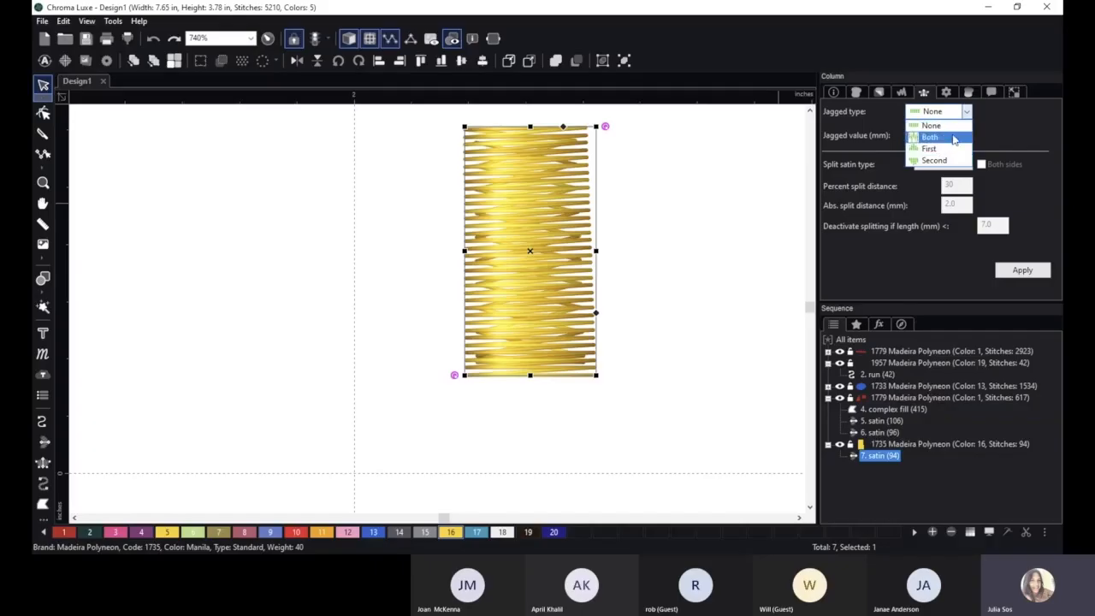
click(953, 138)
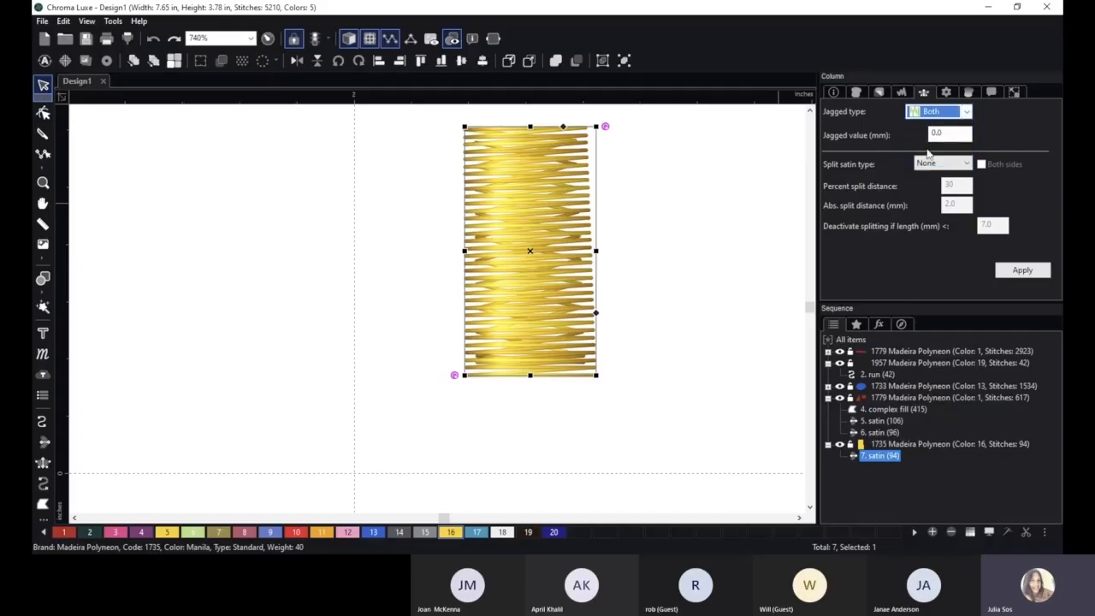
click(1024, 271)
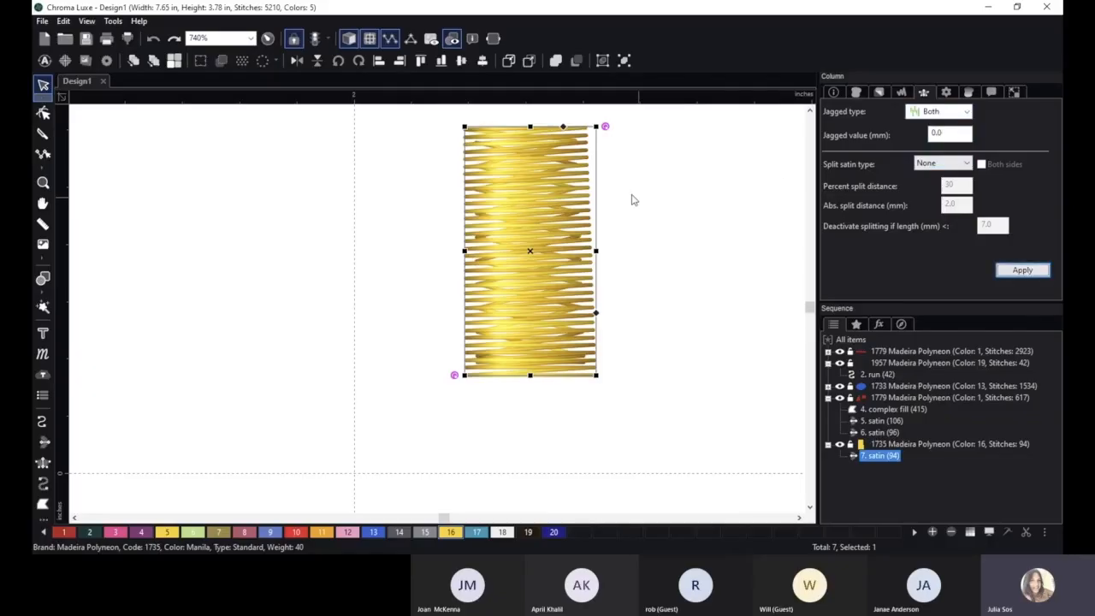
click(957, 135)
drag(958, 134, 914, 139)
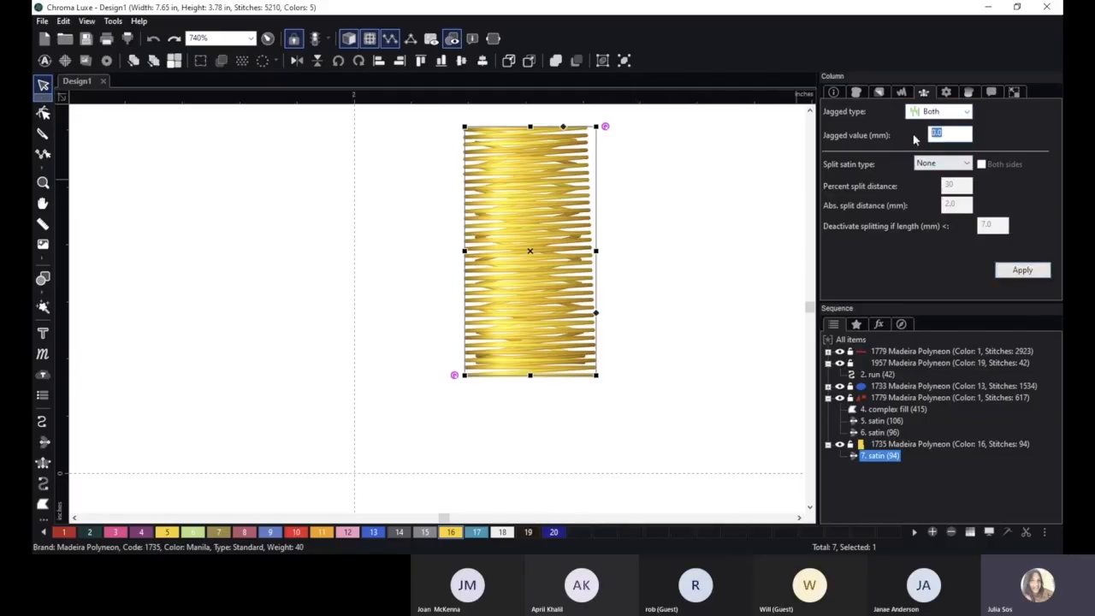
text(2.0)
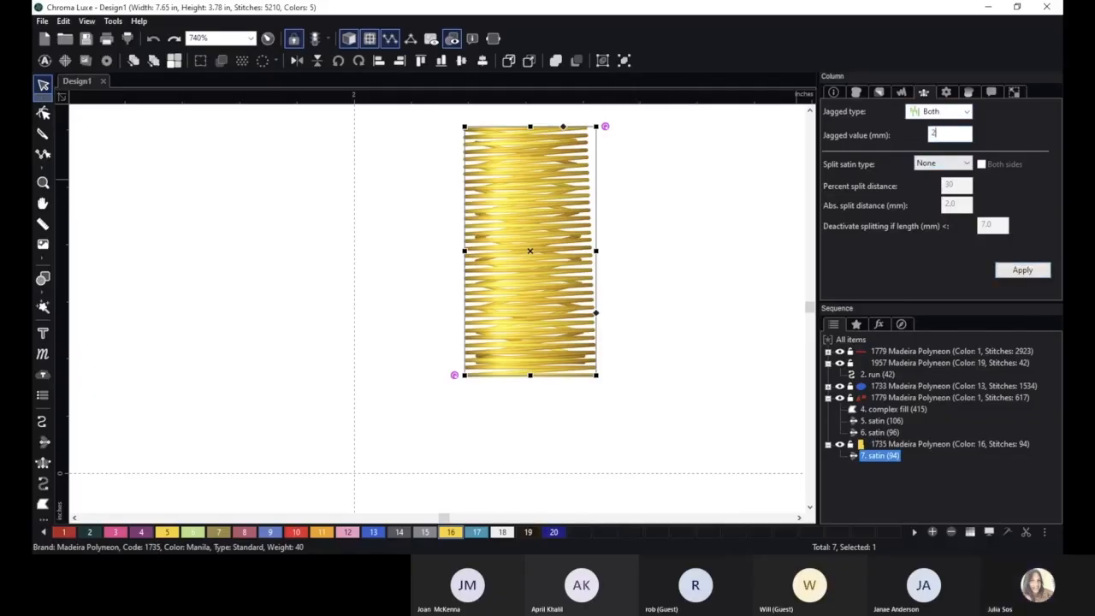
click(1021, 270)
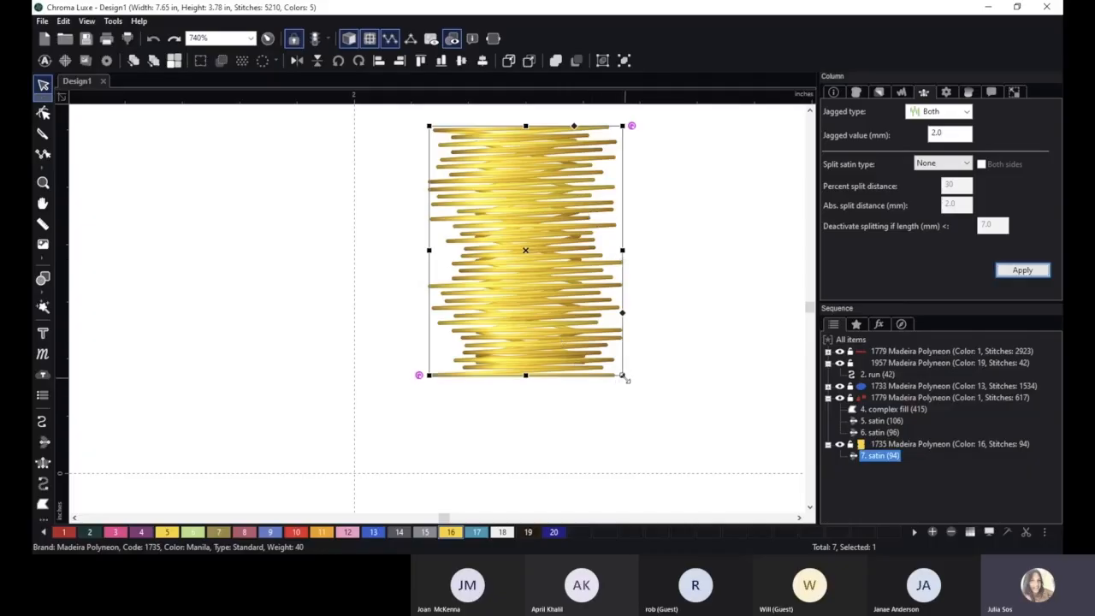
- Enlarge the yellow satin column proportionally and apply the First jagged type to it
drag(622, 375, 682, 469)
scroll(708, 329, down, 1)
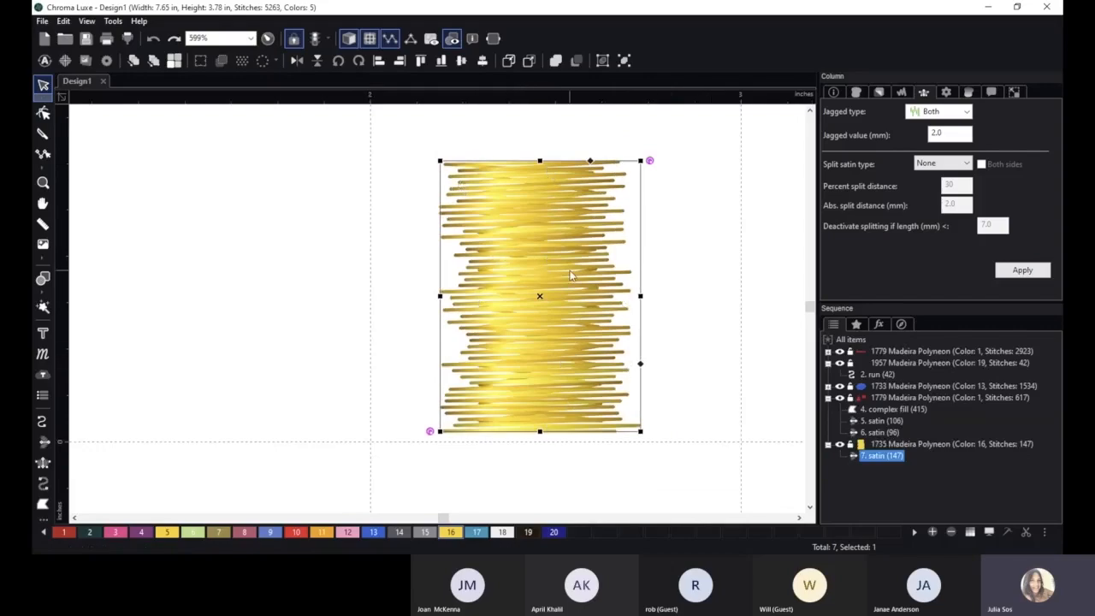
click(937, 116)
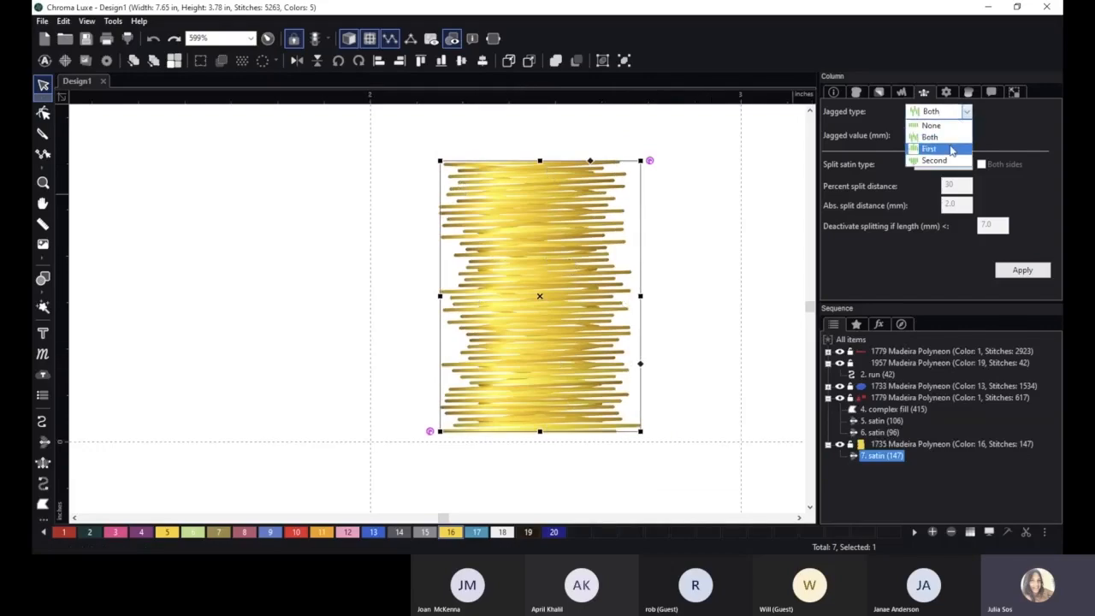
click(952, 147)
click(1022, 270)
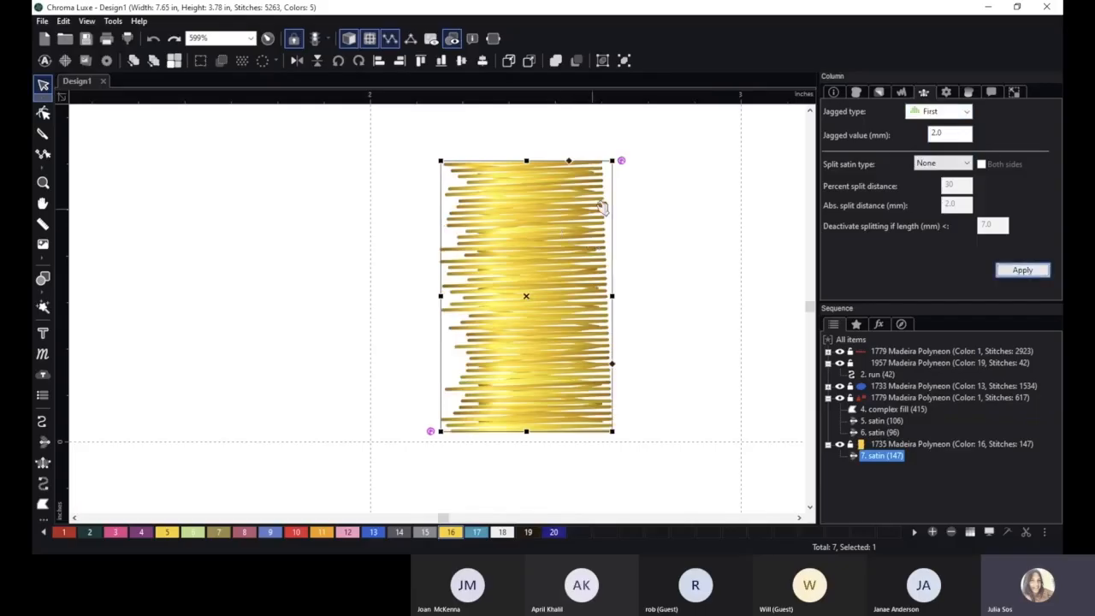
- Rotate the yellow column to lie horizontally and apply a jagged value of 5.0 mm
drag(619, 163, 686, 398)
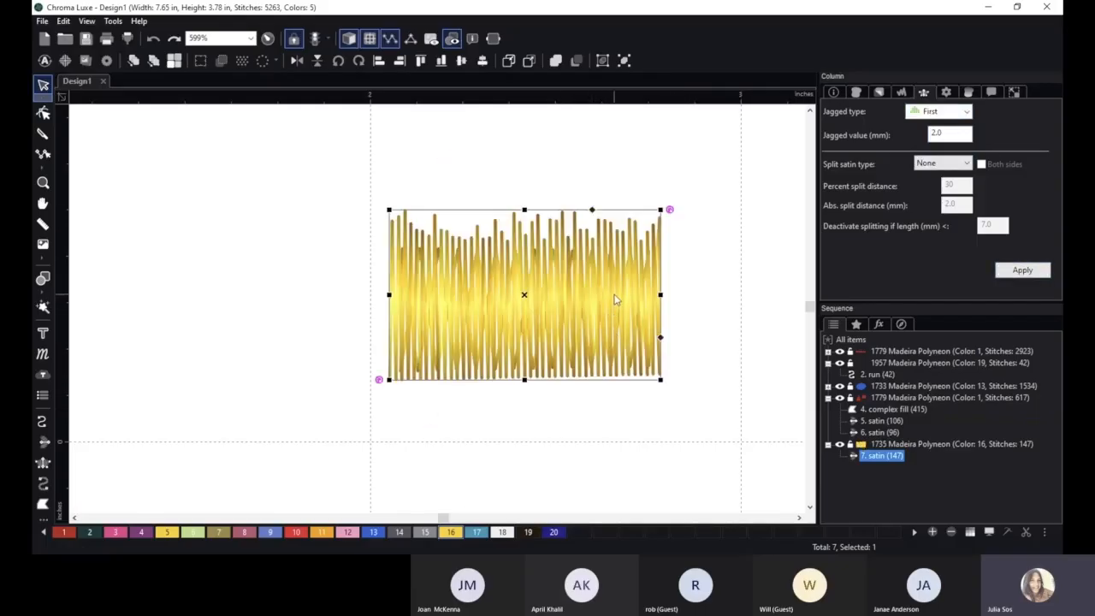
drag(954, 135, 890, 127)
text(5)
click(1025, 271)
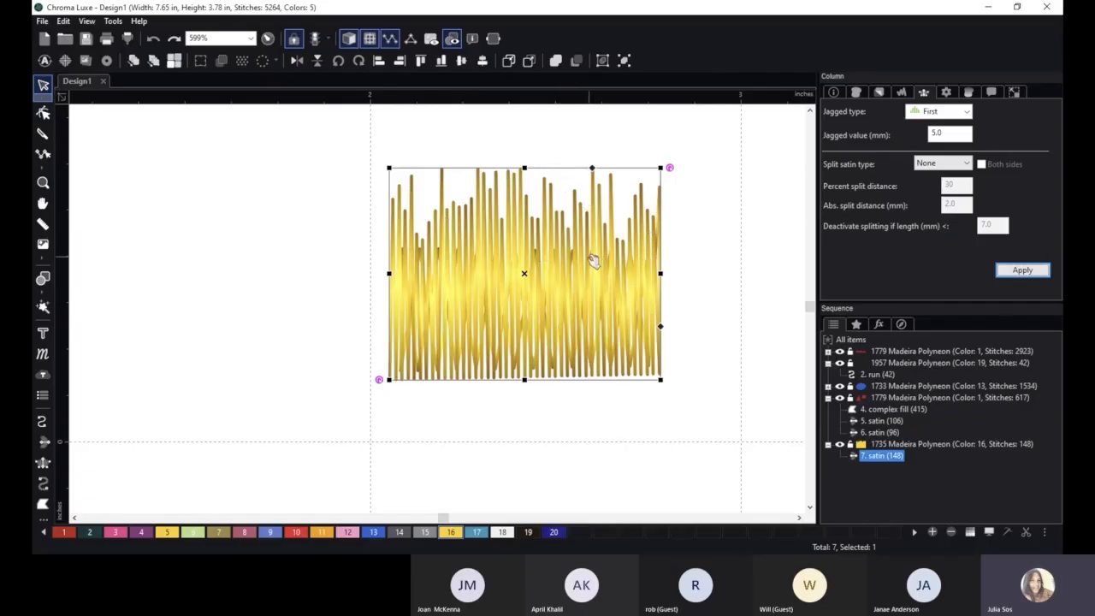
- Set the yellow column's jagged type to None and rotate the column back upright
click(957, 114)
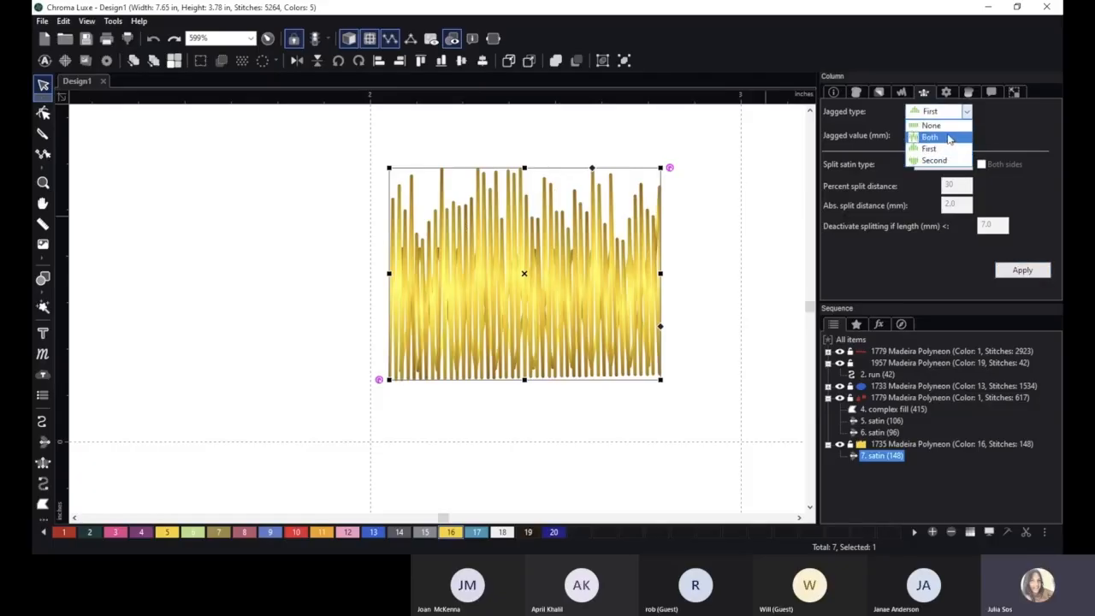
click(945, 127)
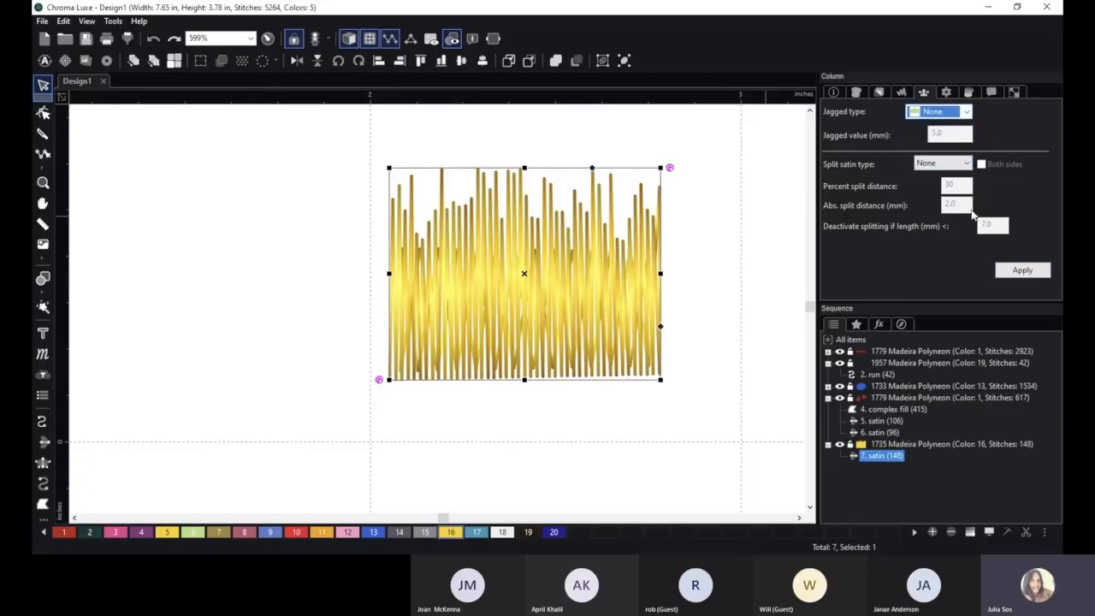
click(1032, 272)
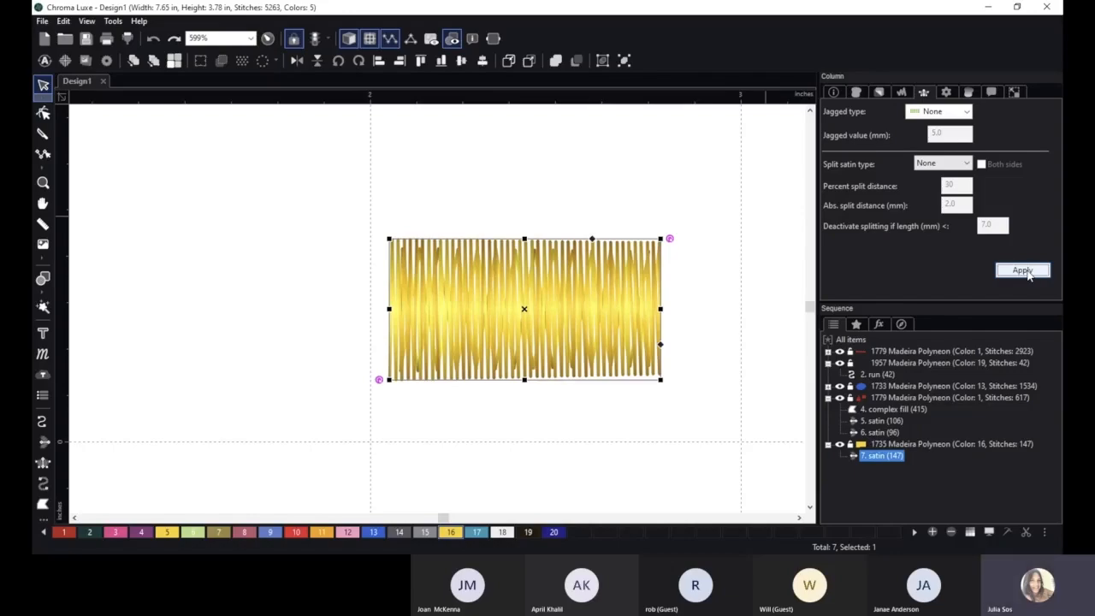
drag(671, 236, 445, 150)
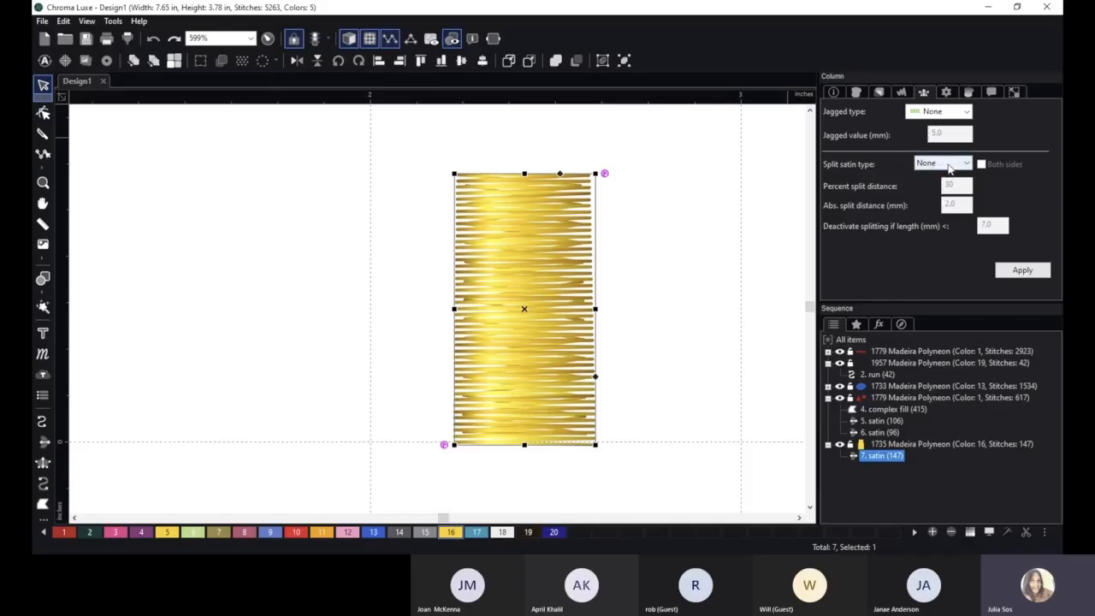
- Enlarge the yellow satin column in stages to about 0.84 in wide, repositioning it in the open area below the lettering
scroll(514, 295, down, 2)
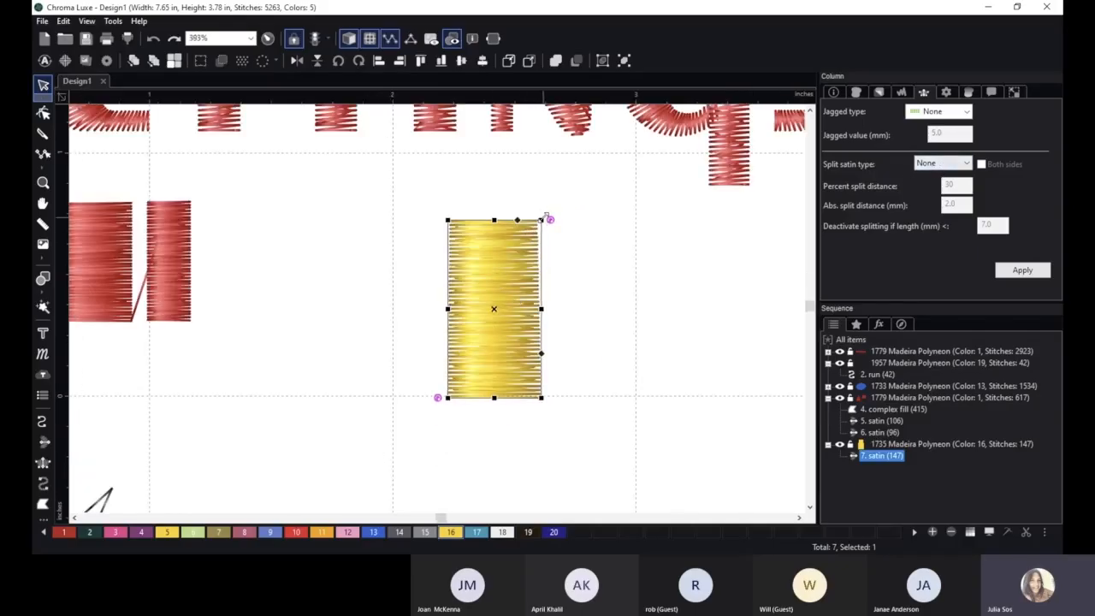
drag(543, 220, 659, 180)
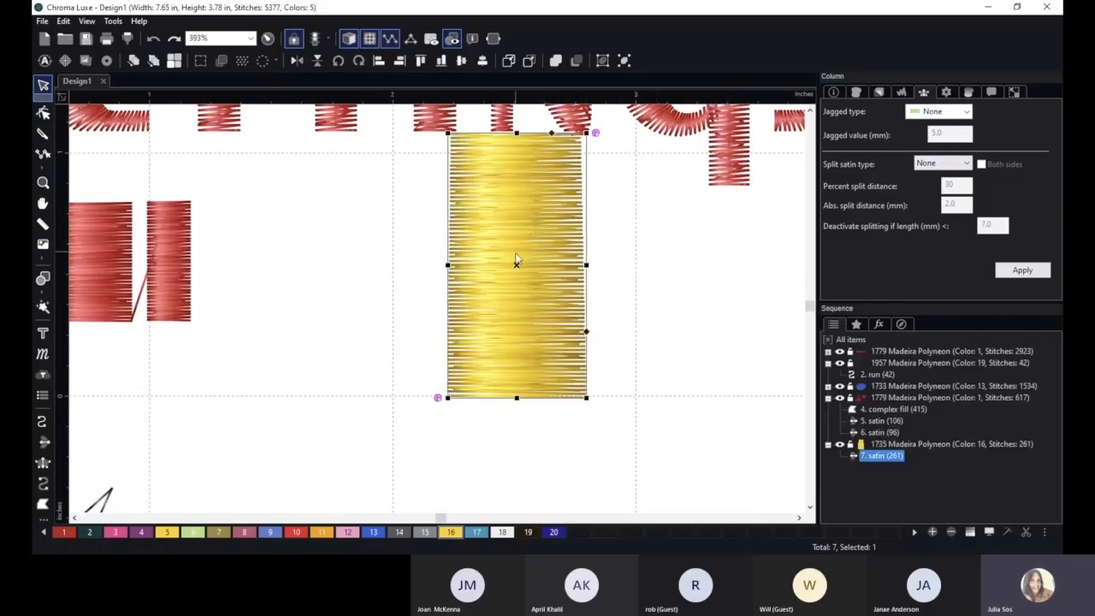
drag(521, 267, 464, 289)
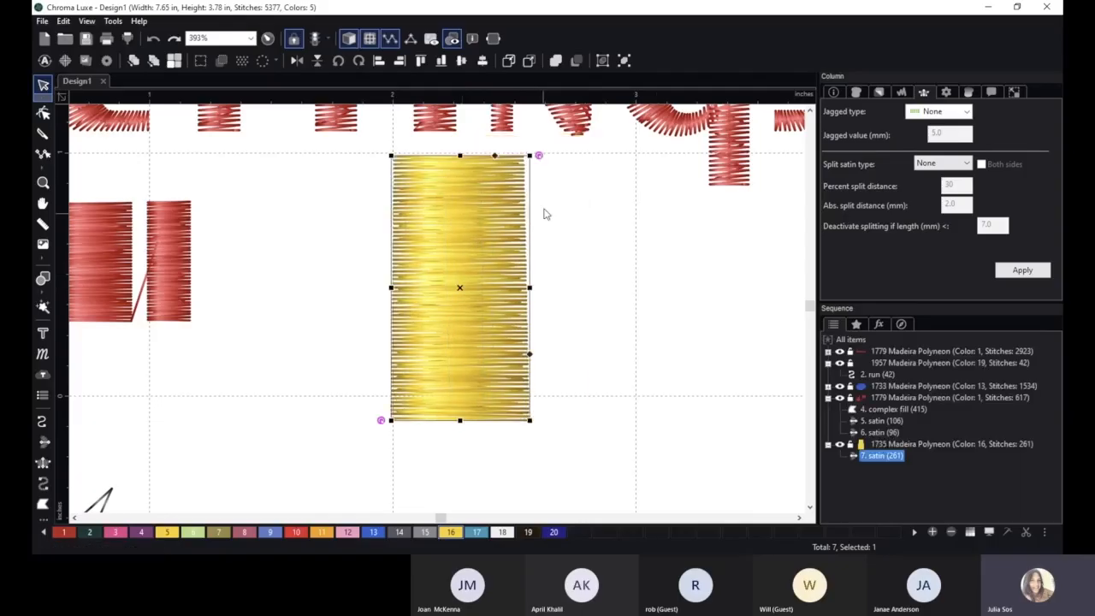
drag(536, 162, 594, 156)
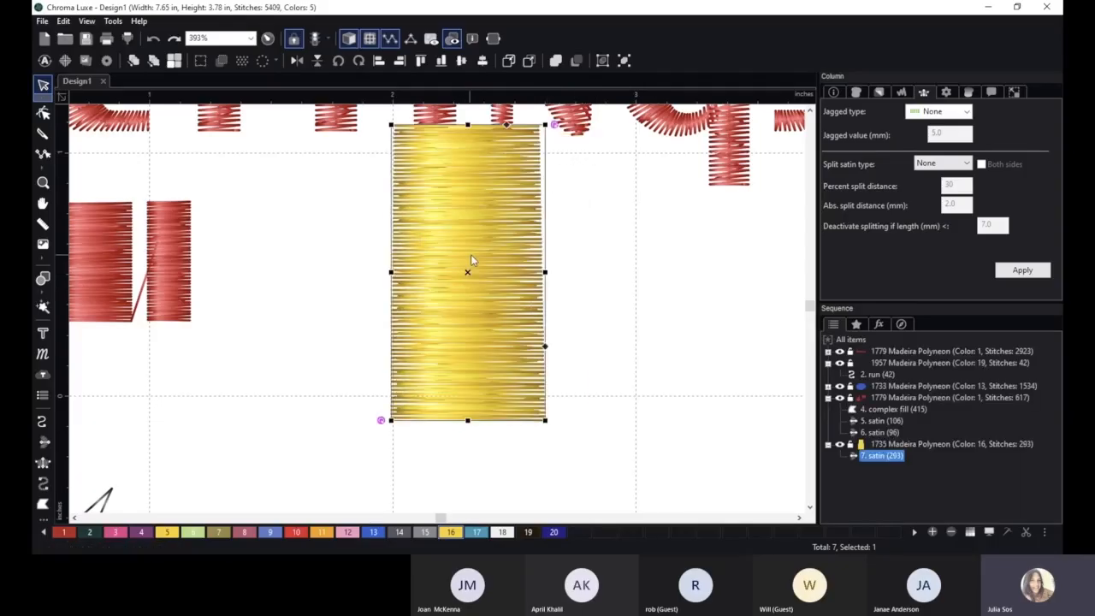
drag(470, 273, 514, 295)
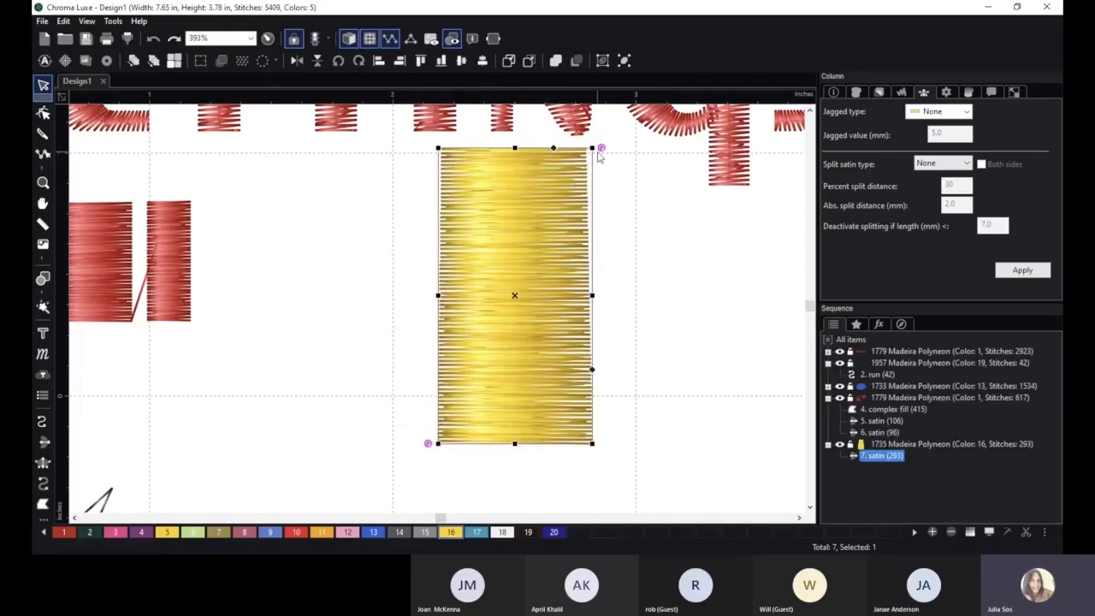
drag(592, 444, 679, 519)
scroll(565, 367, down, 1)
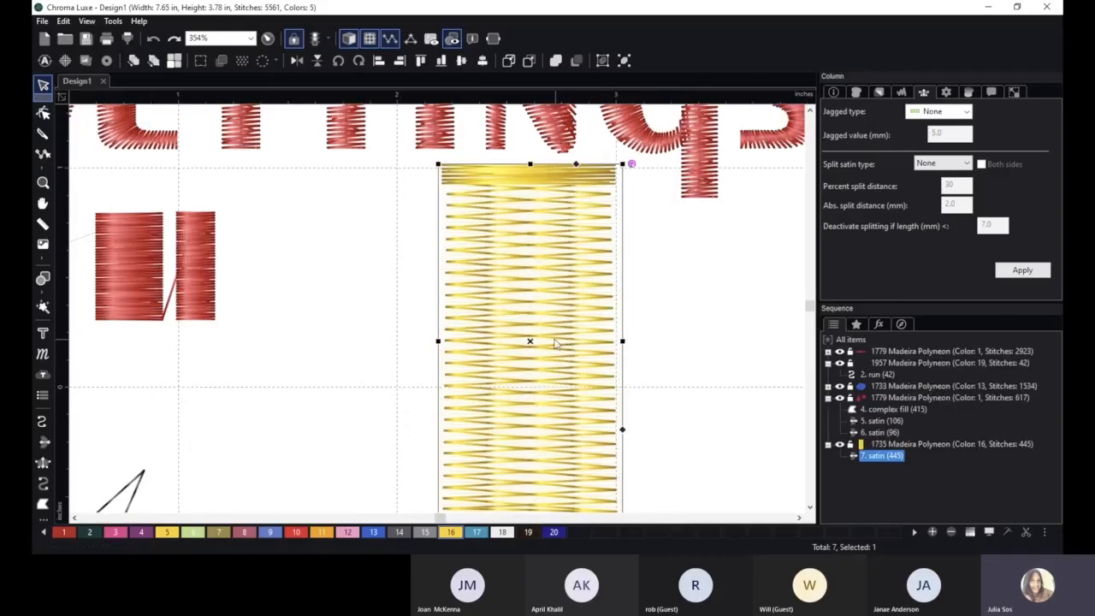
key(space)
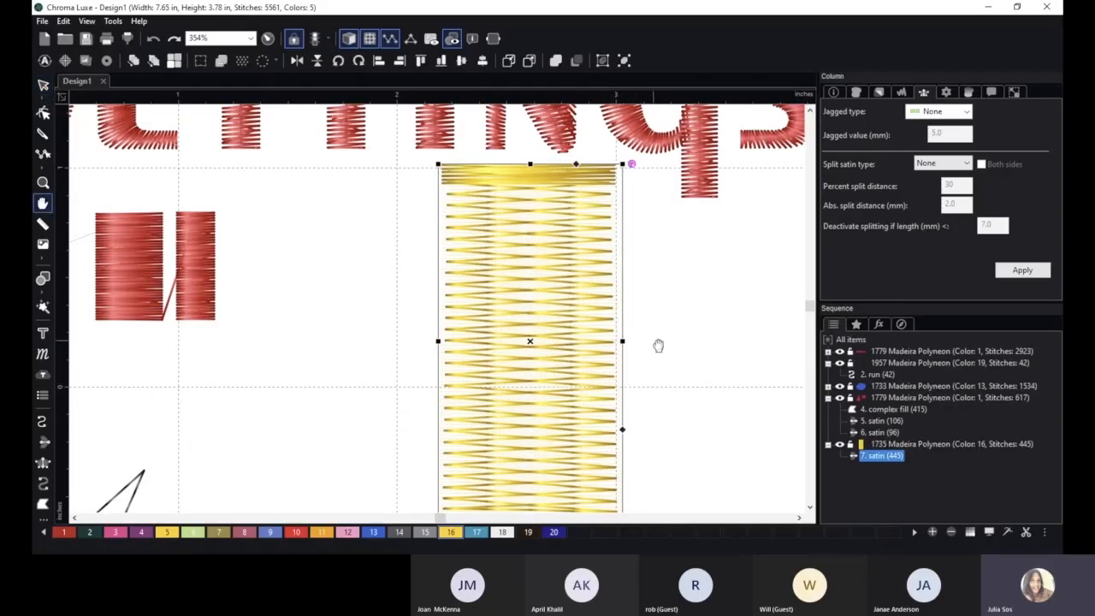
drag(655, 345, 667, 308)
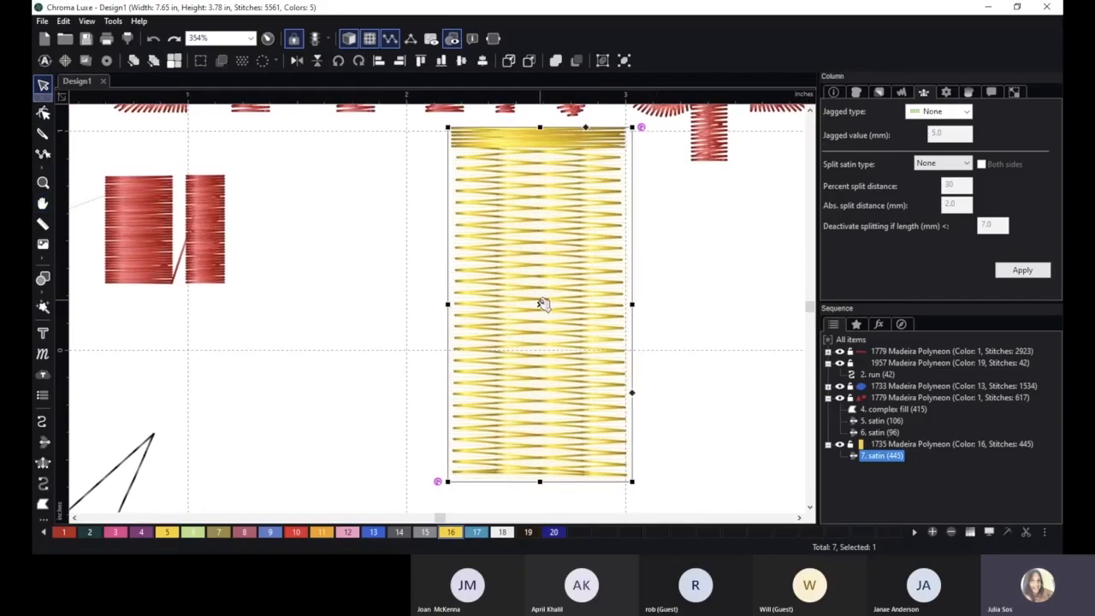
drag(543, 303, 557, 314)
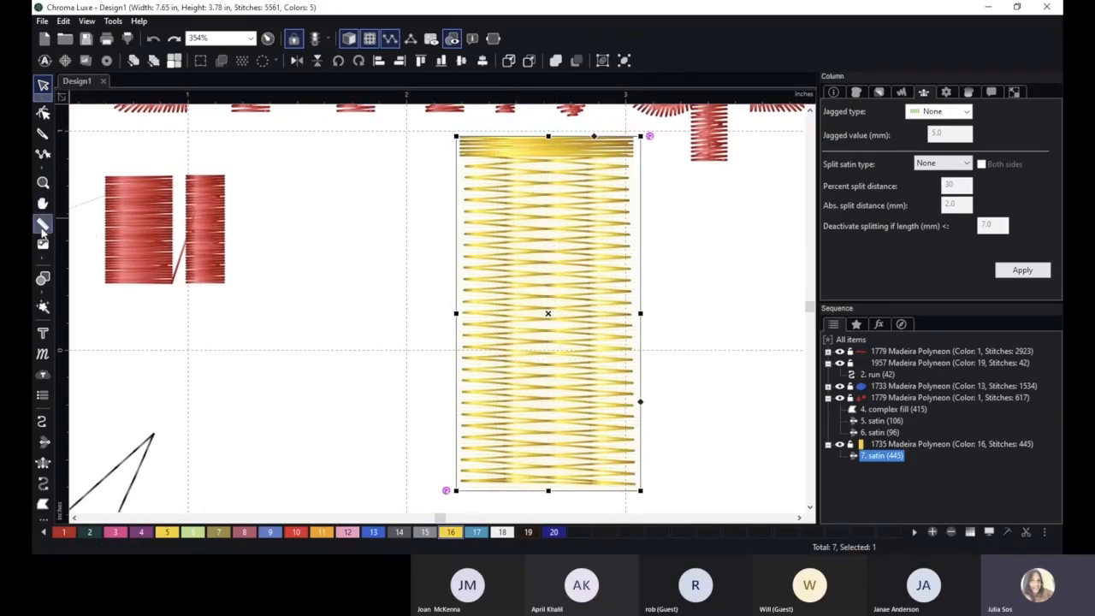
- Measure the width of the yellow column's stitching near its upper end and again farther down
click(42, 223)
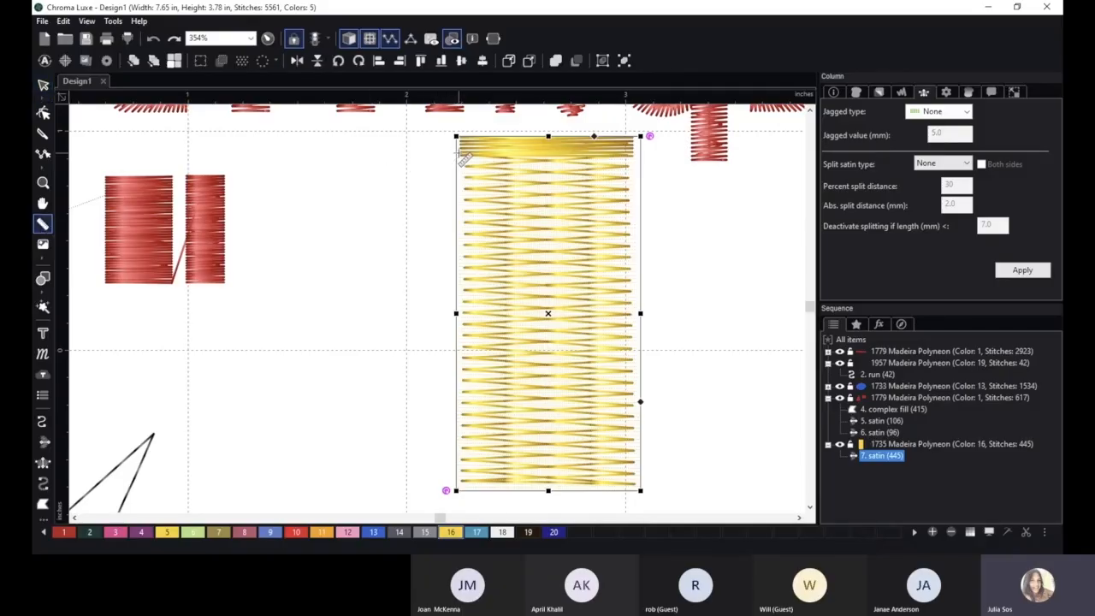
drag(462, 157, 640, 161)
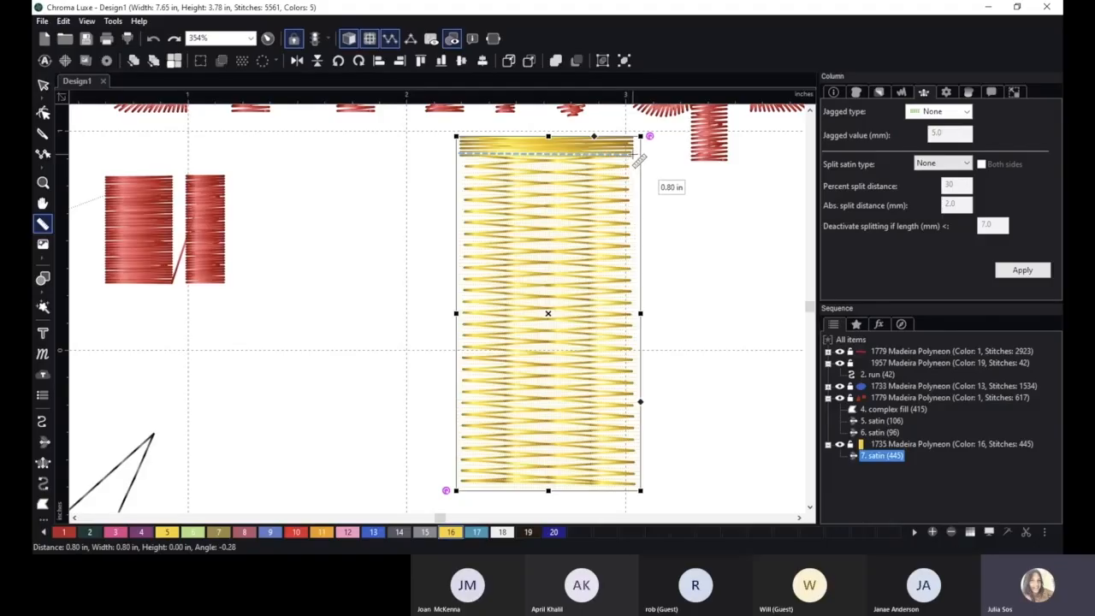
drag(458, 246, 648, 246)
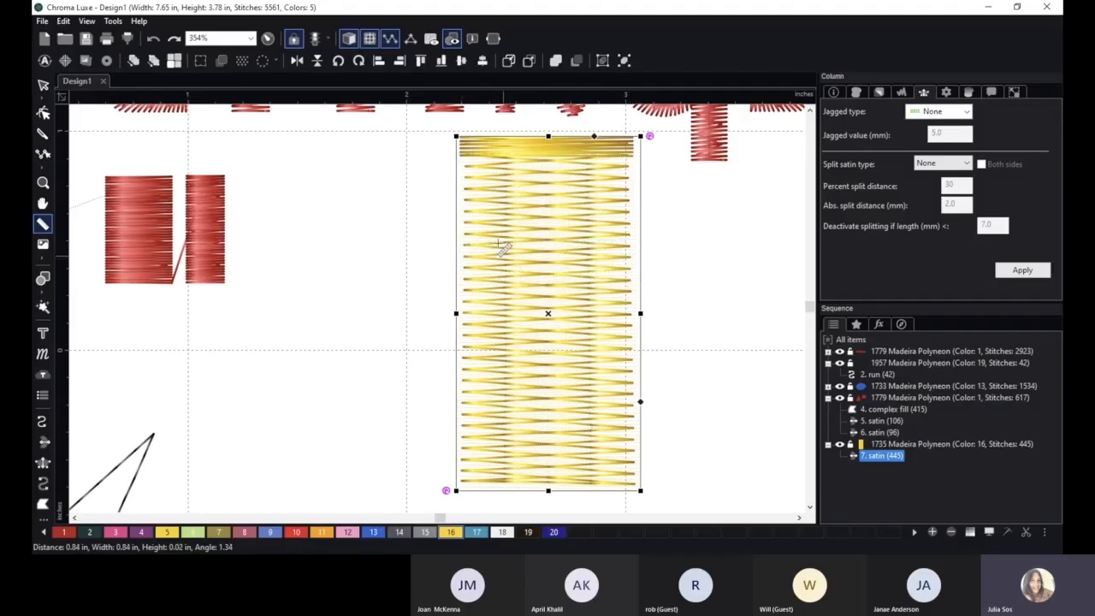
click(42, 84)
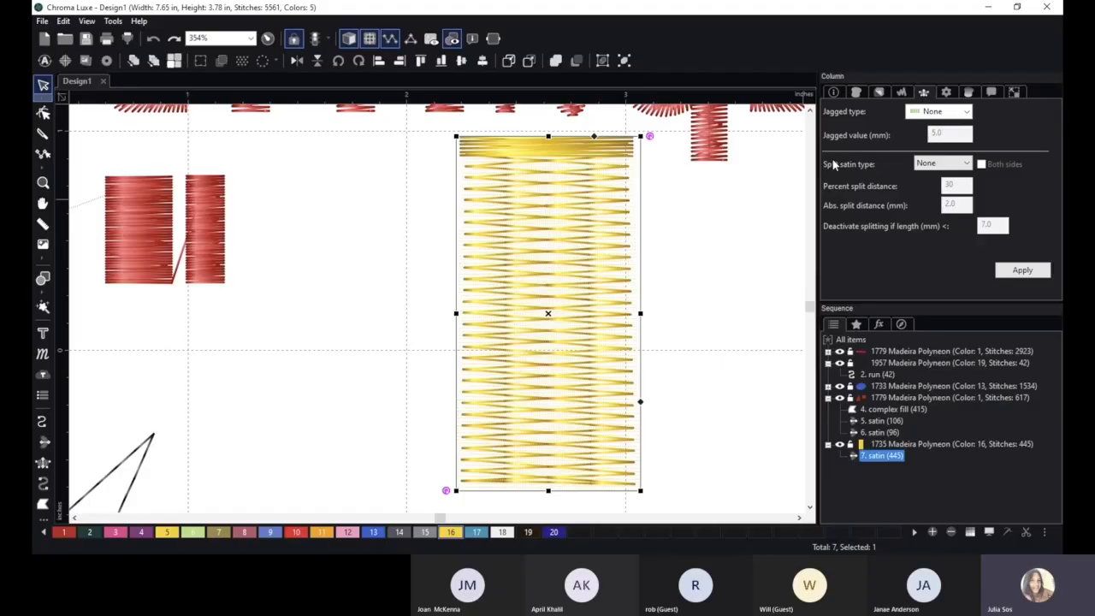
- Apply a Percent split satin with a split distance of 40 to the yellow column
click(935, 165)
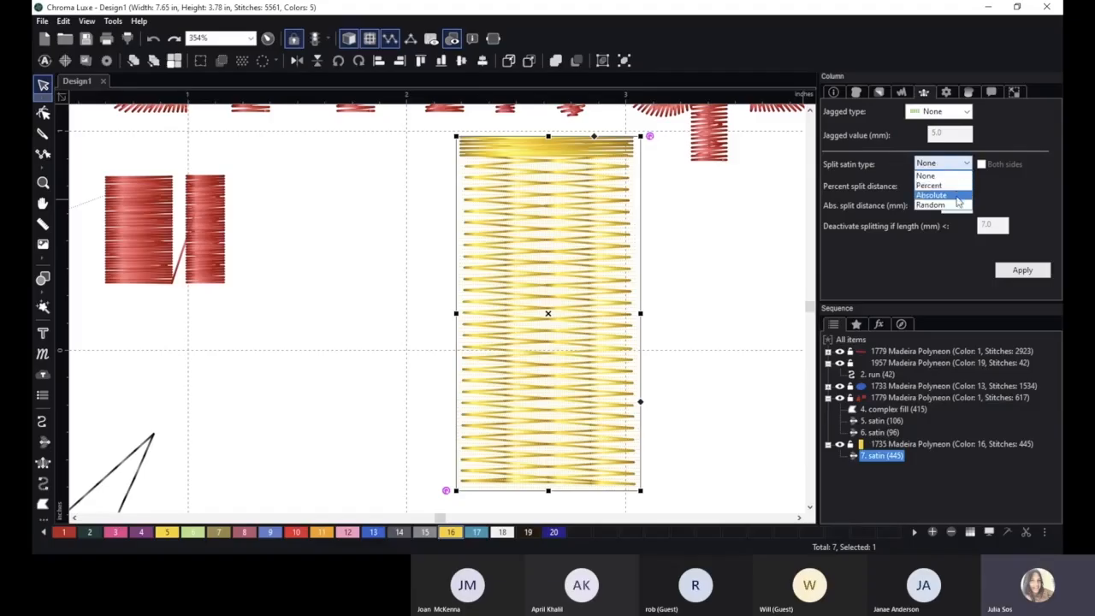
click(938, 187)
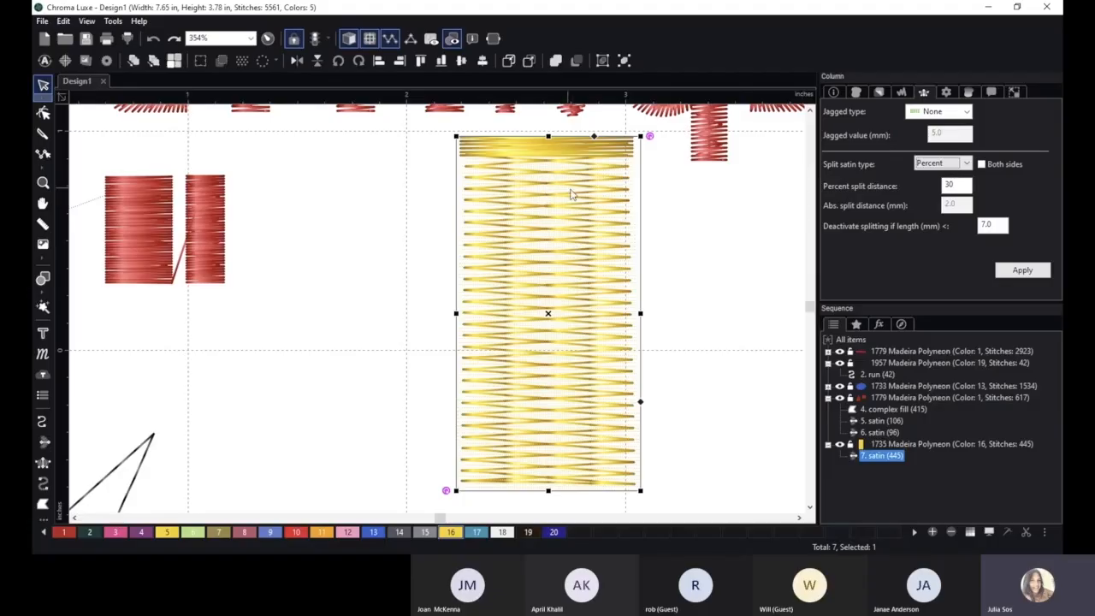
double_click(949, 185)
text(4)
click(1024, 270)
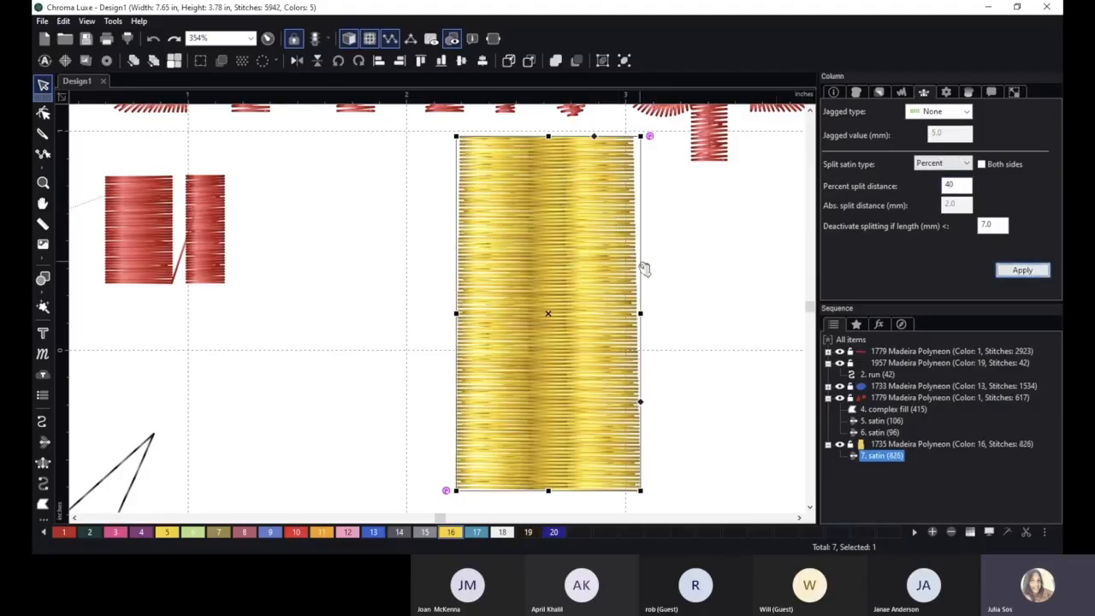
- Set the yellow column's percent split distance to 50 and apply it
double_click(950, 186)
text(50)
click(1022, 271)
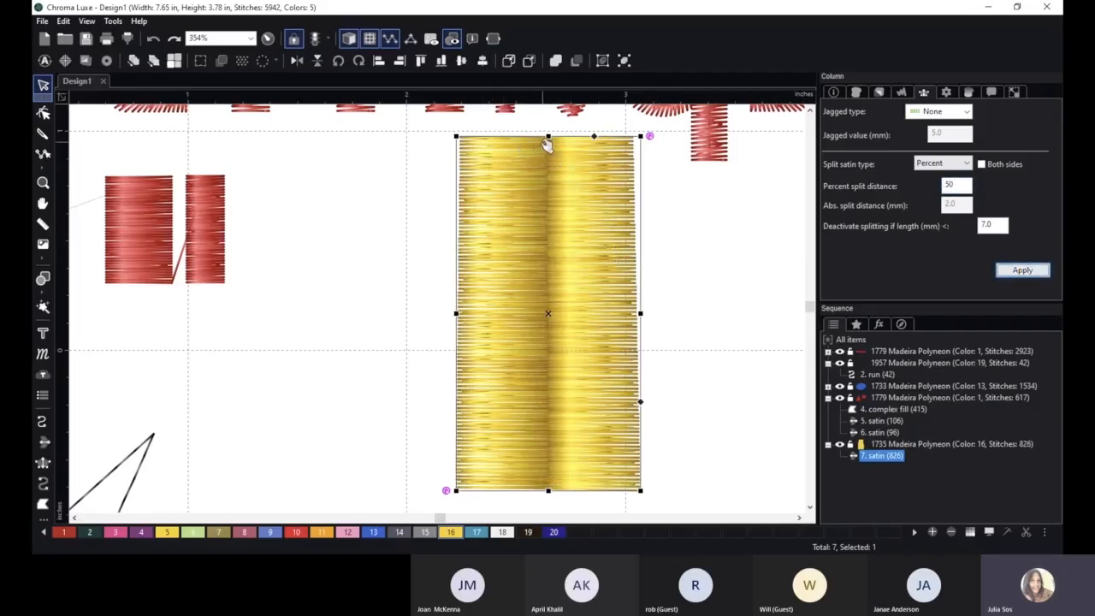
- Apply a percent split distance of 30 to the yellow column
double_click(950, 185)
text(3)
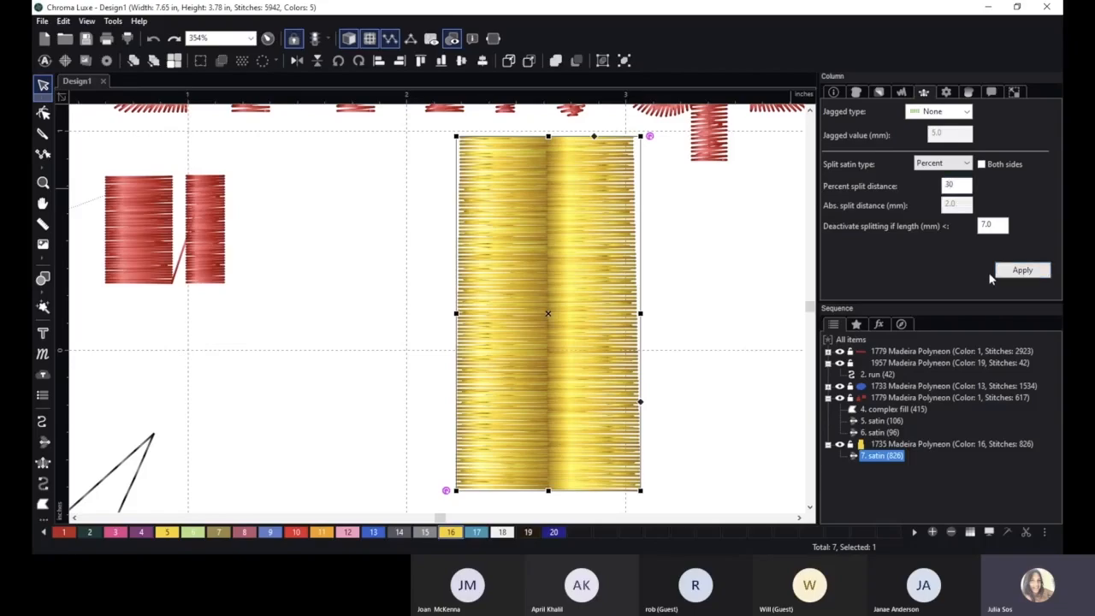
click(1024, 271)
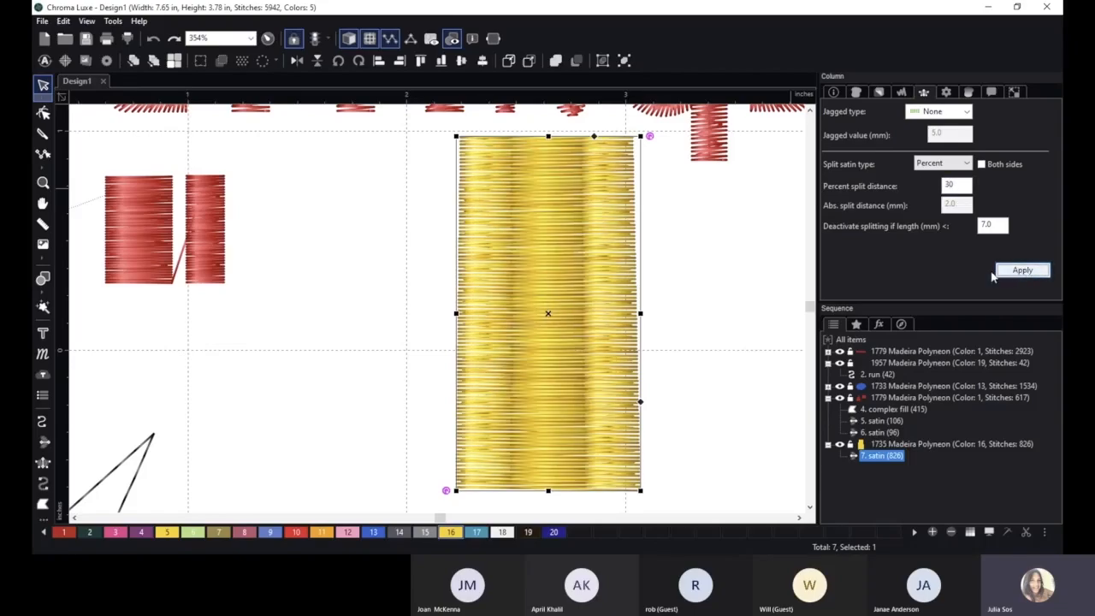
- Set the yellow column's split satin type to None and apply it
scroll(690, 252, down, 2)
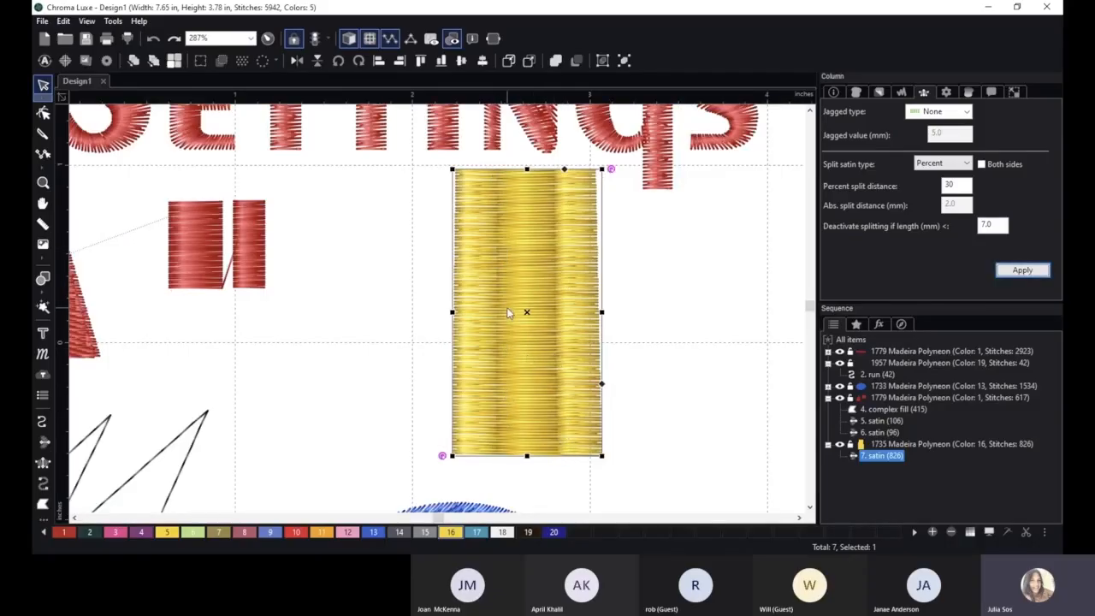
scroll(507, 312, up, 1)
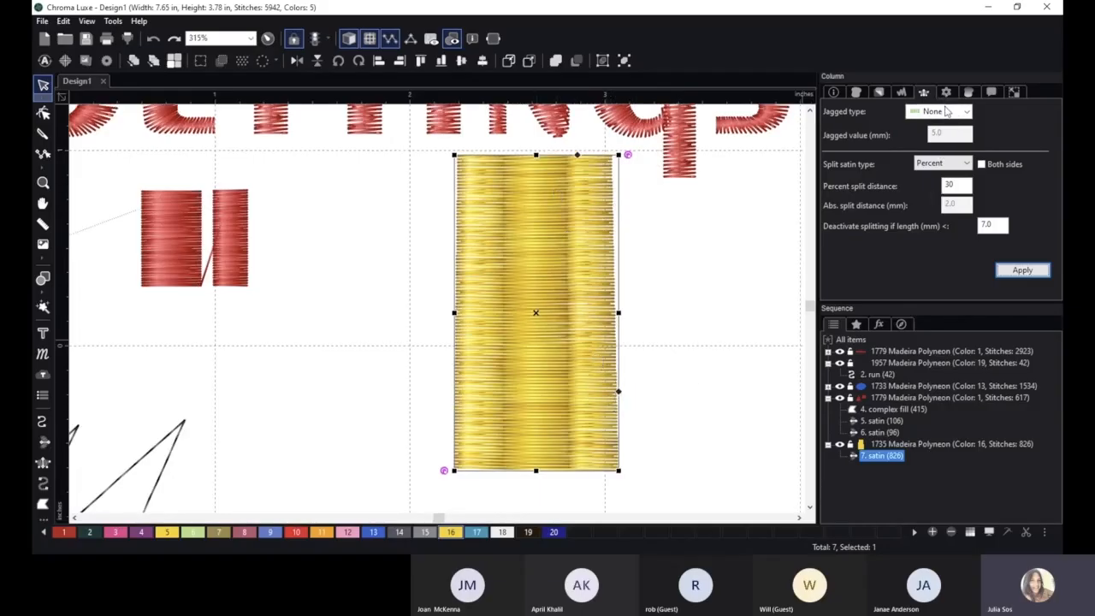
click(953, 165)
click(933, 175)
click(1022, 270)
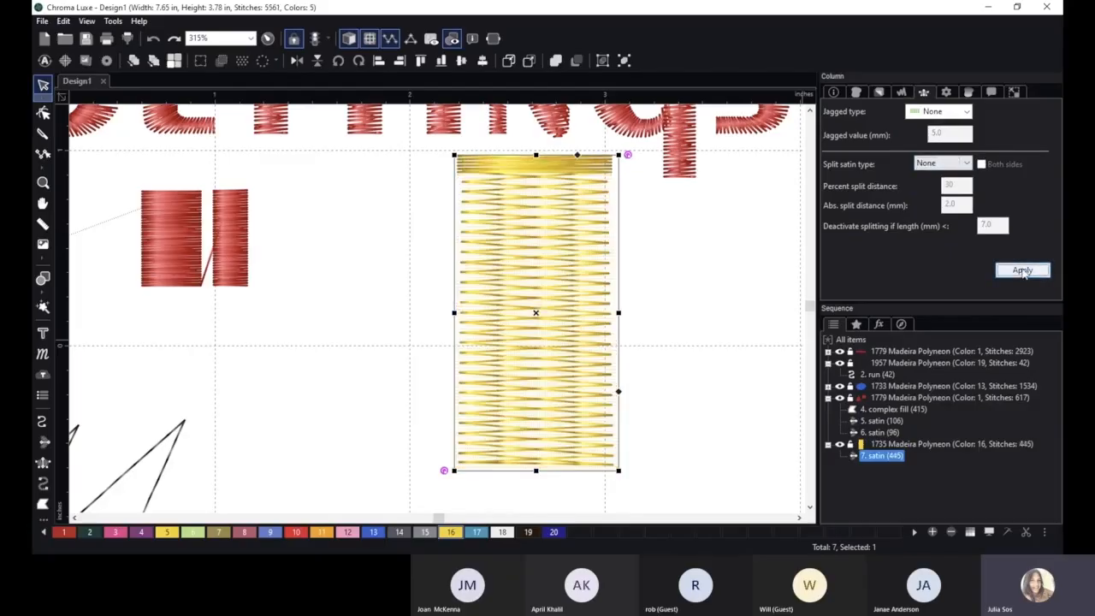
- Apply a Percent split satin with a split distance of 50 to the yellow column
click(965, 165)
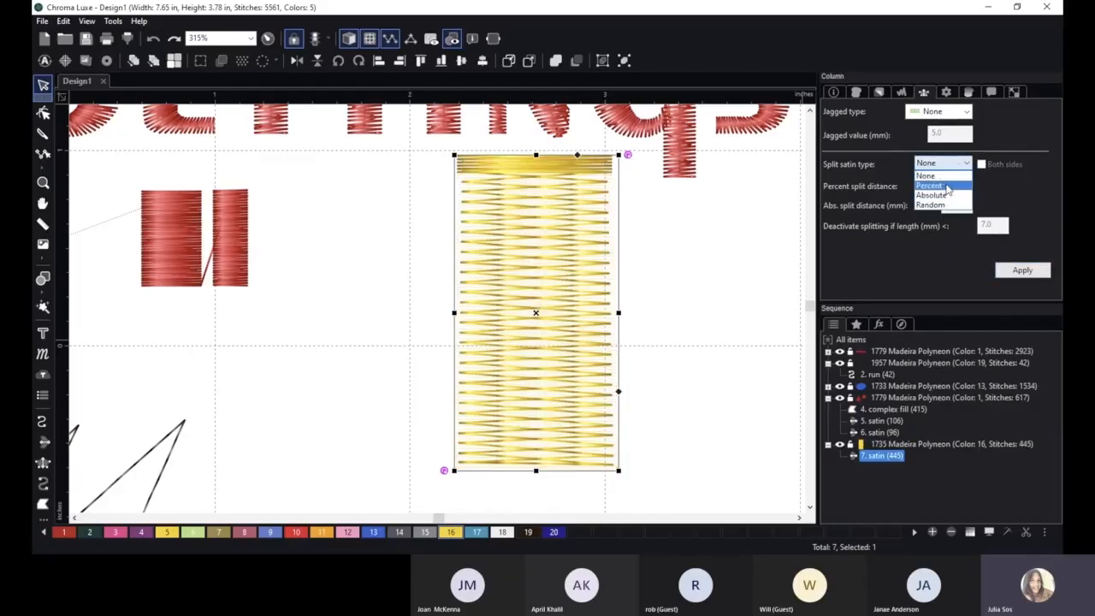
click(933, 185)
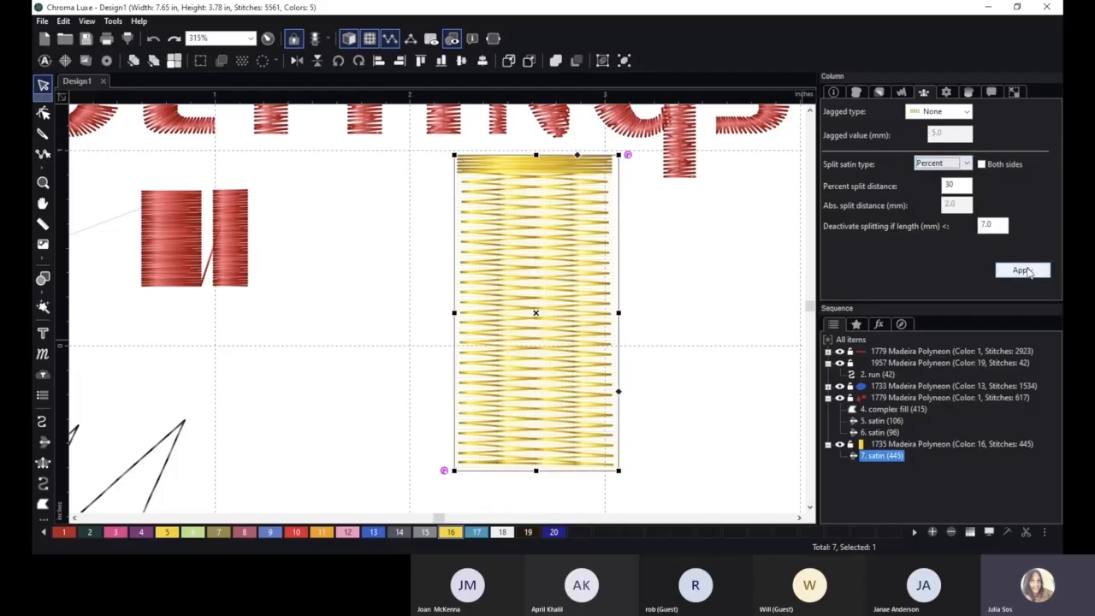
double_click(950, 185)
text(5)
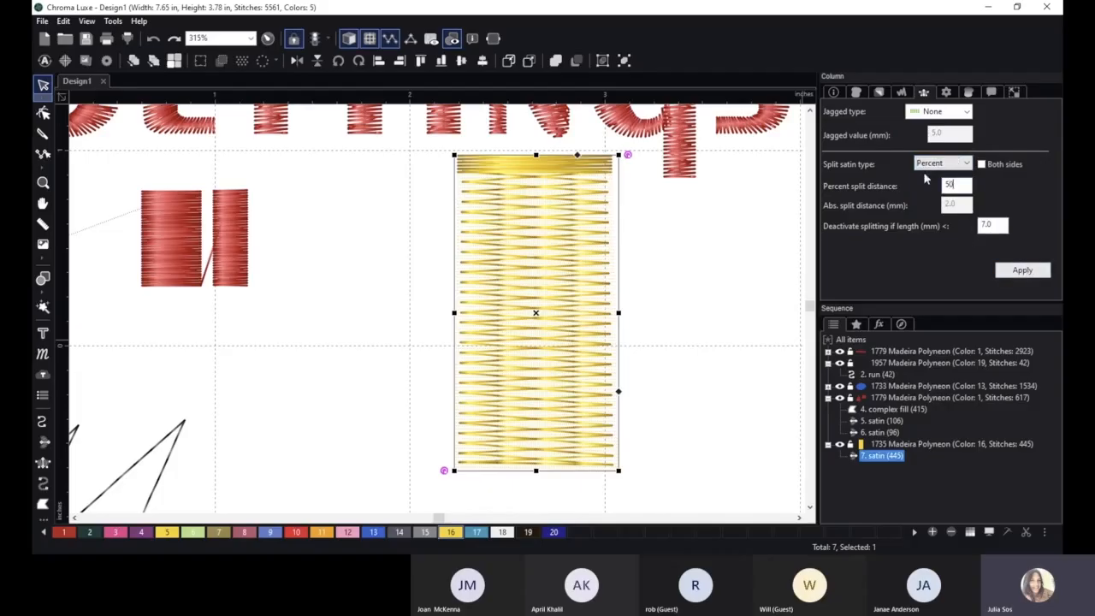
click(1018, 270)
scroll(556, 221, up, 1)
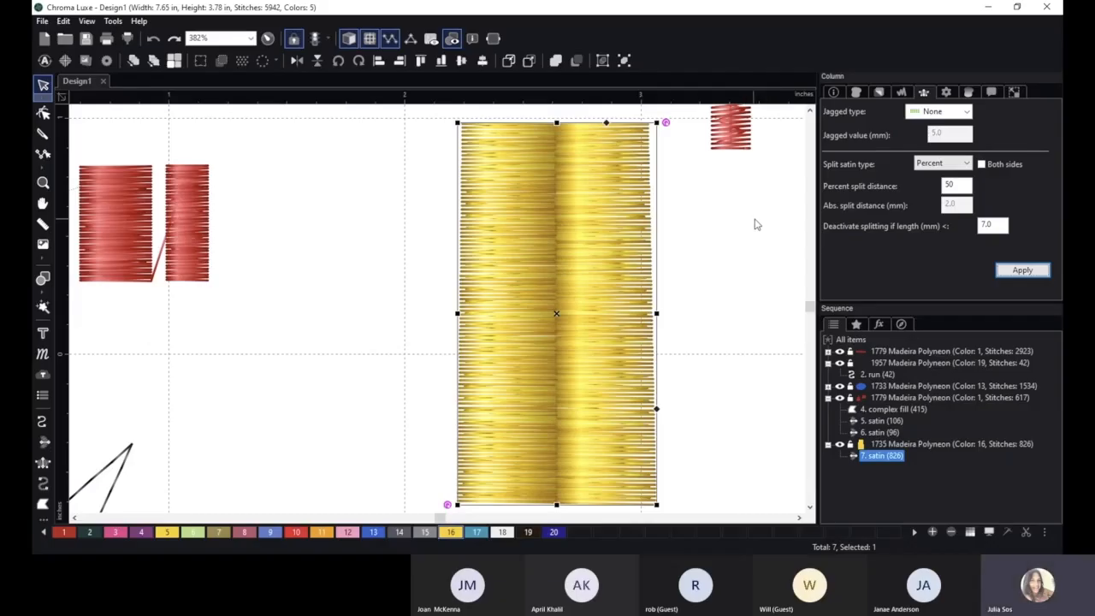
- Switch the yellow column to an Absolute split satin with a split distance of 8.0 mm and apply it
click(941, 163)
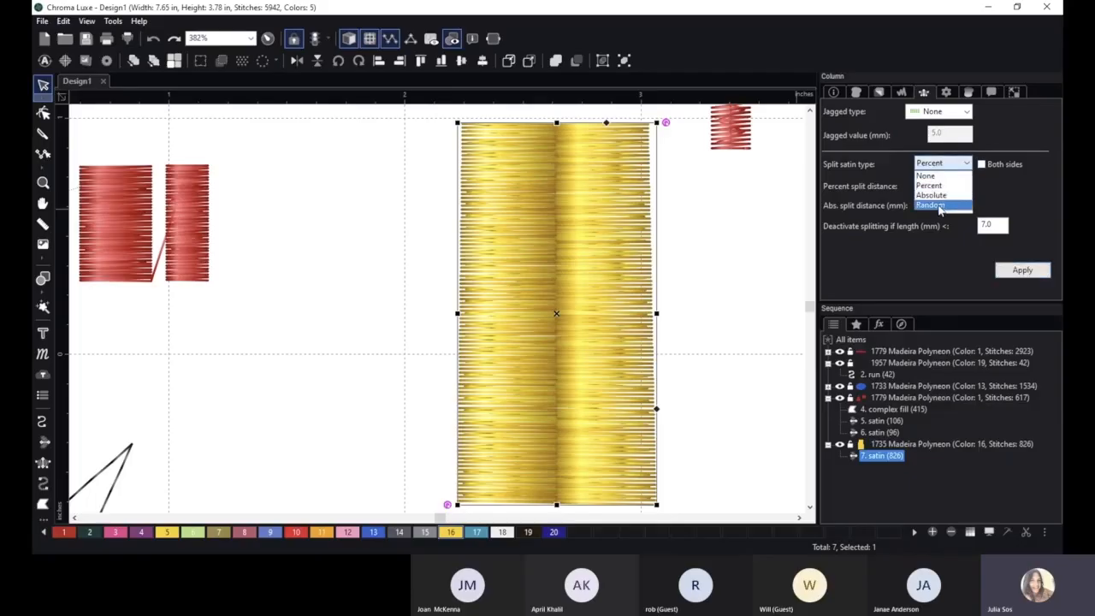
click(931, 195)
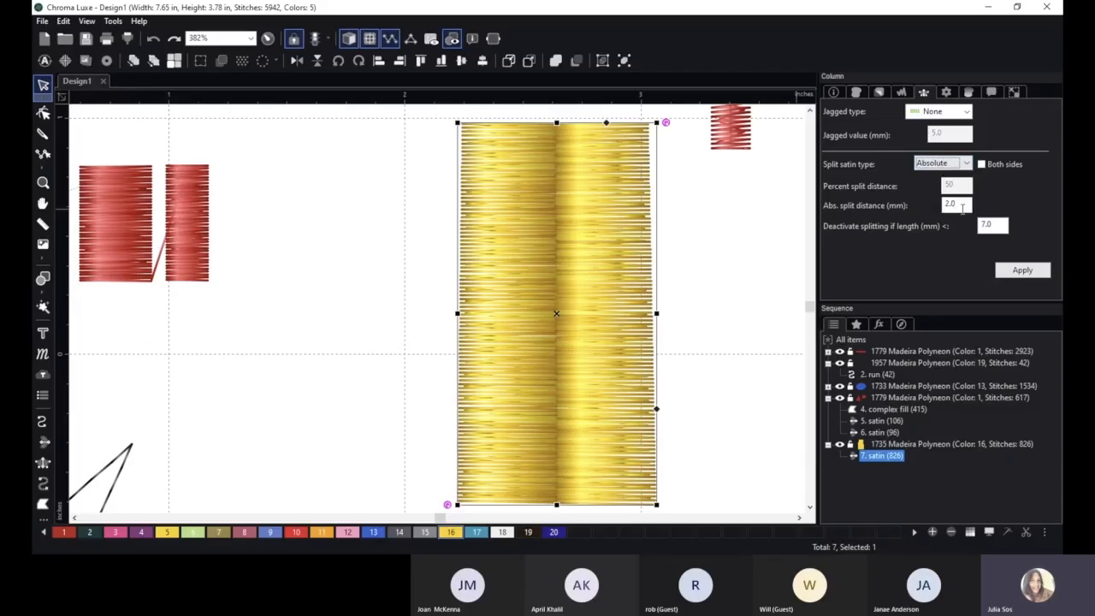
click(952, 205)
text(8)
click(1025, 270)
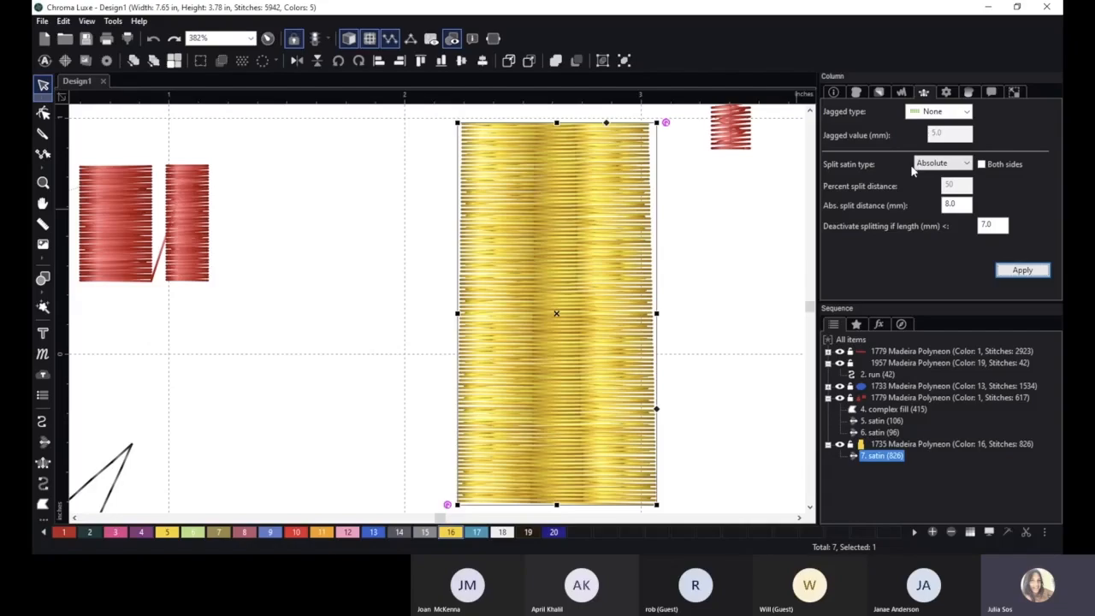
- Apply the Random split satin type to the yellow column
click(950, 167)
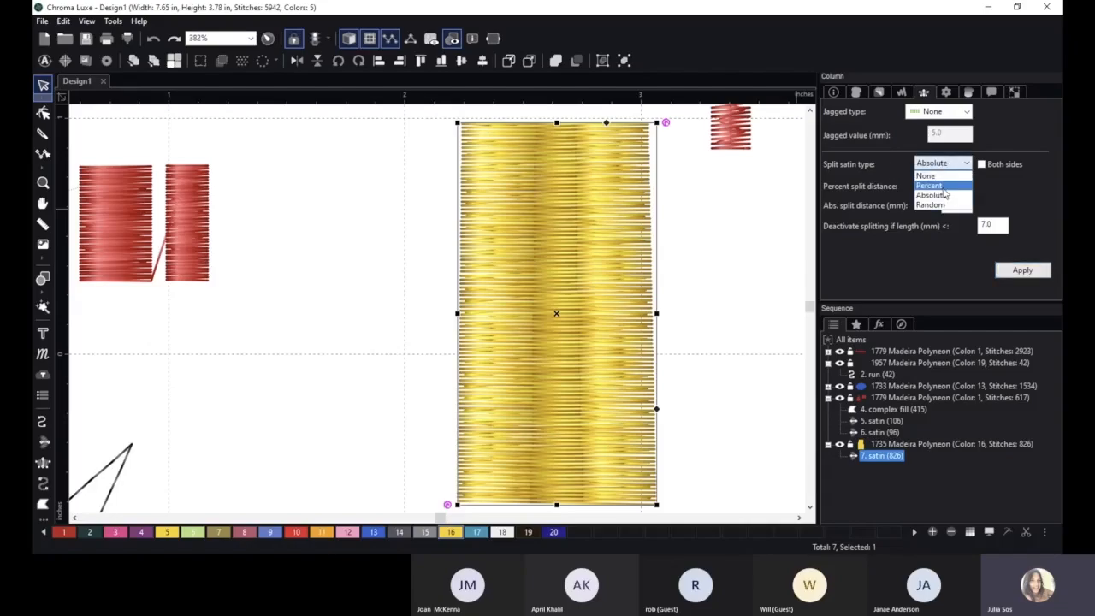
click(933, 205)
click(1022, 271)
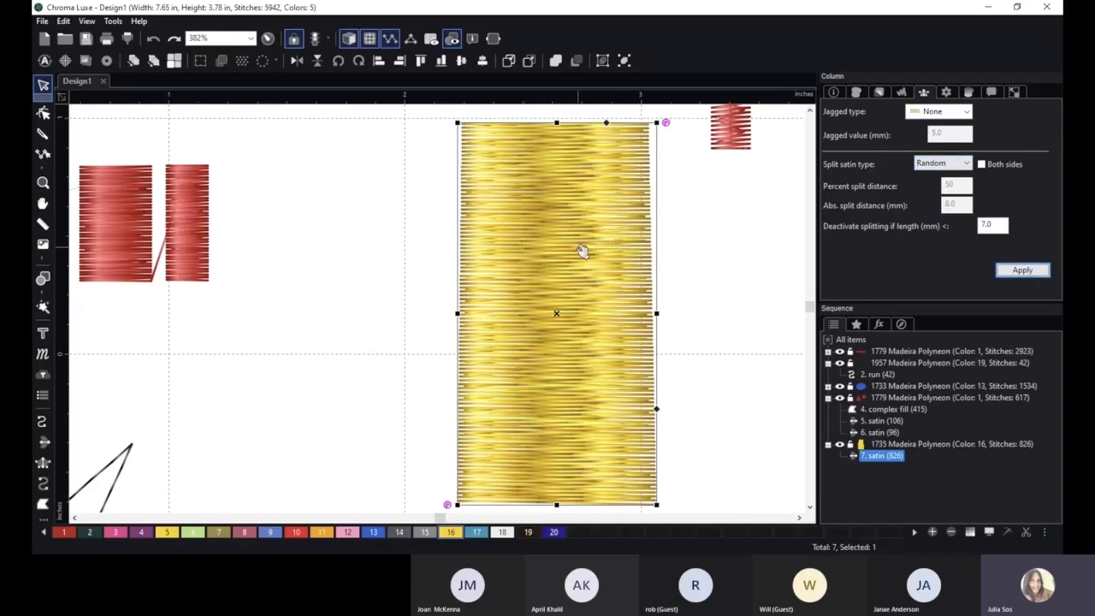
scroll(582, 249, down, 1)
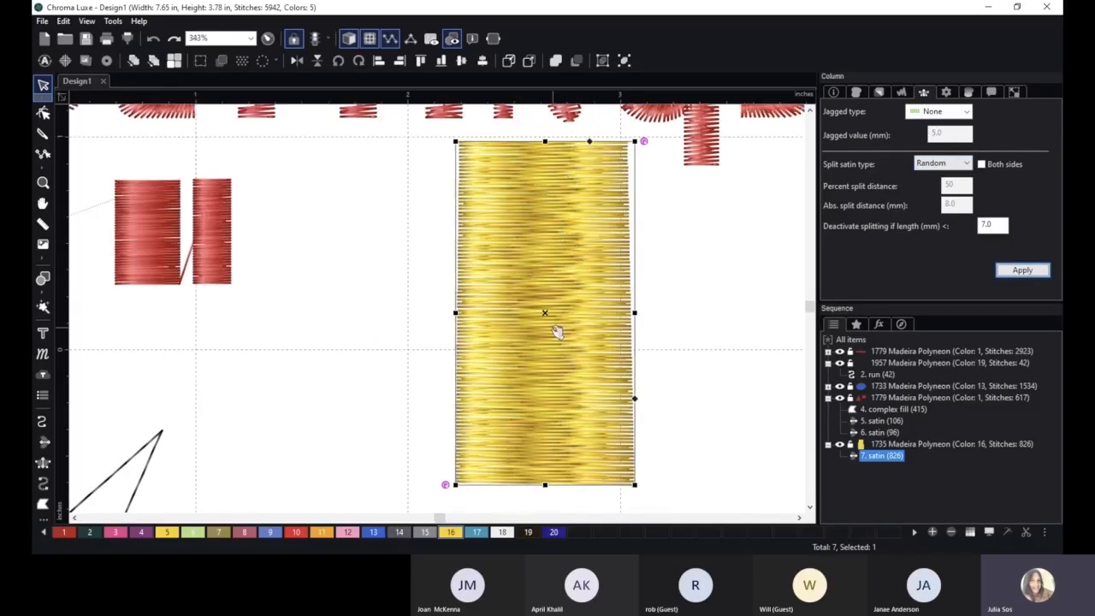
scroll(557, 329, down, 1)
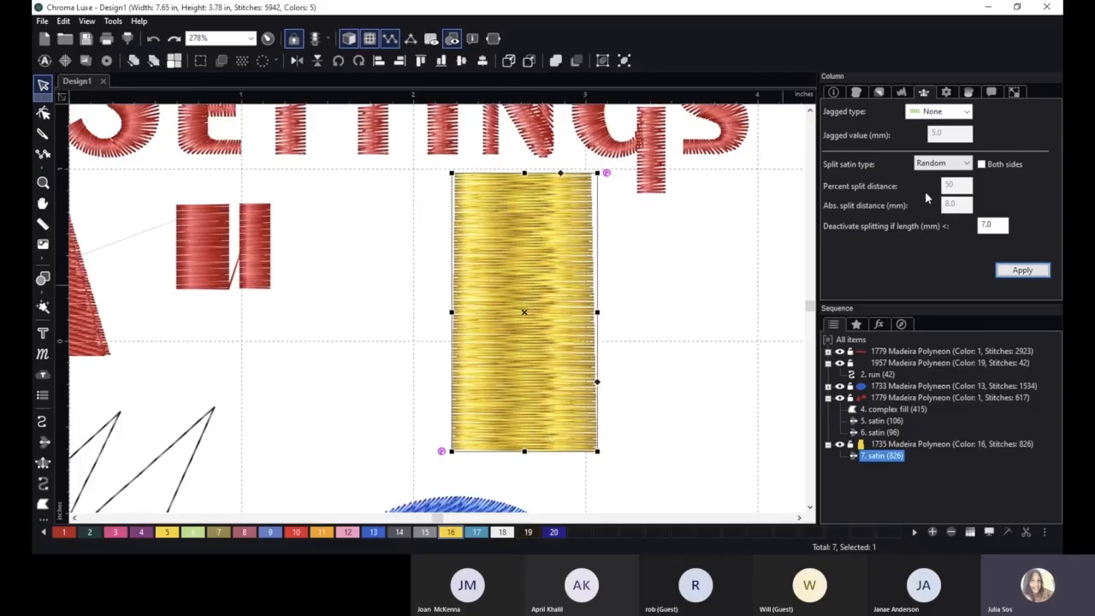
- Switch the yellow column back to the Percent split satin type with a distance of 50 and apply it
click(949, 165)
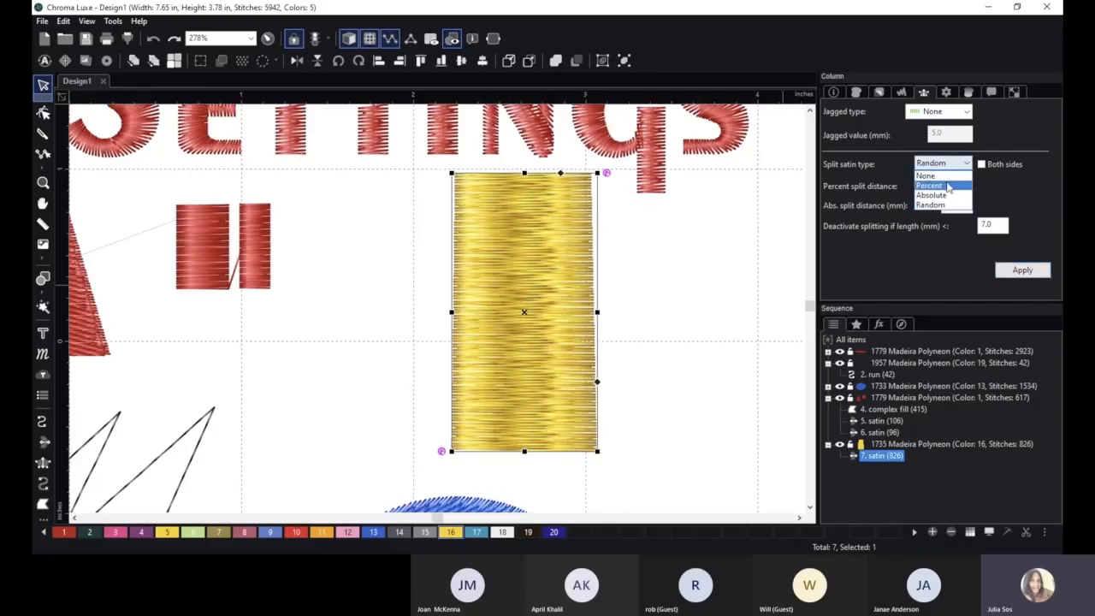
click(948, 186)
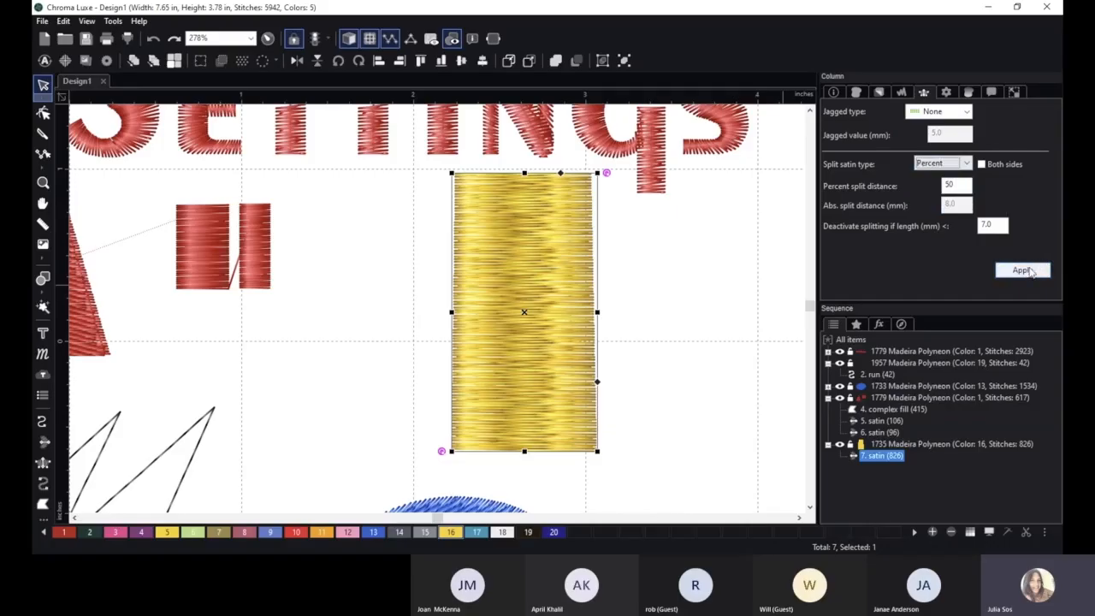
click(1030, 272)
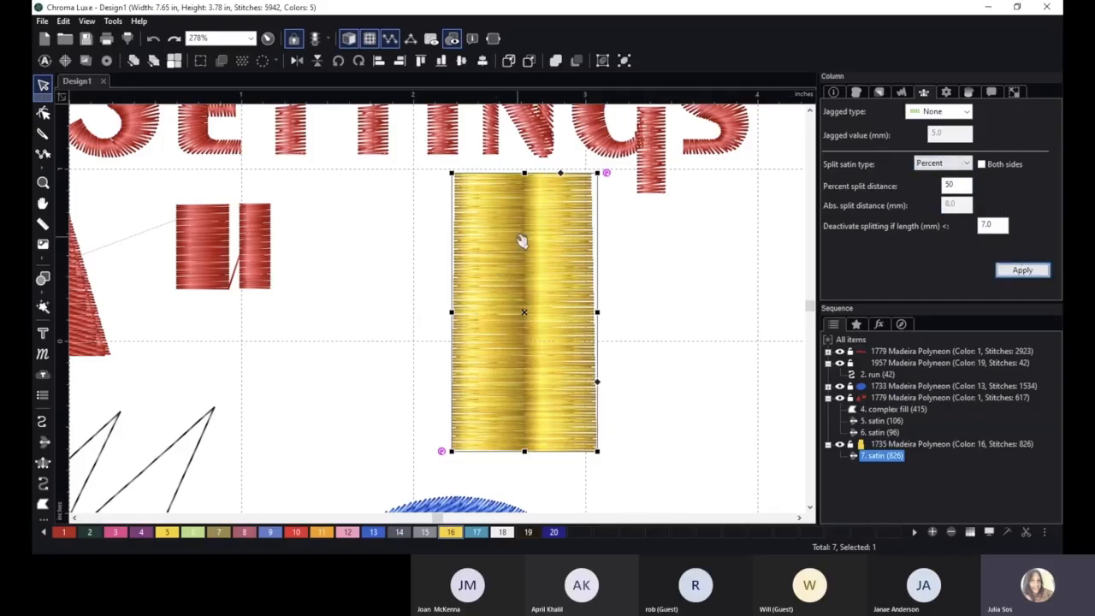
- Change the yellow column's split satin type to Random again and apply it
click(948, 164)
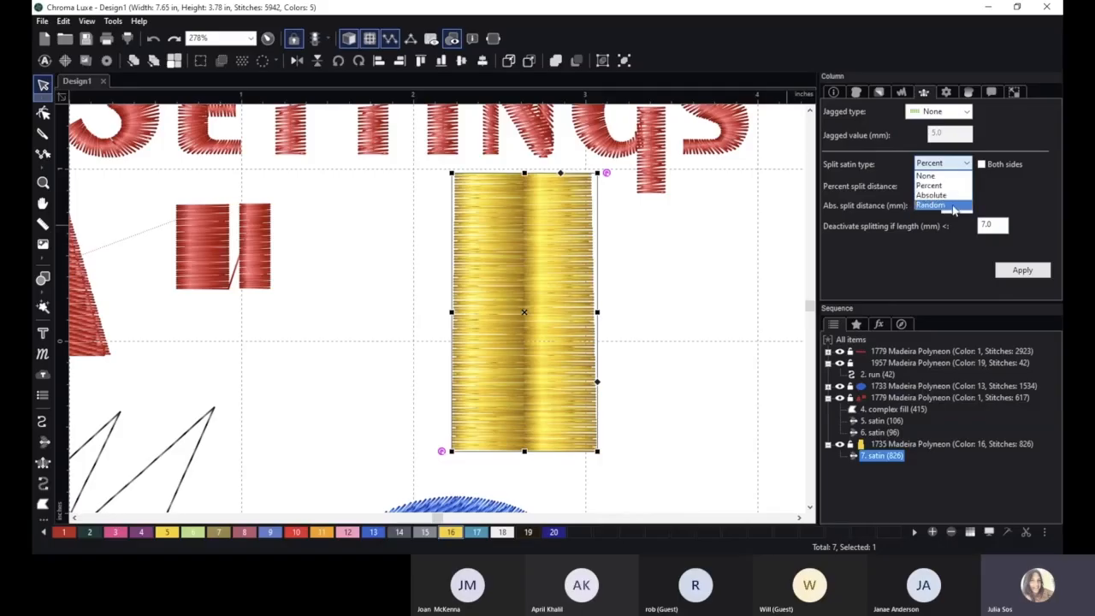
click(952, 206)
click(1018, 269)
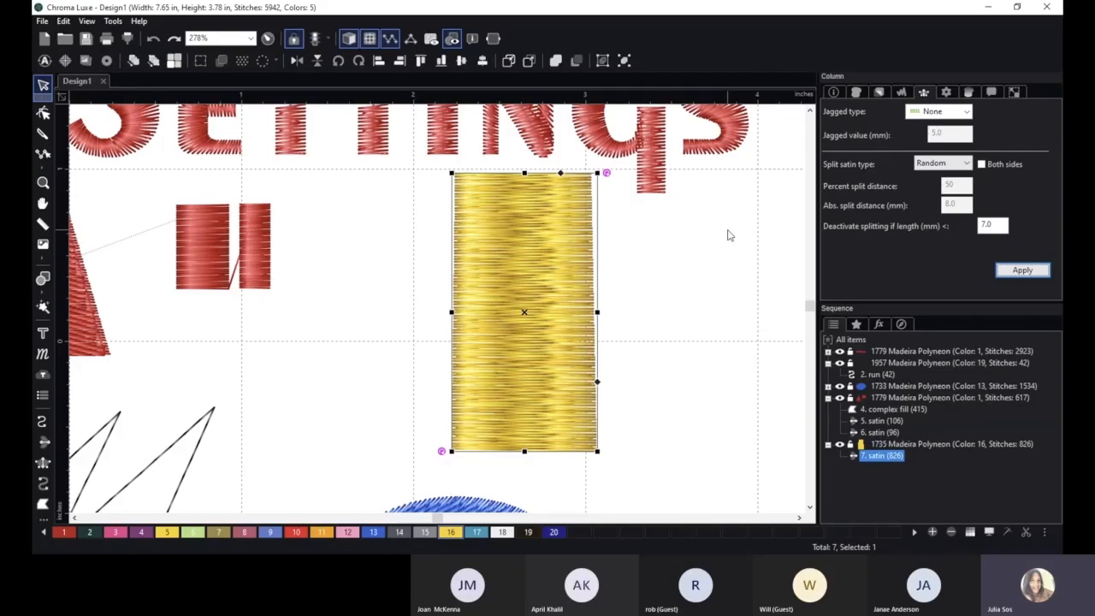
- Show the yellow column's general settings and delete the column from the design
click(947, 93)
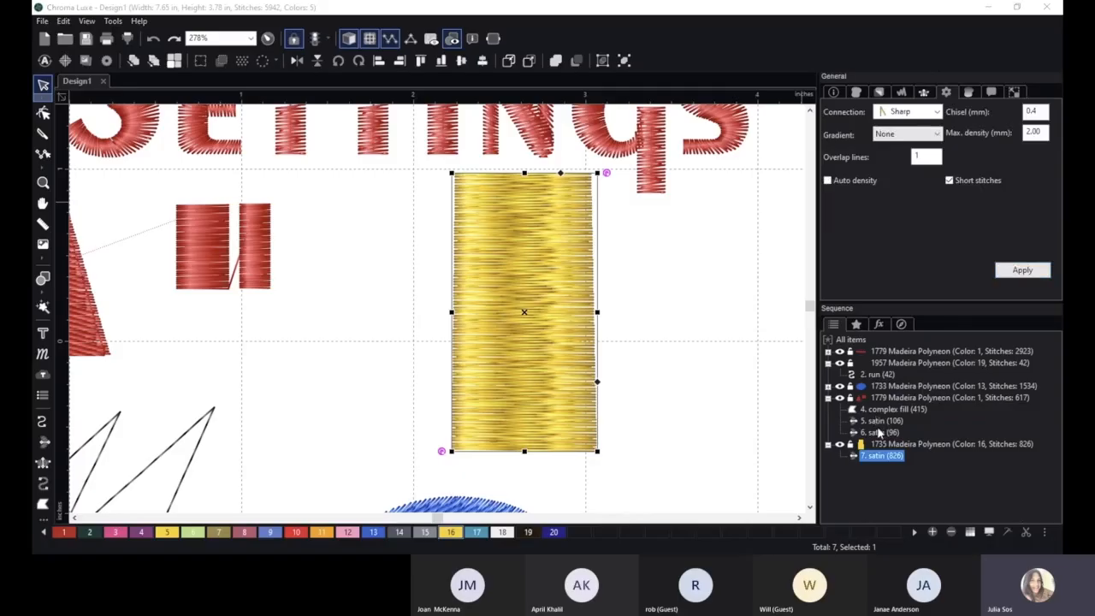
click(881, 70)
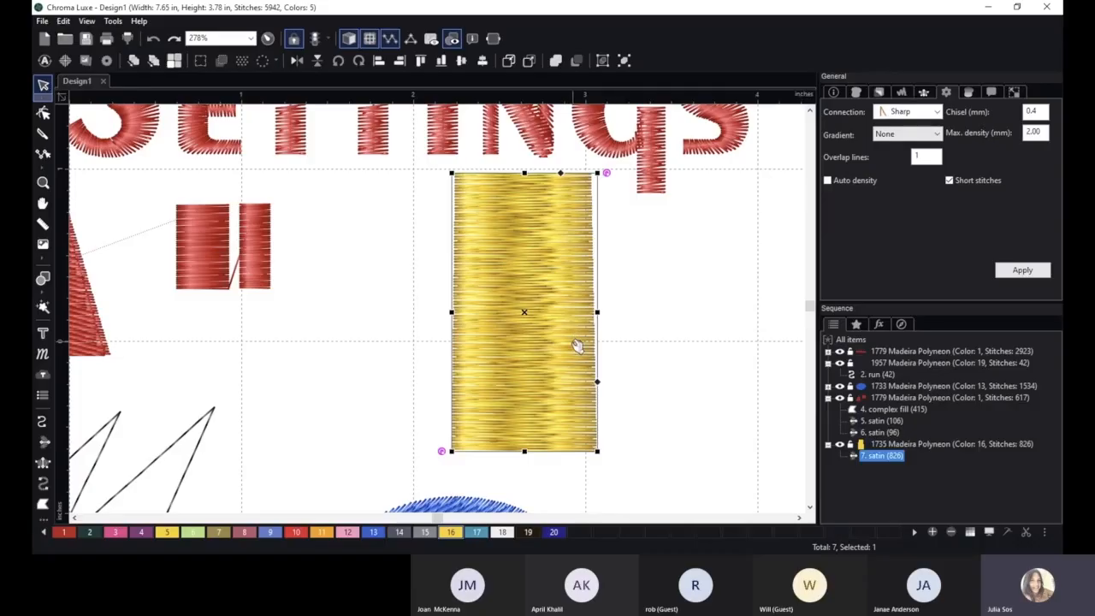
click(532, 289)
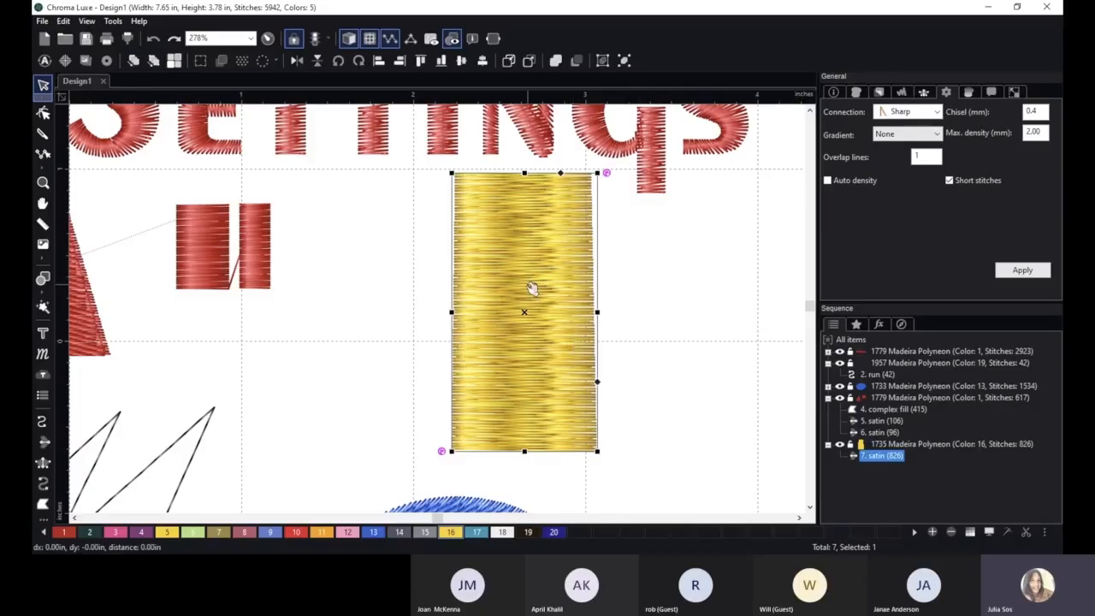
key(Delete)
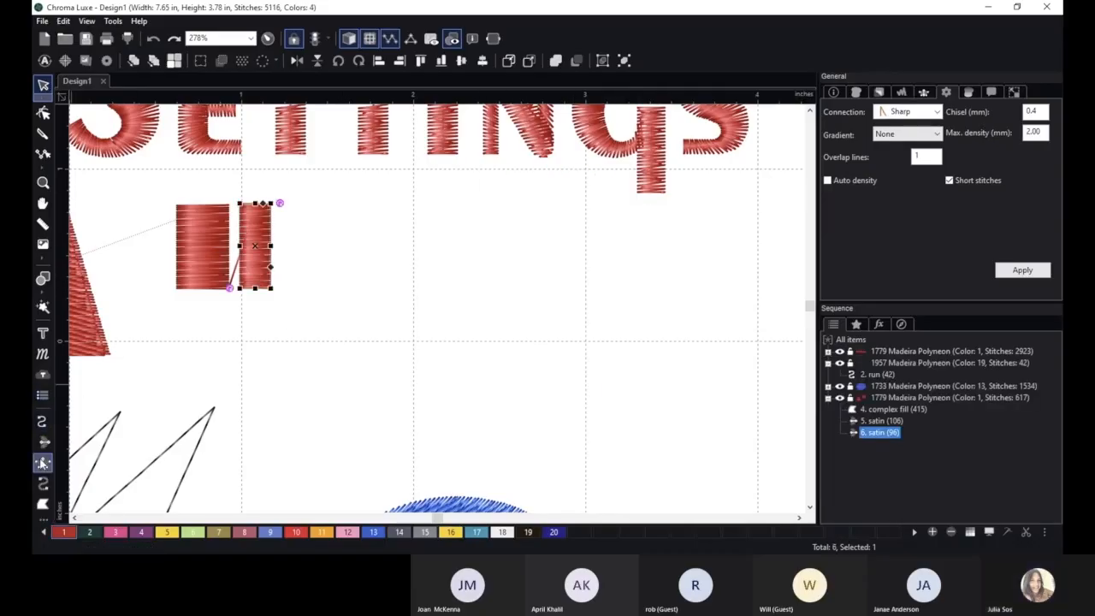
- Draw an upright classic satin column about 0.55 in wide in the empty area below the SETTINGS lettering
click(42, 462)
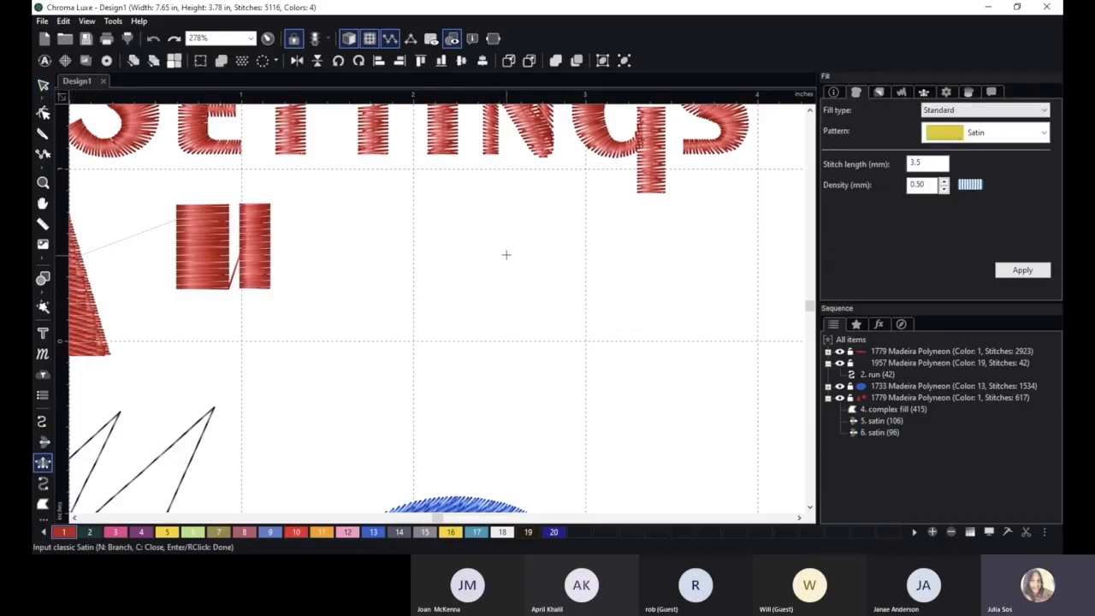
click(521, 228)
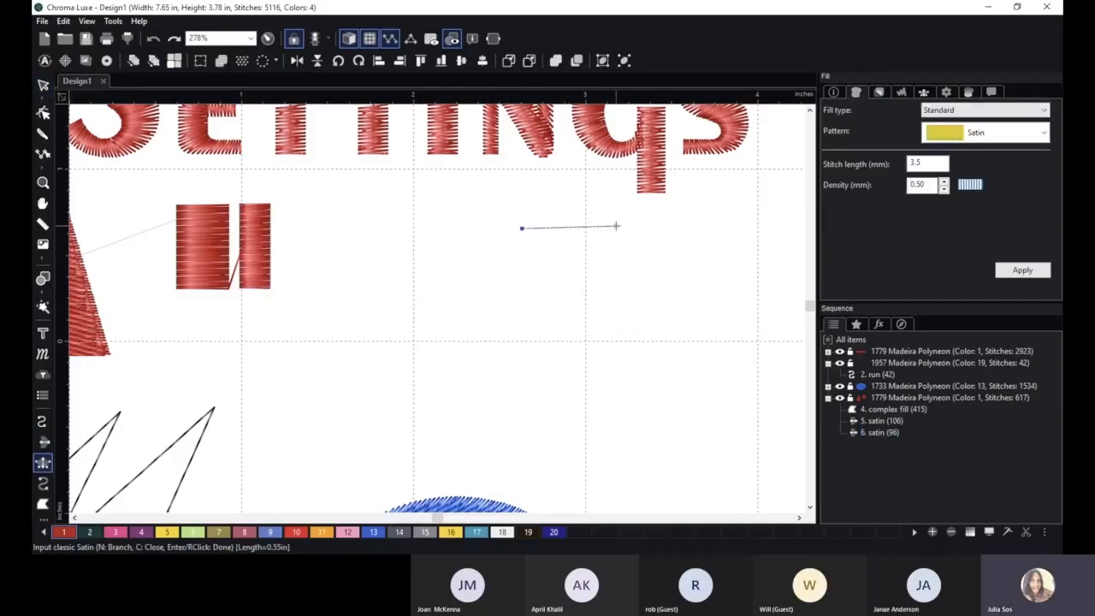
click(616, 226)
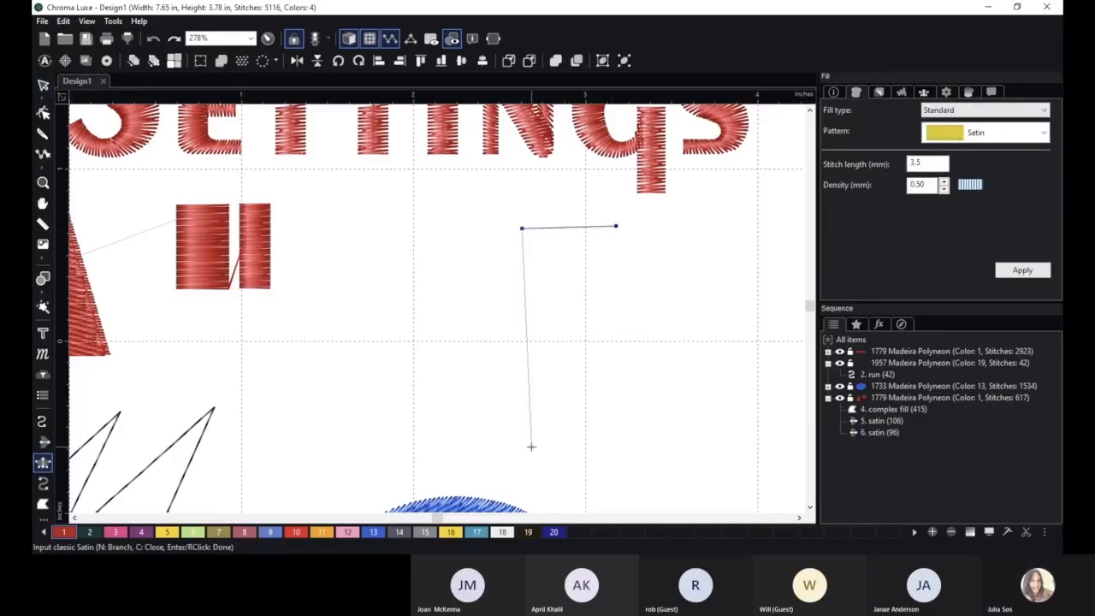
click(531, 445)
click(624, 444)
right_click(624, 443)
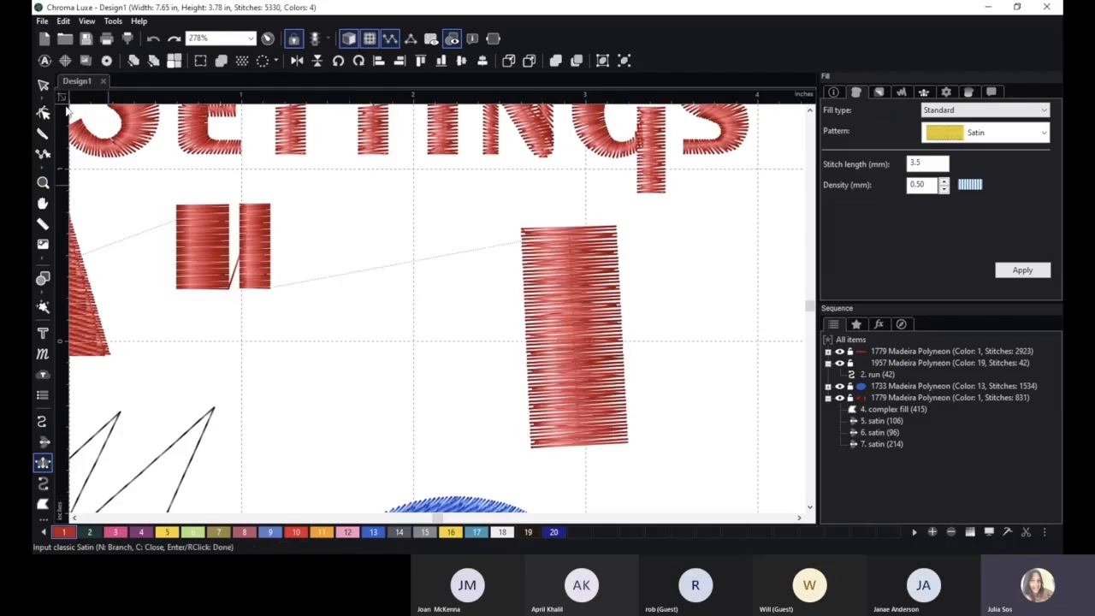
- Draw a triangular complex fill beside the new satin column, using the standard Tatami pattern
click(43, 503)
click(682, 223)
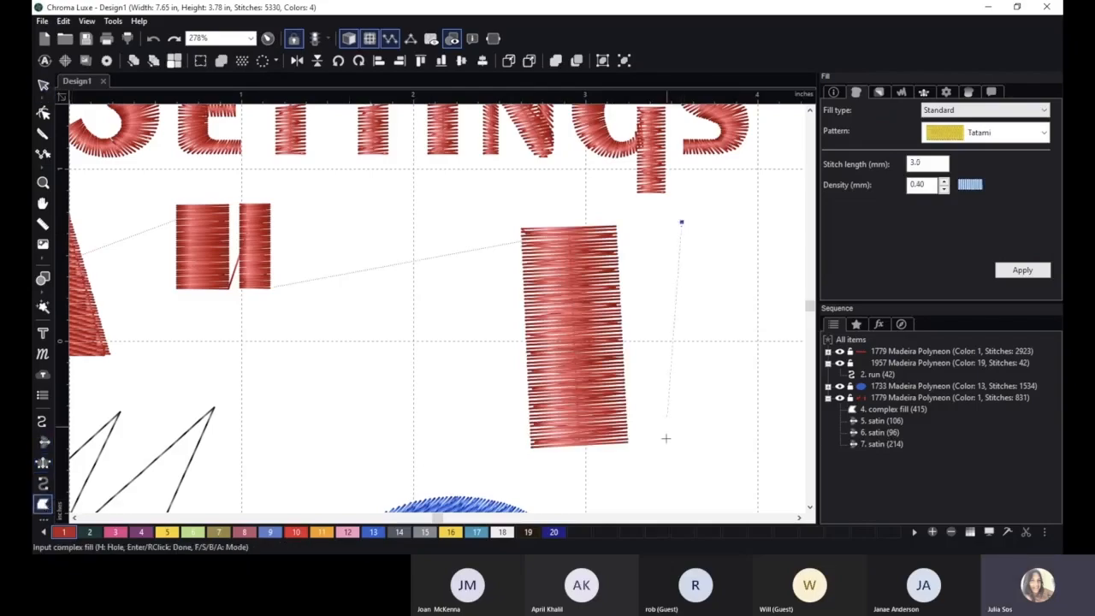
click(661, 439)
click(787, 420)
right_click(787, 420)
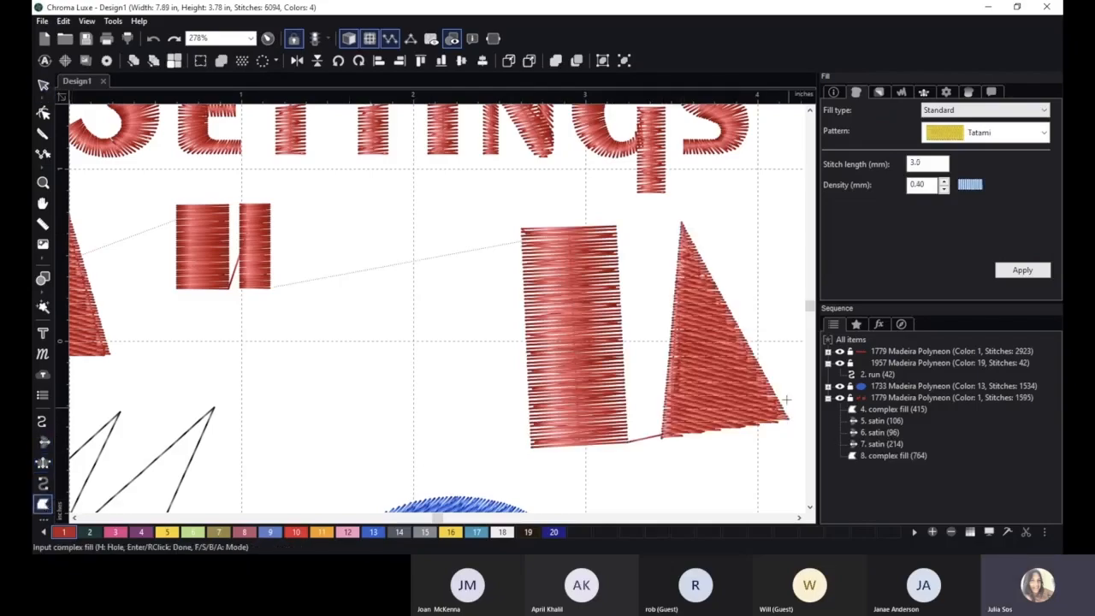
scroll(718, 246, down, 1)
scroll(716, 189, up, 1)
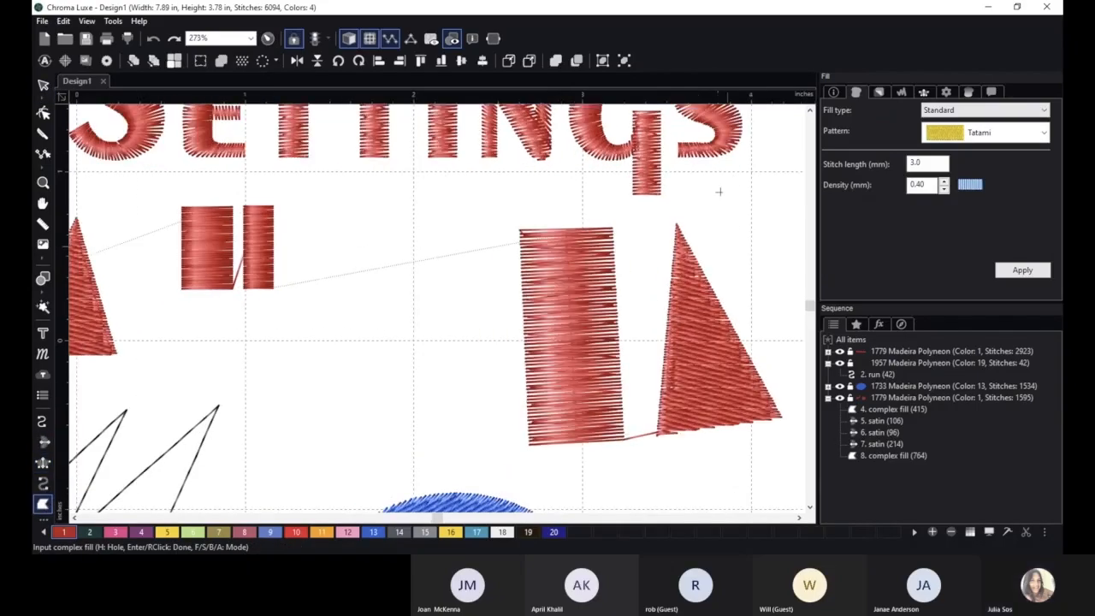
- Move the SETTINGS lettering upward, away from the new satin column and triangle
click(43, 83)
drag(444, 142, 446, 78)
scroll(611, 193, up, 2)
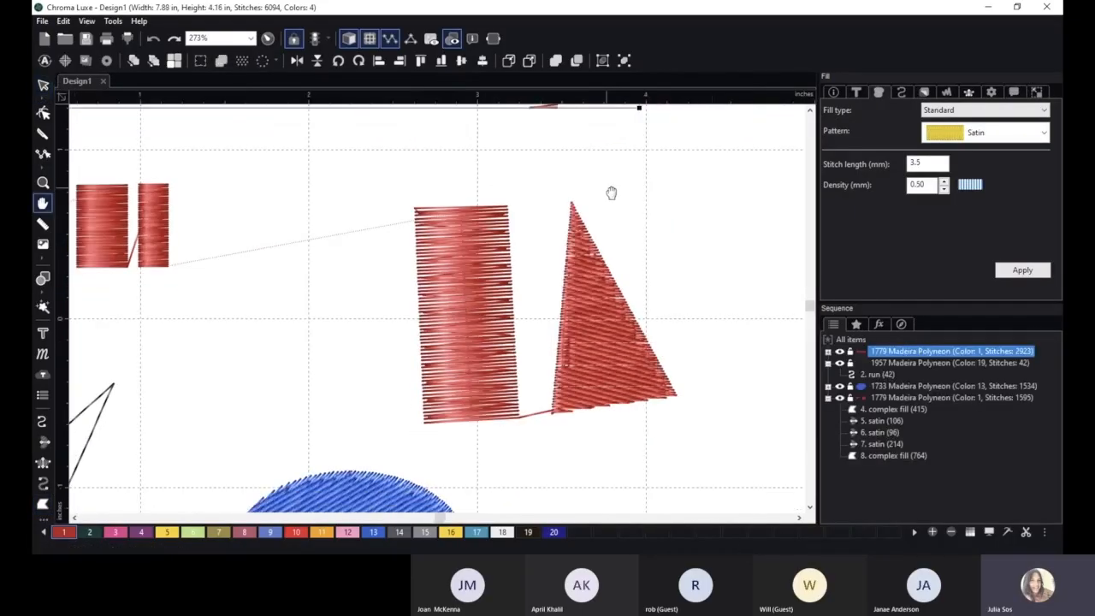
- Recolor the triangular complex fill to Madeira Polyneon 1810 GS Grey and open its general settings
click(661, 305)
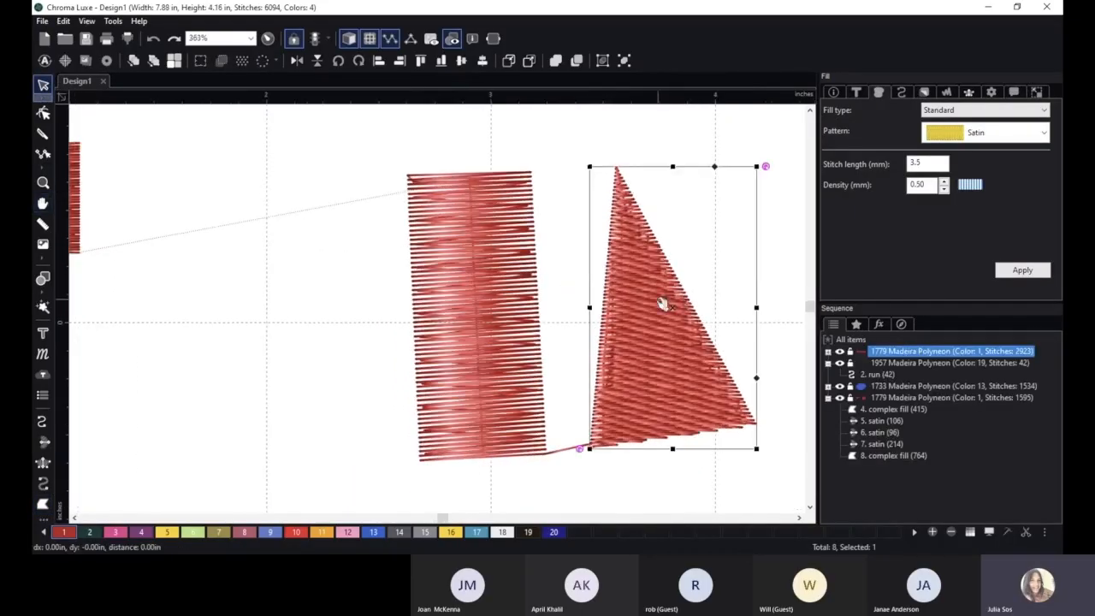
click(425, 533)
click(931, 94)
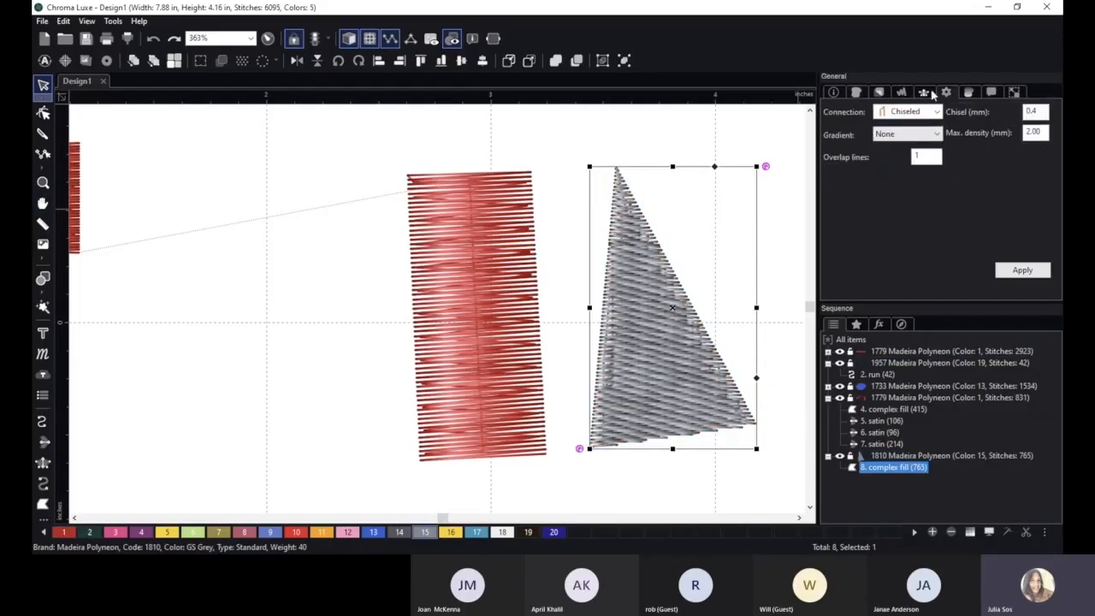
click(932, 94)
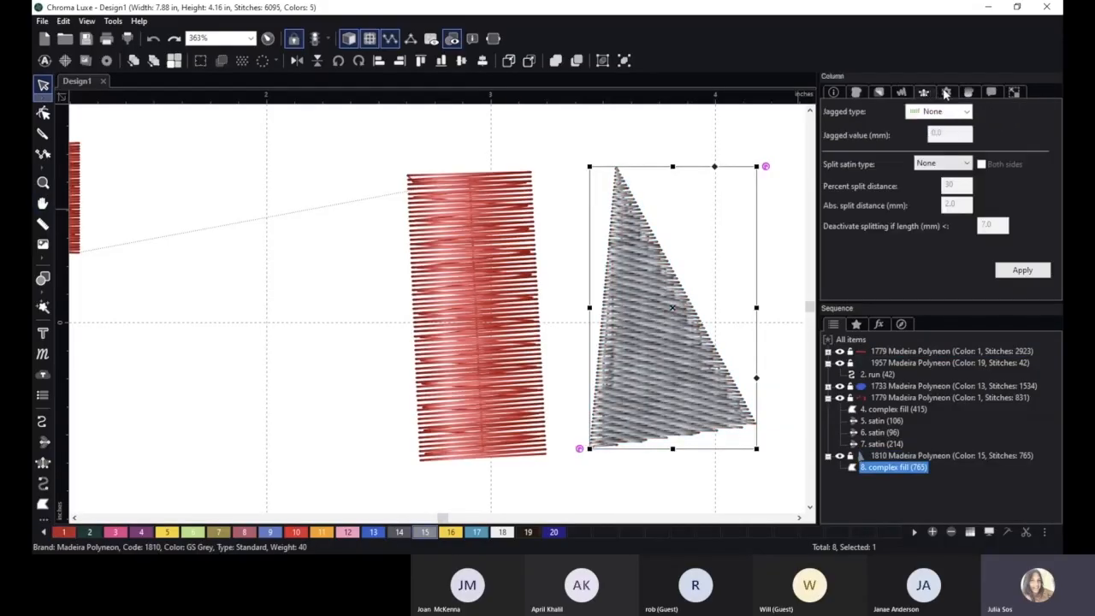
click(946, 93)
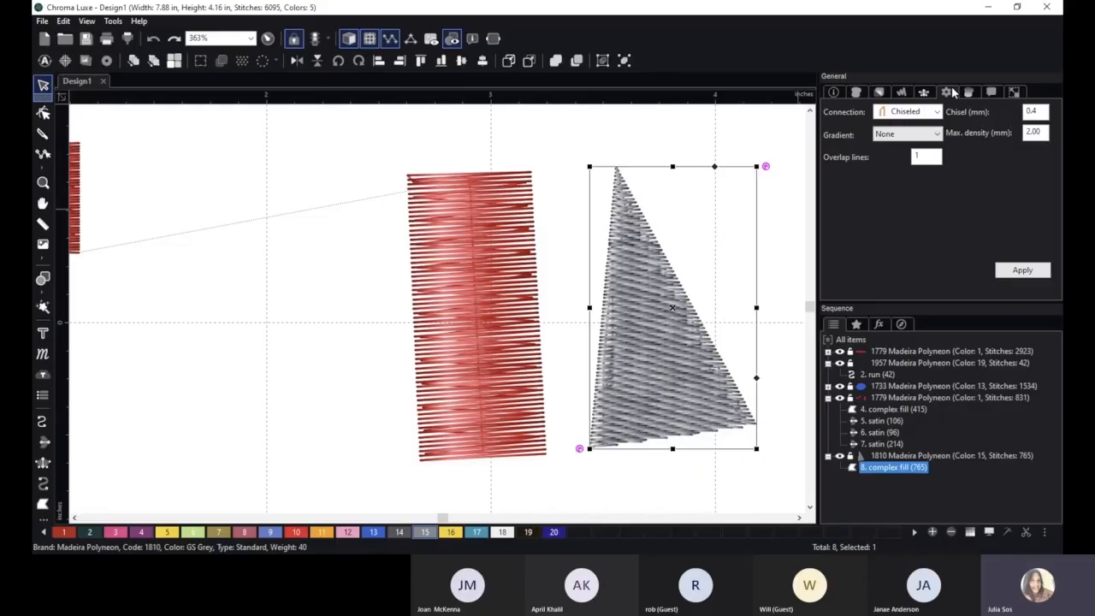
- Turn off the 3D stitch view and open the general settings of the triangular complex fill
click(784, 144)
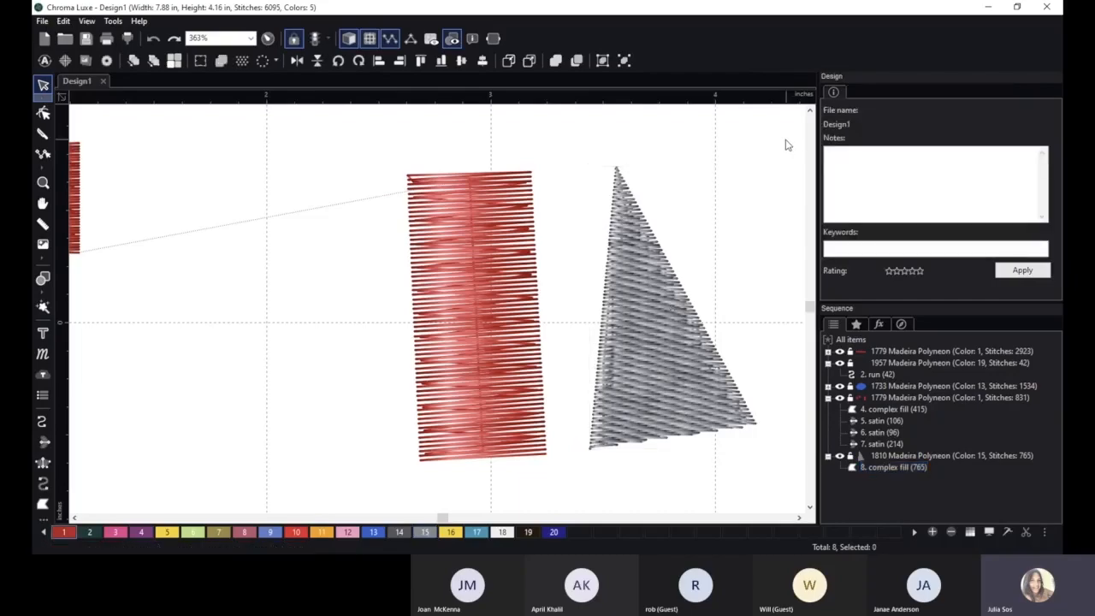
scroll(768, 156, up, 2)
key(space)
scroll(762, 179, up, 1)
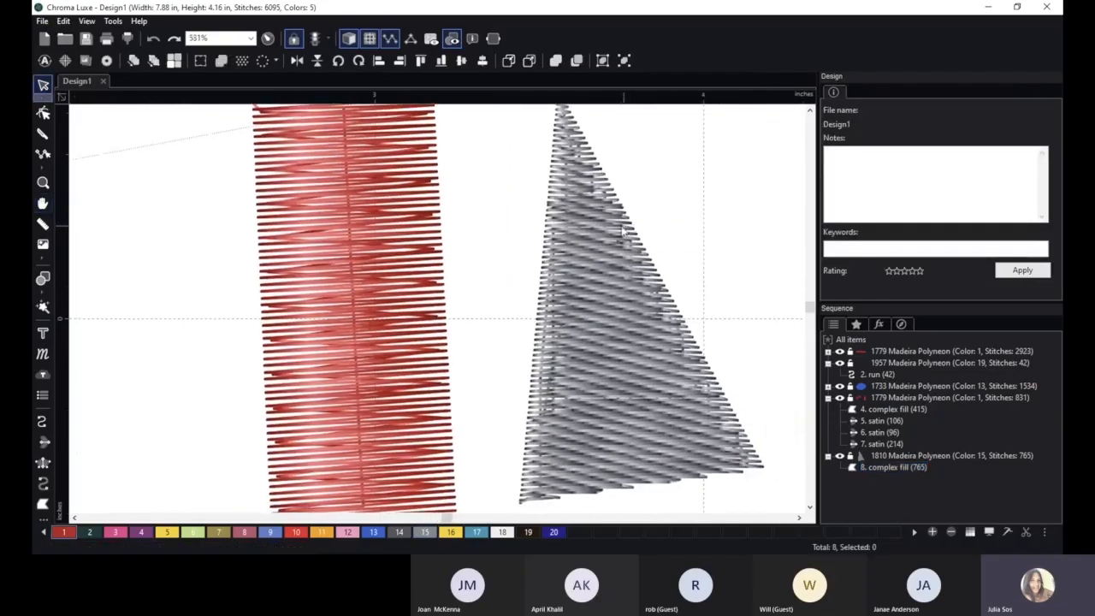
drag(740, 179, 655, 210)
scroll(655, 210, up, 1)
key(space)
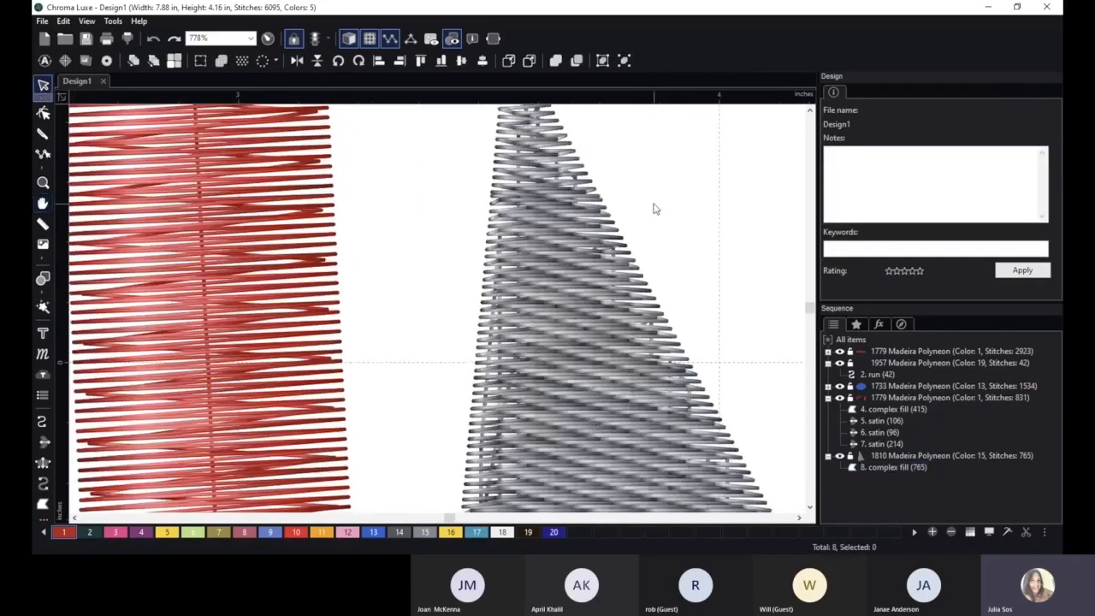
click(575, 235)
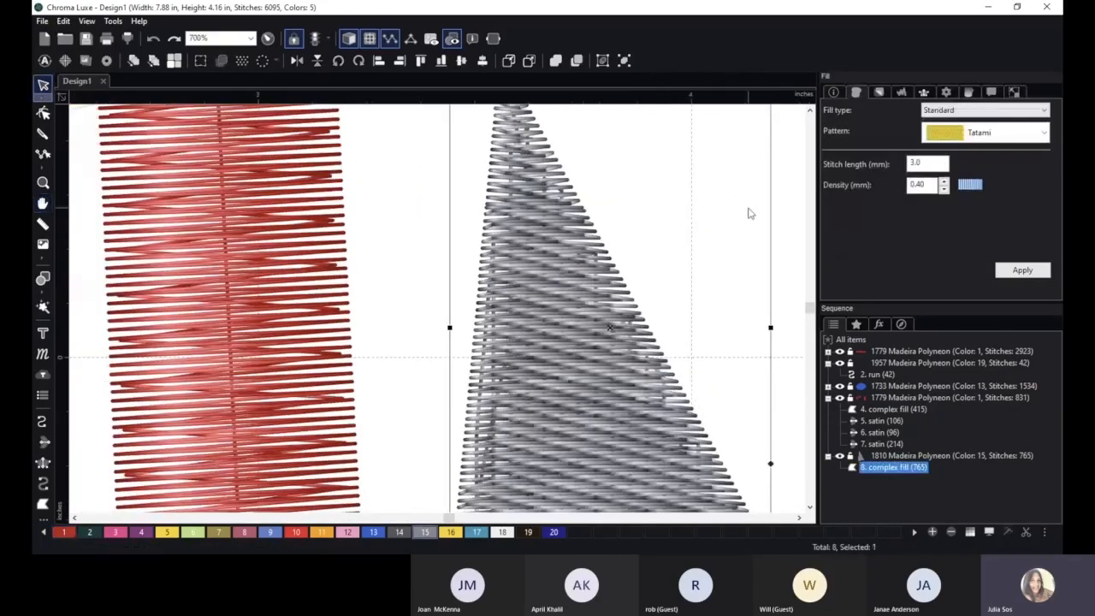
click(348, 38)
scroll(560, 280, down, 2)
drag(542, 294, 621, 276)
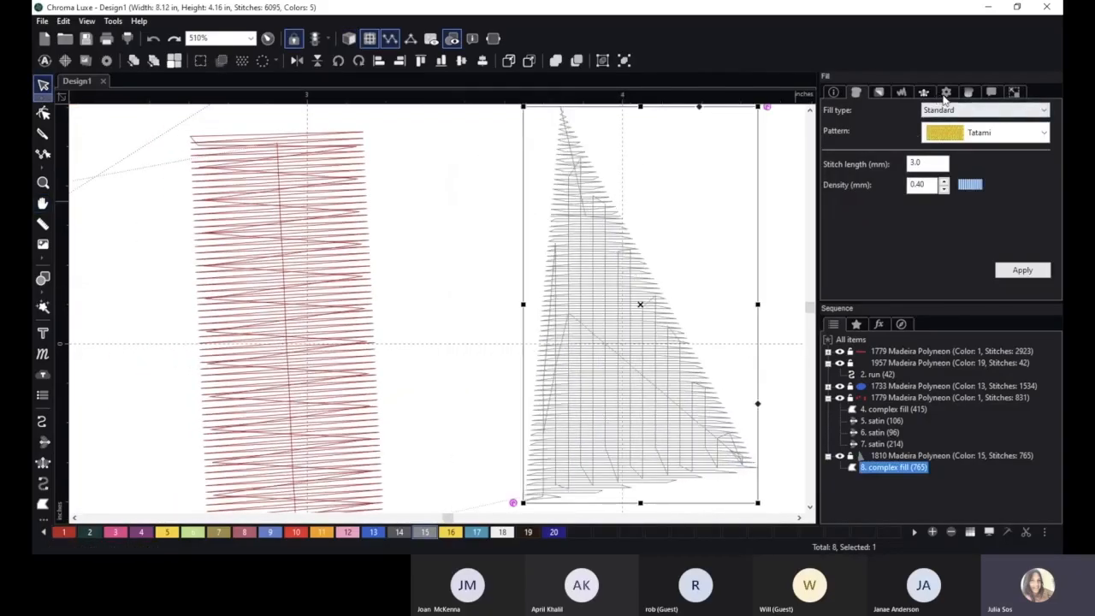
click(946, 92)
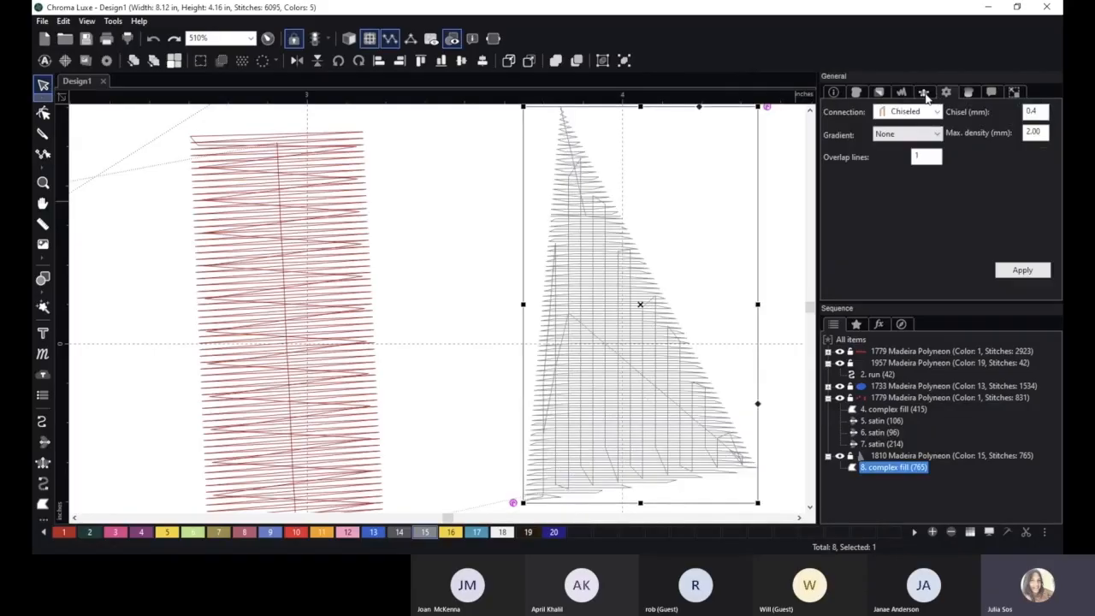
- Change the triangular complex fill's connection type to Square and apply it
click(924, 115)
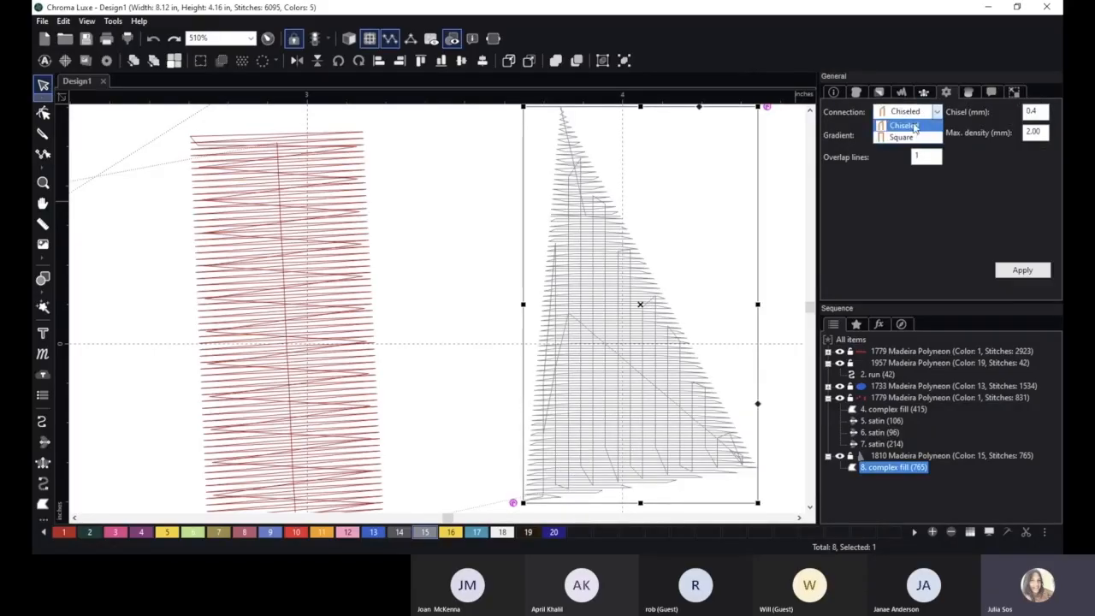
click(792, 192)
click(43, 184)
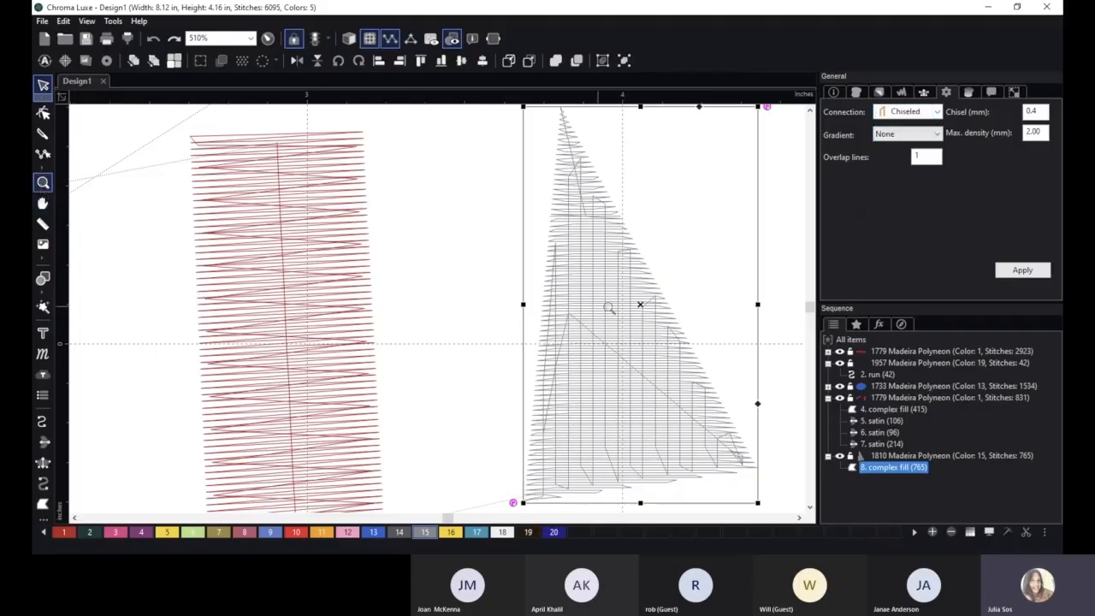
drag(630, 215, 704, 316)
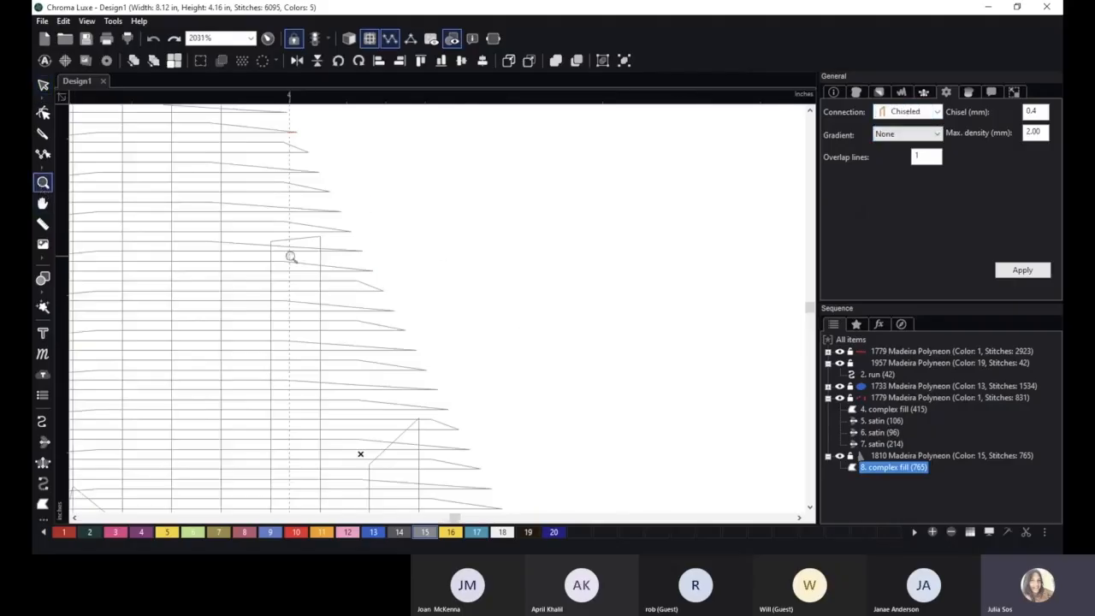
click(929, 116)
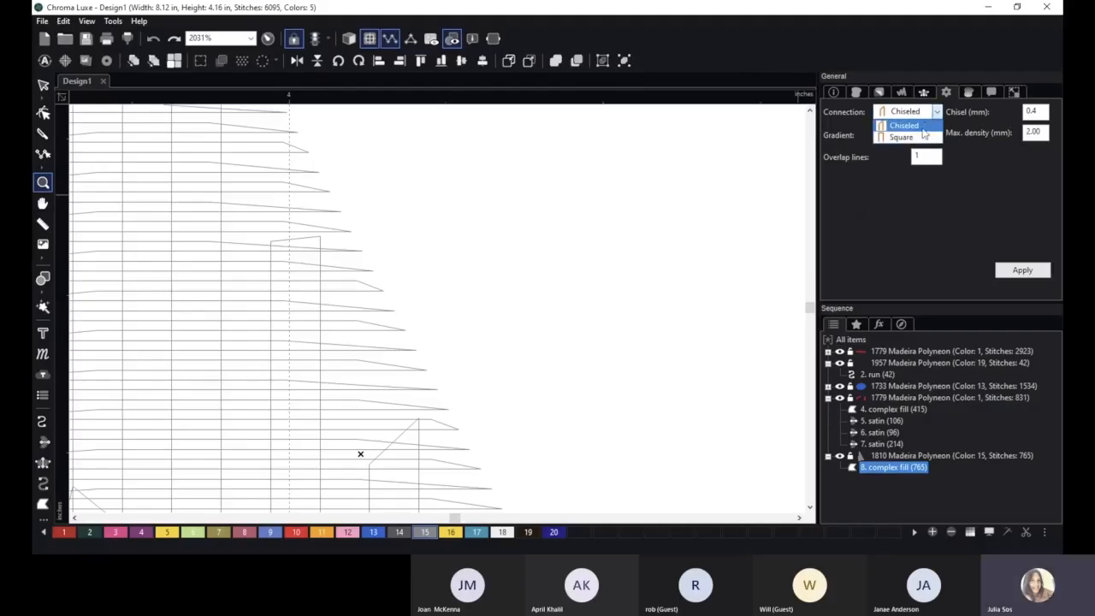
click(921, 139)
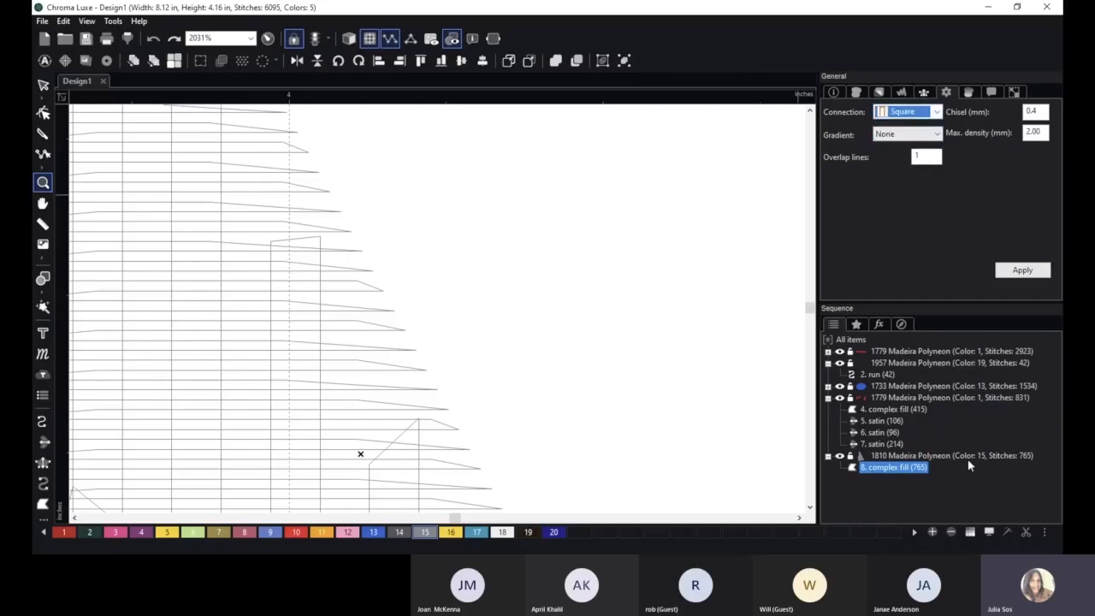
click(859, 496)
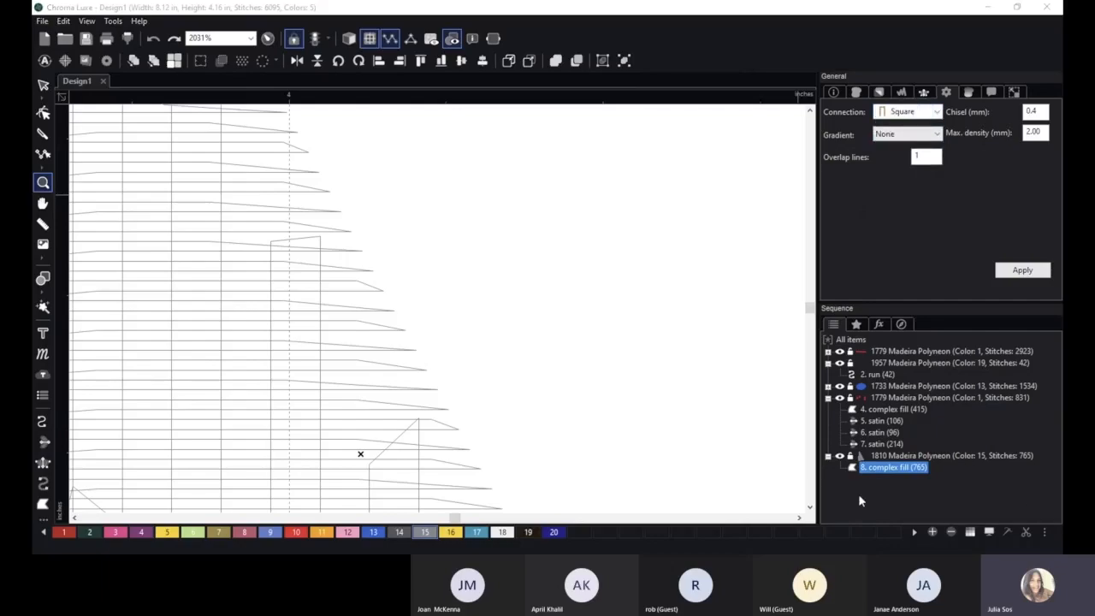
click(1029, 272)
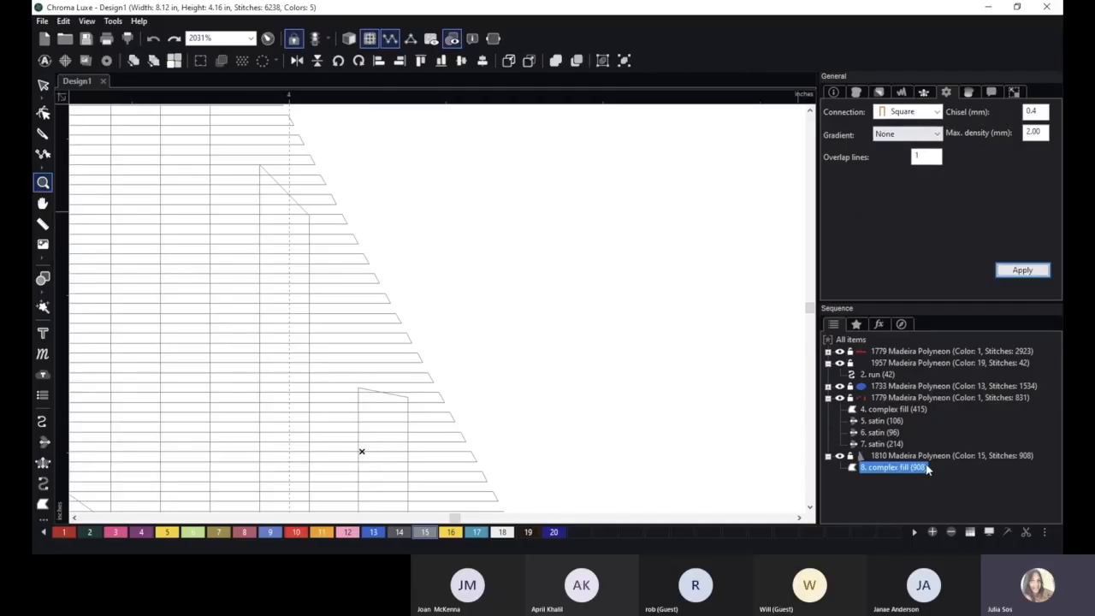
- Set the triangle's connection back to Chiseled and regenerate its stitches for comparison
click(937, 113)
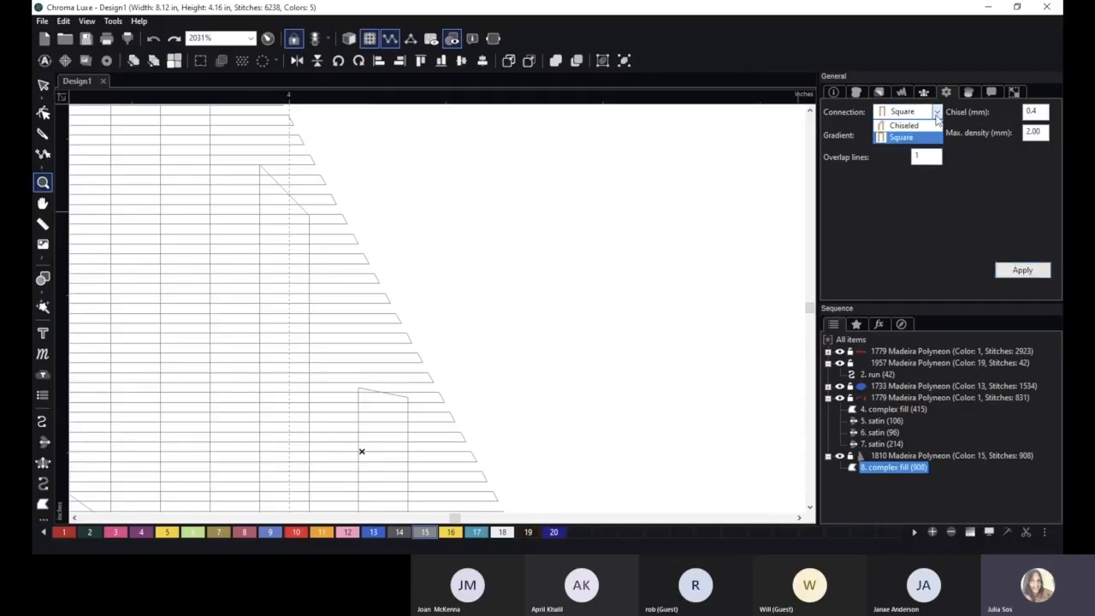
click(933, 122)
click(1023, 271)
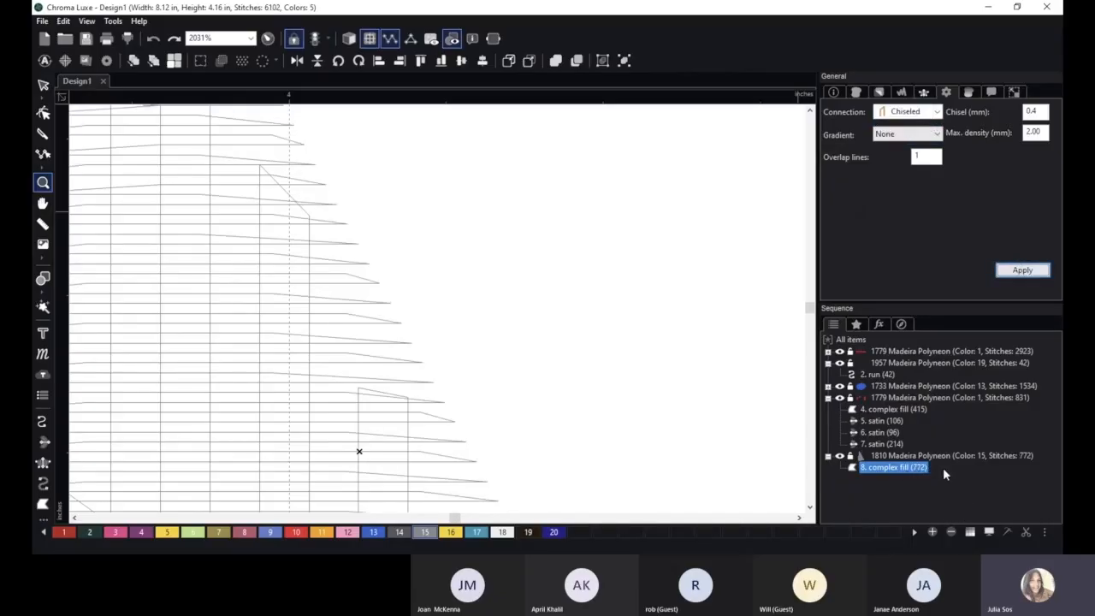
- Reapply the Square connection to the triangular fill and show the stitch points
click(933, 115)
click(899, 137)
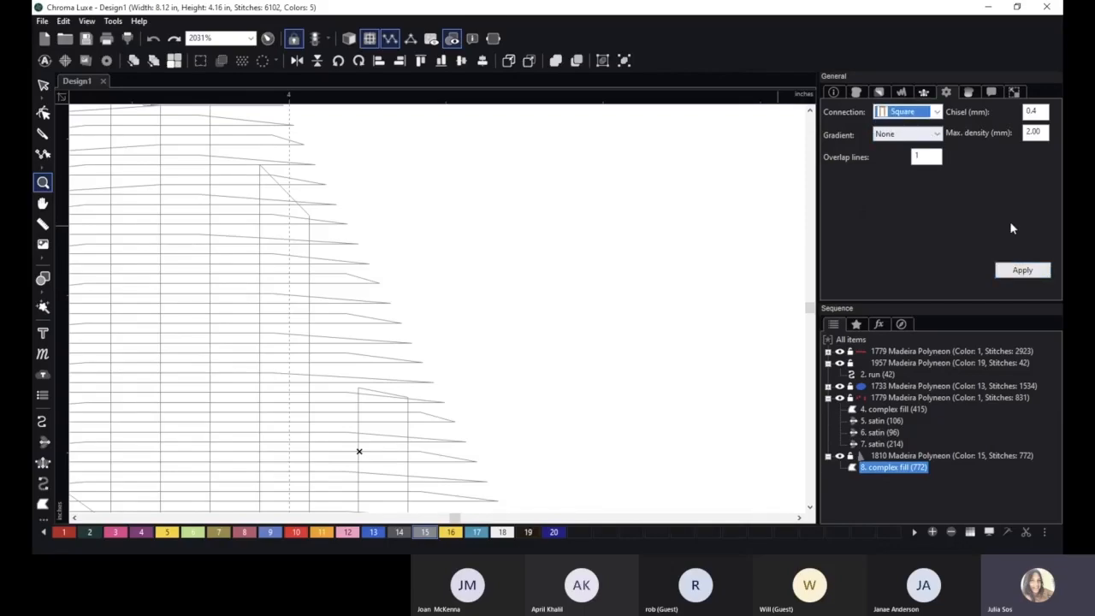
click(1022, 270)
scroll(624, 374, down, 3)
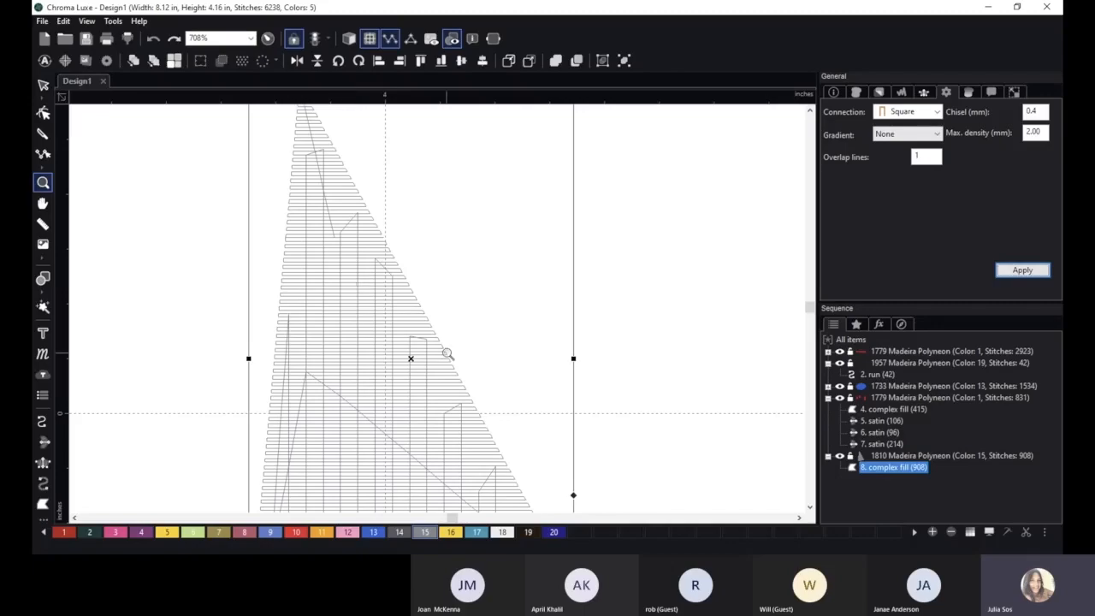
scroll(439, 325, up, 3)
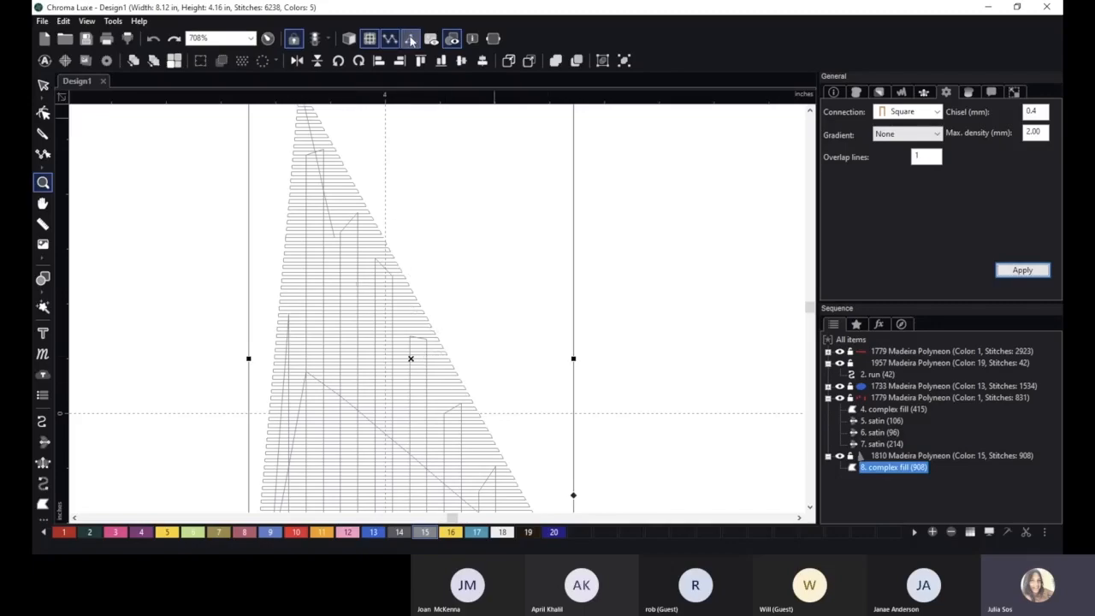
scroll(436, 304, up, 1)
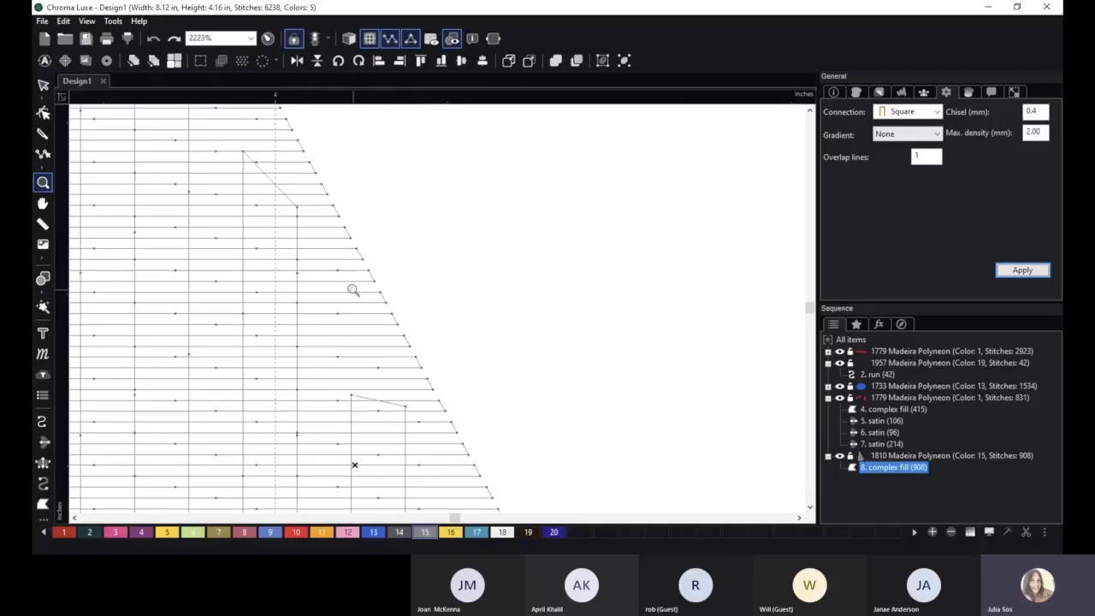
- Apply the Chiseled connection to the triangular fill again to compare its edge with stitch points shown
click(910, 114)
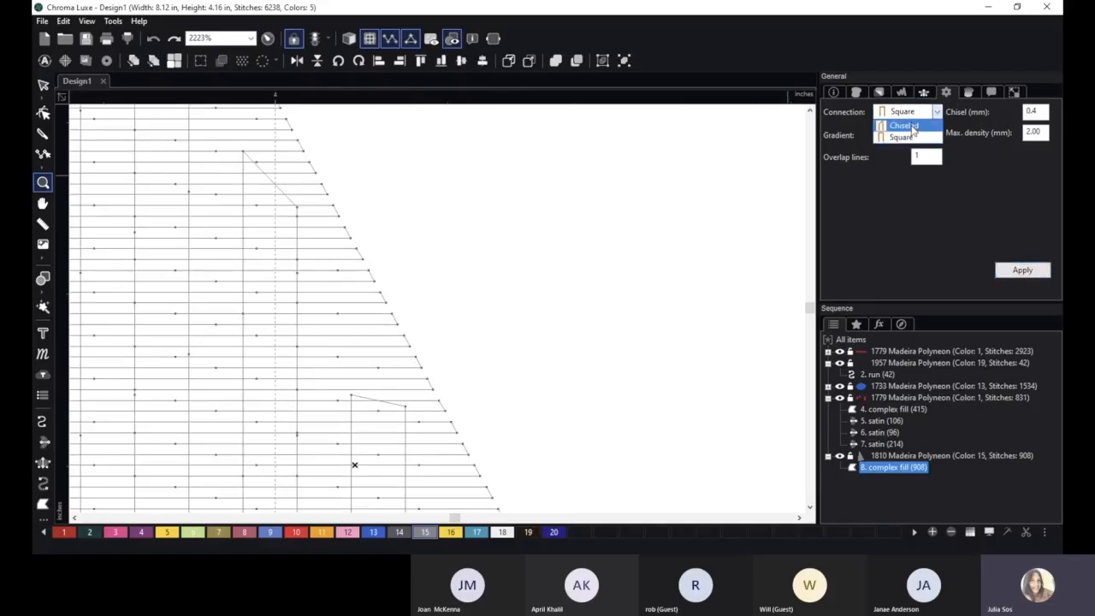
click(904, 125)
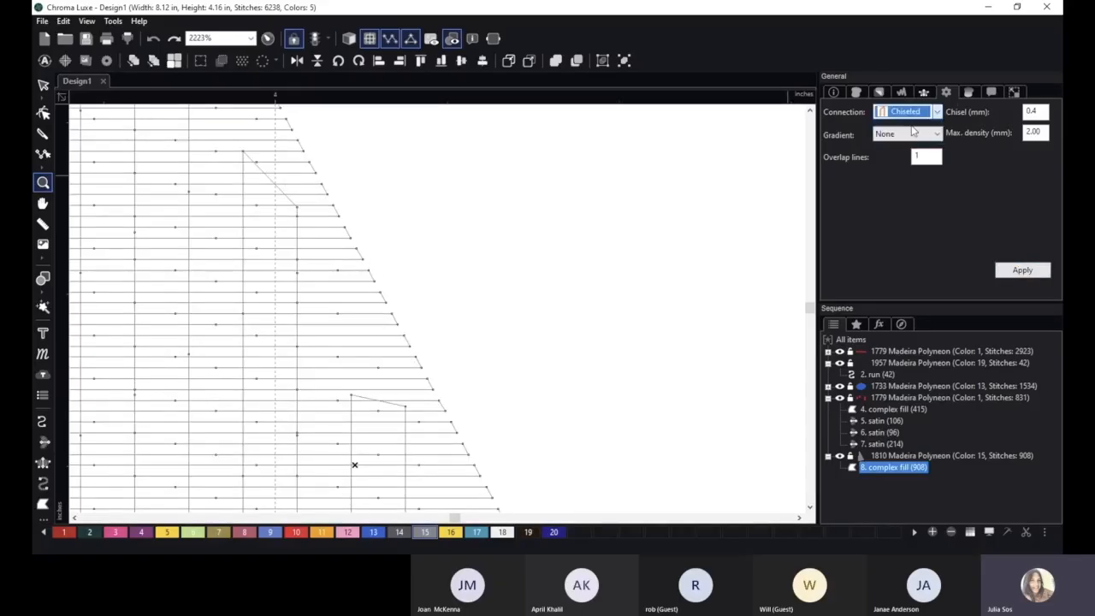
click(1022, 269)
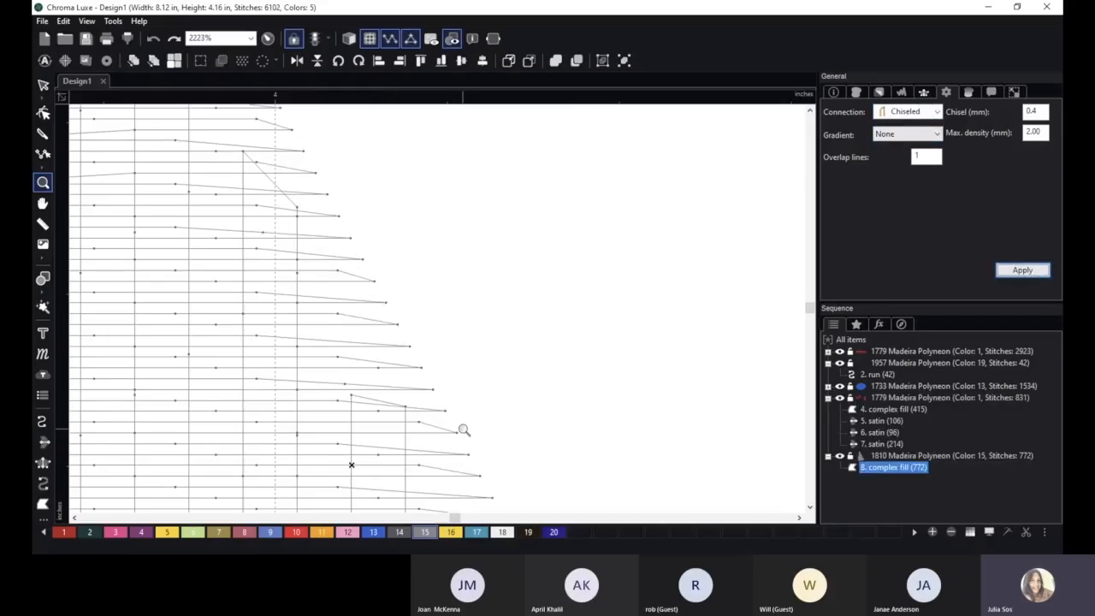
scroll(463, 430, down, 2)
scroll(463, 430, down, 3)
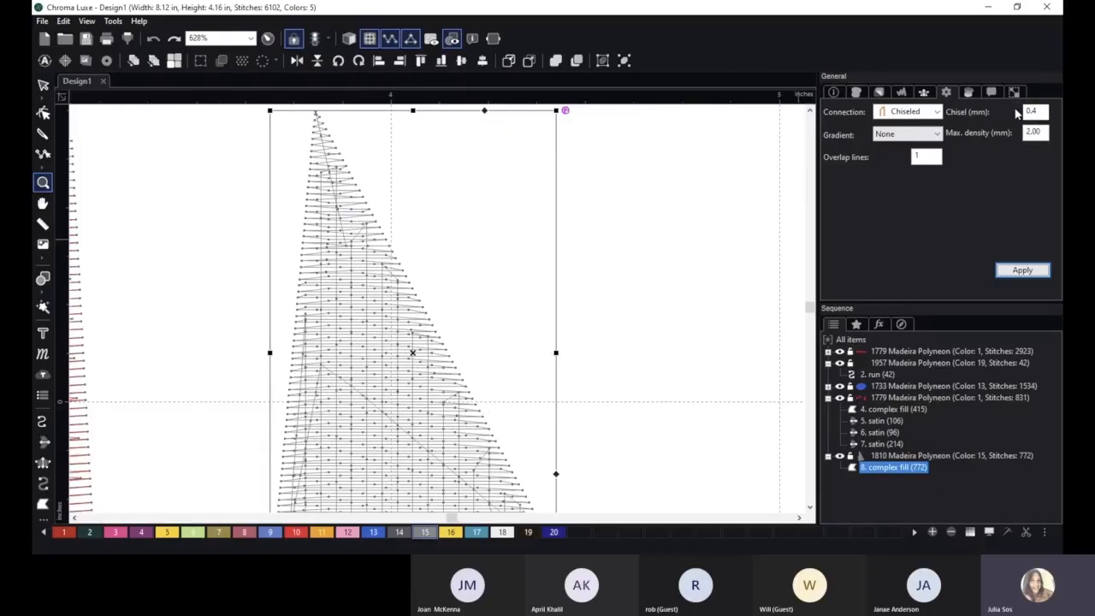
- Set the triangular fill's connection to Square and its gradient to Linear increasing, and apply both
click(937, 111)
click(913, 137)
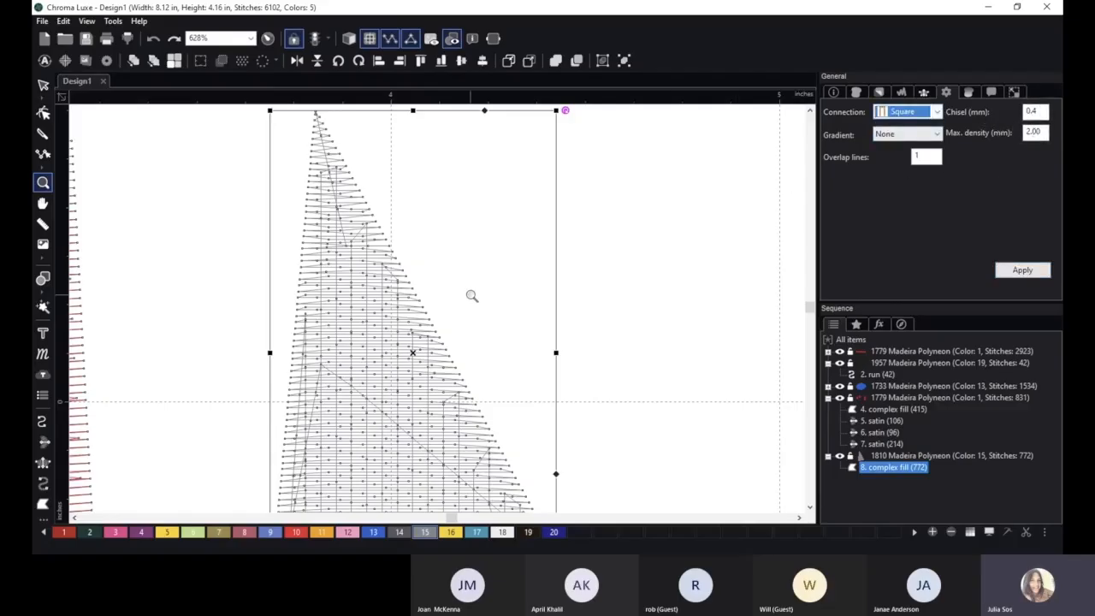
click(938, 134)
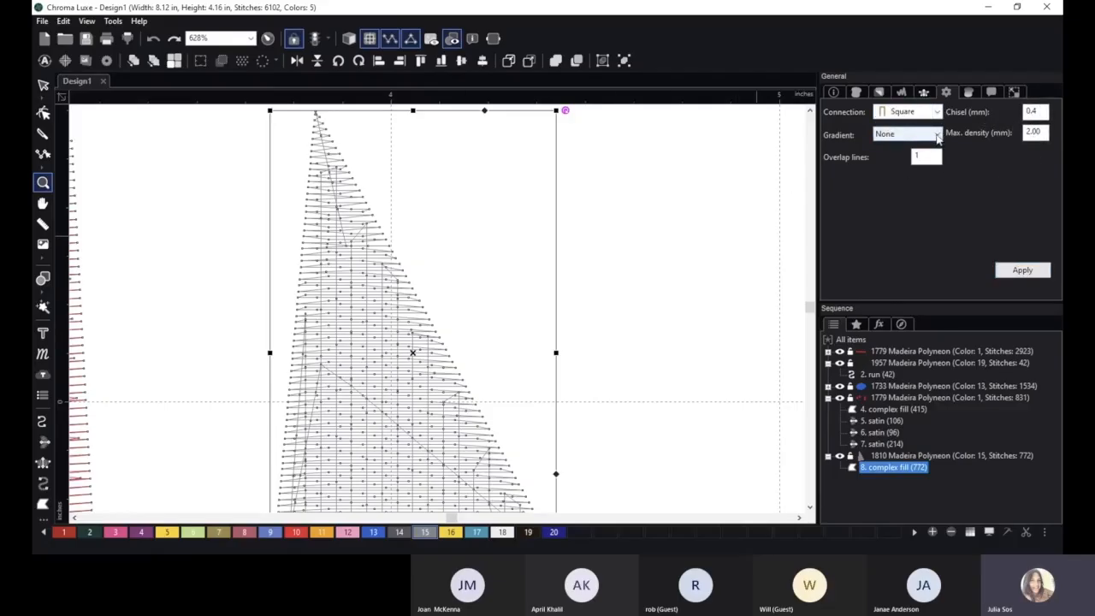
click(907, 158)
click(1023, 270)
scroll(697, 296, down, 5)
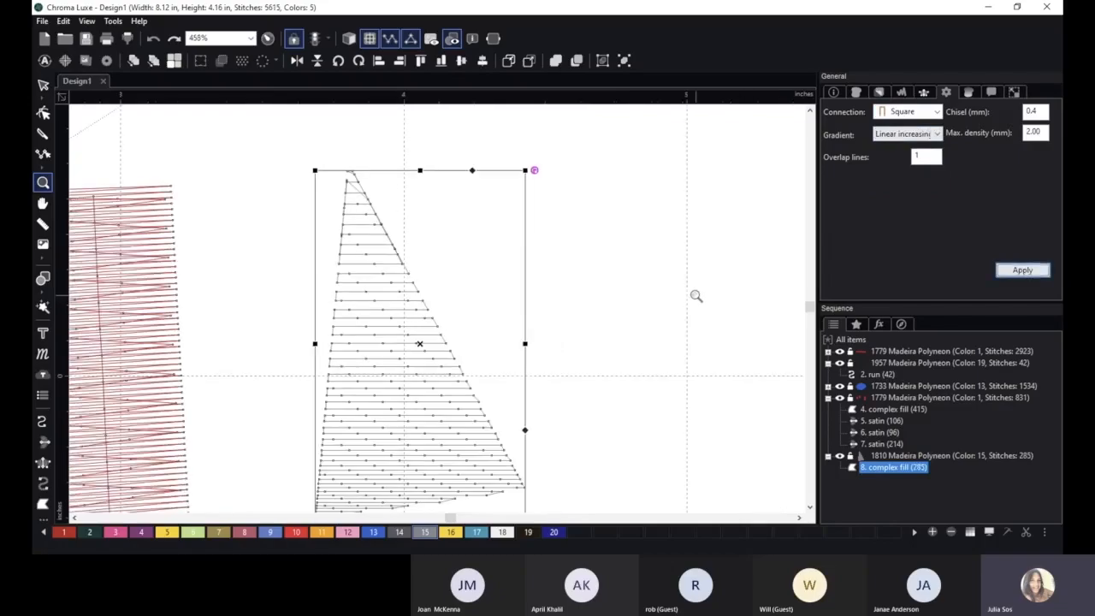
click(43, 84)
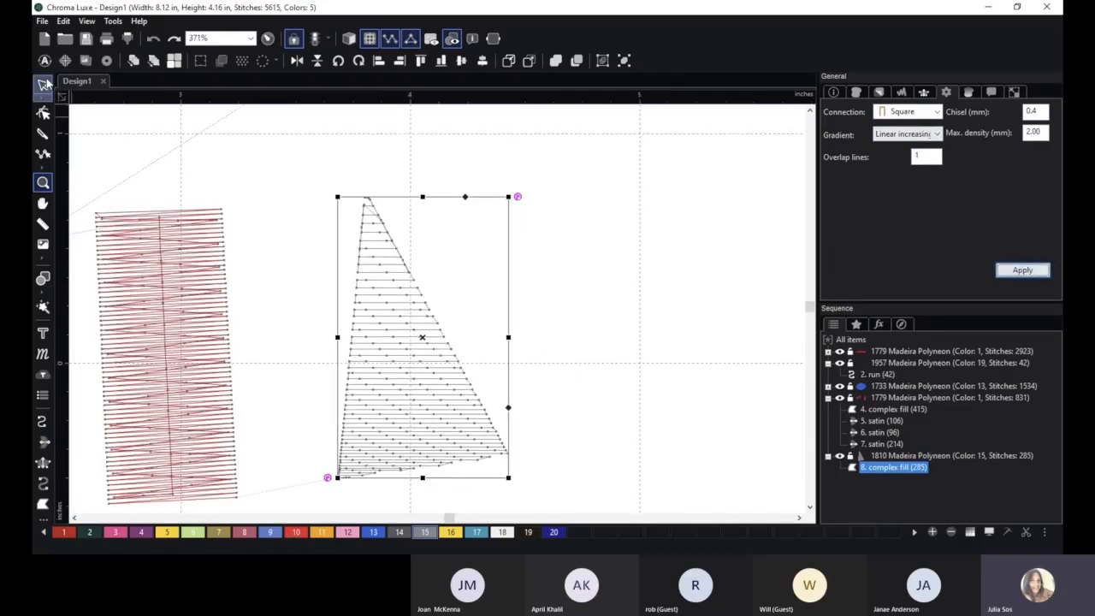
drag(570, 313, 676, 272)
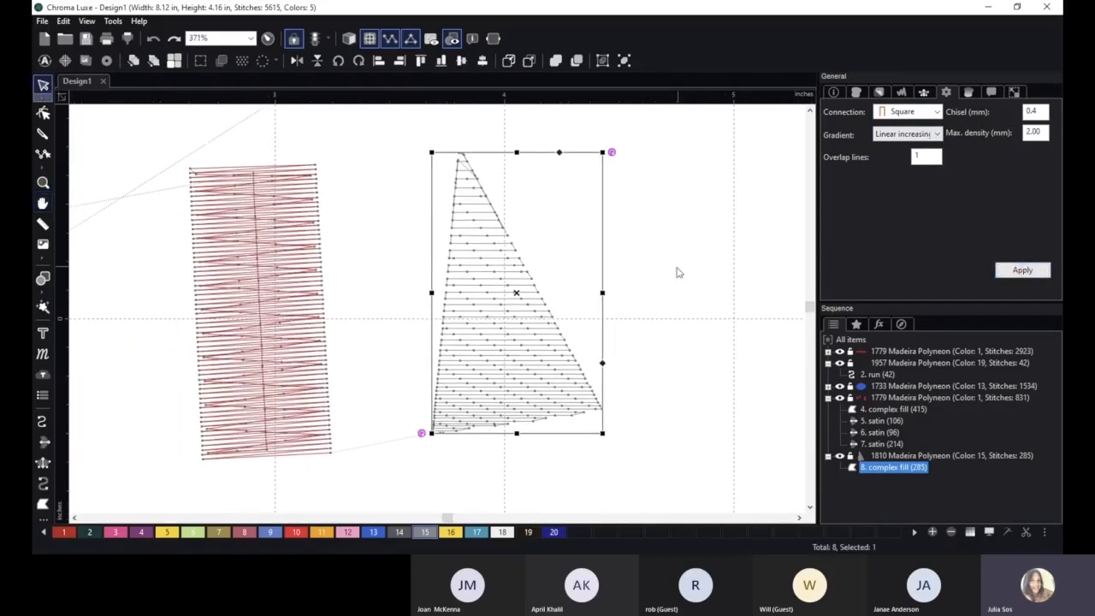
- Show the stitches in 3D, hide the stitch points, and apply a Convex gradient to the triangle's complex fill
click(349, 38)
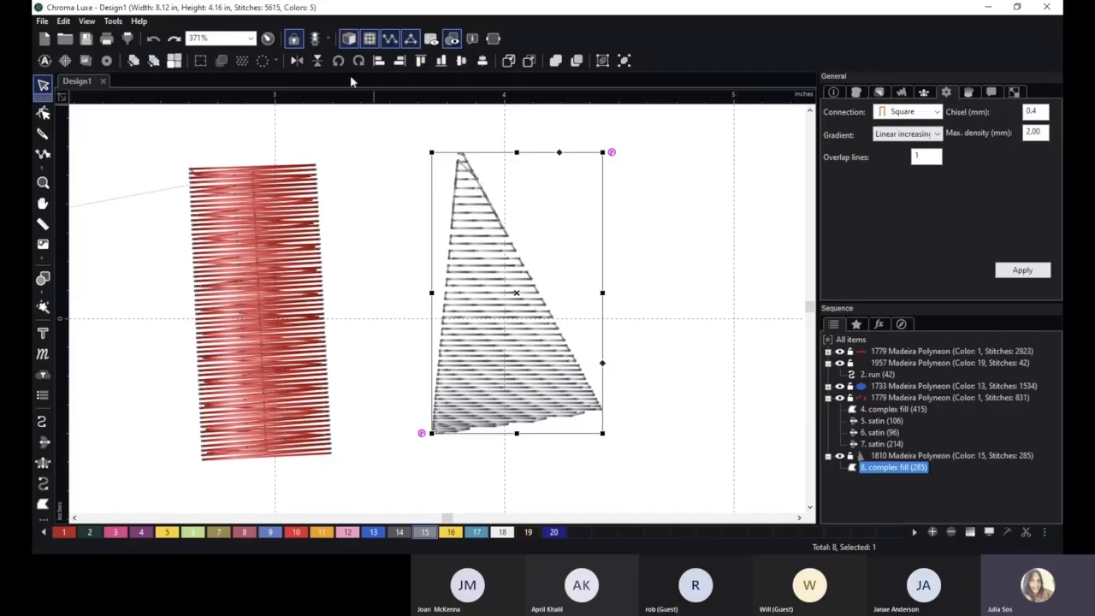
click(391, 38)
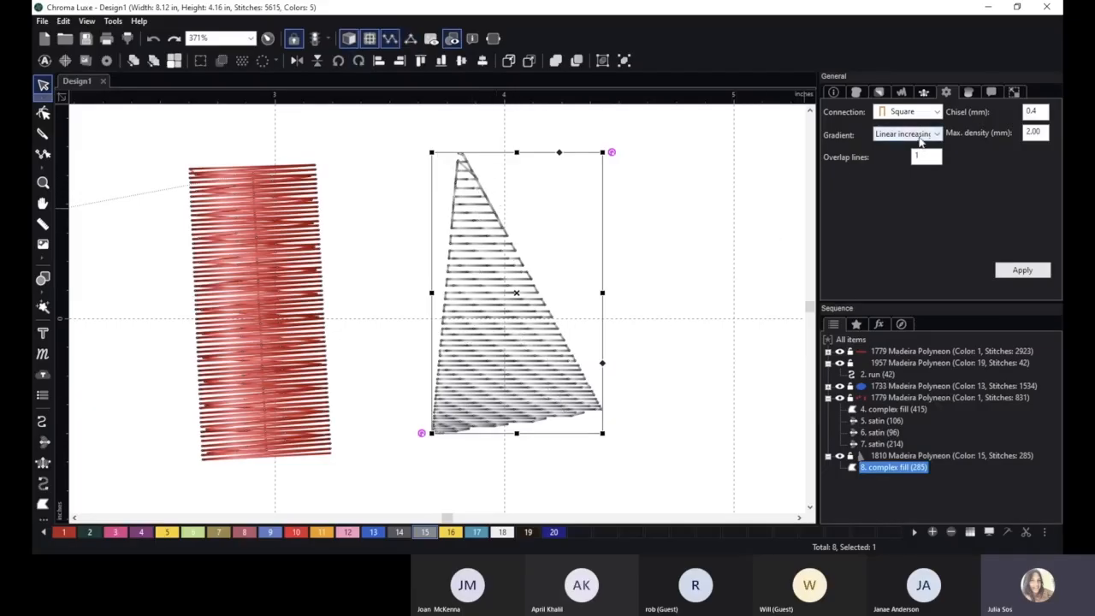
click(921, 140)
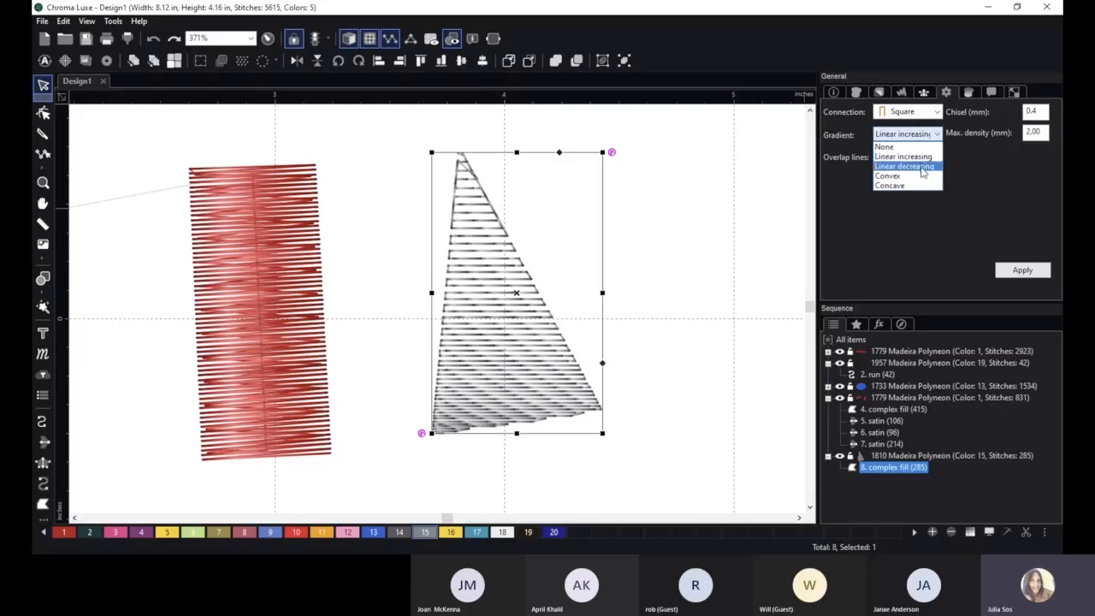
click(920, 177)
click(1030, 274)
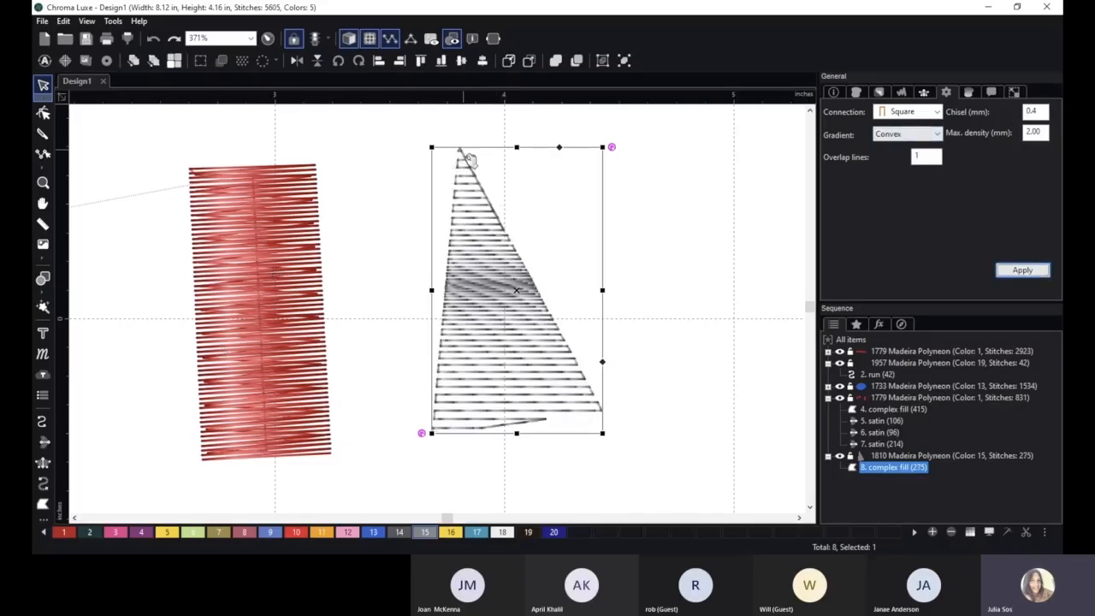
- Move the red satin column to the other side of the triangle, leaving a small gap between them
click(253, 256)
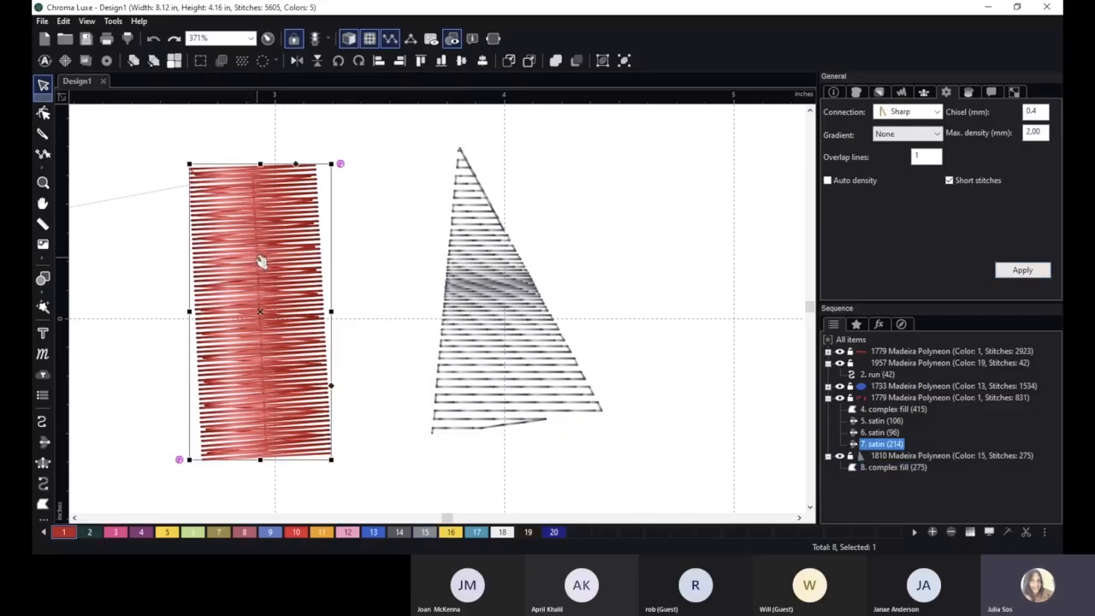
drag(261, 261, 677, 240)
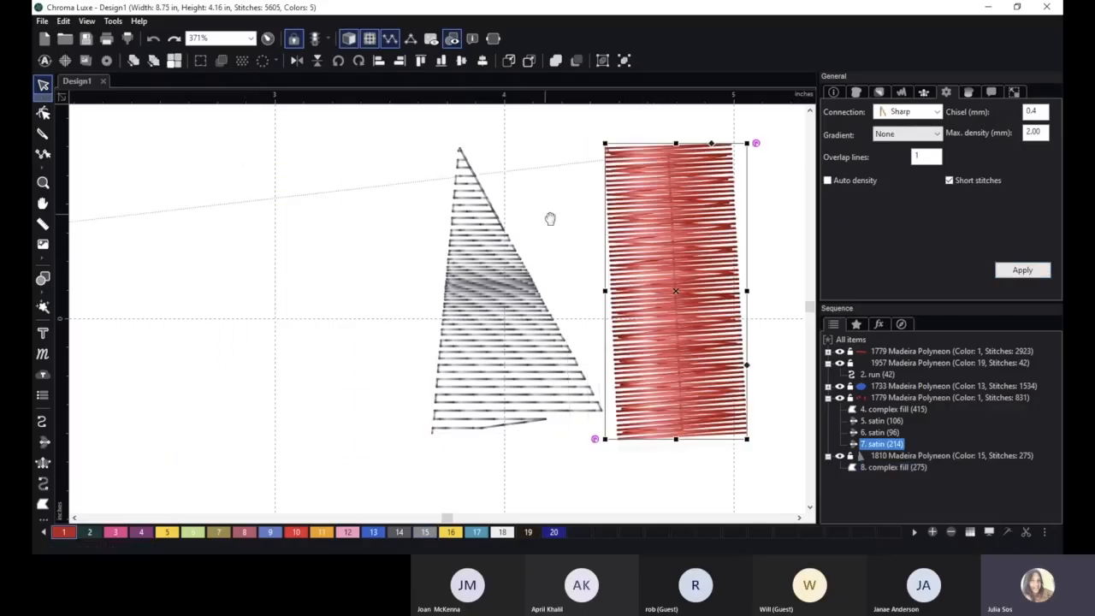
drag(552, 216, 405, 205)
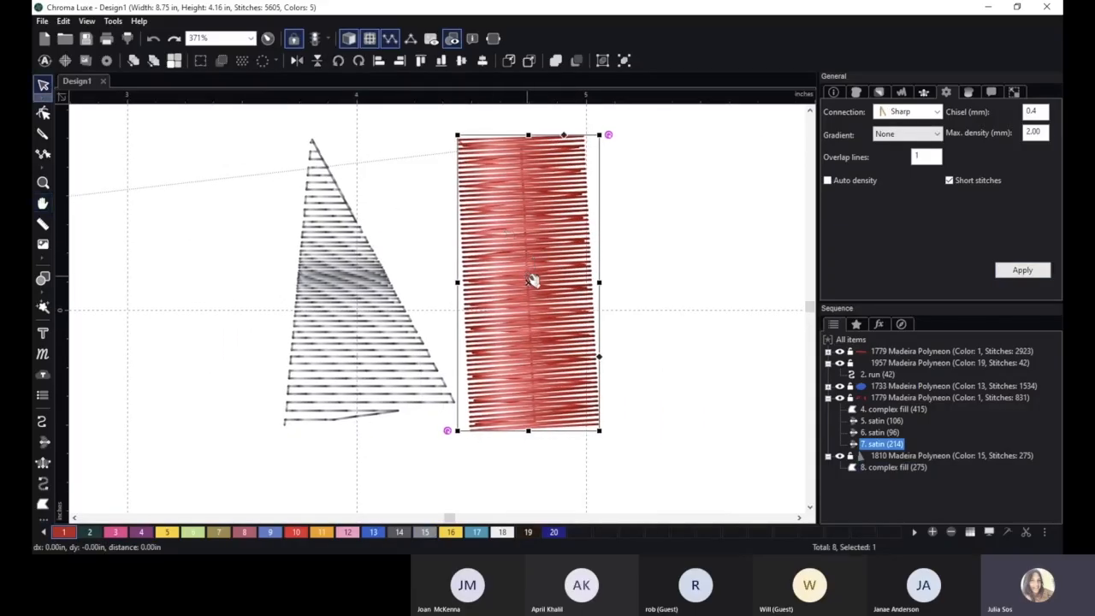
drag(533, 280, 547, 280)
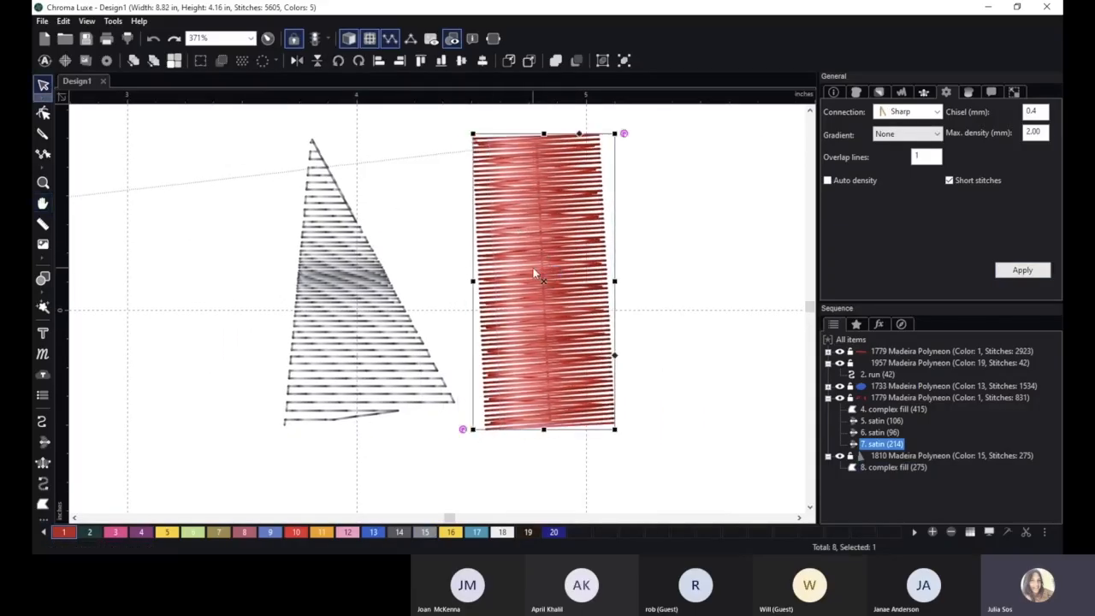
- Apply the Square connection to the red satin column and inspect its stitches up close
click(933, 114)
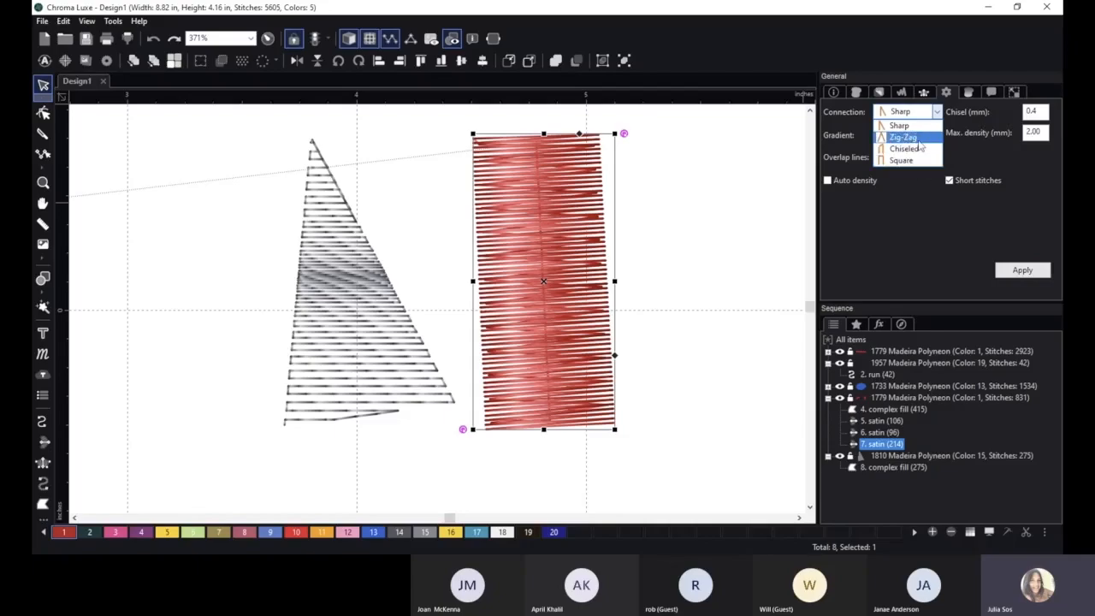
click(923, 162)
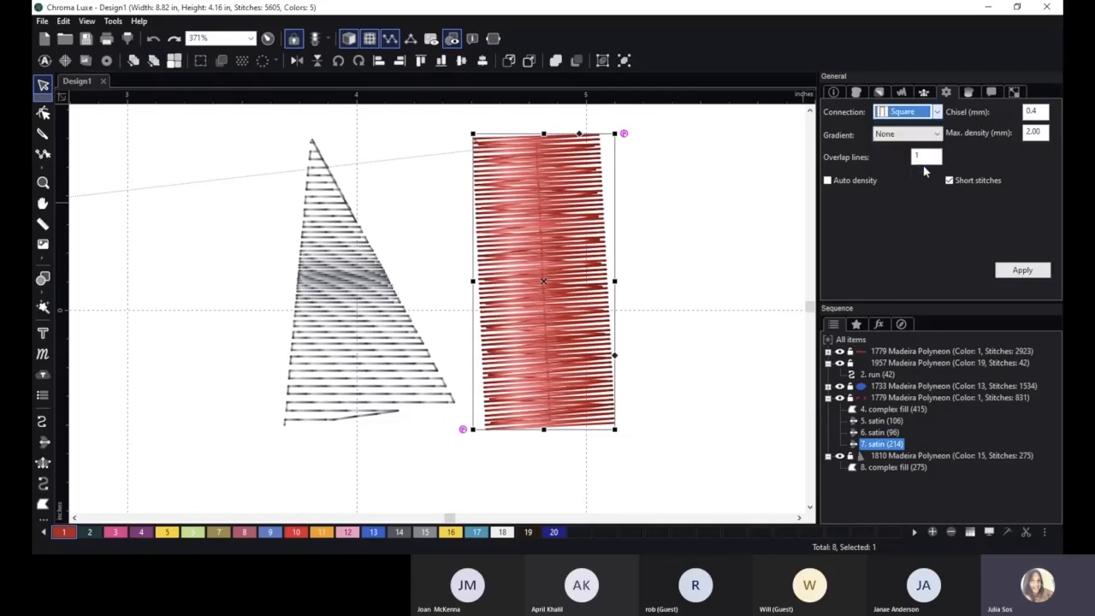
click(1025, 270)
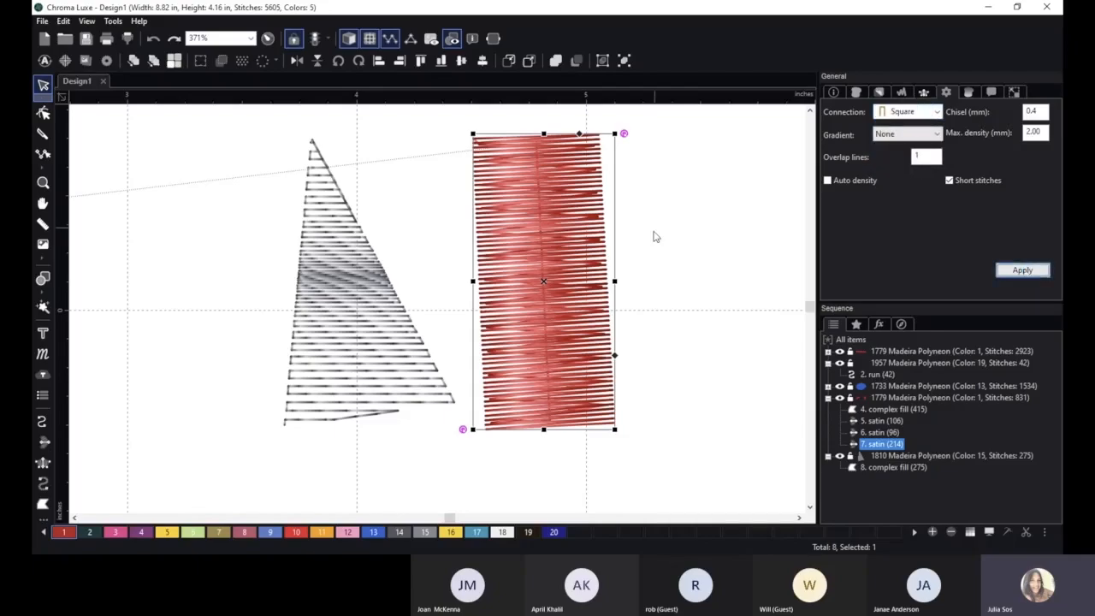
scroll(714, 182, up, 1)
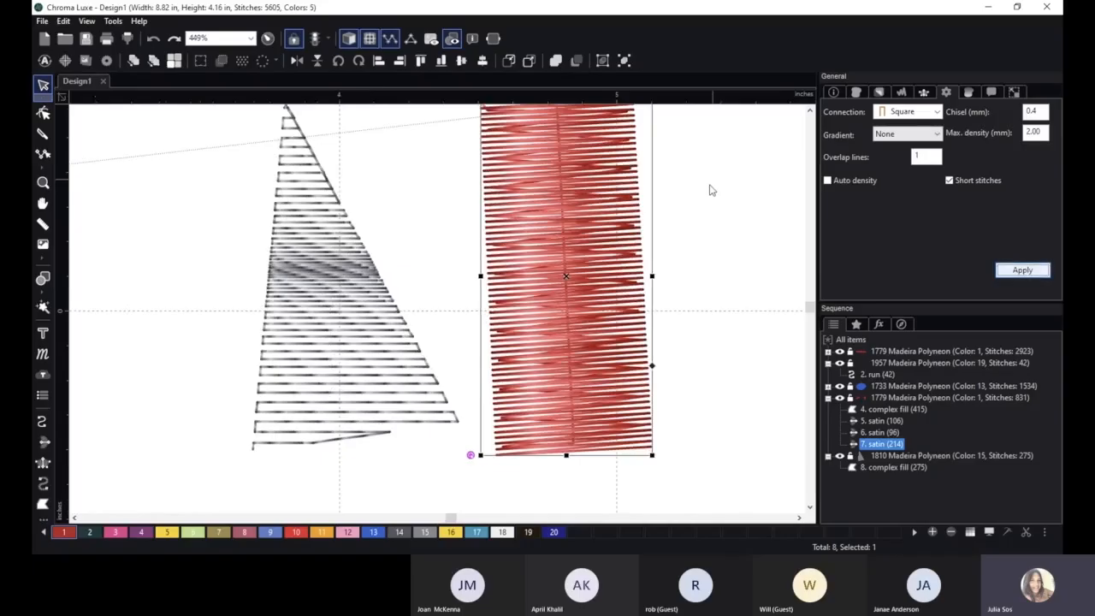
- Apply the Sharp connection to the red satin column and inspect its stitches with the 3D display off
click(905, 114)
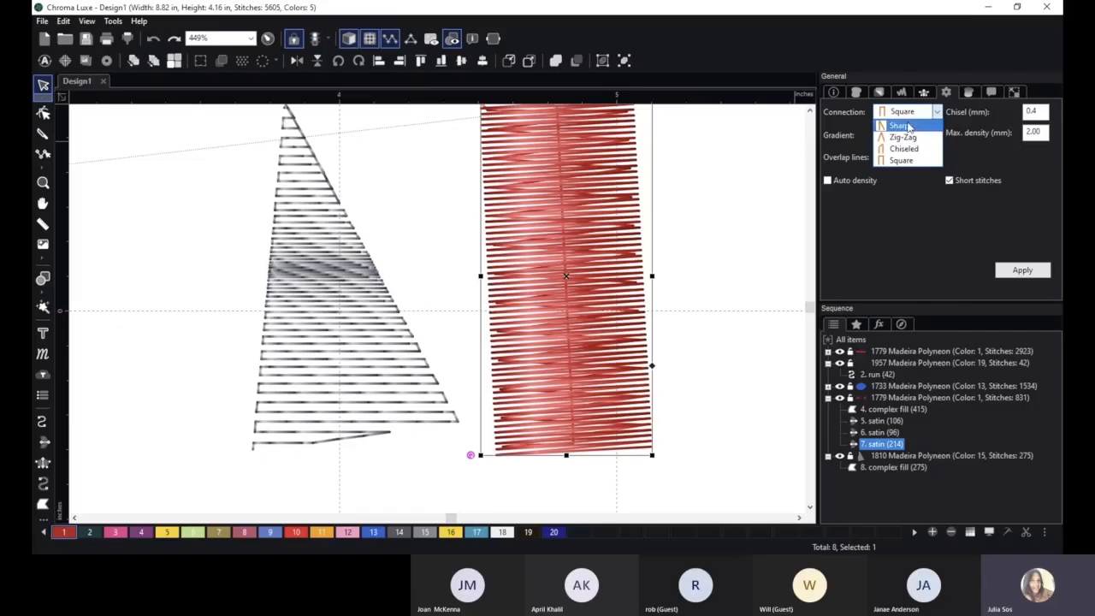
click(900, 126)
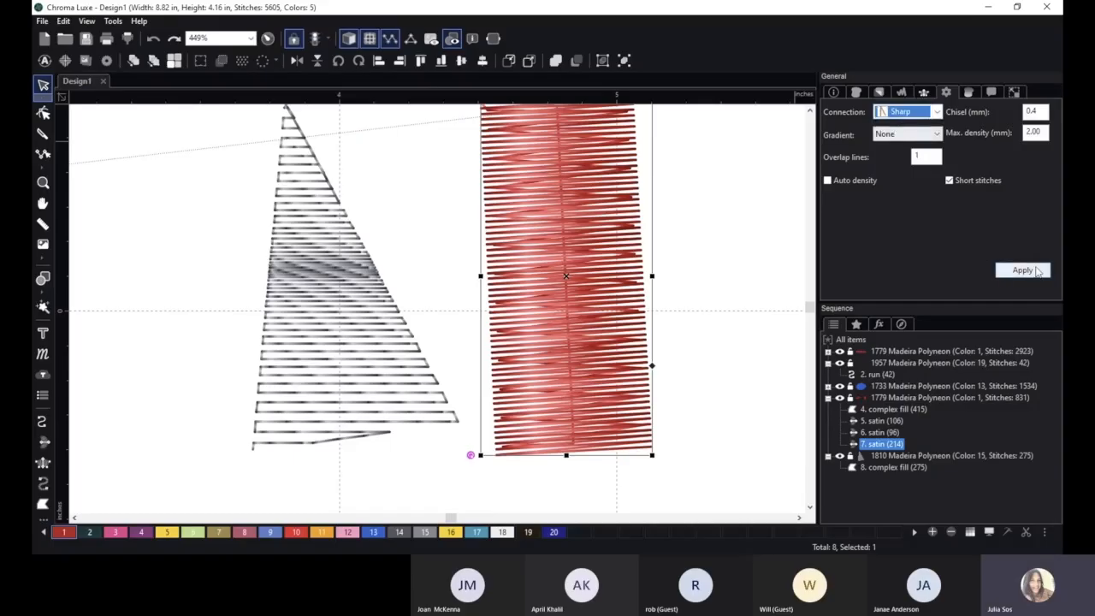
click(1028, 273)
click(349, 39)
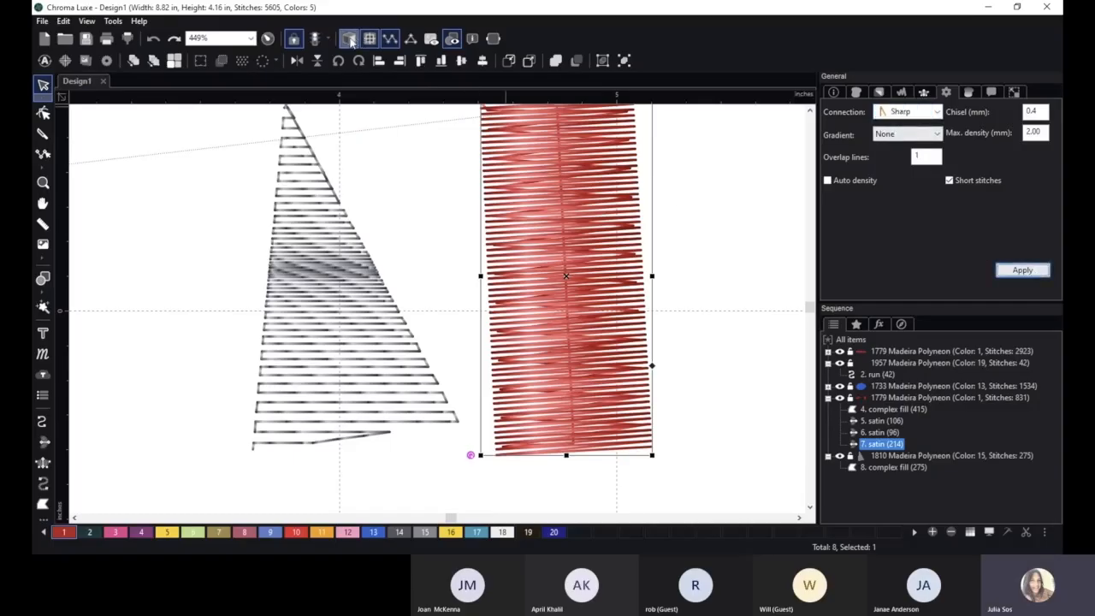
scroll(737, 205, up, 2)
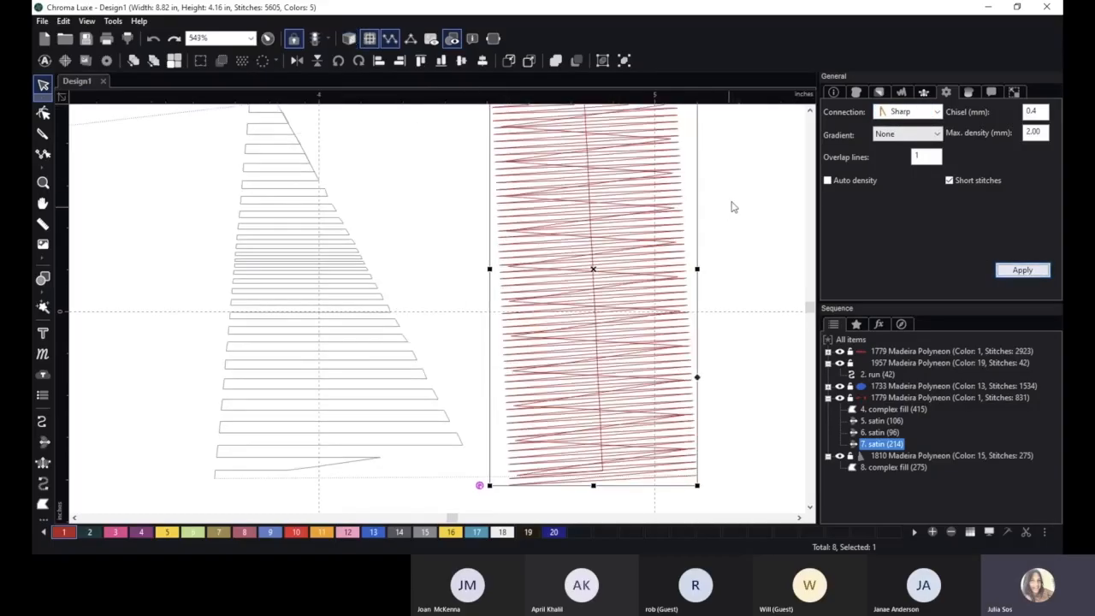
click(741, 203)
key(space)
drag(753, 196, 674, 232)
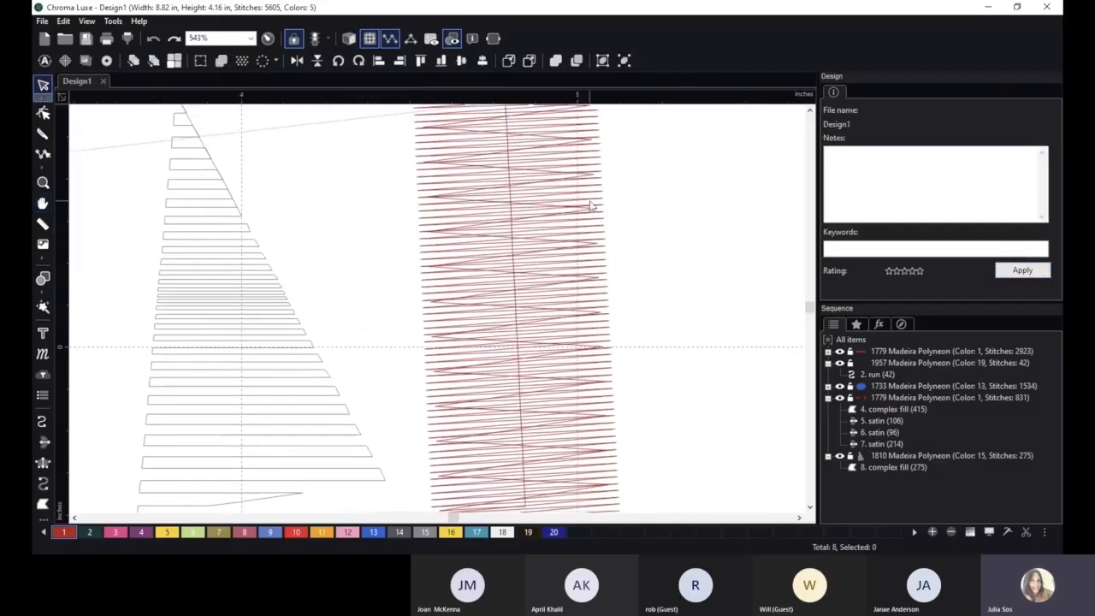
- Apply the Zig-Zag connection to the red satin column and examine the stitch ends along its edge
scroll(595, 188, down, 3)
click(486, 159)
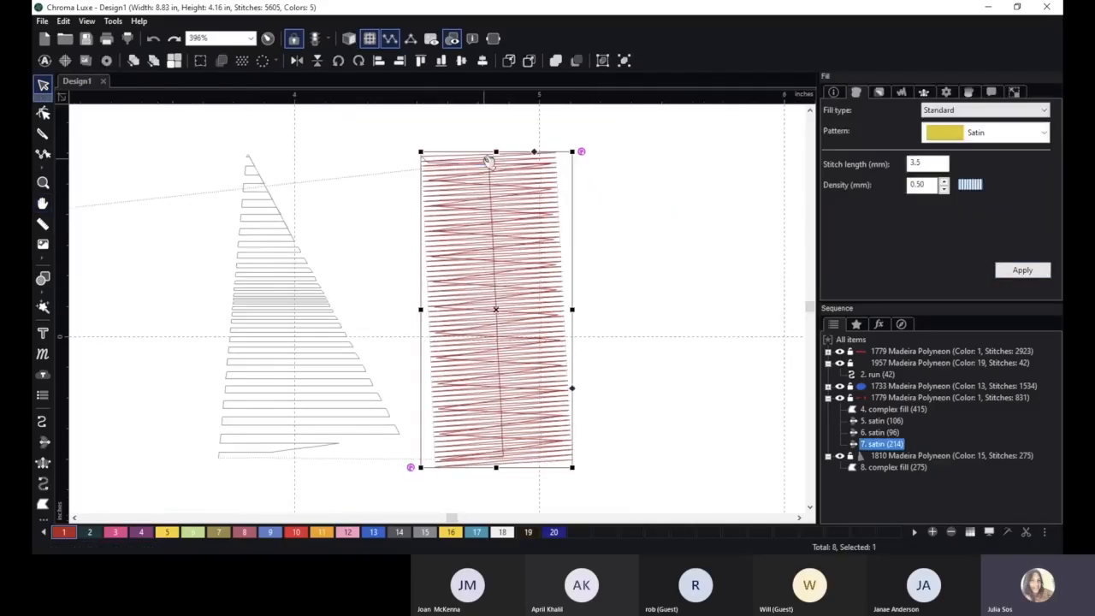
click(945, 93)
click(907, 112)
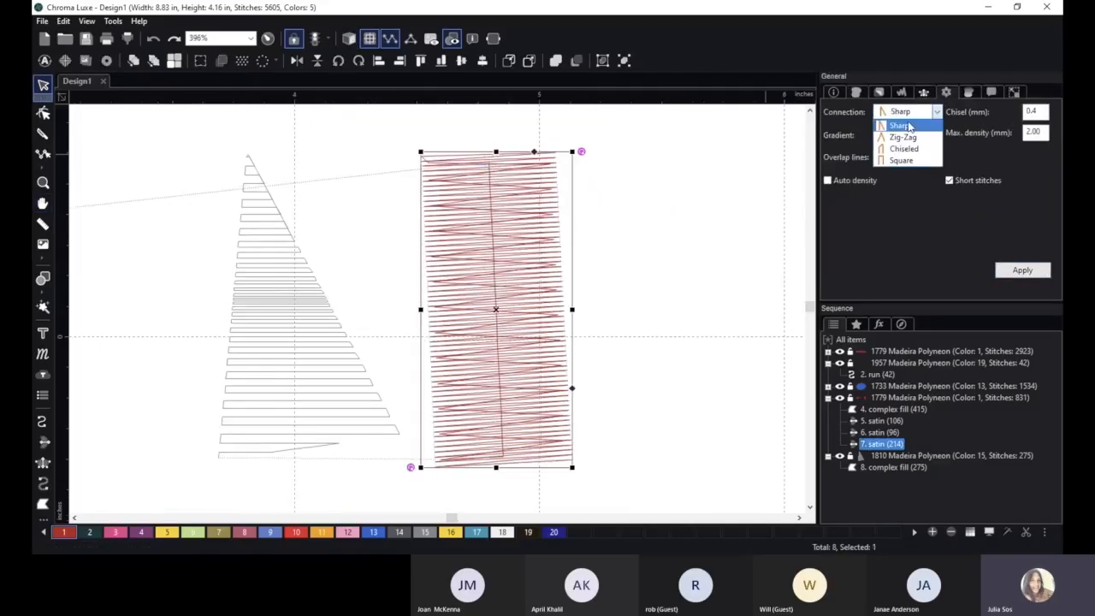
click(901, 123)
click(1023, 270)
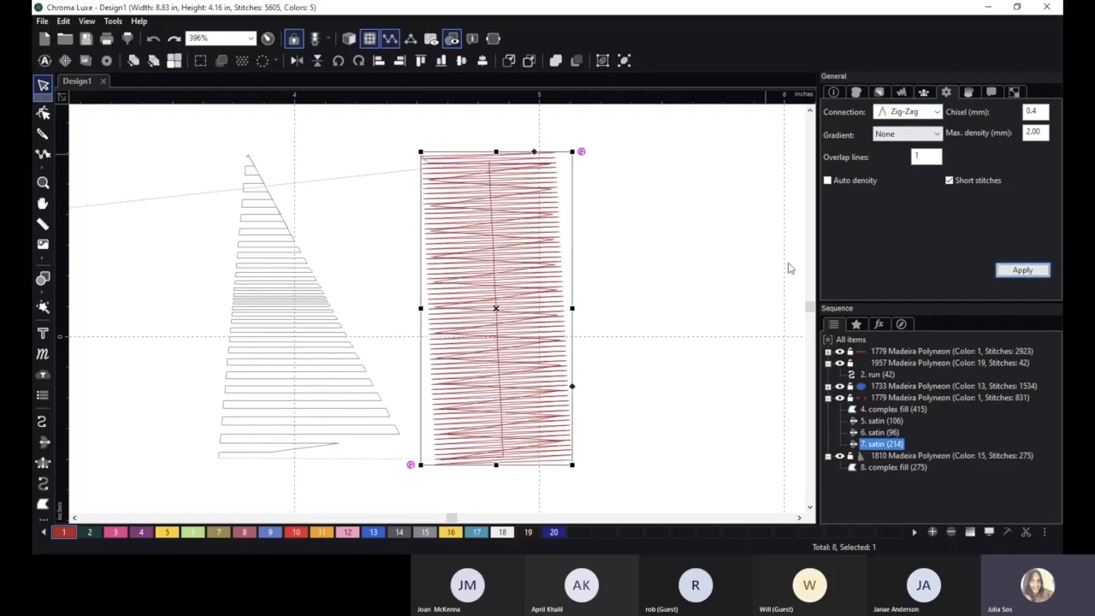
scroll(733, 271, up, 2)
scroll(730, 268, up, 1)
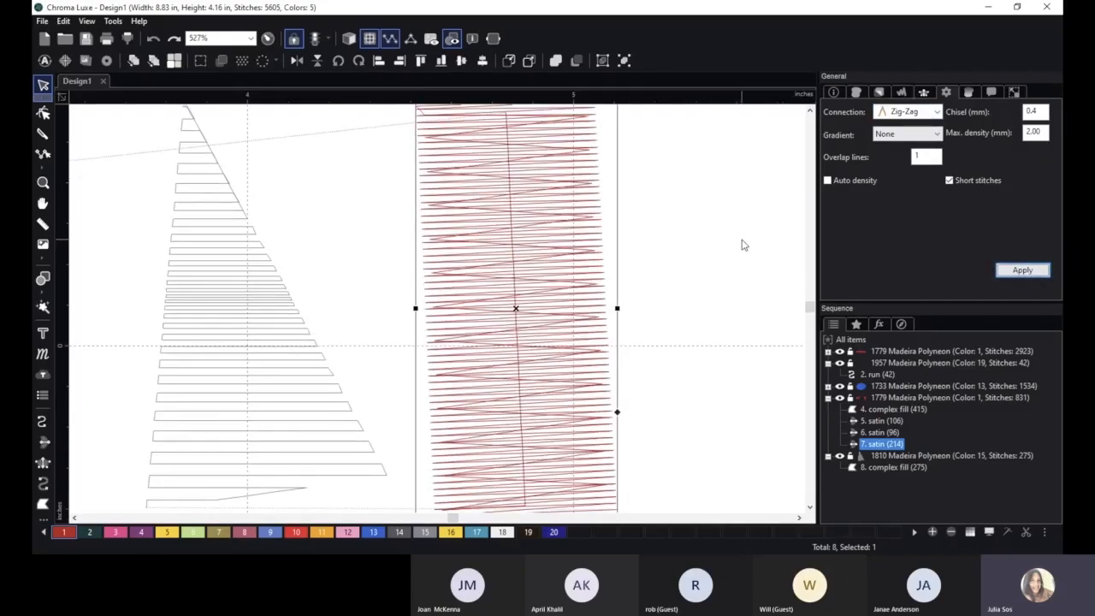
scroll(689, 295, up, 7)
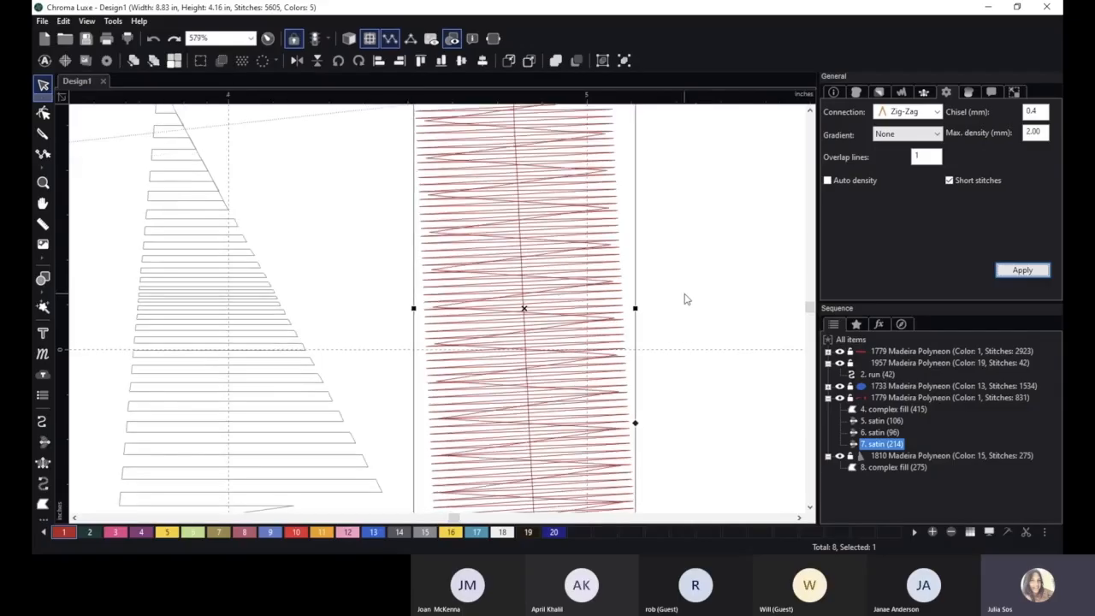
scroll(699, 282, up, 7)
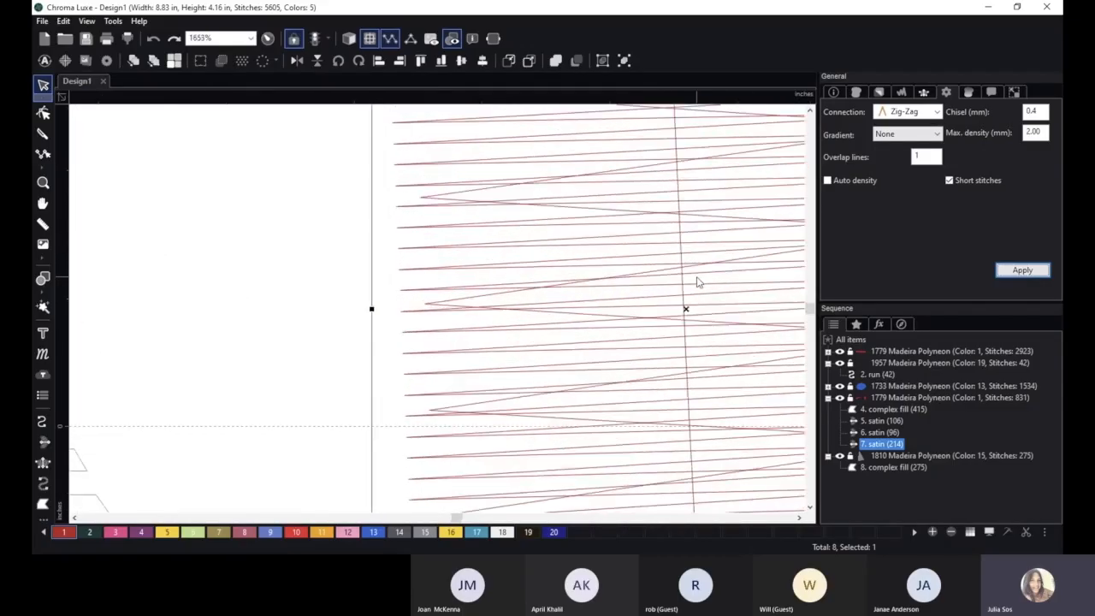
- Apply the Sharp connection to the satin column and place a horizontal guide line at one of its edge stitch points
click(931, 114)
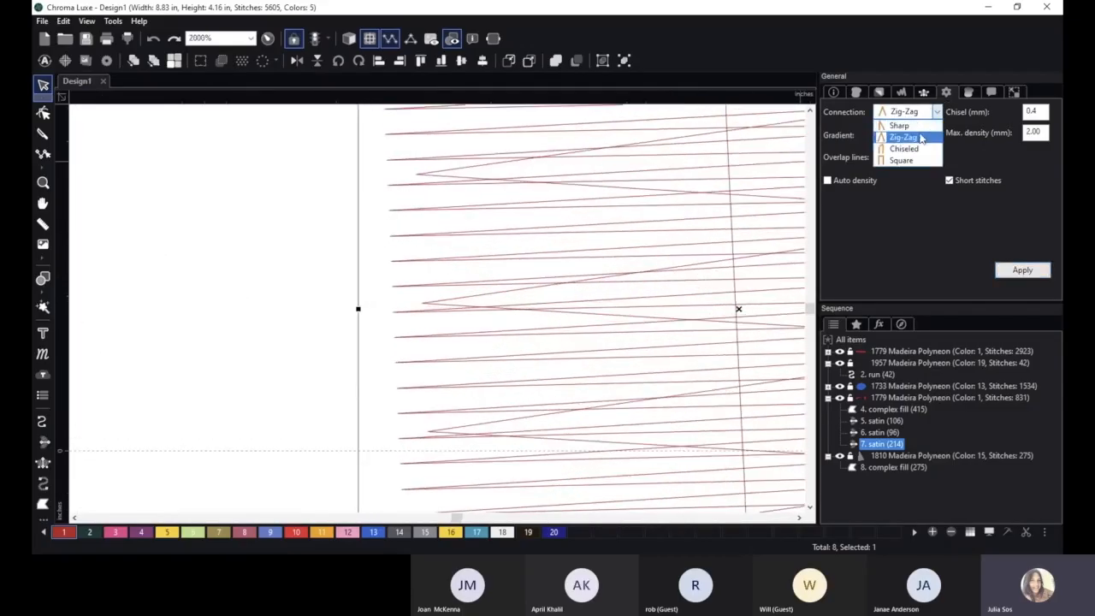
click(920, 124)
click(1022, 271)
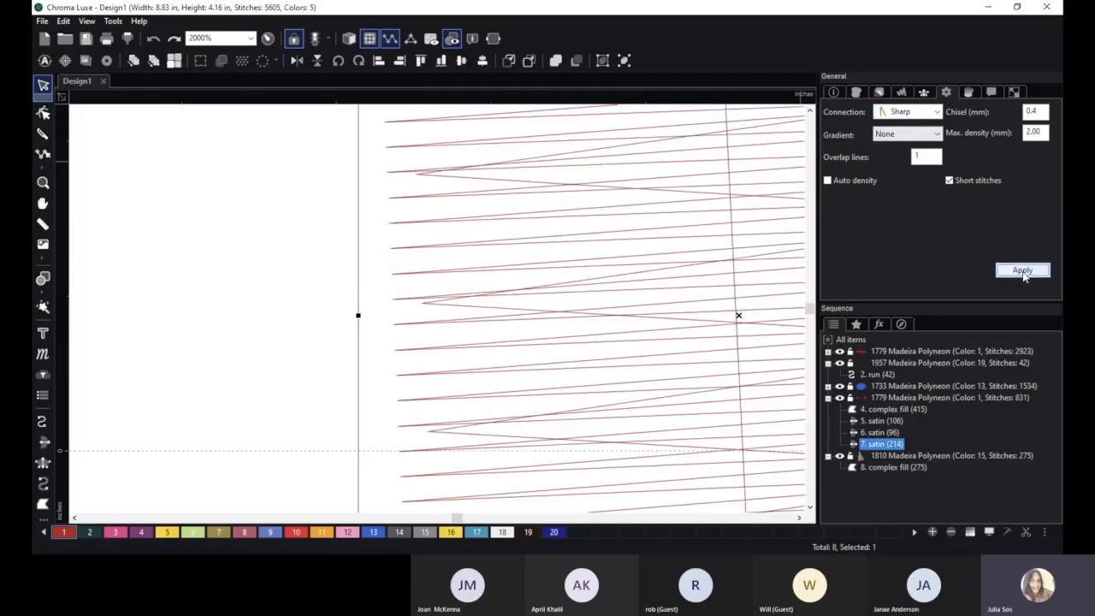
drag(386, 101, 397, 200)
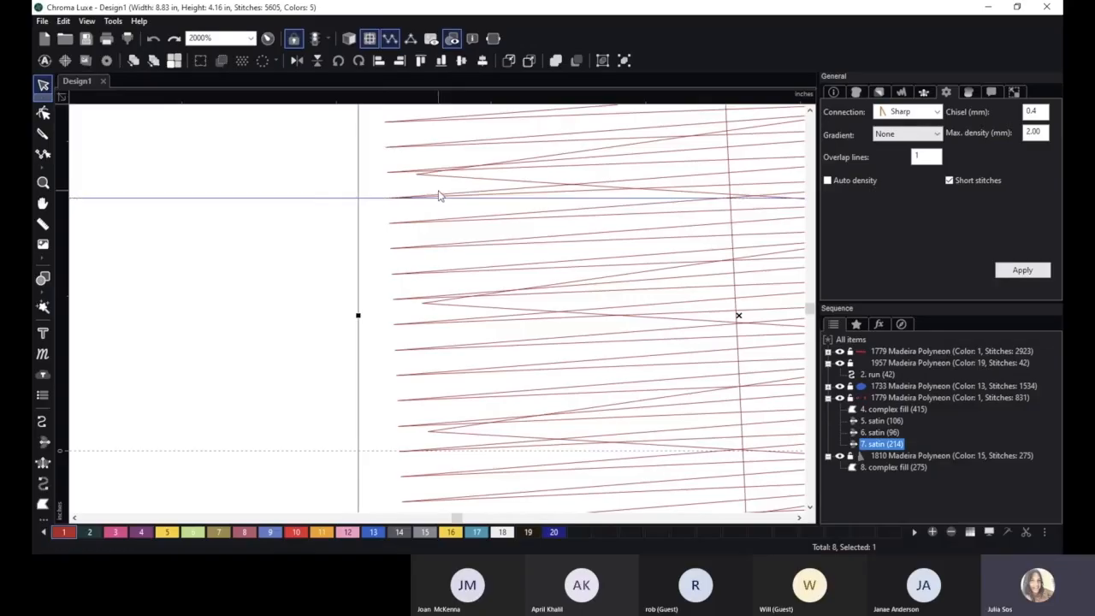
- Switch the satin column's connection to Zig-Zag for comparison against the guide line
click(907, 118)
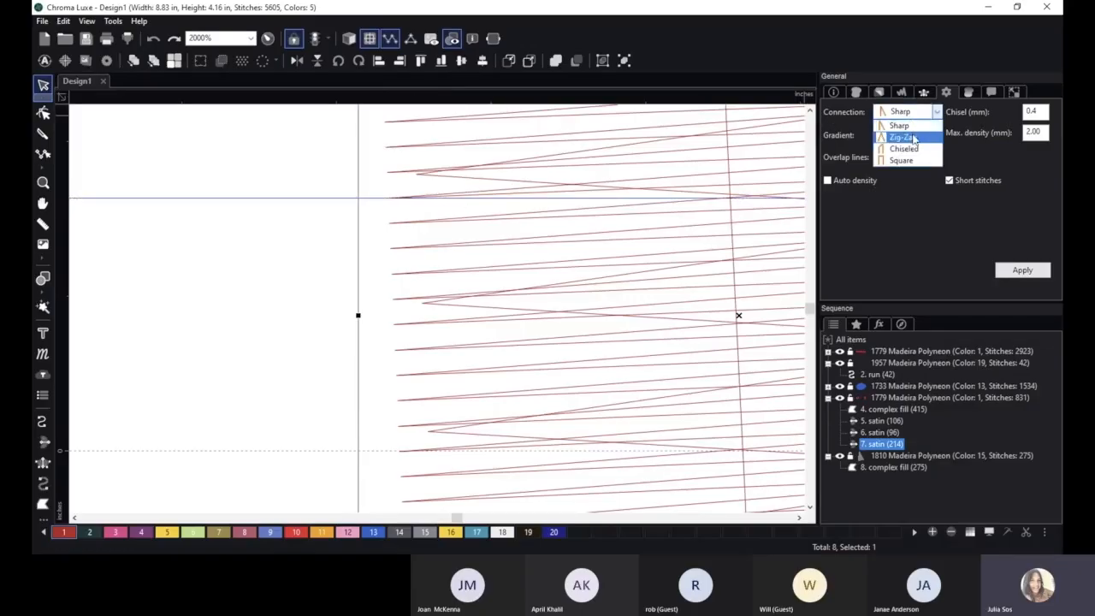
click(907, 130)
click(1023, 270)
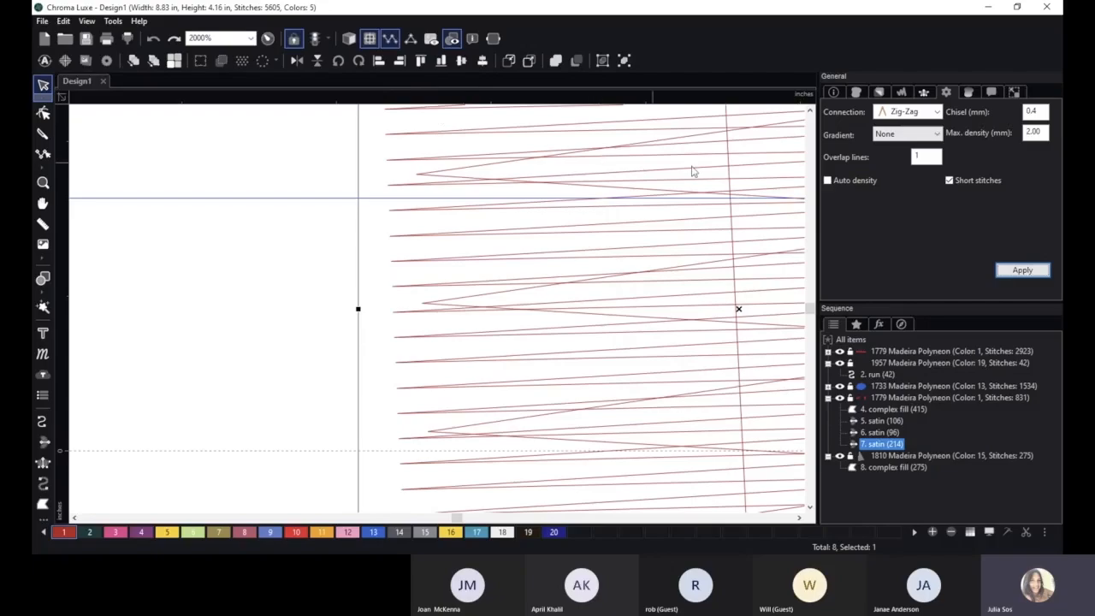
- Apply a Linear increasing gradient to the satin column and display the stitches in 3D
scroll(731, 232, down, 5)
scroll(729, 231, down, 10)
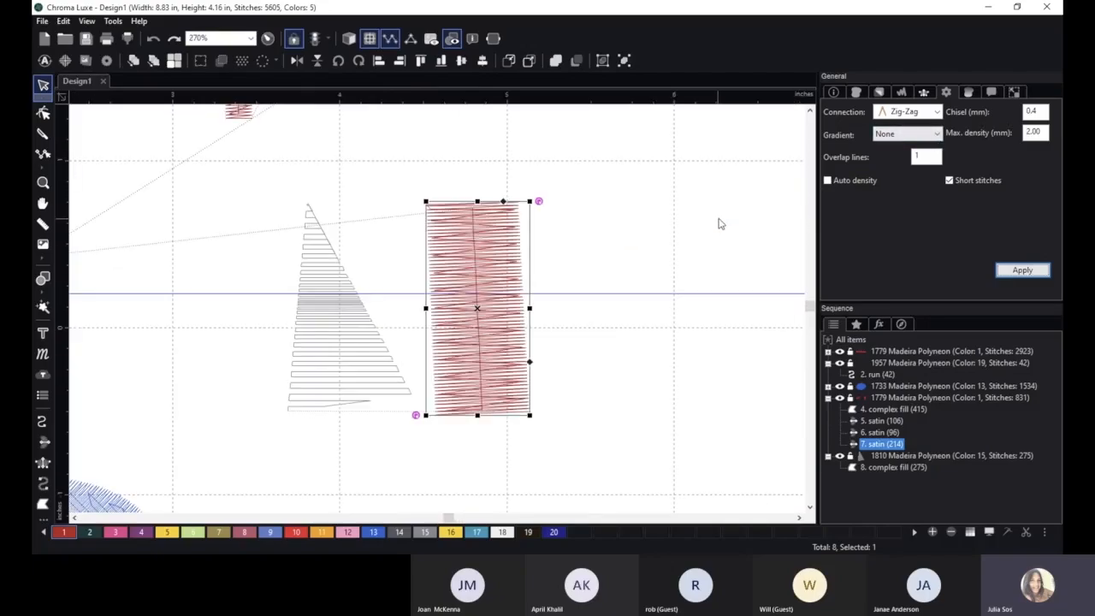
click(905, 134)
click(903, 152)
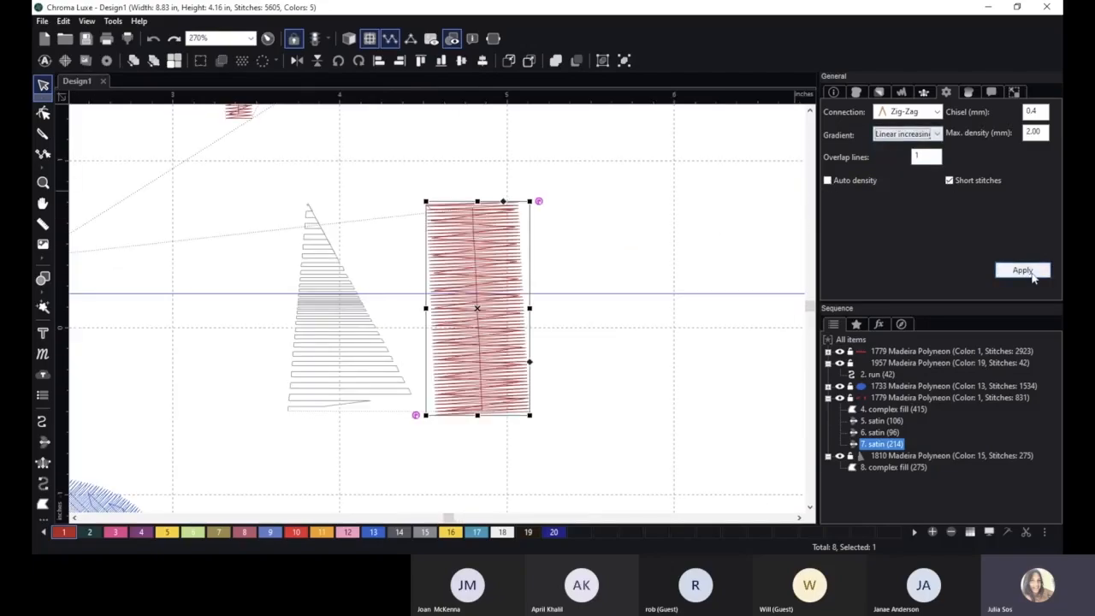
click(1022, 269)
click(349, 37)
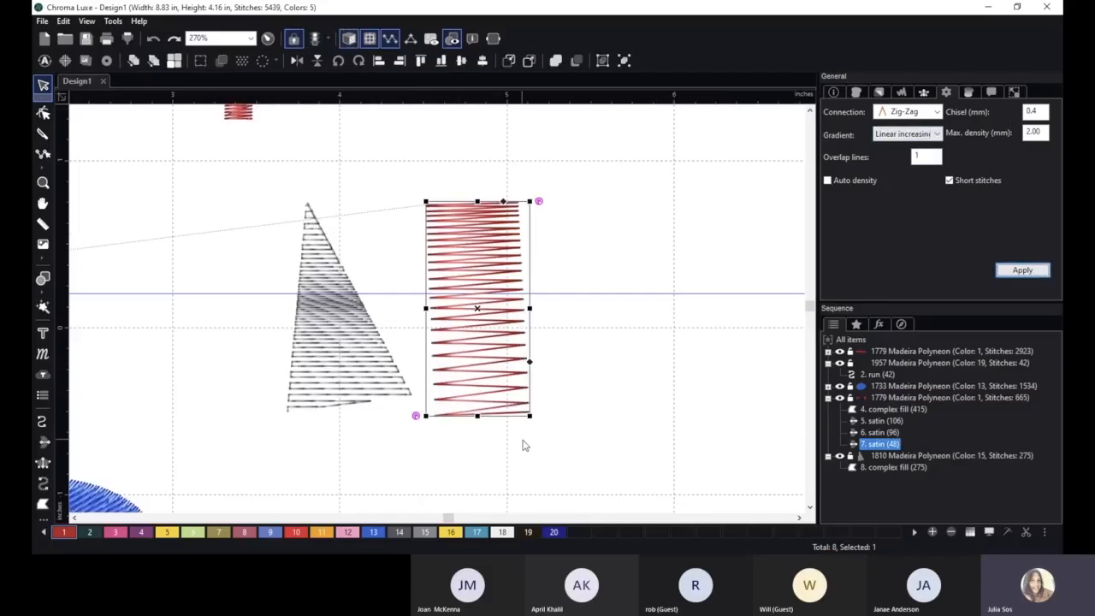
- Set the satin column's maximum gradient density to 1 mm
double_click(1035, 133)
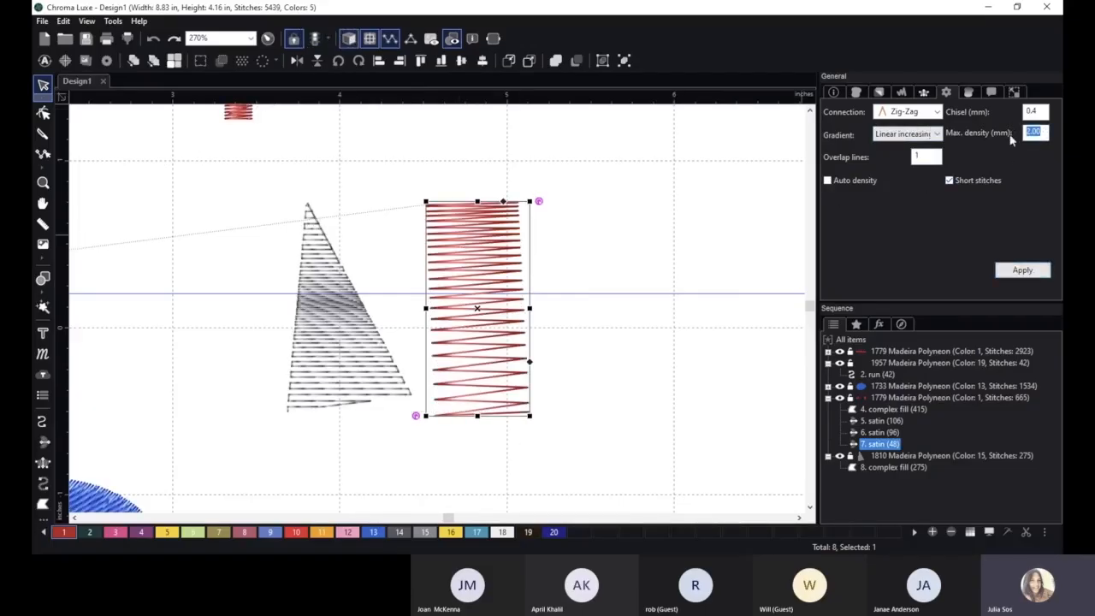
text(1)
click(1023, 269)
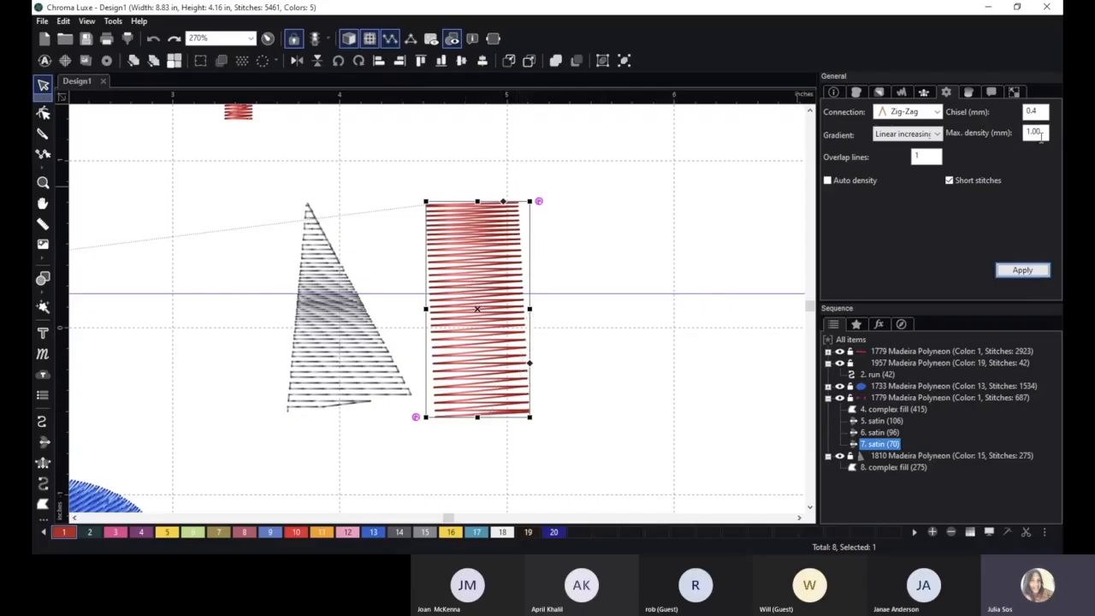
- Set the satin column's maximum gradient density to 4 mm
drag(1046, 133, 1012, 139)
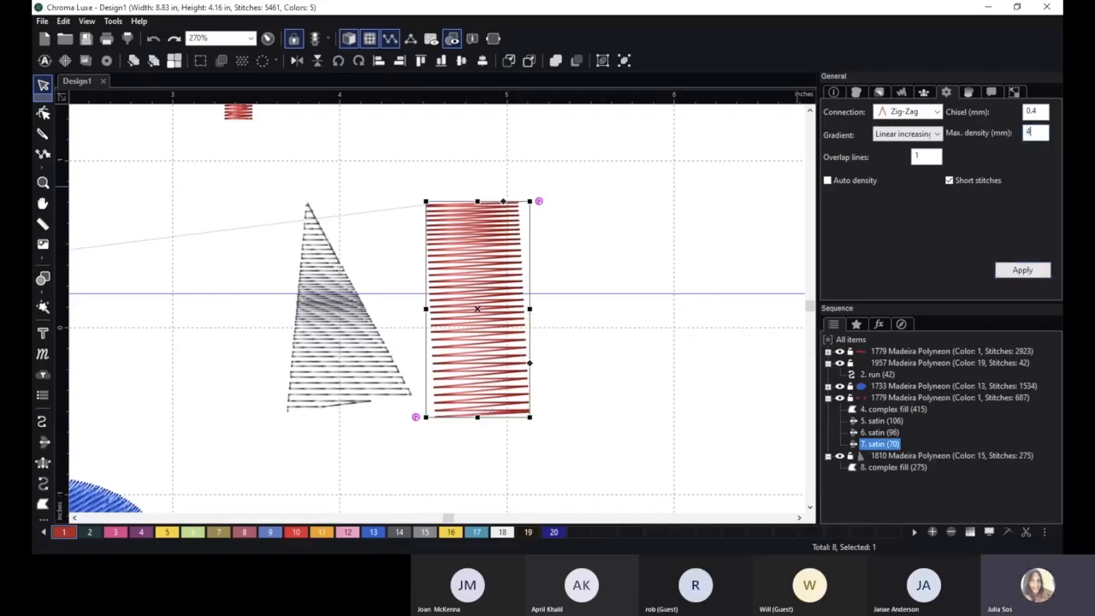
text(4)
click(1023, 270)
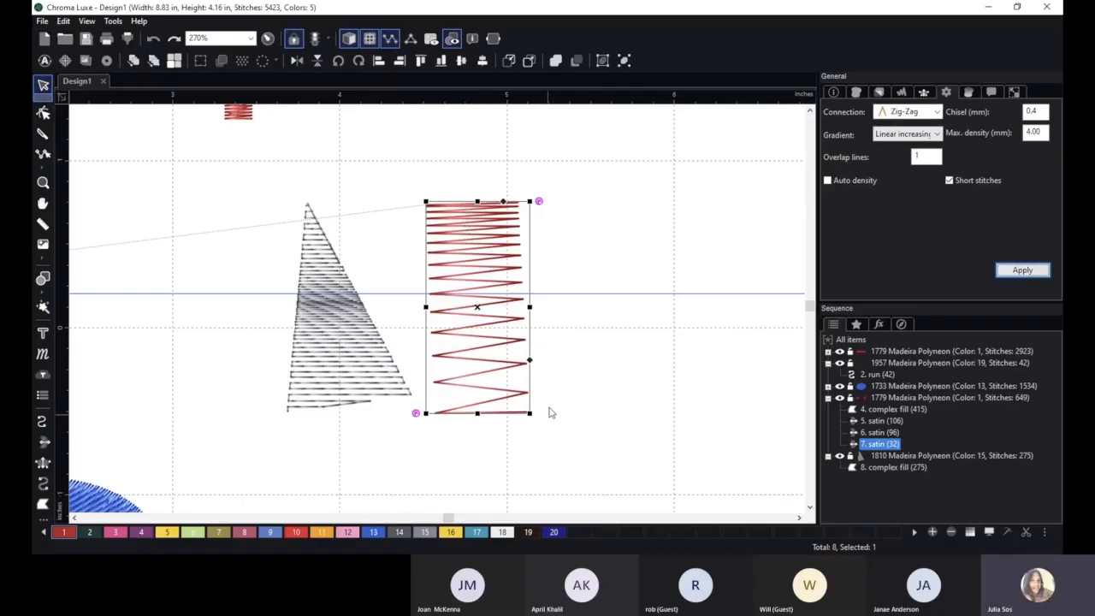
- Remove the gradient from the red satin column by setting it to None
click(925, 137)
click(919, 147)
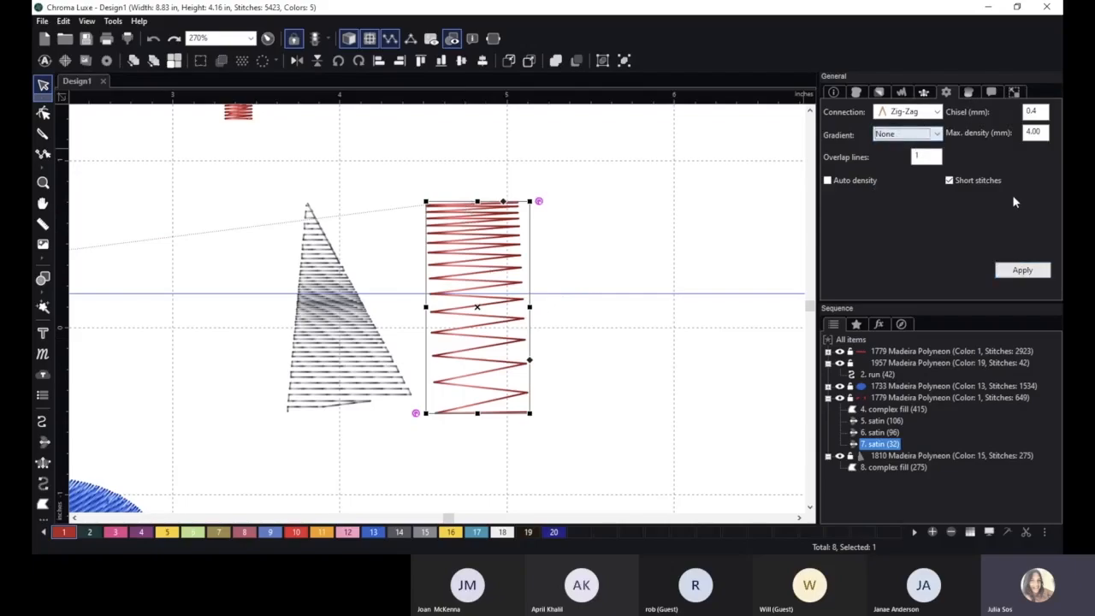
click(1022, 270)
- Remove the gradient from the triangular complex fill by setting it to None
click(332, 302)
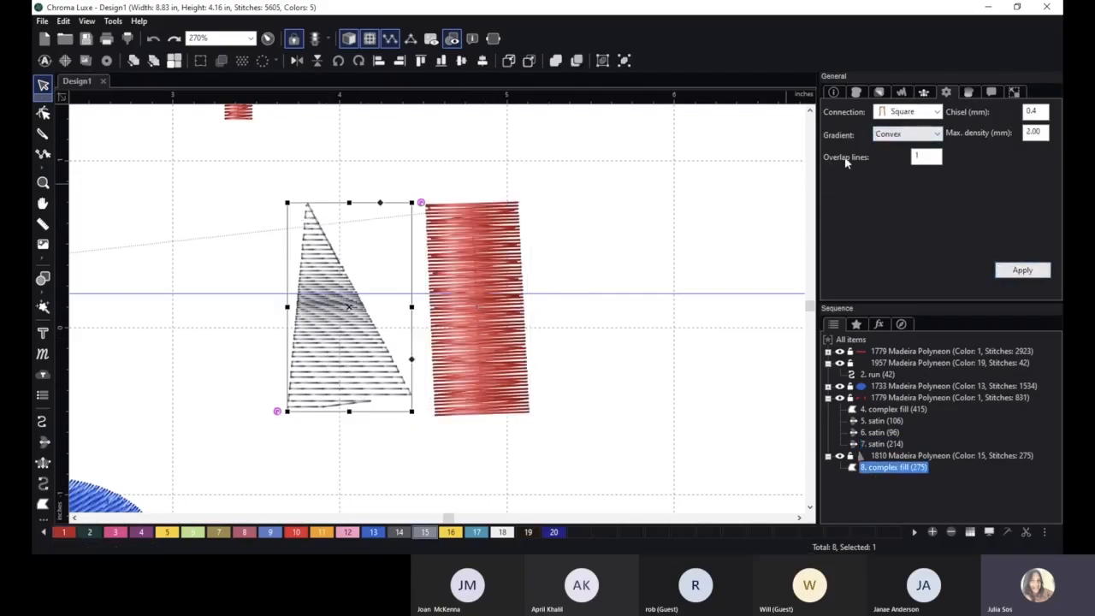
click(920, 135)
click(913, 149)
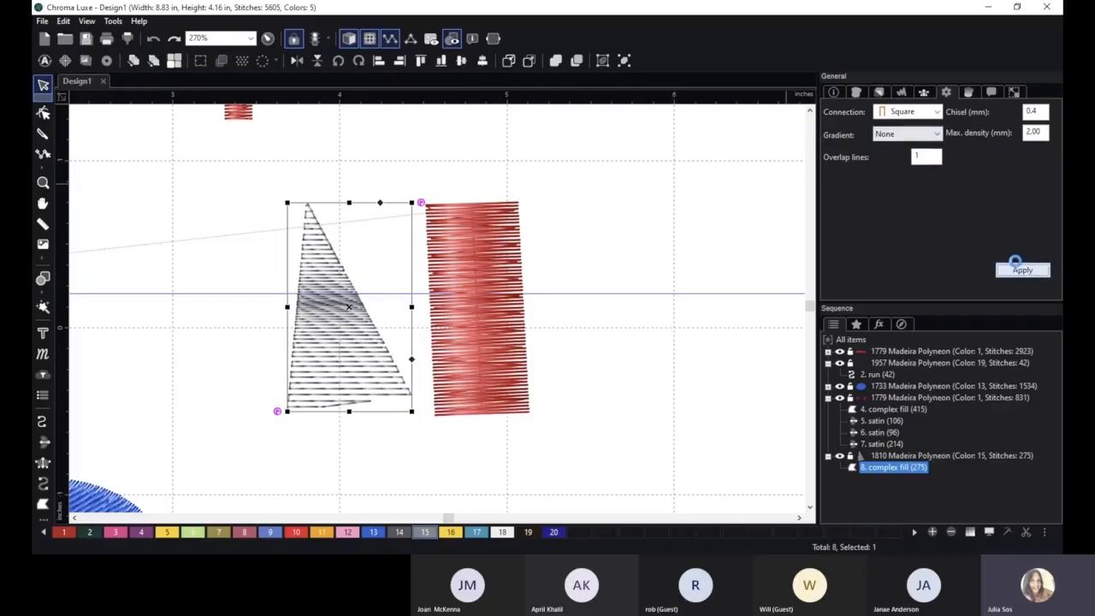
click(1021, 269)
- Open the triangle's blend settings and move the triangle to the right of the satin column
click(970, 94)
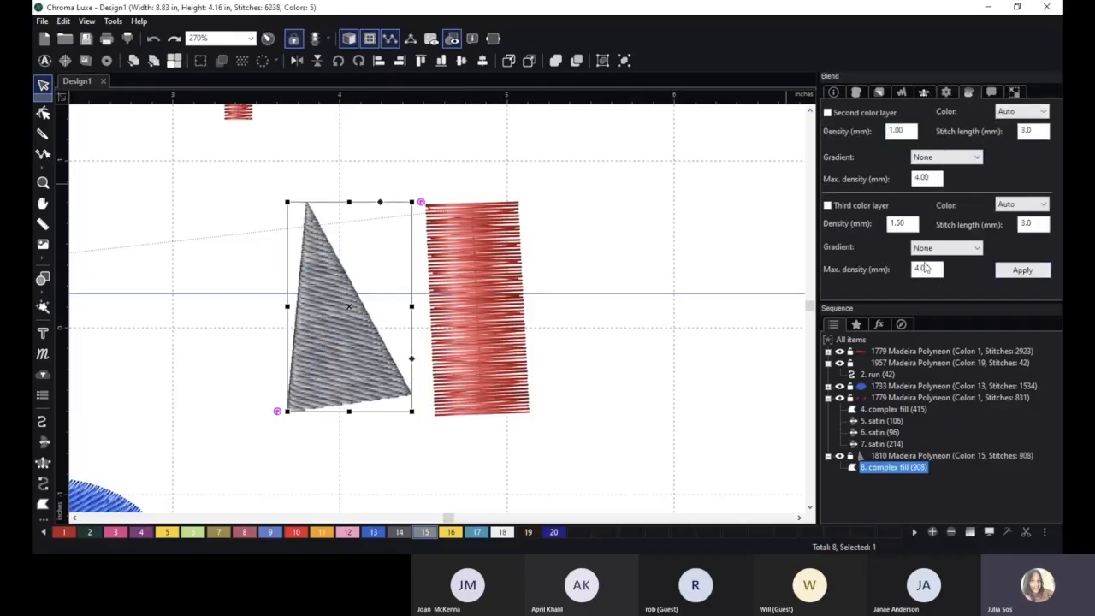
drag(948, 368, 947, 374)
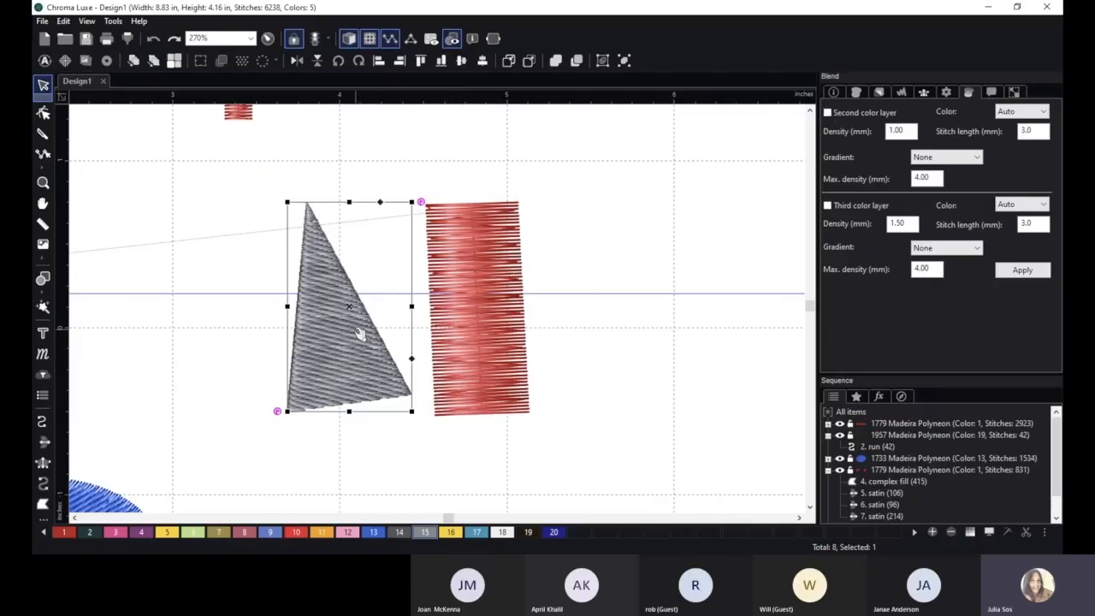
drag(345, 318, 615, 271)
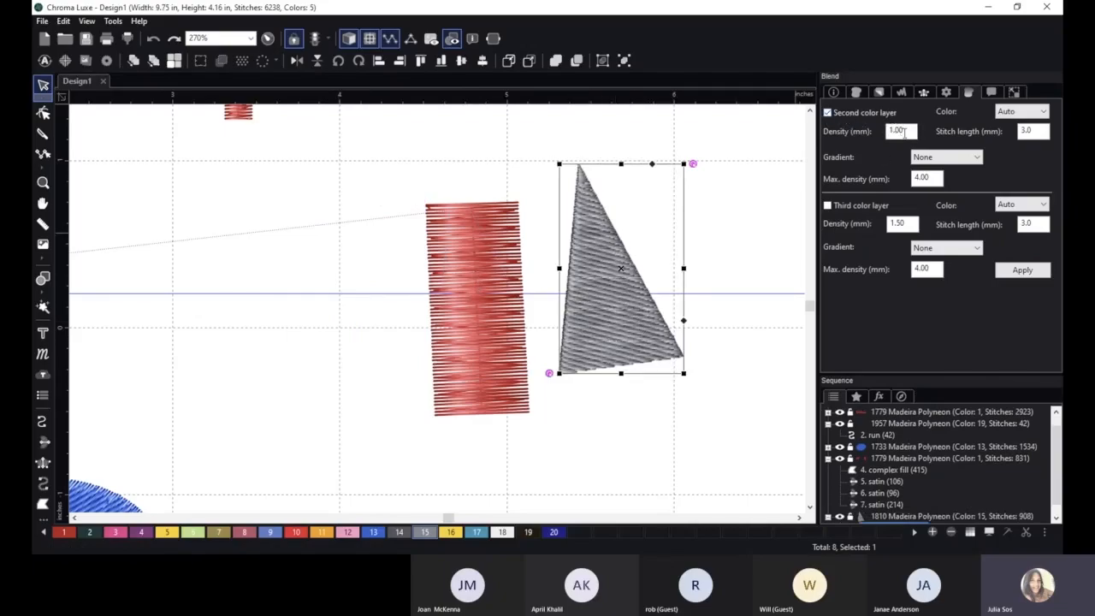
- Try to assign color 9 to the triangle's second color layer
drag(912, 131, 879, 131)
text(9)
click(1042, 115)
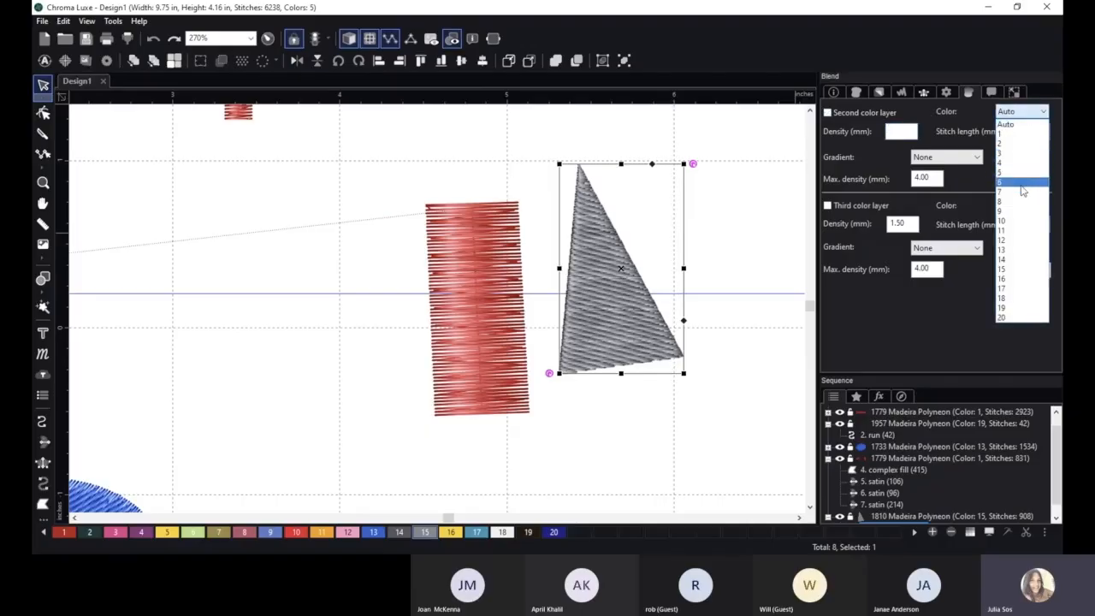
click(1016, 214)
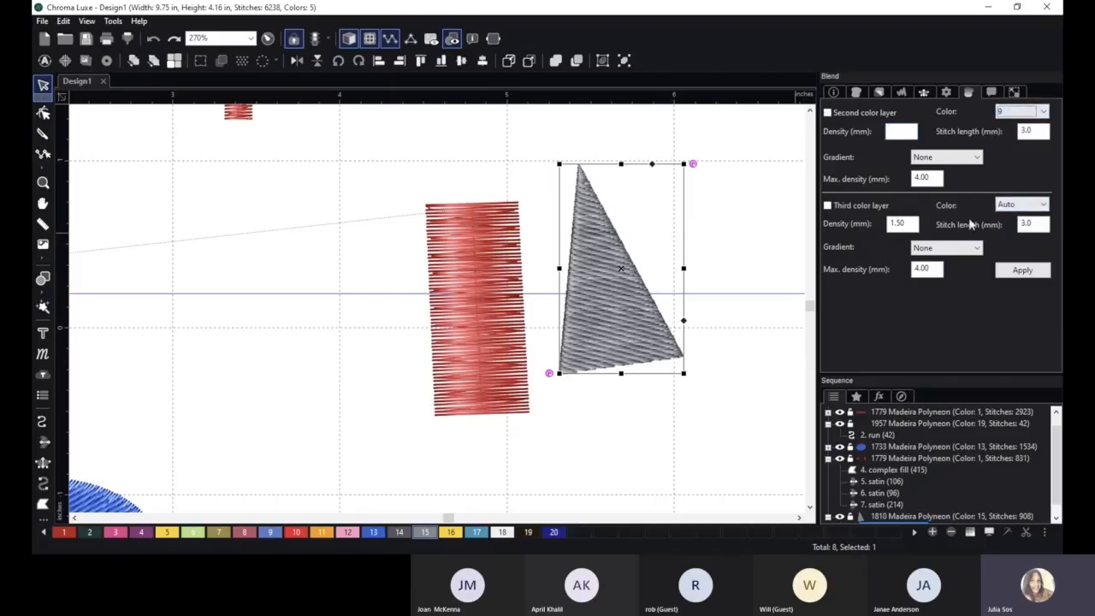
click(1022, 270)
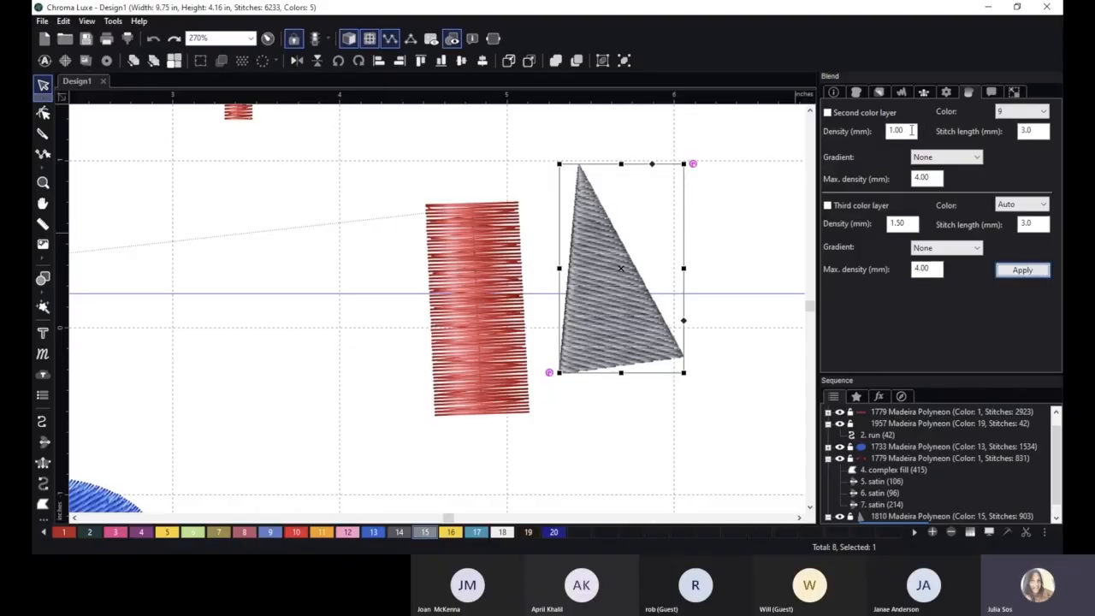
- Enable the triangle's second color layer with color 13 and view the blended stitches up close
scroll(724, 318, up, 1)
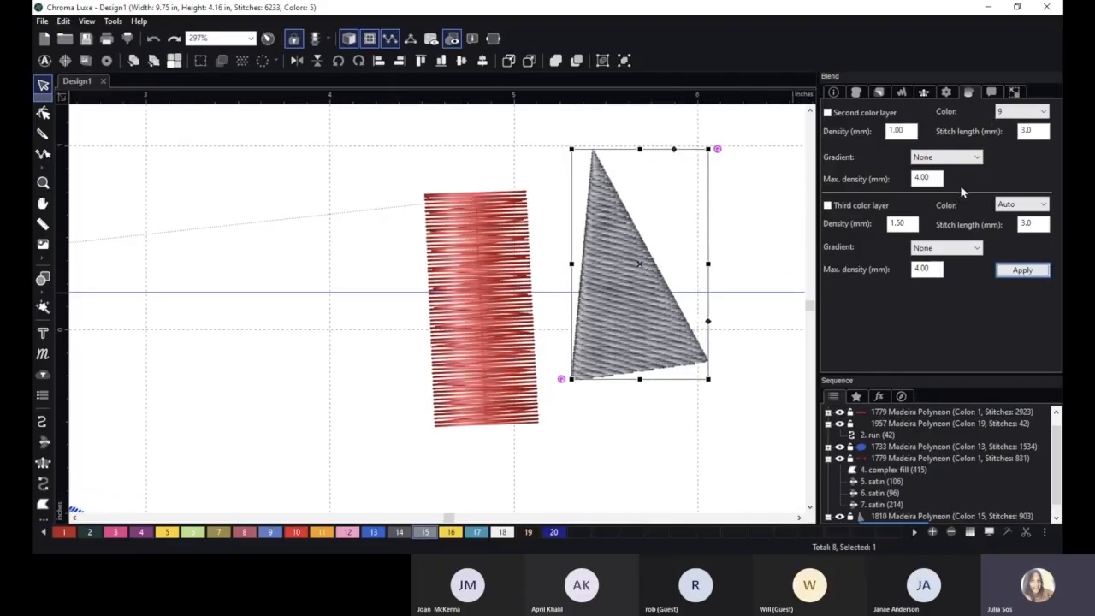
click(1020, 112)
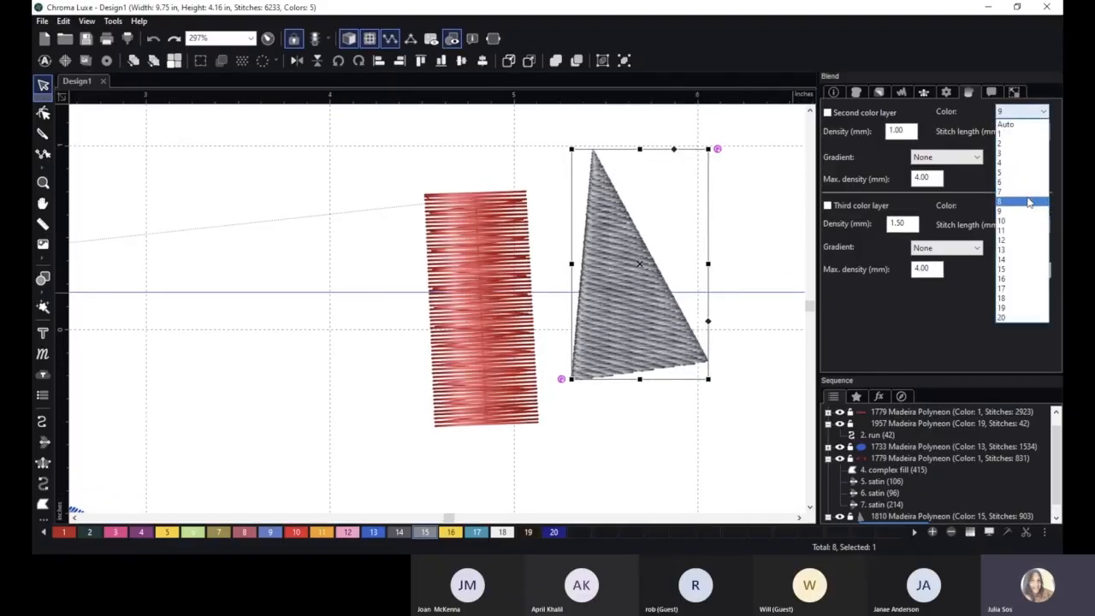
click(875, 115)
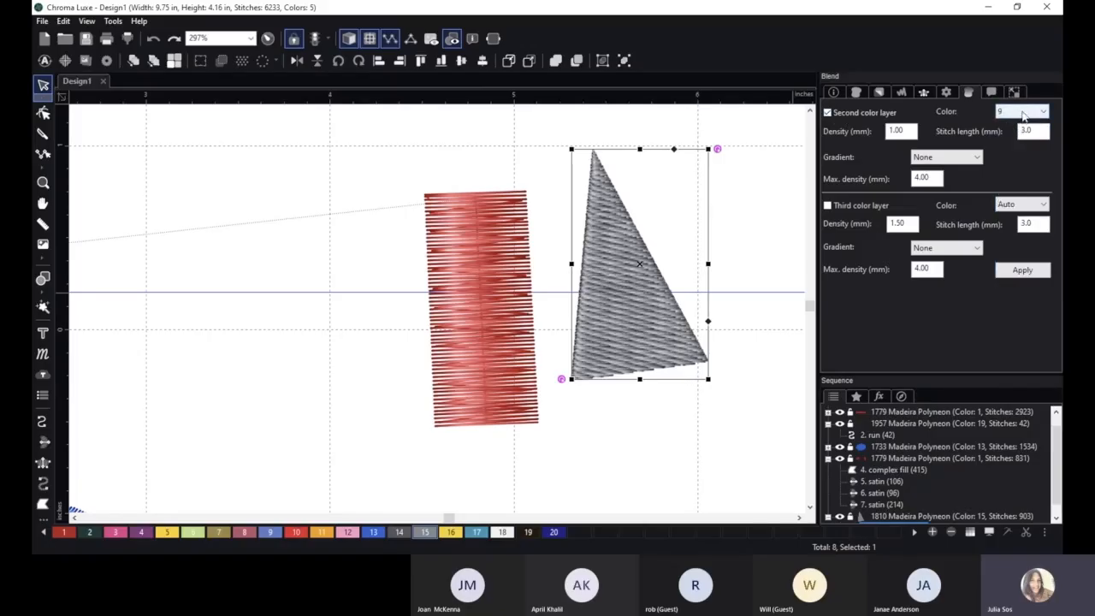
click(1024, 116)
click(1017, 254)
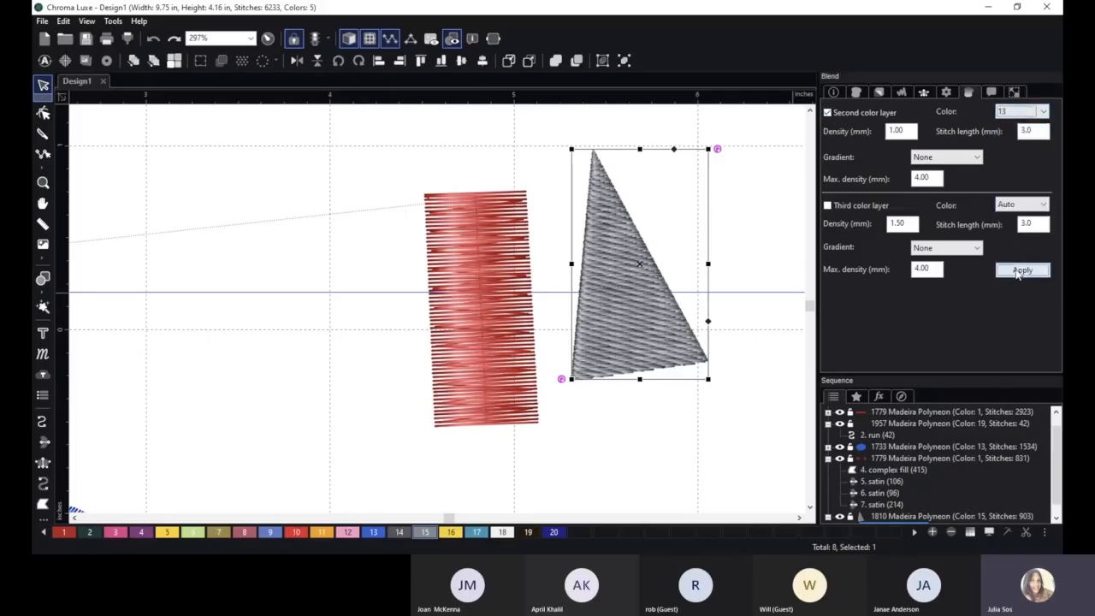
click(1020, 270)
scroll(762, 242, up, 1)
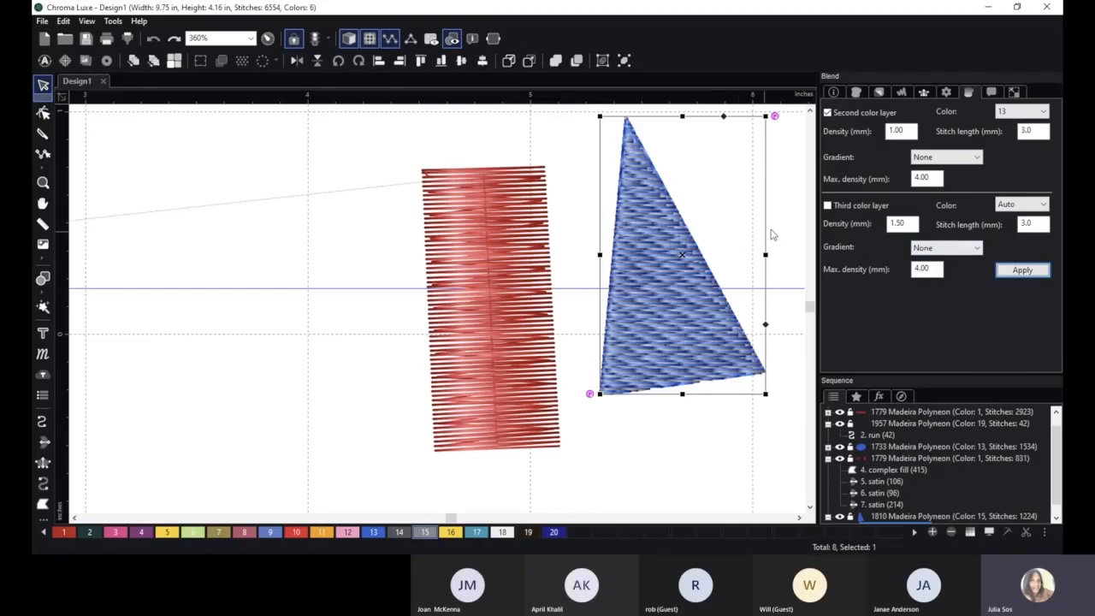
click(789, 217)
drag(787, 213, 679, 225)
scroll(684, 224, up, 2)
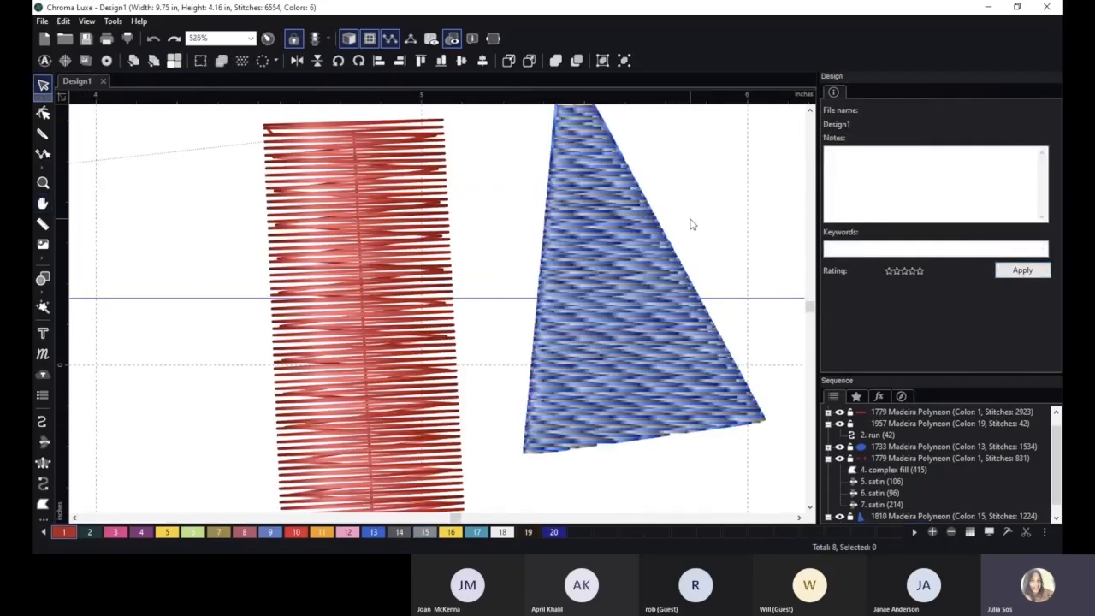
- Set the density of the triangle's second color layer to 0.5 mm
click(629, 231)
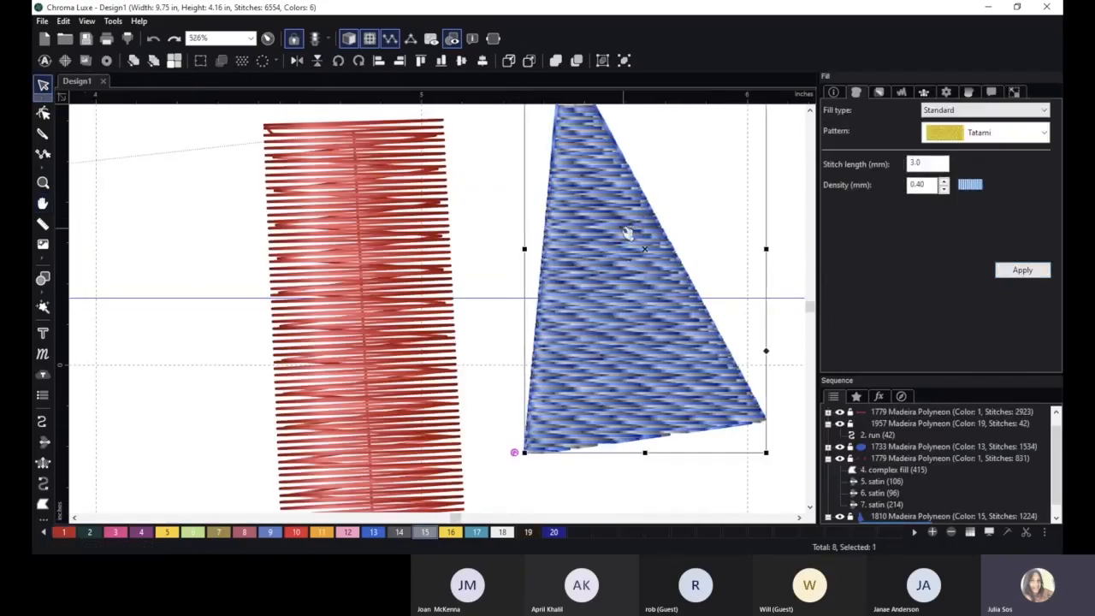
click(968, 93)
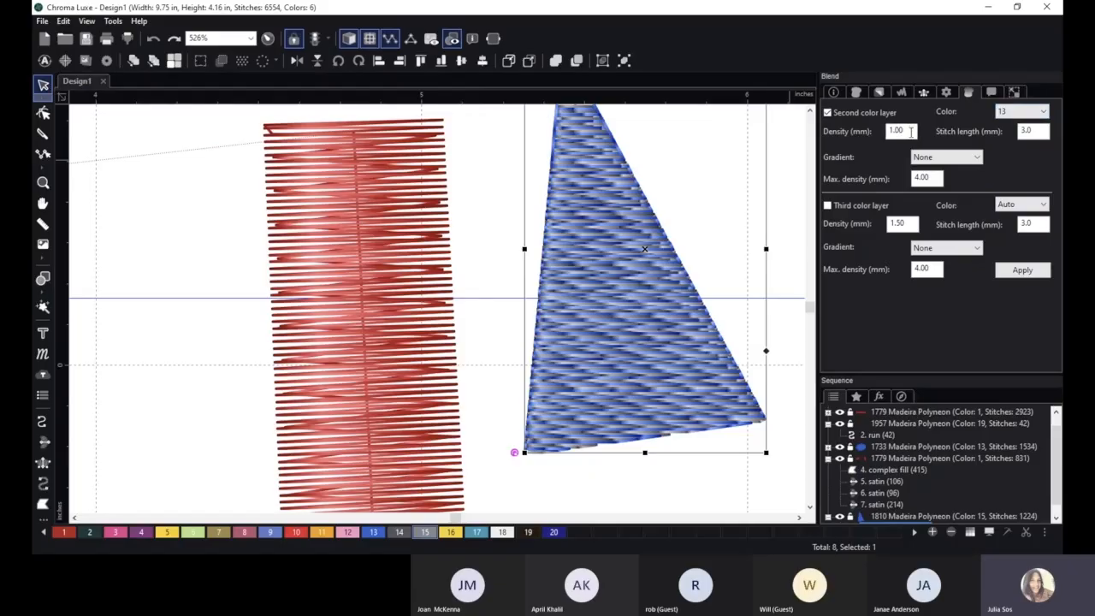
drag(911, 131, 882, 132)
text(.5)
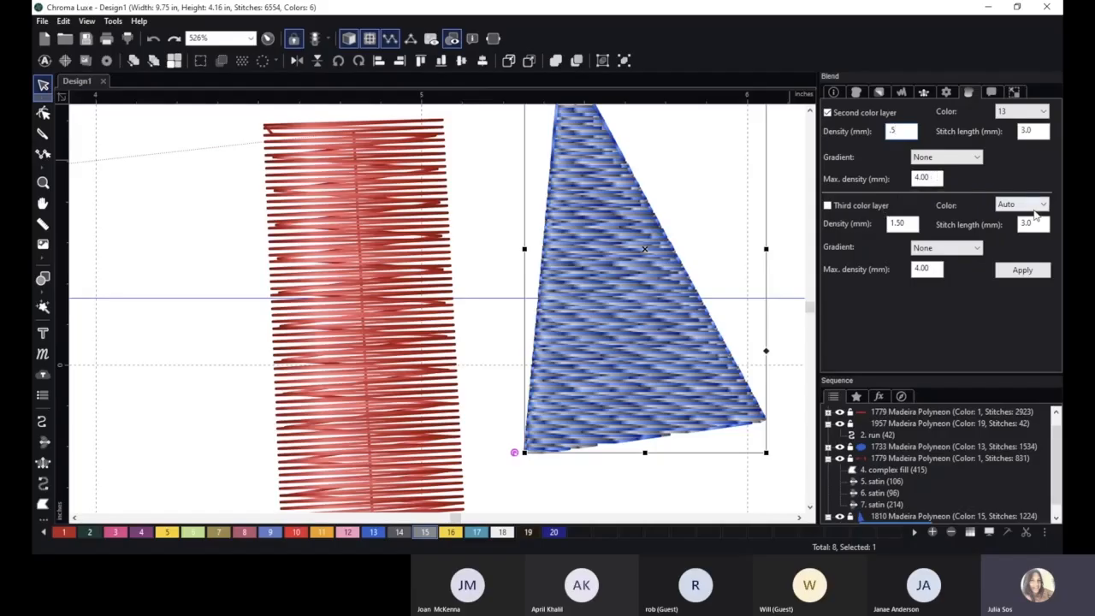
click(1023, 271)
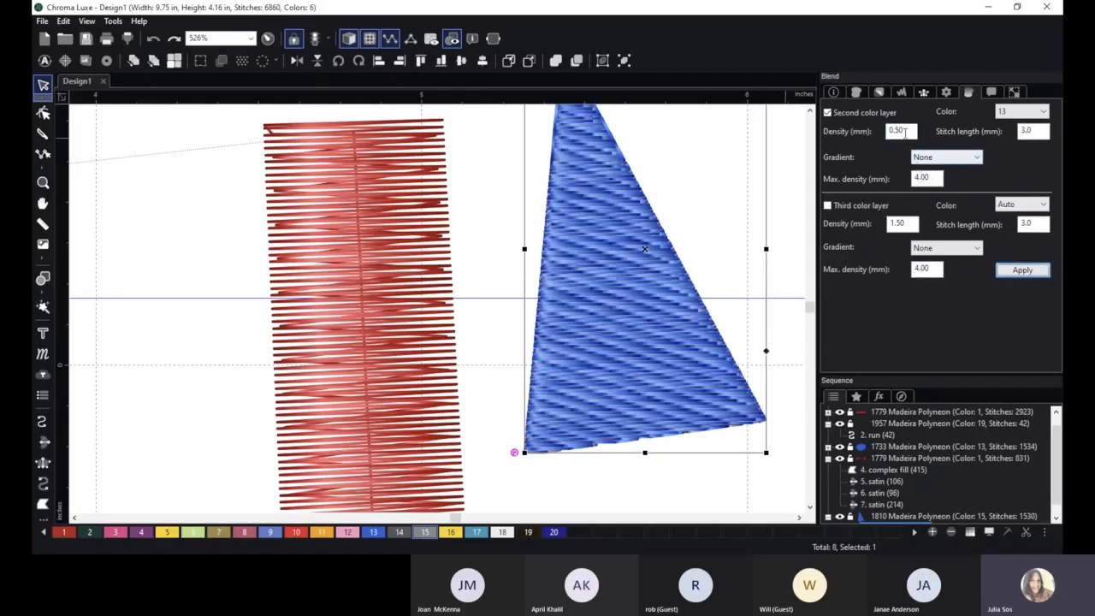
- Apply a Linear increasing gradient to the triangle's second color layer
click(941, 159)
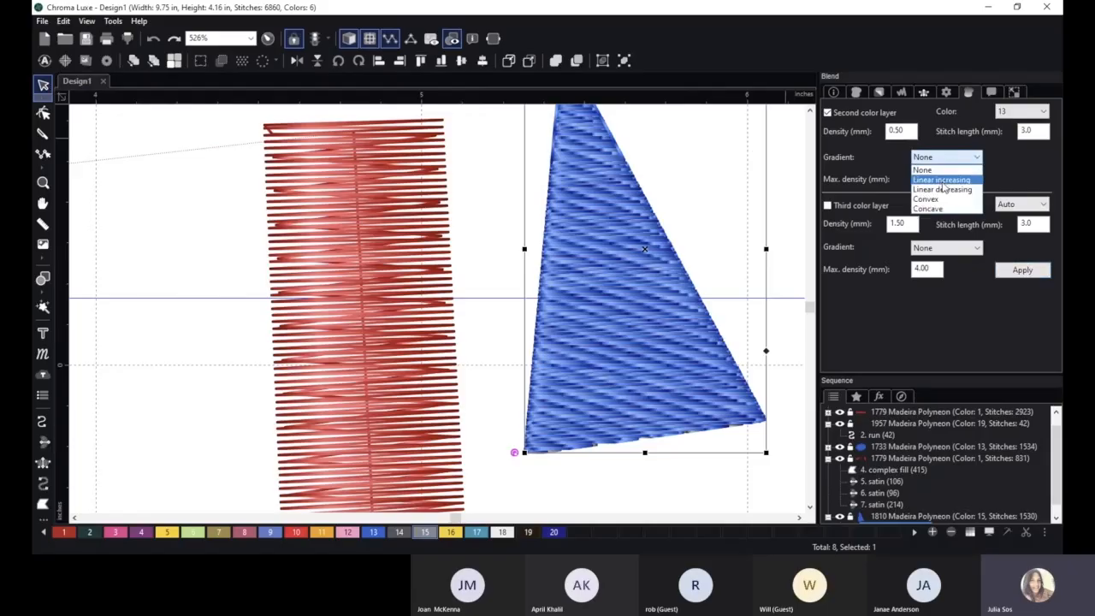
click(941, 180)
click(1022, 269)
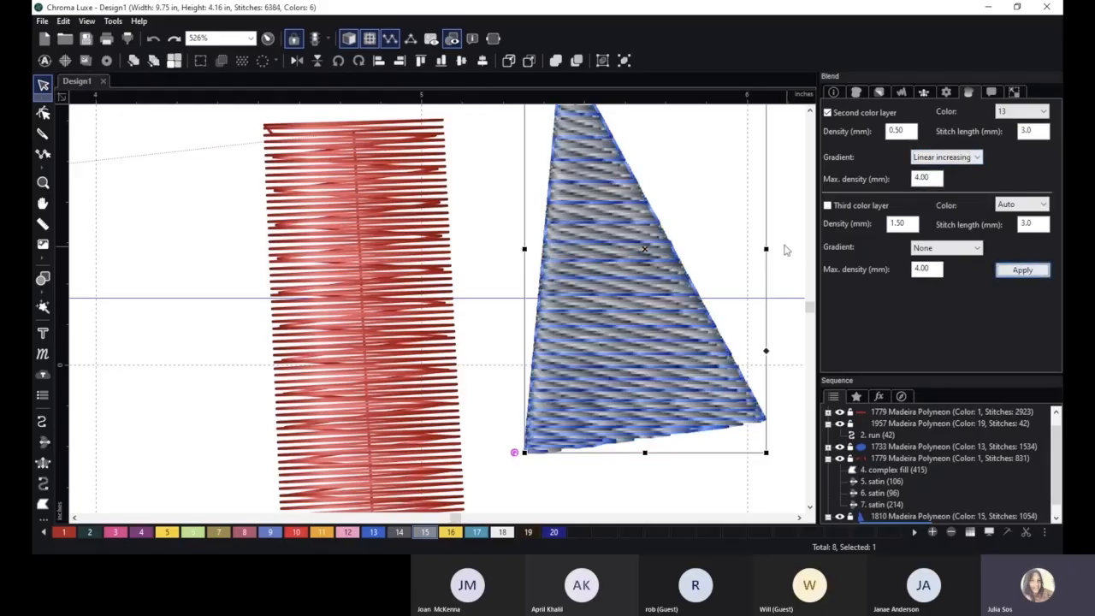
scroll(770, 244, down, 1)
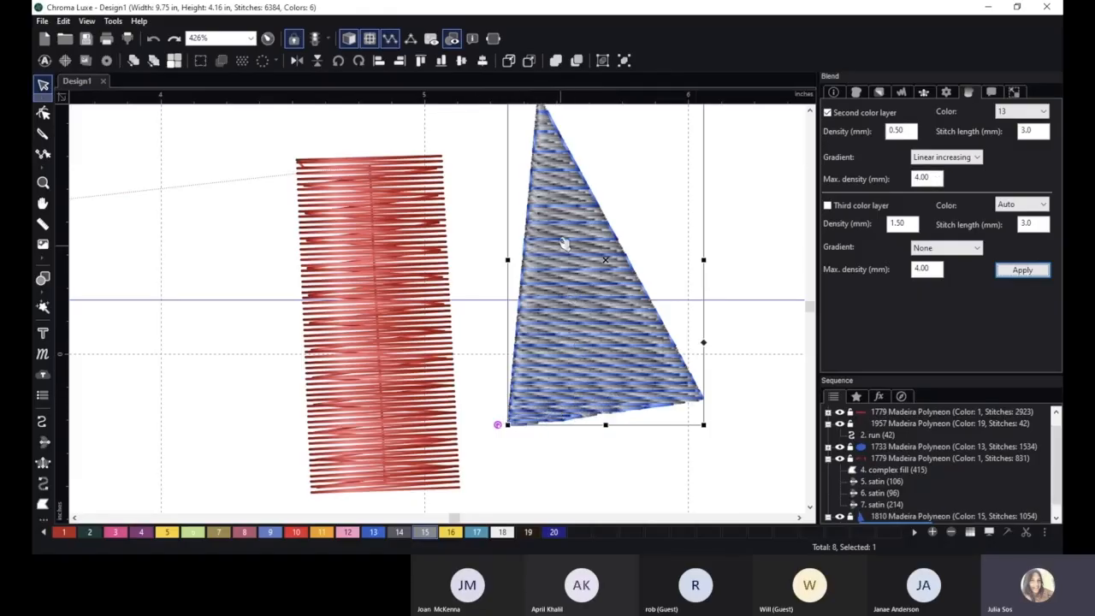
- Enable the triangle's third color layer with color 2
scroll(555, 185, down, 1)
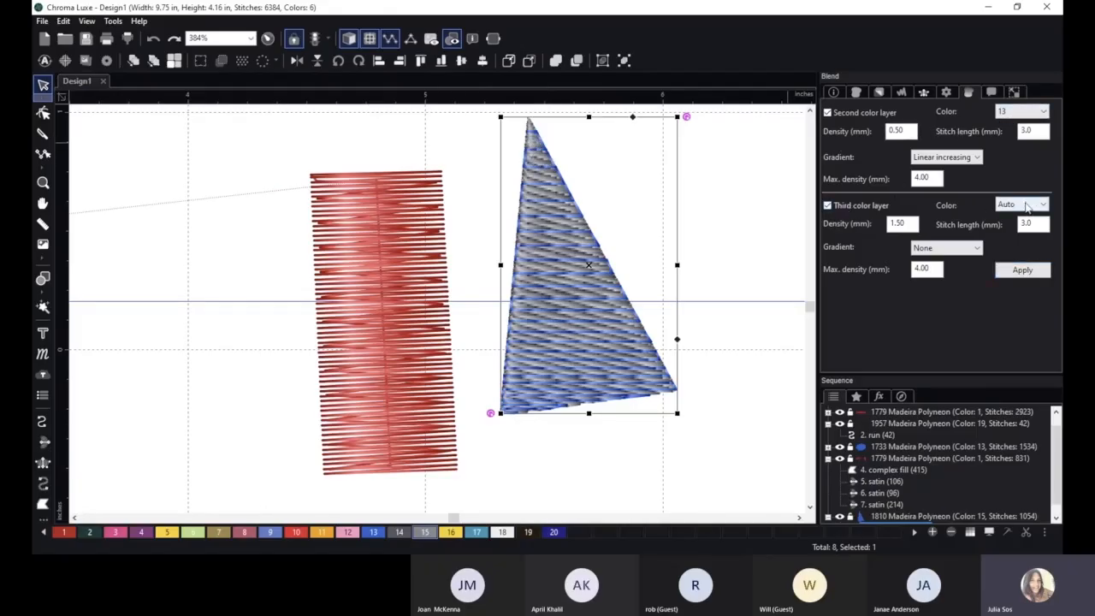
click(1023, 204)
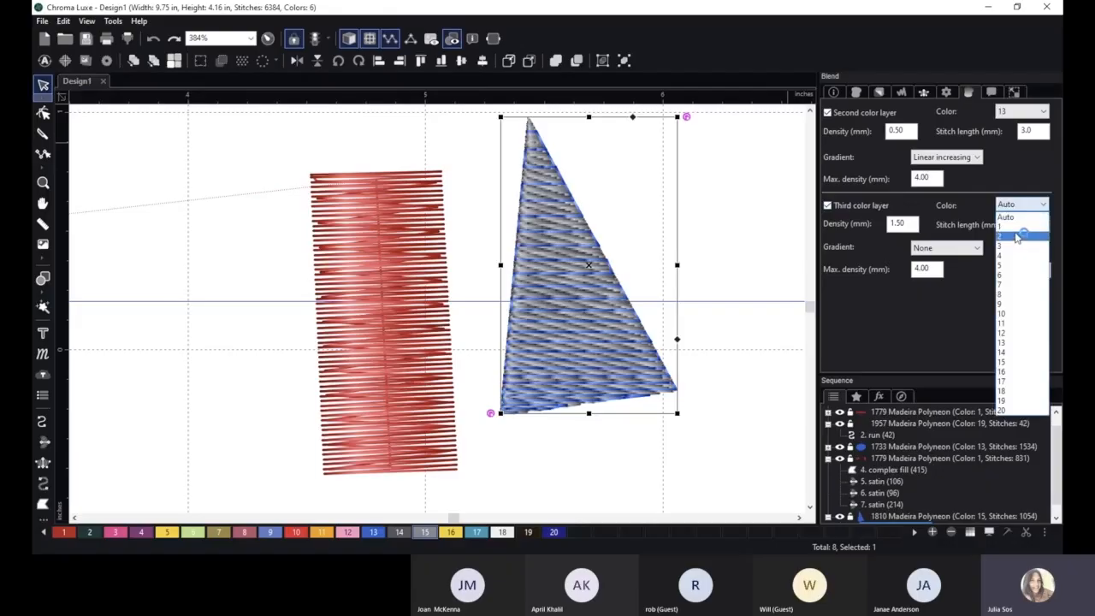
click(1019, 237)
click(1022, 269)
- Apply a Linear decreasing gradient to the triangle's third color layer and inspect the stitches up close
click(950, 248)
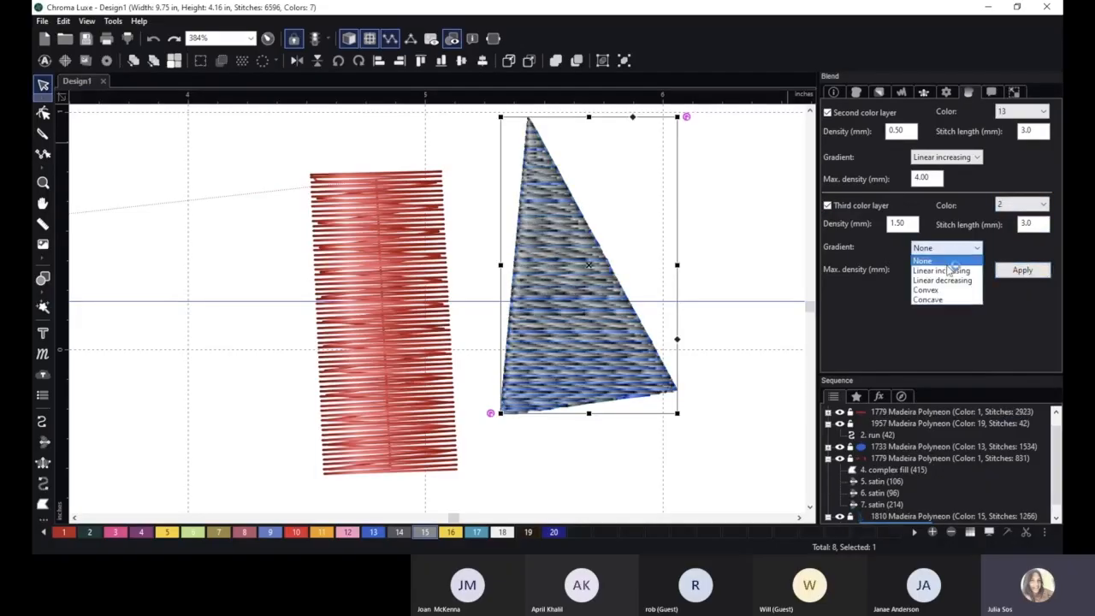
click(947, 270)
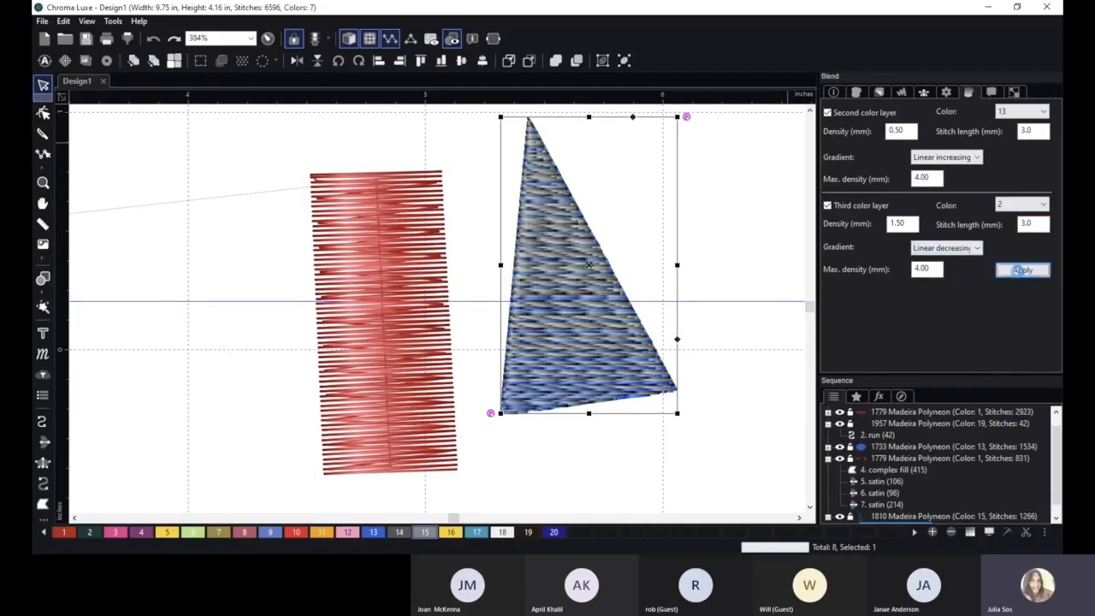
click(1023, 270)
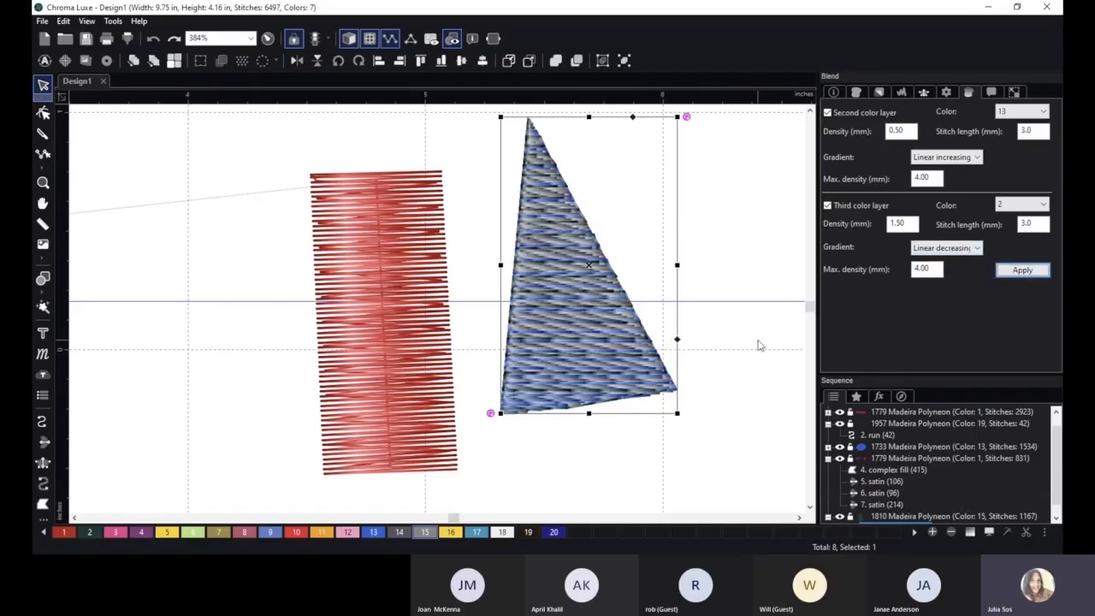
scroll(734, 348, up, 2)
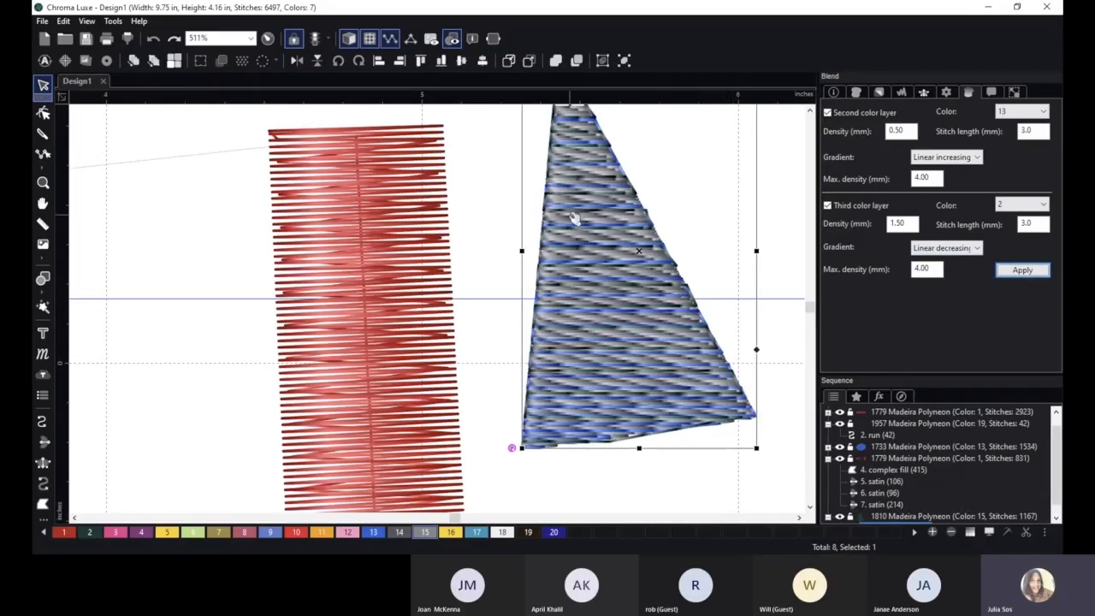
- Change the triangle's third color layer to color 10 and its second color layer to color 5
click(1019, 206)
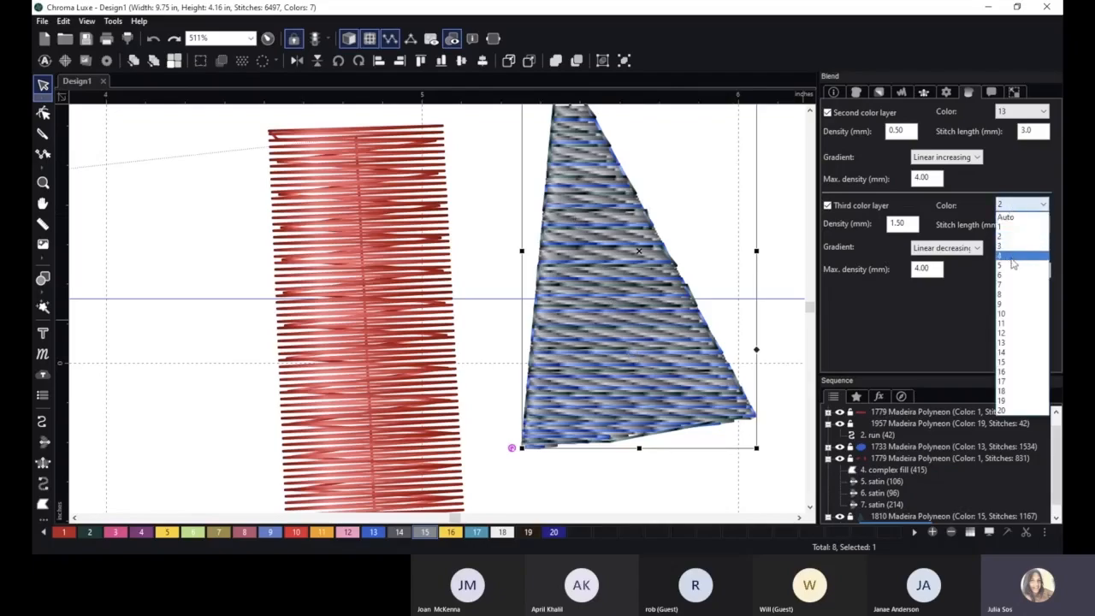
click(1009, 314)
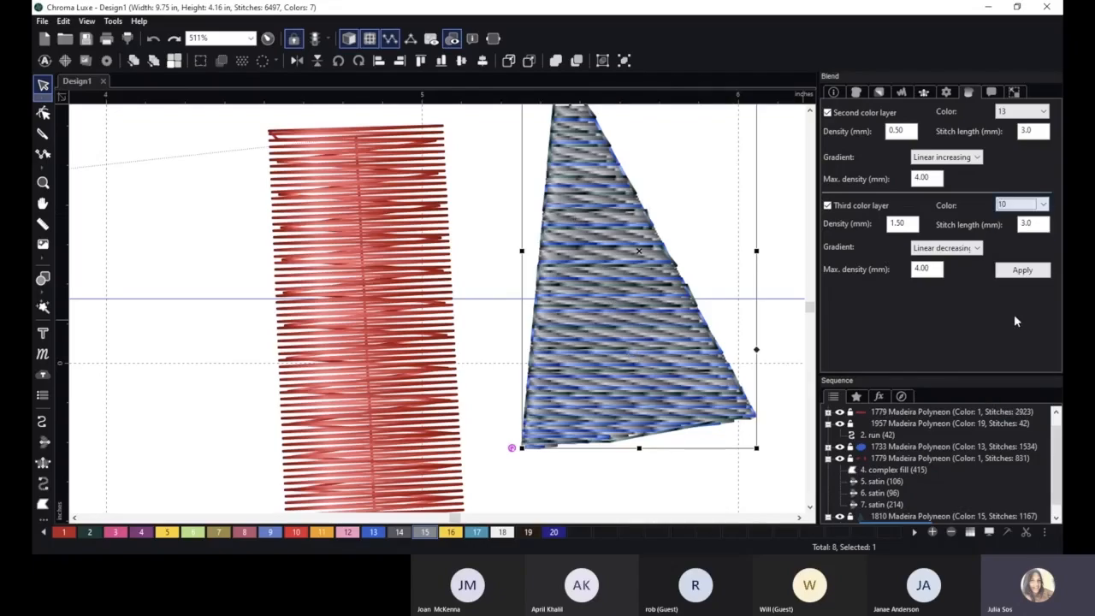
click(1008, 271)
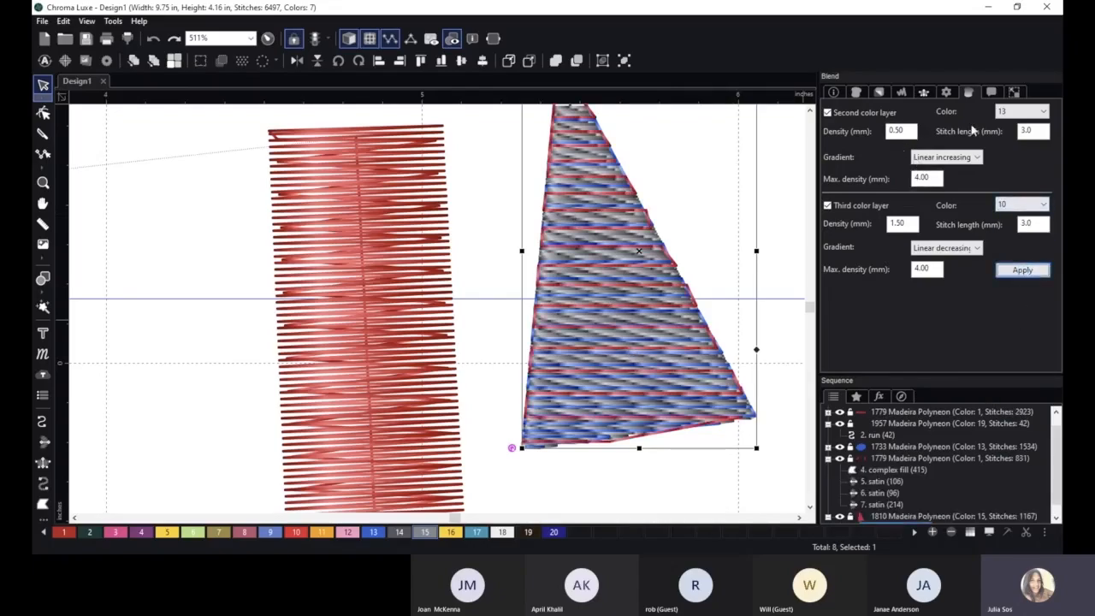
click(1026, 118)
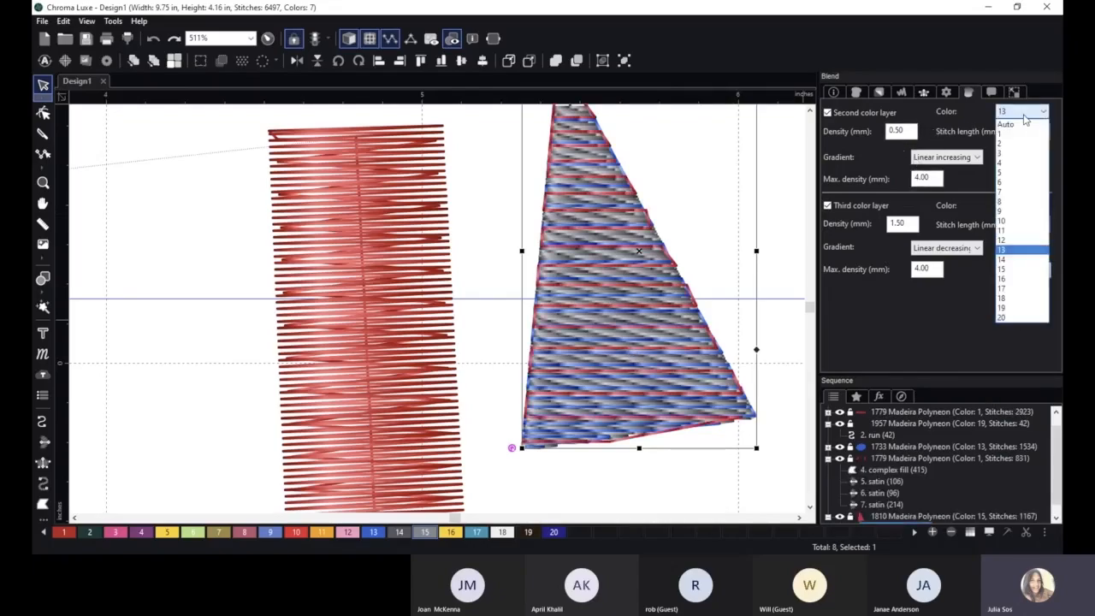
click(1014, 172)
click(1024, 271)
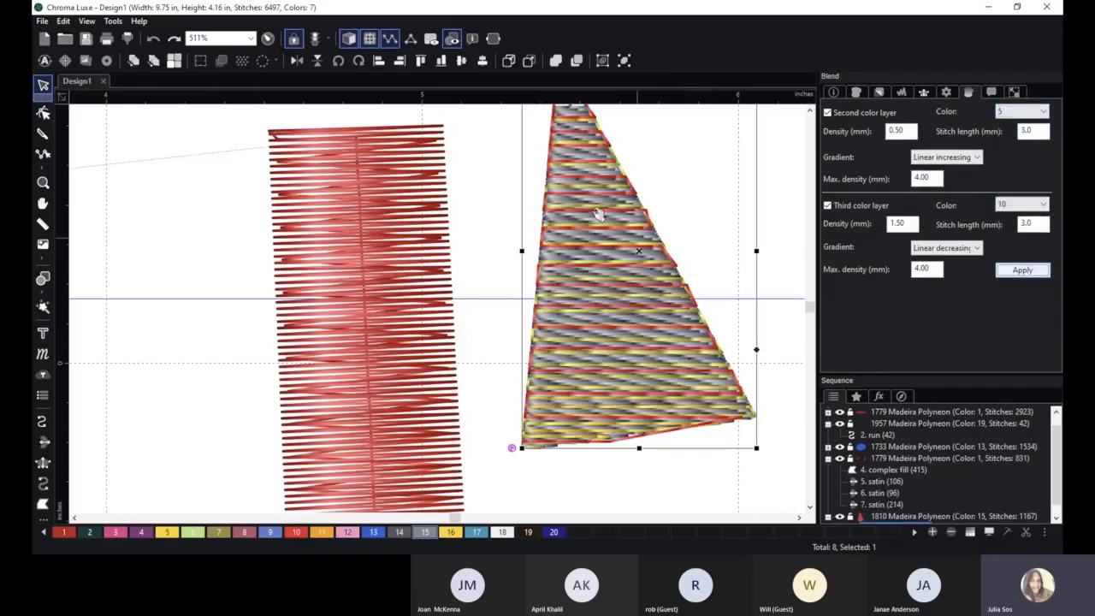
scroll(652, 205, down, 3)
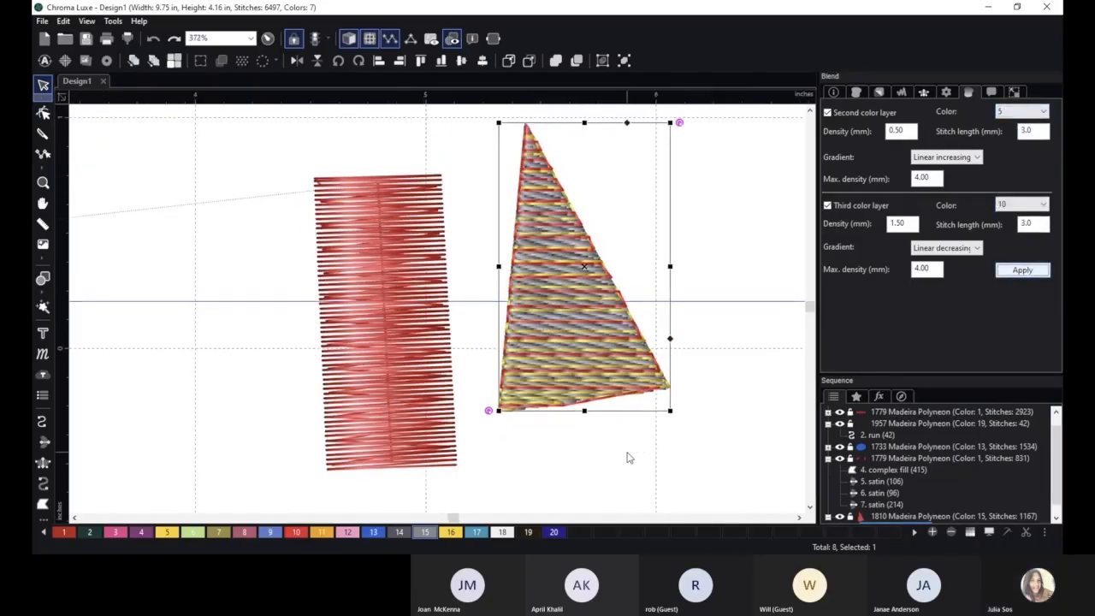
- Enable the second color layer on the satin column beside the triangle and set it to color 3
click(389, 214)
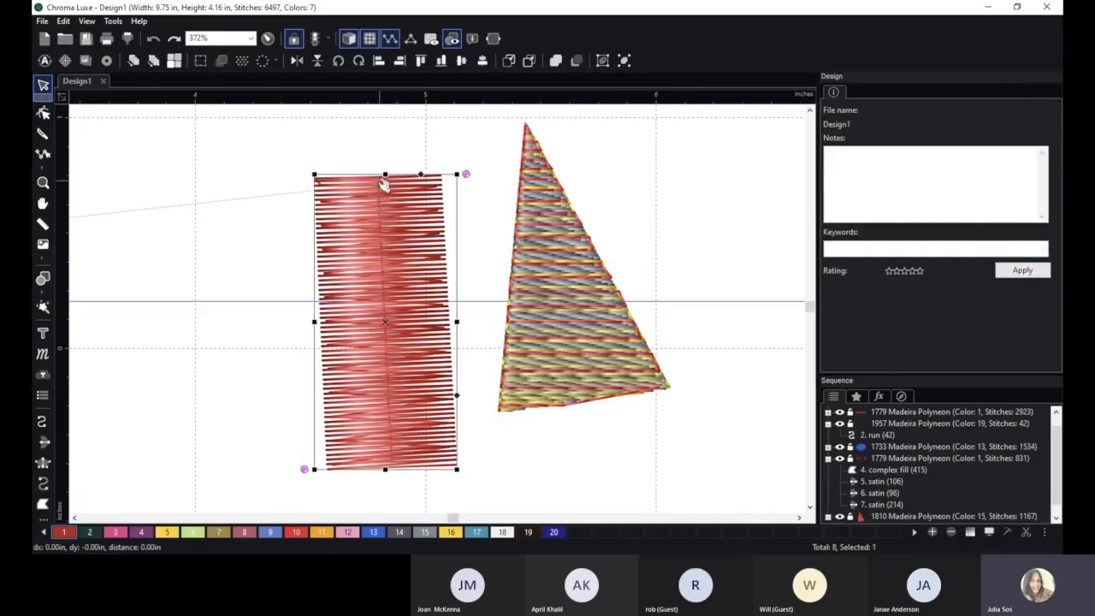
click(969, 94)
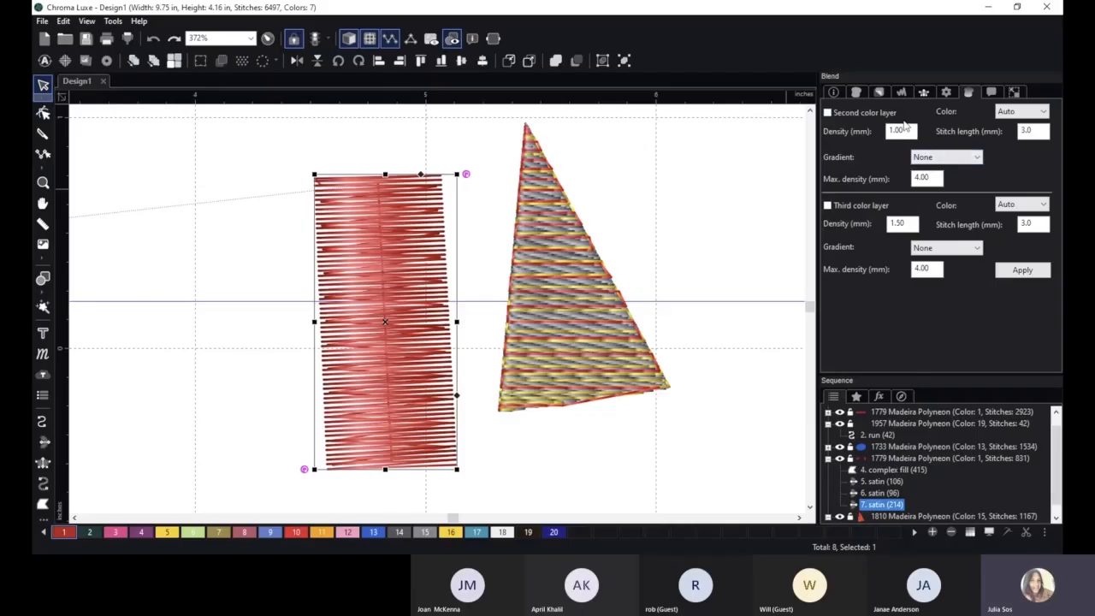
click(828, 112)
click(1021, 115)
click(1020, 156)
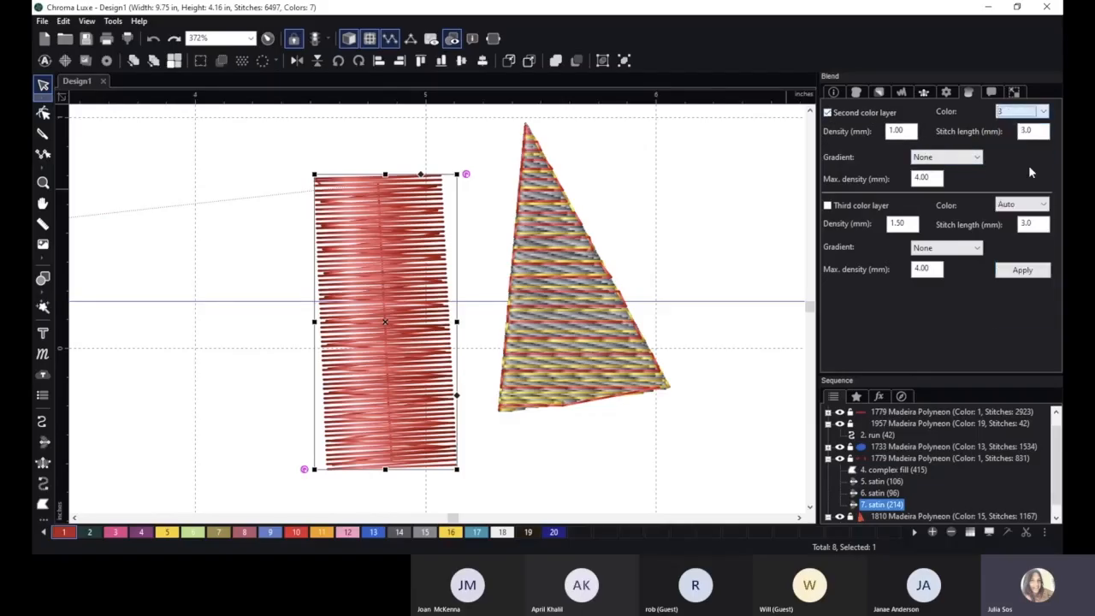
click(1022, 270)
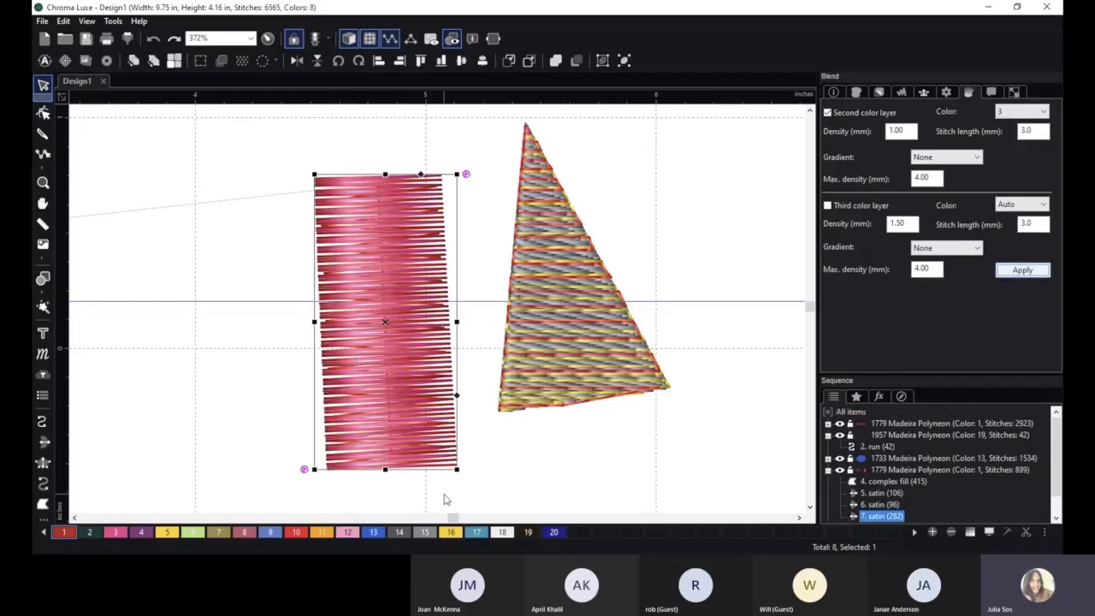
scroll(428, 427, down, 1)
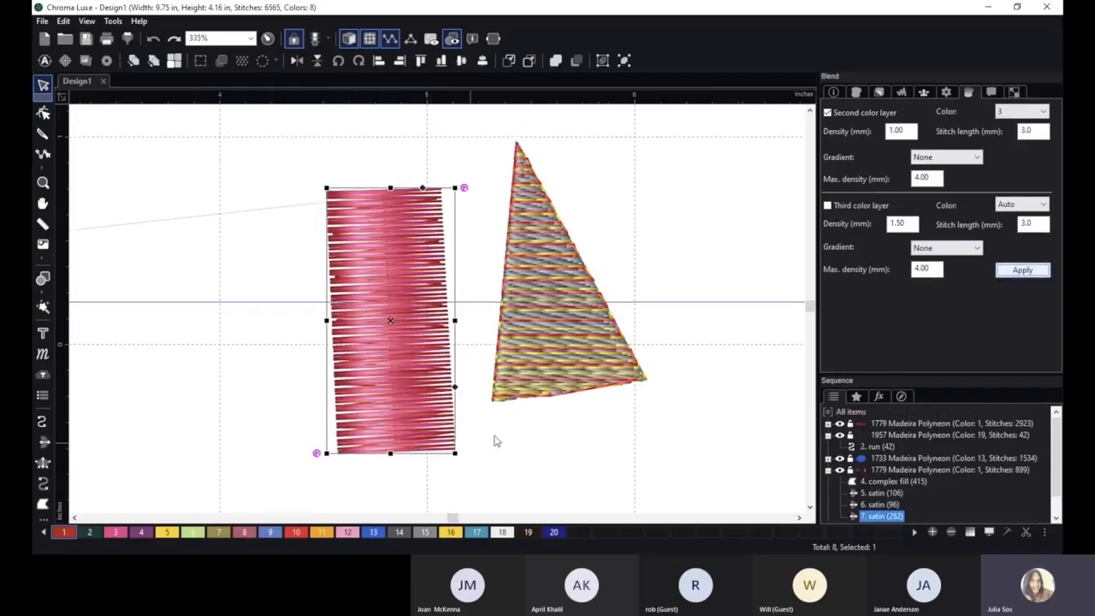
- Apply a Convex gradient to the satin column's second color layer and set that layer's density to 0.50 mm
click(945, 157)
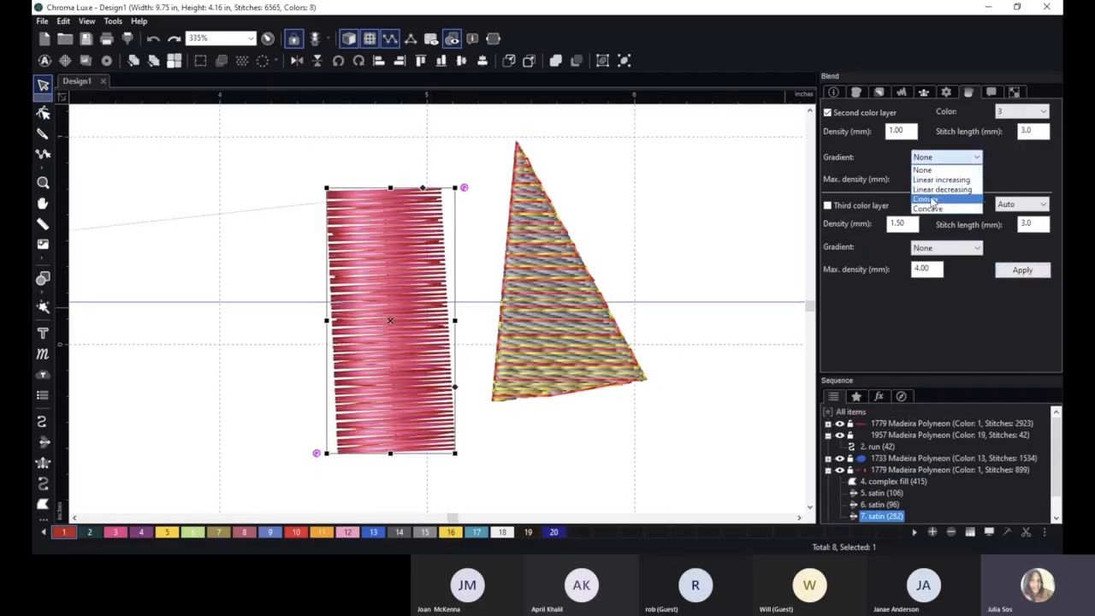
click(941, 196)
click(1026, 272)
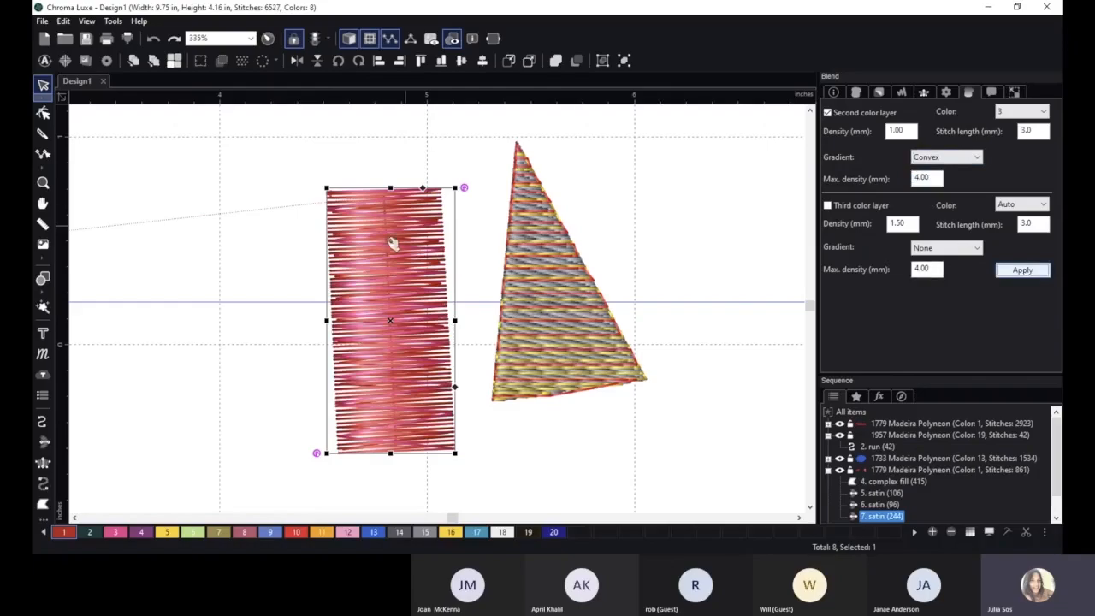
double_click(908, 131)
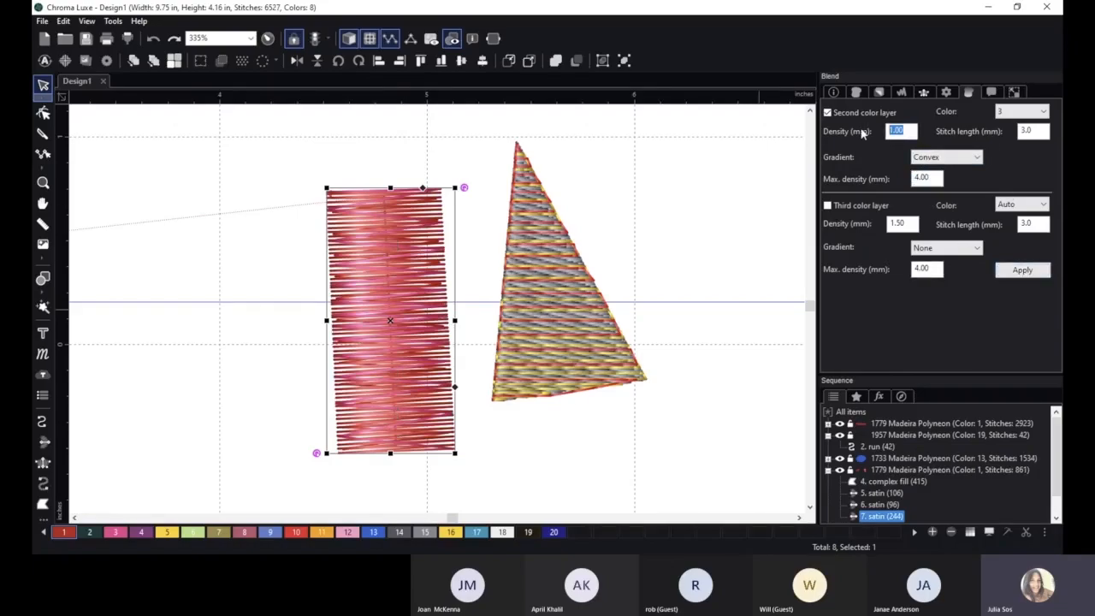
text(.5)
click(1035, 276)
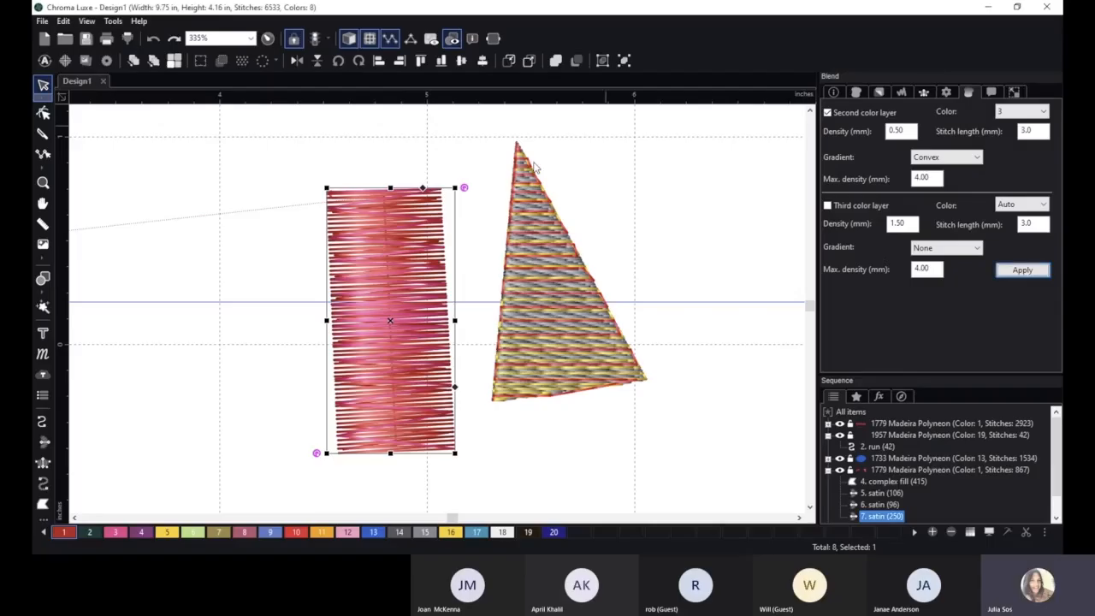
- Set the gradients of the triangle's second and third color layers to None and inspect the stitches up close
click(560, 246)
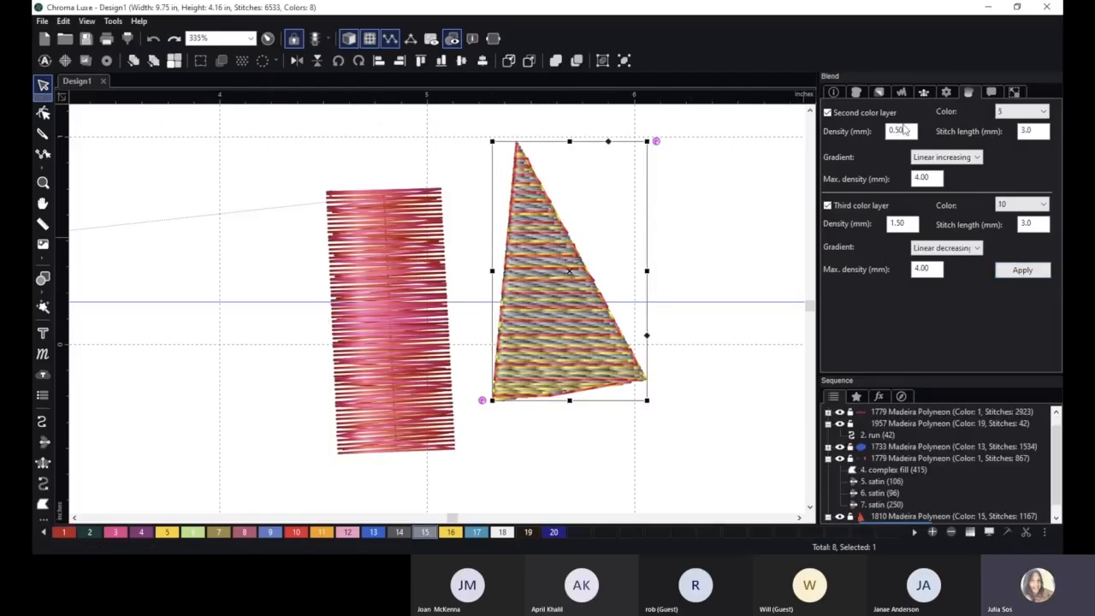
click(980, 158)
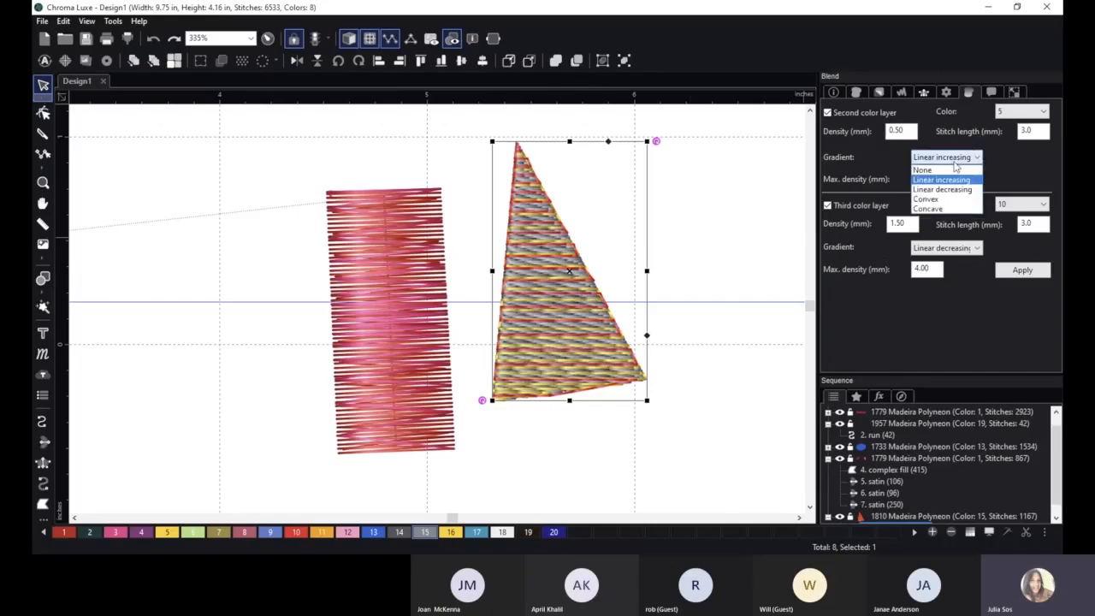
click(946, 170)
click(975, 248)
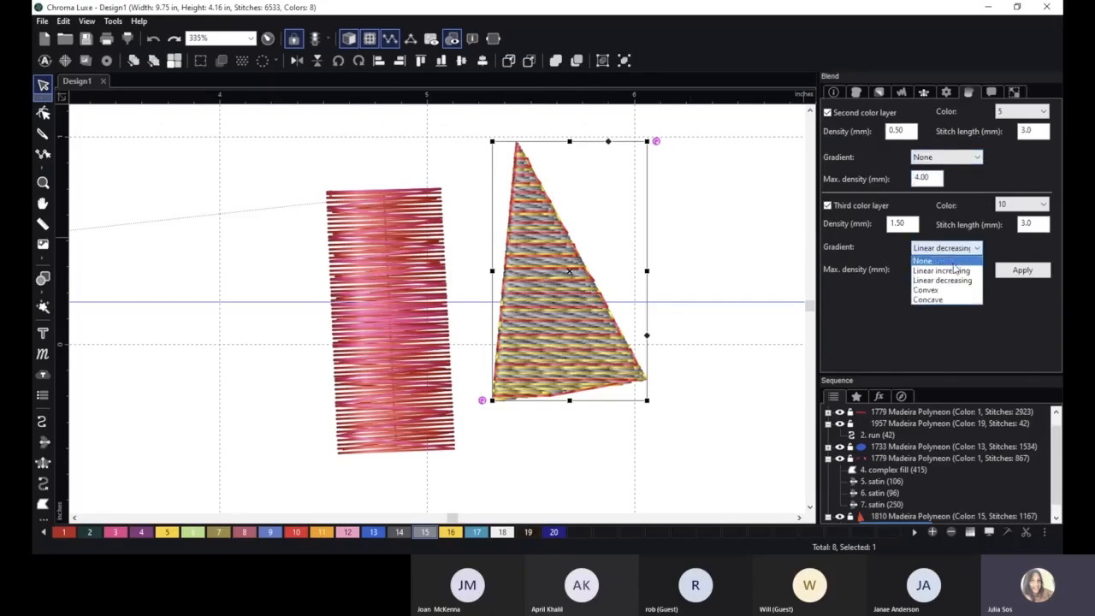
click(950, 260)
click(1023, 272)
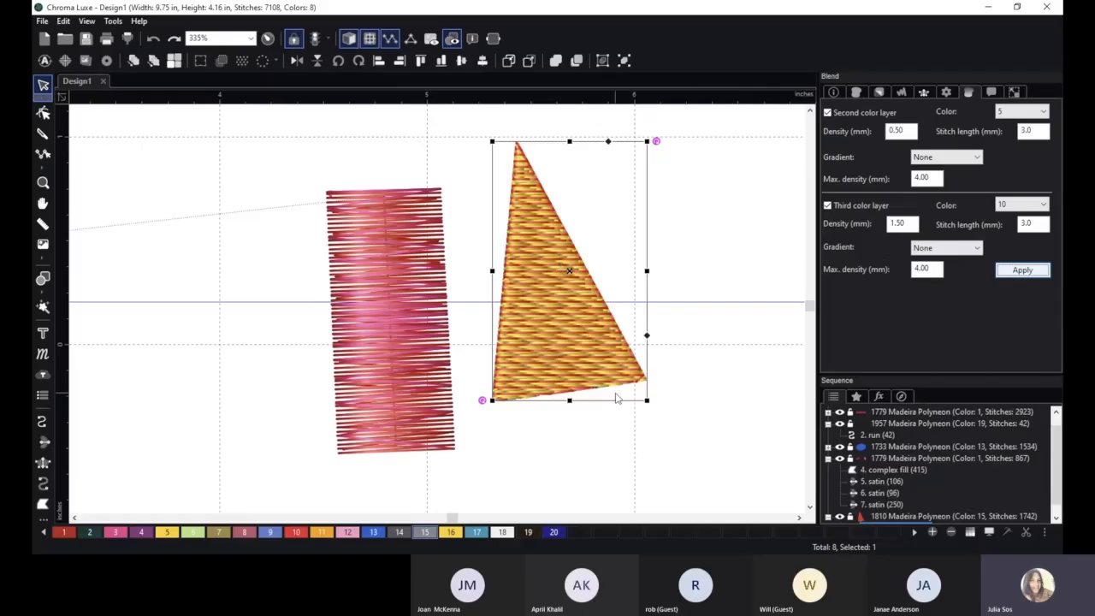
scroll(643, 393, up, 1)
scroll(734, 418, up, 1)
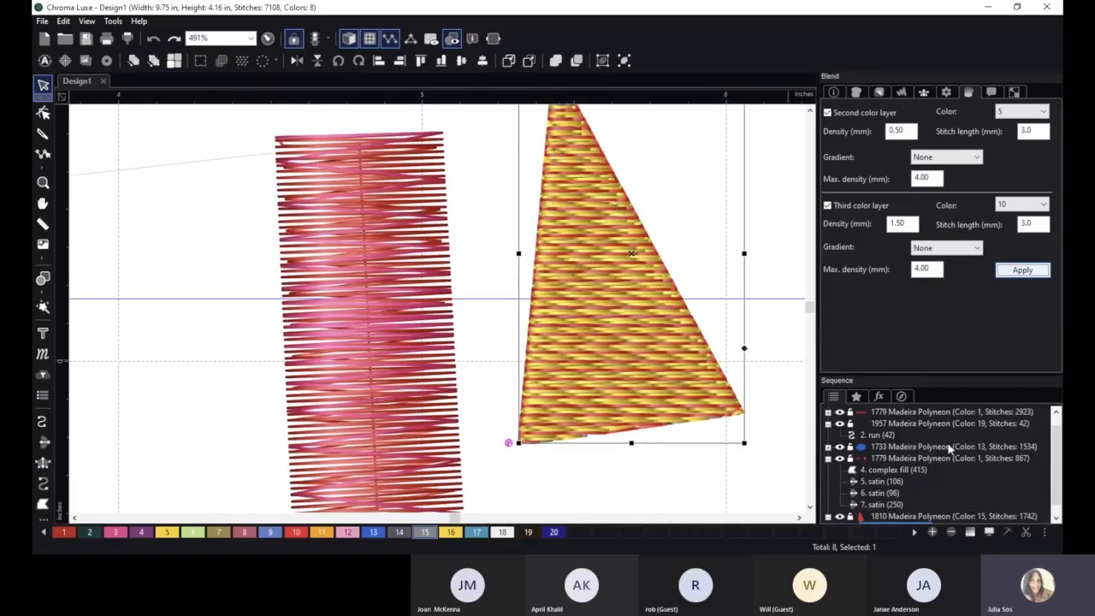
- Change the triangle's base fill density to 0.60, 0.70 and finally 0.90 mm, and return to its blend settings
click(993, 516)
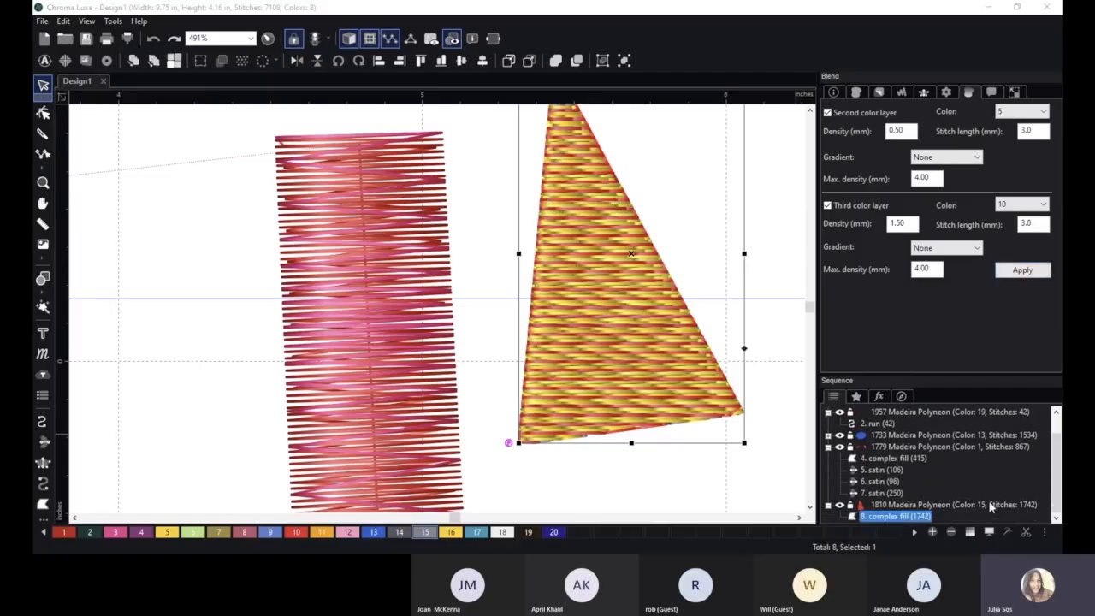
scroll(617, 205, down, 2)
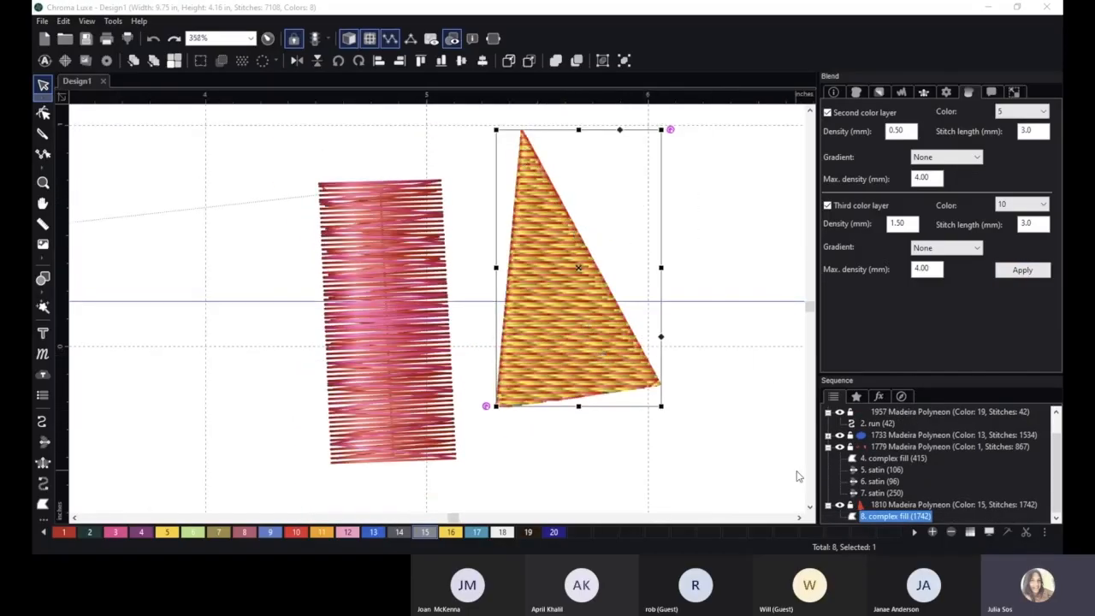
click(892, 521)
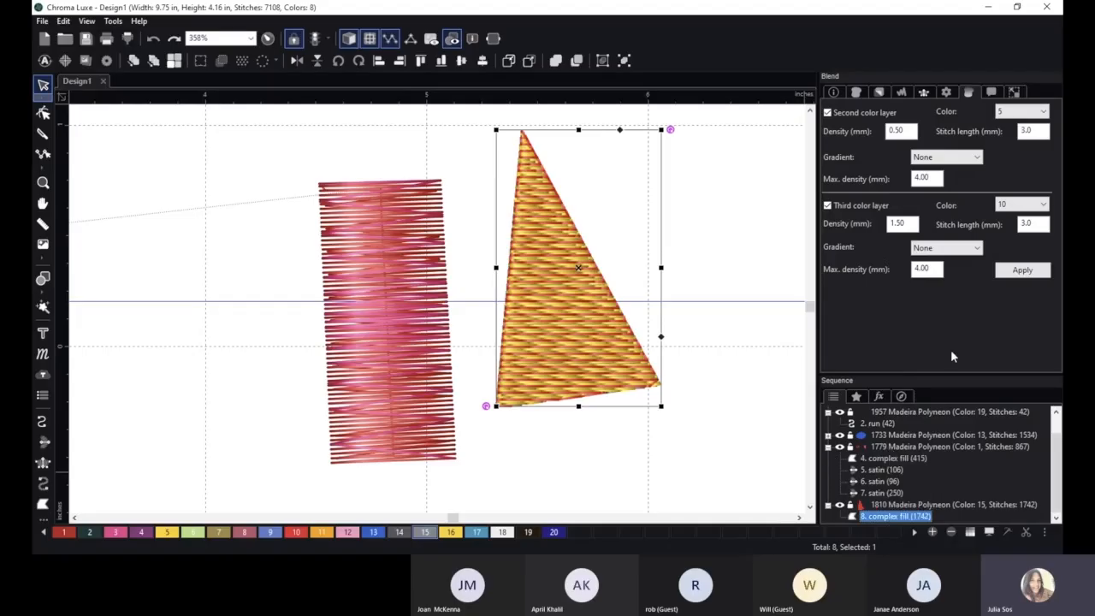
click(857, 93)
click(944, 183)
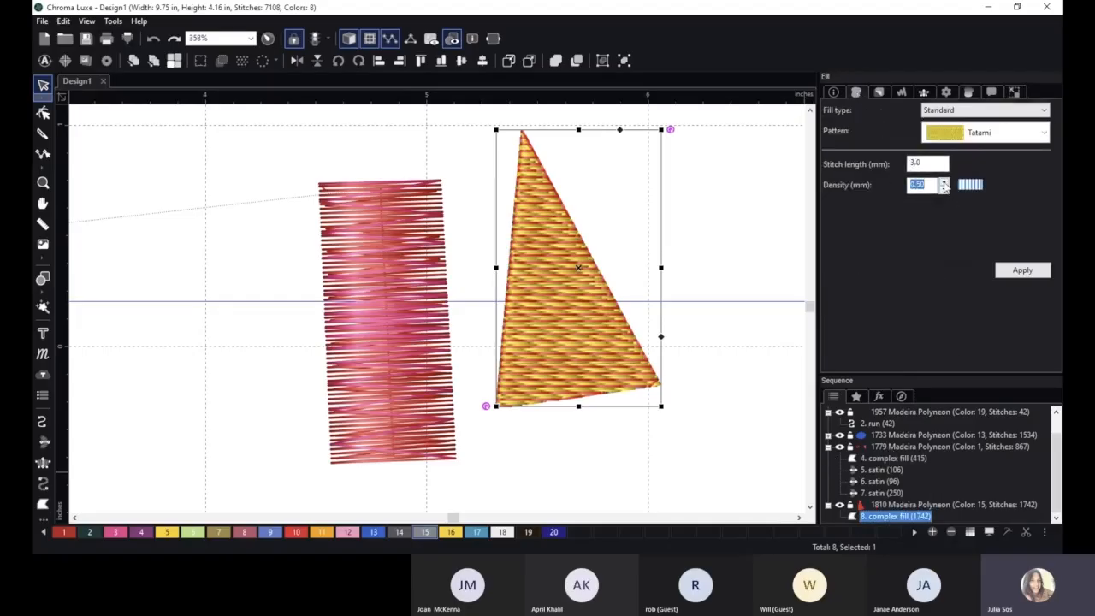
click(944, 180)
click(1022, 270)
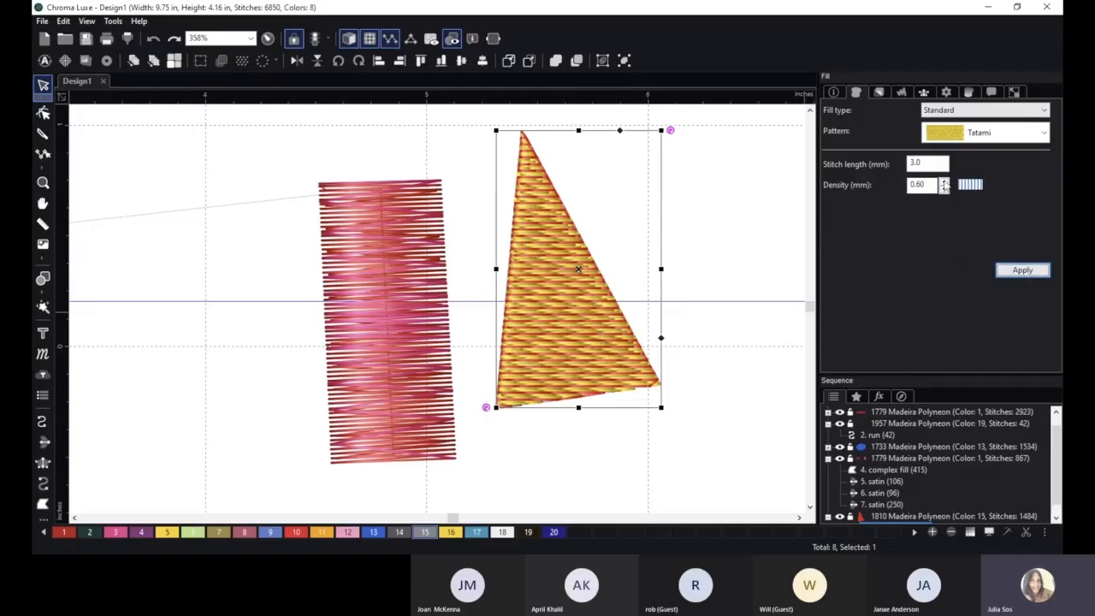
click(944, 181)
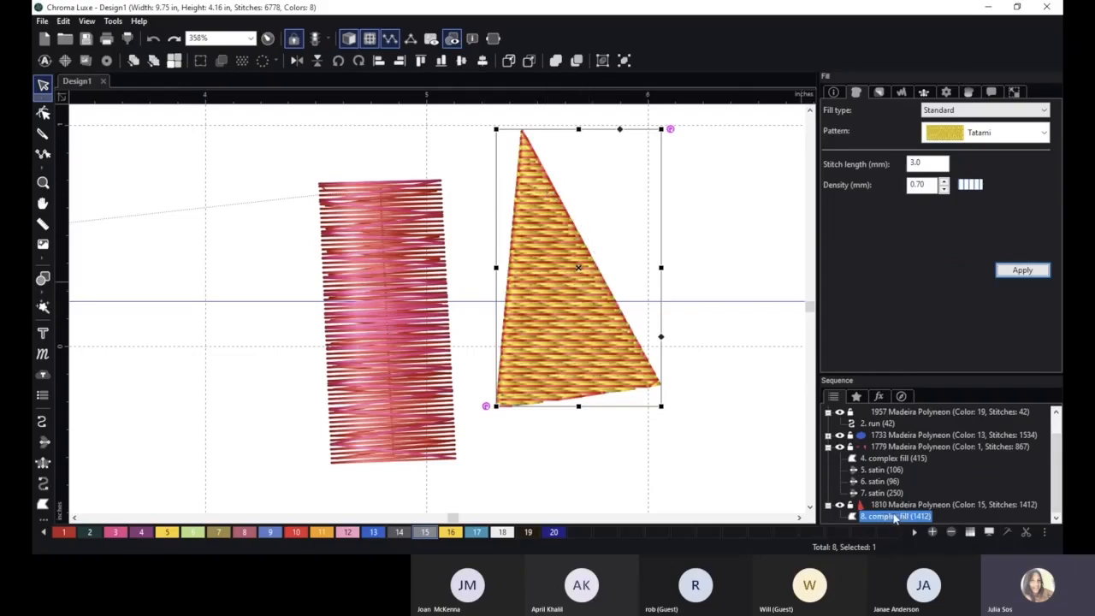
click(943, 181)
click(943, 182)
click(1023, 270)
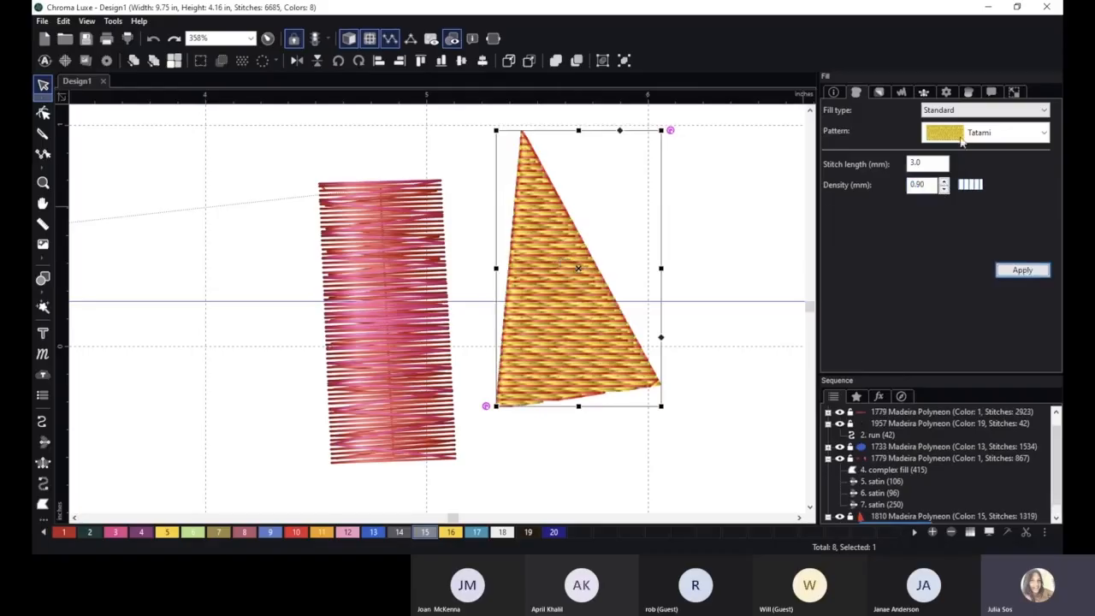
click(969, 93)
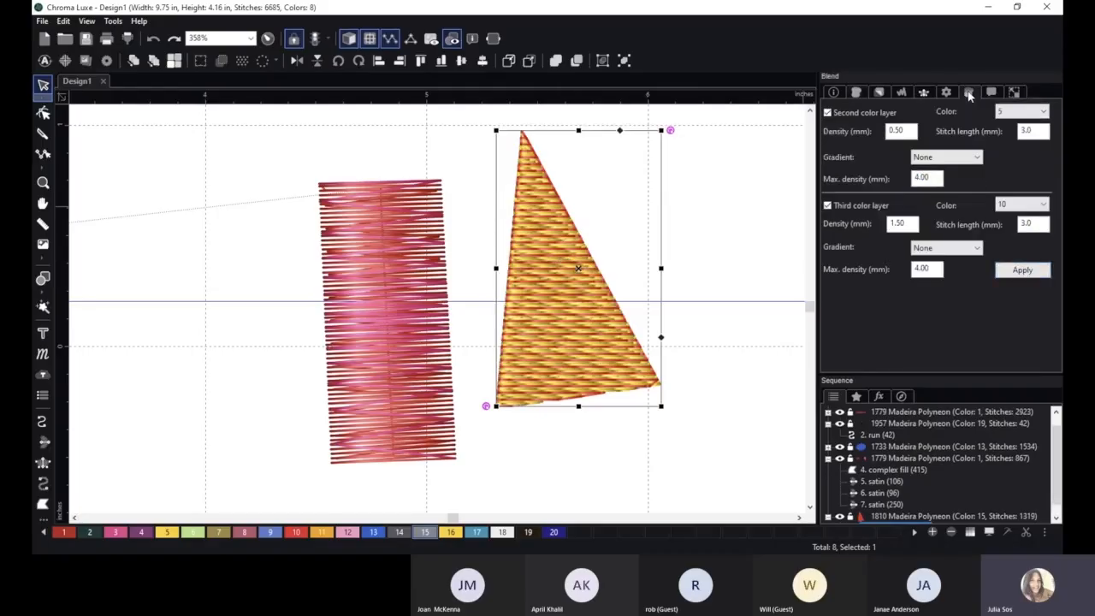
- Select the satin column and triangle together and move them about 1.4 inches to the left to free up space
key(alt+Tab)
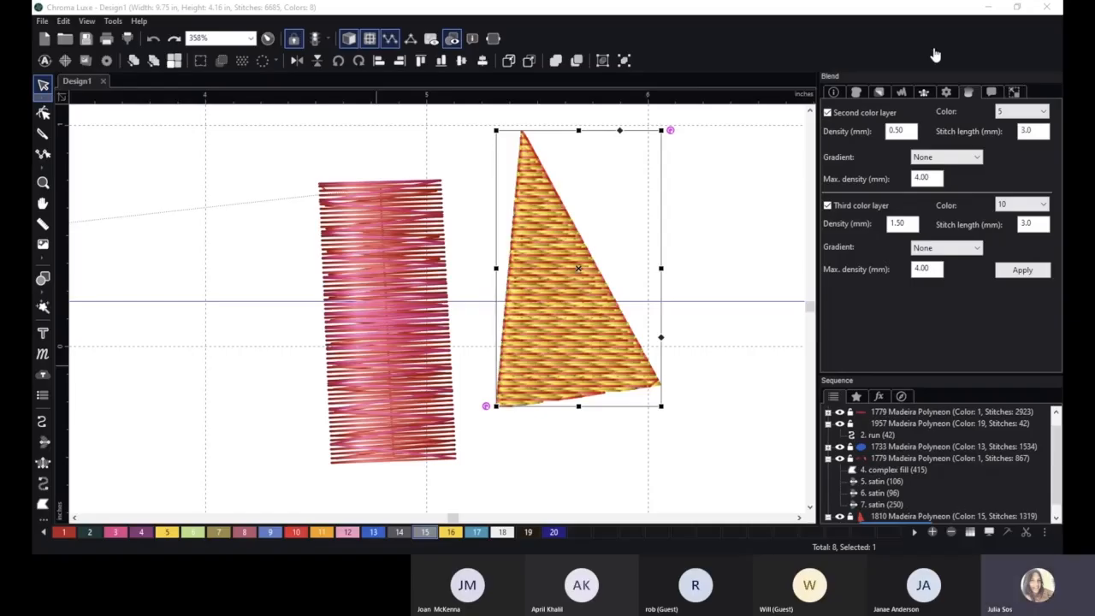
scroll(514, 280, down, 1)
click(409, 299)
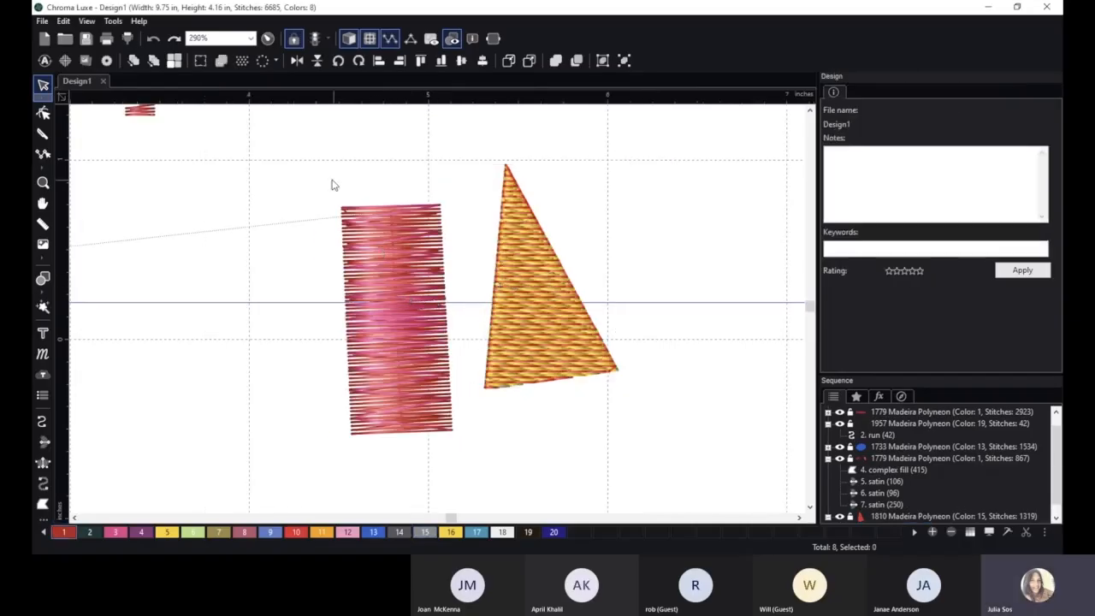
drag(276, 155, 679, 476)
drag(567, 314, 311, 296)
- Add the text "Gradient" in the empty space beside the triangle and generate its stitches
key(t)
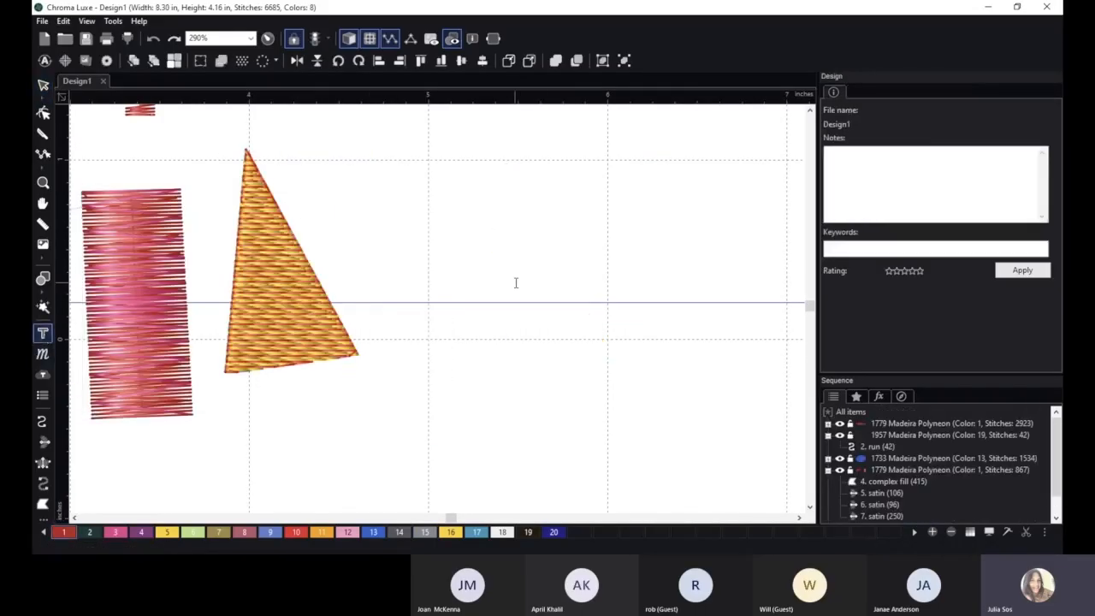
click(516, 283)
text(Gra)
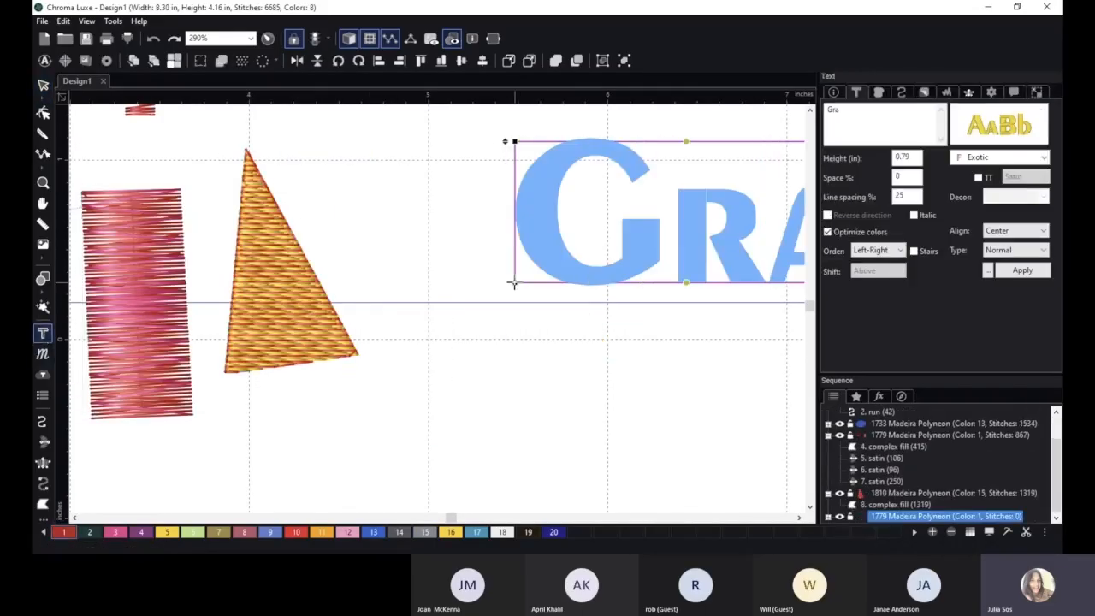
text(dient)
click(1029, 277)
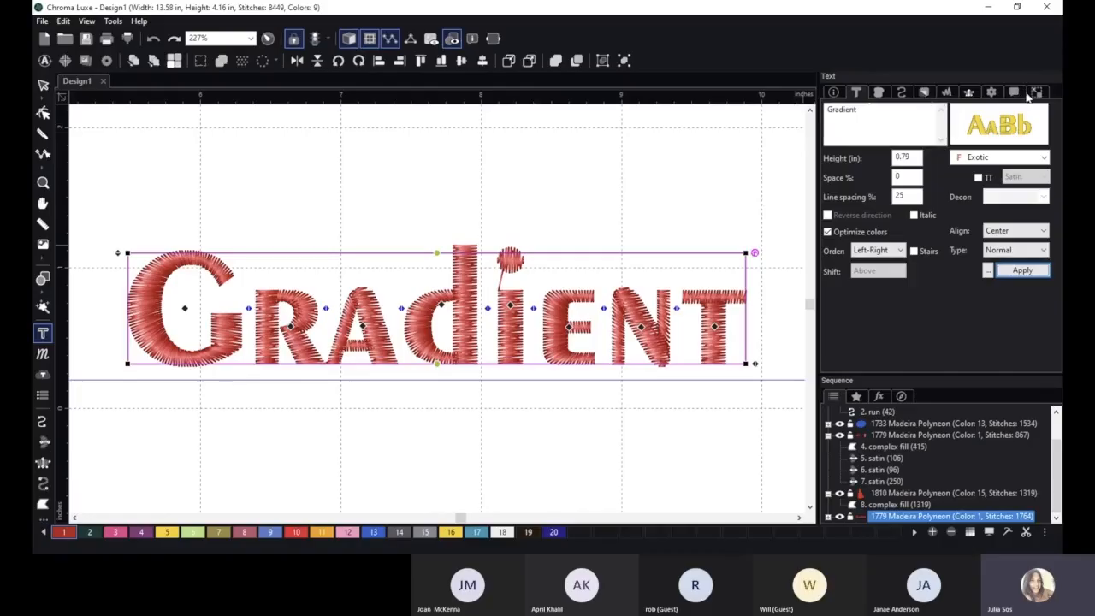
- Try breaking up the Gradient text and check its available object commands, and undo the break-up
click(45, 85)
click(464, 306)
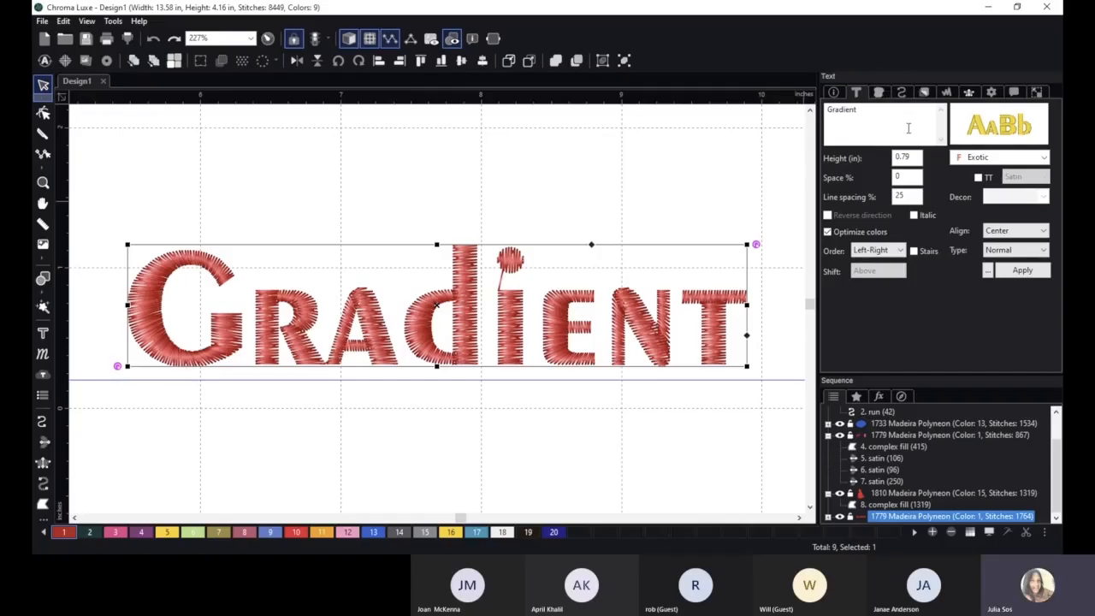
right_click(465, 283)
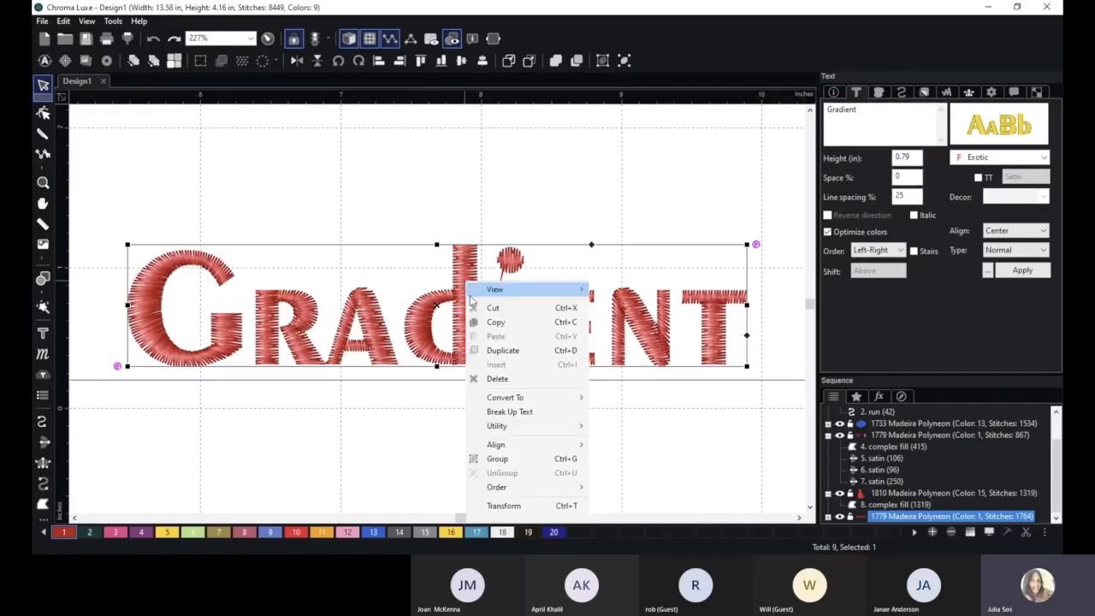
click(527, 412)
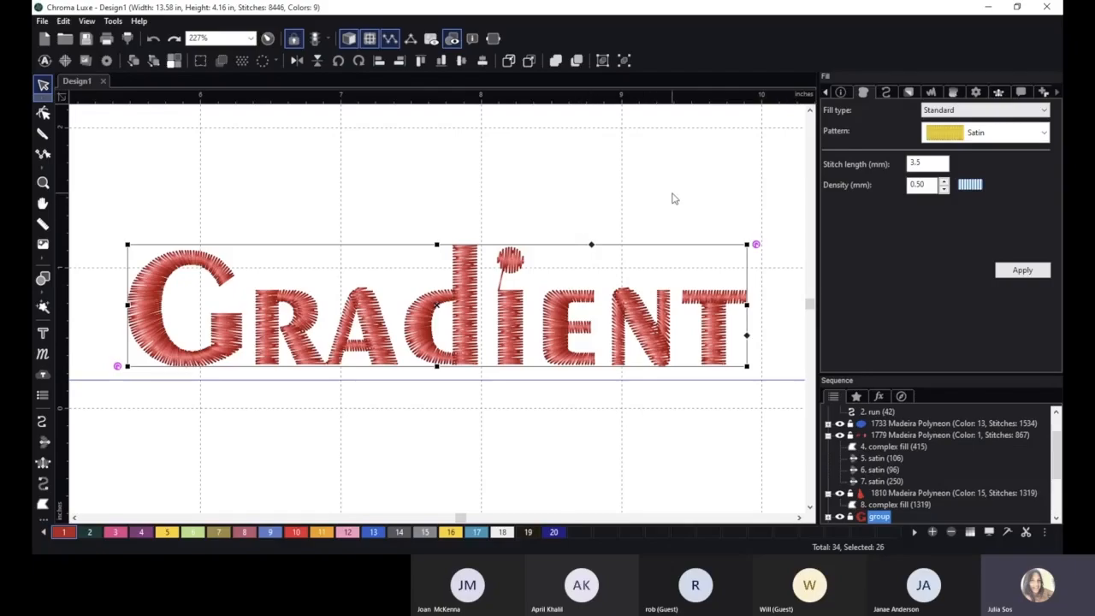
right_click(476, 298)
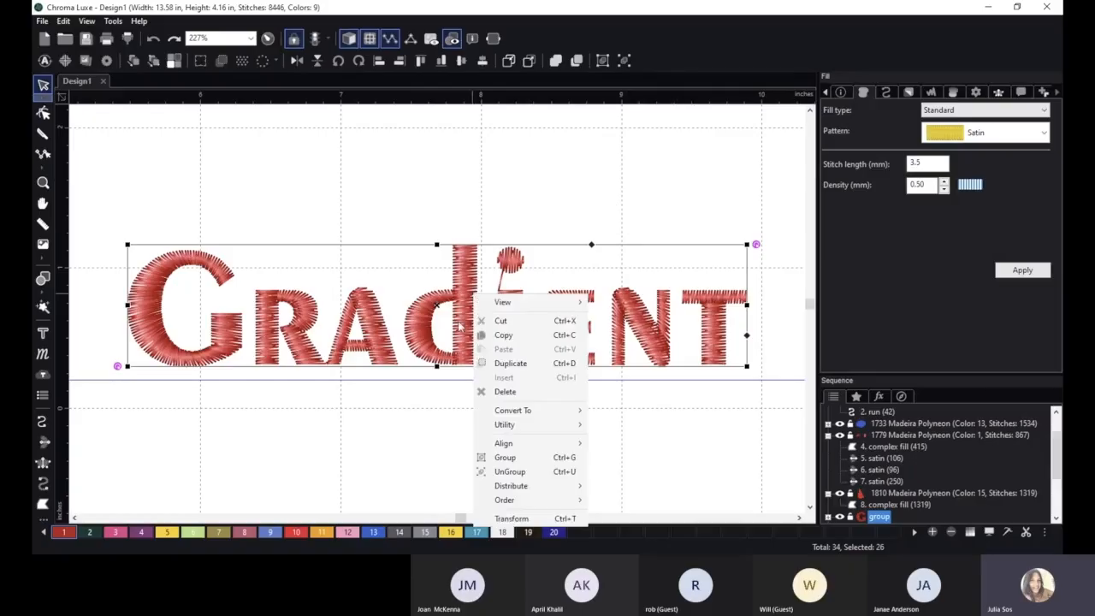
click(428, 207)
key(ctrl+z)
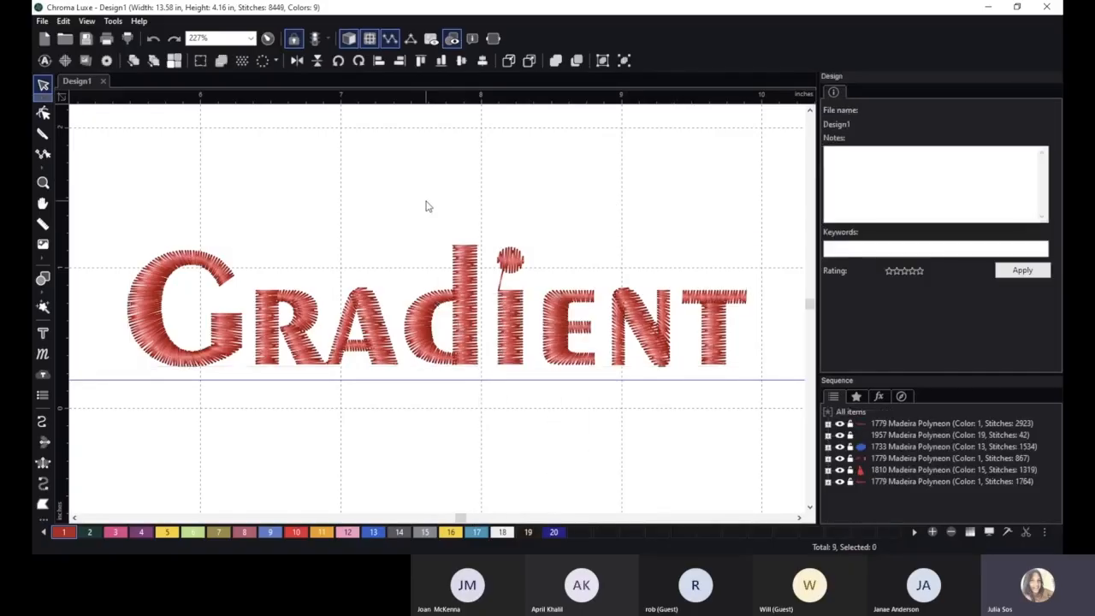
- Move the Gradient text upward by about 0.4 inches and slightly to the right
click(1010, 274)
drag(479, 295, 487, 326)
drag(488, 376, 482, 246)
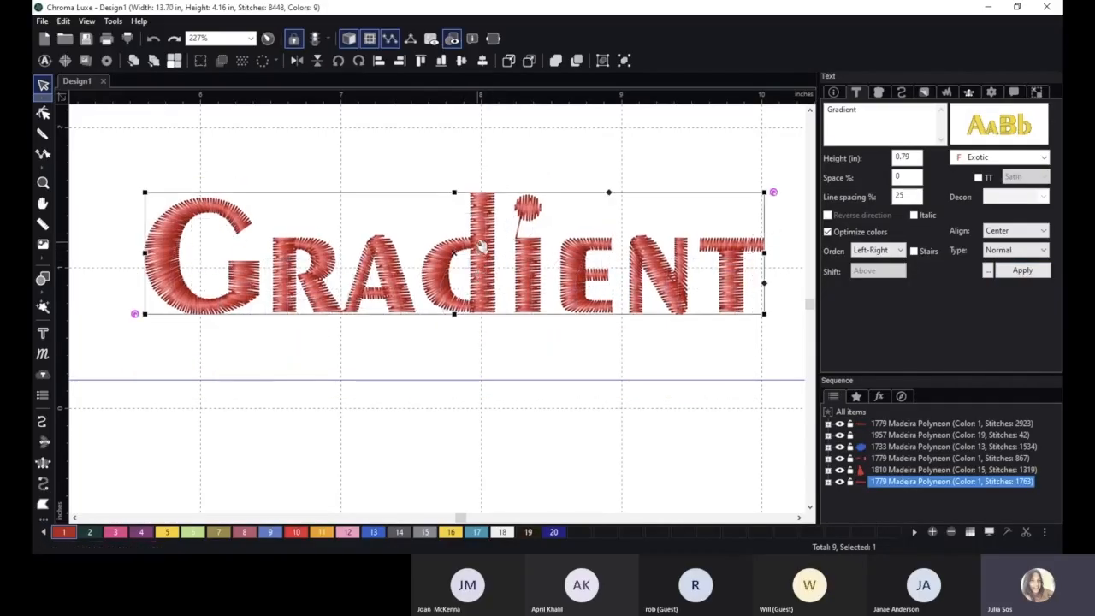
- Break up the Gradient text into separate letter groups and select only the letter d
right_click(482, 245)
click(540, 372)
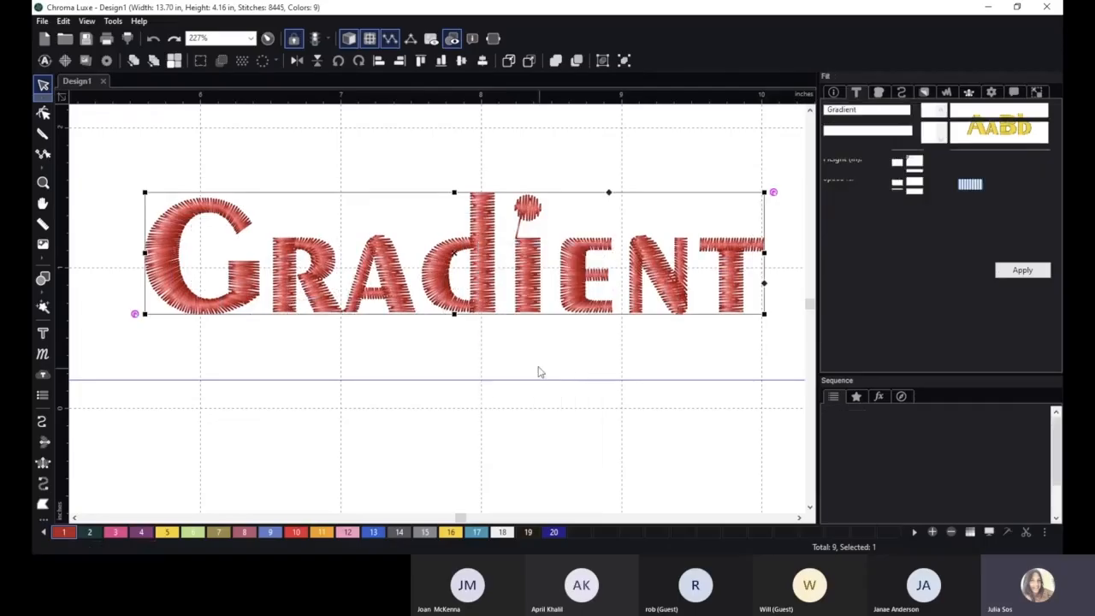
click(538, 368)
click(482, 259)
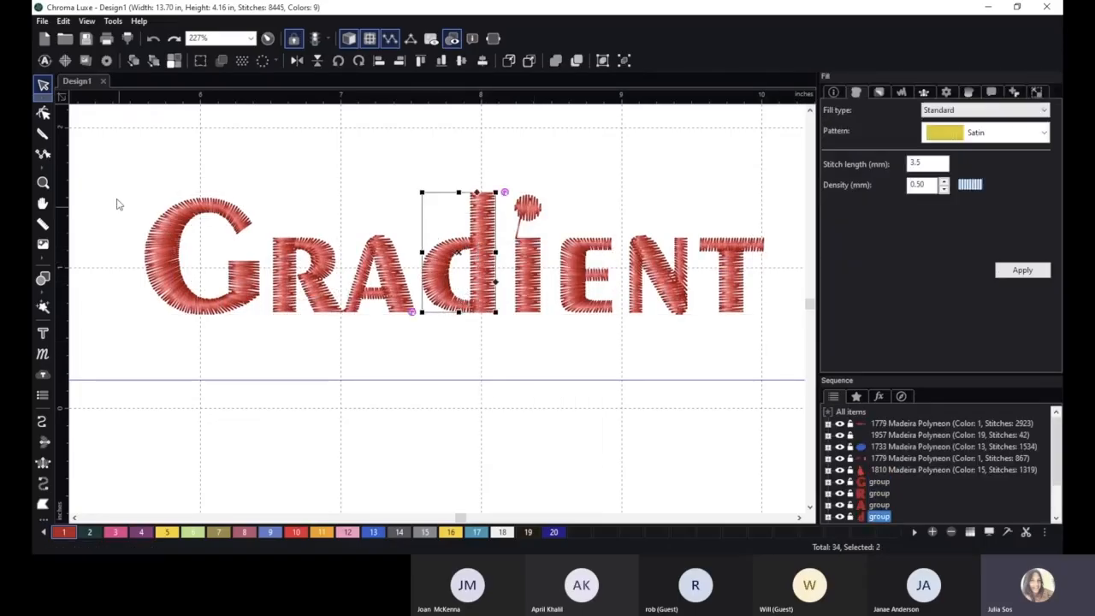
- Select all the Gradient letters and apply color 11 to their second color layer
drag(96, 152, 802, 371)
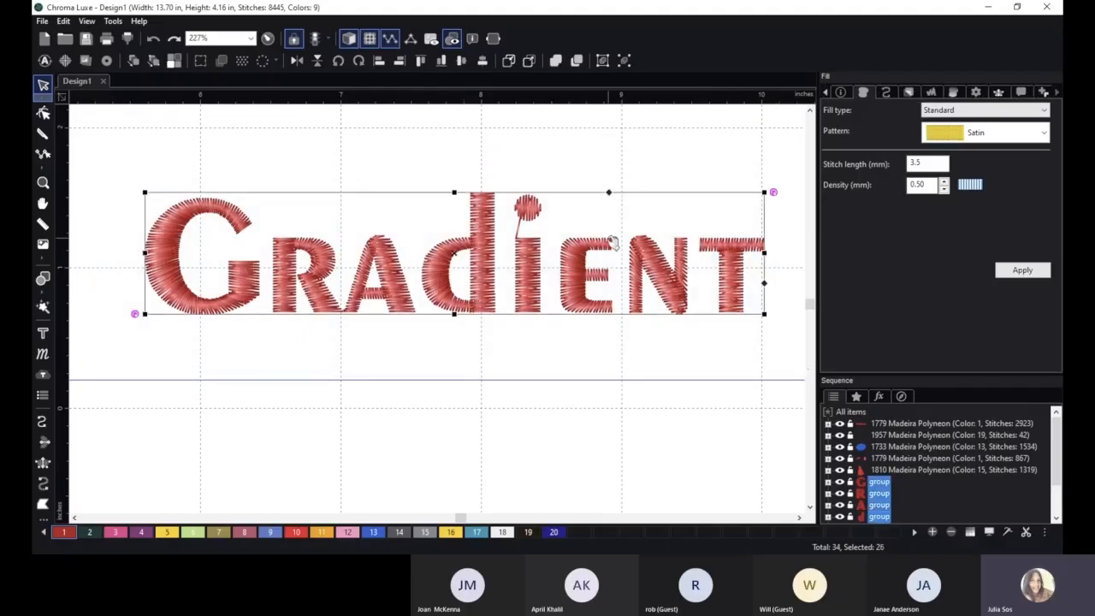
click(955, 93)
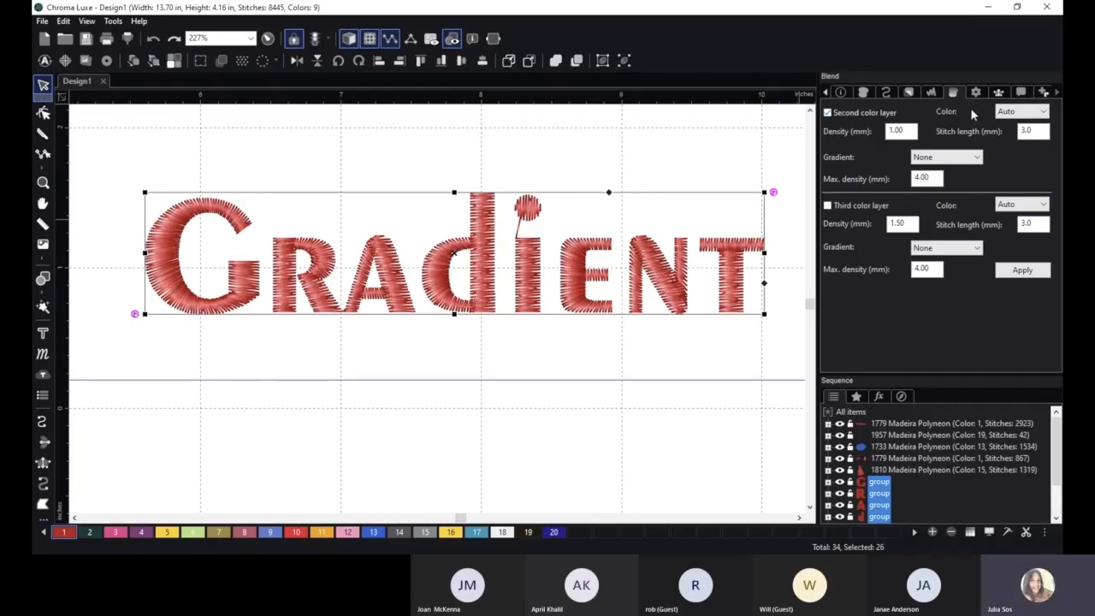
click(1020, 112)
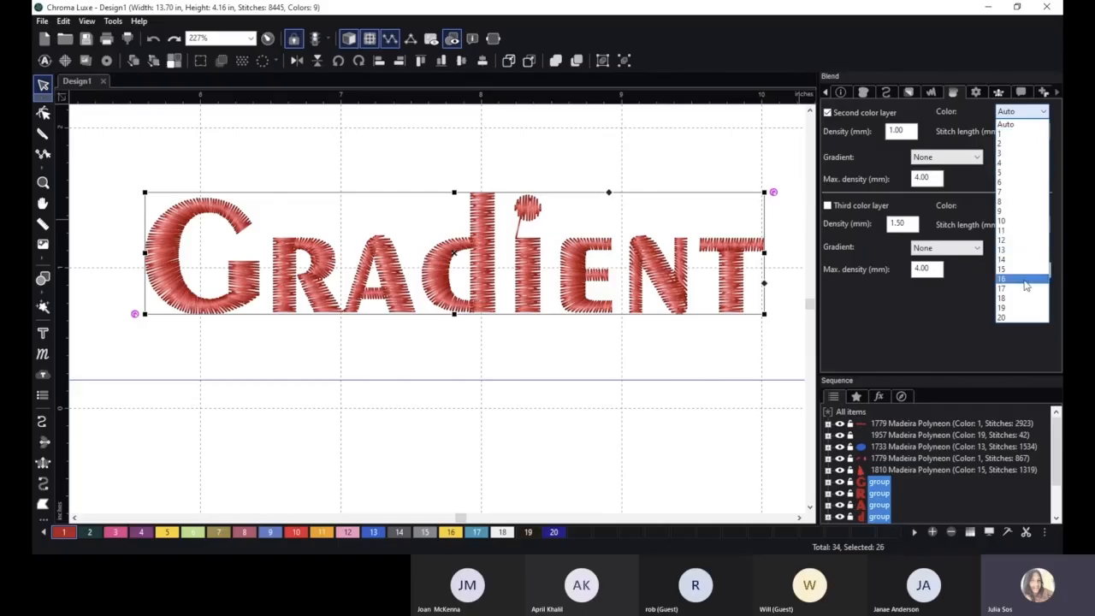
click(1031, 230)
click(1023, 270)
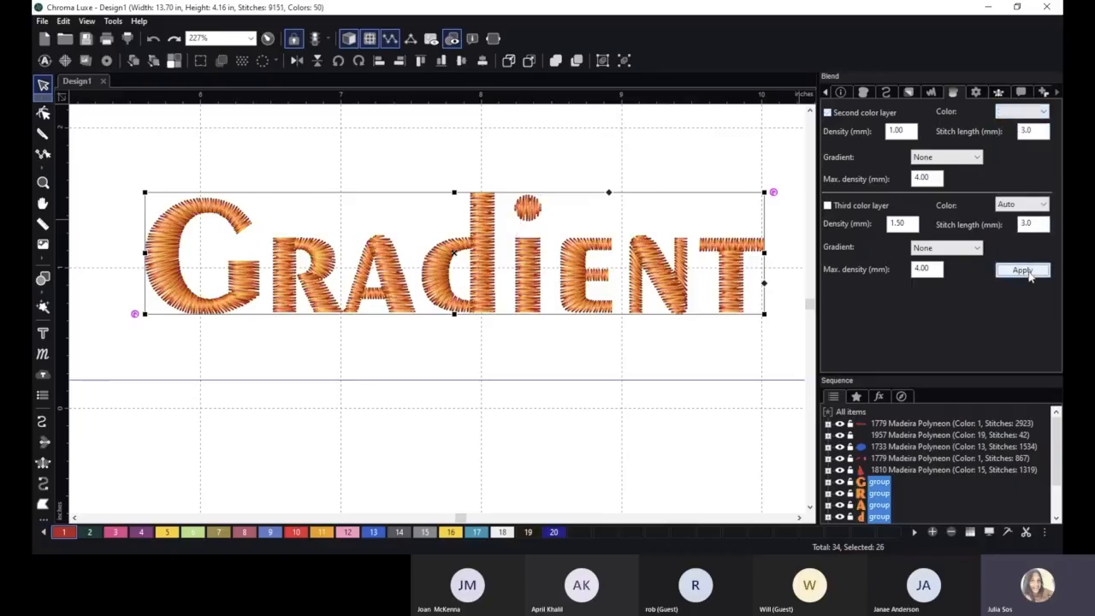
- Apply a gradient to the second color layer of the selected Gradient letters
click(946, 158)
click(950, 177)
click(1022, 271)
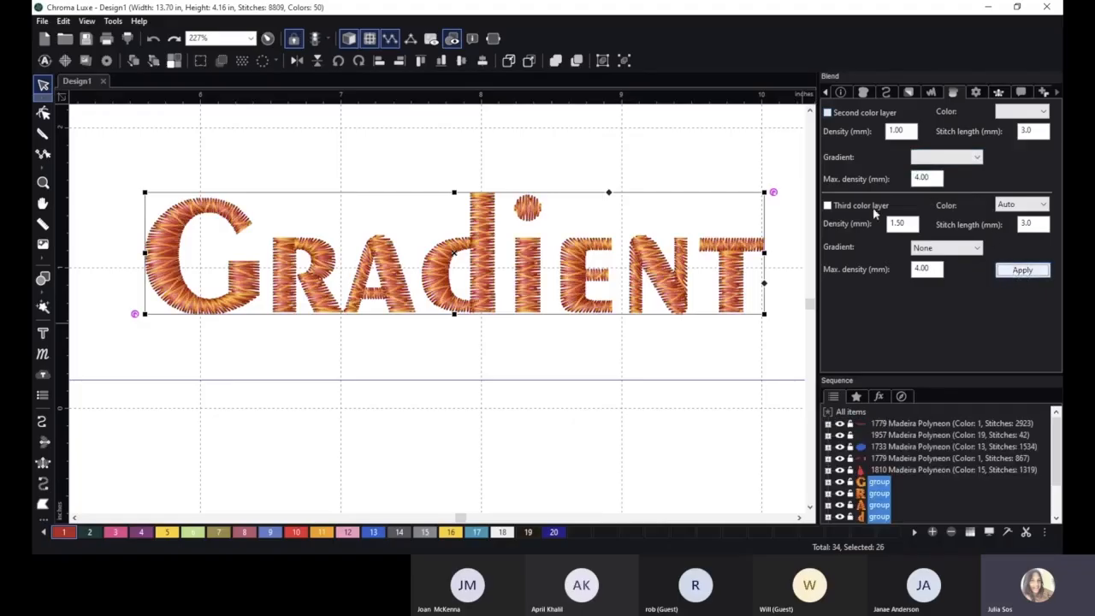
- Enable the third color layer for the Gradient letters with Auto color, 1.50 mm density and no gradient, and apply it
click(828, 207)
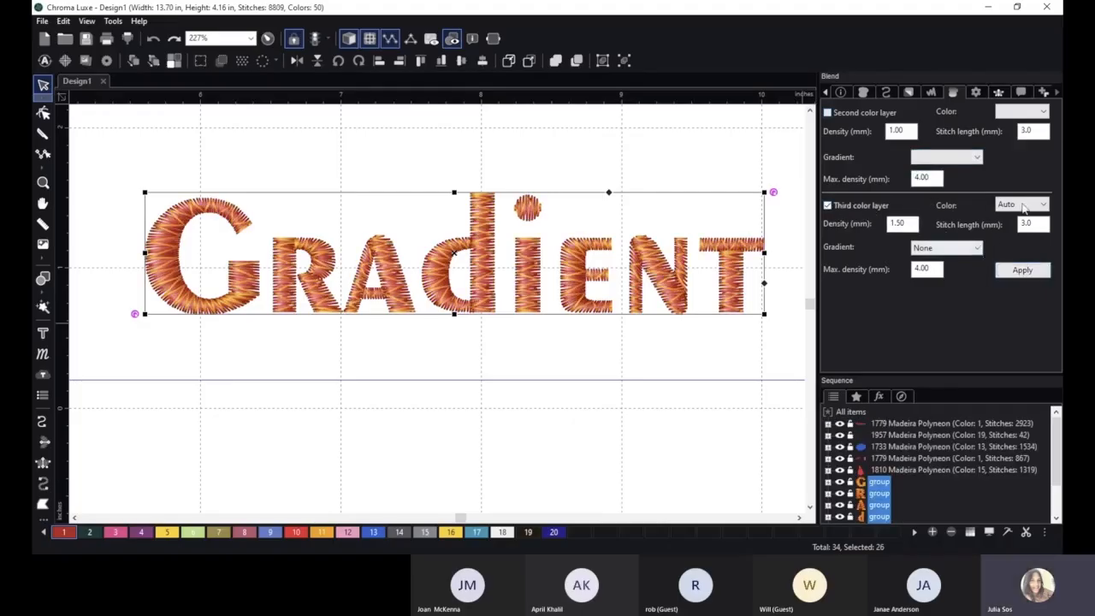
click(1022, 270)
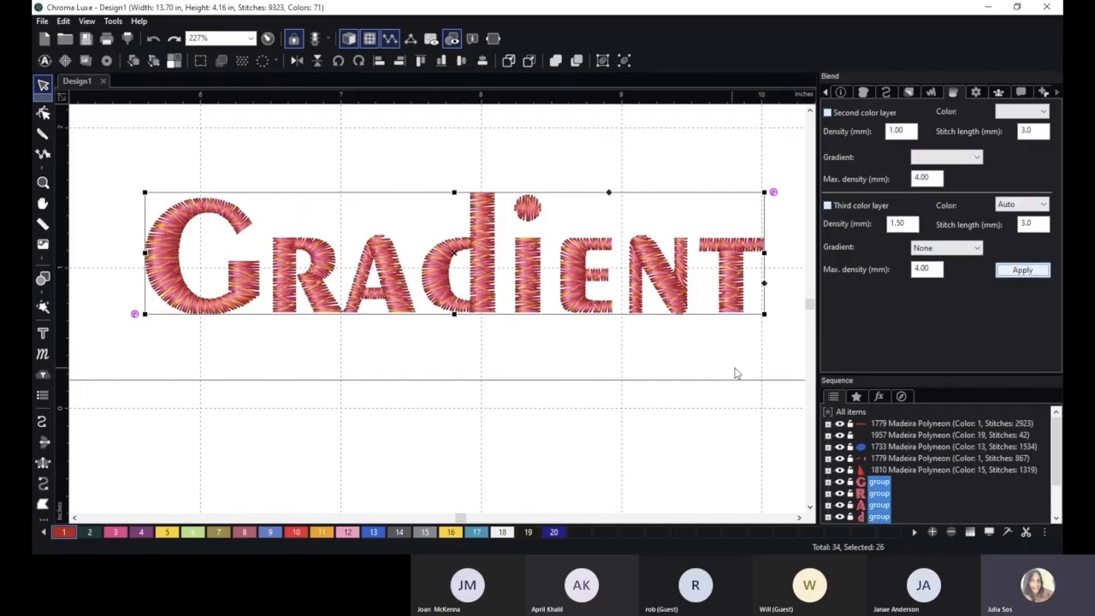
scroll(507, 340, down, 1)
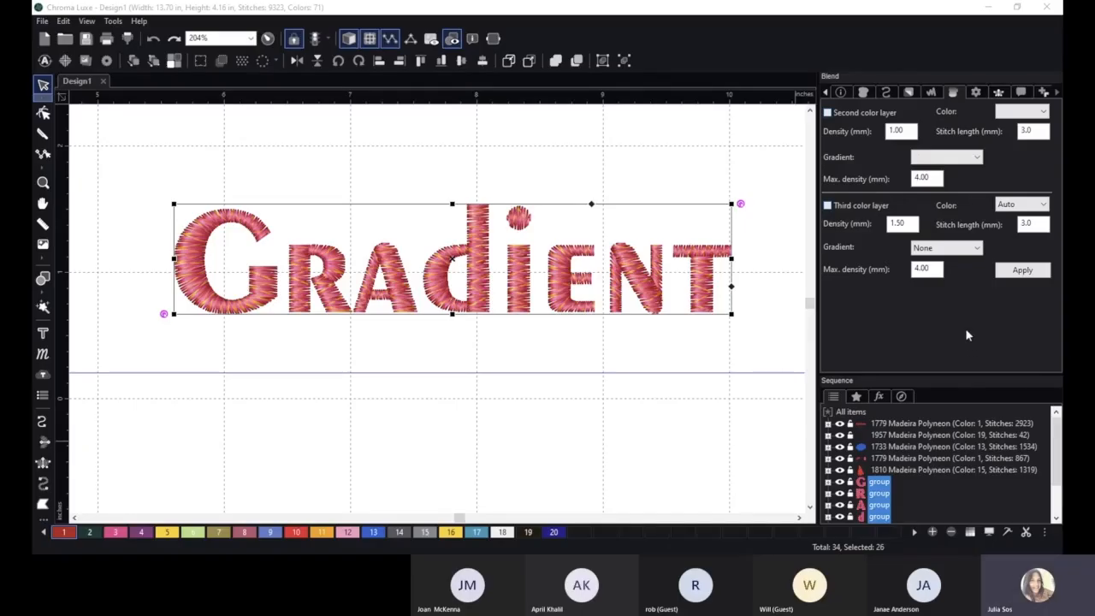
click(937, 58)
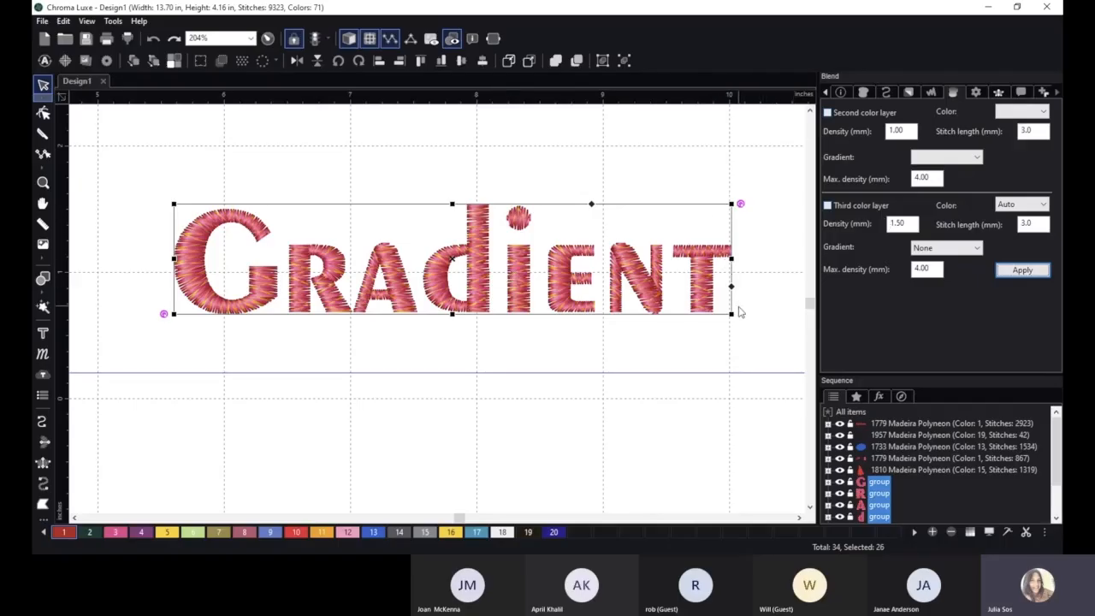
- Enlarge the Gradient lettering to about 4.7 inches wide and shift it about 0.6 inches left and 0.4 inches down
drag(741, 313, 767, 353)
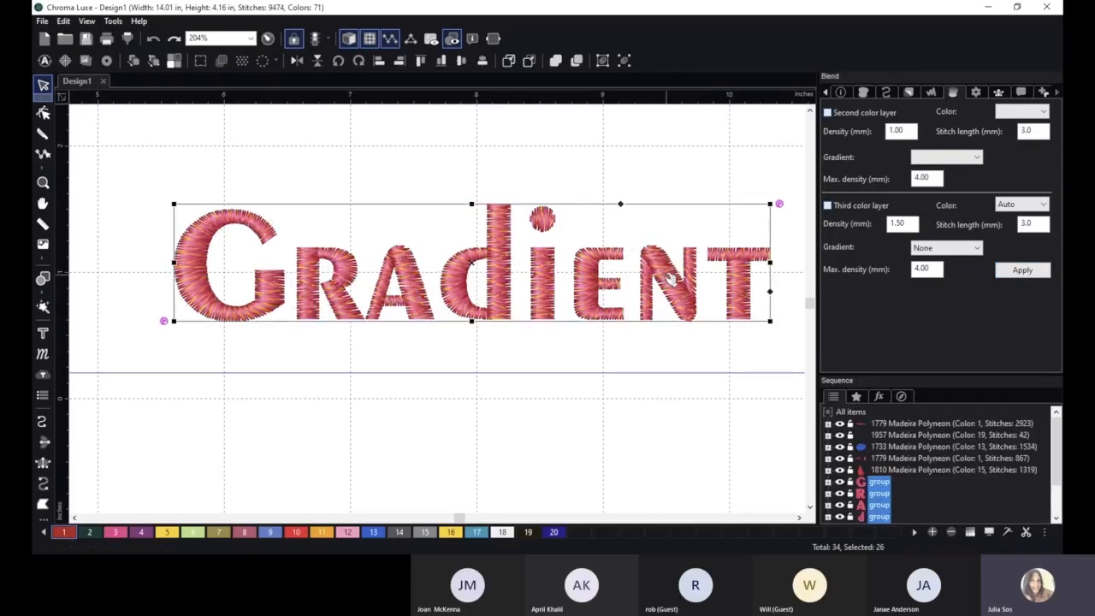
drag(672, 278, 599, 324)
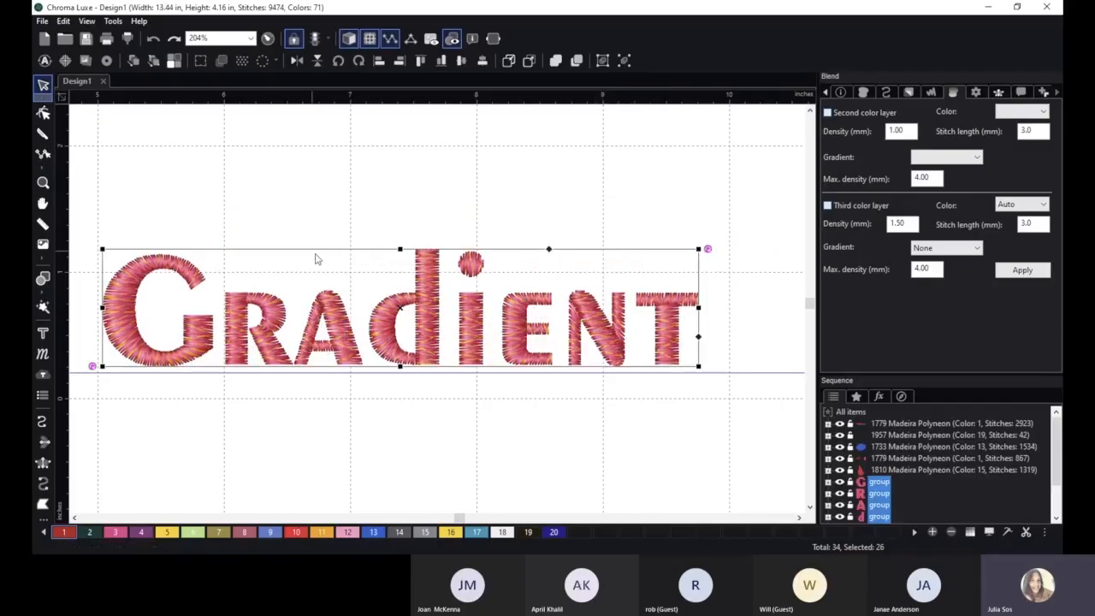
click(757, 211)
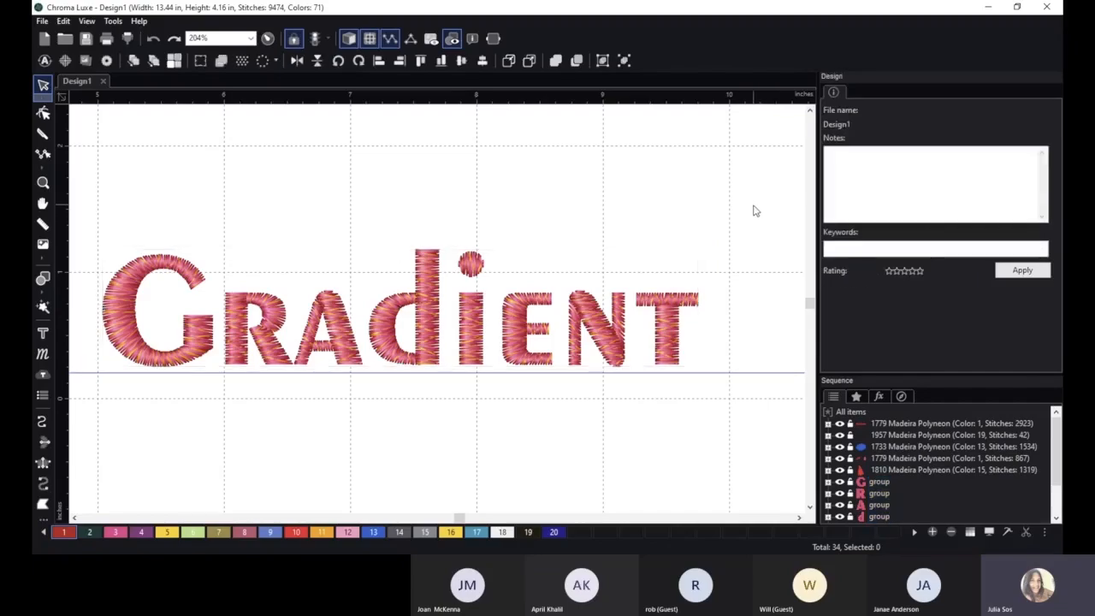
- Select only the letter T and apply color 14 to its second color layer
click(672, 303)
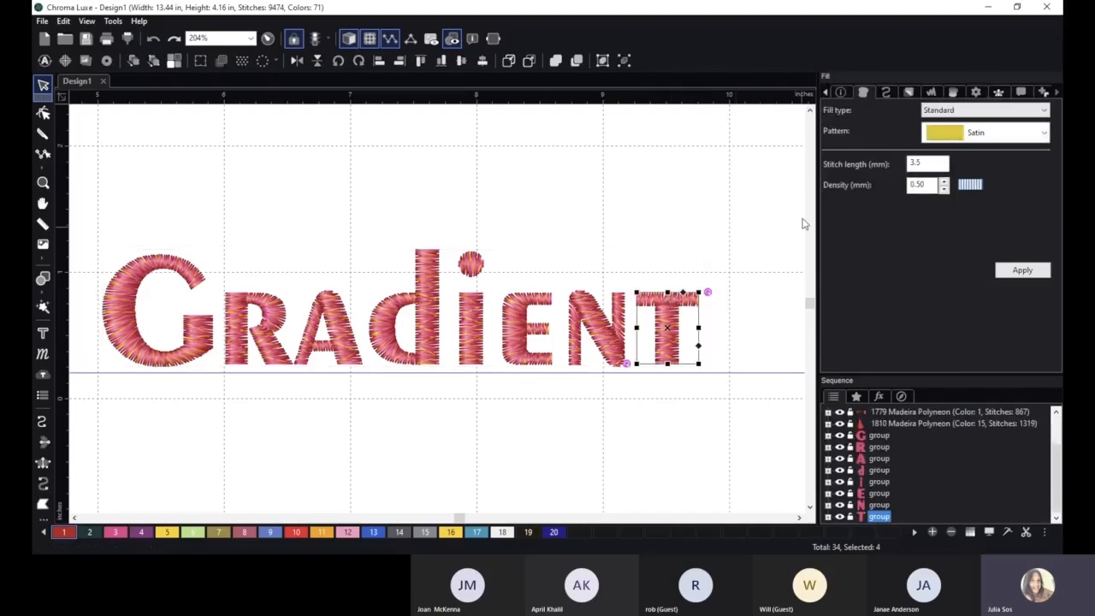
click(955, 93)
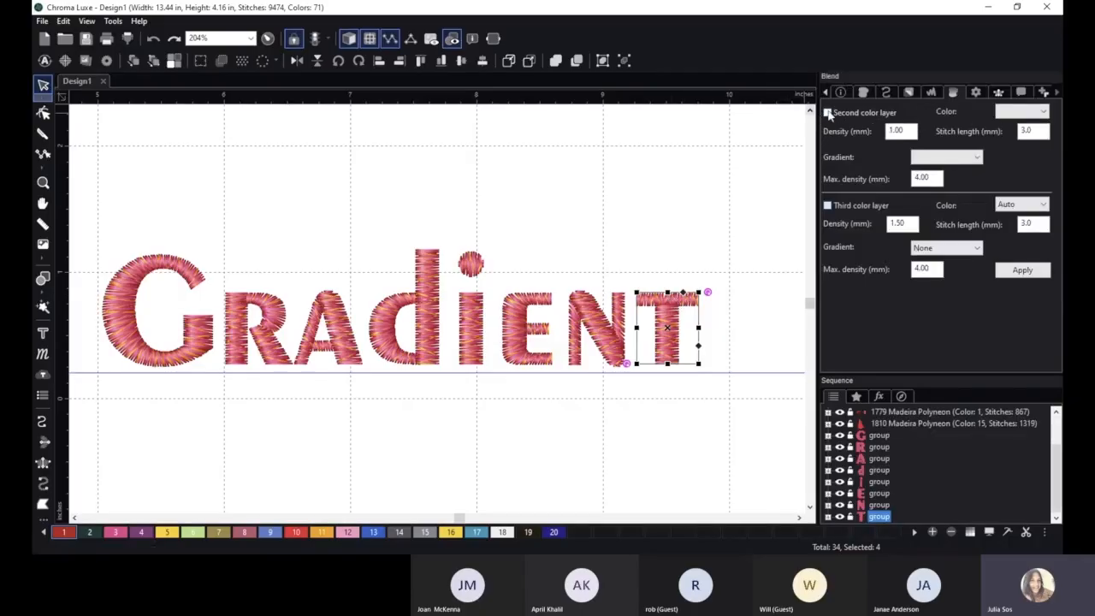
click(1024, 112)
click(1024, 257)
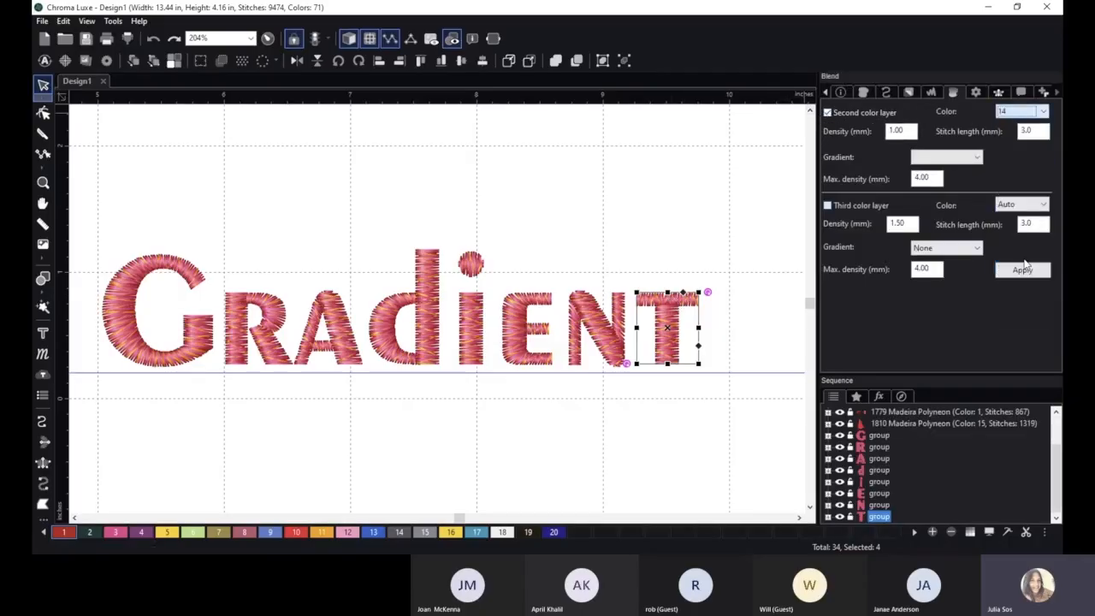
click(1031, 270)
click(727, 211)
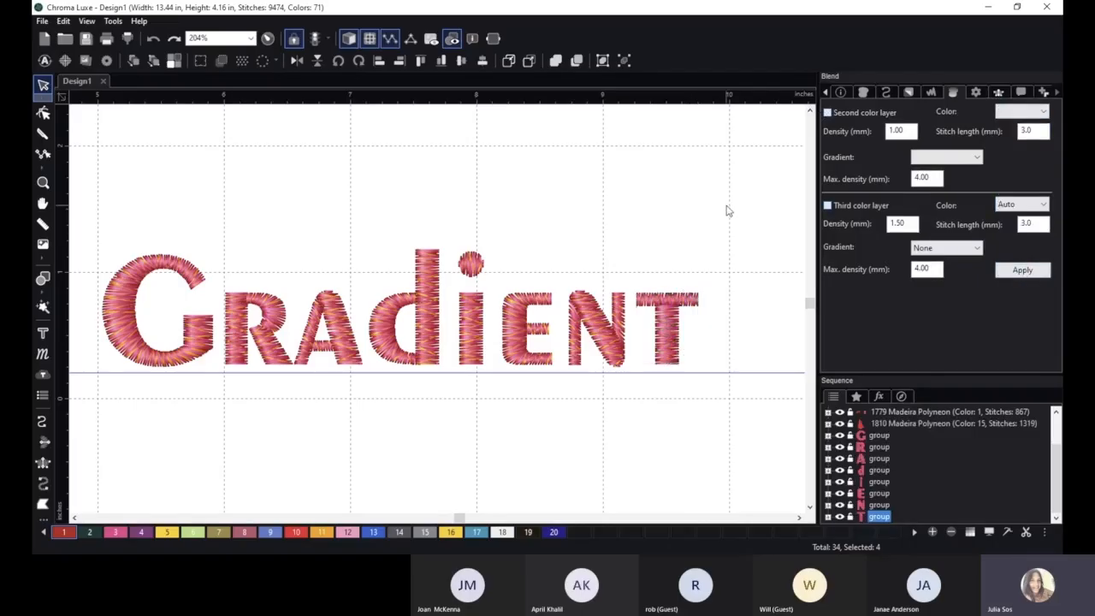
- Move the triangle into the empty space right of the Gradient text and open its blend settings
scroll(635, 394, down, 4)
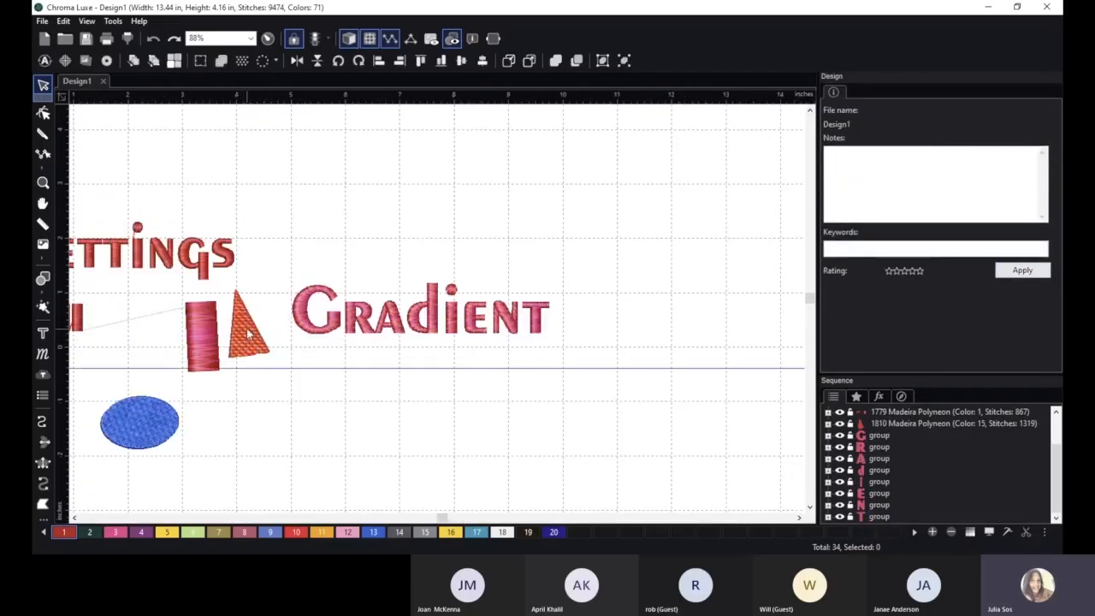
click(250, 330)
drag(251, 329, 624, 303)
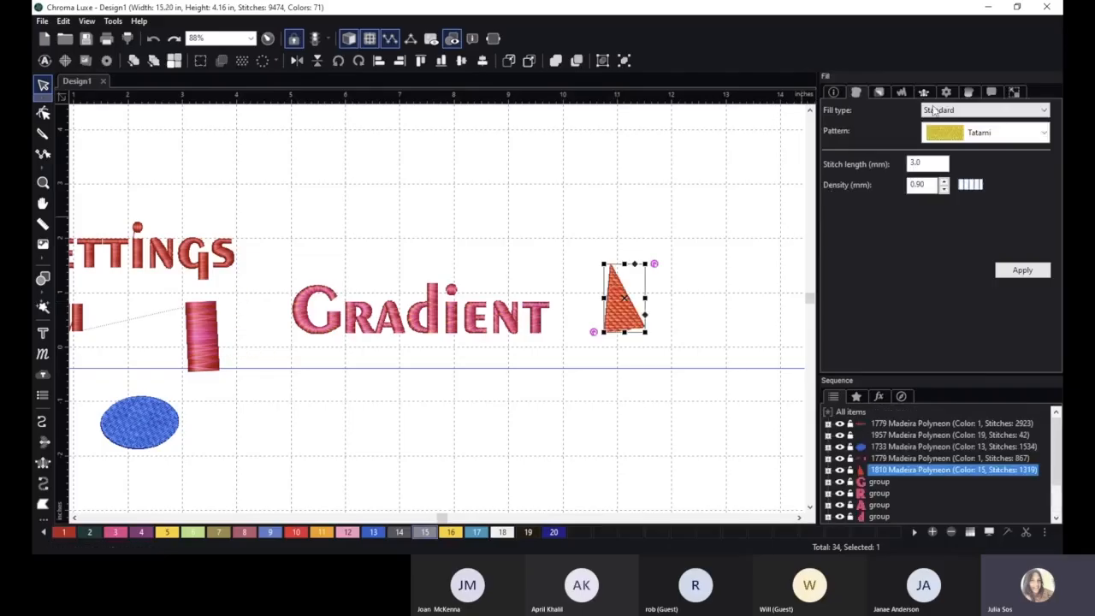
click(970, 94)
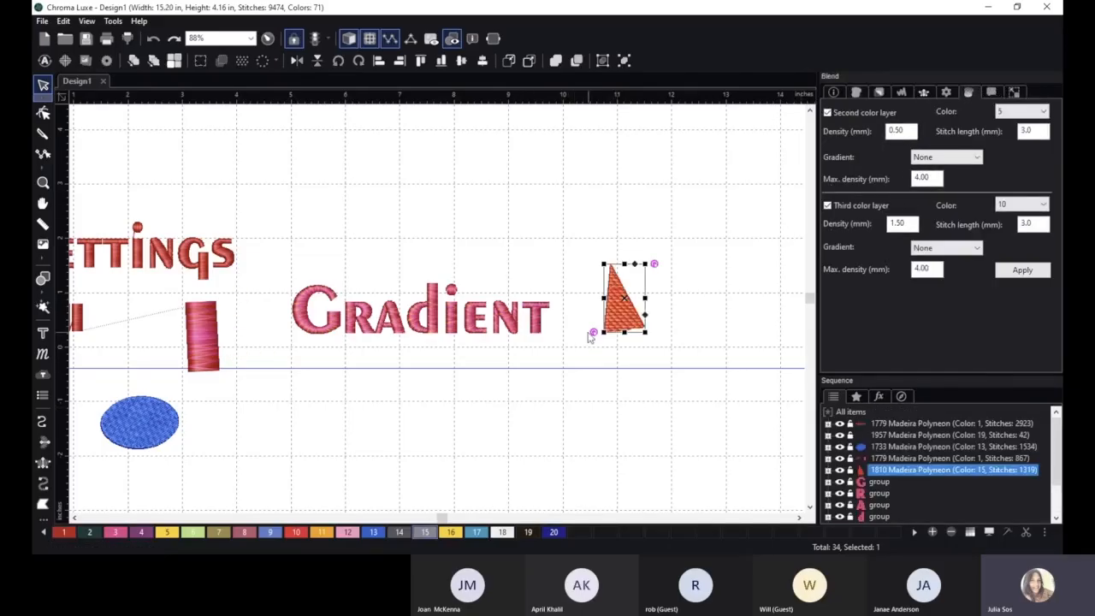
- Create a new design and draw a Tatami complex fill triangle about 0.9 inches wide and 0.87 inches high
click(42, 22)
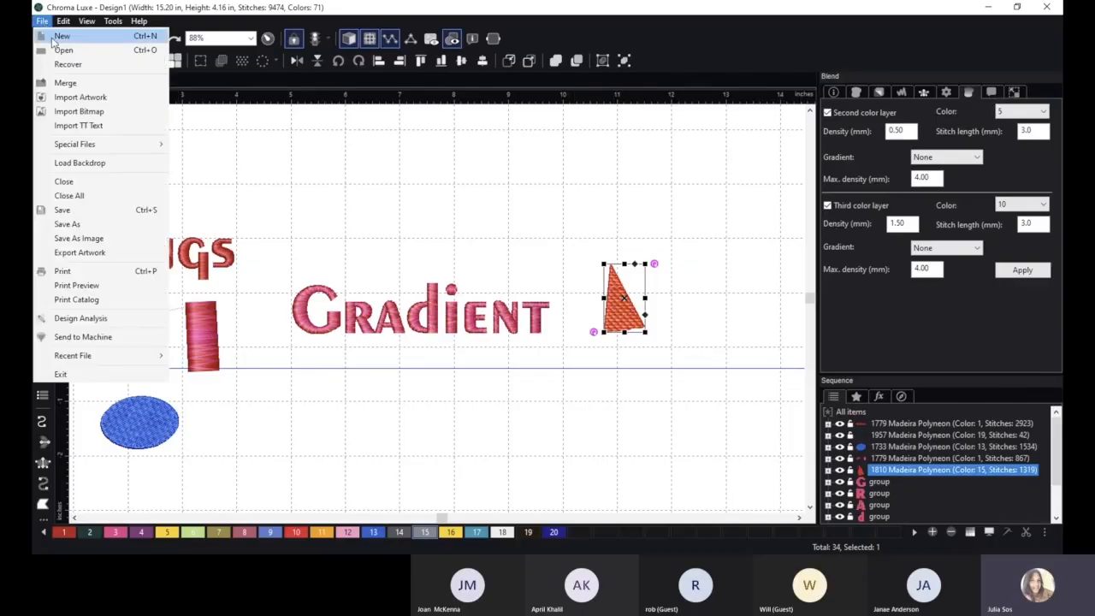
click(51, 32)
click(43, 504)
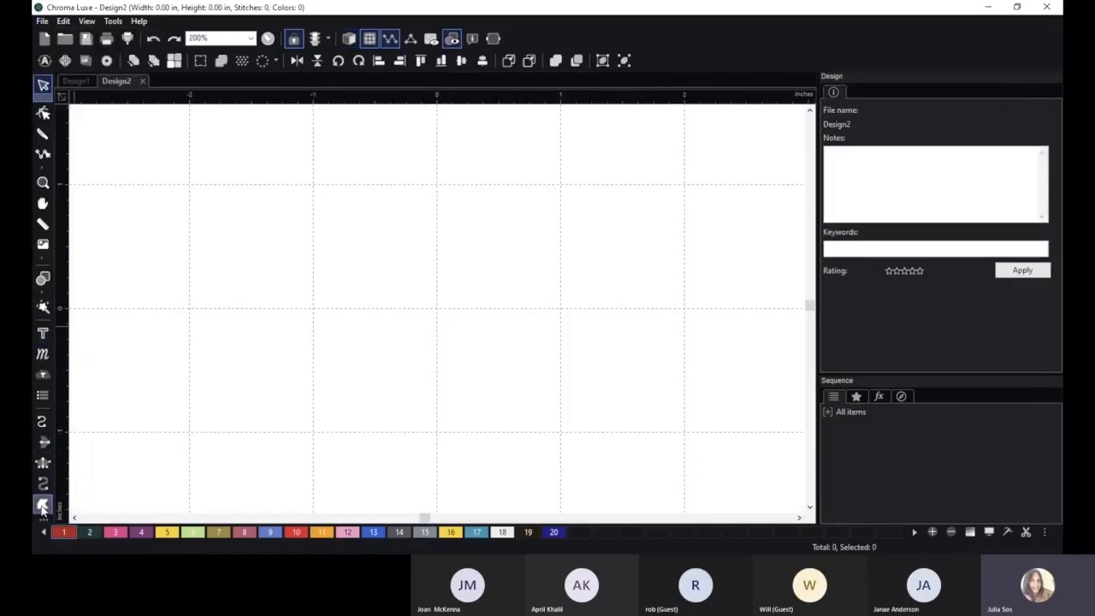
click(442, 182)
click(361, 288)
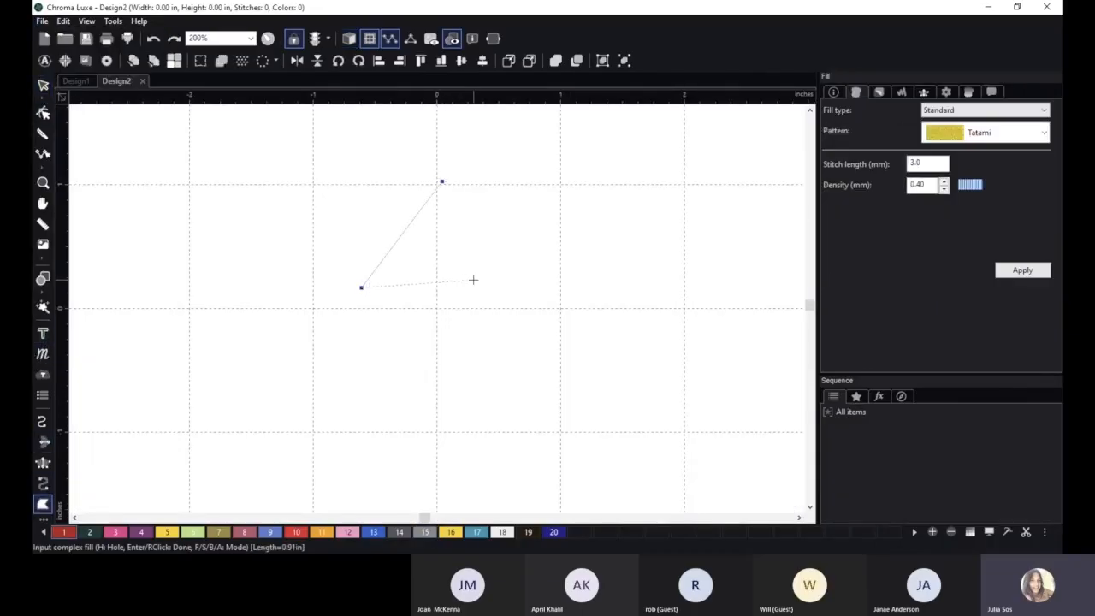
click(474, 288)
right_click(474, 288)
- Draw three more narrow complex fill triangles of different heights to the right of the first triangle
click(522, 166)
click(470, 357)
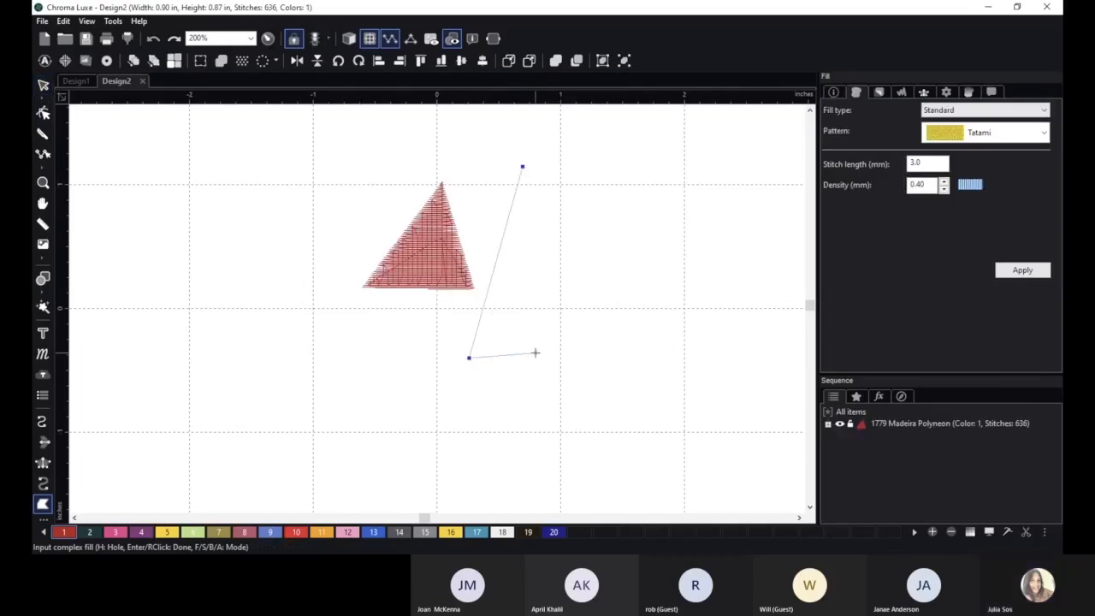
click(536, 351)
right_click(536, 352)
click(562, 133)
click(542, 212)
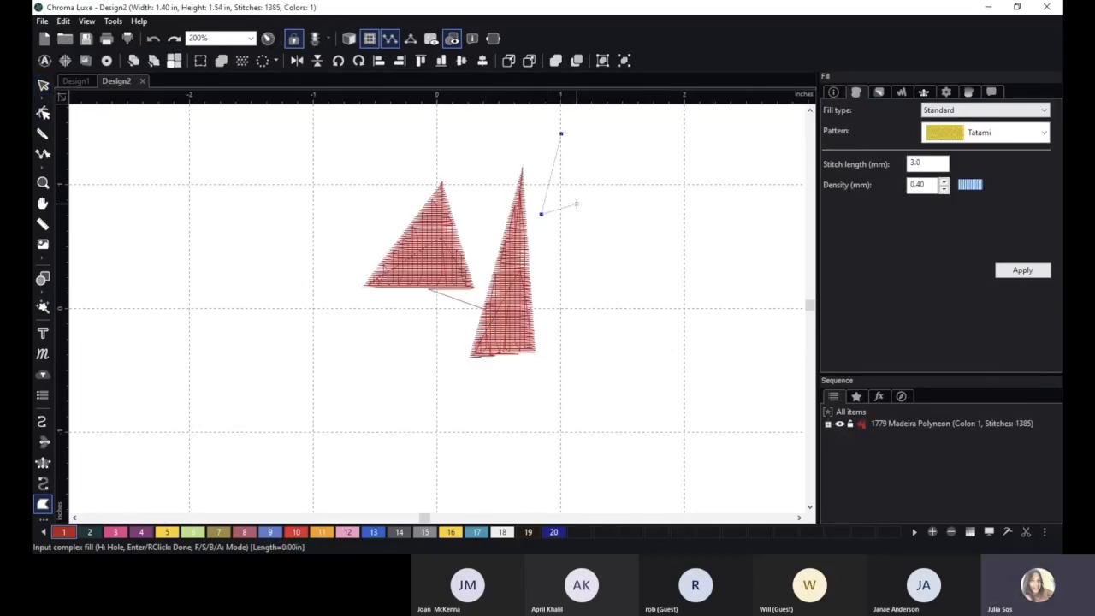
click(576, 205)
right_click(576, 206)
click(529, 420)
click(600, 196)
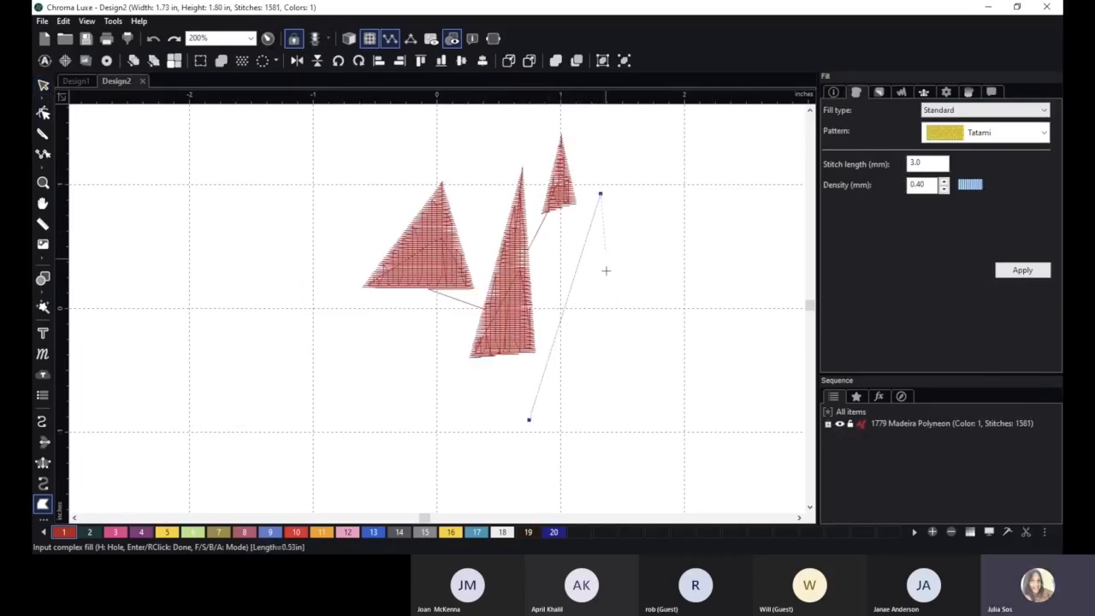
click(607, 284)
right_click(607, 283)
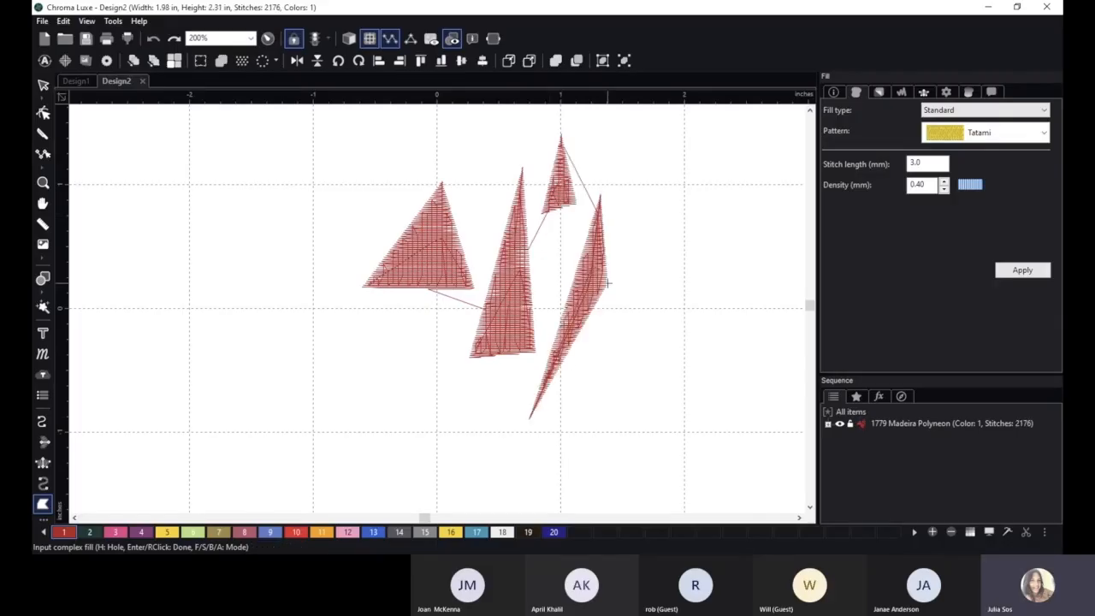
- Turn on the 3D stitch view and open the command settings of the last triangle drawn
click(349, 38)
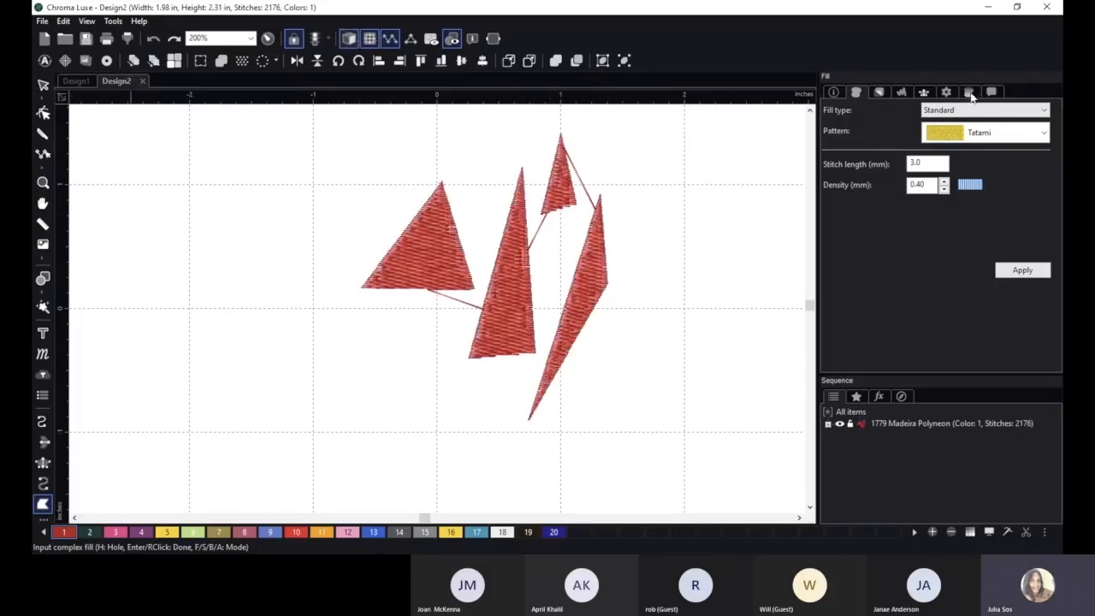
click(43, 85)
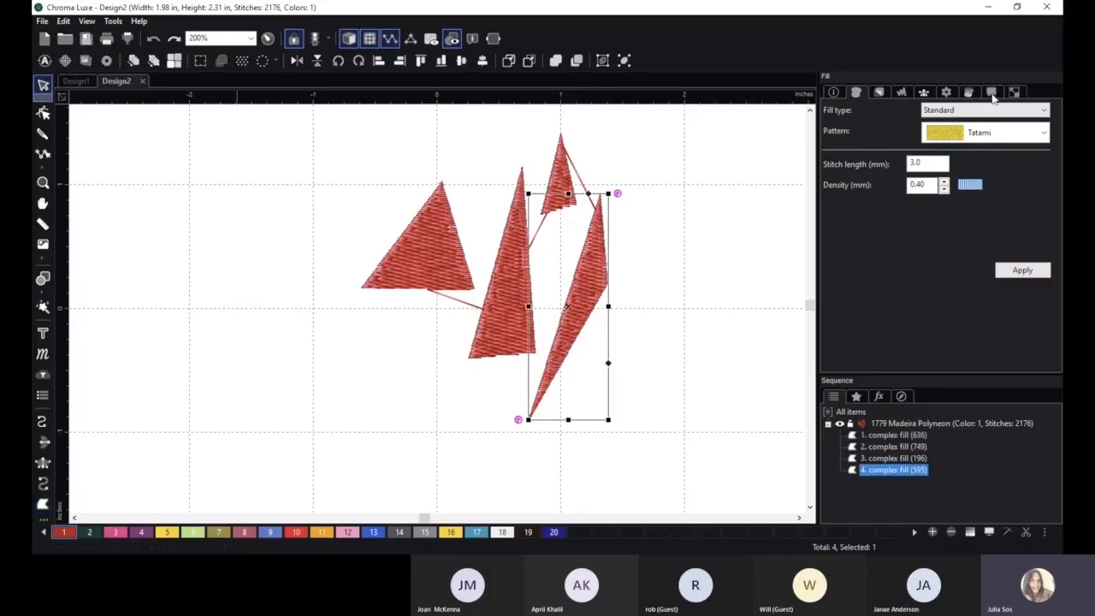
click(991, 93)
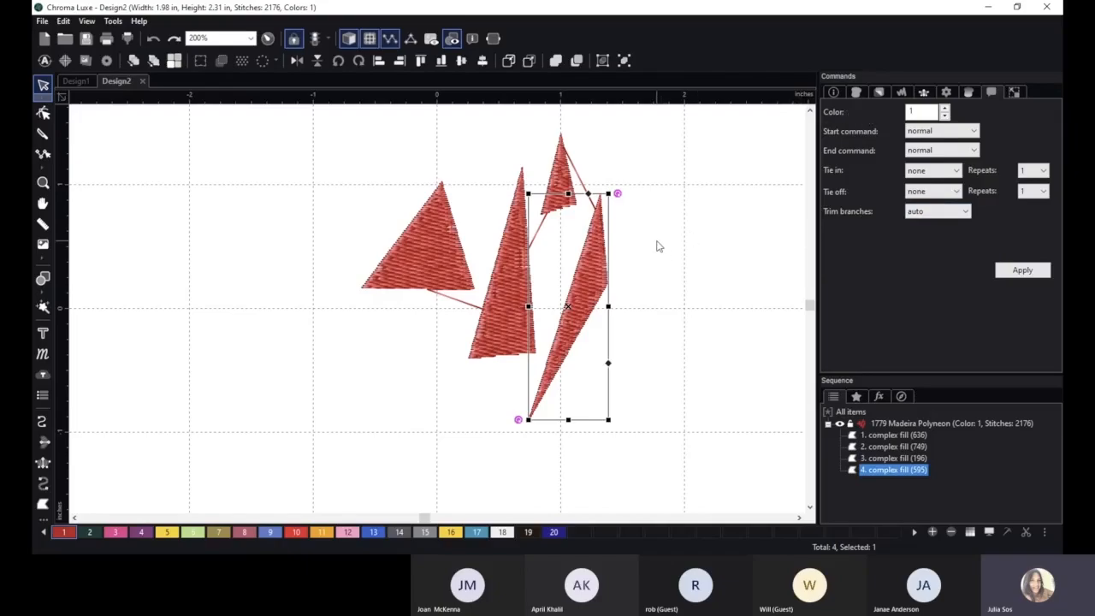
- Recolor the selected triangle with thread color 20, and return it to color 1
click(555, 534)
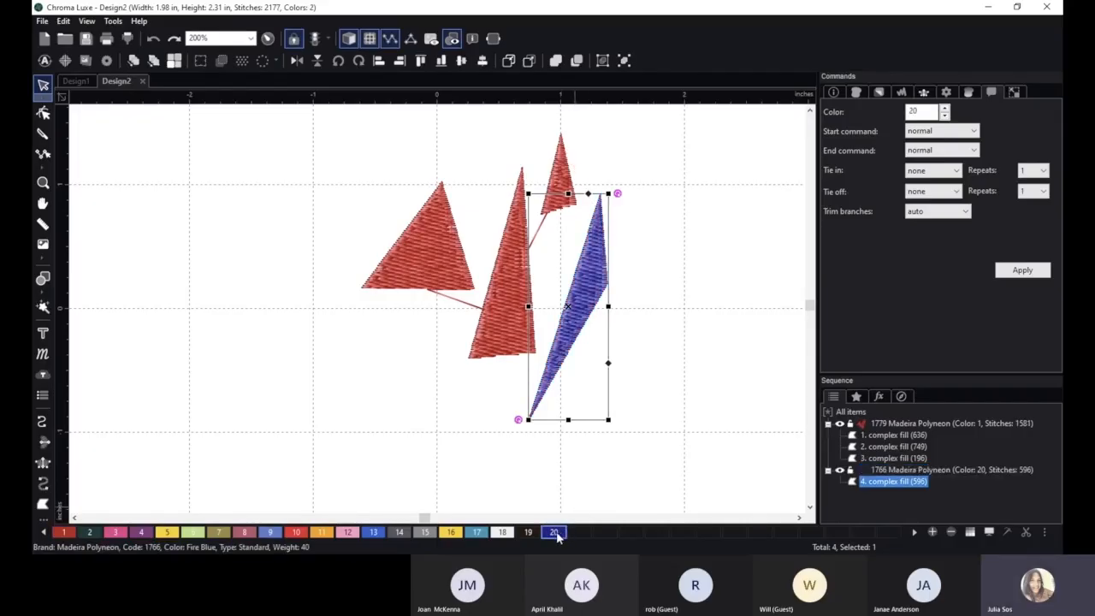
click(59, 532)
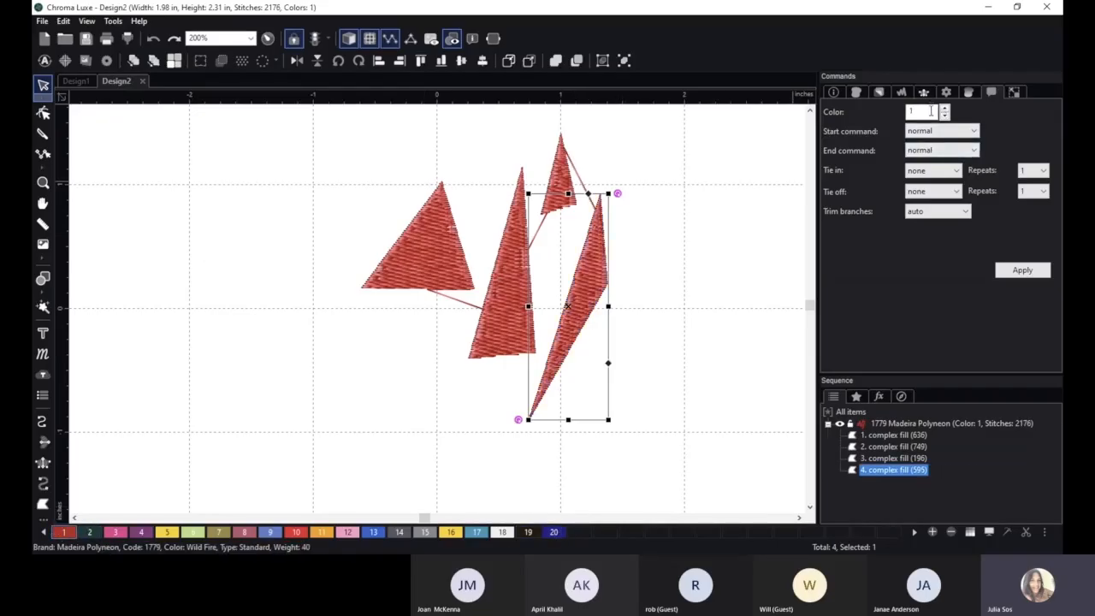
- Recolor the selected last triangle with thread color 4 through its command settings
drag(931, 111, 893, 110)
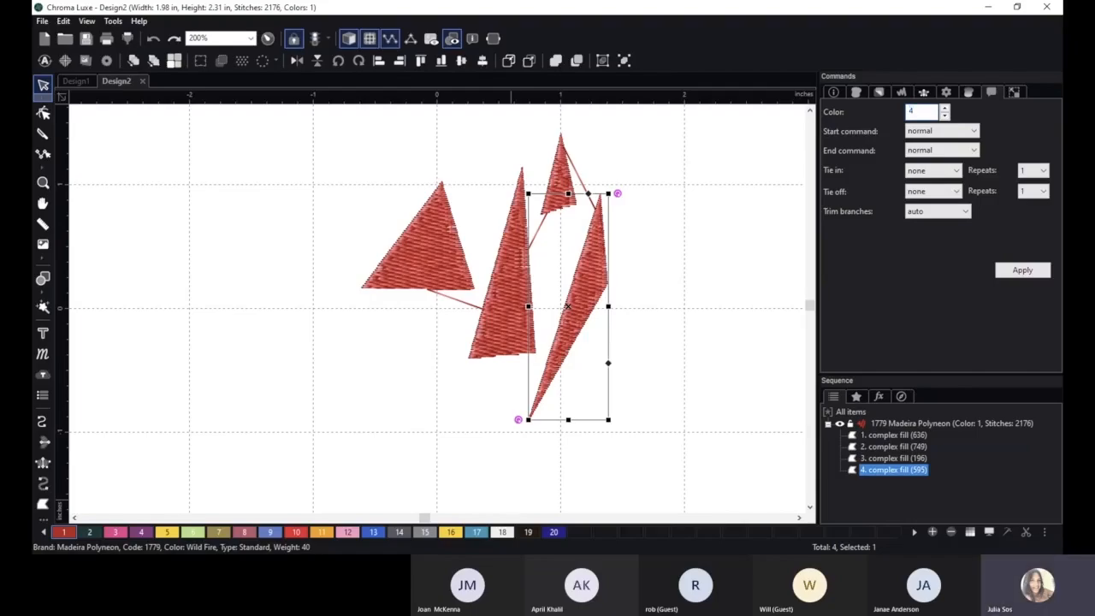
click(1022, 269)
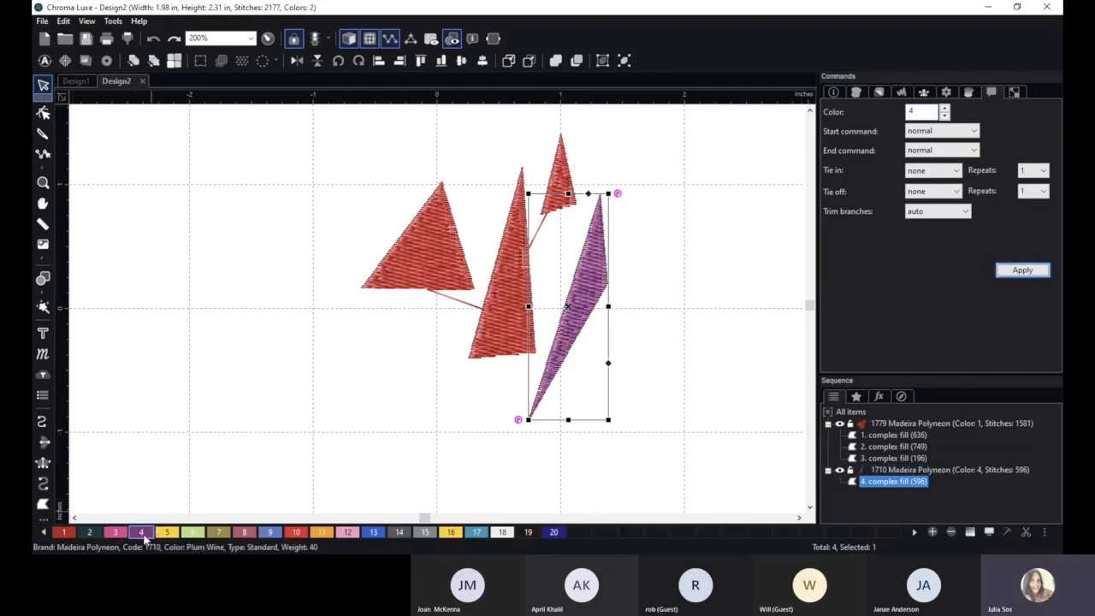
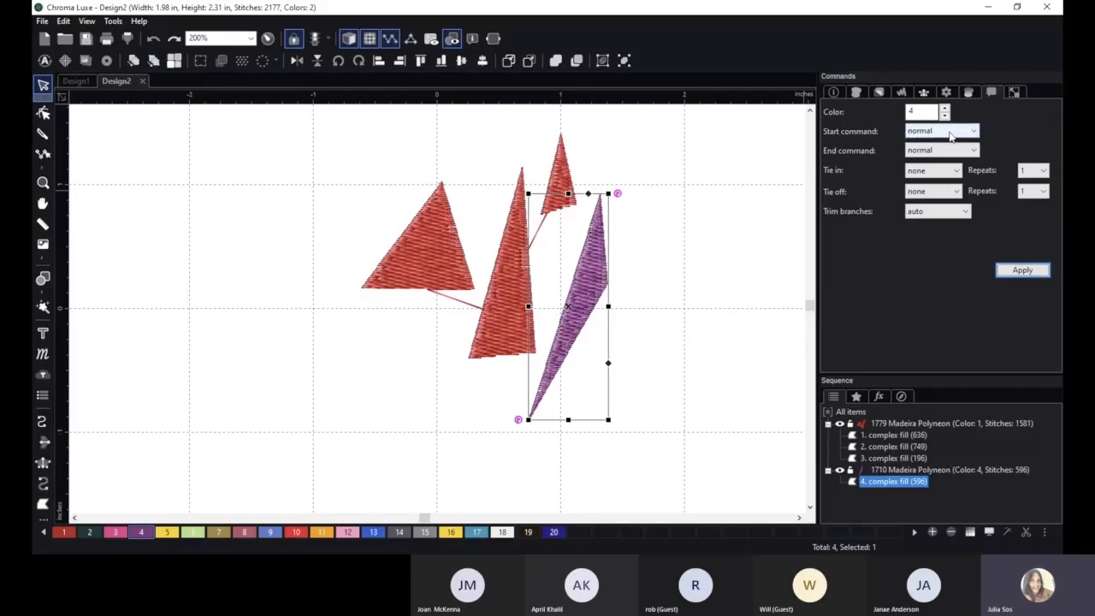
- Review the available start command and tie-in options for the selected triangle, keeping the current choices
click(950, 136)
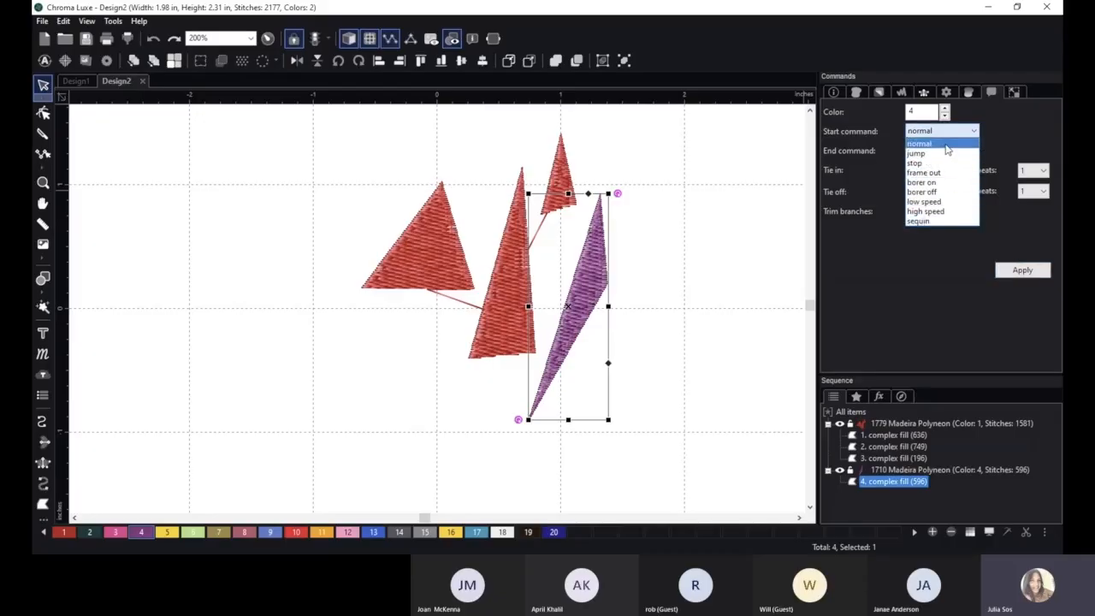
click(1023, 147)
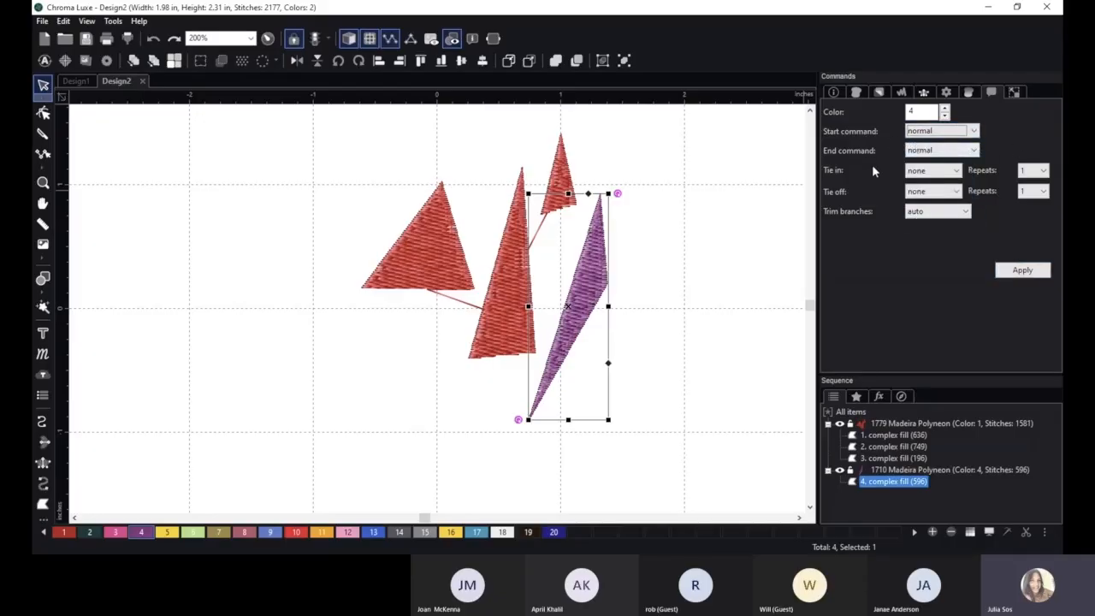
click(934, 174)
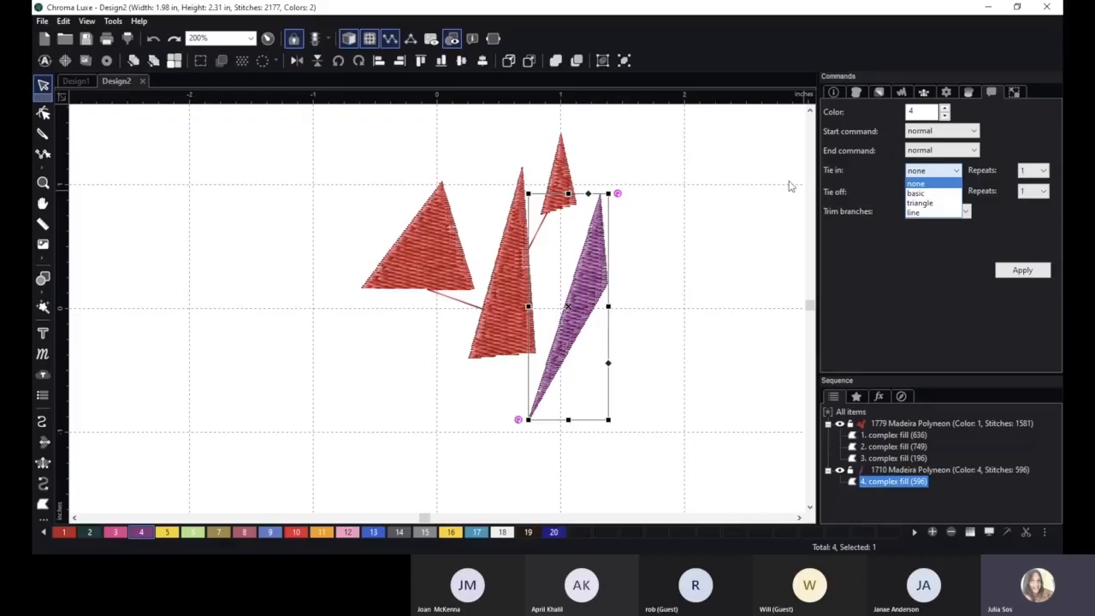
click(943, 131)
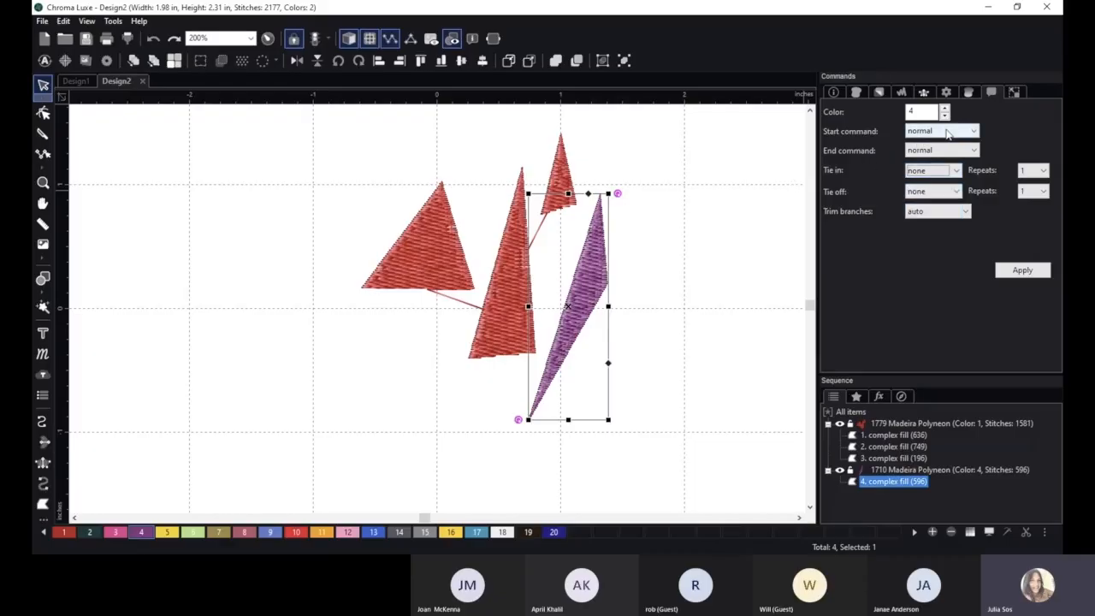
click(972, 133)
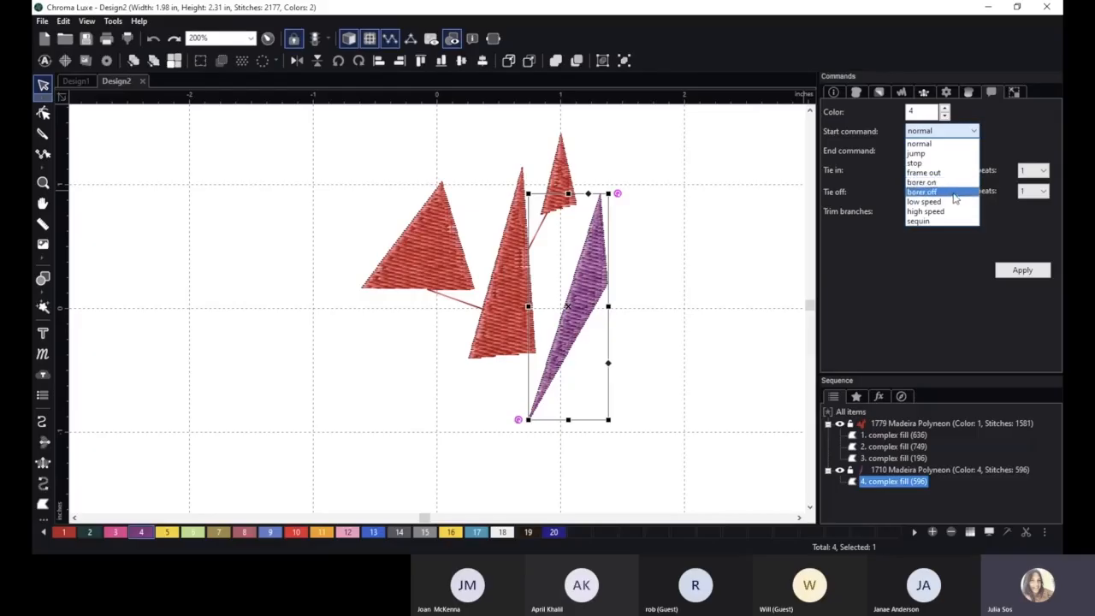
click(999, 153)
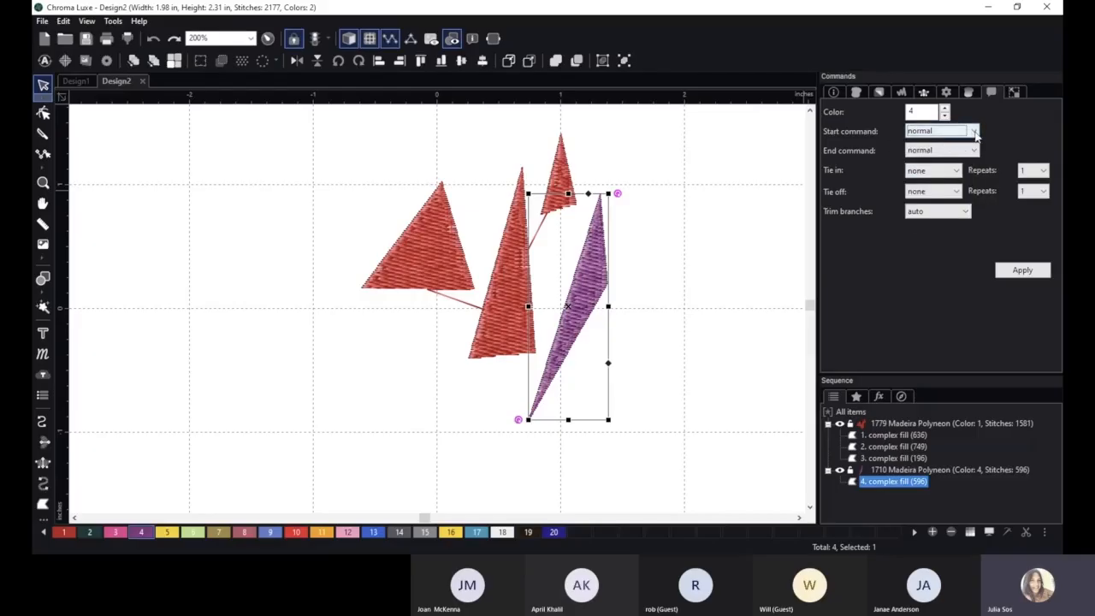
click(974, 133)
click(1006, 140)
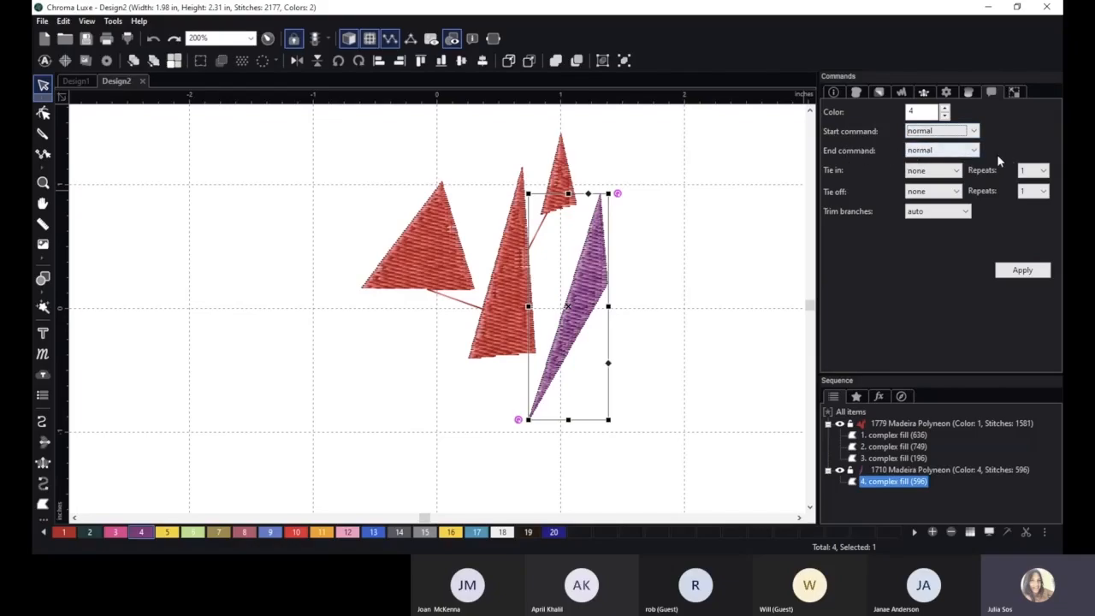
- Recolor the purple triangle with thread color 1 and deselect it
click(634, 235)
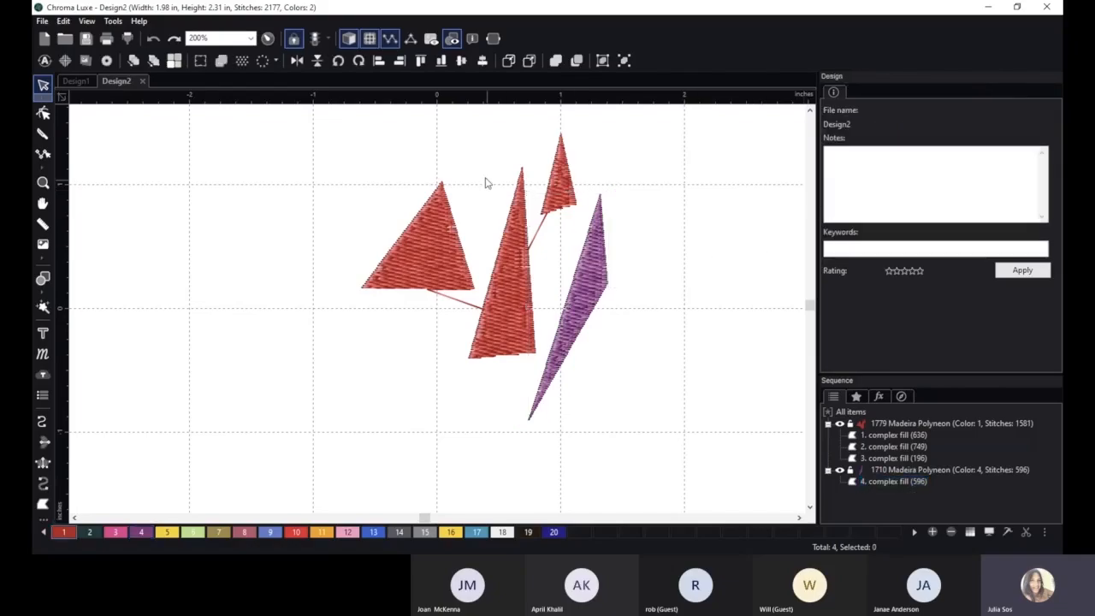
click(595, 274)
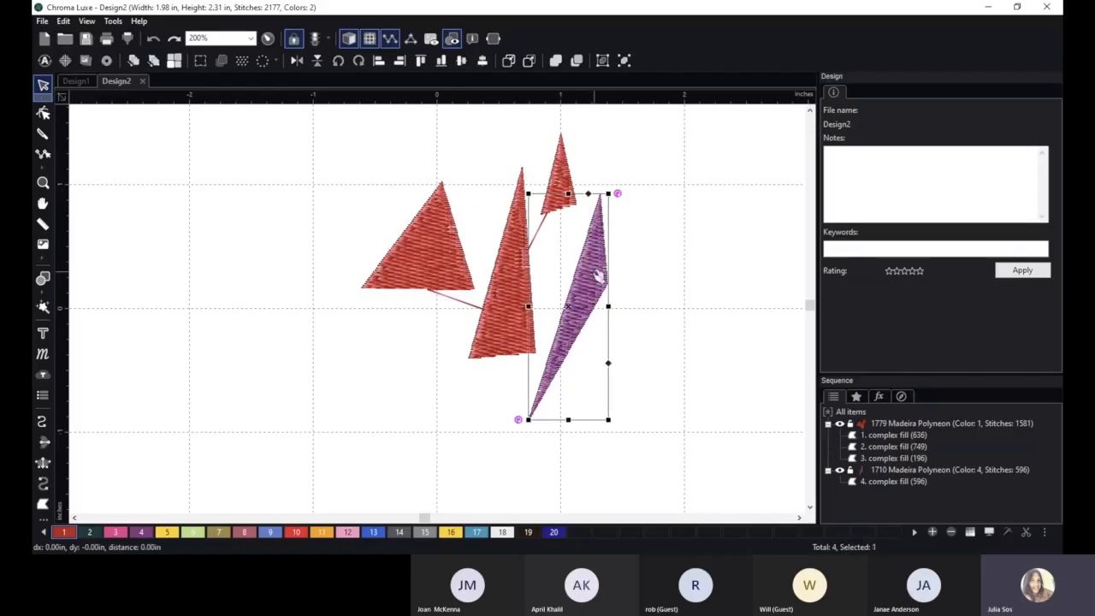
click(61, 532)
click(684, 336)
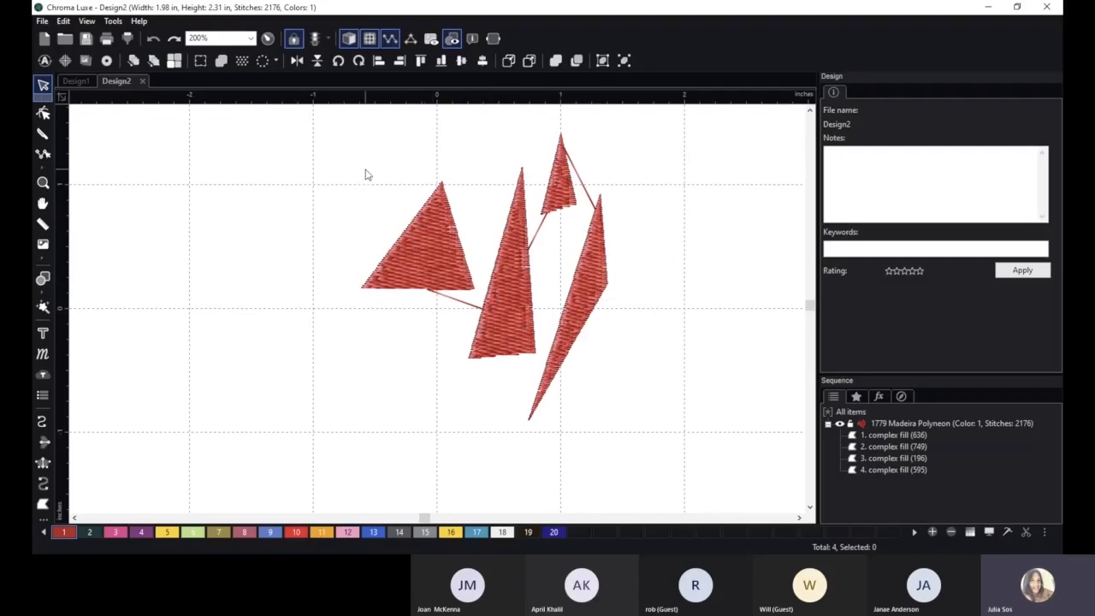
- Set the end command of the first, widest triangle to trim
scroll(370, 180, down, 1)
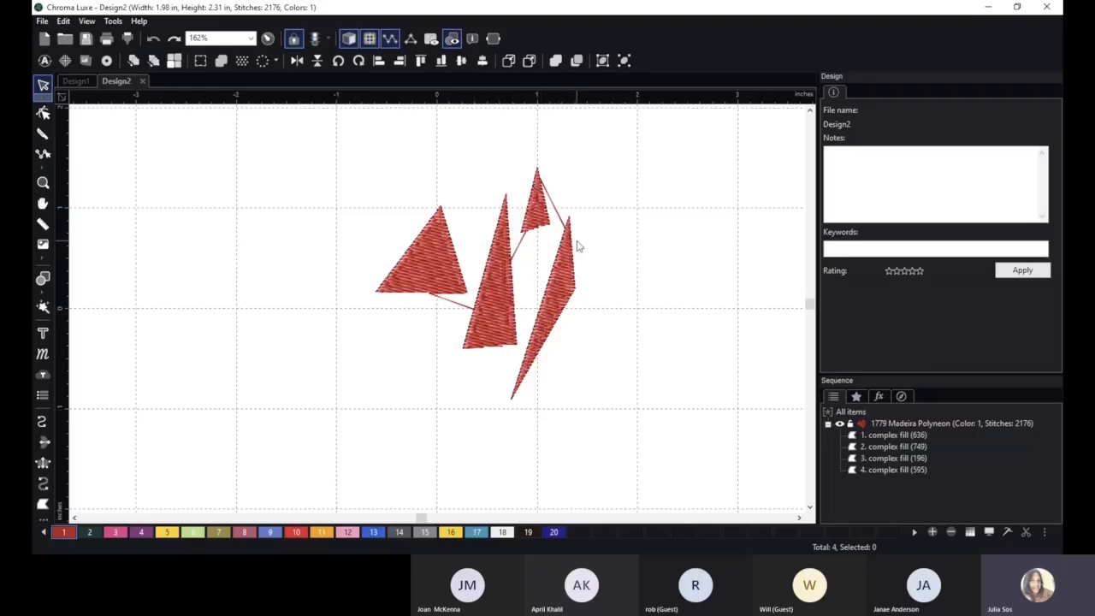
click(432, 252)
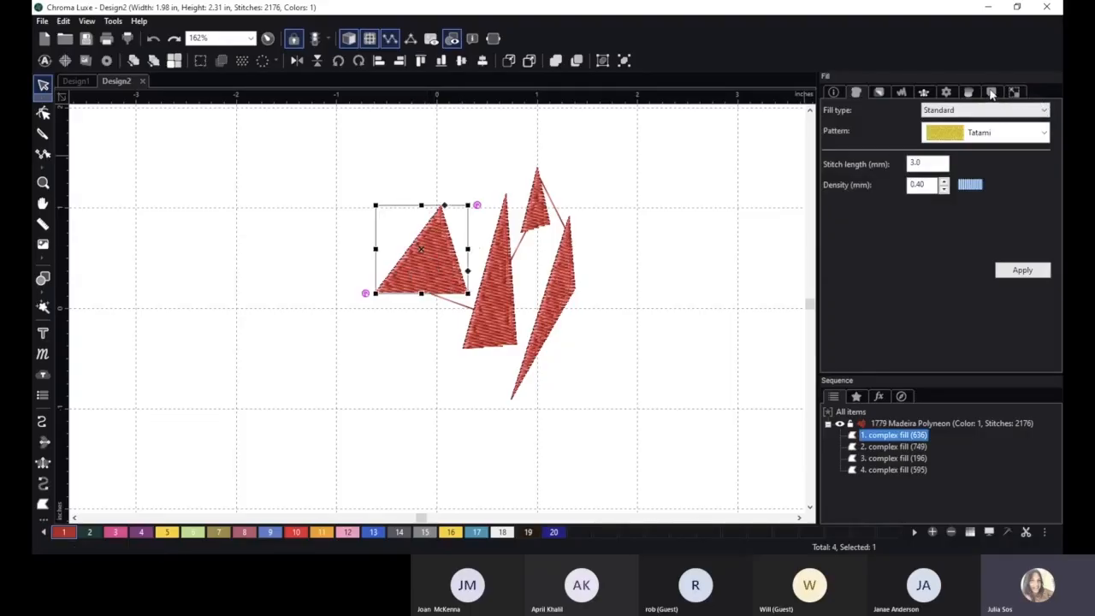
click(880, 93)
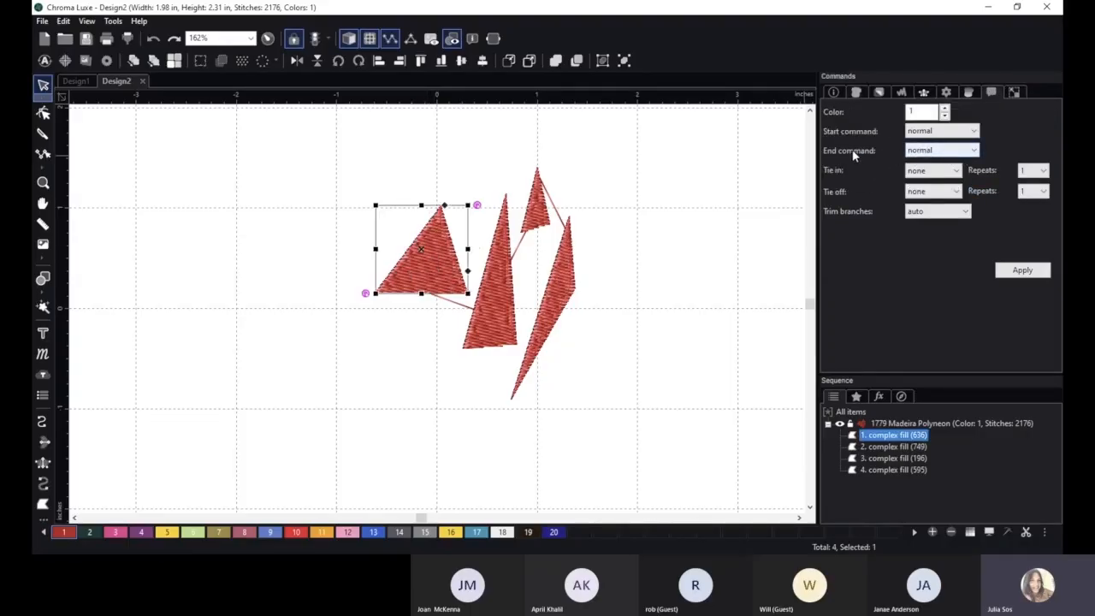
click(942, 151)
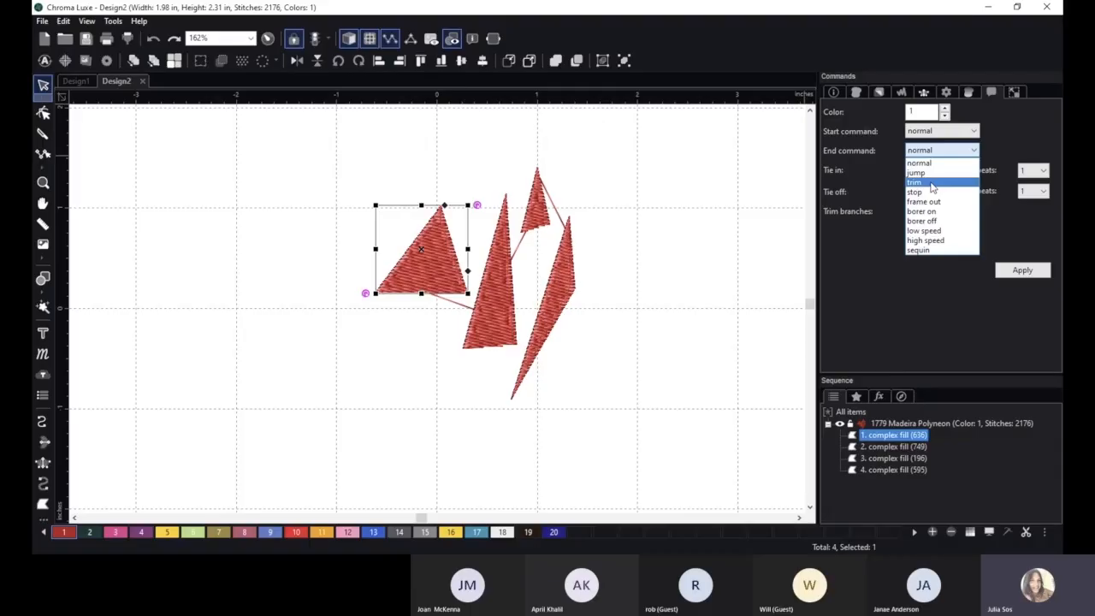
click(933, 183)
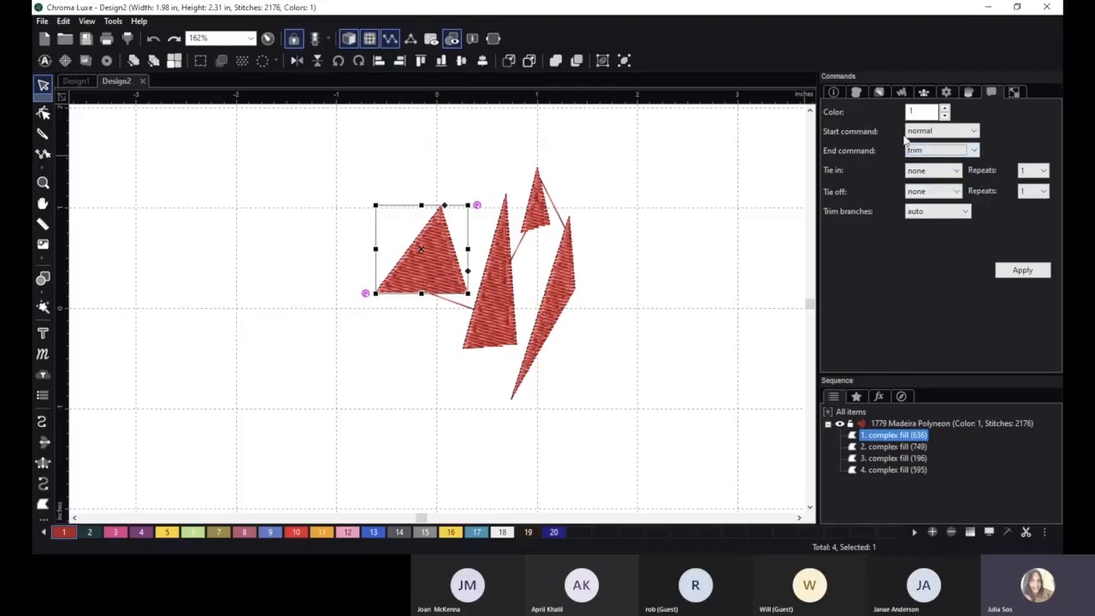
click(1015, 273)
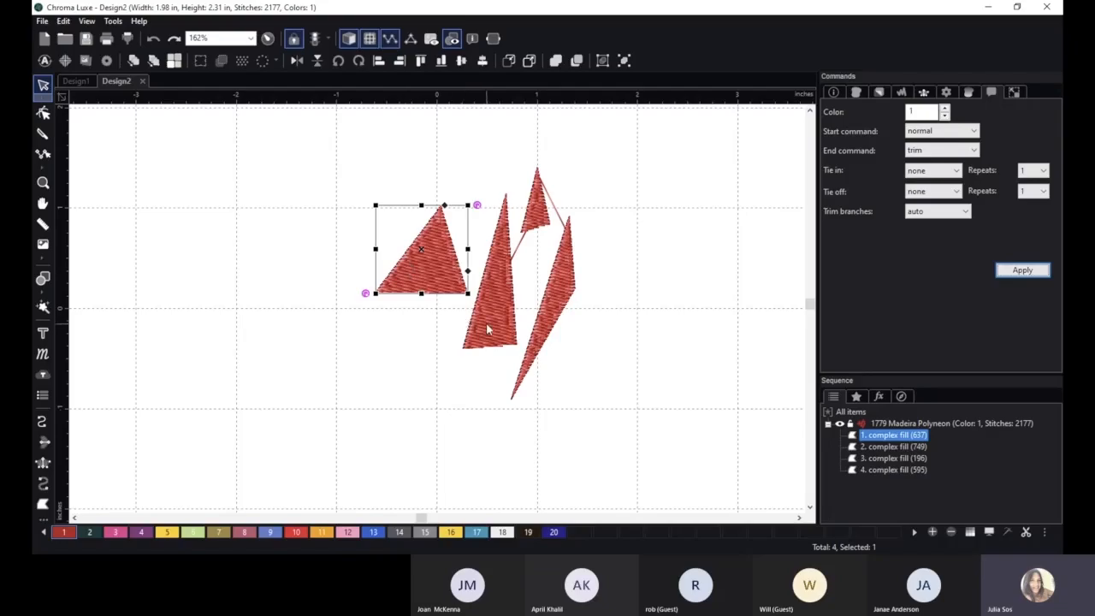
- Select all four triangles and set their end command to trim
drag(333, 128, 687, 423)
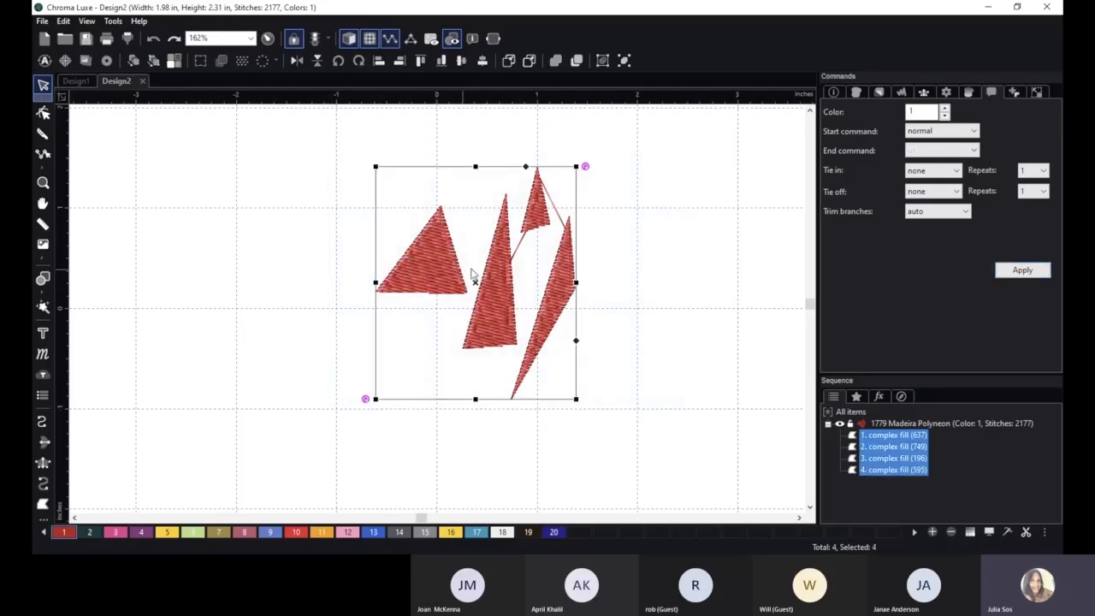
click(974, 151)
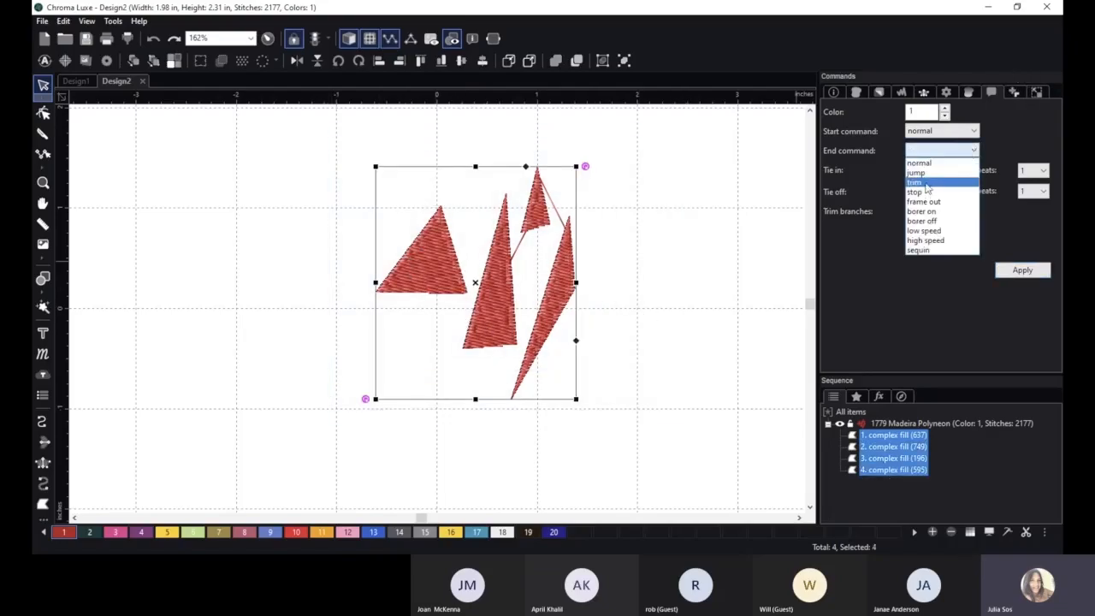
click(926, 183)
click(1023, 270)
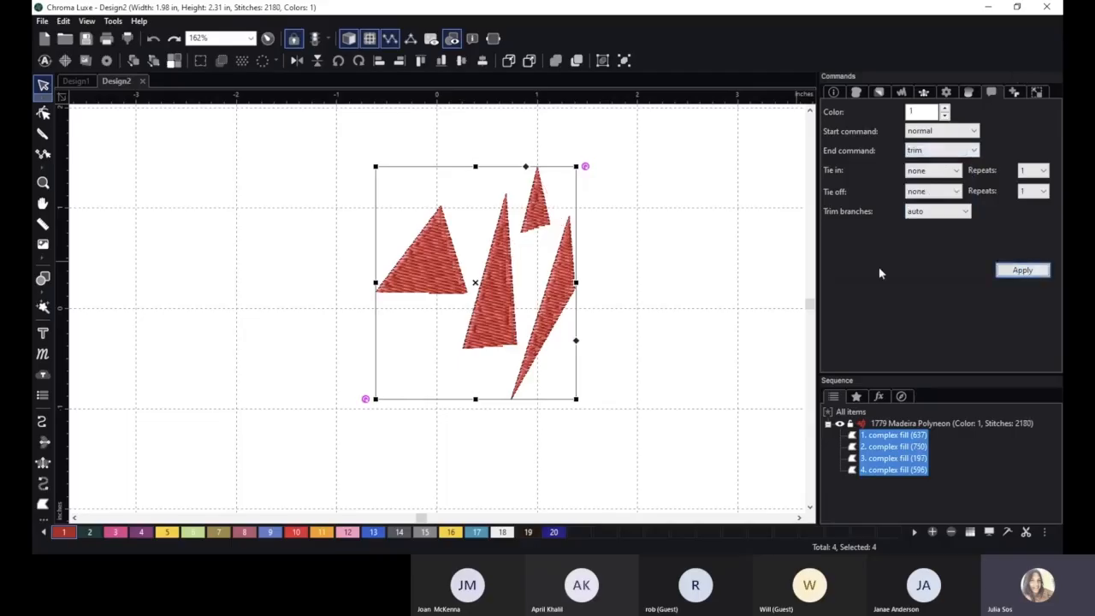
click(684, 328)
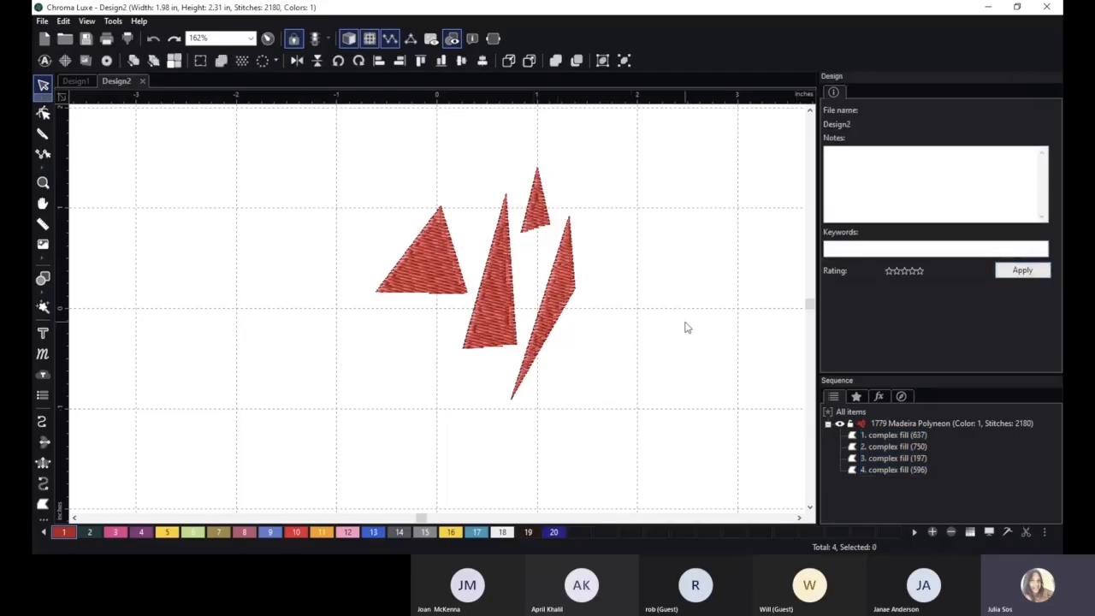
click(544, 275)
click(973, 92)
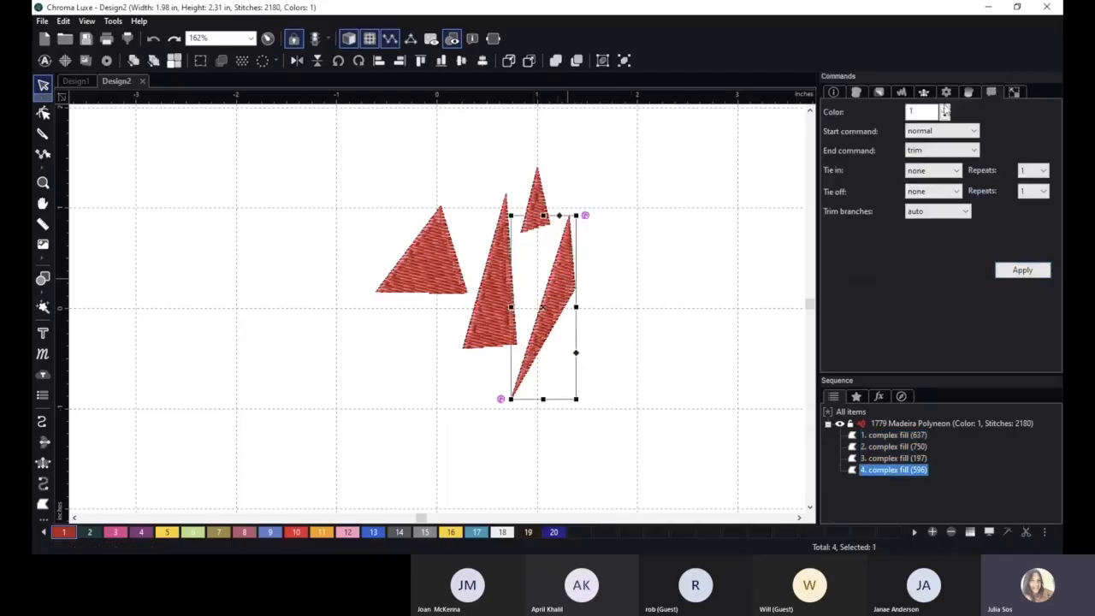
click(954, 173)
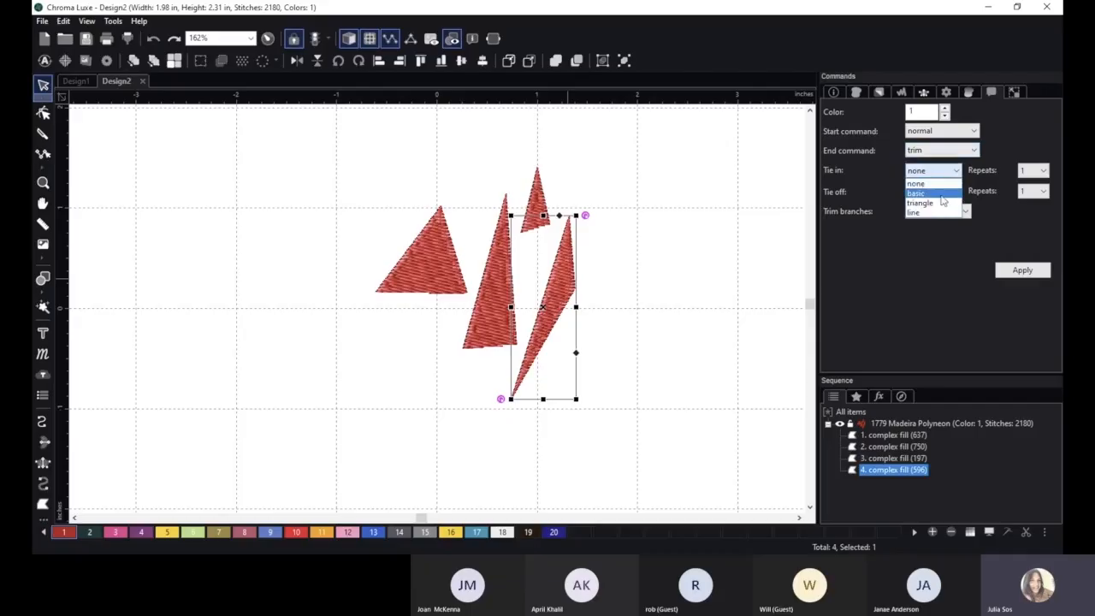
click(43, 423)
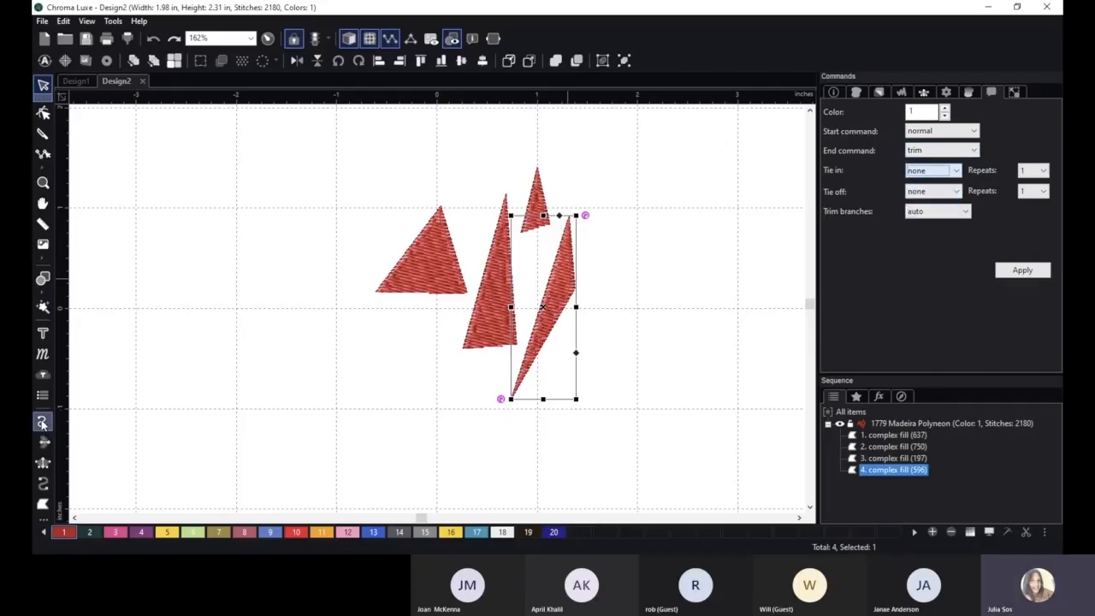
- Draw a straight diagonal run line about 1.28 inches long to the right of the triangles
click(43, 423)
click(678, 223)
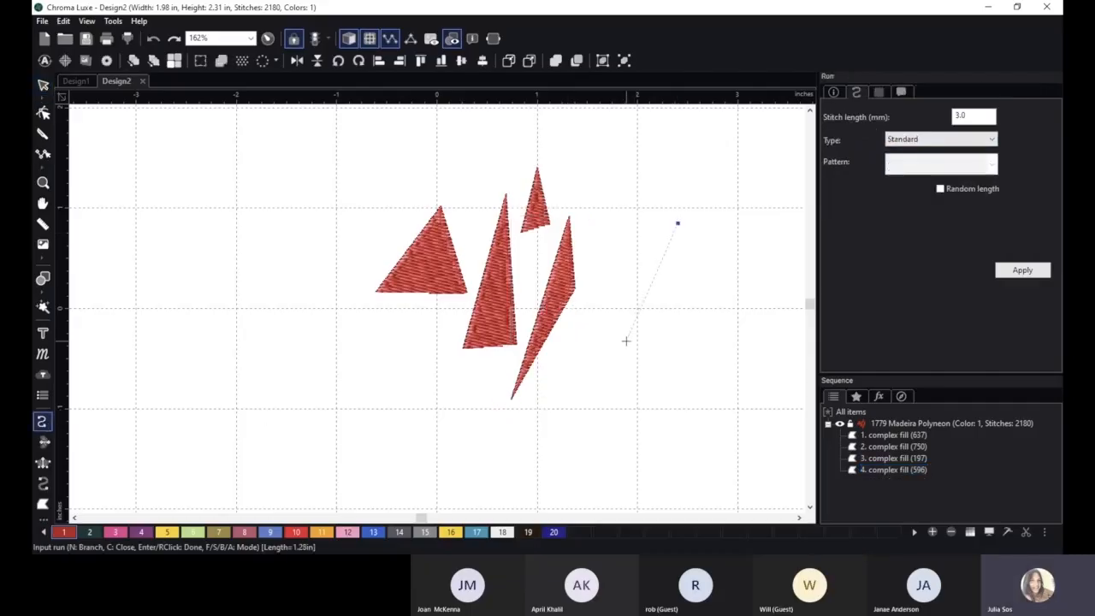
click(626, 341)
right_click(626, 340)
scroll(743, 235, up, 1)
key(space)
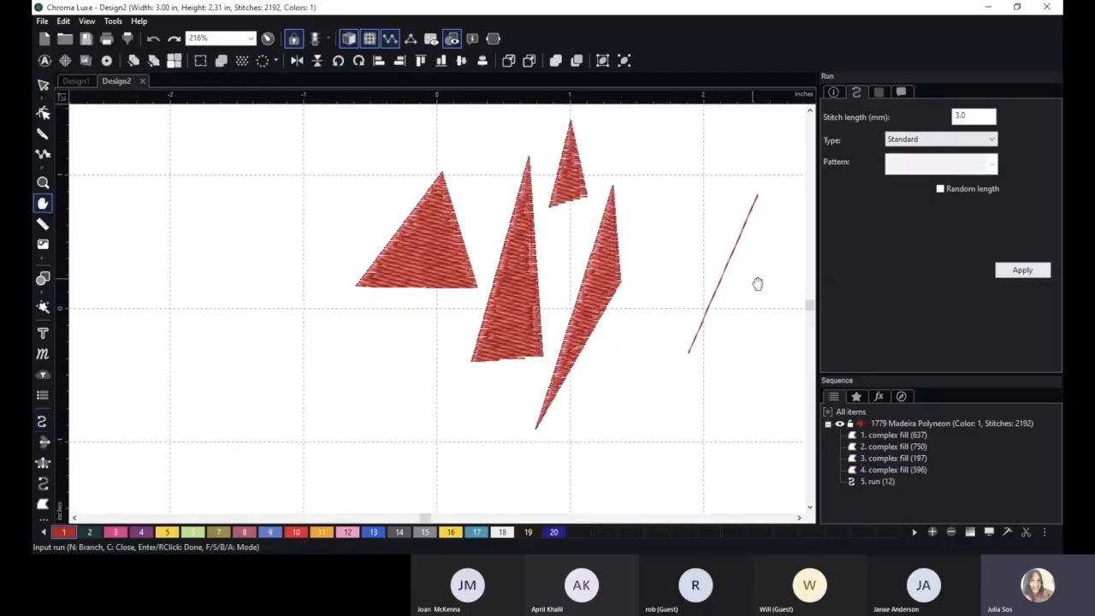
drag(758, 283, 526, 309)
scroll(582, 235, up, 8)
scroll(702, 185, down, 2)
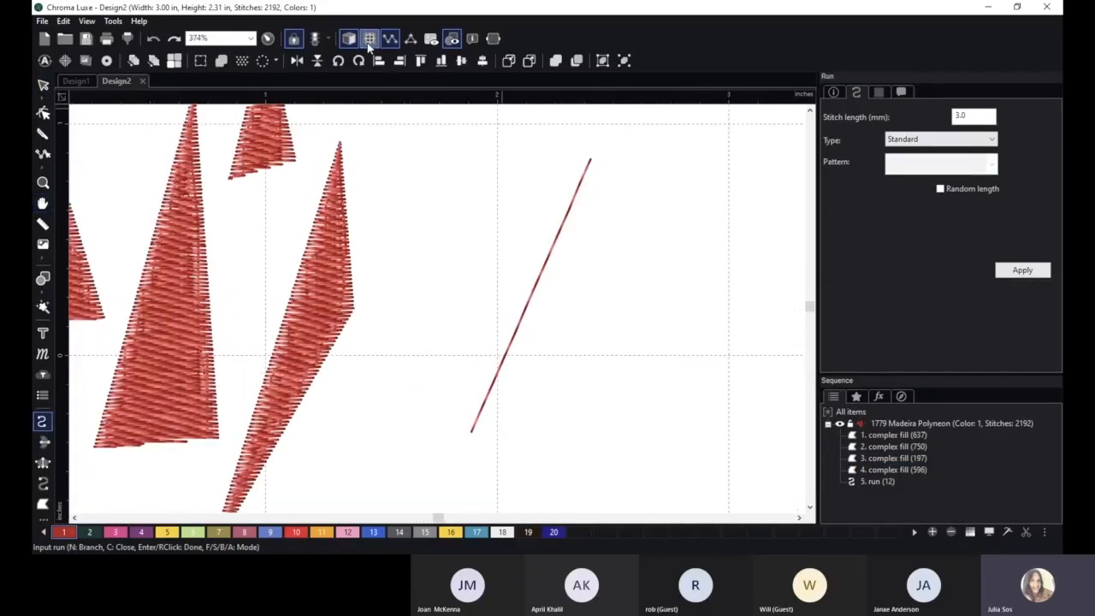
- Select the run line and set its tie-in to triangle
click(43, 86)
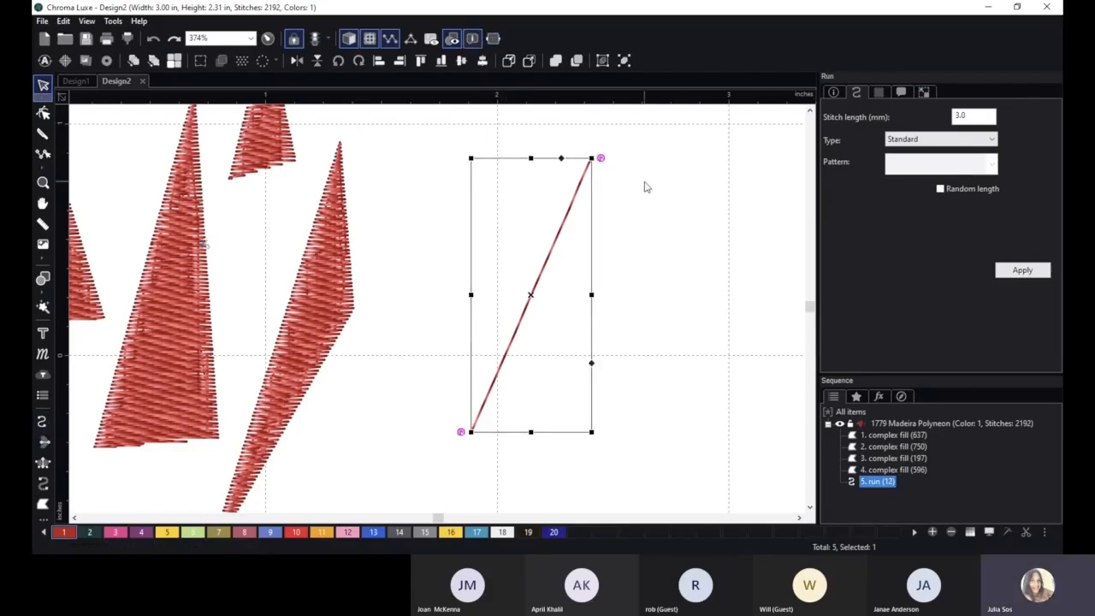
click(637, 228)
click(585, 193)
click(903, 92)
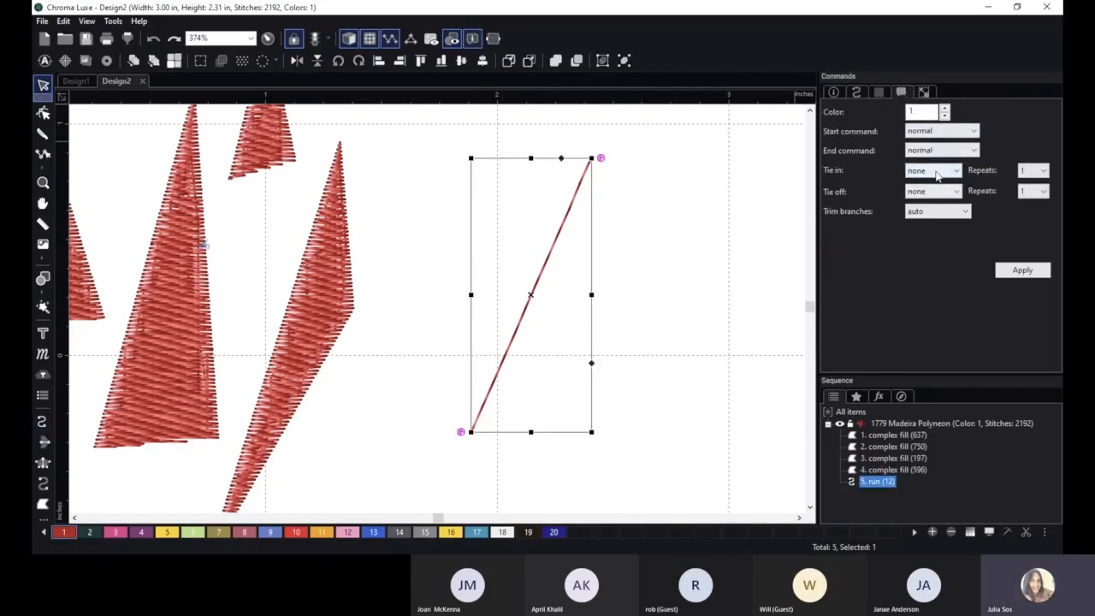
click(936, 174)
click(929, 192)
click(1023, 271)
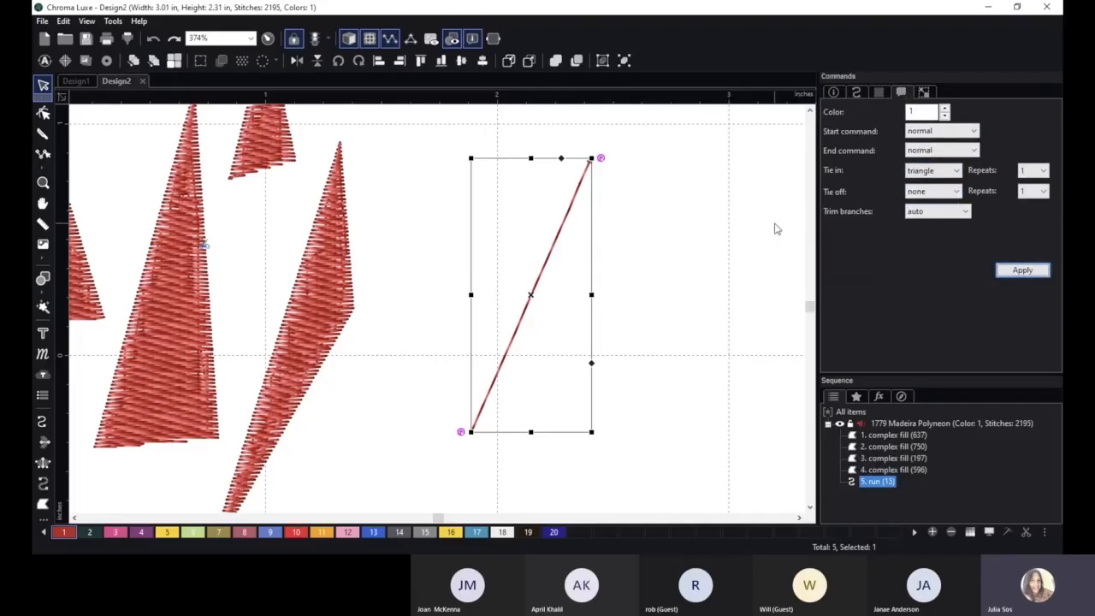
- Examine the triangle tie-in stitches at the upper end of the run line up close
click(672, 184)
scroll(688, 166, up, 1)
scroll(651, 188, up, 3)
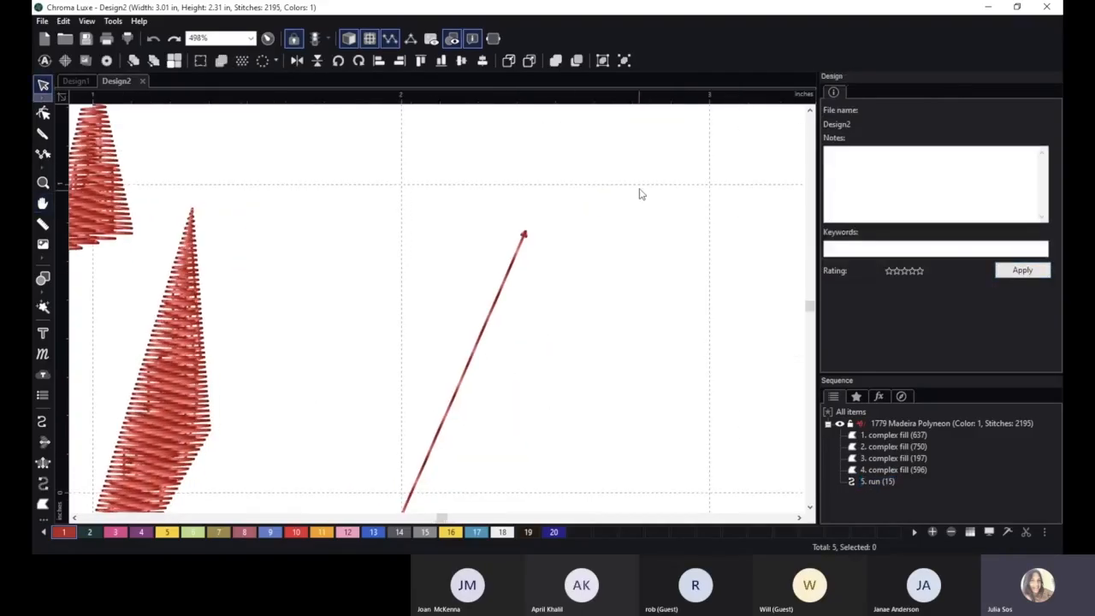
drag(652, 188, 550, 308)
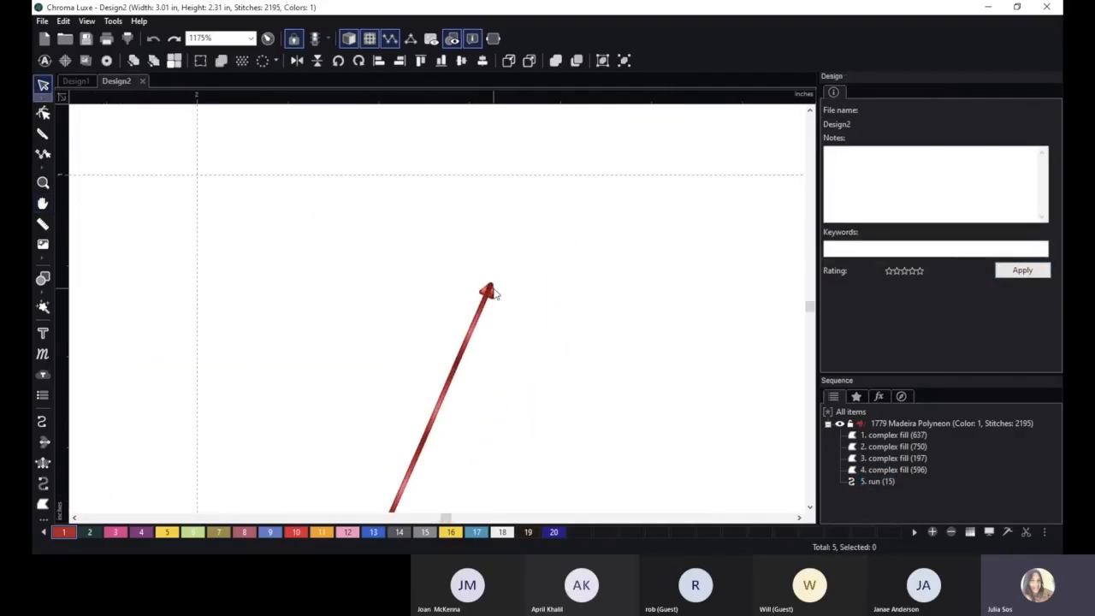
click(488, 293)
click(546, 319)
click(411, 38)
- Select the run line and set its tie-in to none
click(492, 293)
click(904, 91)
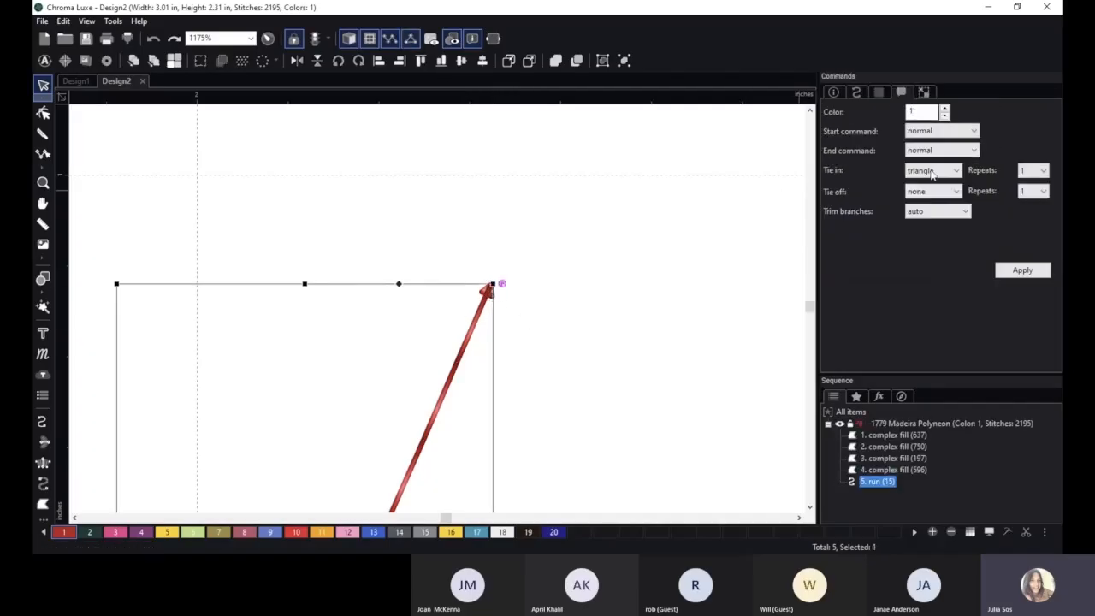
click(935, 171)
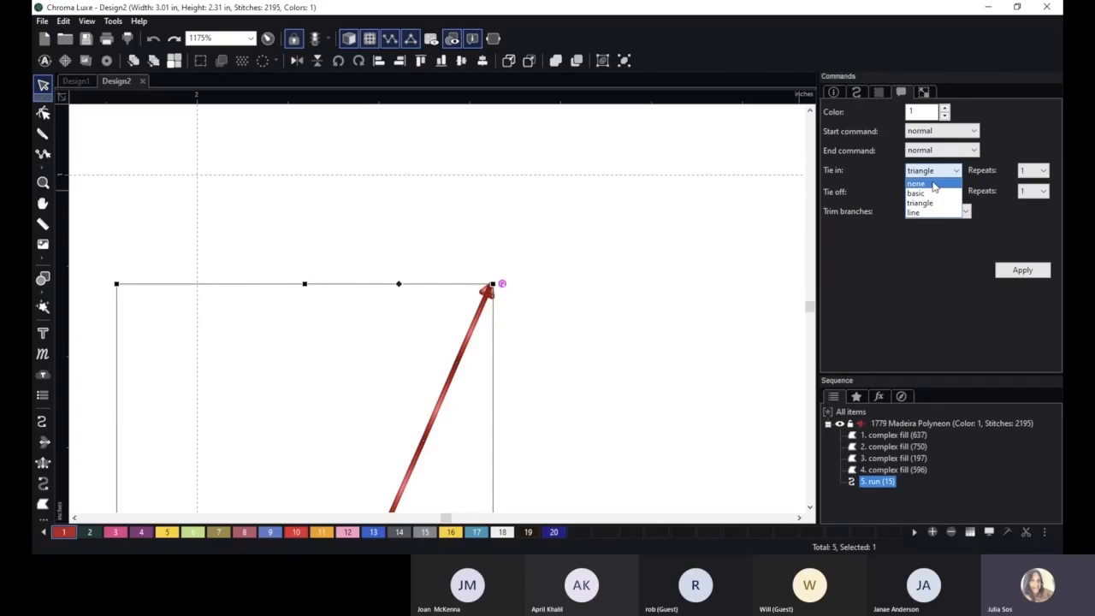
click(935, 185)
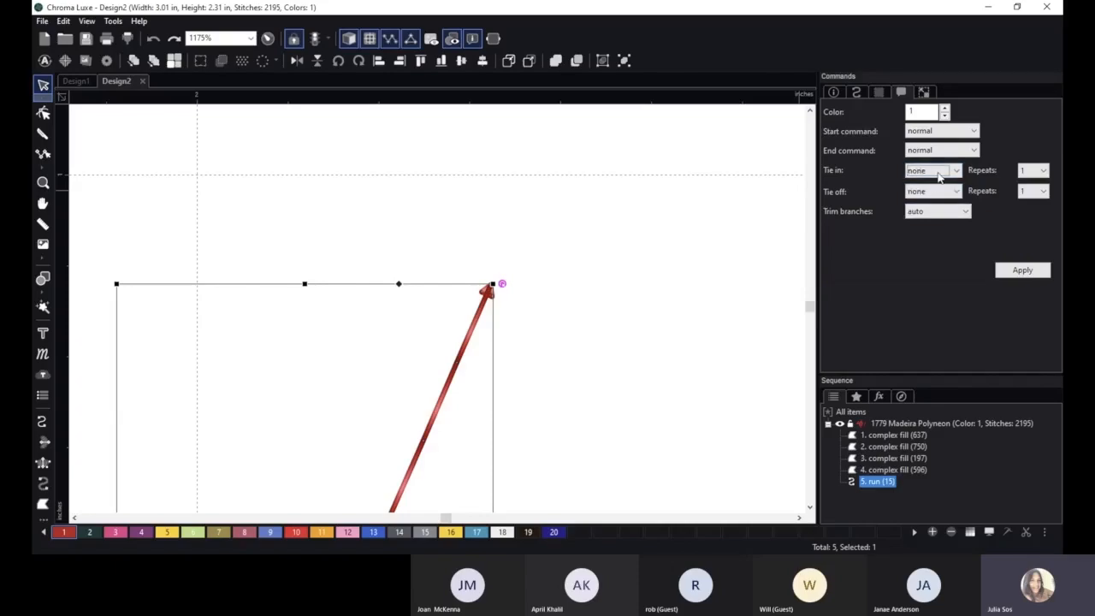
click(1022, 271)
scroll(520, 307, down, 1)
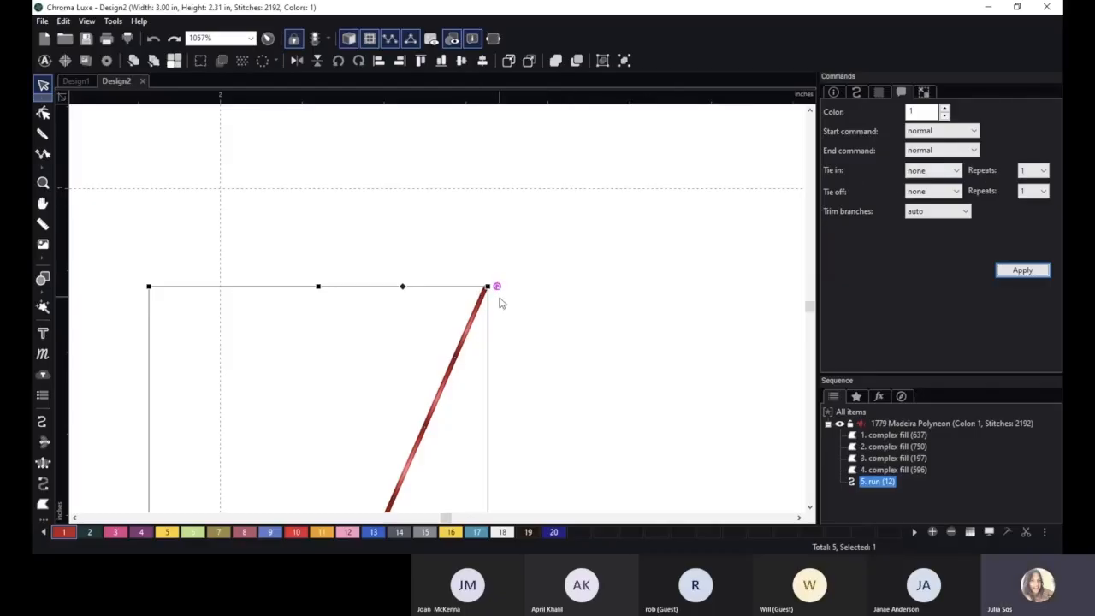
- Set the run line's tie-in to line and examine the stitches at its upper end
click(955, 171)
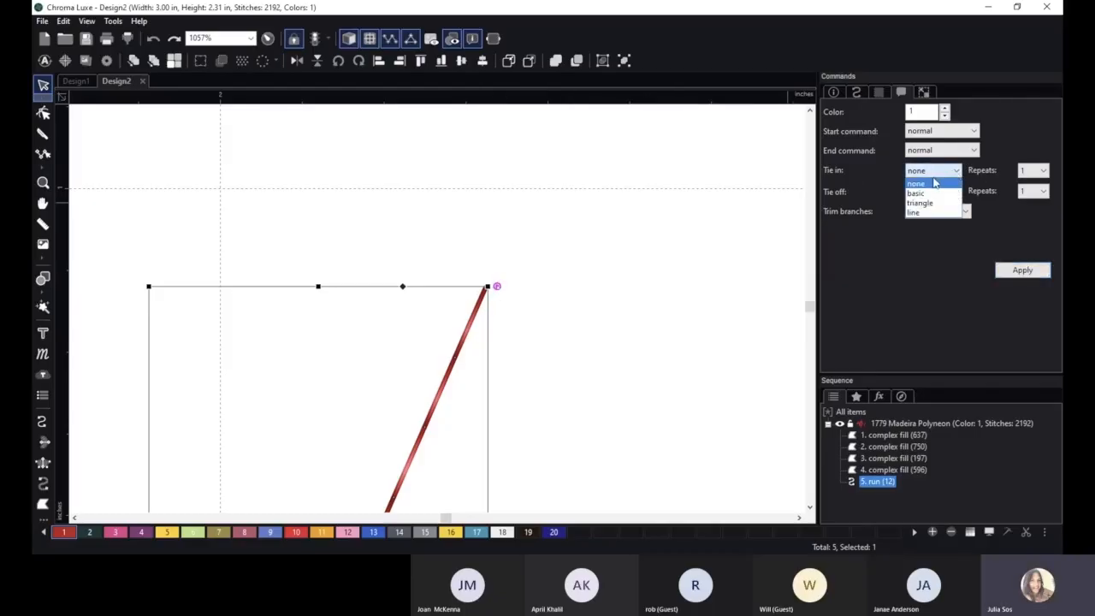
click(927, 213)
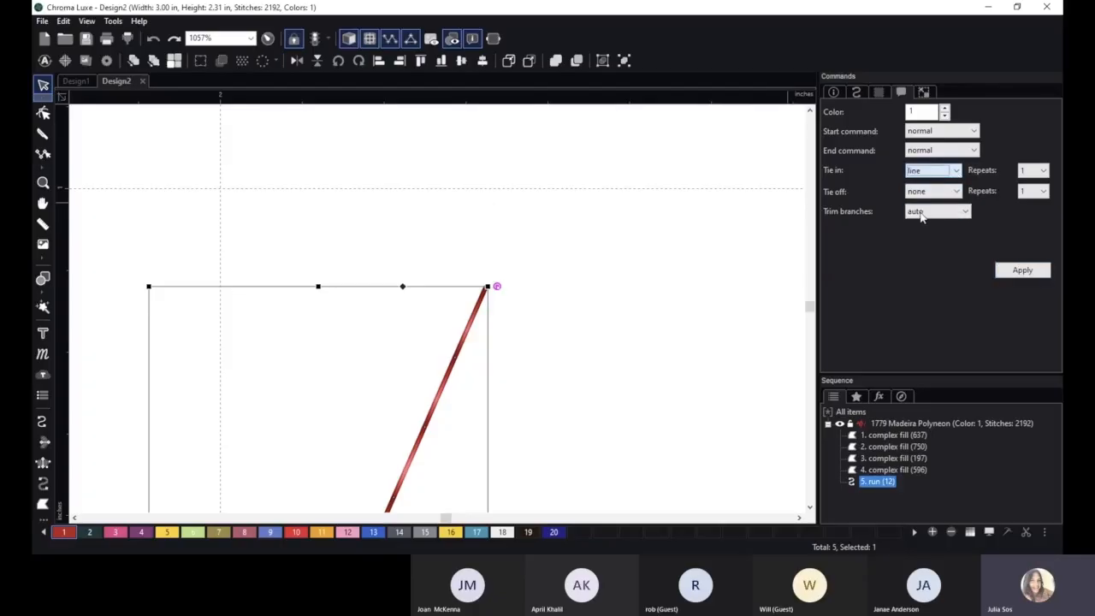
click(1023, 271)
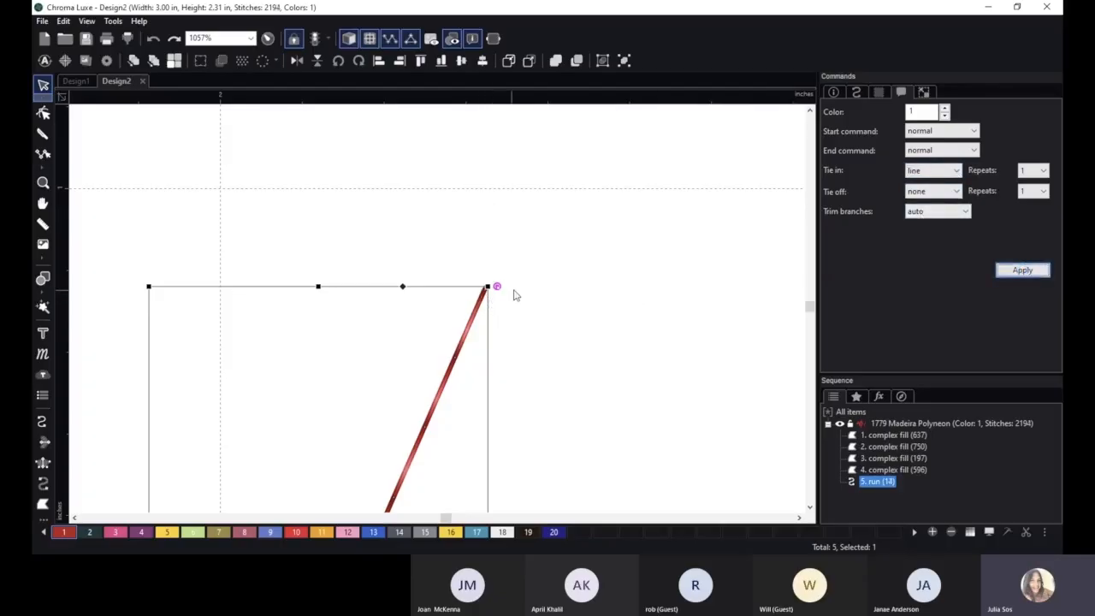
scroll(514, 293, up, 6)
click(601, 247)
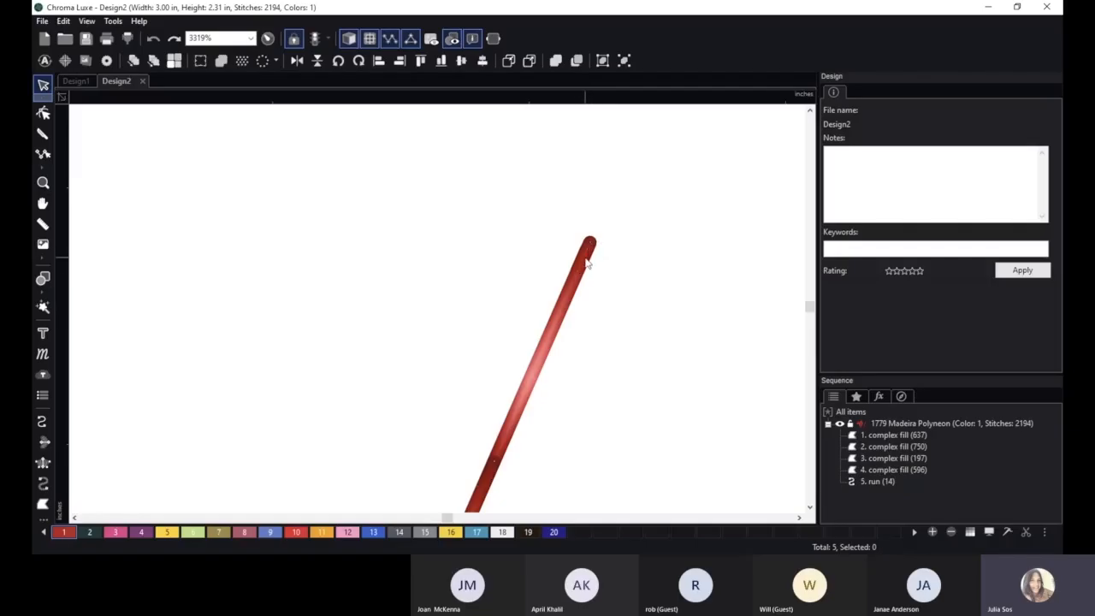
click(591, 246)
click(660, 209)
scroll(685, 208, up, 2)
key(space)
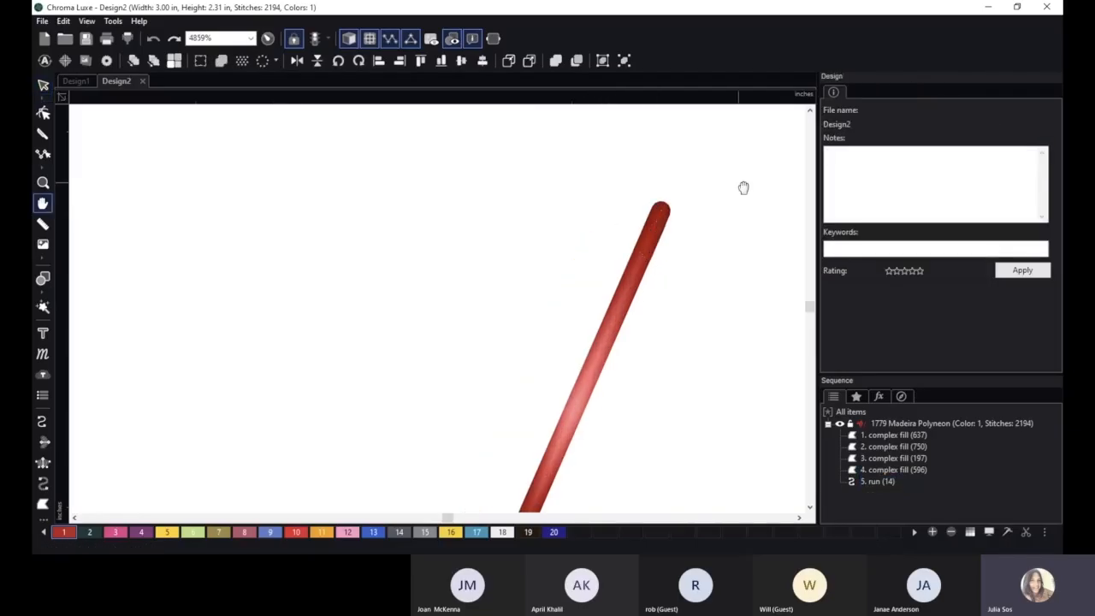
drag(743, 187, 589, 237)
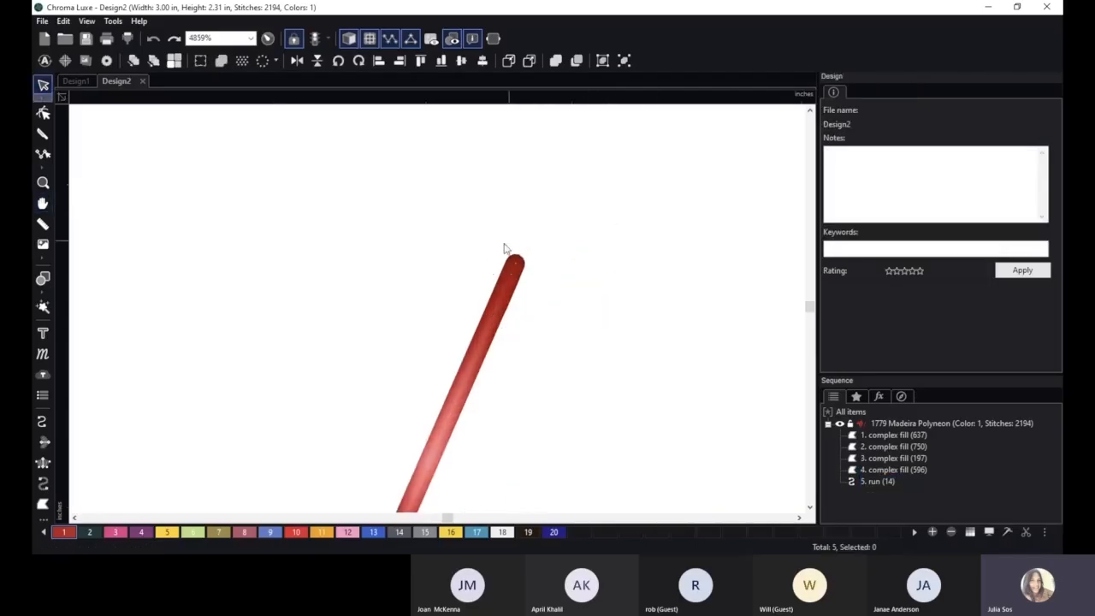
- Reselect the run line and set its tie-in to triangle
click(511, 291)
click(903, 93)
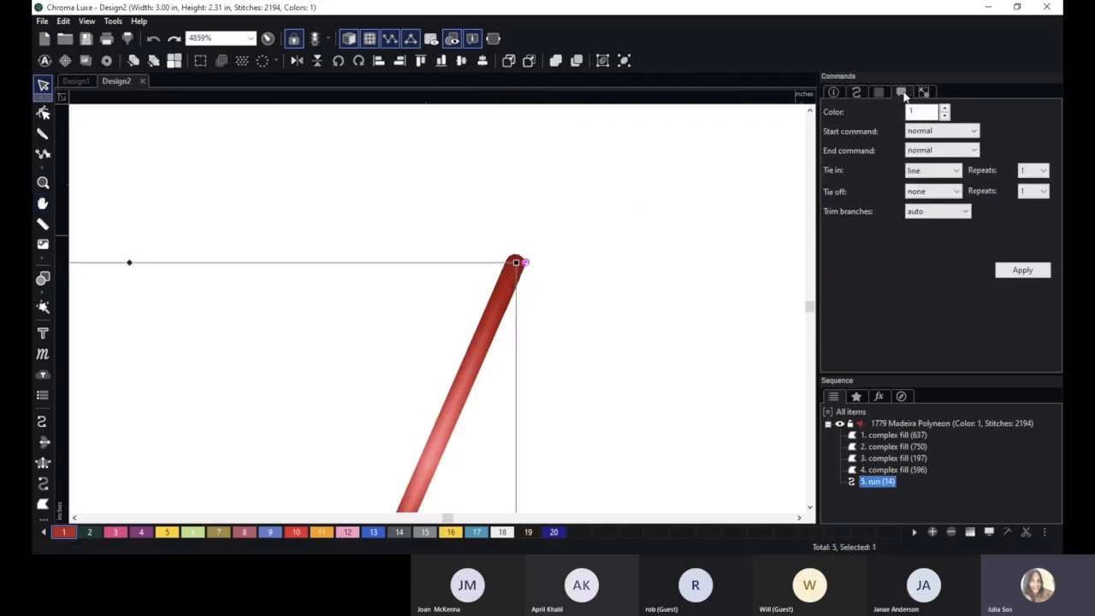
click(929, 171)
click(928, 171)
click(928, 171)
click(930, 203)
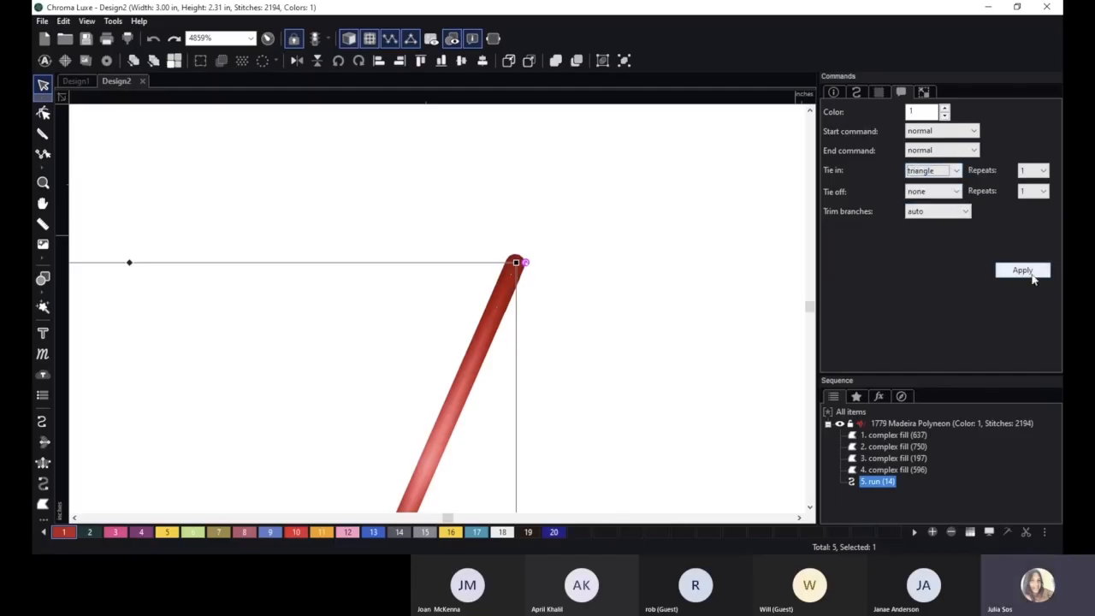
click(1024, 269)
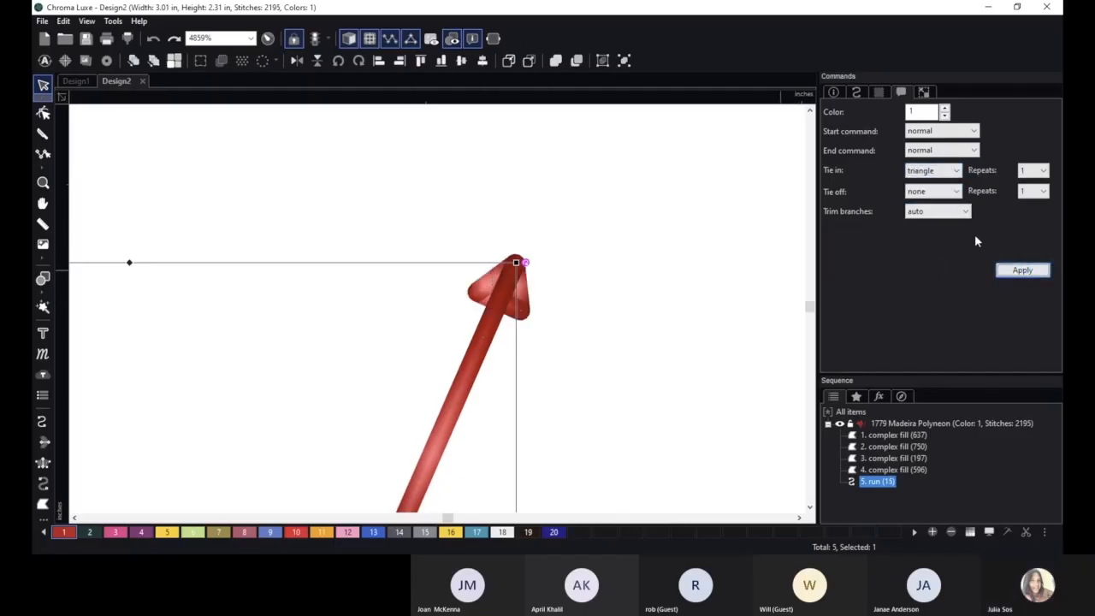
- Set the run line's tie-in to basic
click(934, 171)
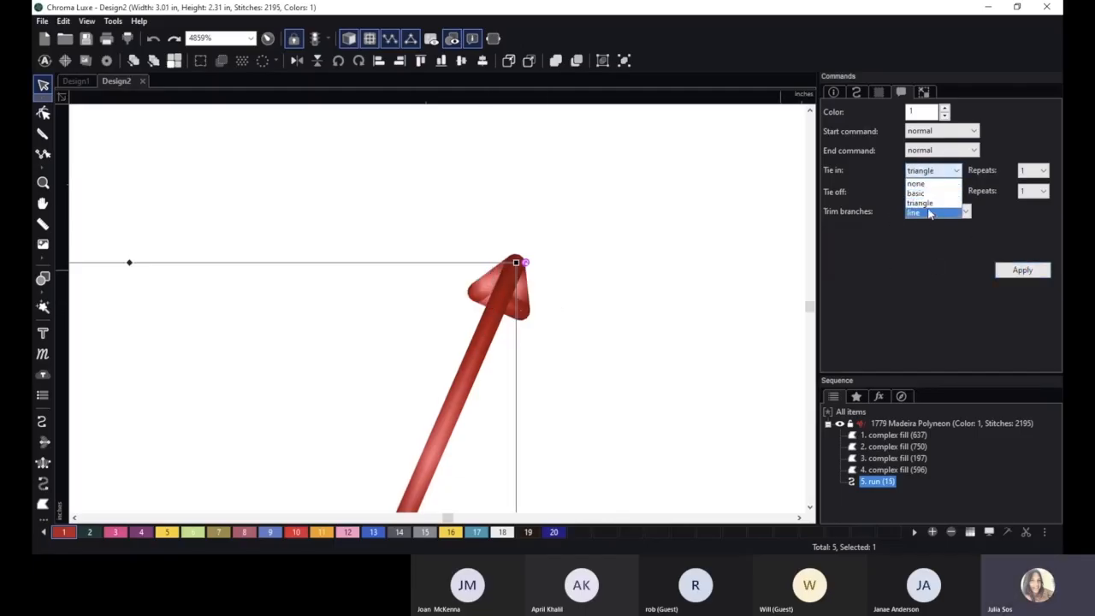
click(919, 194)
click(1023, 269)
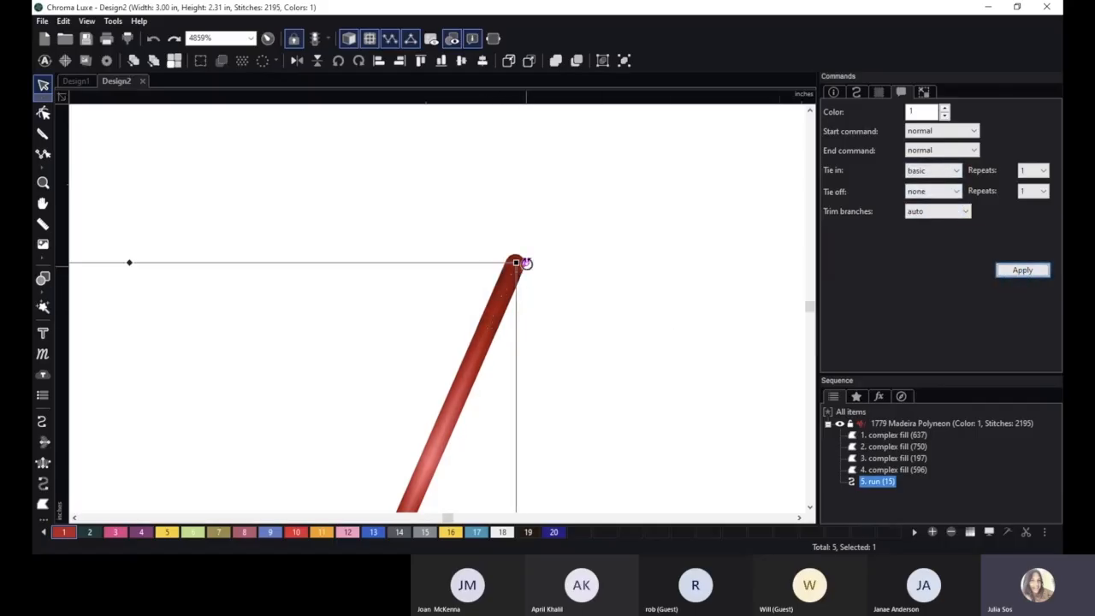
- Remove the run line's tie-in by setting it to none
click(941, 171)
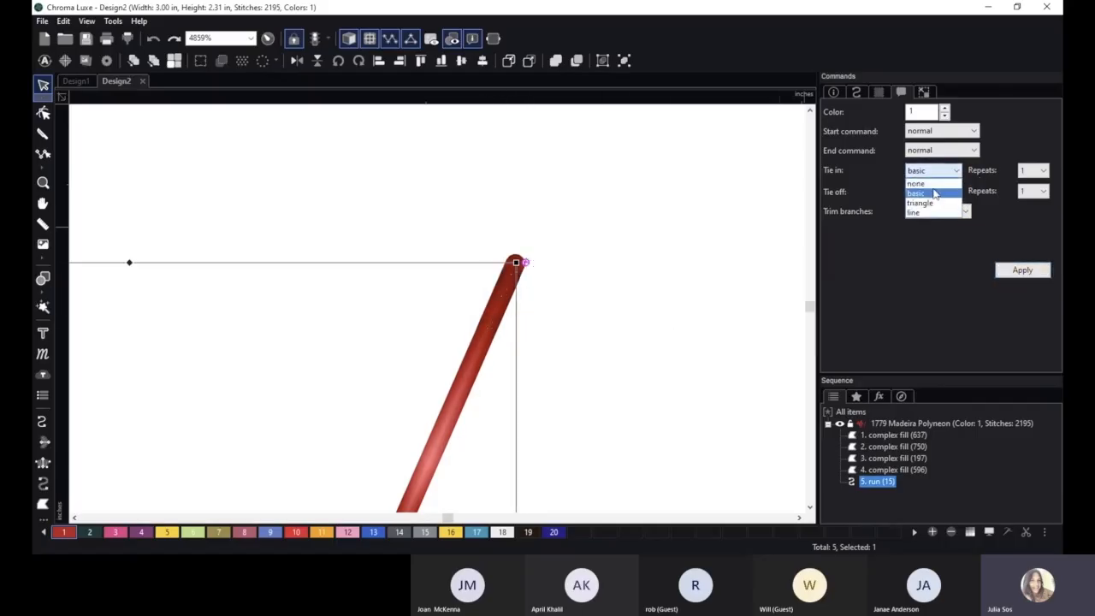
click(928, 182)
click(1023, 270)
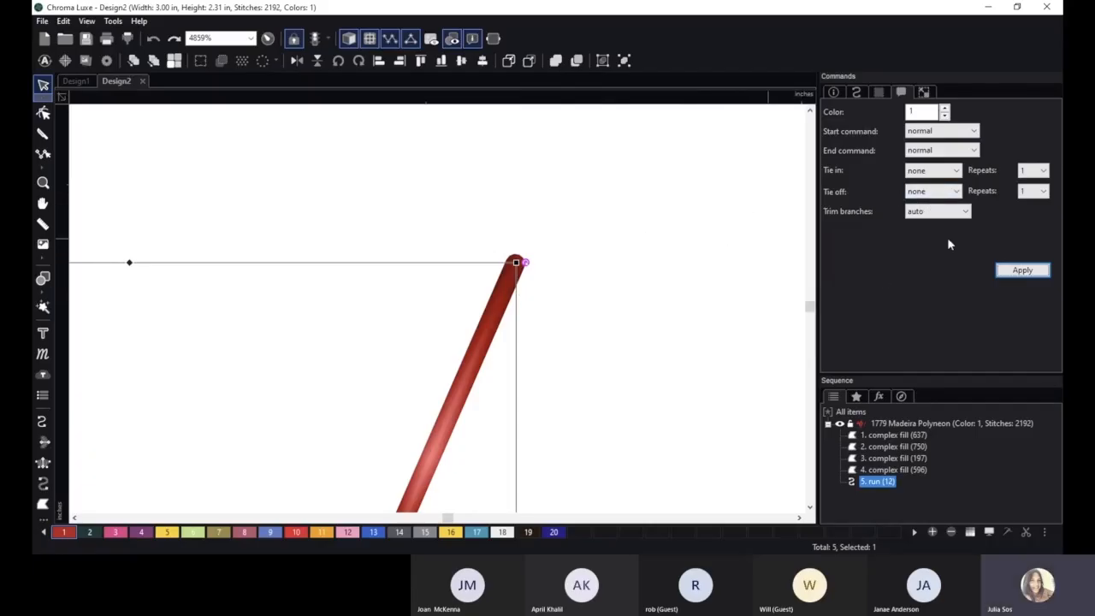
- Set the run line's tie-in to triangle with 3 repeats
click(955, 171)
click(931, 194)
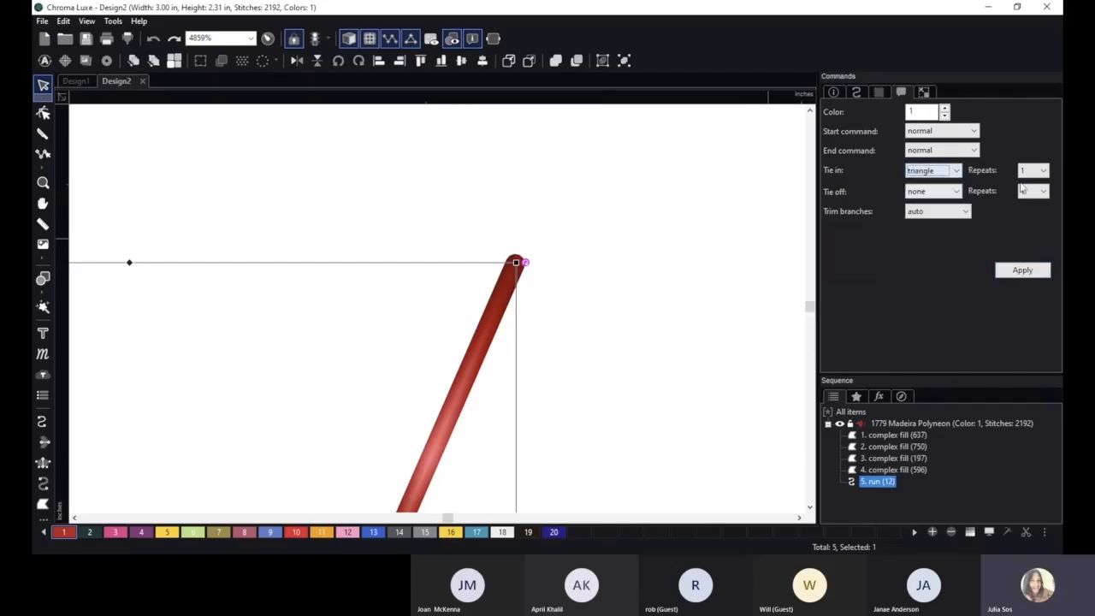
click(1034, 170)
click(1031, 205)
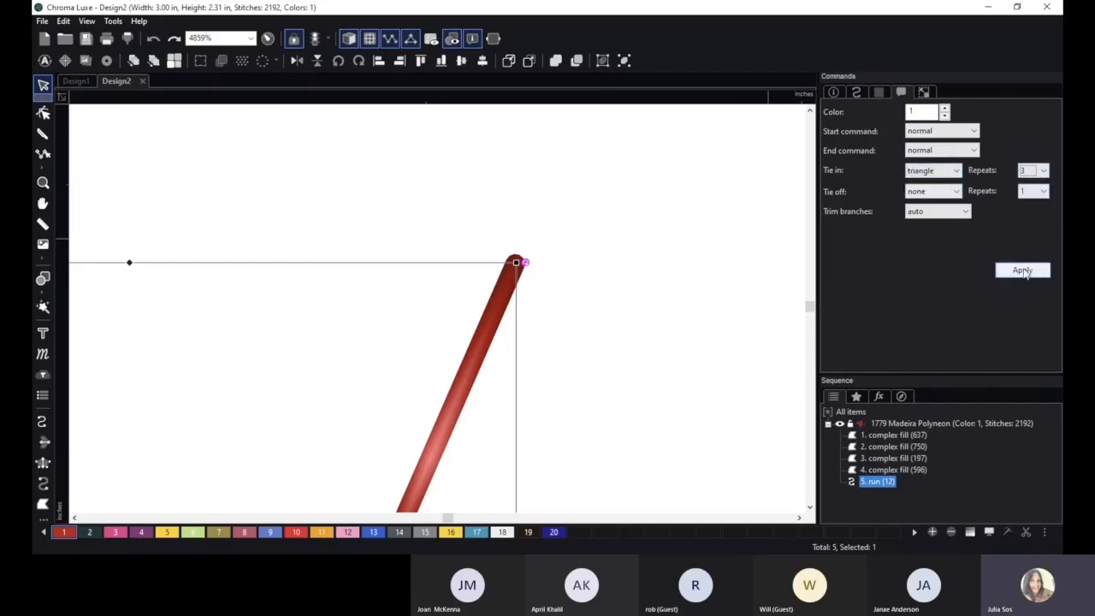
click(1023, 270)
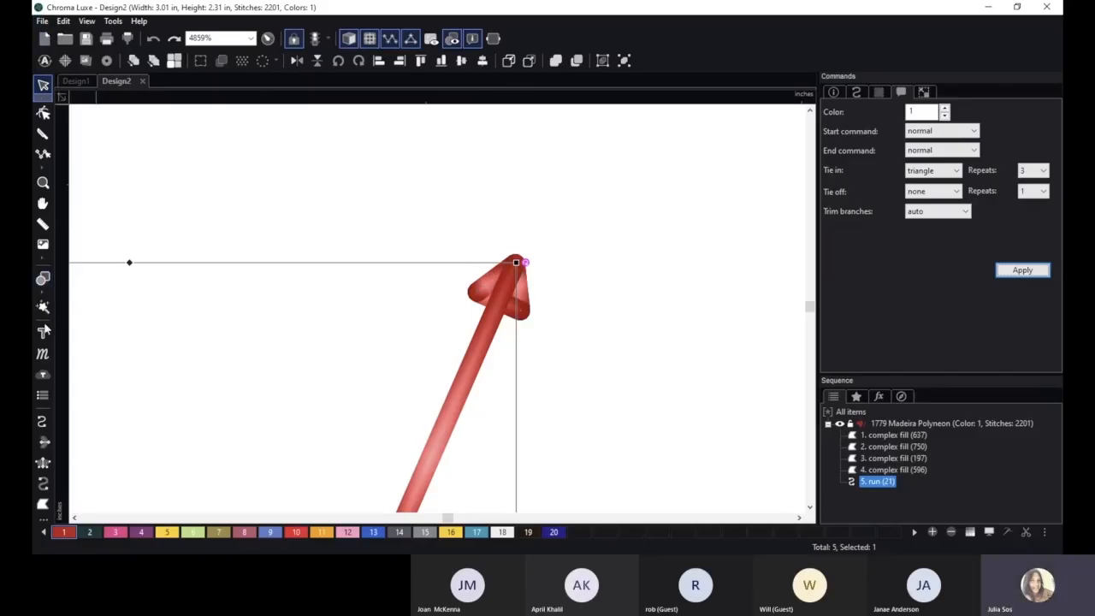
- Create lettering with the placeholder wording "text" just above the run line's upper end and show its command settings
click(43, 333)
click(499, 188)
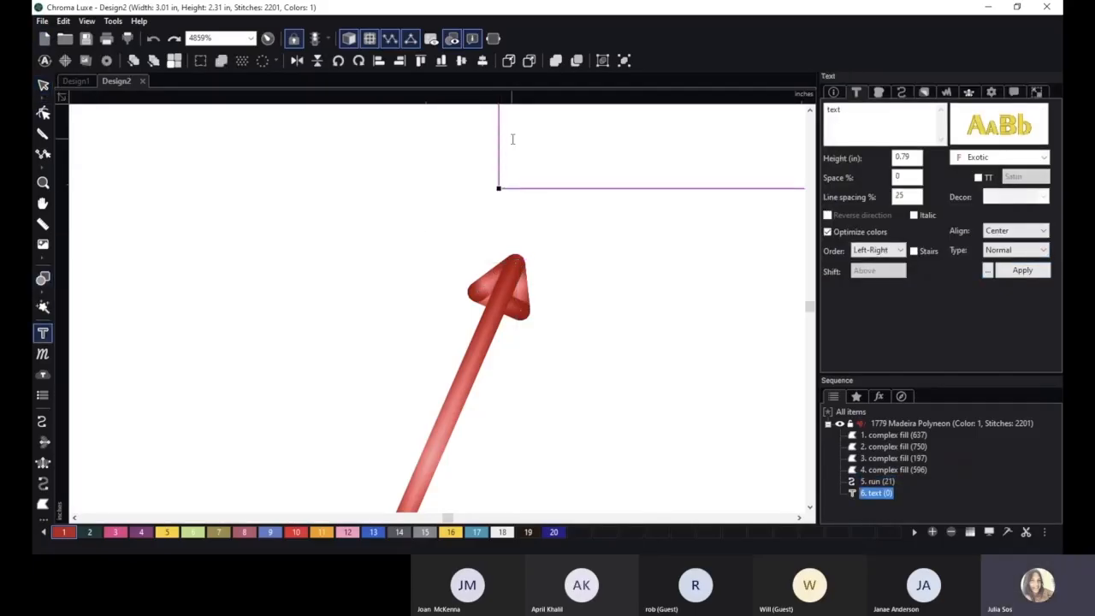
click(1023, 271)
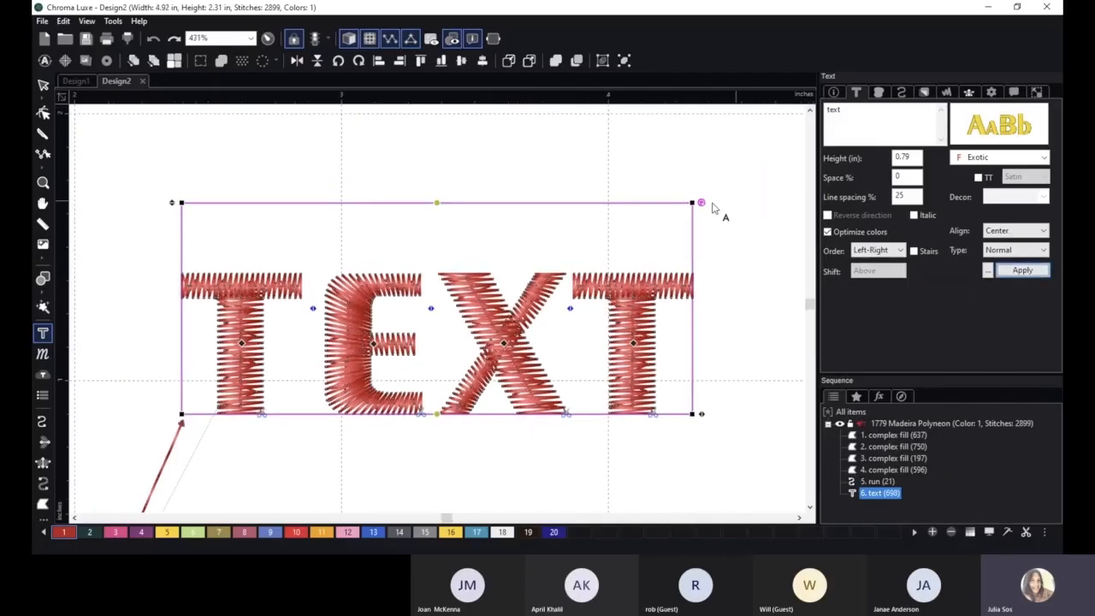
click(41, 86)
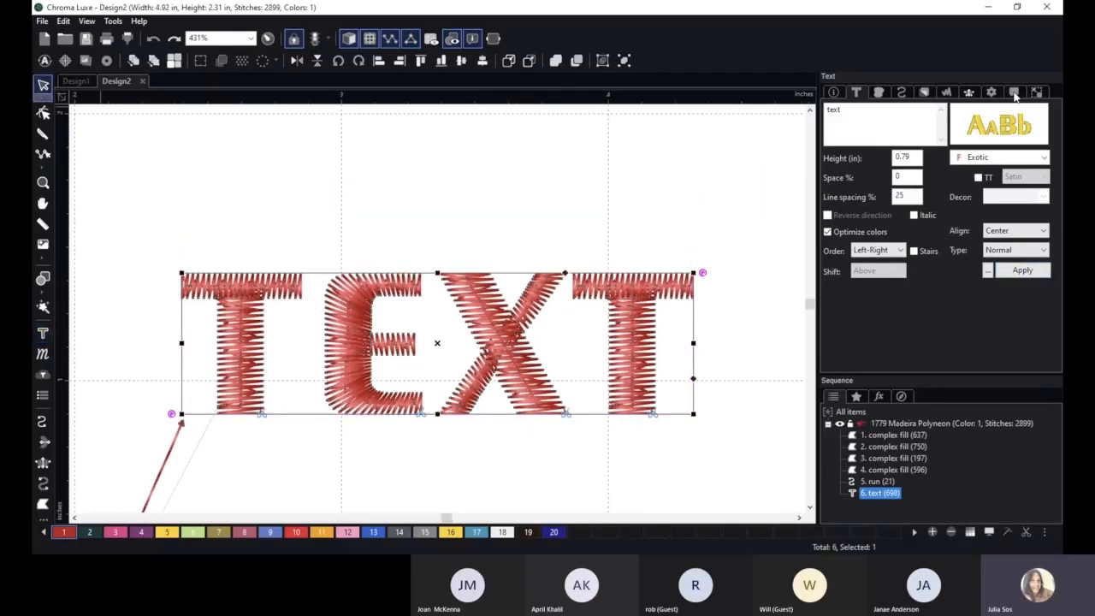
click(1014, 92)
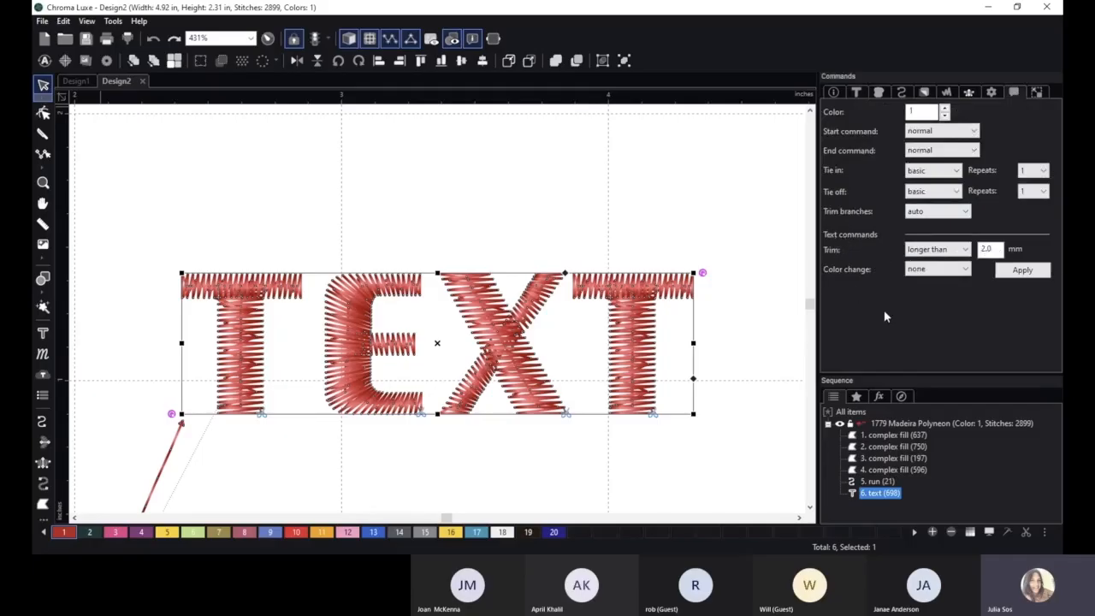
- Change the lettering's wording to "tie in j"
click(858, 94)
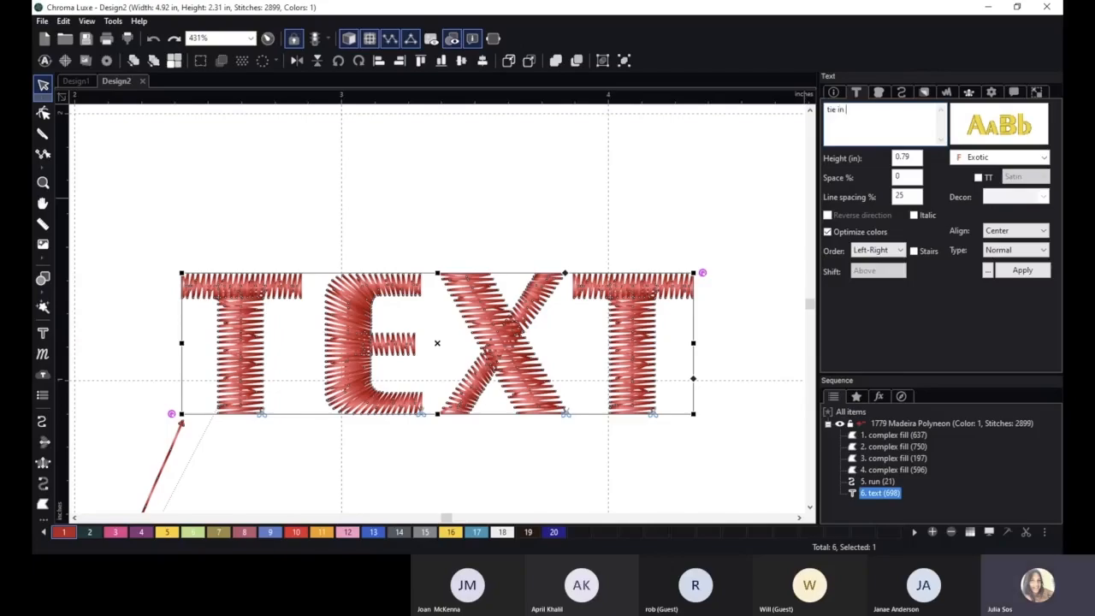
text(j)
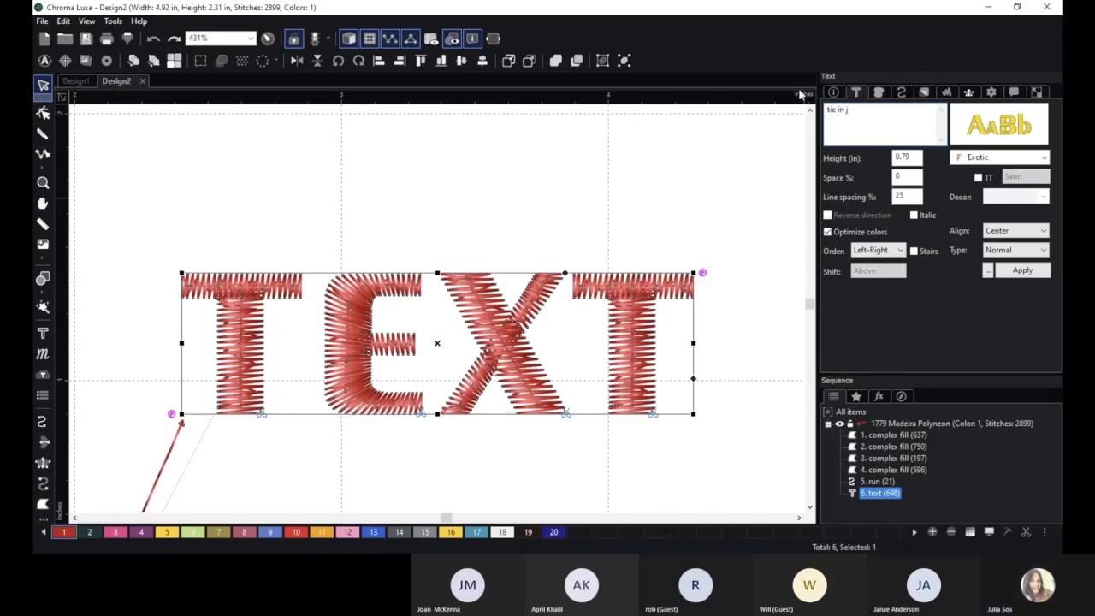
click(1023, 271)
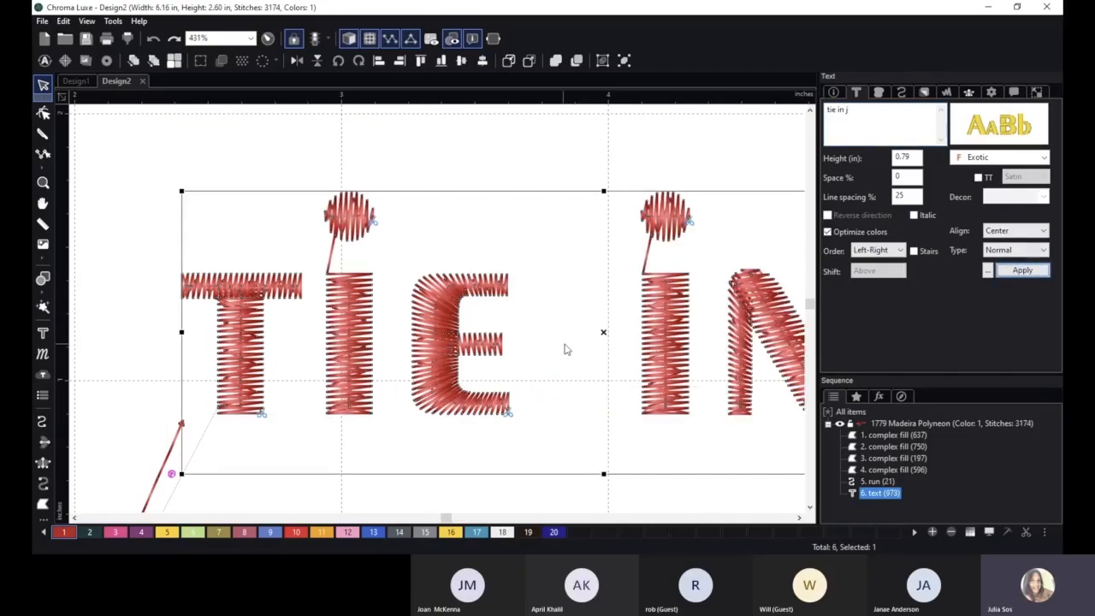
- Set trim branches to always for the "tie in j" lettering
scroll(567, 349, down, 6)
click(1014, 92)
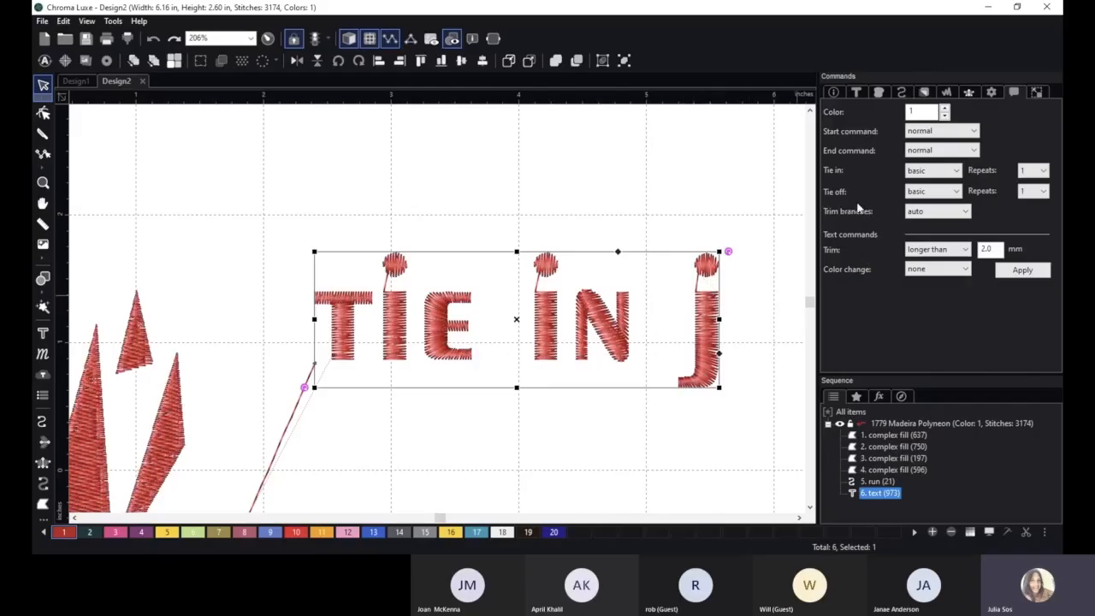
click(945, 214)
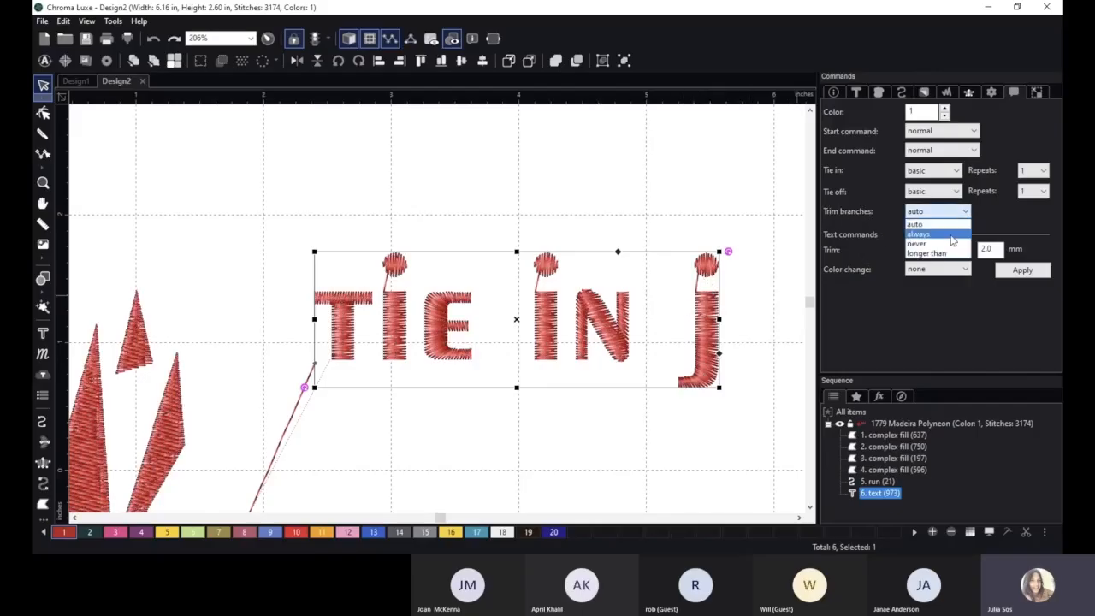
click(952, 234)
click(1023, 269)
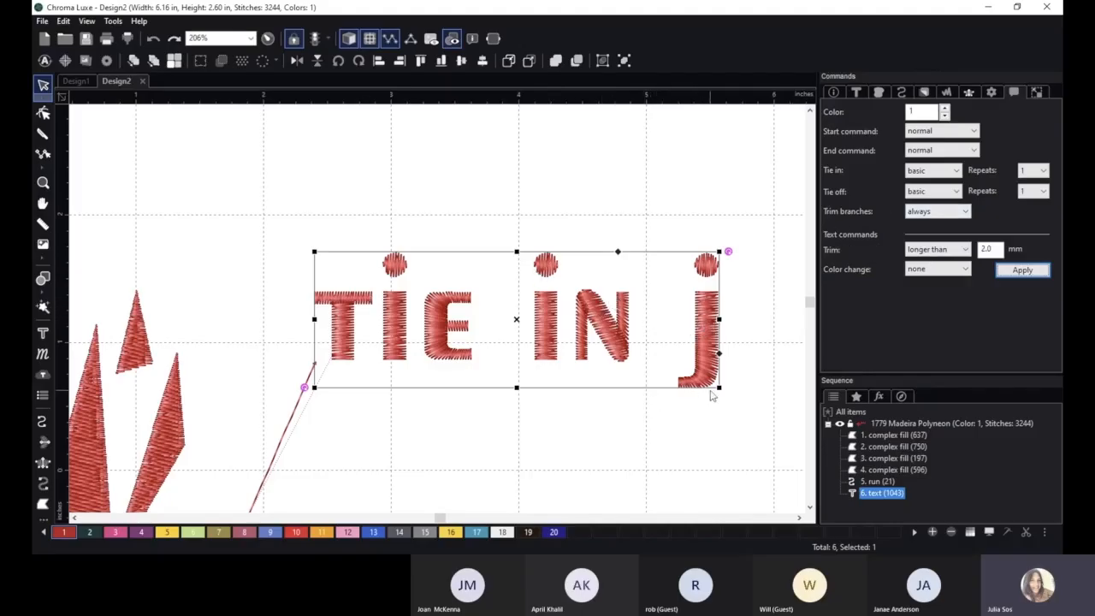
- Shrink the "tie in j" lettering to about a quarter of its size and set its text trim to none
drag(719, 388, 516, 296)
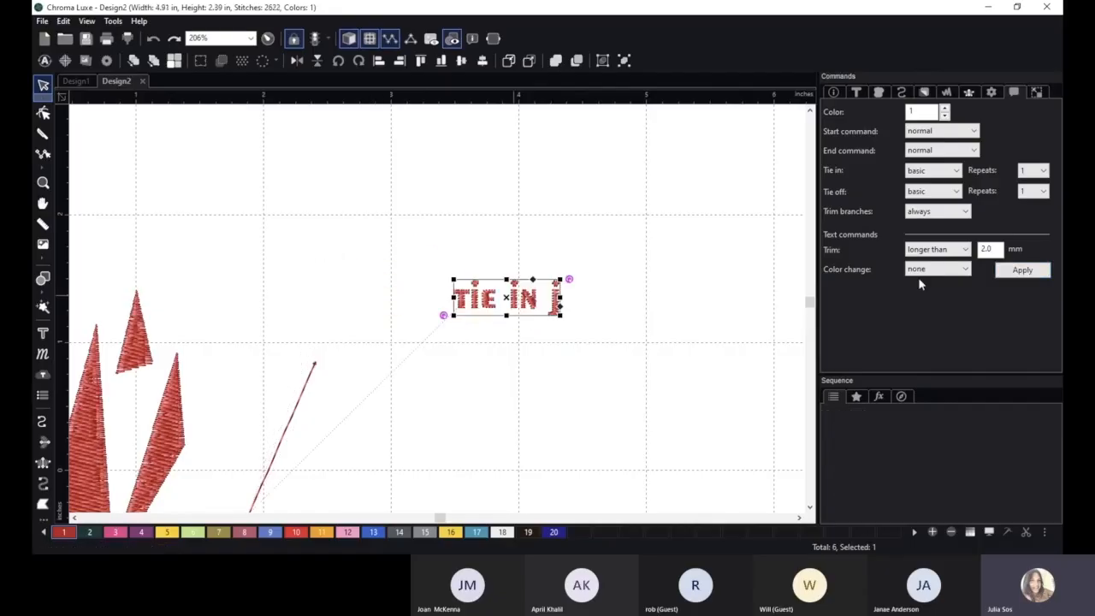
click(937, 249)
click(933, 260)
click(1023, 270)
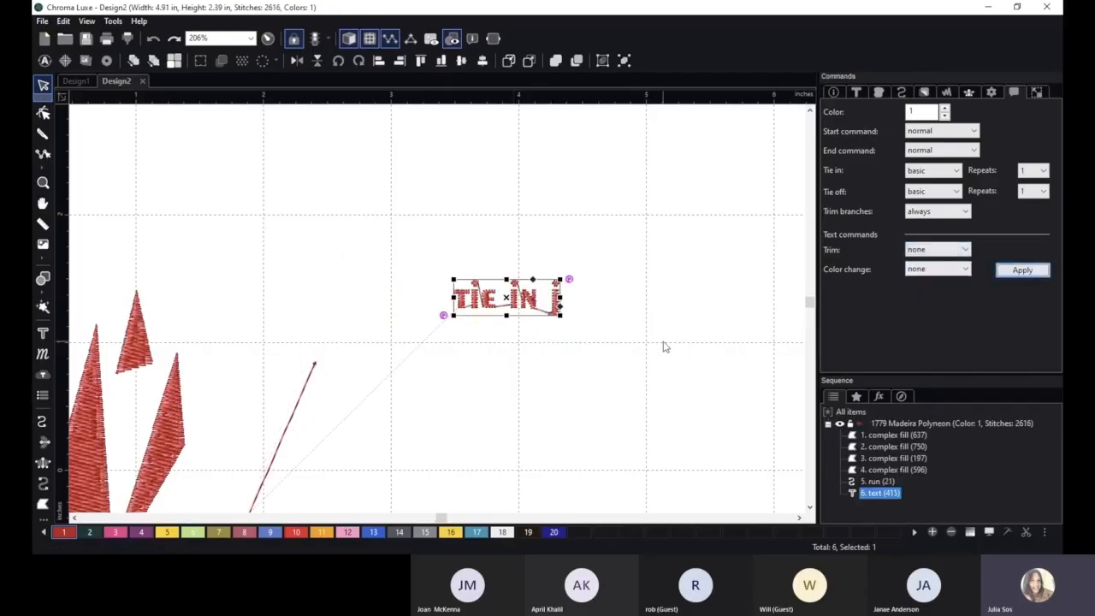
scroll(665, 341, up, 3)
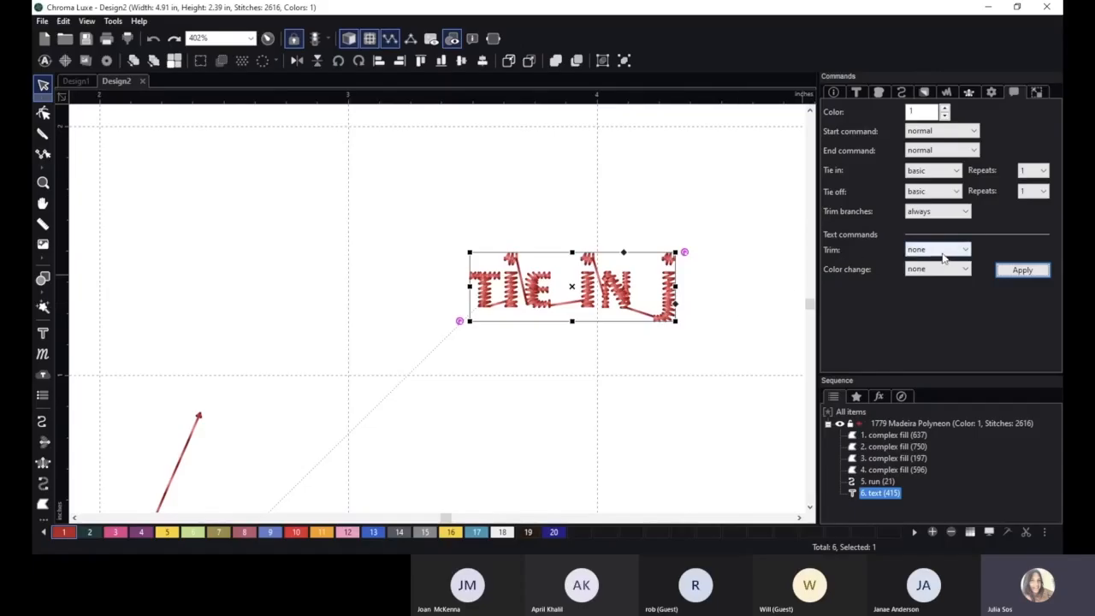
- Set the lettering's text trim to words
click(939, 249)
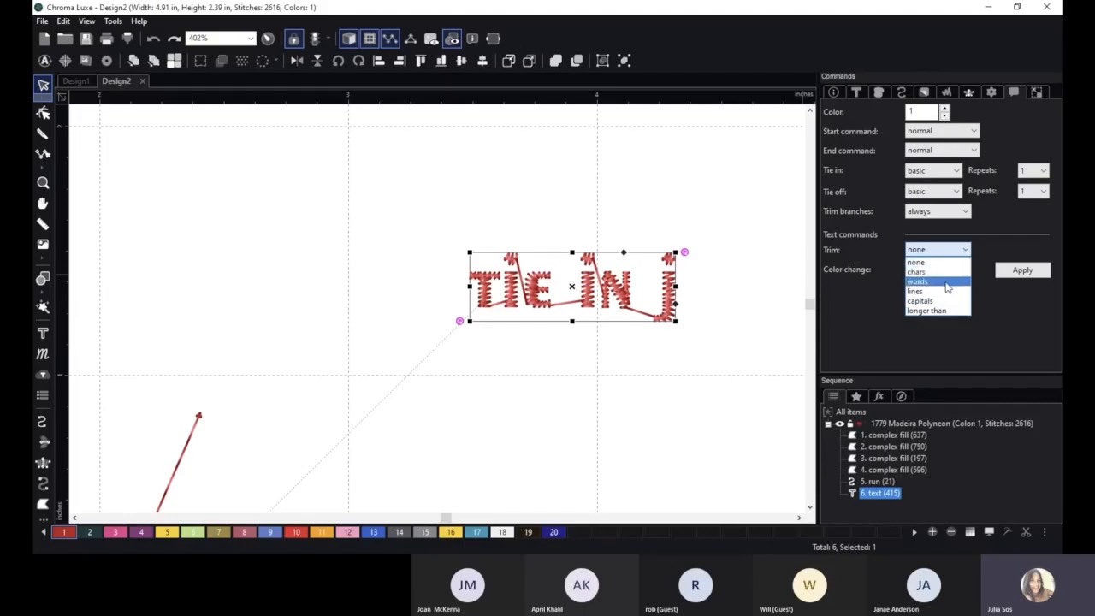
click(947, 287)
click(1022, 270)
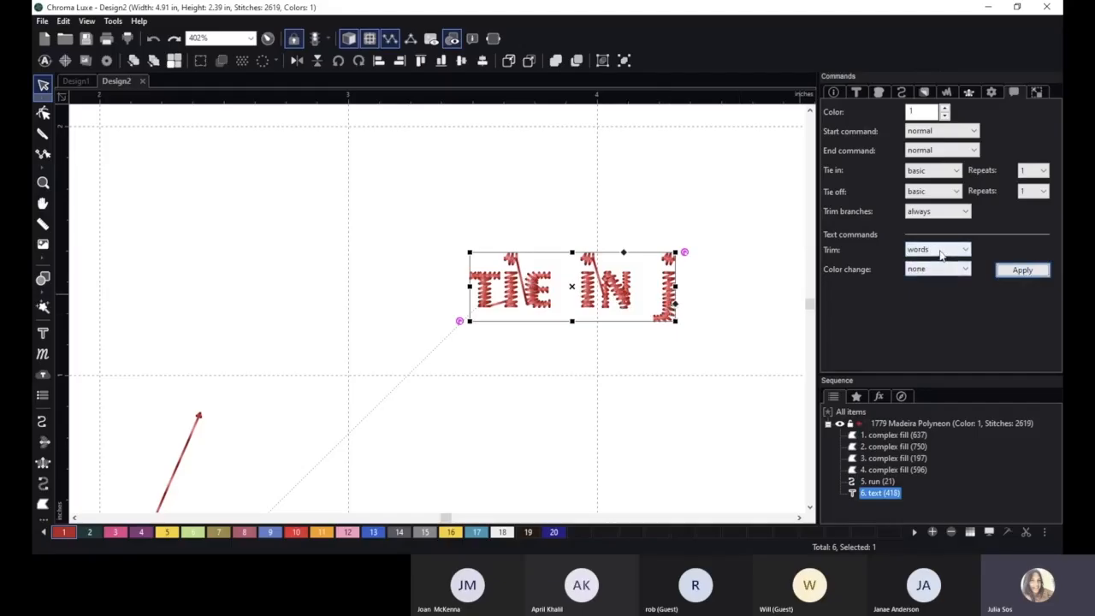
- Set the "tie in j" lettering's text trim to longer than 2.0 mm and enlarge the lettering by about a third
click(941, 254)
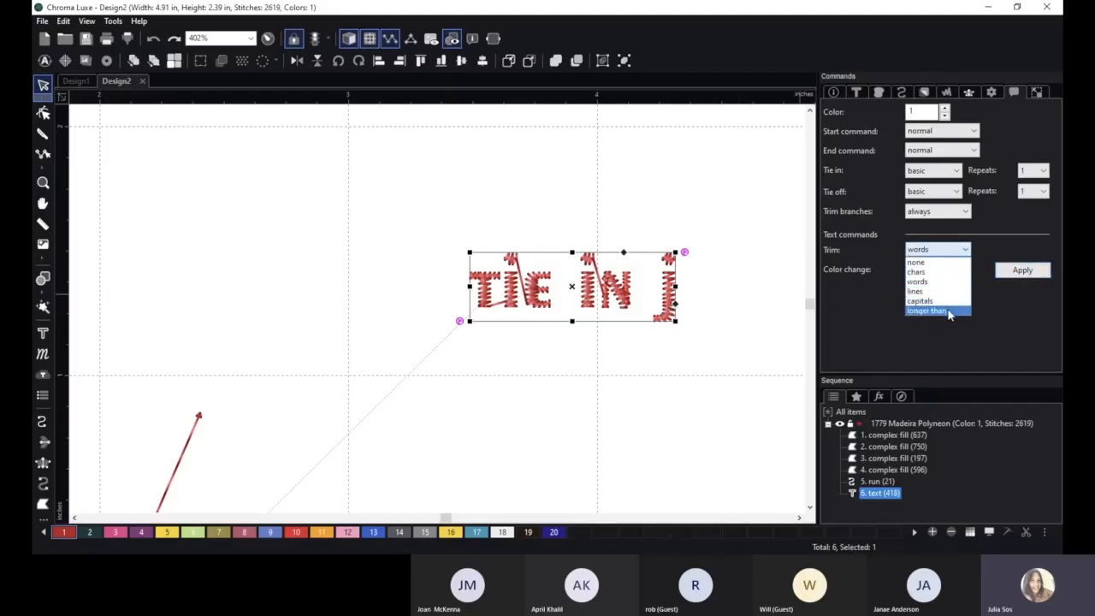
click(941, 311)
click(1029, 275)
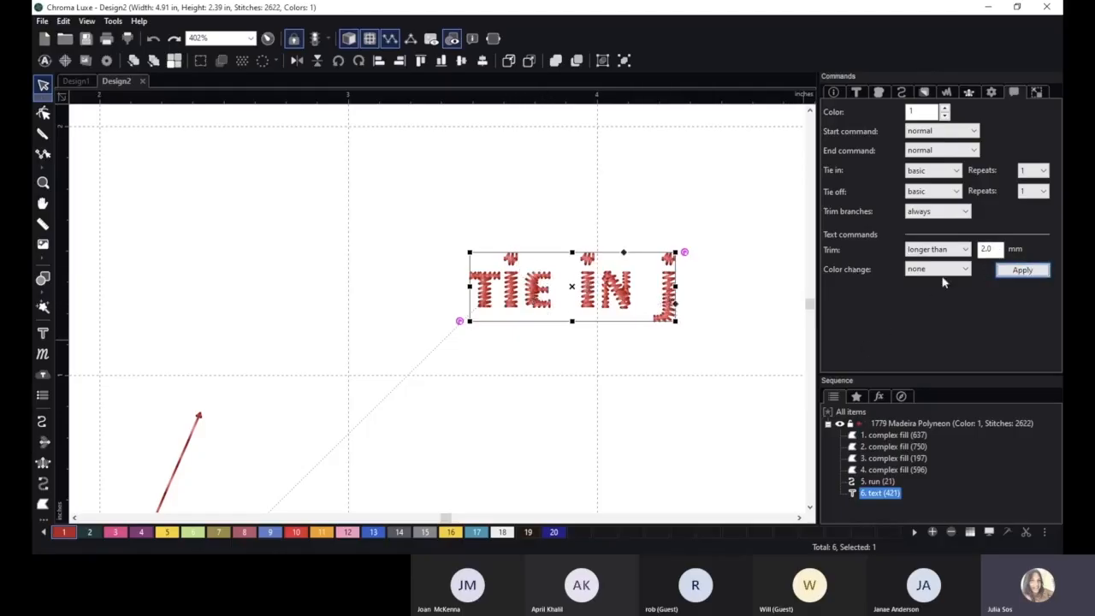
drag(676, 318, 741, 373)
drag(634, 297, 561, 297)
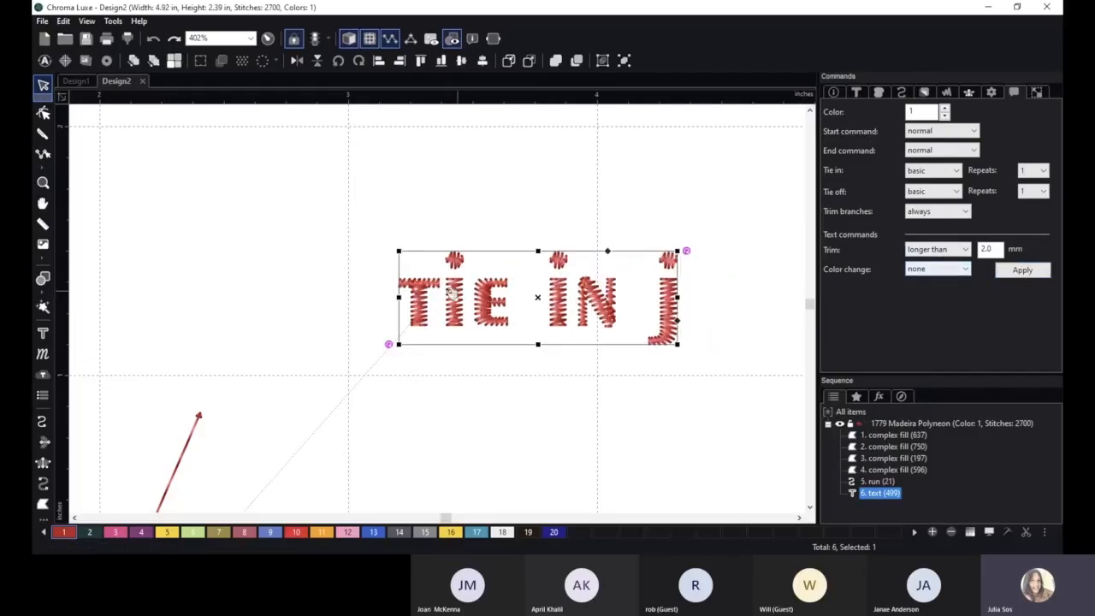
- Set the lettering's text color change to chars
click(950, 270)
click(950, 290)
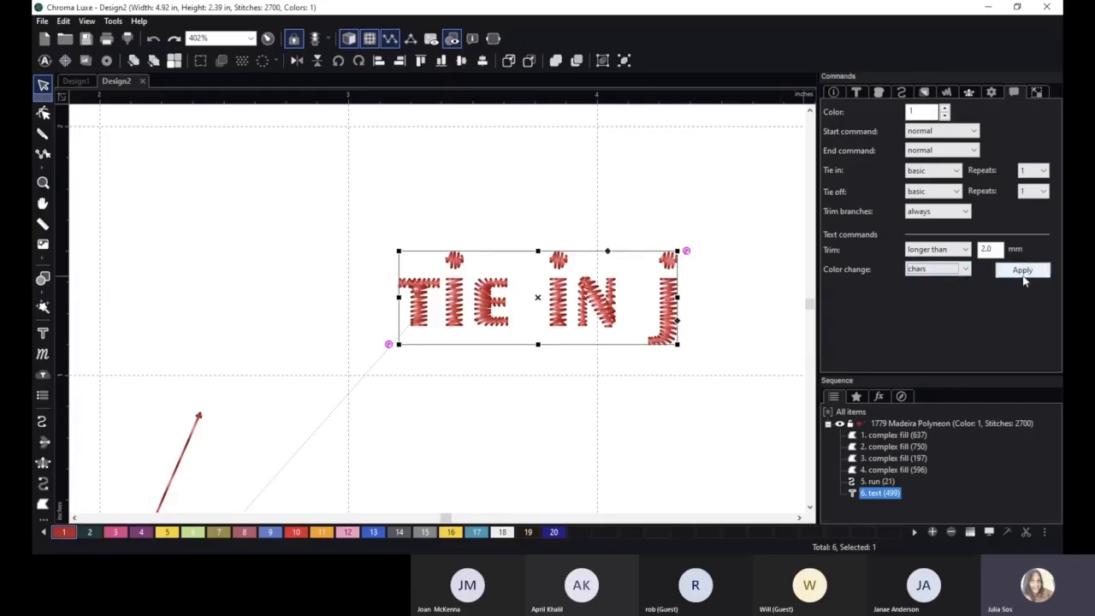
click(1022, 270)
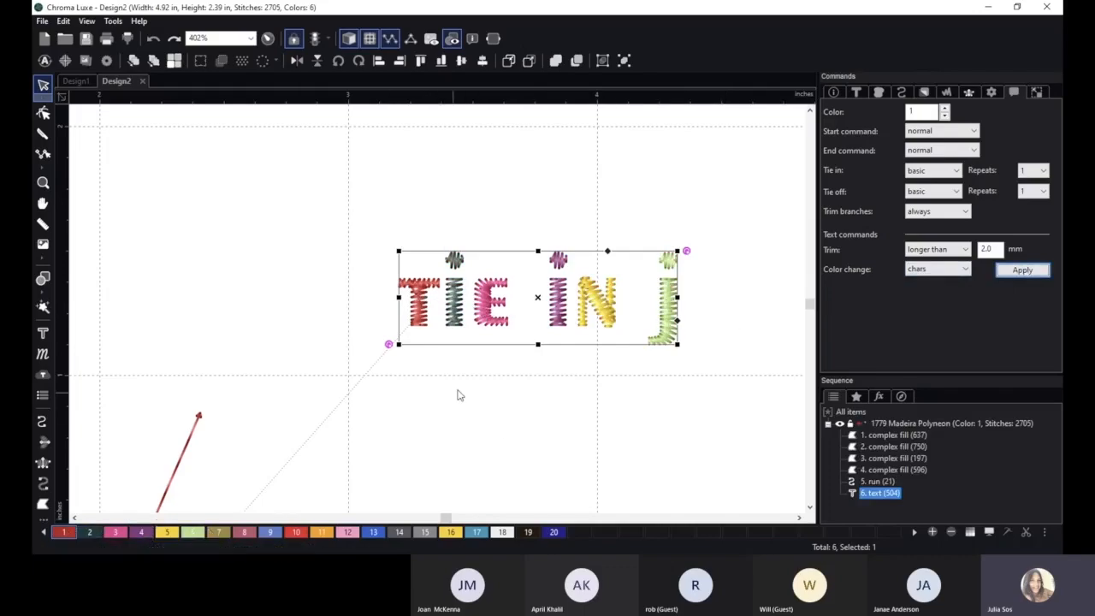
- Set the text color change of the "tie in j" lettering to words
click(608, 396)
click(558, 307)
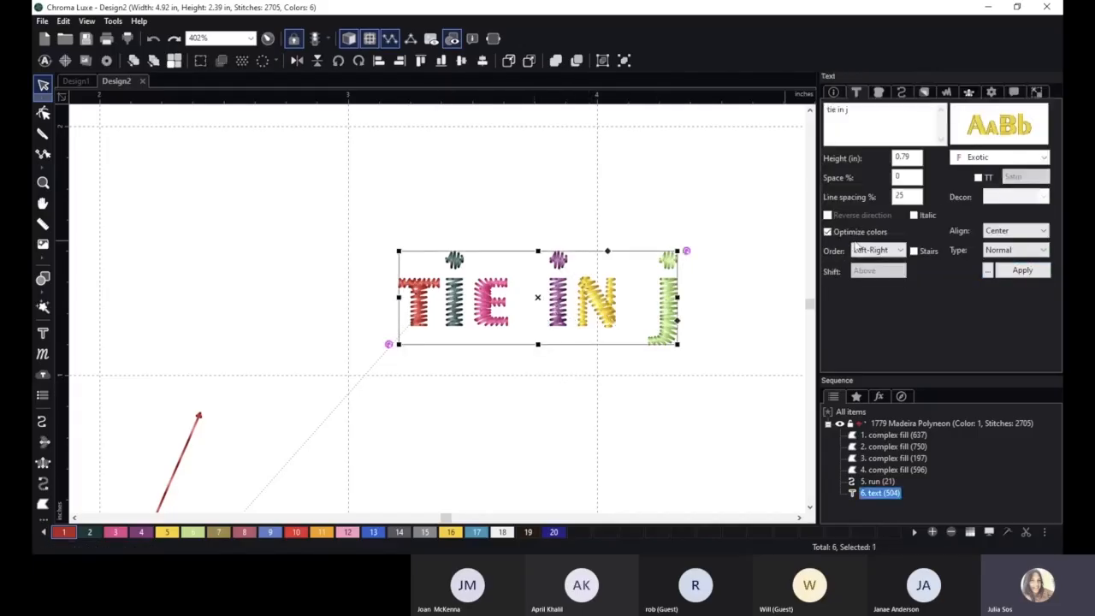
click(1015, 92)
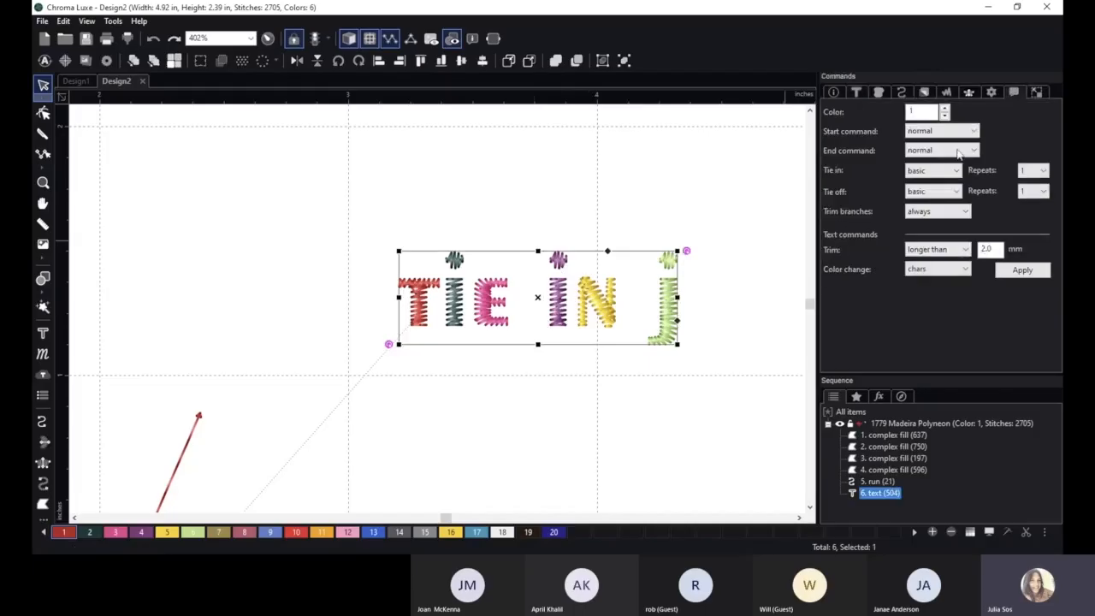
click(960, 270)
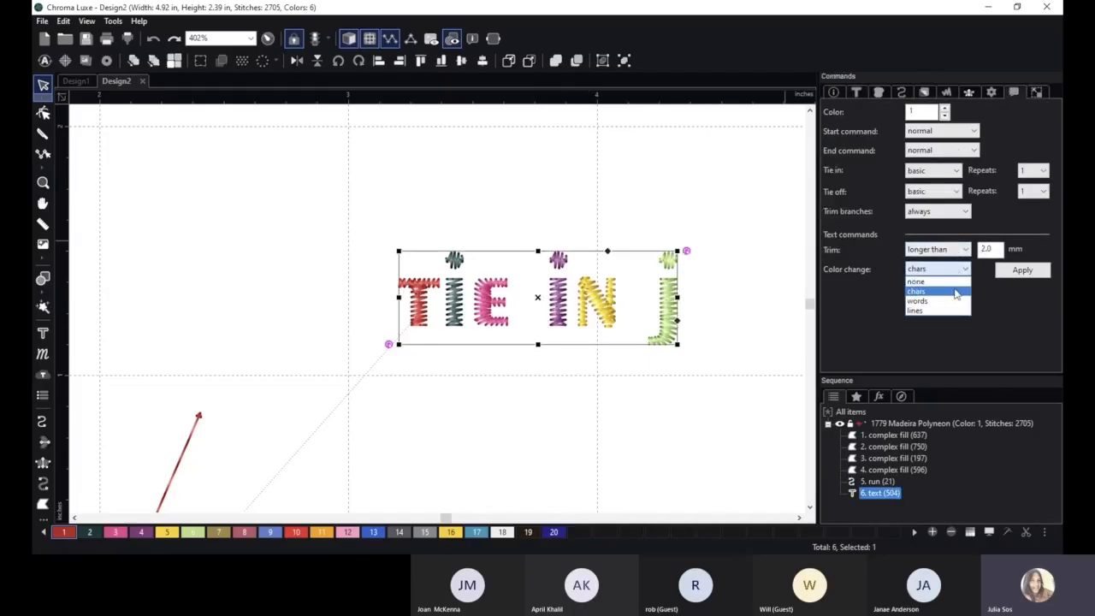
click(946, 298)
click(1024, 271)
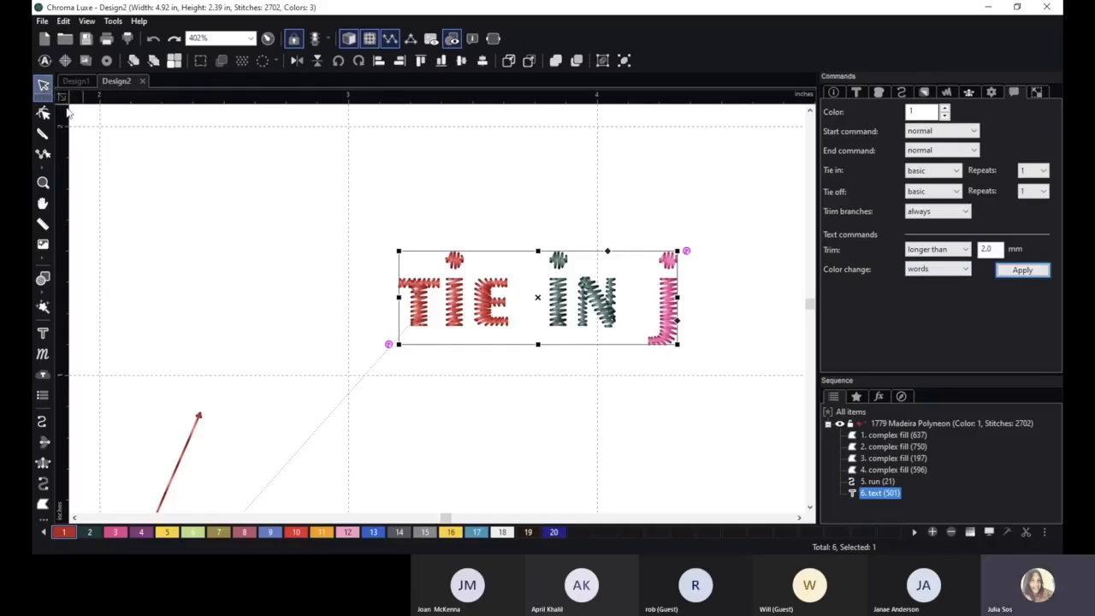
- Delete all objects from the design
scroll(198, 214, down, 3)
drag(151, 214, 659, 483)
key(Delete)
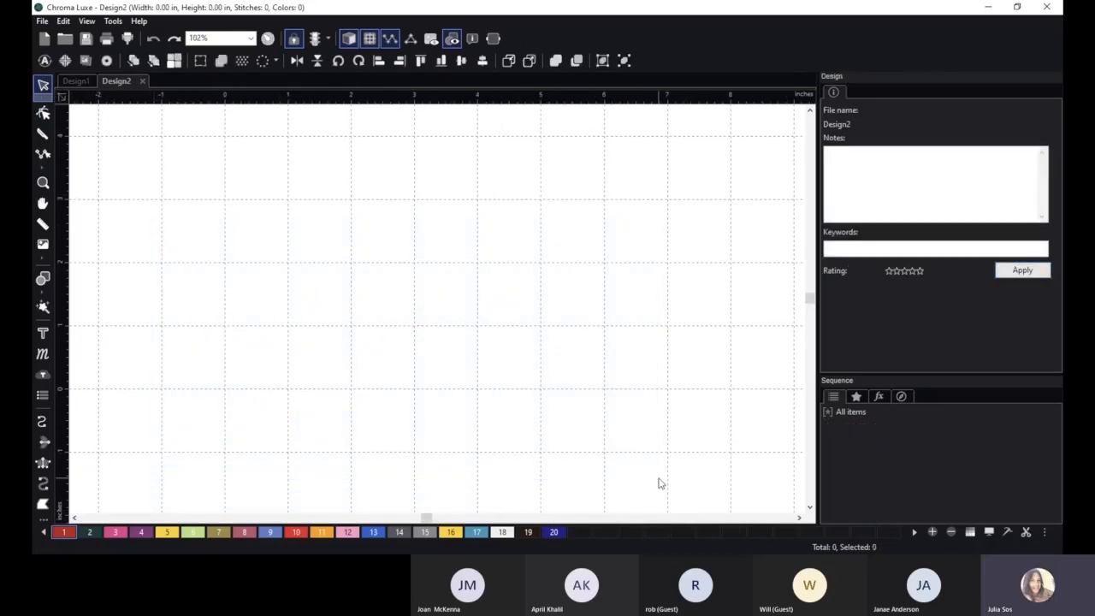
- Draw a complex fill square about 1 in wide and high, with its corners on the grid
click(43, 504)
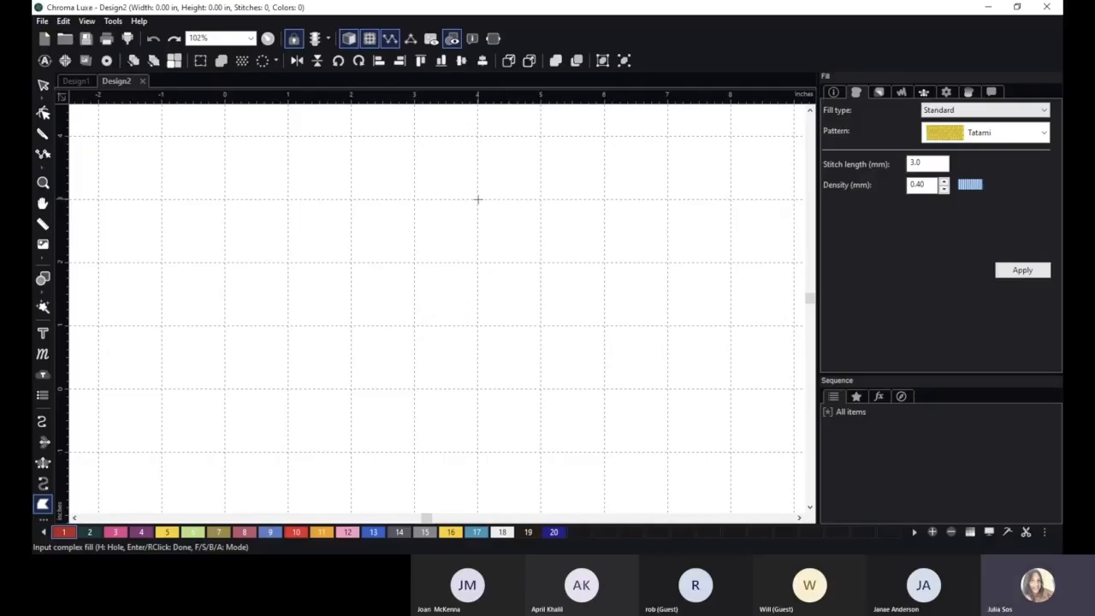
click(477, 200)
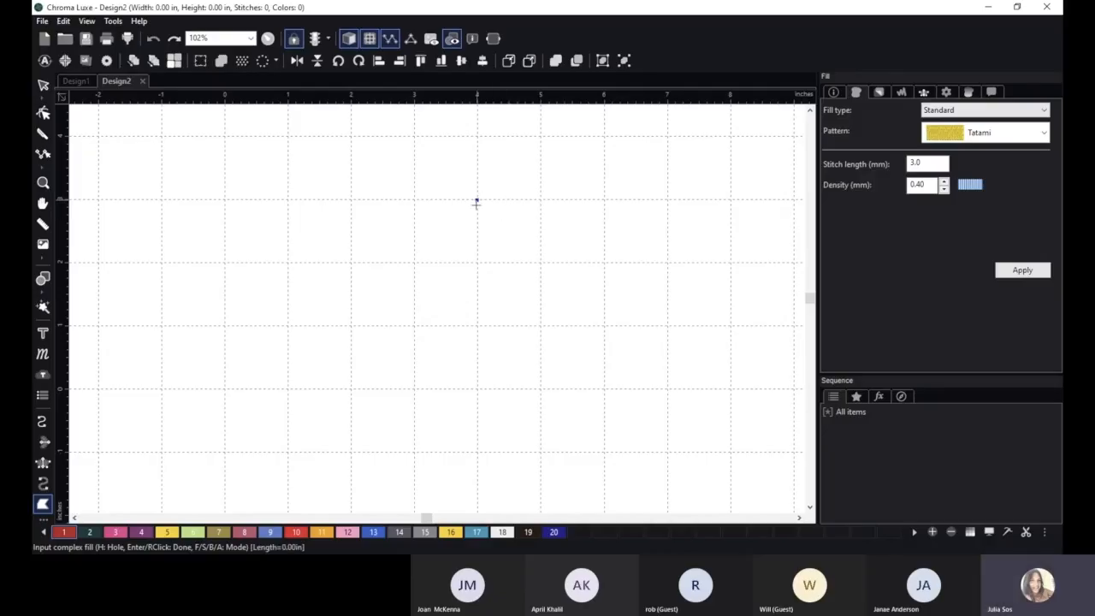
click(477, 262)
click(541, 263)
click(540, 200)
right_click(552, 204)
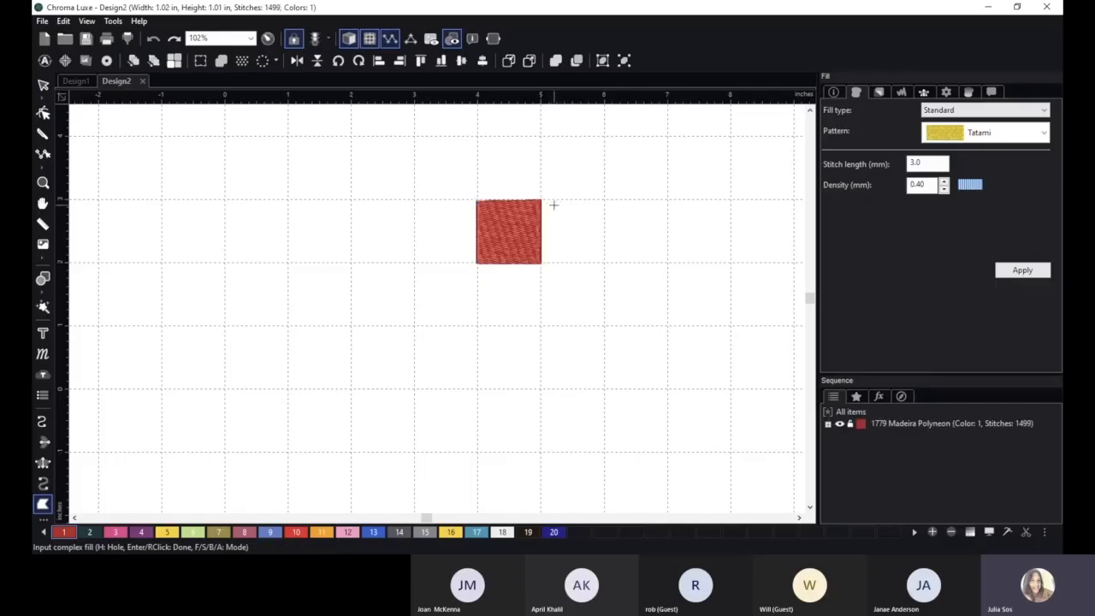
- Scale the fill square to a width of 3.12 in with its aspect ratio maintained
scroll(733, 195, up, 1)
key(space)
drag(733, 198, 737, 316)
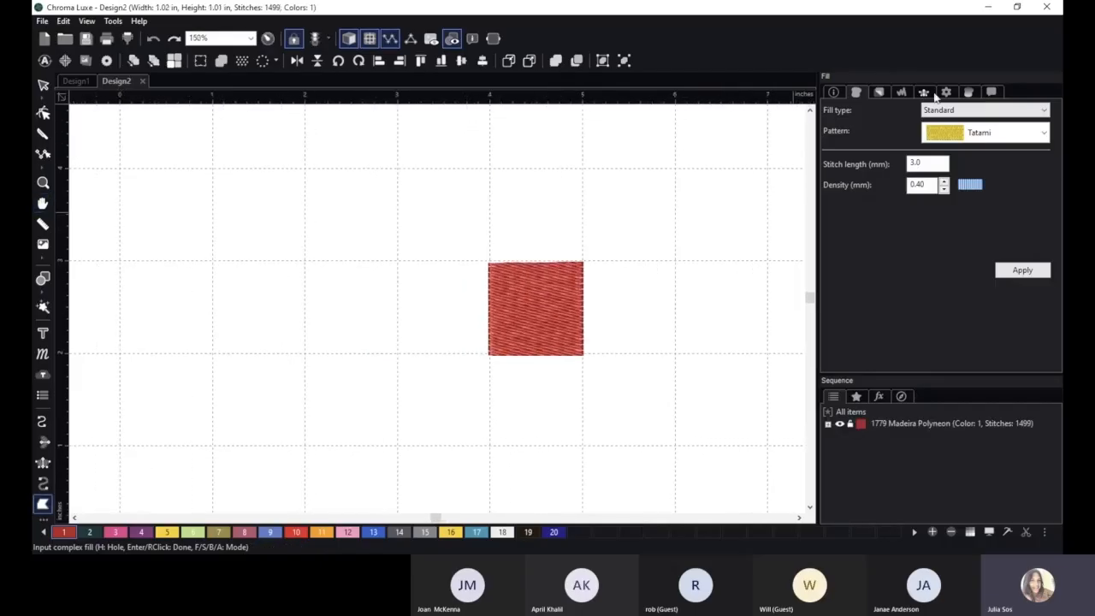
click(991, 93)
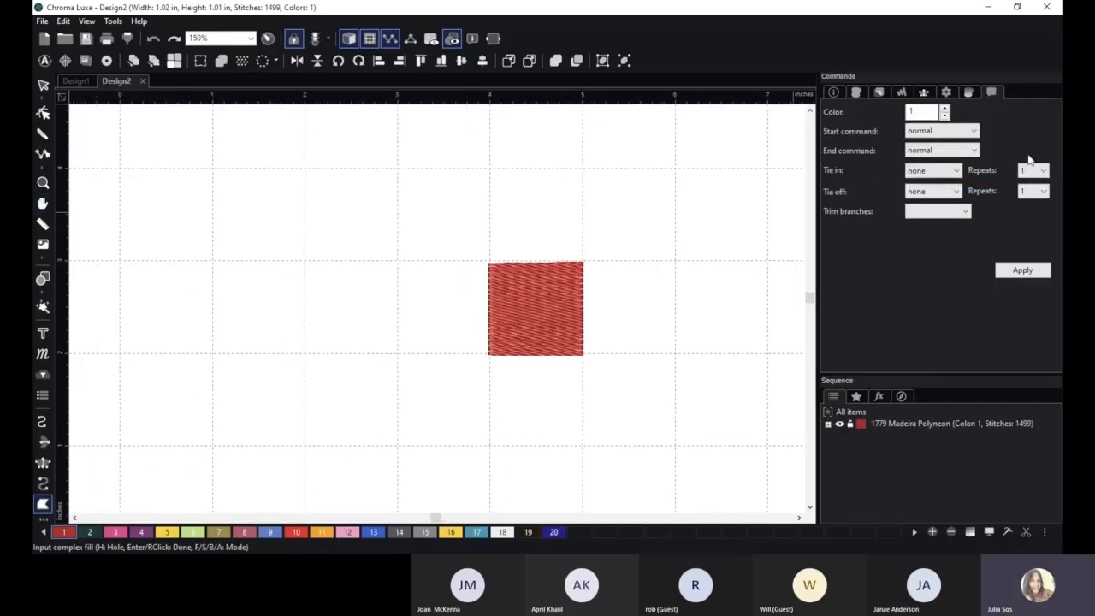
click(42, 86)
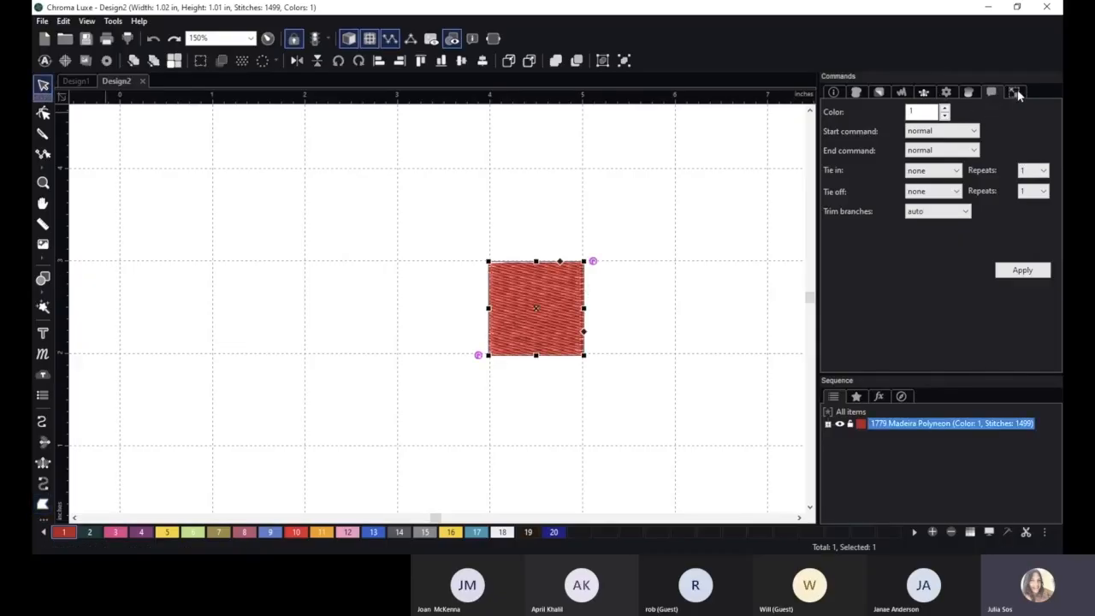
click(1014, 92)
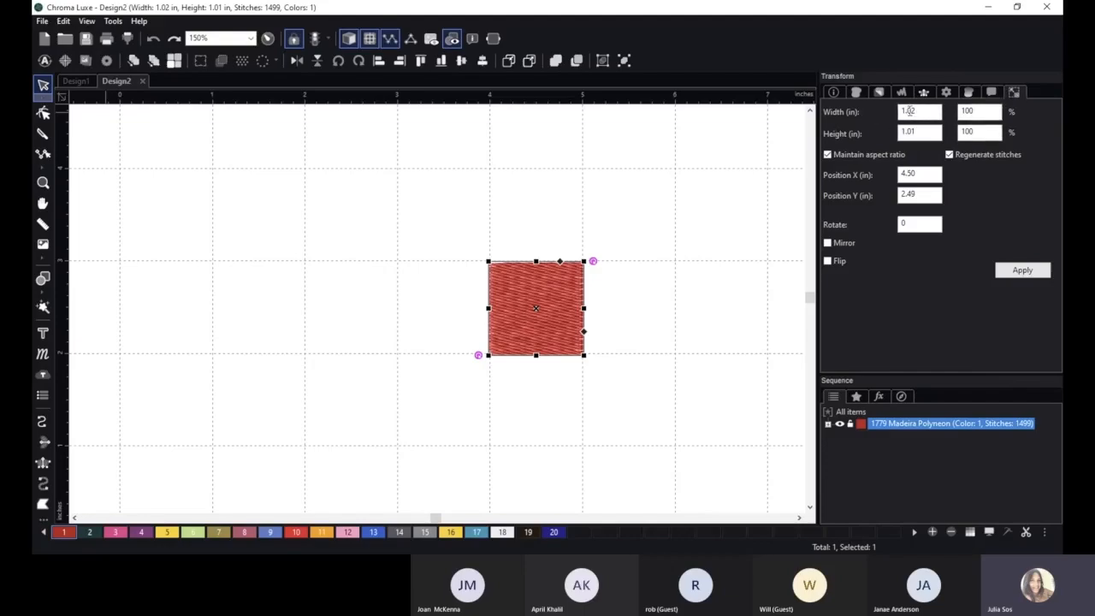
drag(923, 112, 886, 115)
text(3.12)
click(1026, 271)
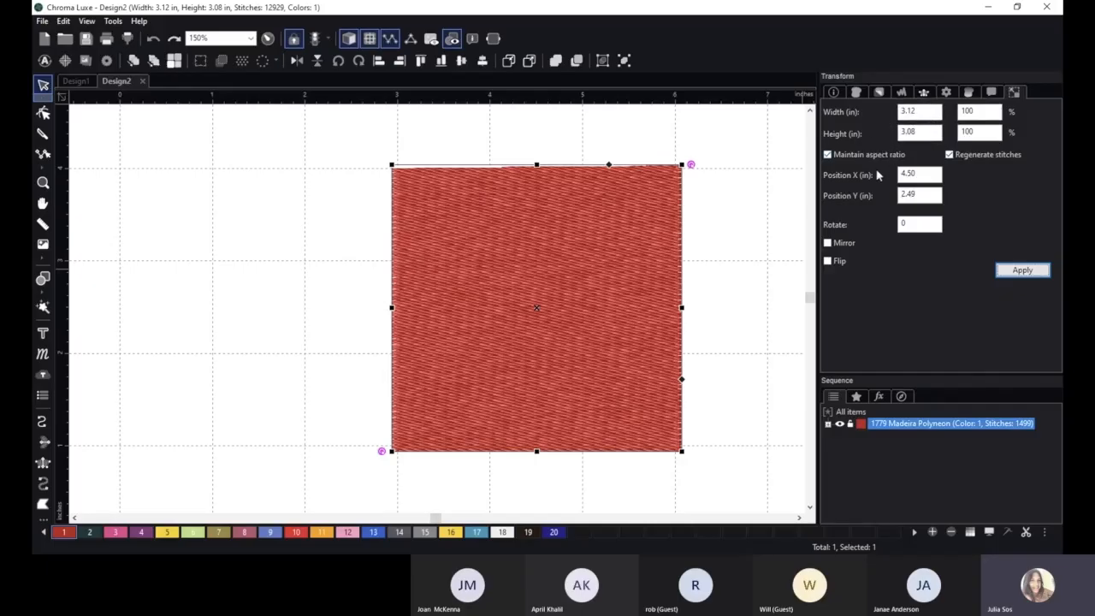
- Draw a steil line shaped like a triangle with a partly open base beside the fill square
scroll(629, 325, down, 8)
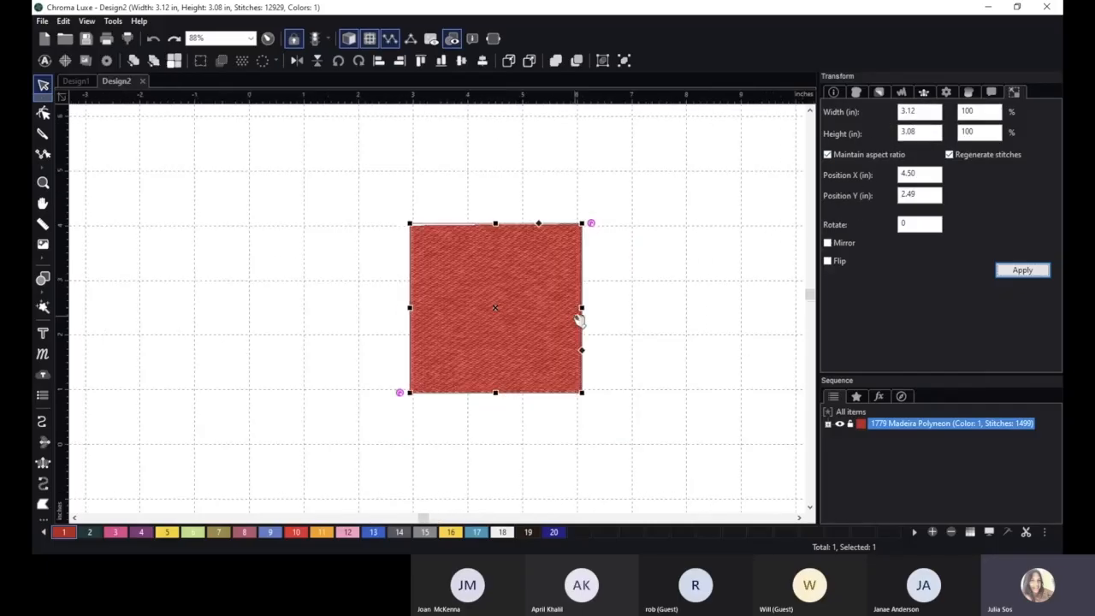
click(42, 483)
click(229, 353)
click(299, 209)
click(340, 362)
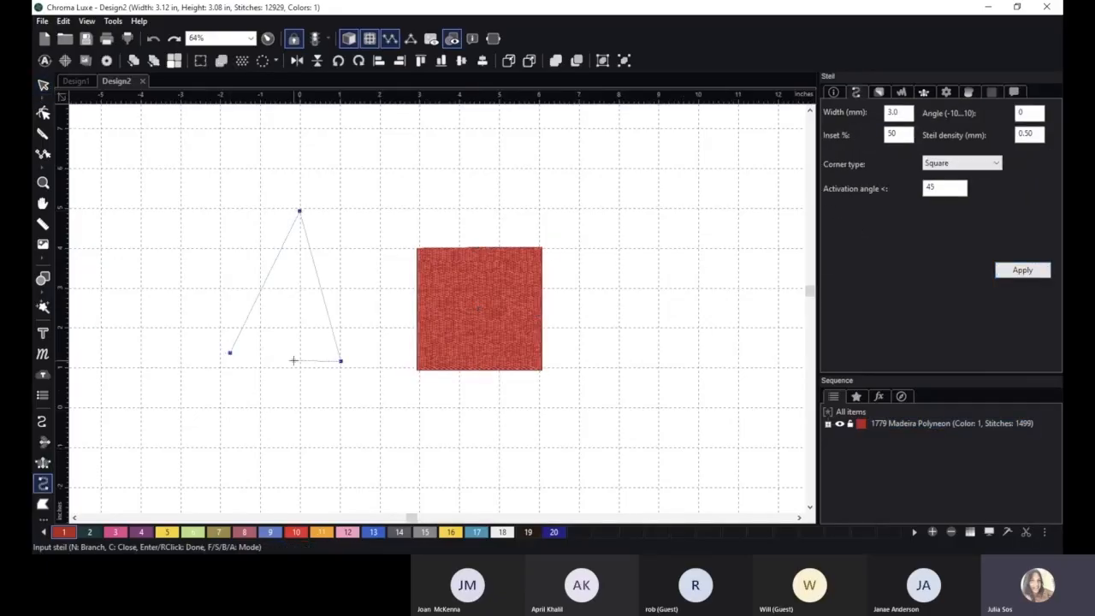
click(293, 360)
key(Return)
- Draw a straight diagonal steil line about 6.3 in long rising above the fill square
click(364, 237)
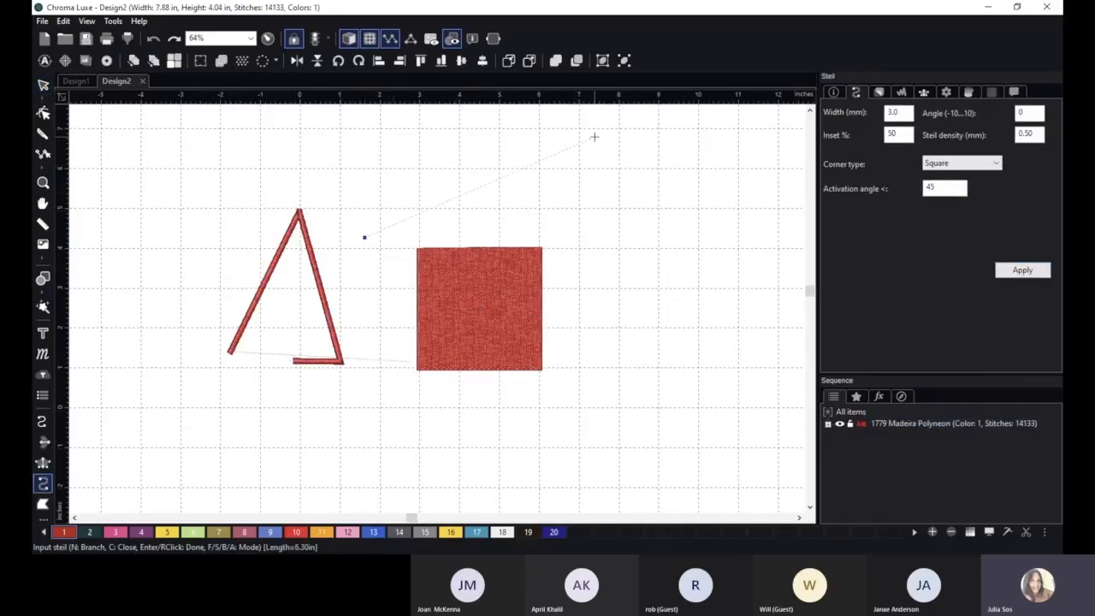
click(595, 135)
key(Return)
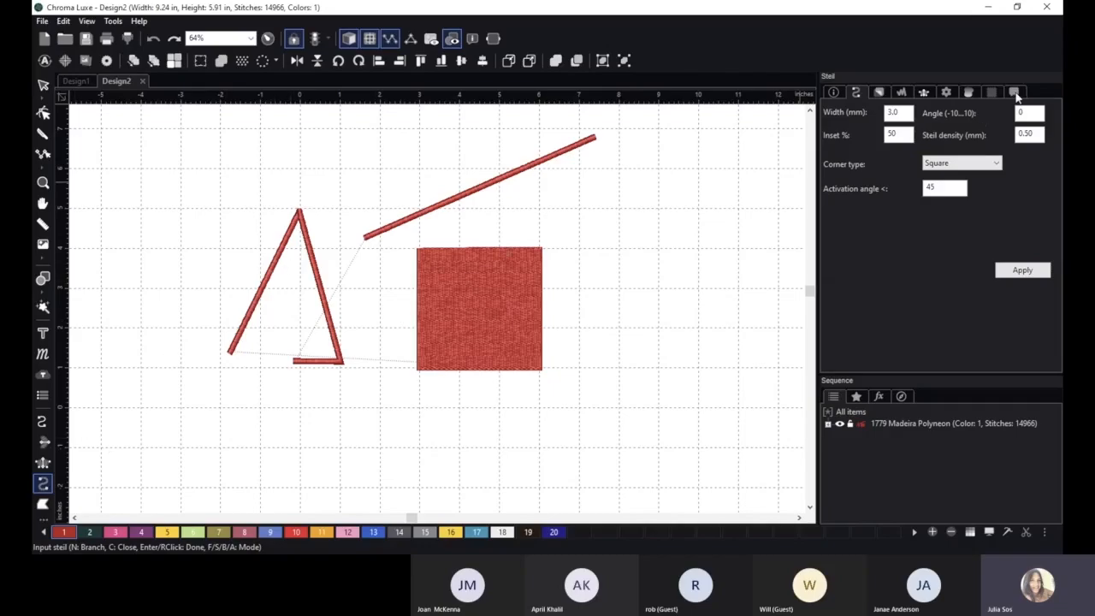
- Move the fill square to X position 8.00 in and turn on the design's combined start and end point
click(1015, 92)
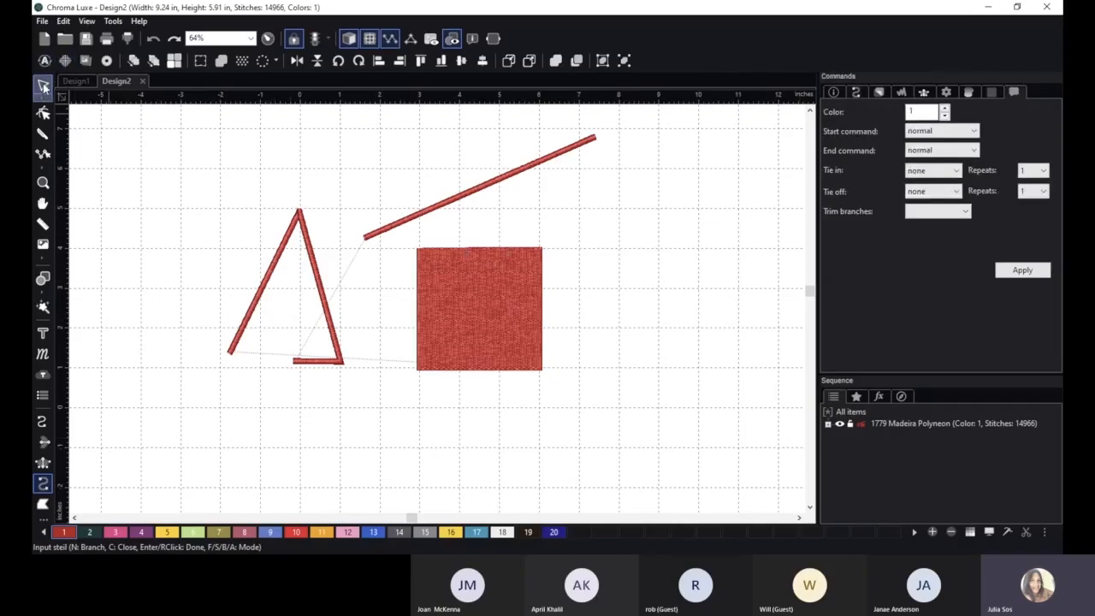
click(43, 85)
click(497, 348)
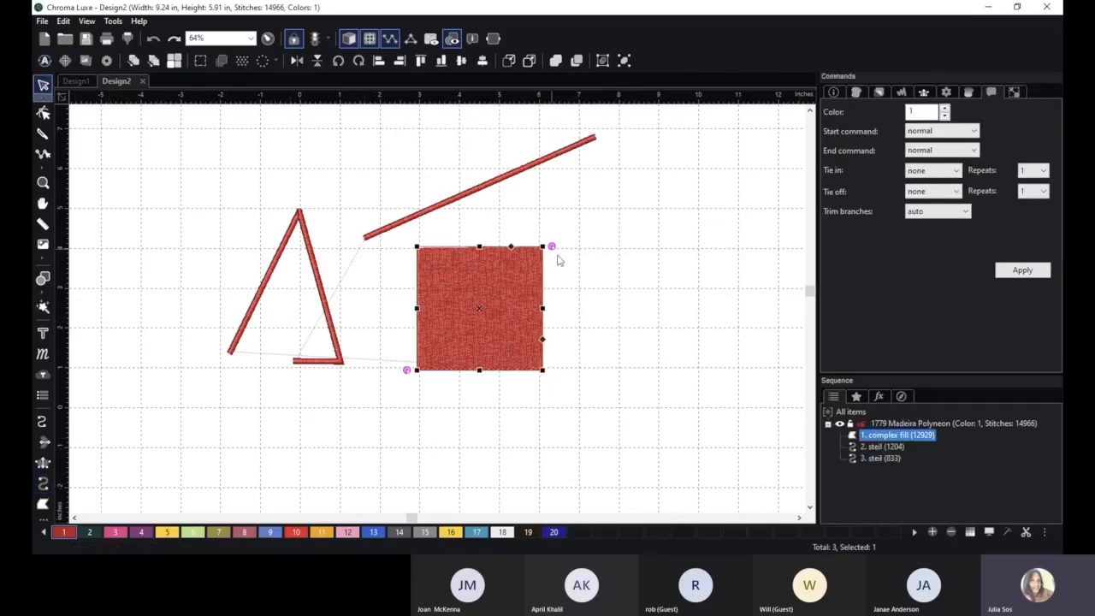
click(1015, 92)
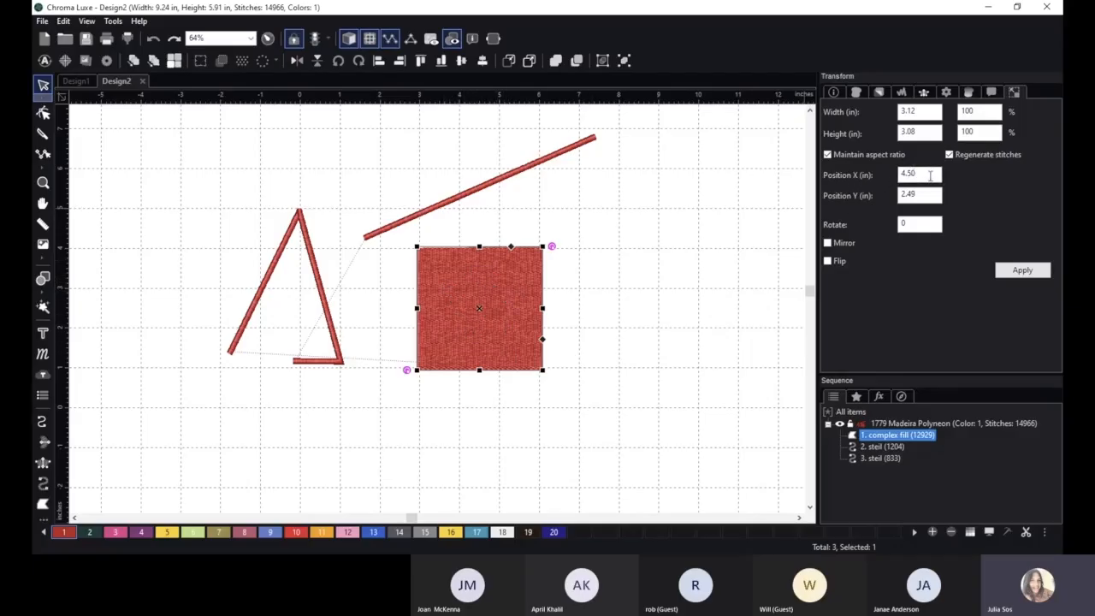
drag(925, 177, 881, 177)
text(8.00)
click(1033, 271)
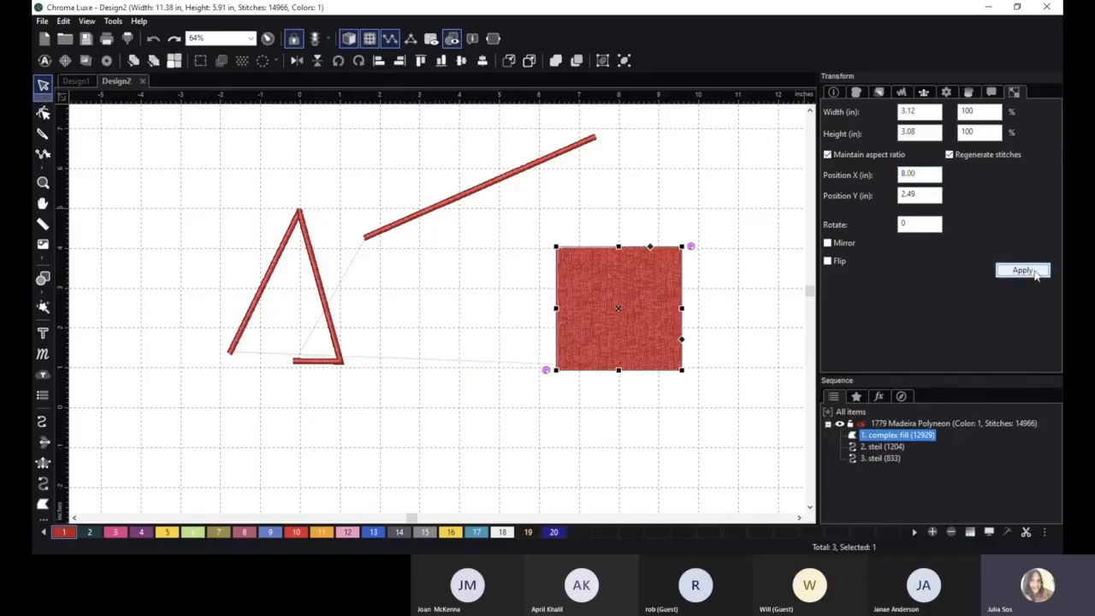
click(320, 45)
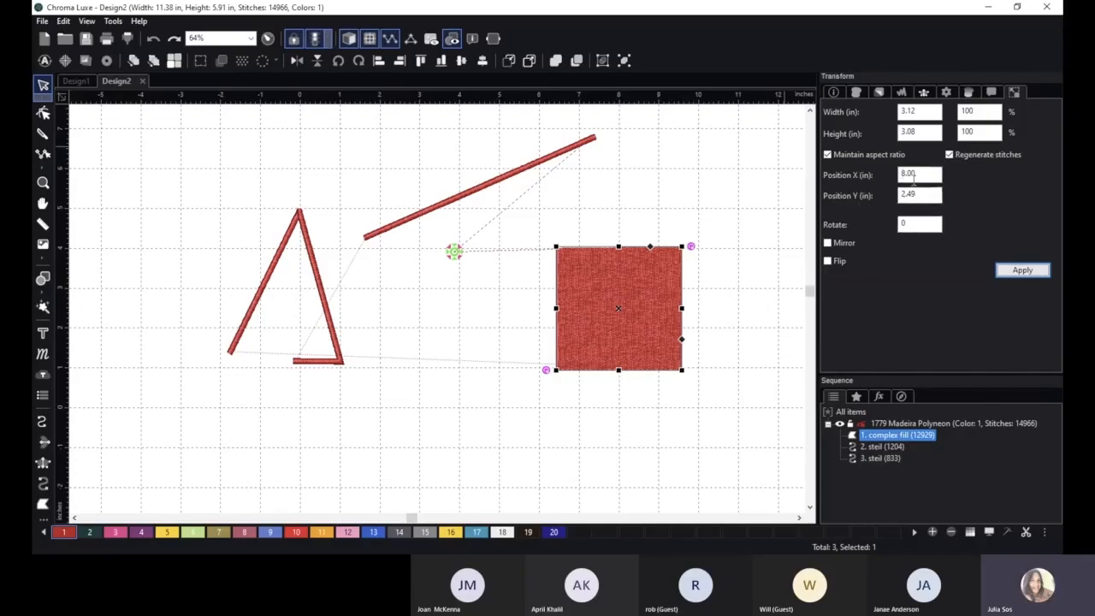
- Rotate the fill square into a diamond and mirror it
scroll(568, 334, down, 3)
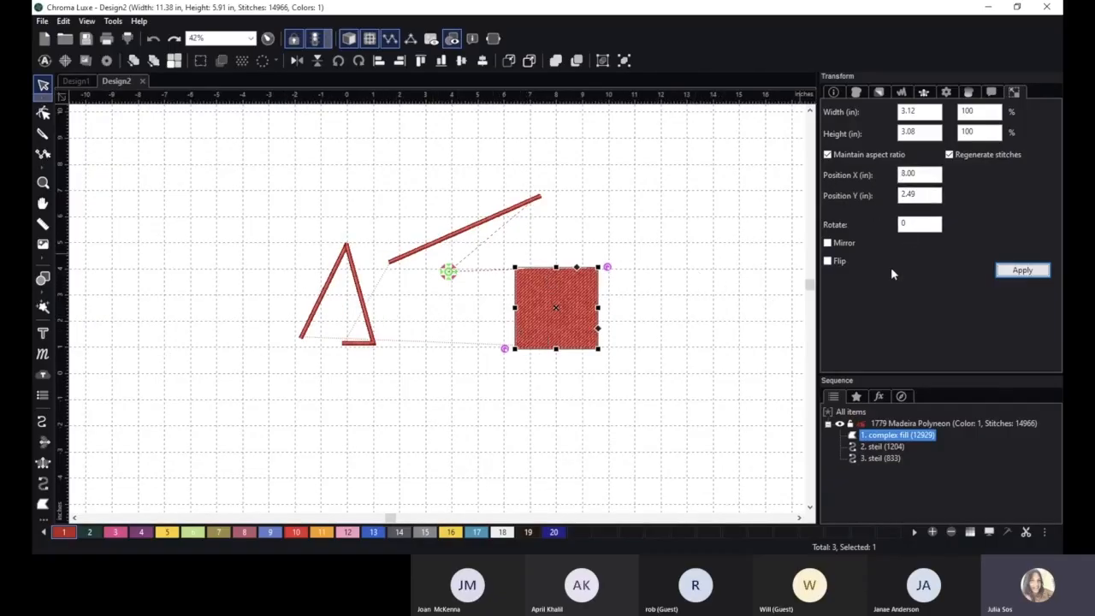
double_click(901, 223)
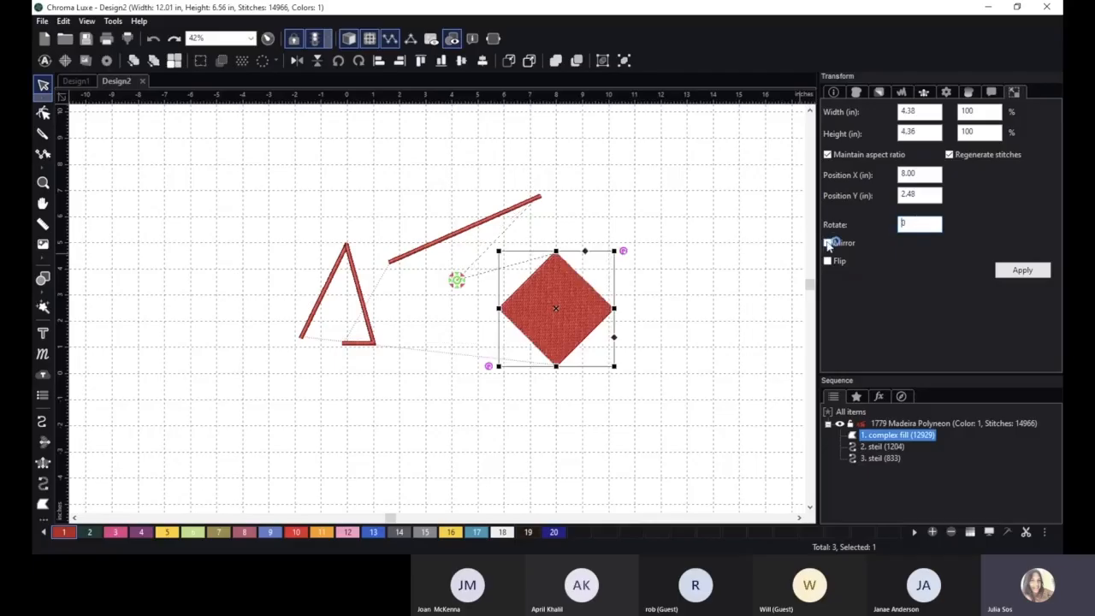
click(1023, 271)
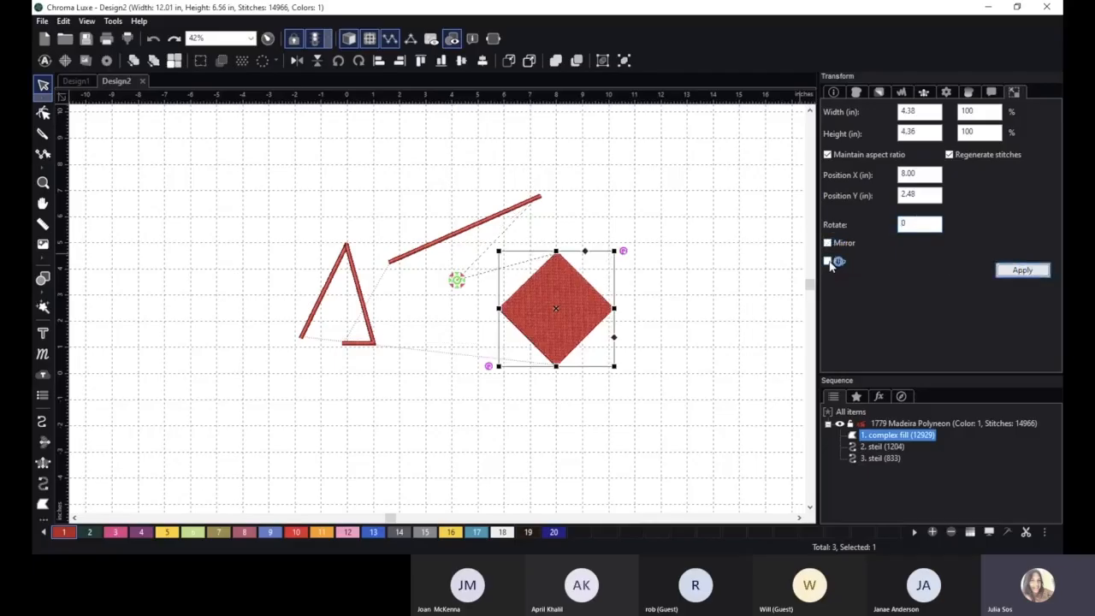
- Draw a zigzag steil line about 2.7 in wide and 6 in high on the far side of the diamond from the triangle
click(43, 484)
click(650, 227)
click(701, 204)
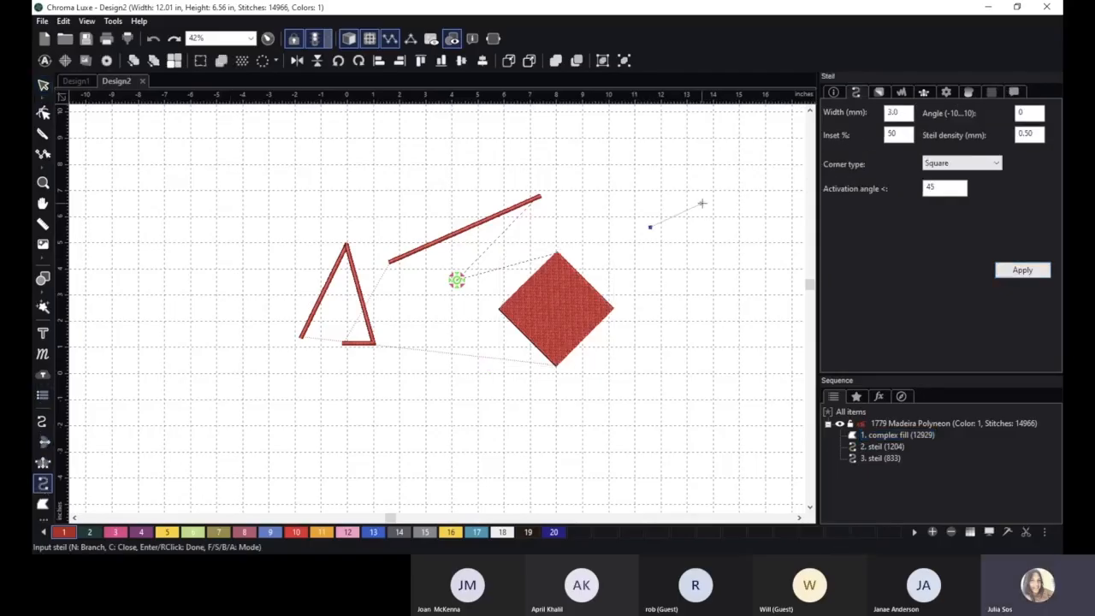
click(676, 249)
click(670, 294)
click(719, 302)
click(685, 321)
click(682, 359)
right_click(718, 363)
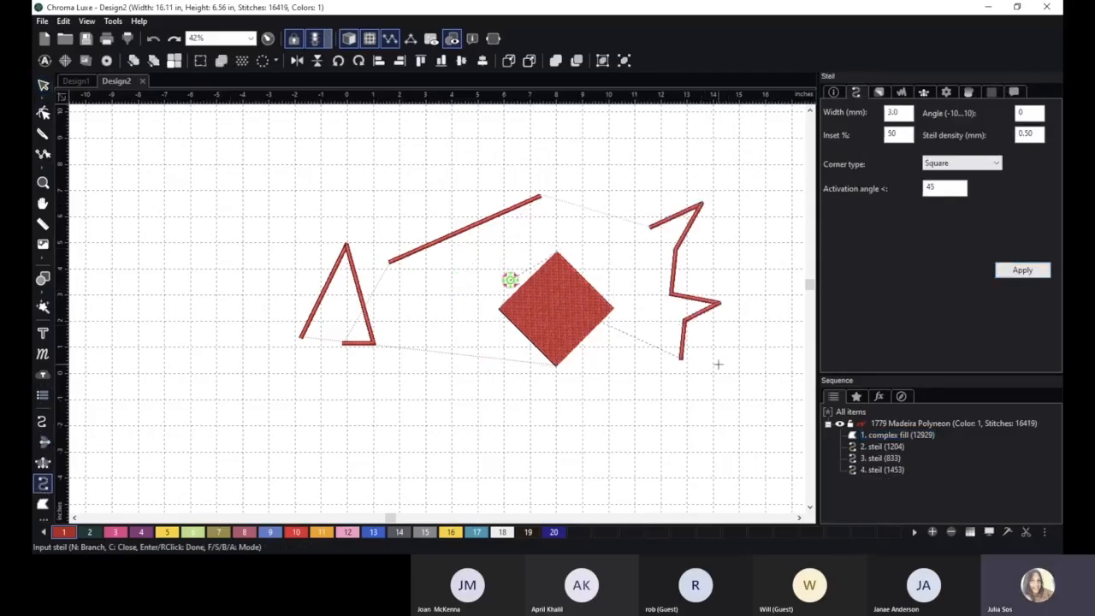
- Mirror the zigzag steil line, flip it, and mirror it once more
click(45, 83)
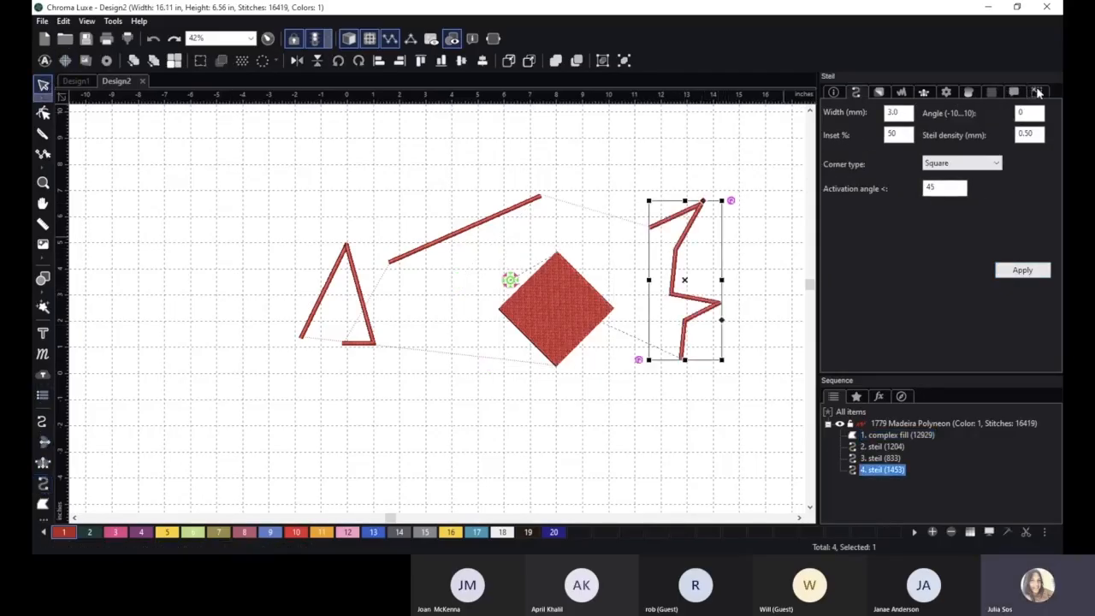
click(847, 244)
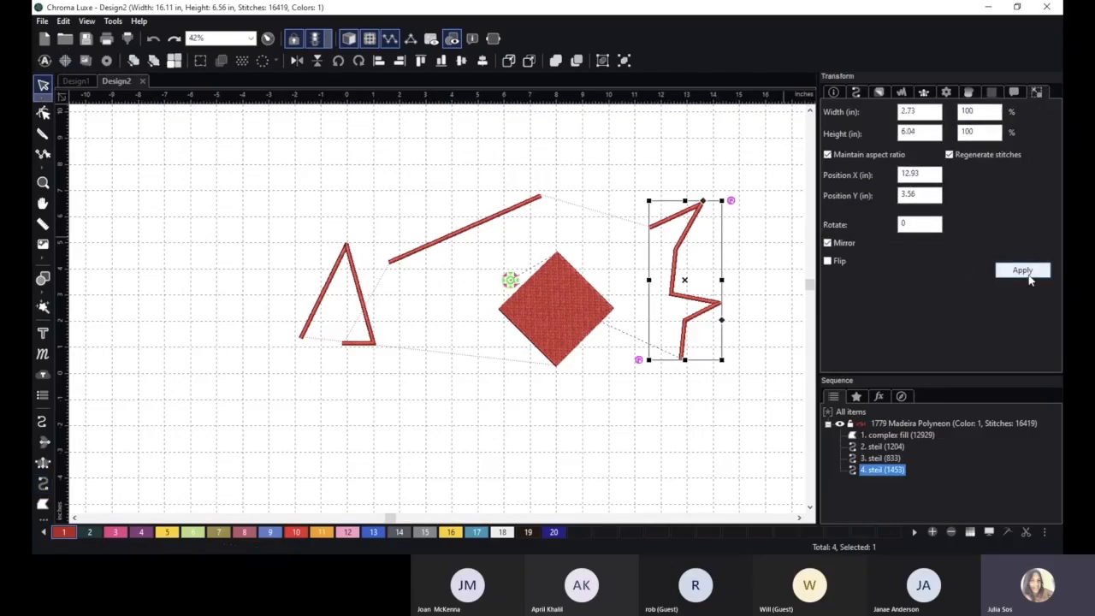
click(1020, 269)
click(829, 262)
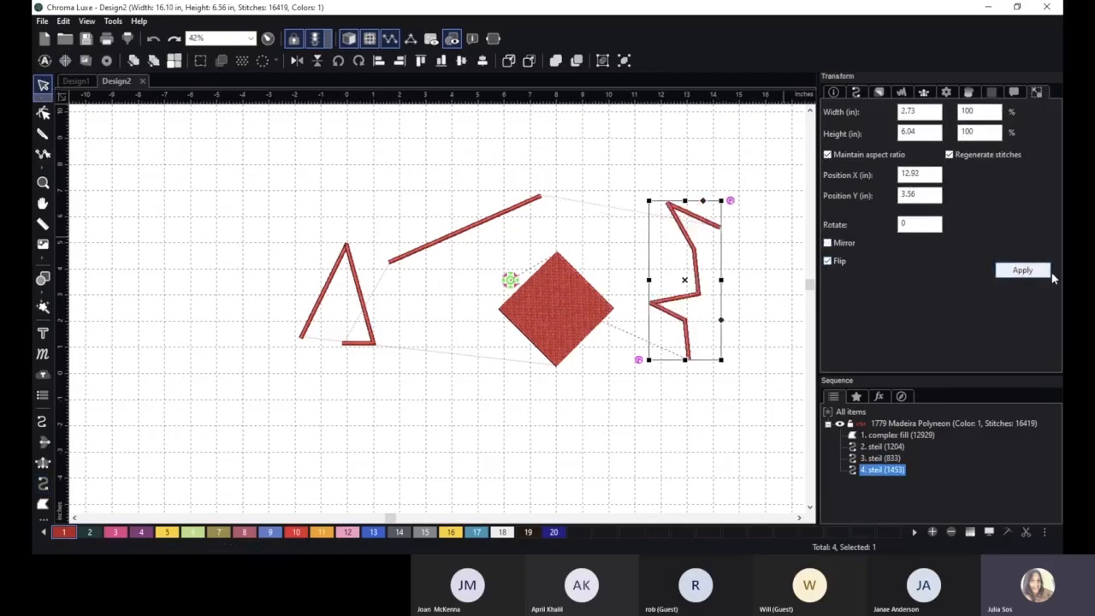
click(1027, 272)
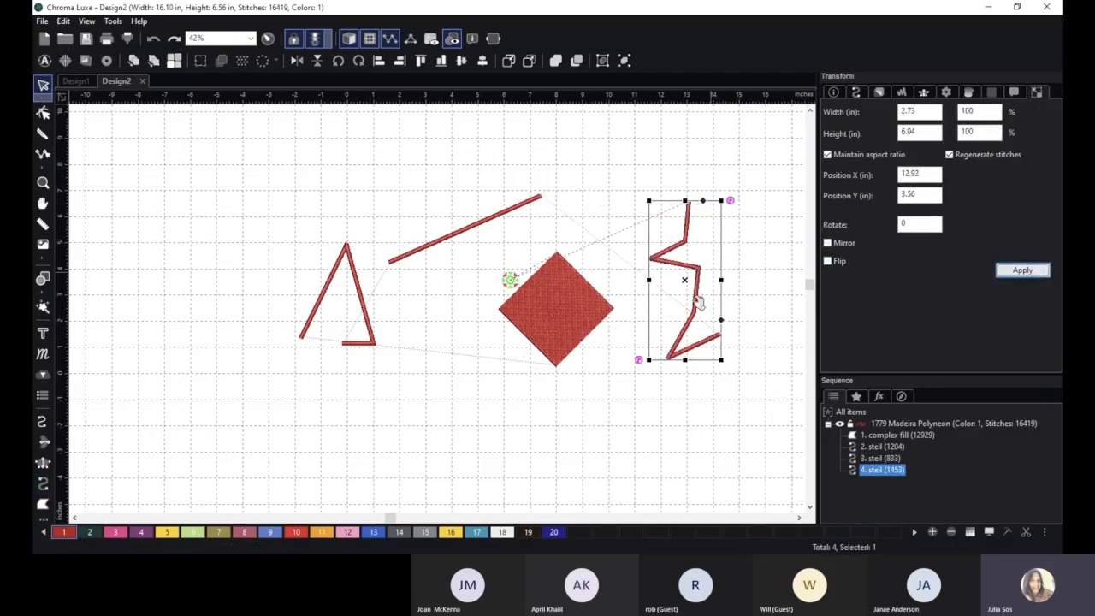
click(836, 245)
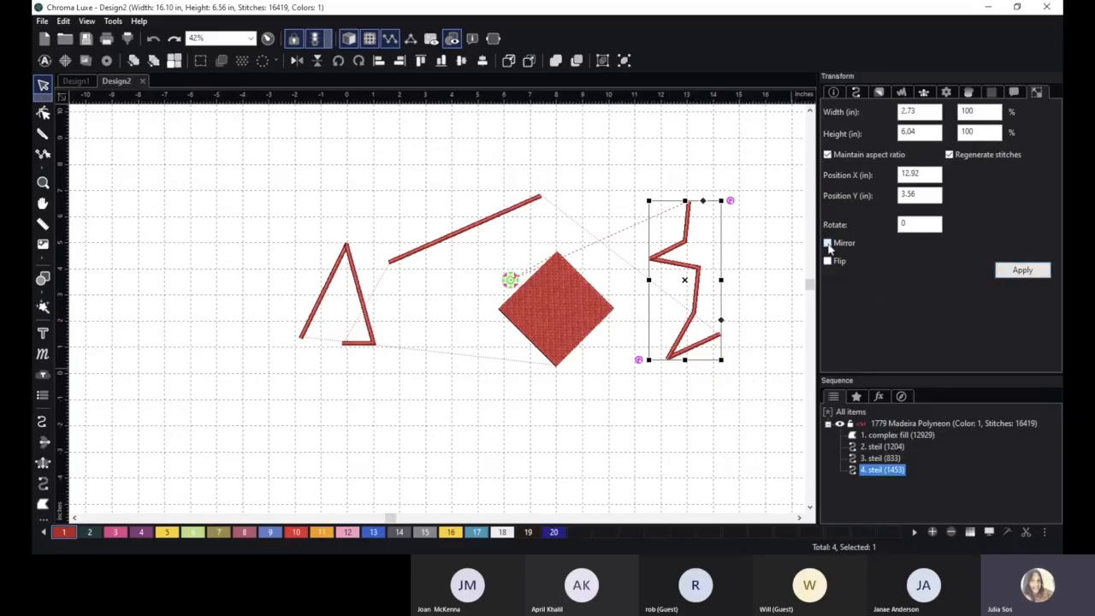
click(1033, 275)
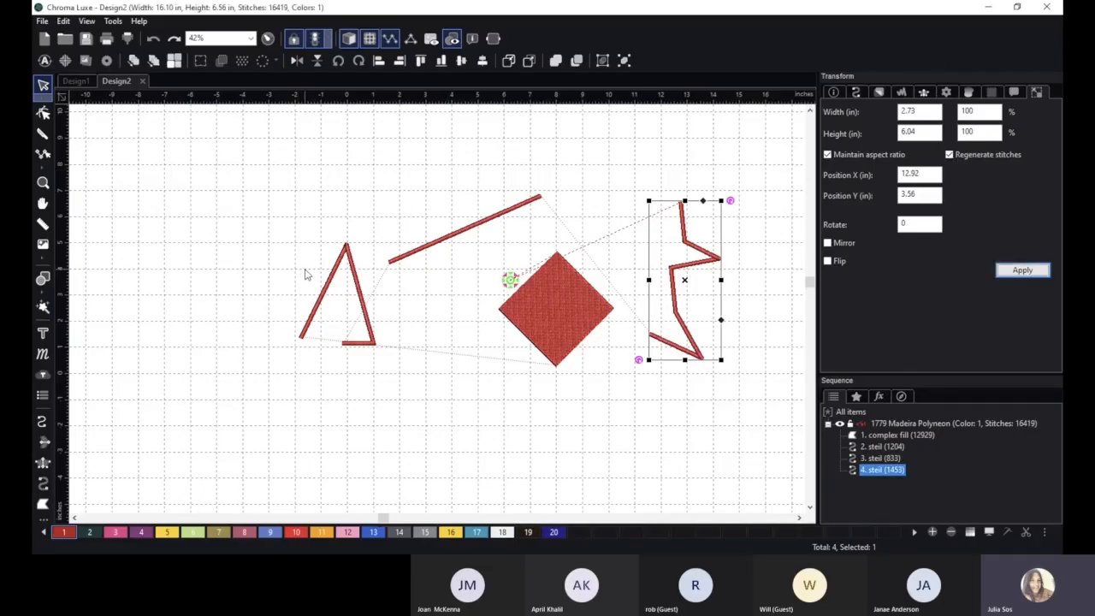
- Add the text "Changing Colors" in the empty area above the shapes
scroll(306, 265, down, 2)
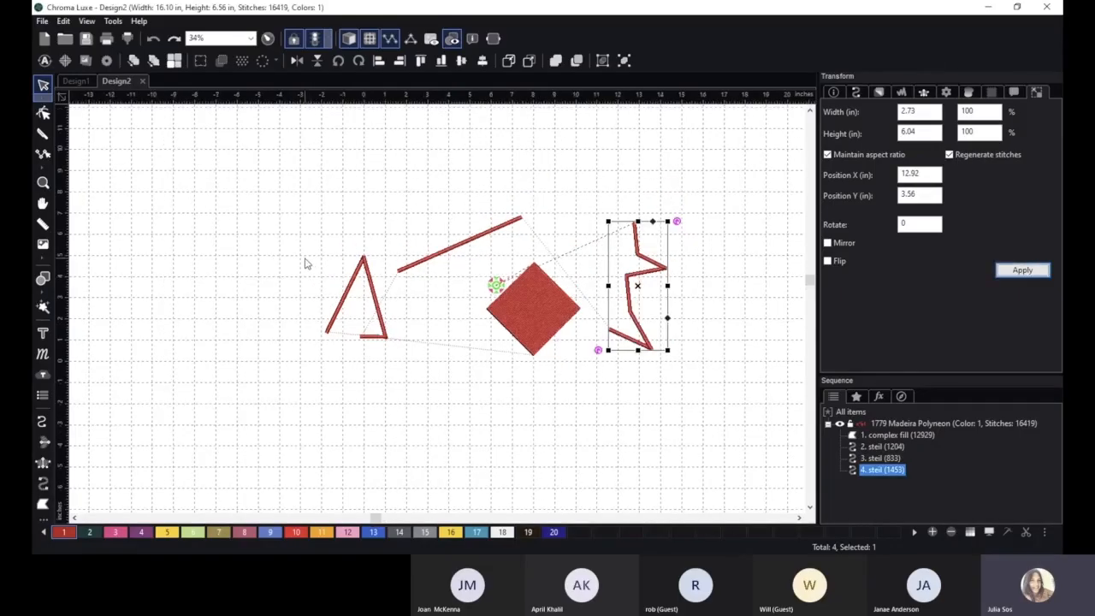
click(43, 333)
click(424, 162)
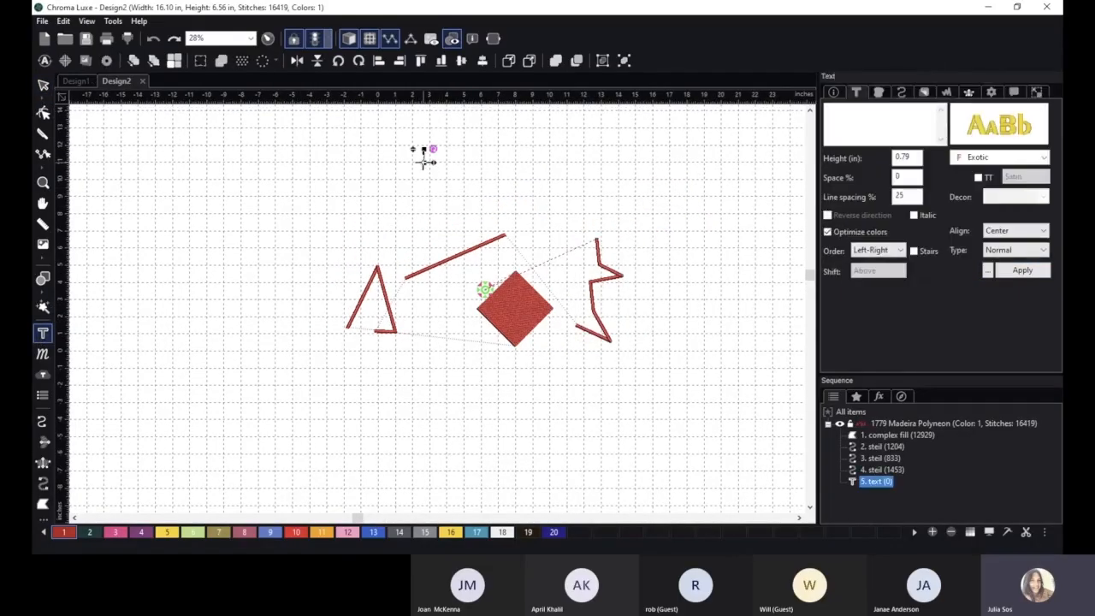
text(Changing Col)
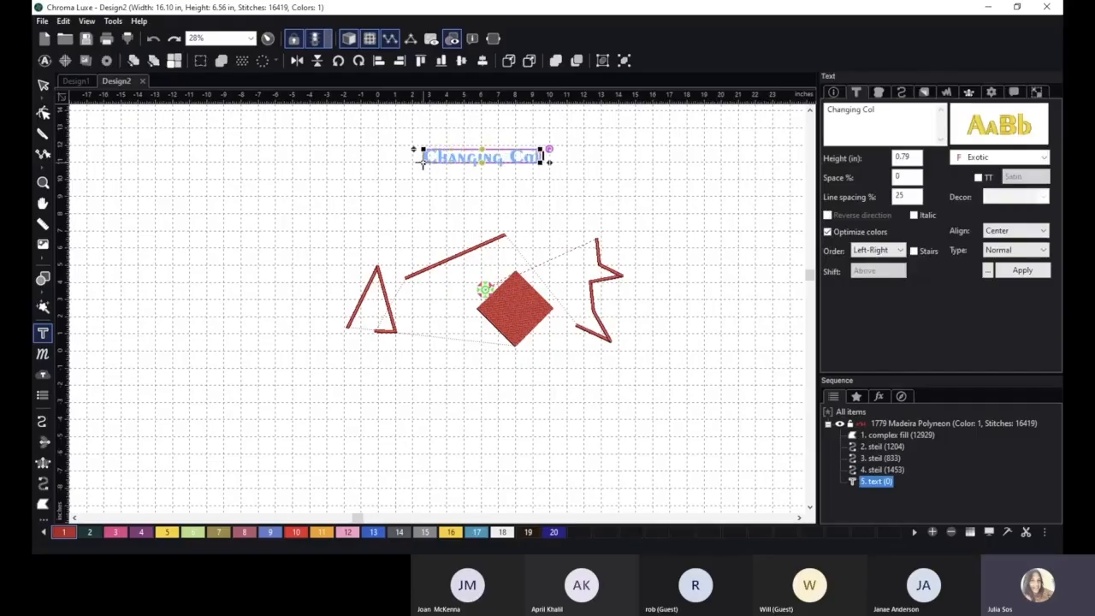
text(ors)
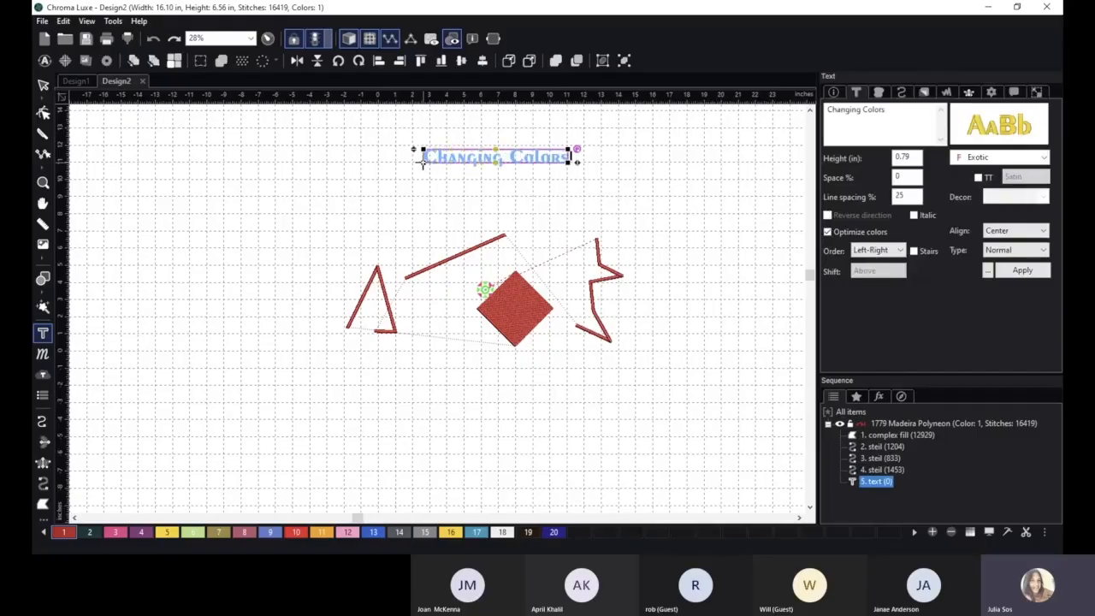
click(44, 86)
- Set the trim branches command of the "Changing Colors" text to always
drag(644, 168, 625, 322)
scroll(623, 317, up, 10)
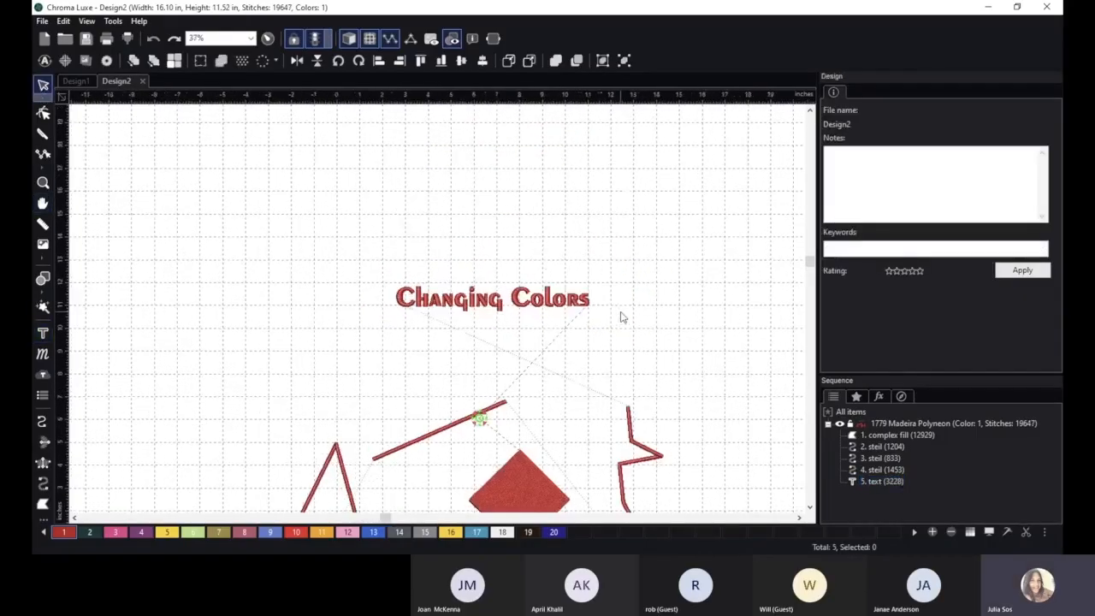
drag(724, 195, 588, 225)
scroll(599, 225, up, 1)
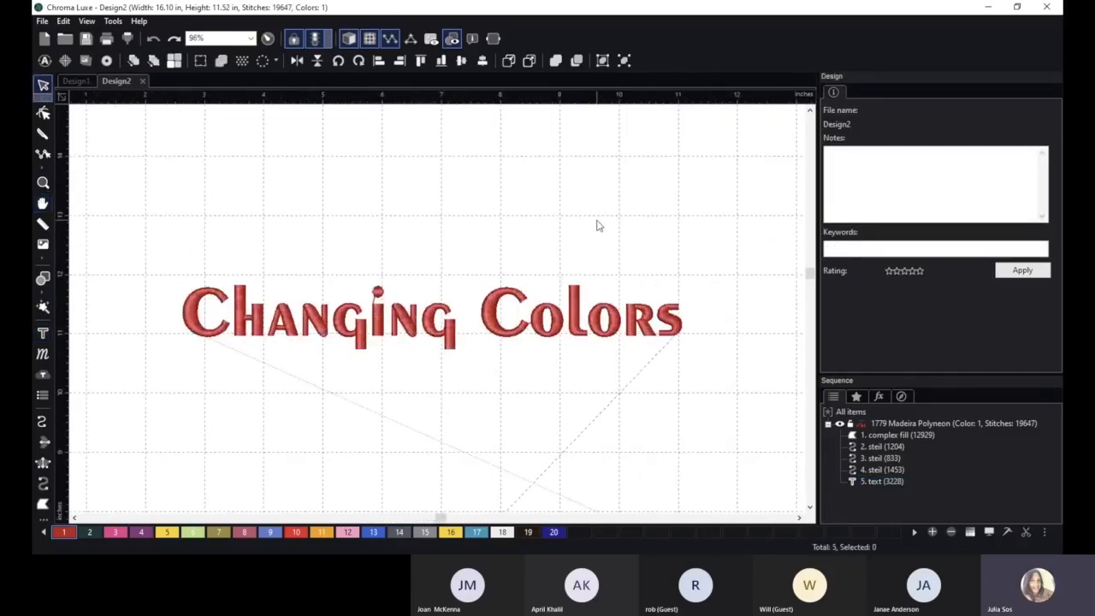
click(381, 319)
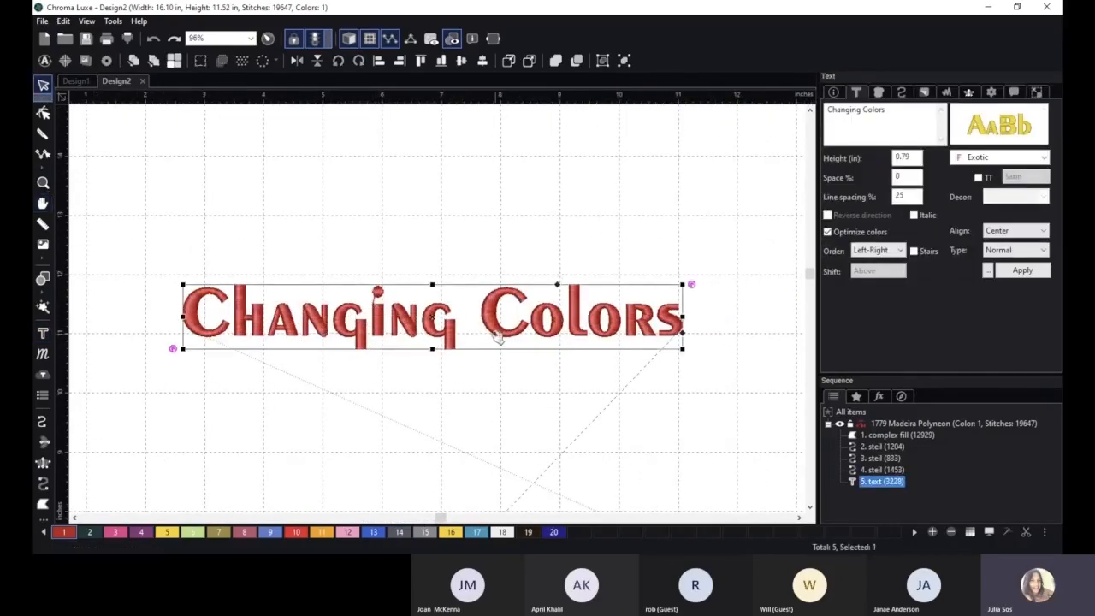
click(1015, 93)
click(937, 212)
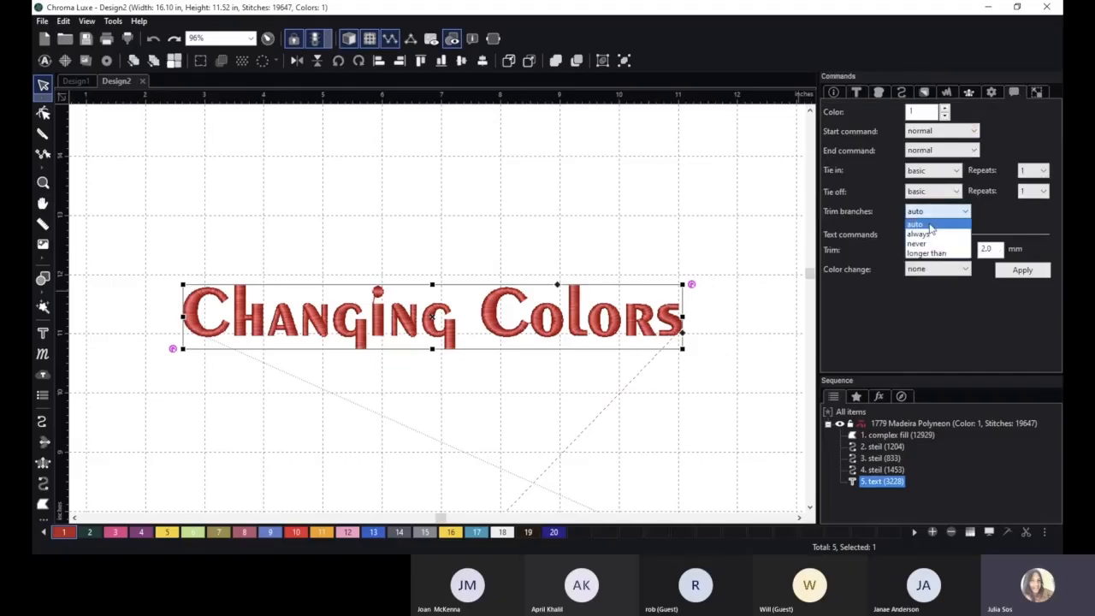
click(931, 230)
click(1018, 271)
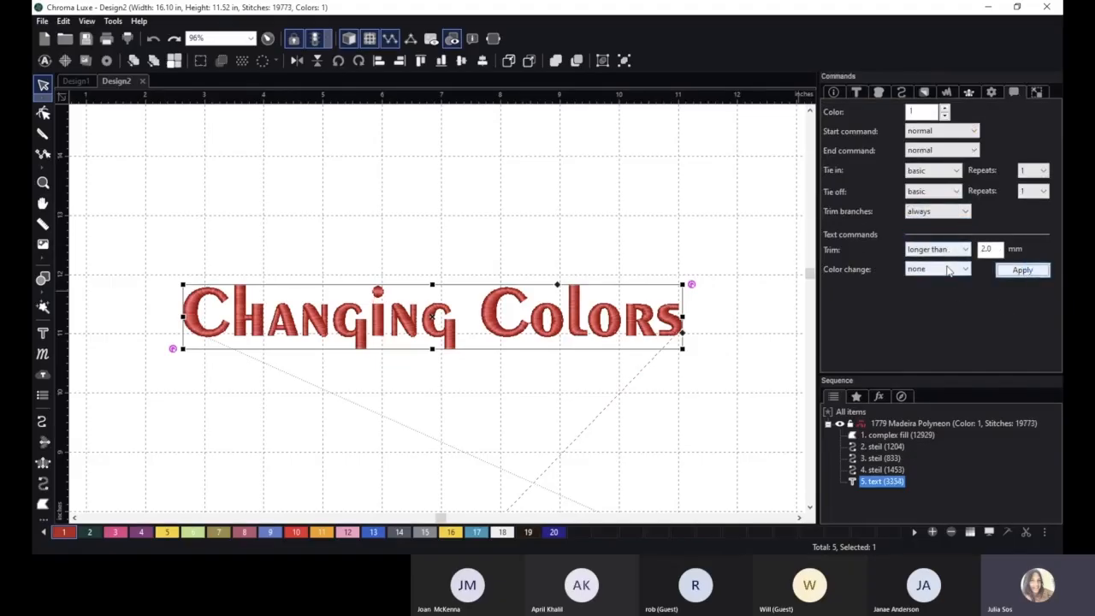
- Set the text's color change to chars and move the text up by about 0.4 in
click(950, 269)
click(933, 287)
click(1023, 271)
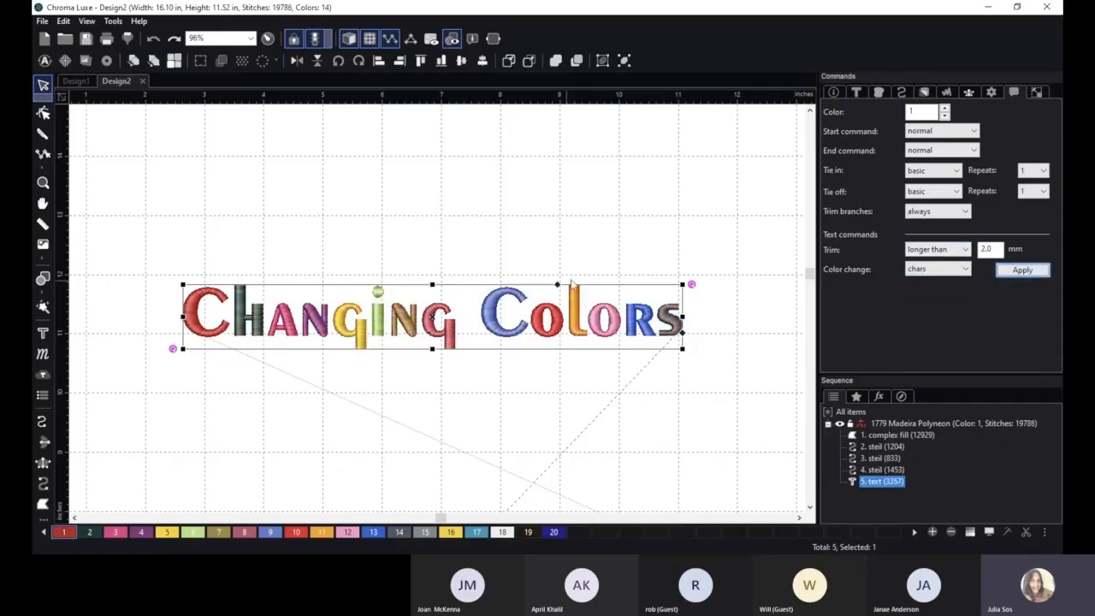
drag(517, 221, 457, 287)
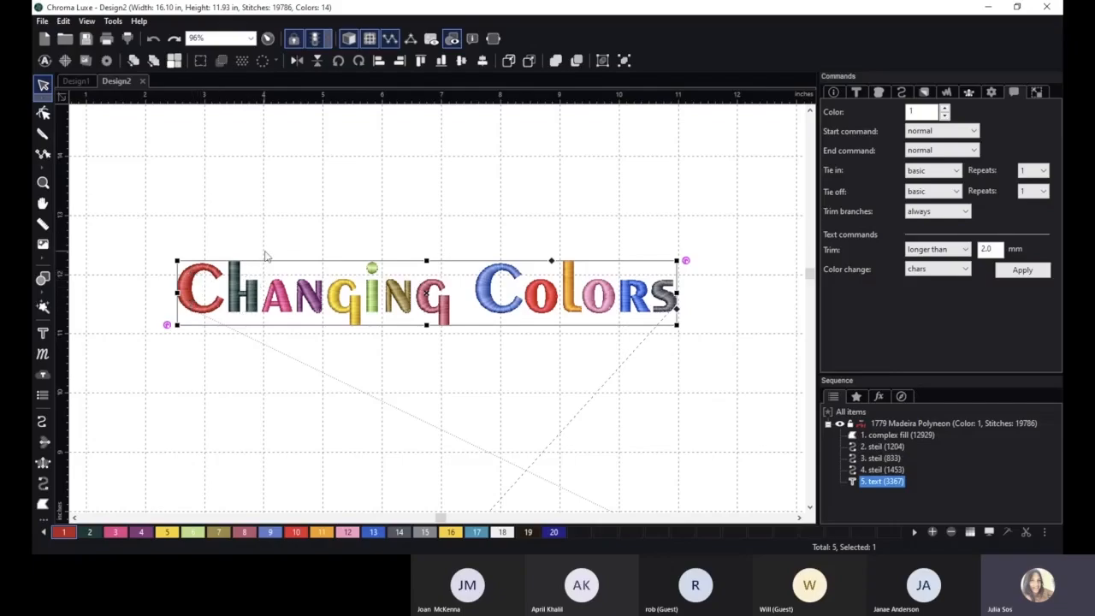
- Delete the diamond fill and the three steil objects below the text
click(41, 21)
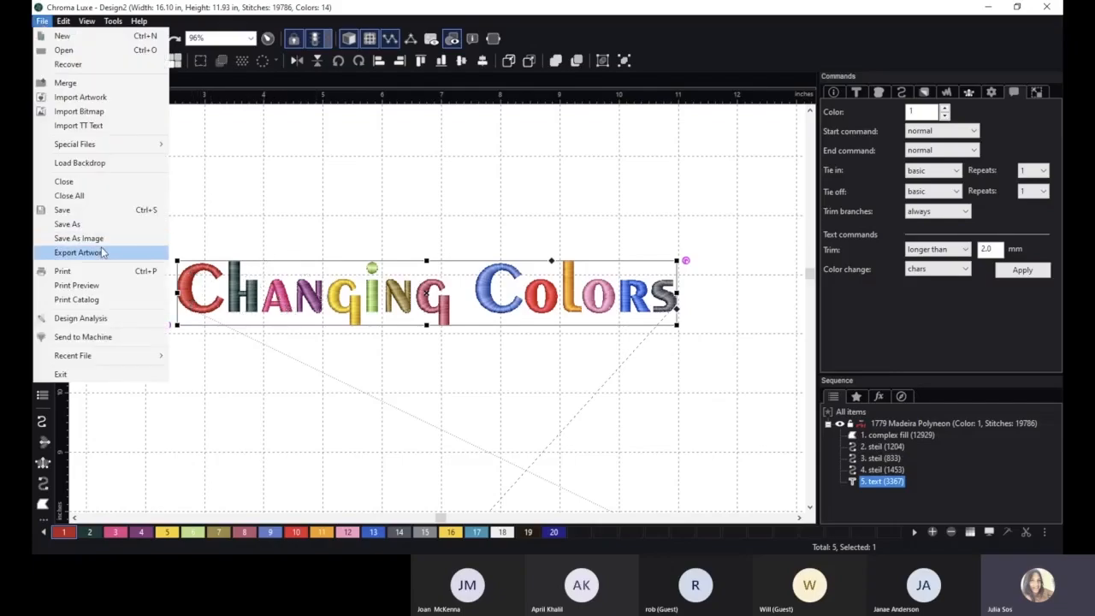
click(262, 215)
scroll(262, 215, down, 5)
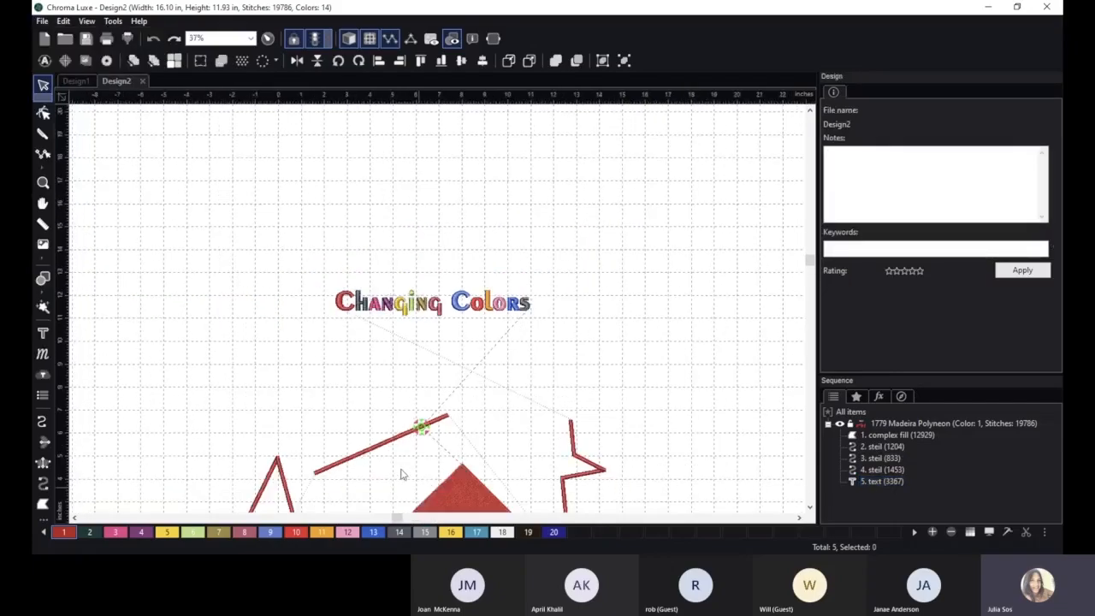
scroll(402, 475, down, 2)
drag(229, 370, 667, 522)
key(Delete)
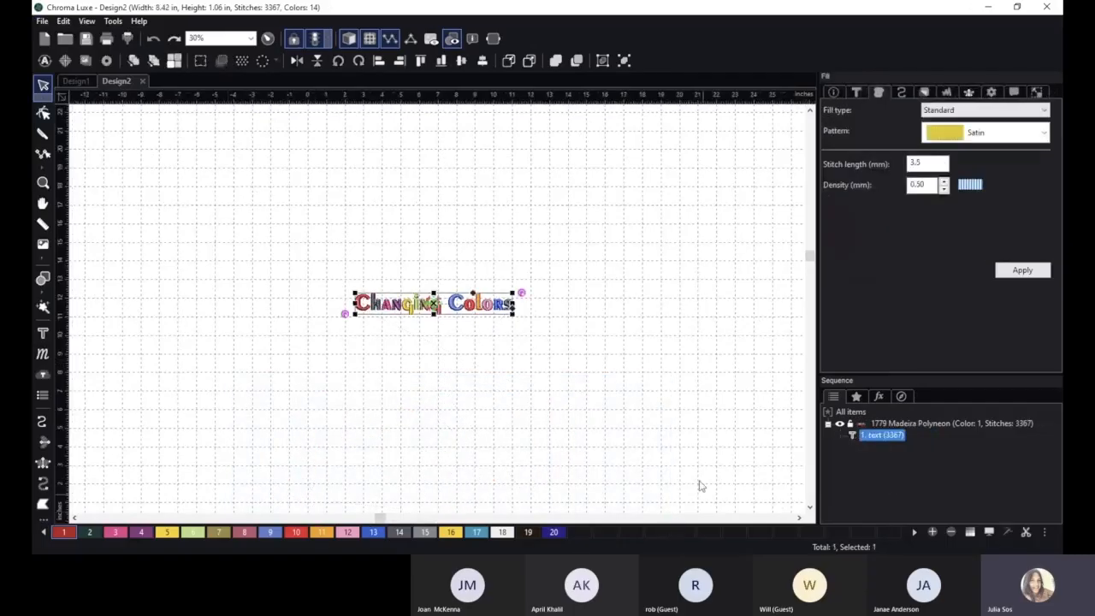
- Check the design's print preview, including the color sequence on page 2, and close it
scroll(403, 234, up, 6)
click(41, 22)
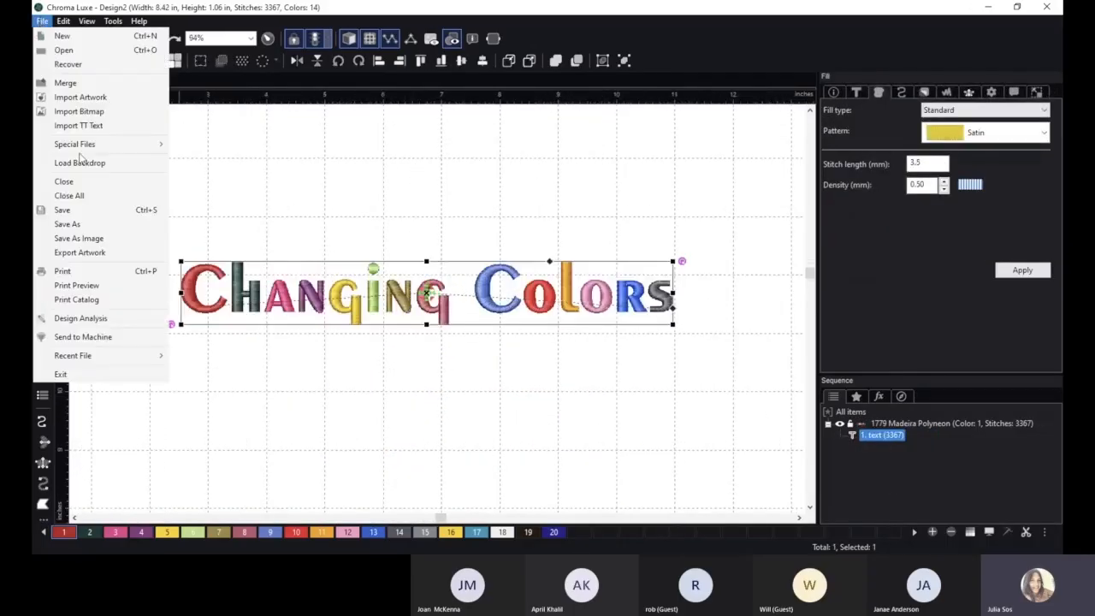
click(107, 290)
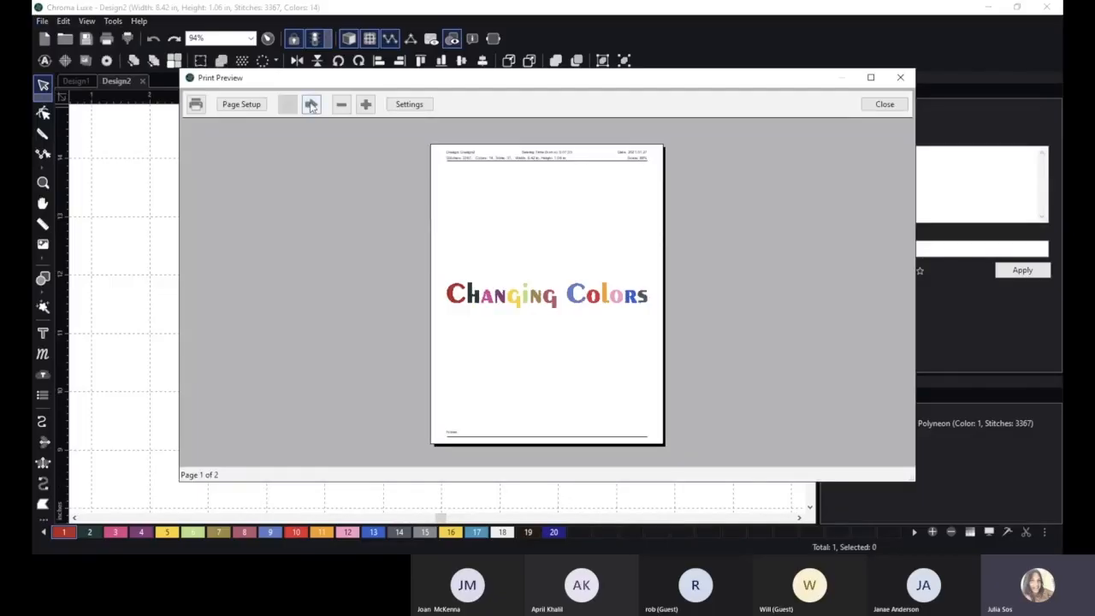
click(312, 104)
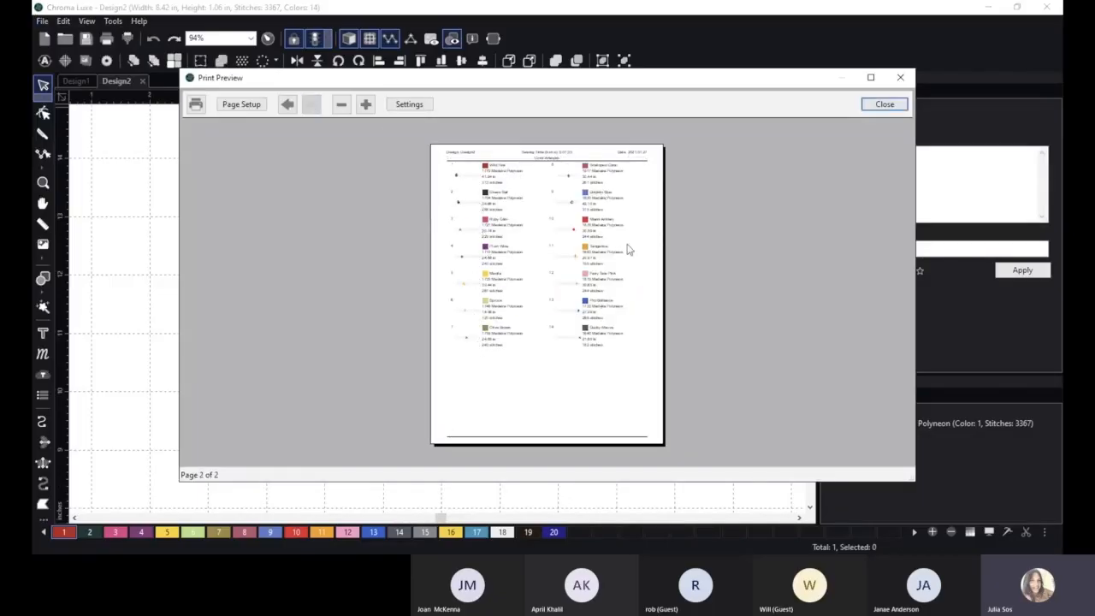
click(900, 77)
- Set the color change of the "Changing Colors" text to none
scroll(359, 230, up, 1)
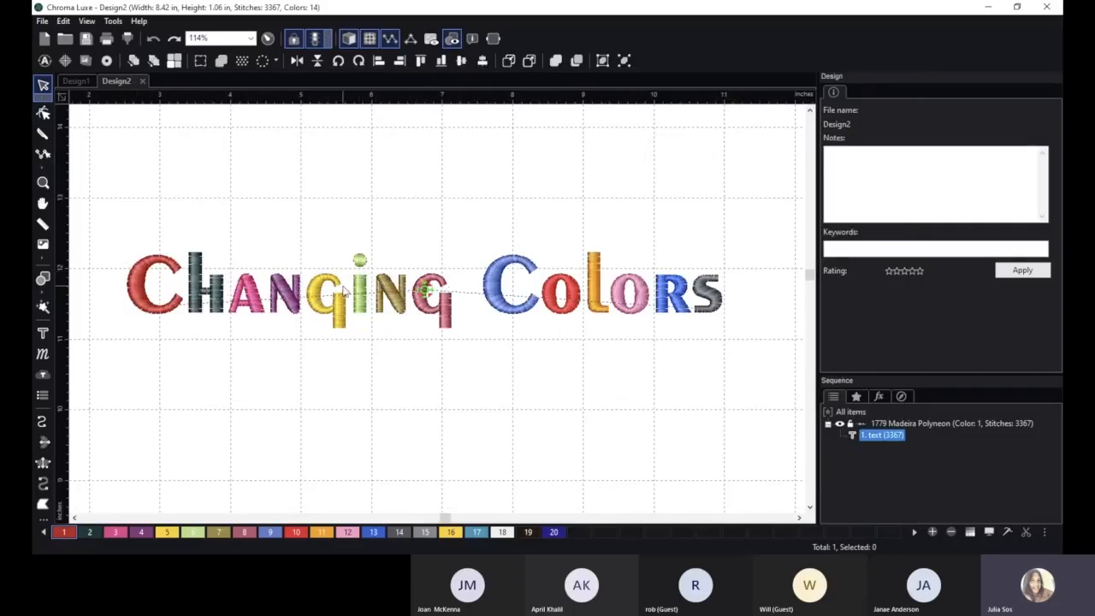
click(562, 259)
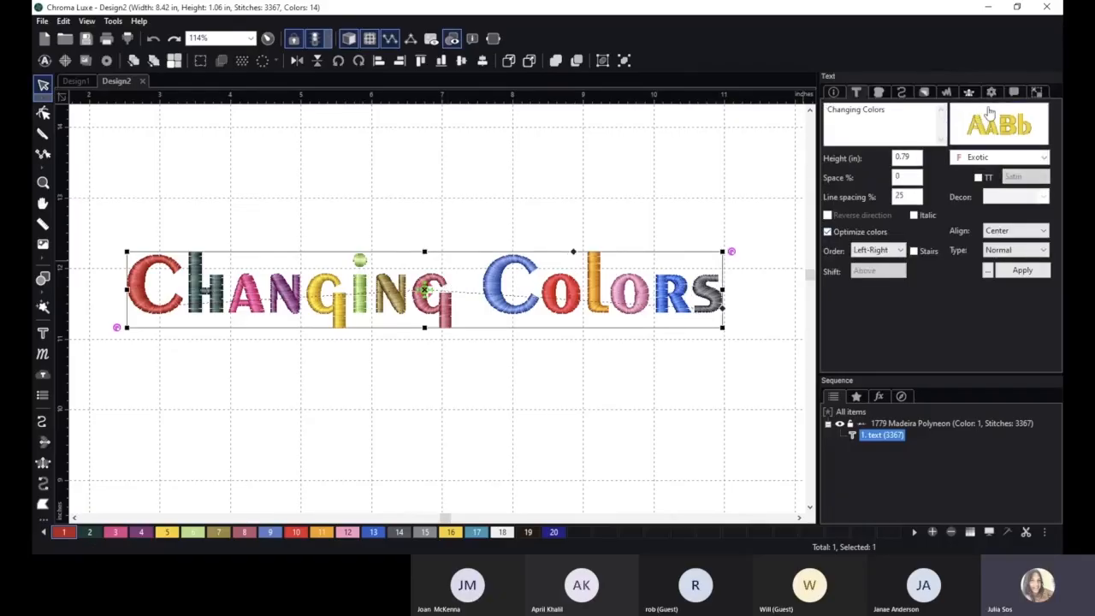
click(991, 92)
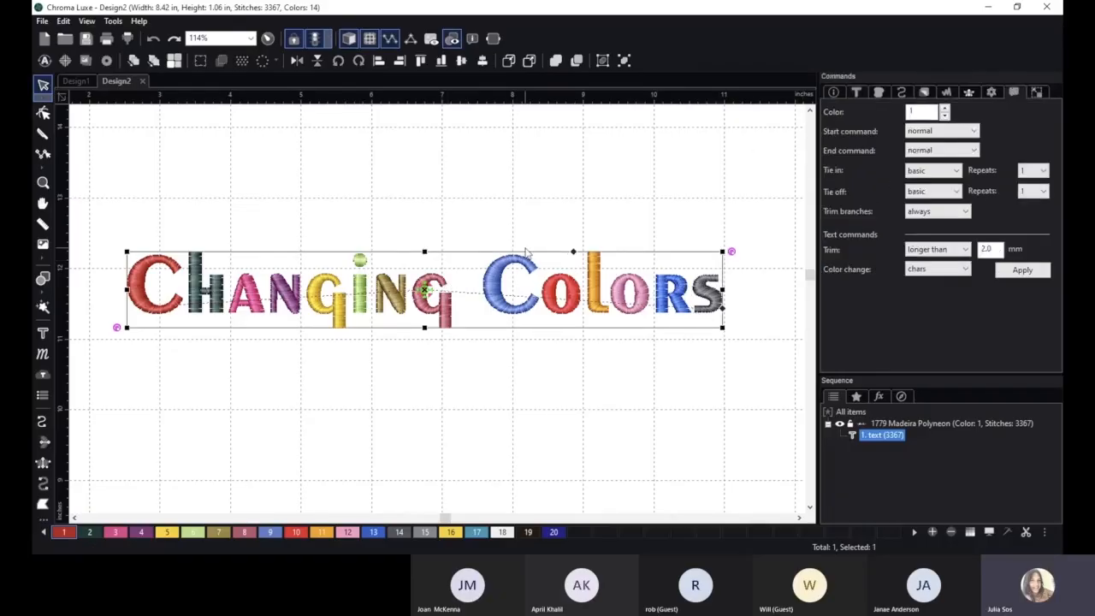
click(956, 271)
click(956, 282)
click(1023, 270)
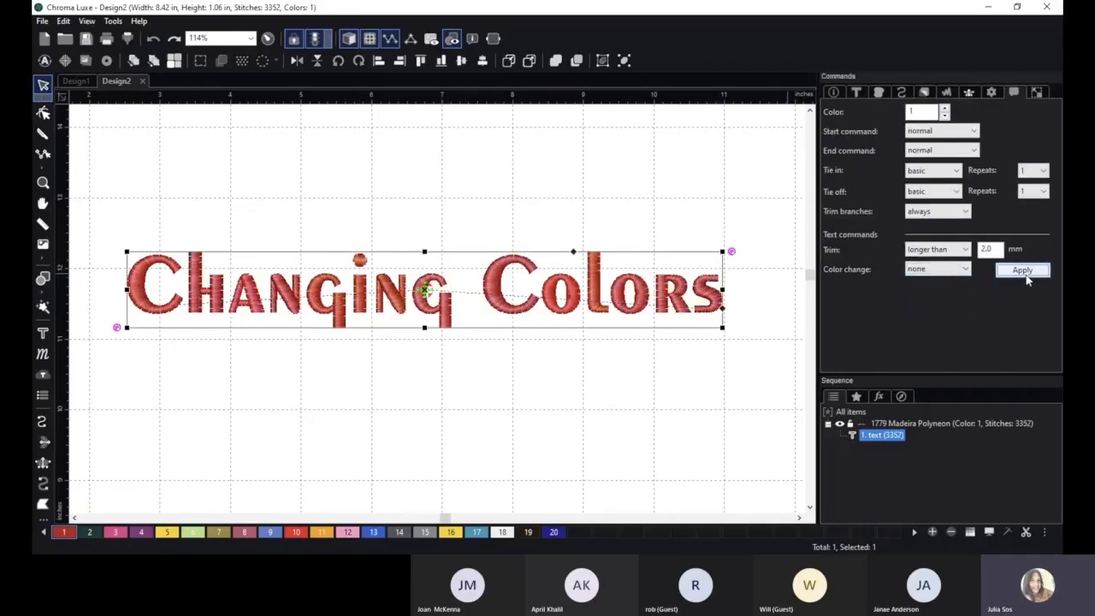
- Break up the text and recolor the h, first n, i and last g of "Changing" with color 4, Plum Wine
right_click(495, 281)
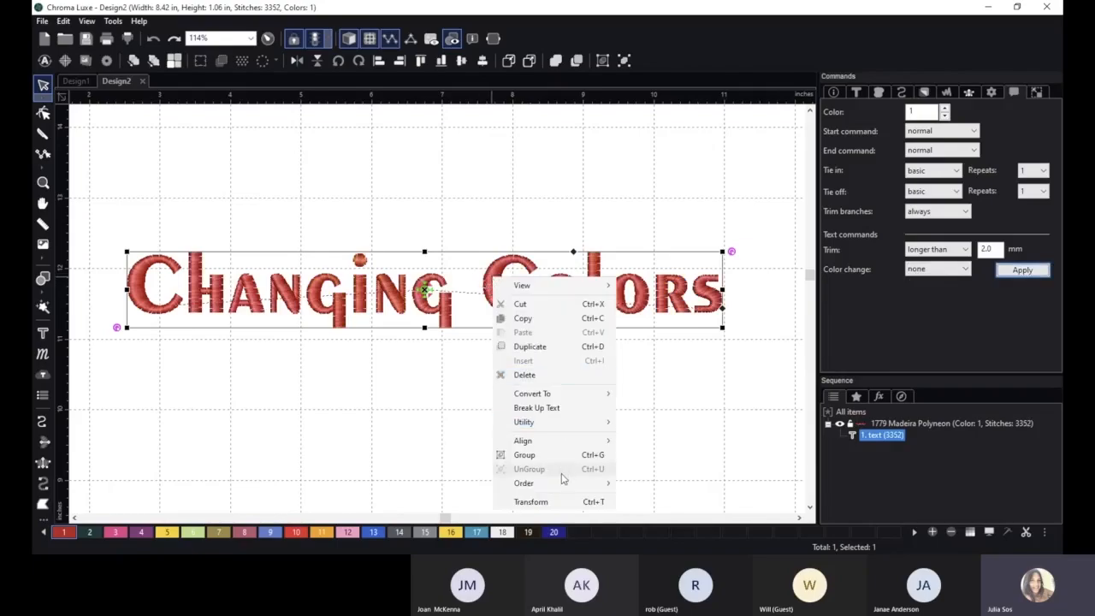
click(564, 407)
click(235, 312)
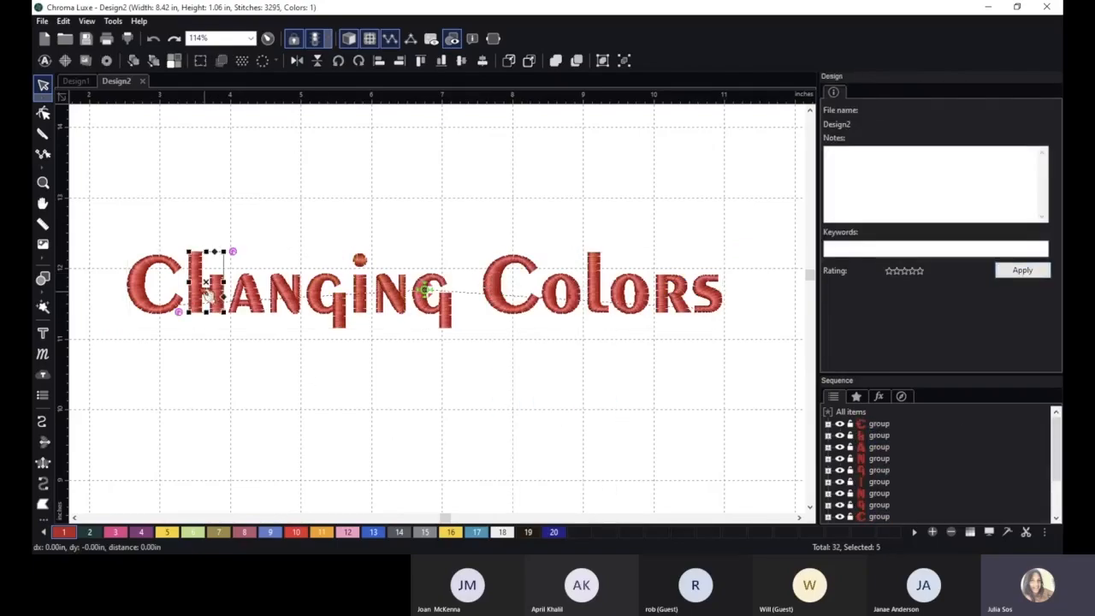
ctrl+click(288, 291)
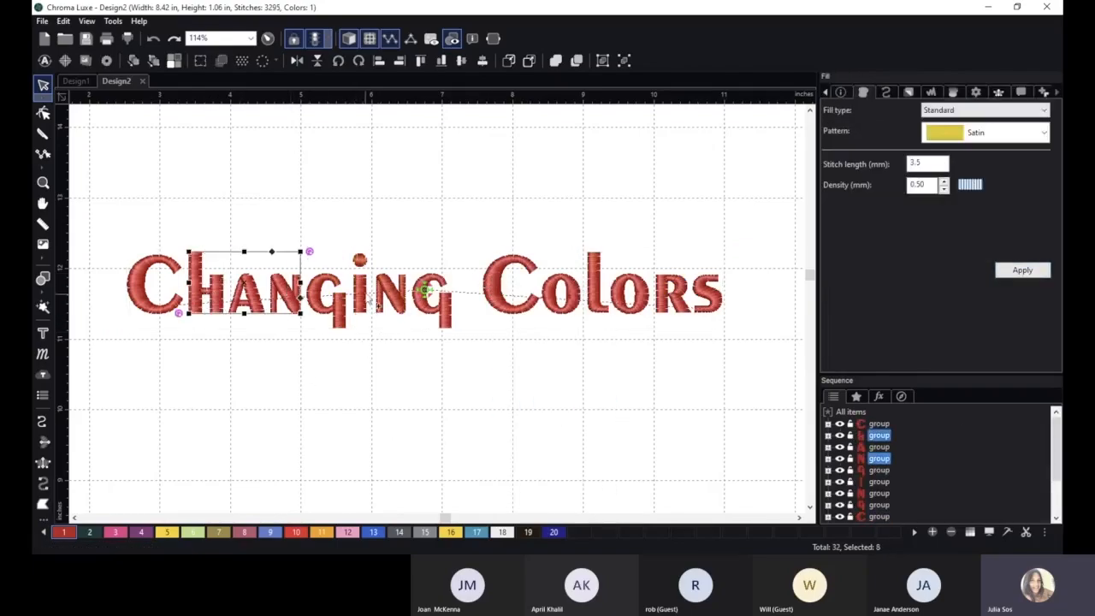
ctrl+click(366, 300)
ctrl+click(440, 299)
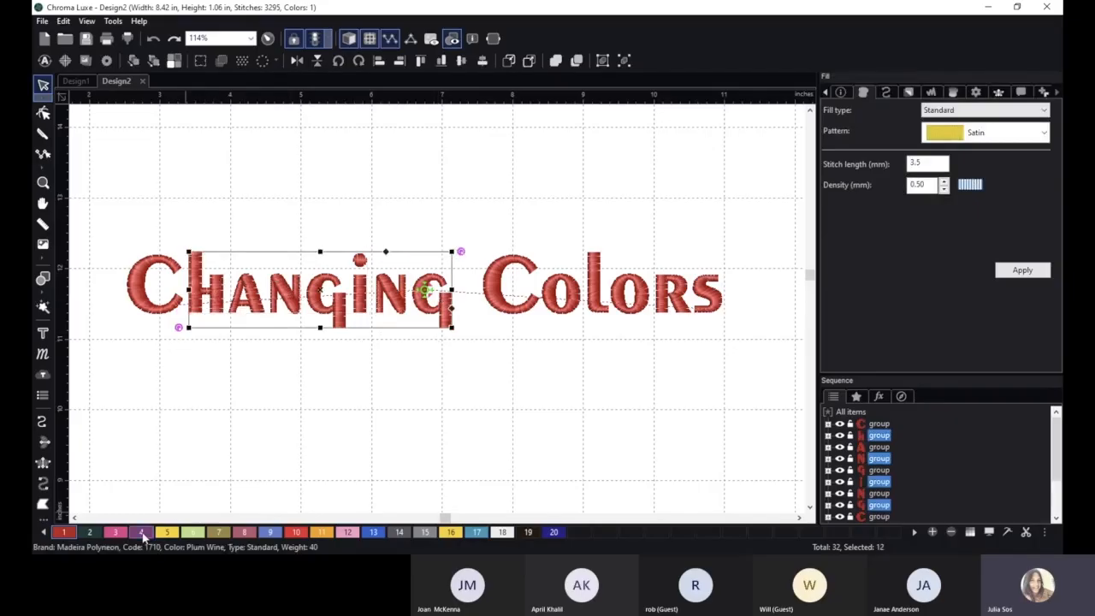
click(142, 534)
click(425, 428)
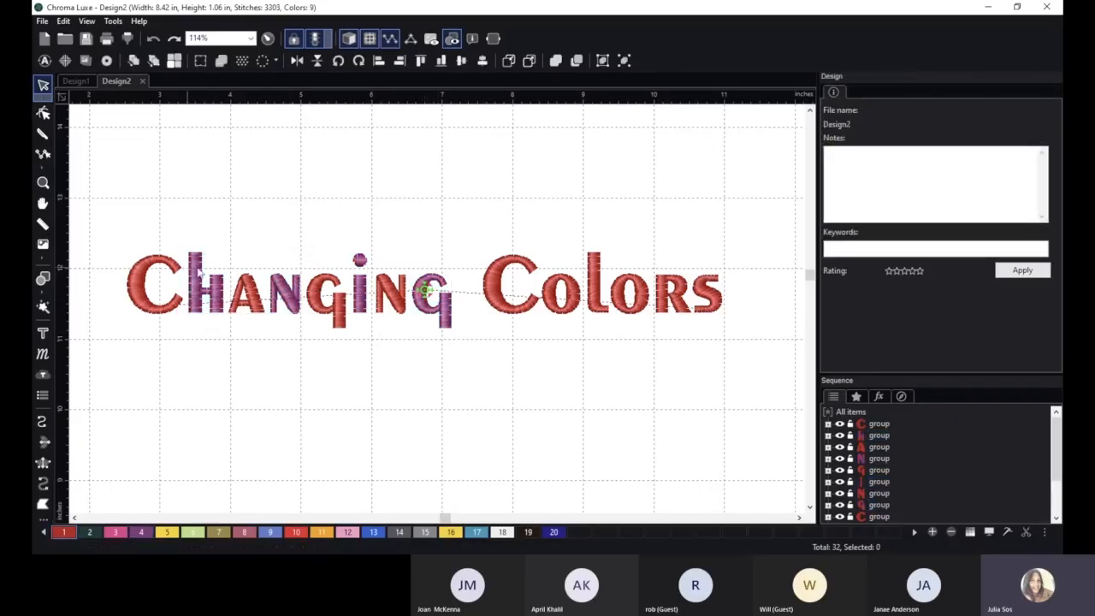
- Recolor both o's and the s of "Colors" with color 4, Plum Wine
click(565, 301)
ctrl+click(624, 298)
ctrl+click(704, 299)
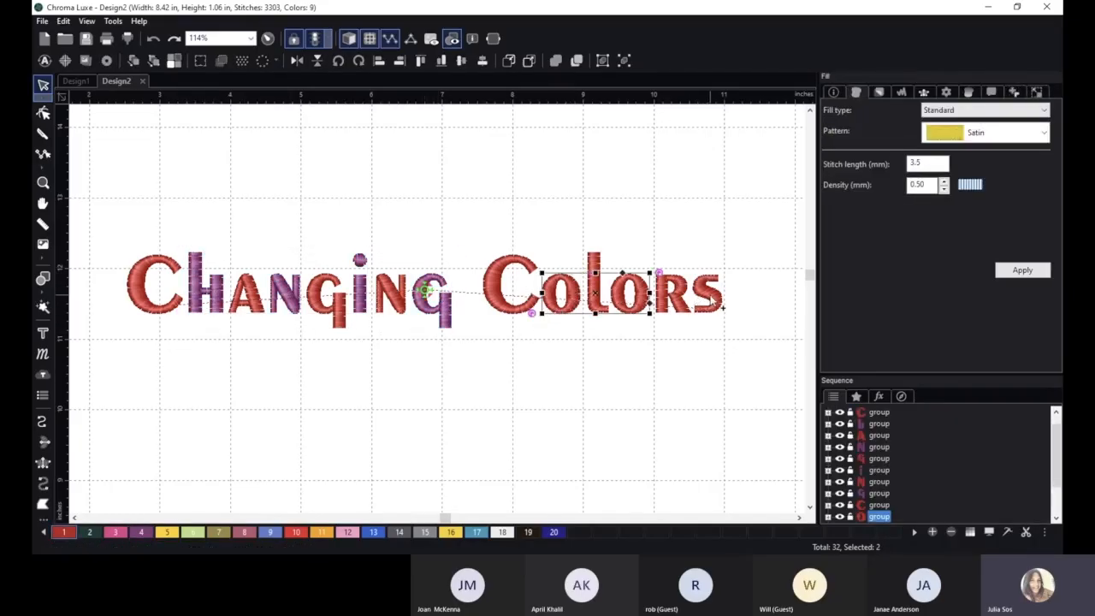
click(142, 532)
click(354, 396)
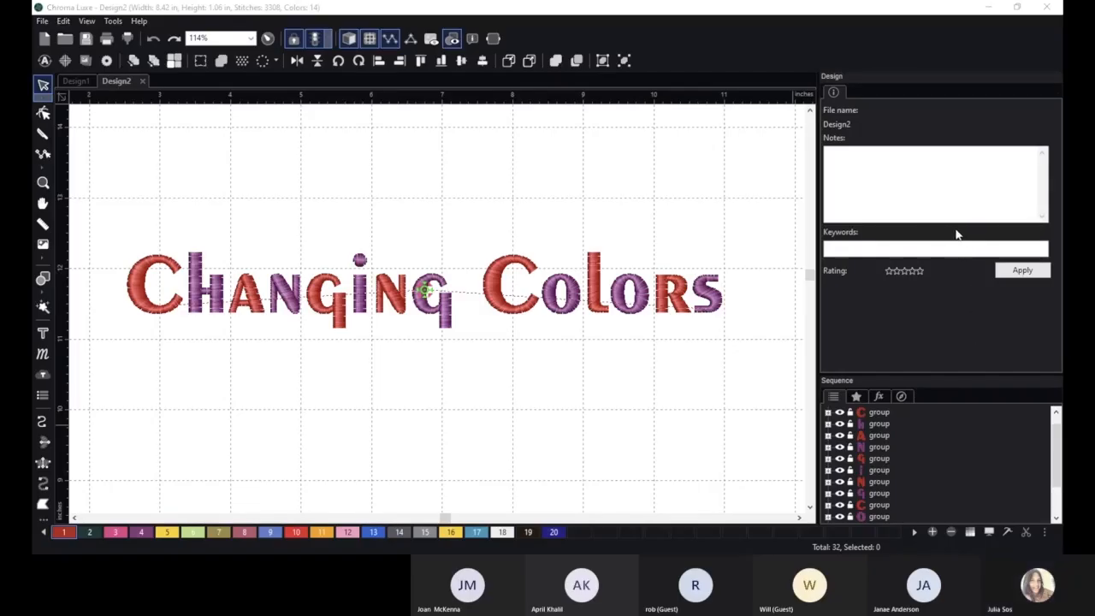
click(935, 57)
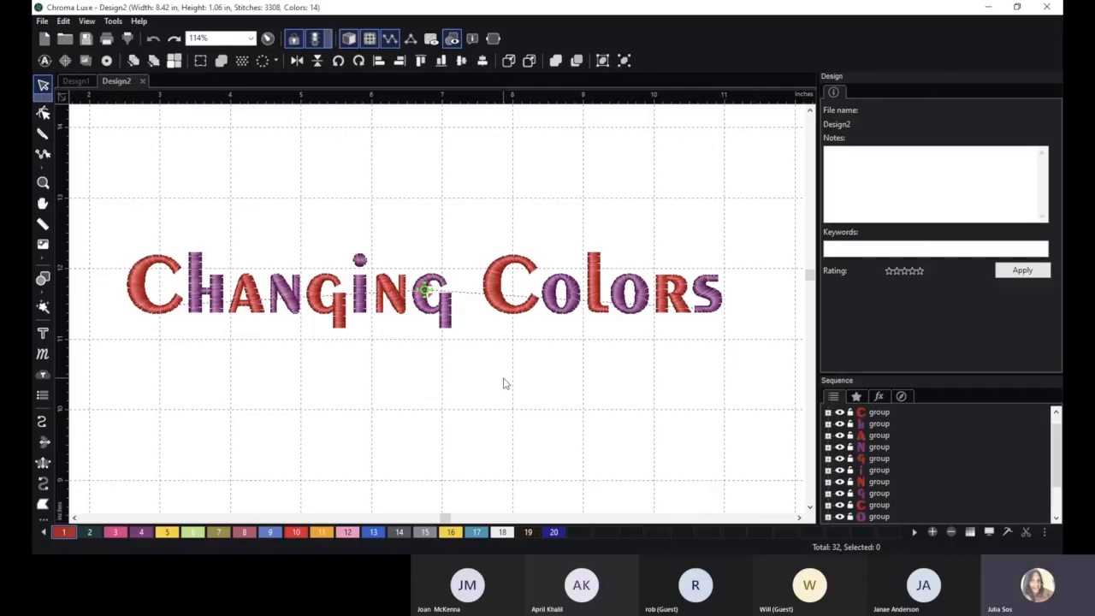
- Draw a classic satin bar about 3.9 inches wide and 0.6 inch high below the "Changing Colors" text
scroll(506, 383, down, 2)
click(43, 463)
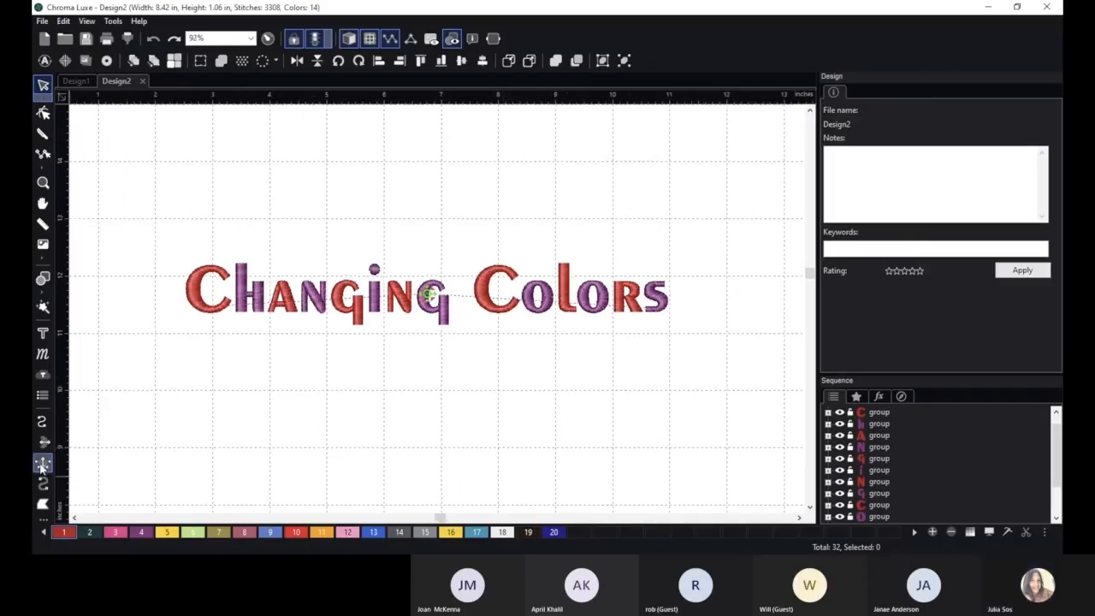
click(271, 356)
click(271, 389)
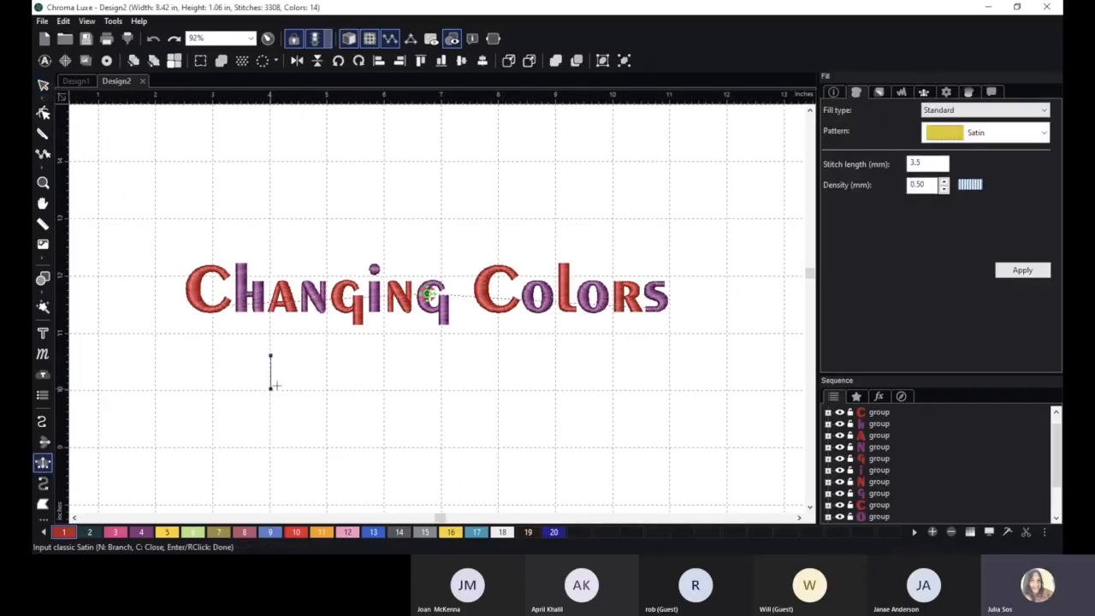
click(495, 355)
click(494, 389)
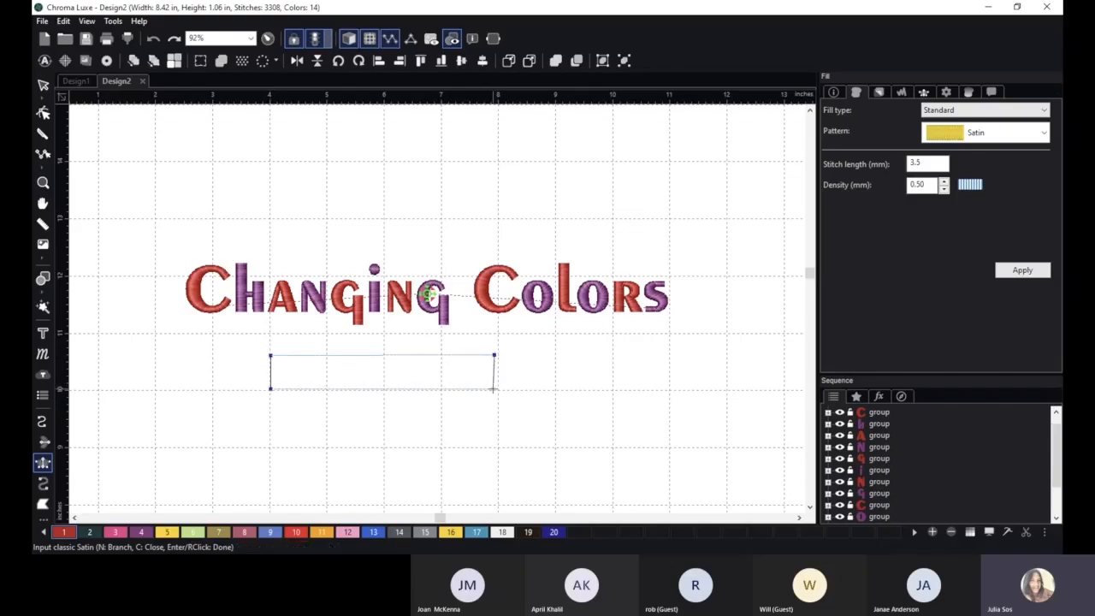
right_click(495, 389)
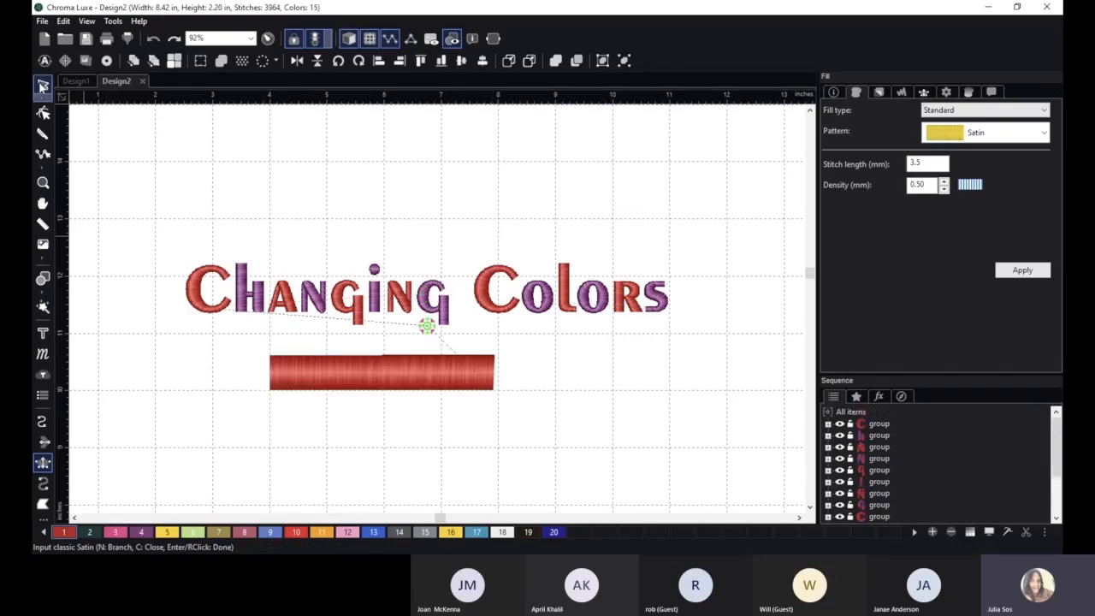
- Apply a convex gradient to the satin bar
click(43, 85)
click(969, 92)
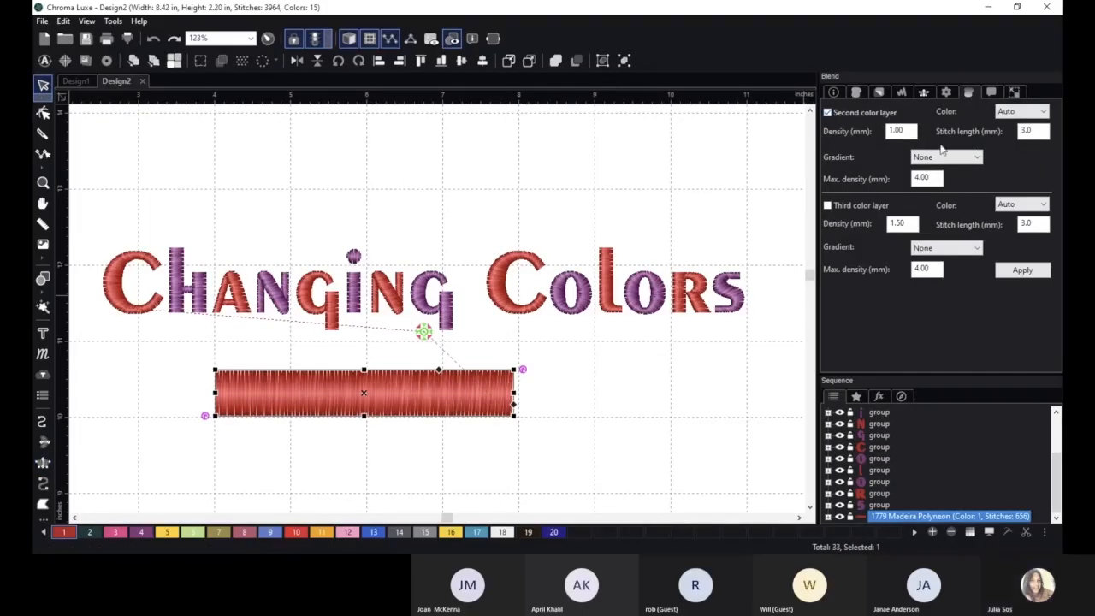
click(945, 97)
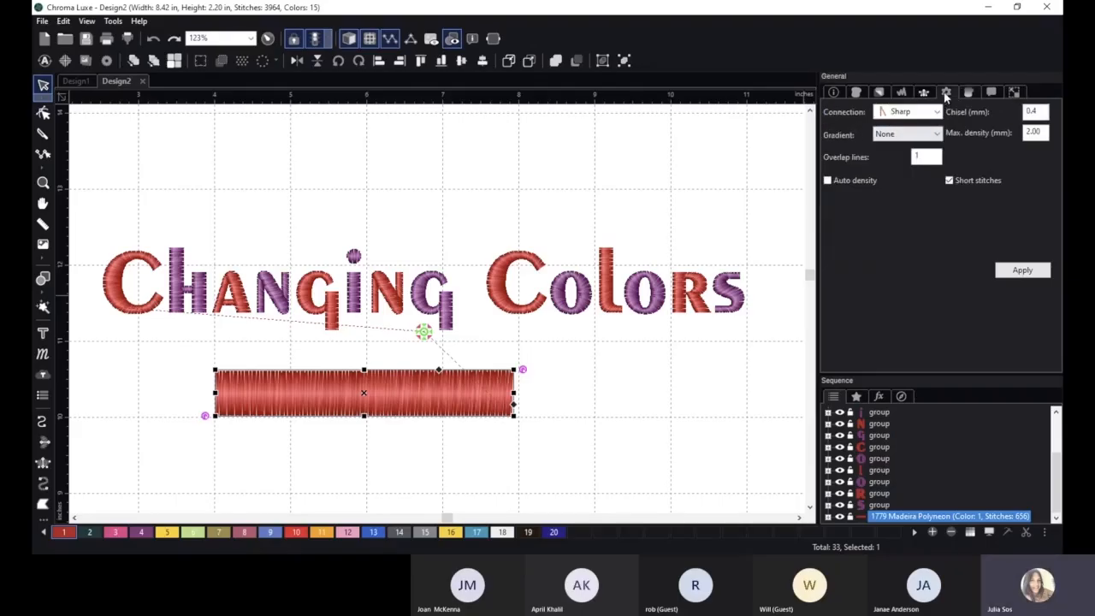
click(927, 135)
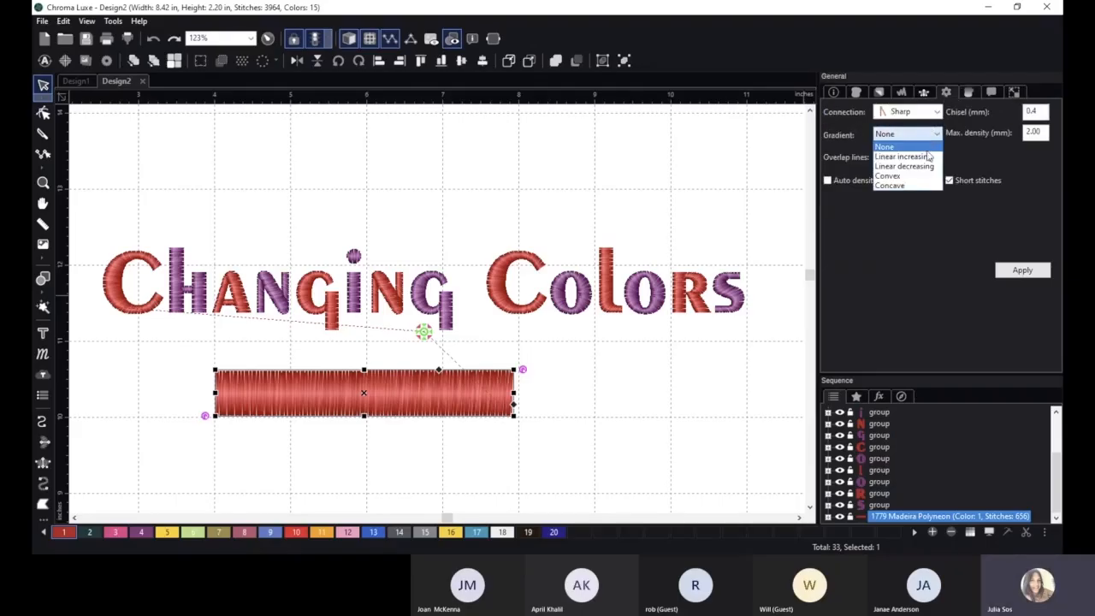
click(927, 174)
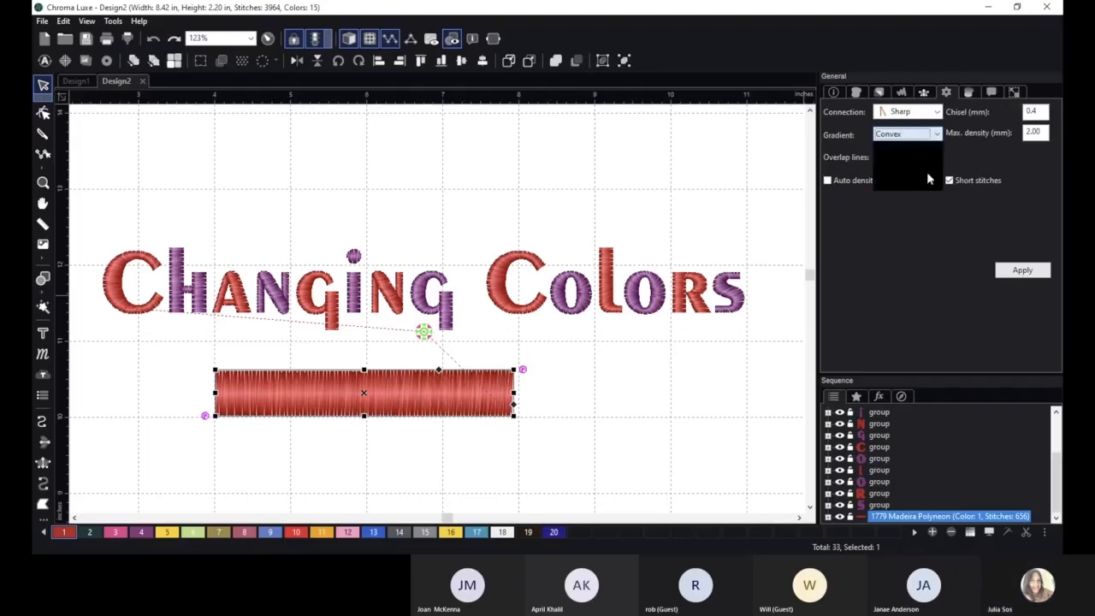
click(1020, 272)
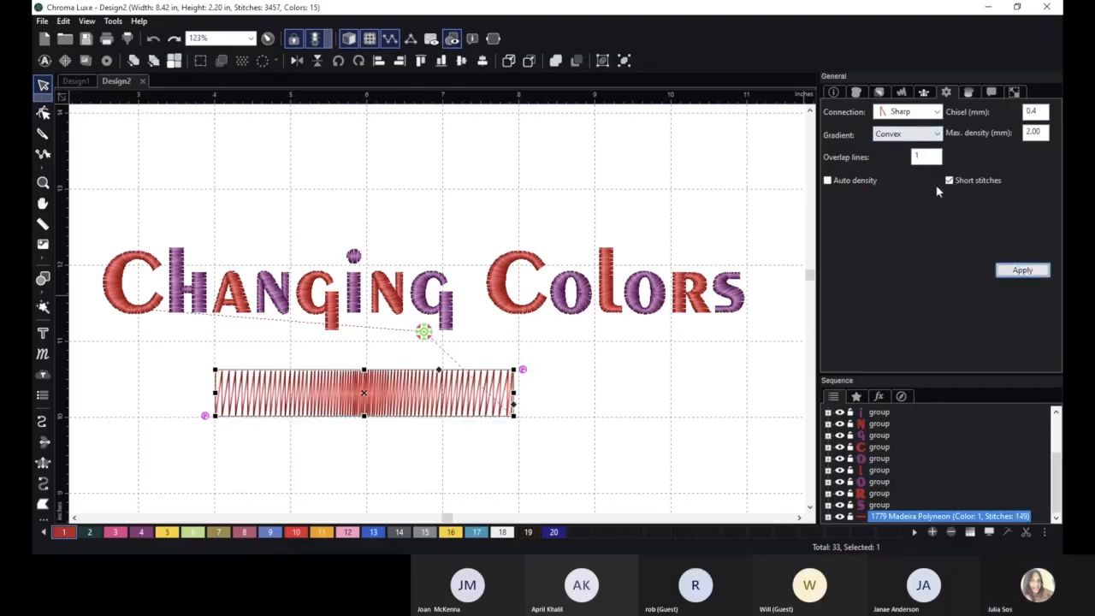
click(1027, 131)
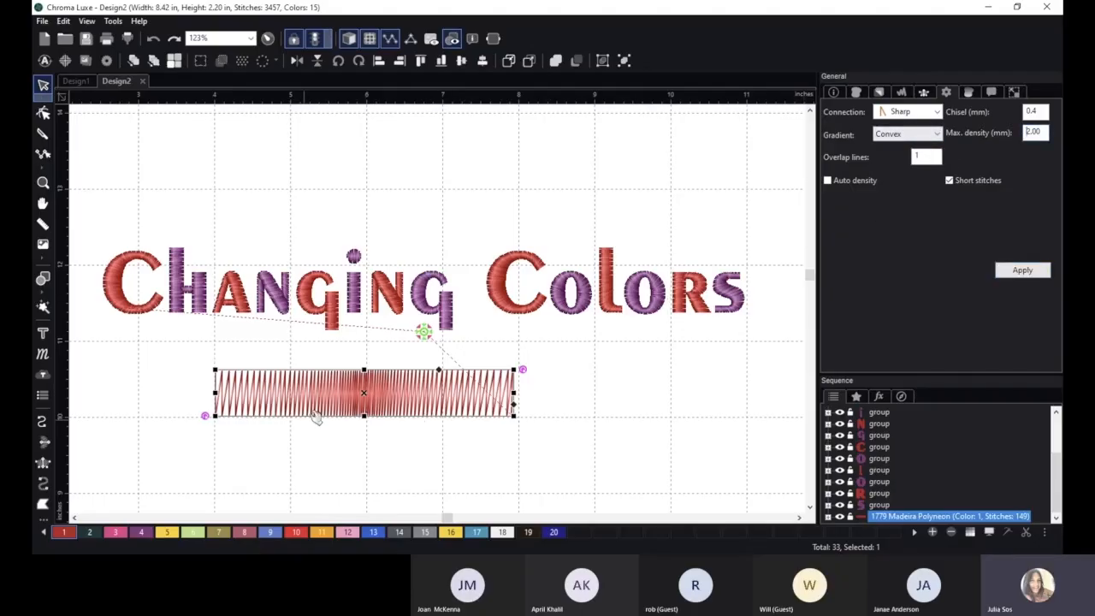
- Set the satin bar's fill density to 0.30 mm
click(858, 94)
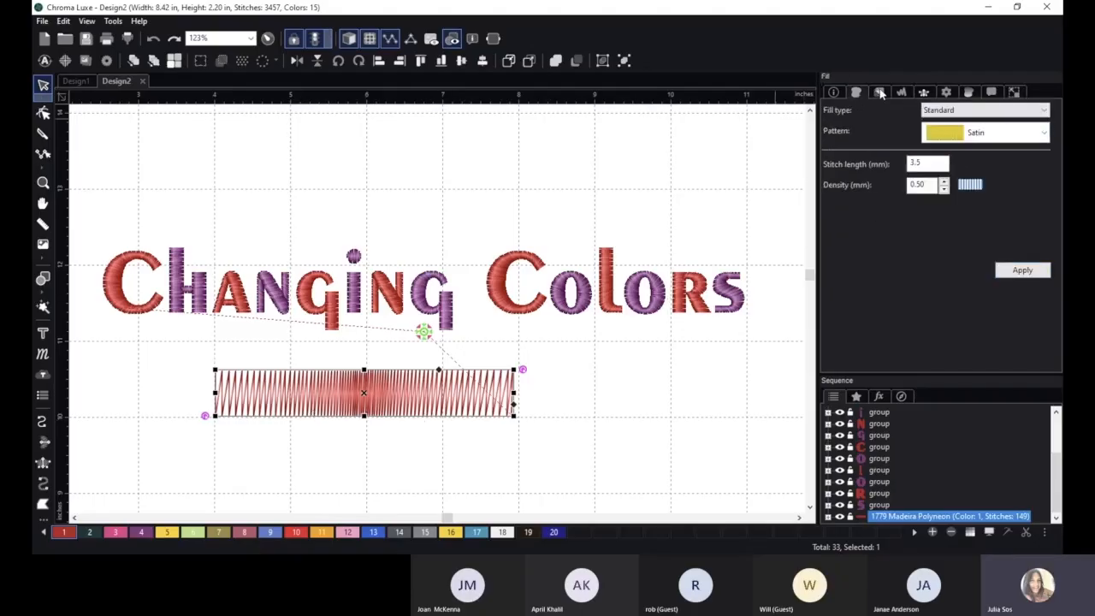
click(943, 189)
click(1023, 270)
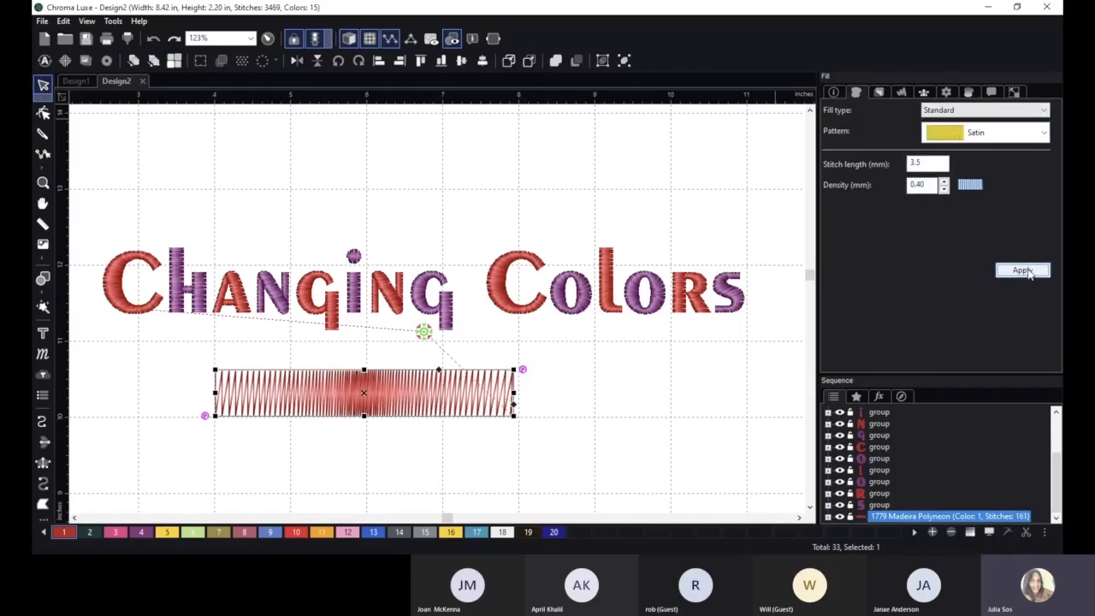
click(944, 188)
click(1016, 272)
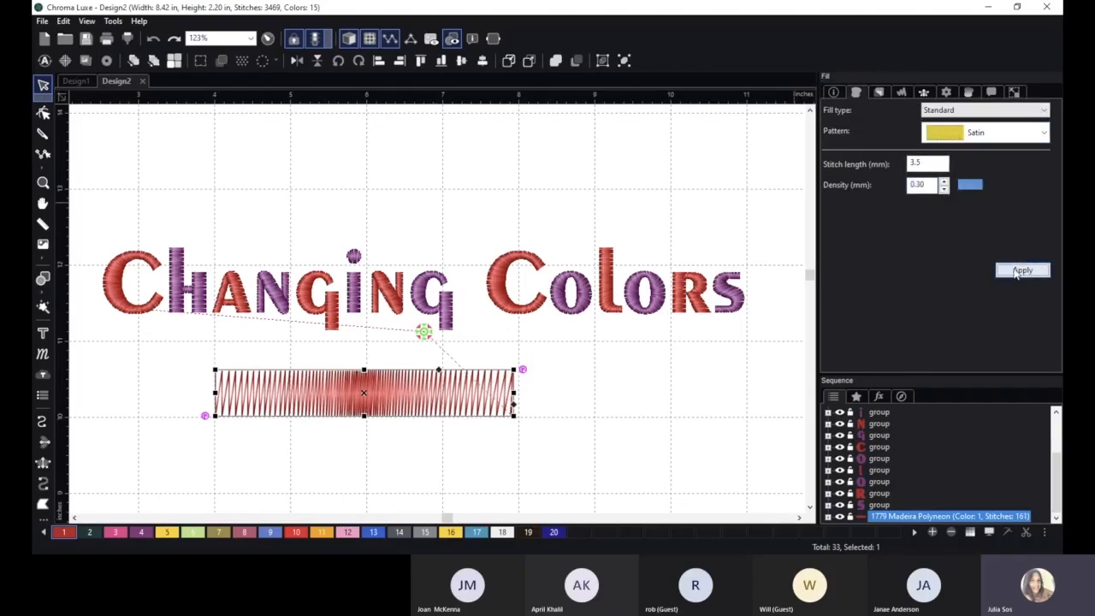
- Check the satin bar's gradient setting and examine its stitches up close with the bar deselected
click(947, 93)
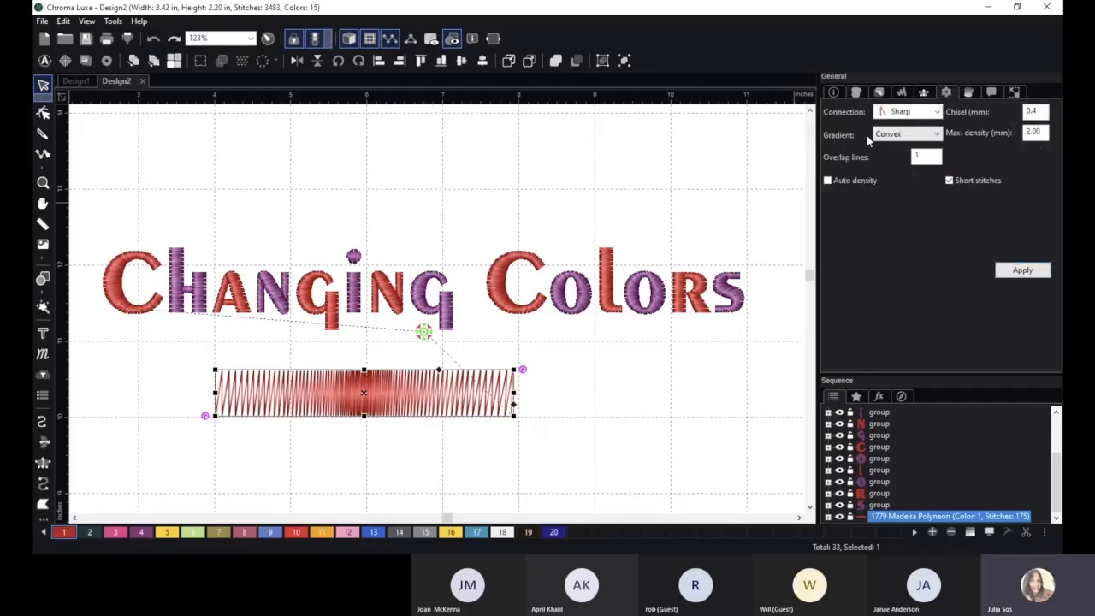
scroll(636, 352, up, 1)
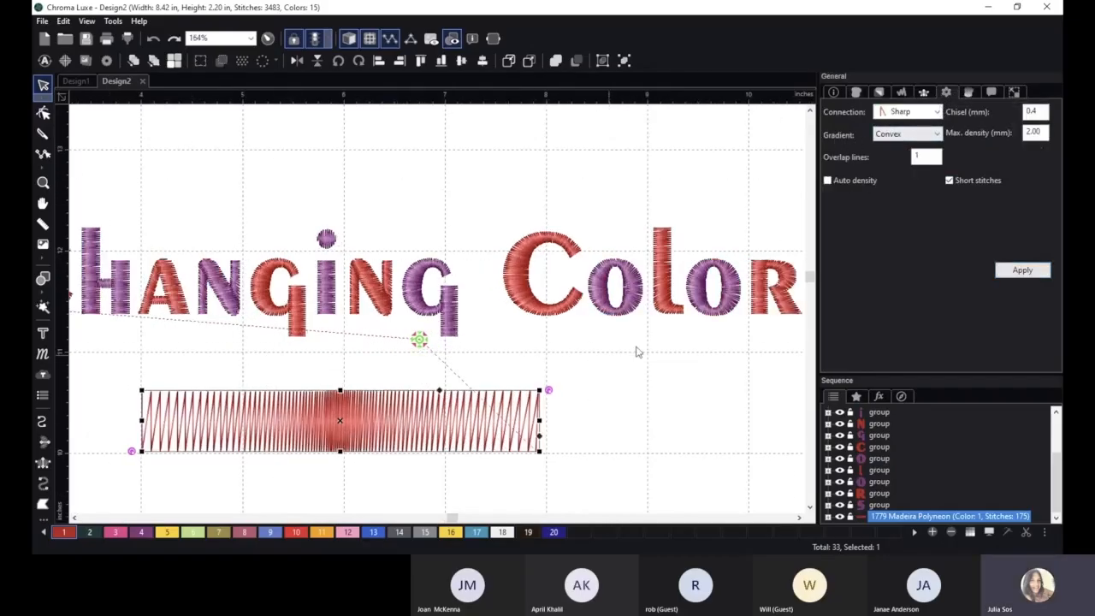
click(644, 380)
key(space)
drag(644, 371, 696, 166)
scroll(682, 191, up, 1)
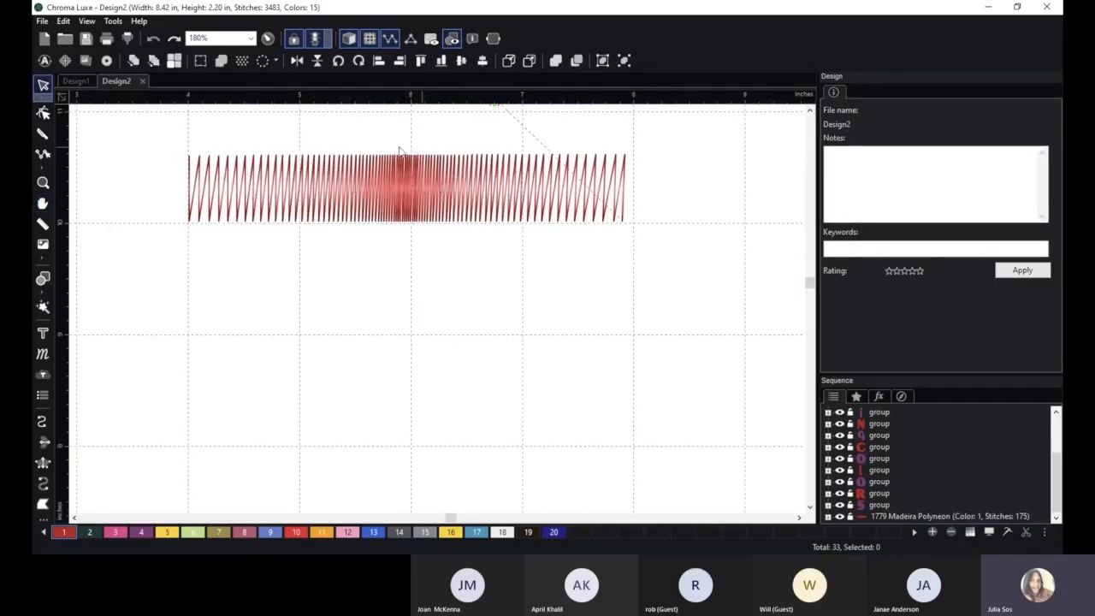
- Add a second color layer to the satin bar in color 11 with a linear increasing gradient
drag(176, 139, 755, 249)
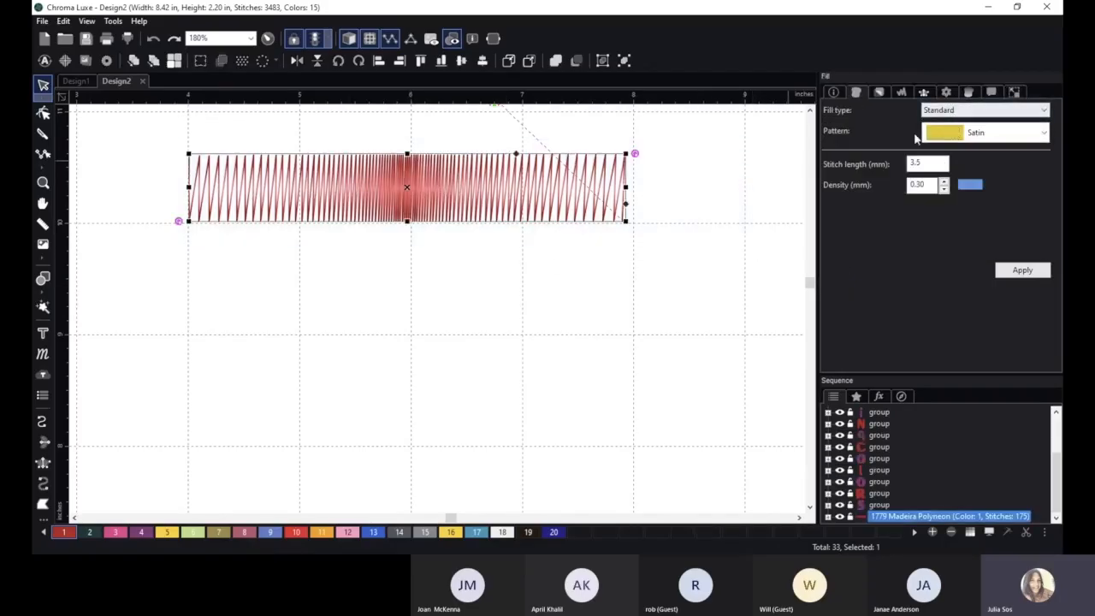
click(946, 93)
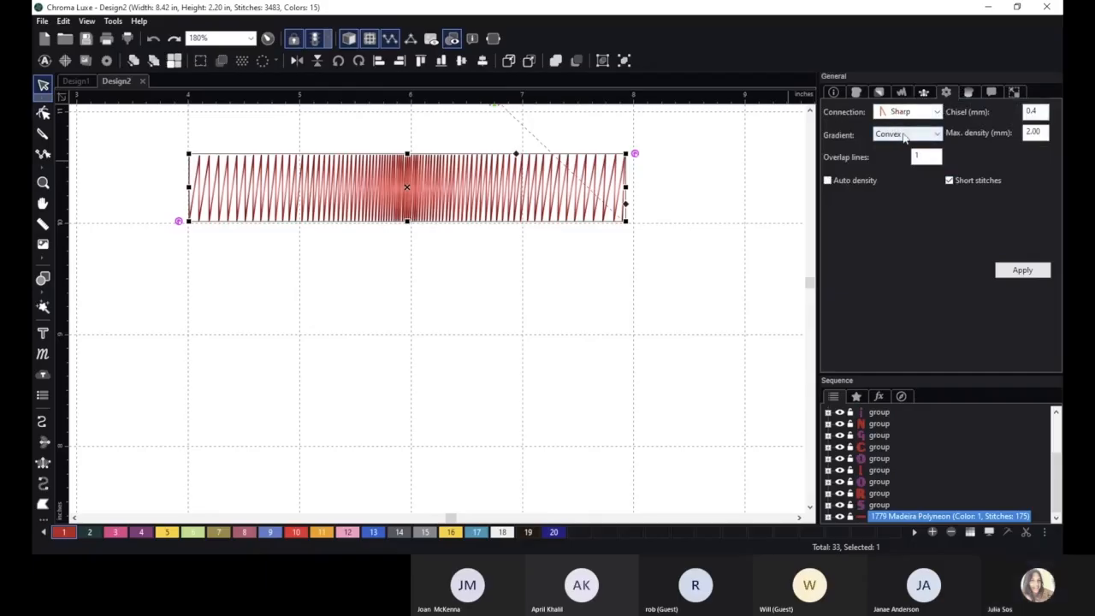
click(969, 92)
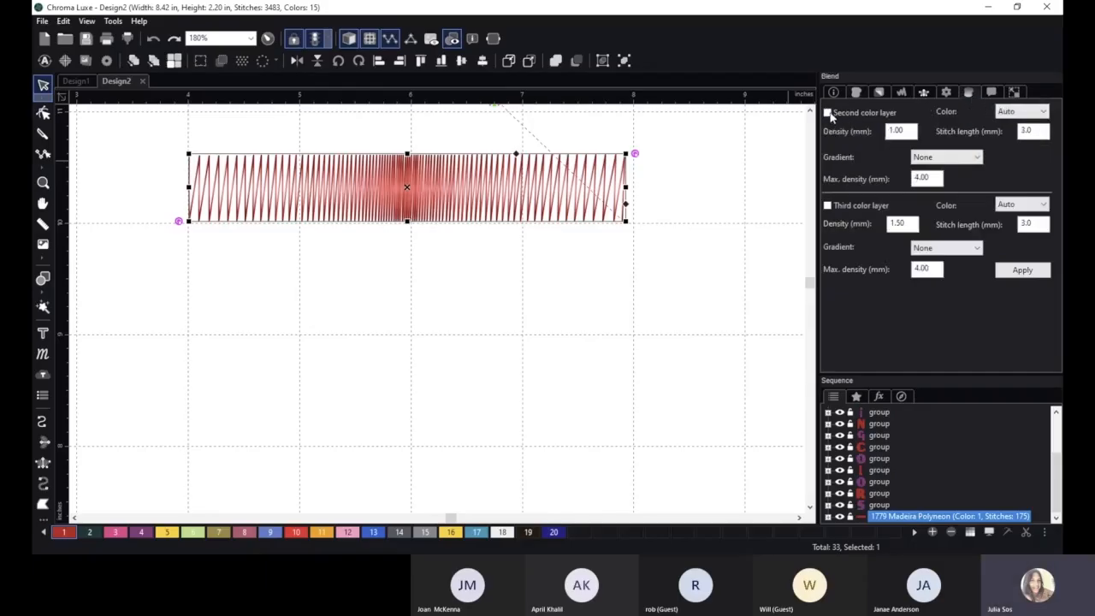
click(827, 113)
click(1030, 113)
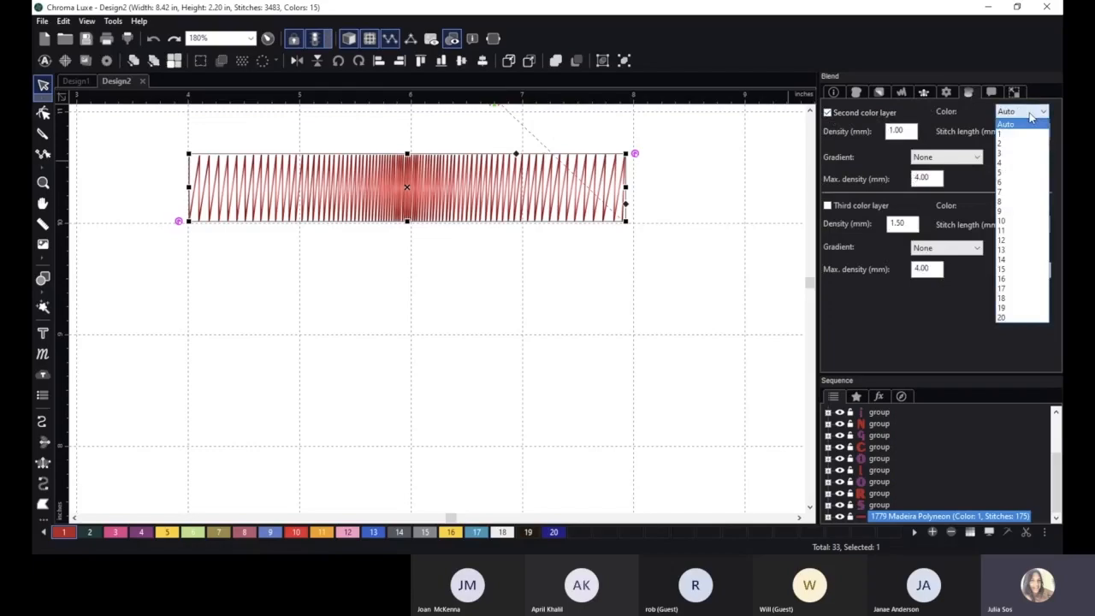
click(1010, 229)
click(948, 158)
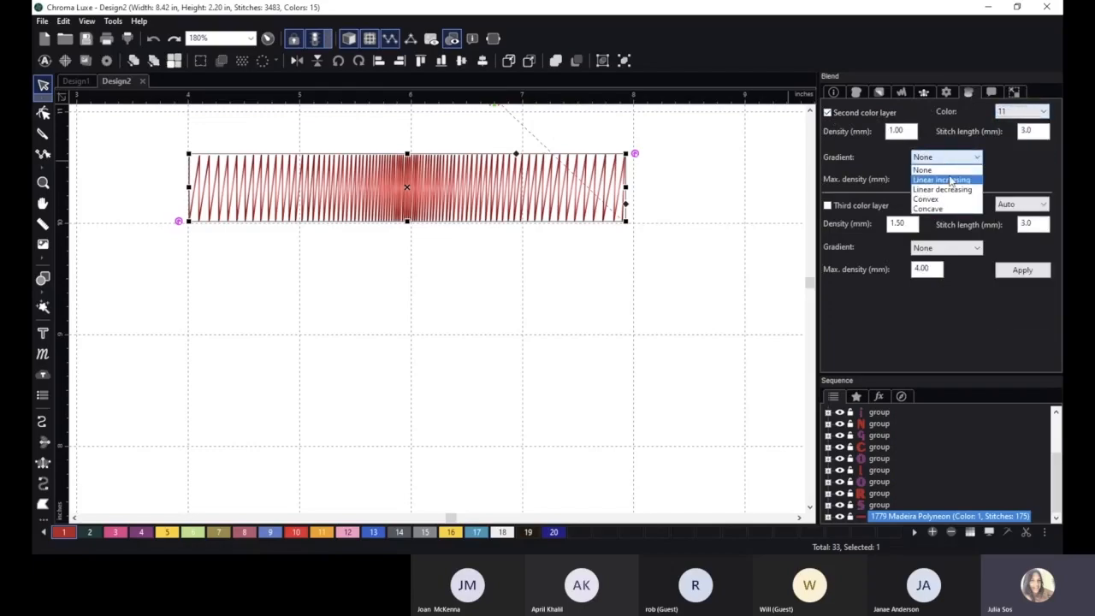
click(952, 180)
click(1026, 270)
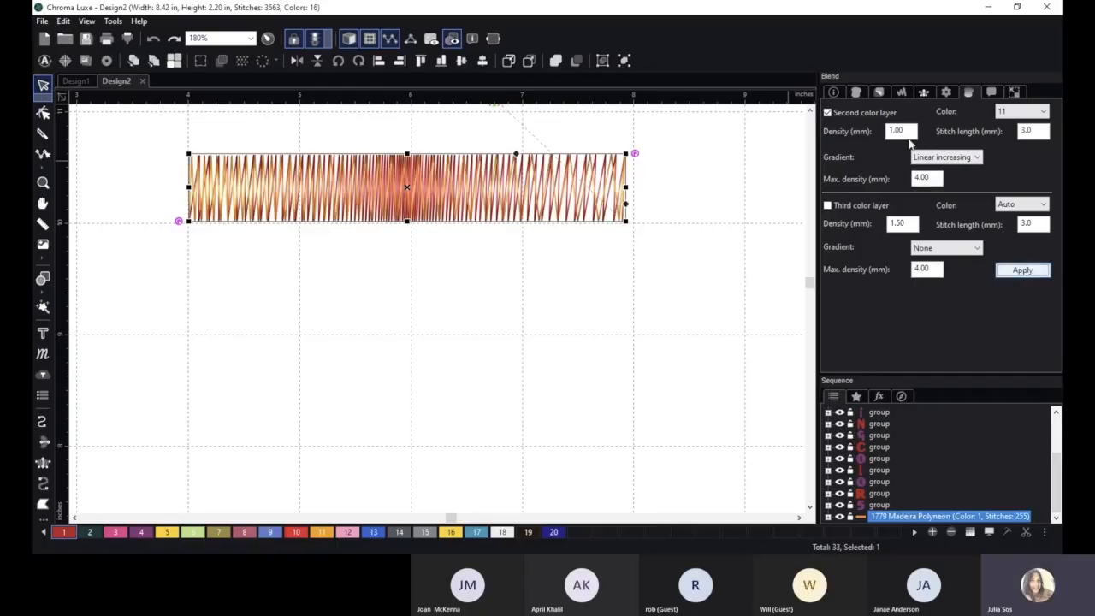
- Set the second color layer's density to 0.20 mm
drag(912, 130, 864, 133)
text(.5)
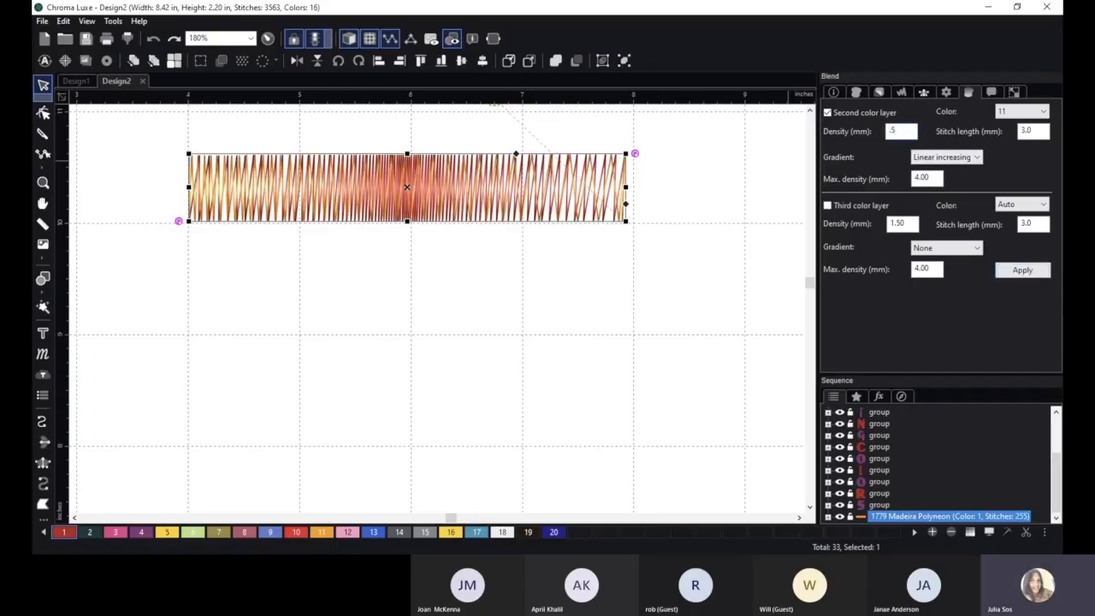
click(1023, 270)
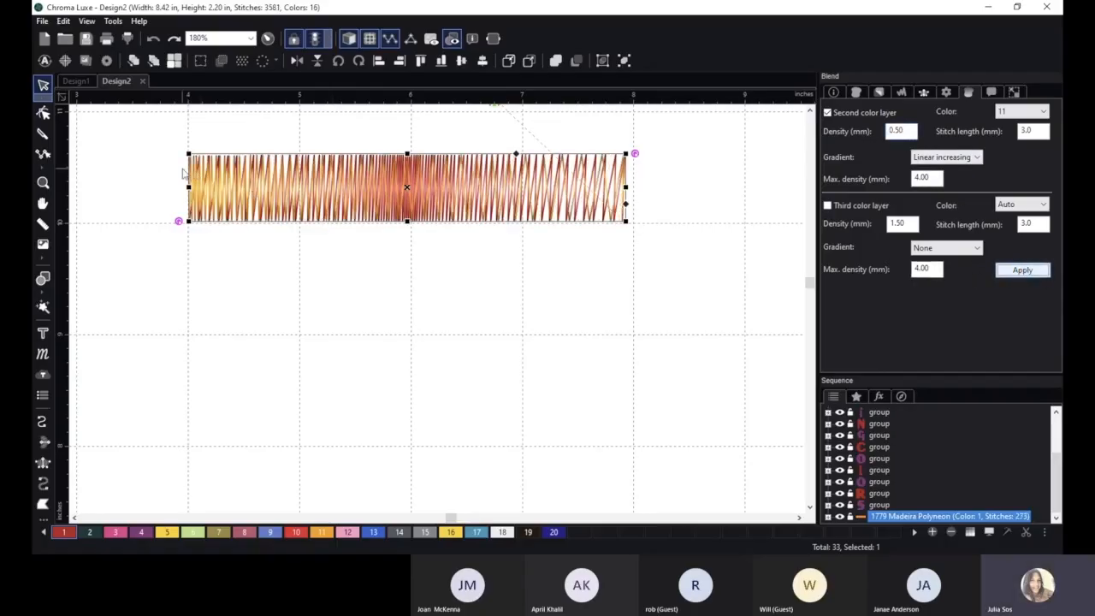
click(899, 130)
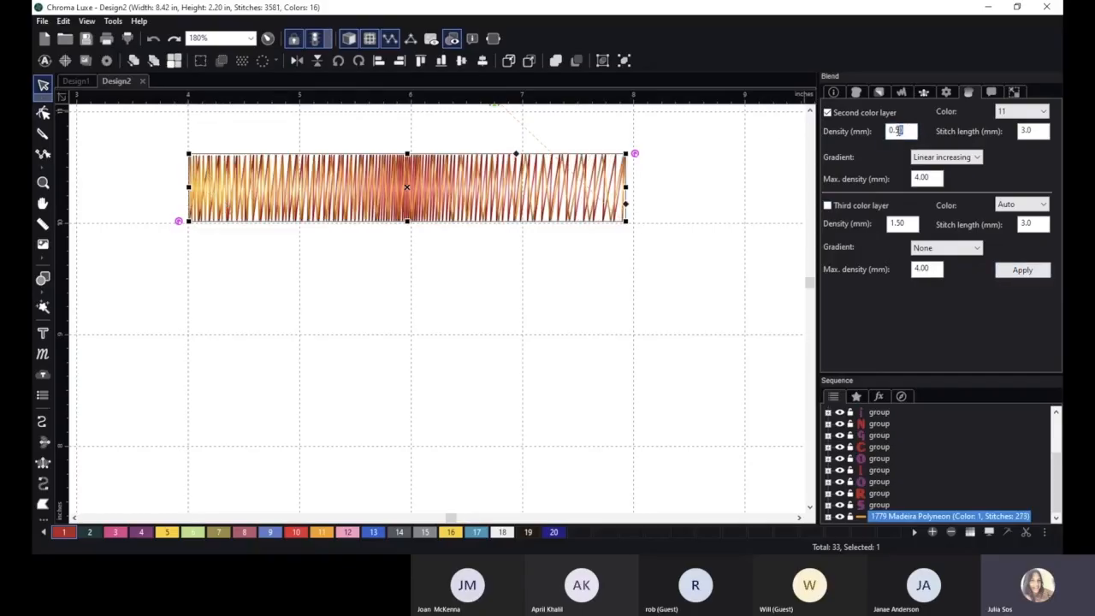
click(1022, 271)
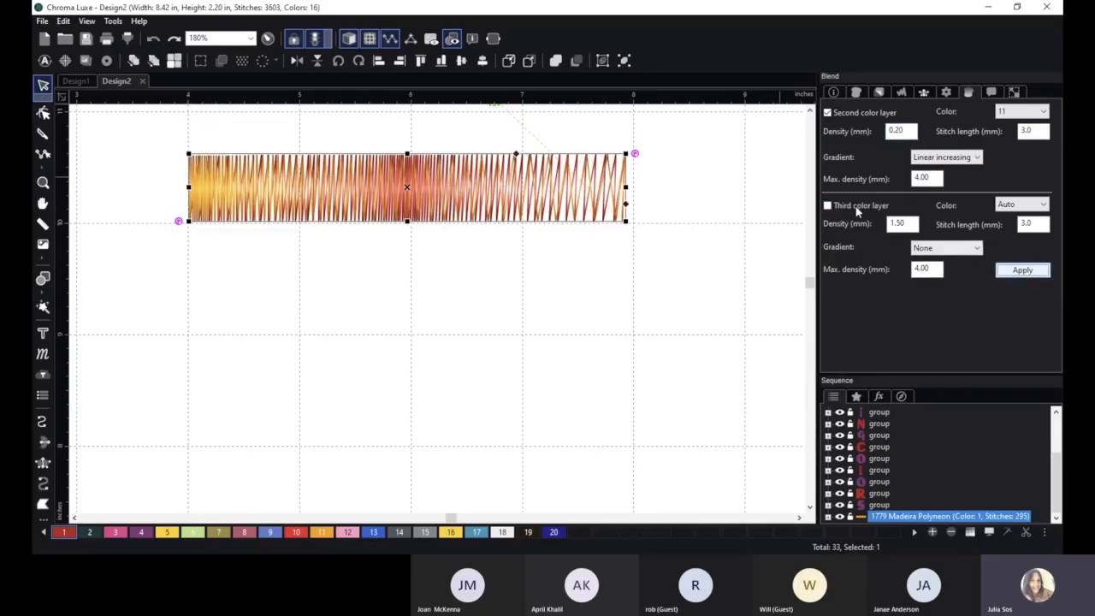
- Add a third color layer in color 5 with a linear decreasing gradient and 0.20 mm density
click(854, 207)
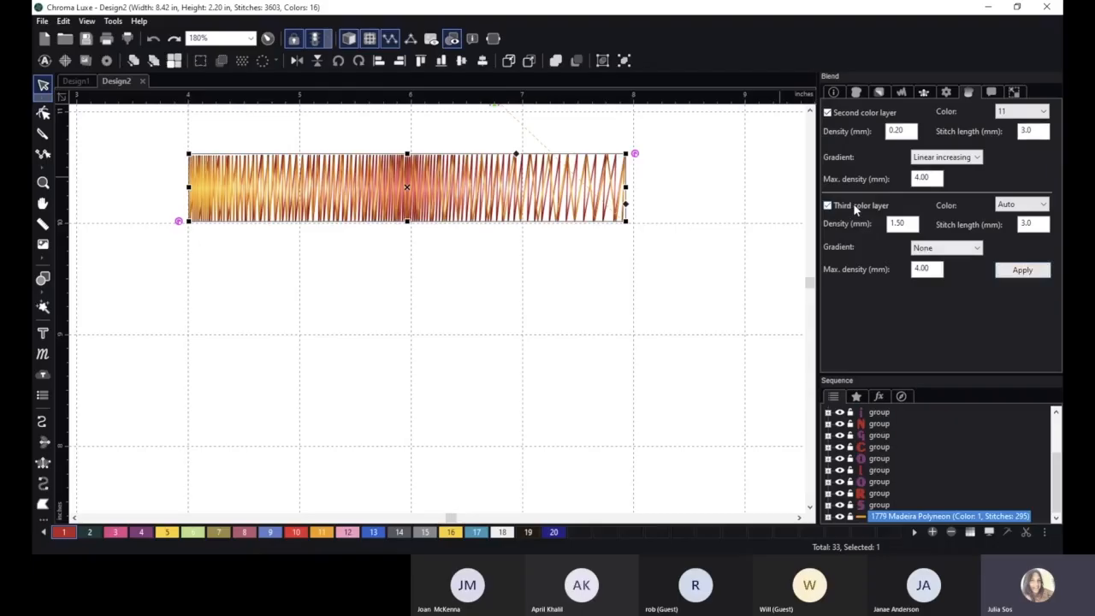
click(1021, 205)
click(1018, 262)
click(956, 249)
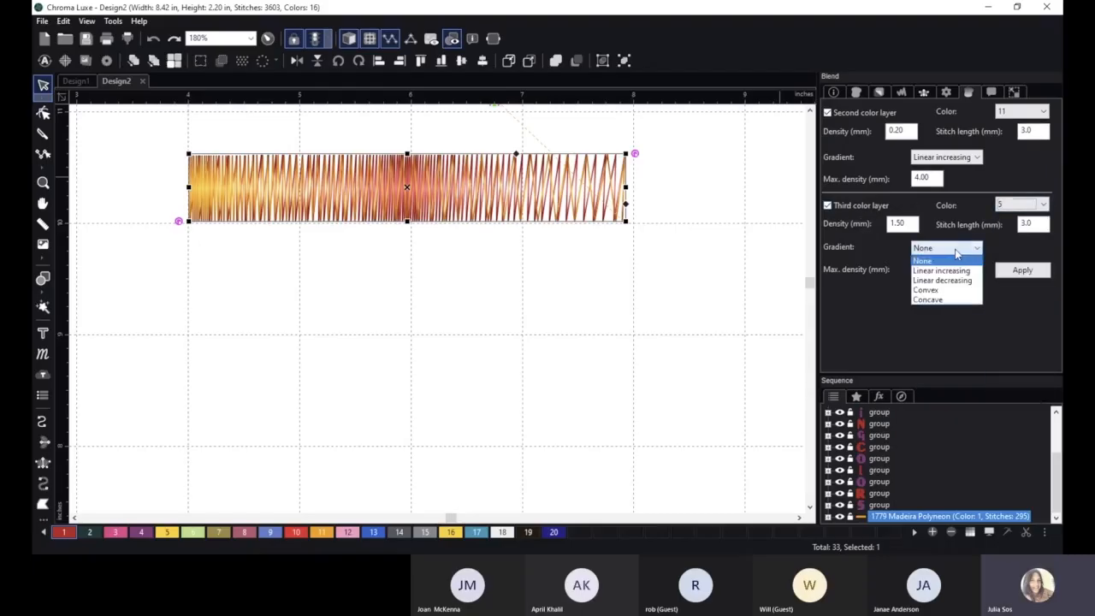
click(954, 276)
drag(912, 224, 862, 217)
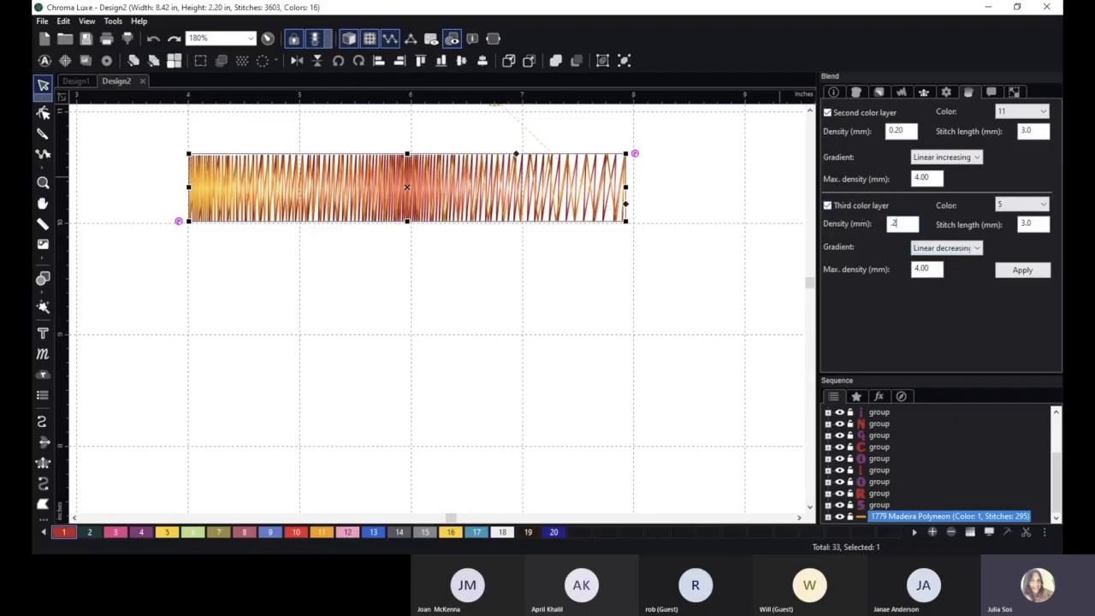
click(1033, 275)
scroll(515, 306, up, 1)
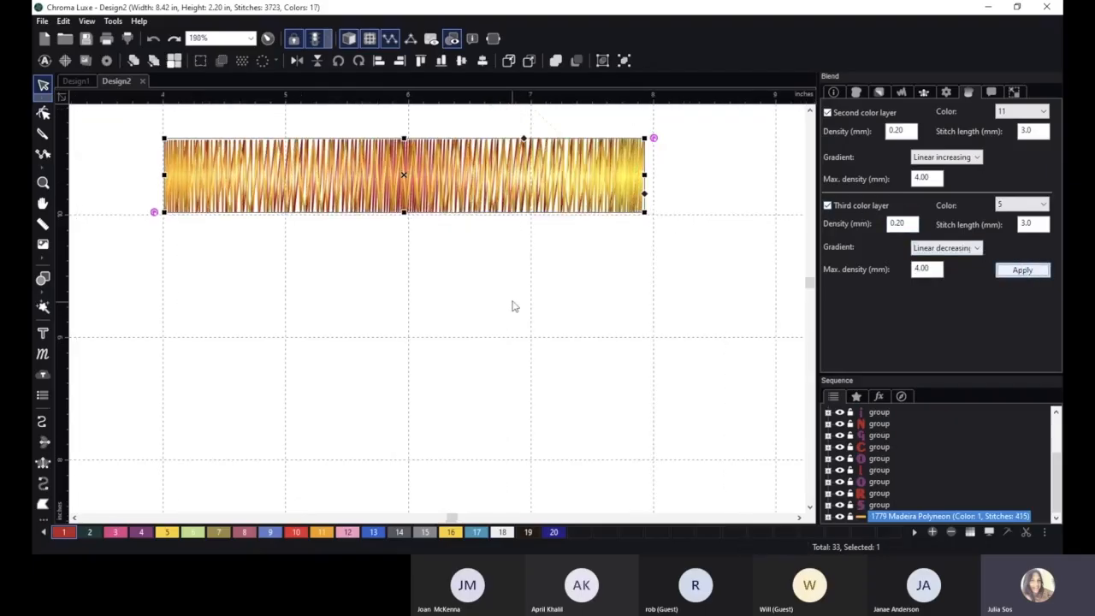
- Move the blended satin bar about 1 inch down and 0.6 inch to the right, away from the text
scroll(514, 300, down, 2)
scroll(470, 260, down, 2)
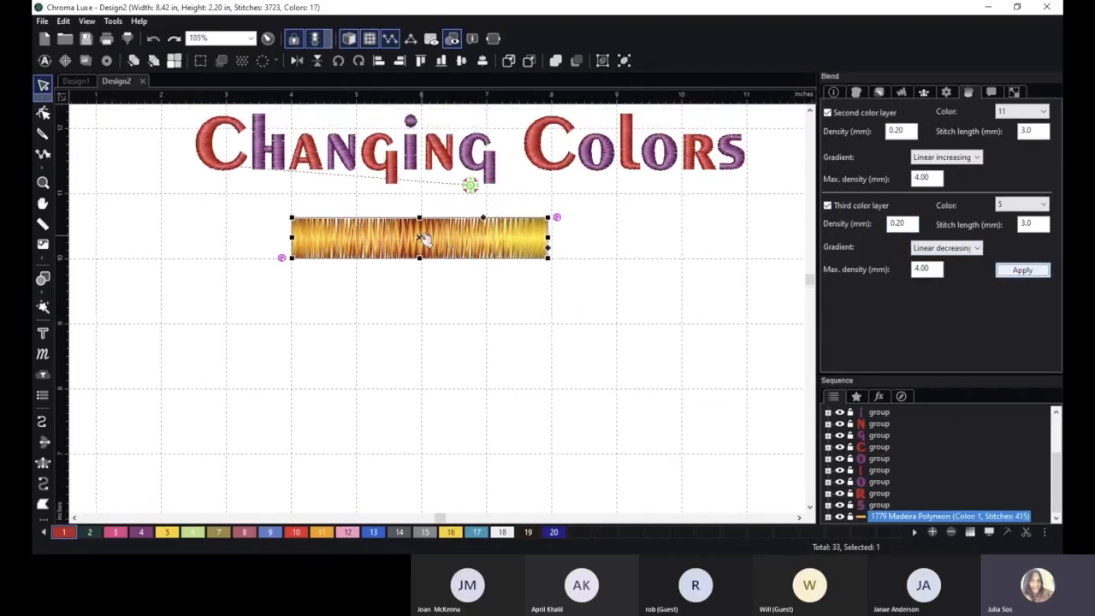
drag(427, 240, 463, 304)
scroll(437, 308, up, 3)
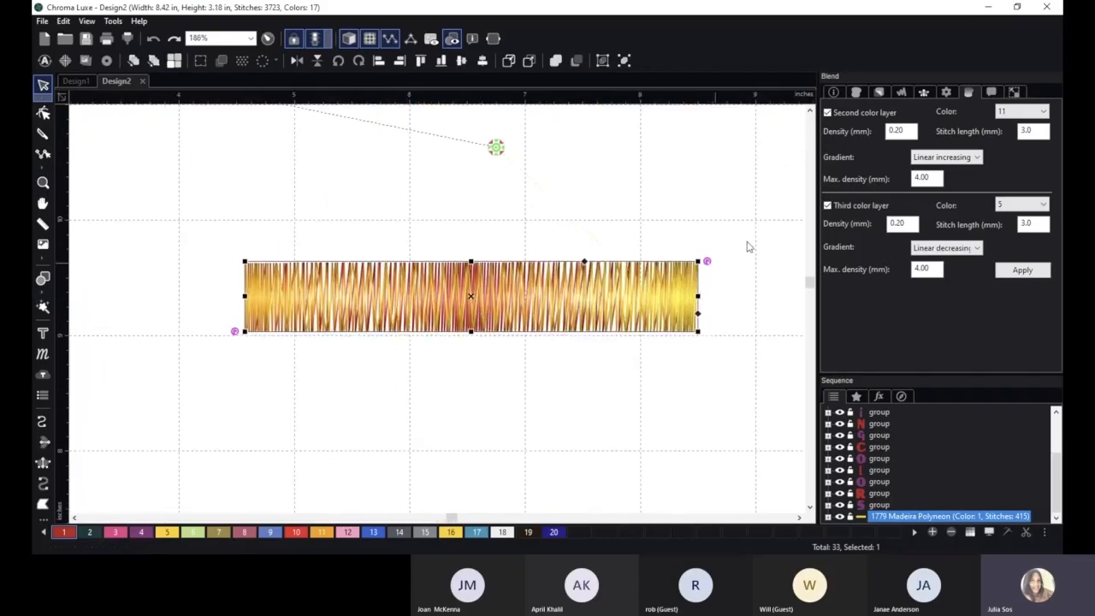
- Set the maximum density of both the third and second color layers to 5 mm
double_click(928, 269)
text(5)
click(1029, 274)
double_click(928, 178)
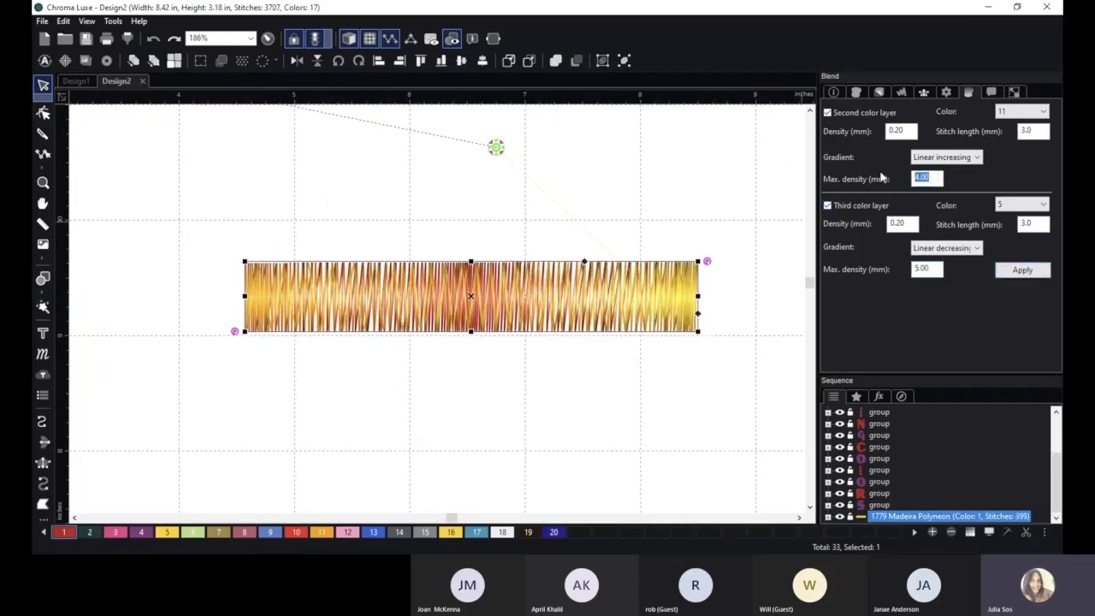
text(5)
click(1023, 271)
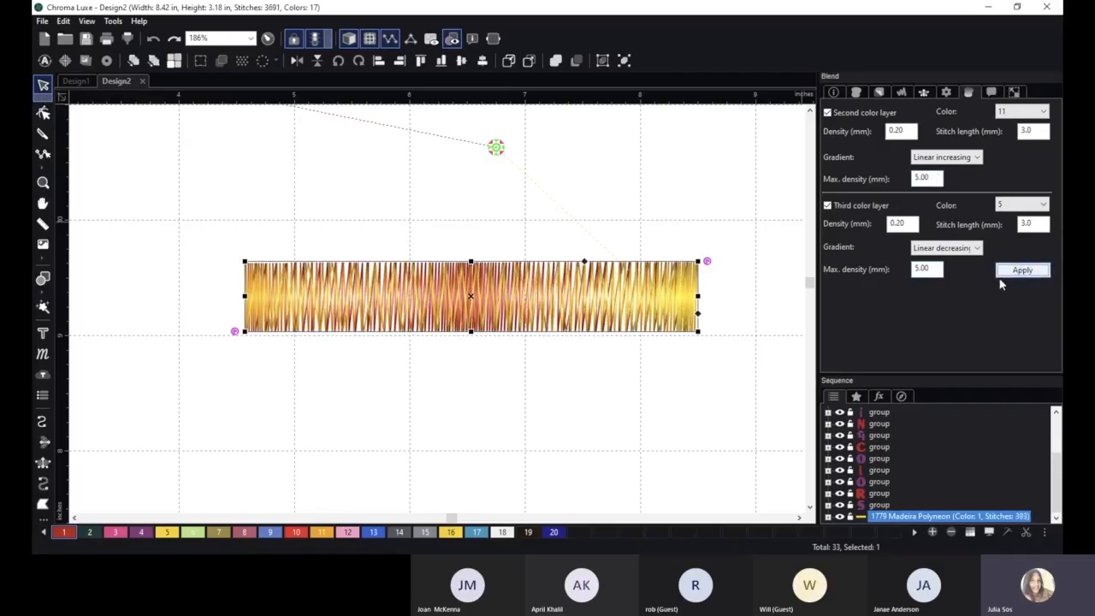
scroll(553, 345, down, 1)
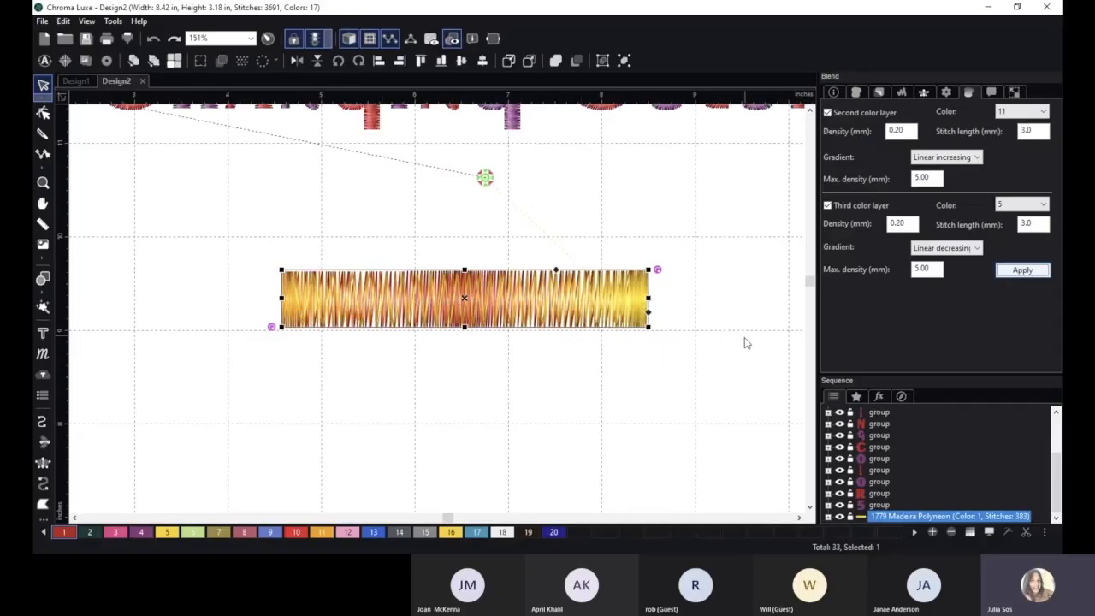
- Delete the Changing Colors text and the blended satin bar, leaving the design empty
scroll(746, 341, down, 4)
click(638, 339)
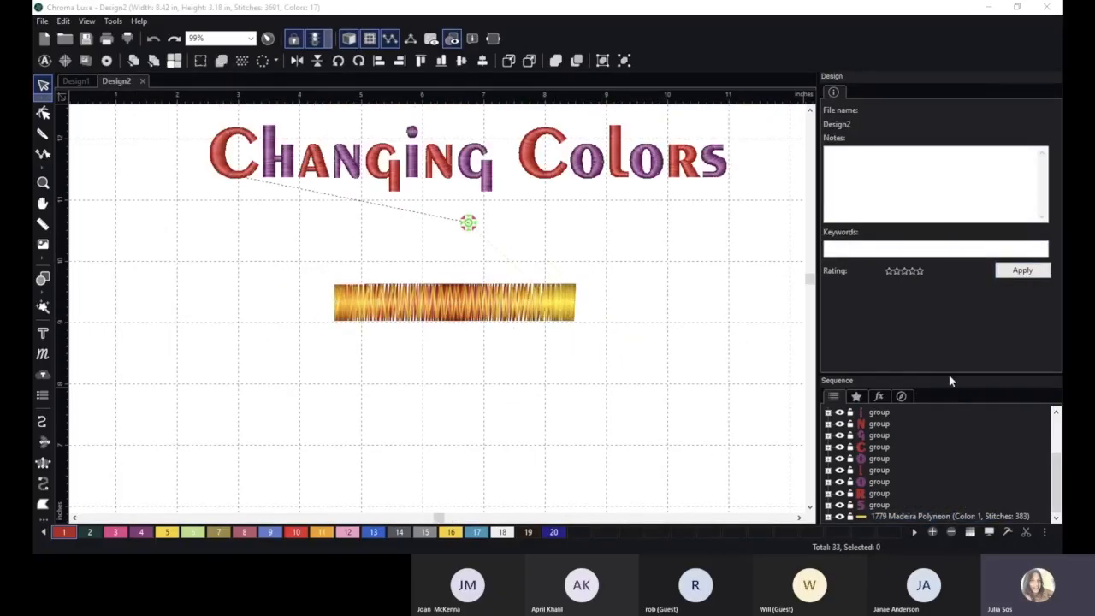
click(929, 57)
click(382, 160)
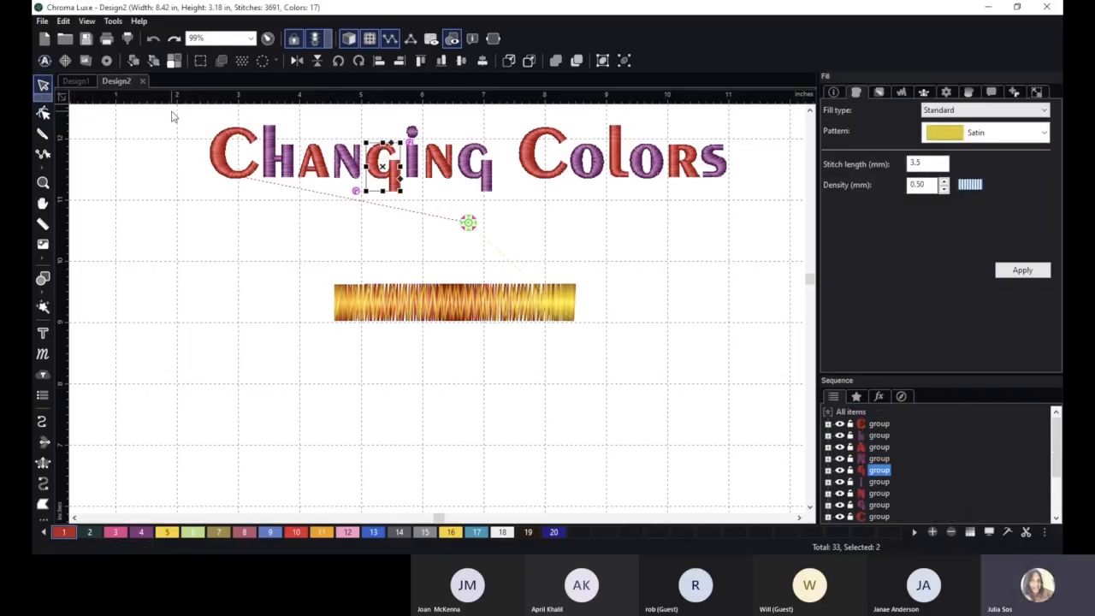
drag(171, 111, 822, 392)
key(Delete)
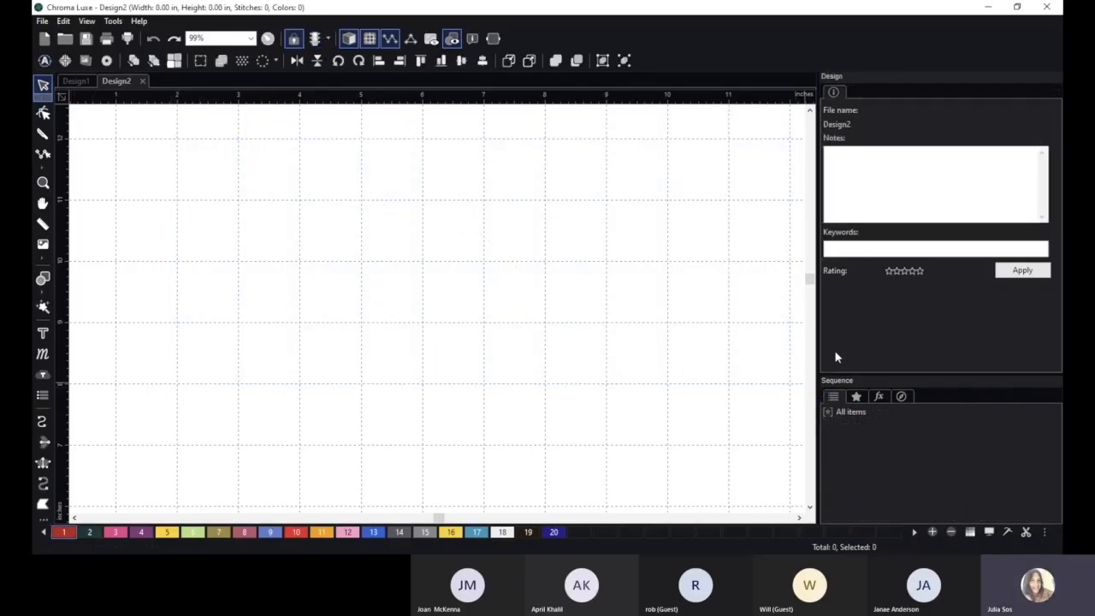
- Add the text "TEXT" in the Exotic font and enlarge it proportionally to about 5.11 by 1.52 inches
click(43, 333)
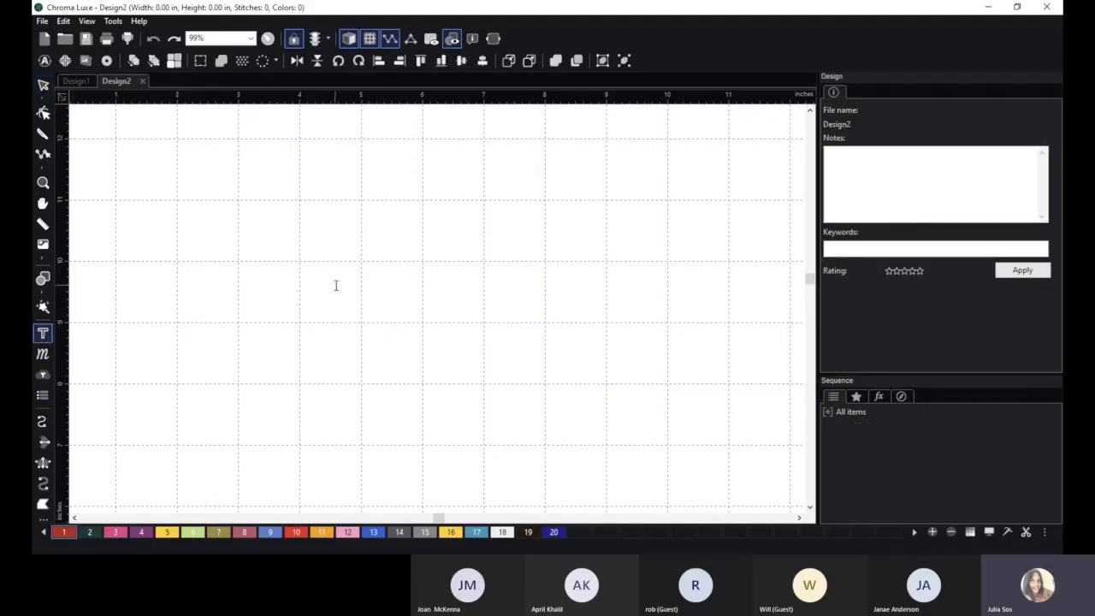
click(334, 285)
text(TE)
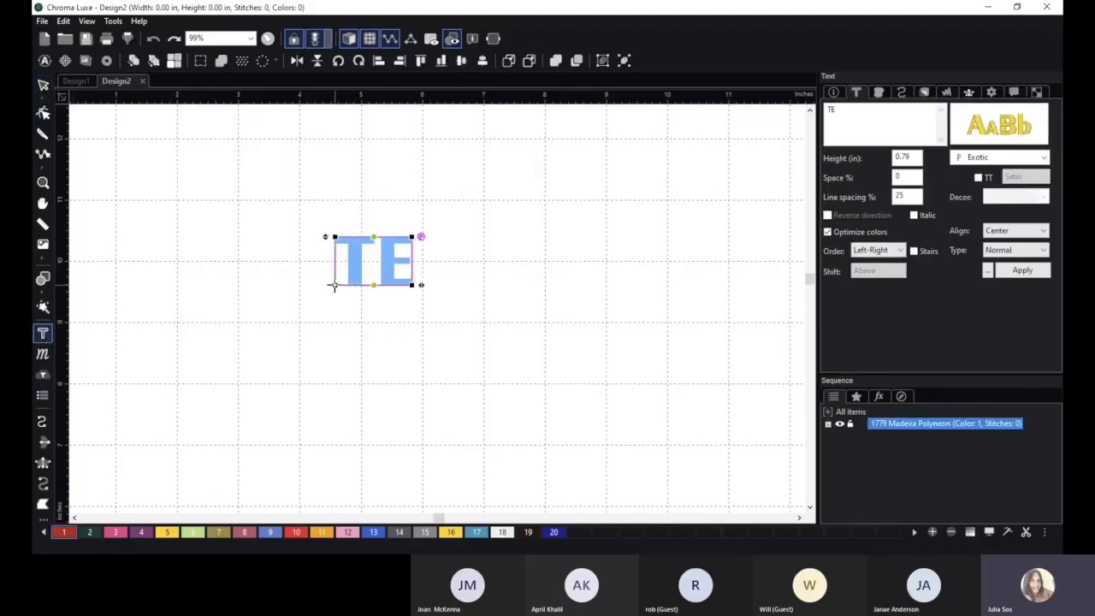
text(XT)
click(1024, 272)
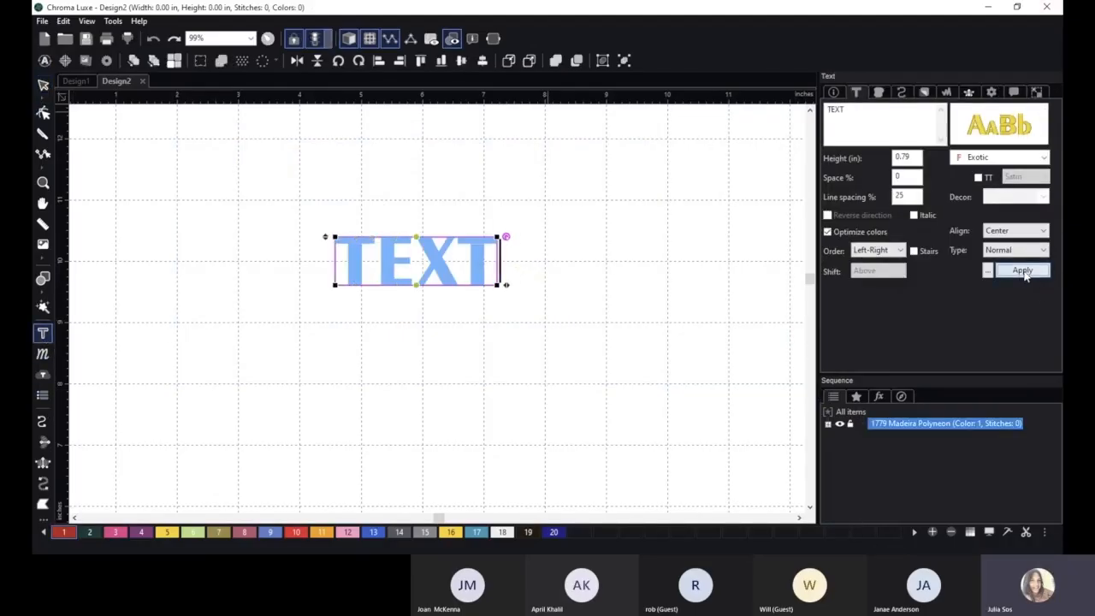
click(43, 84)
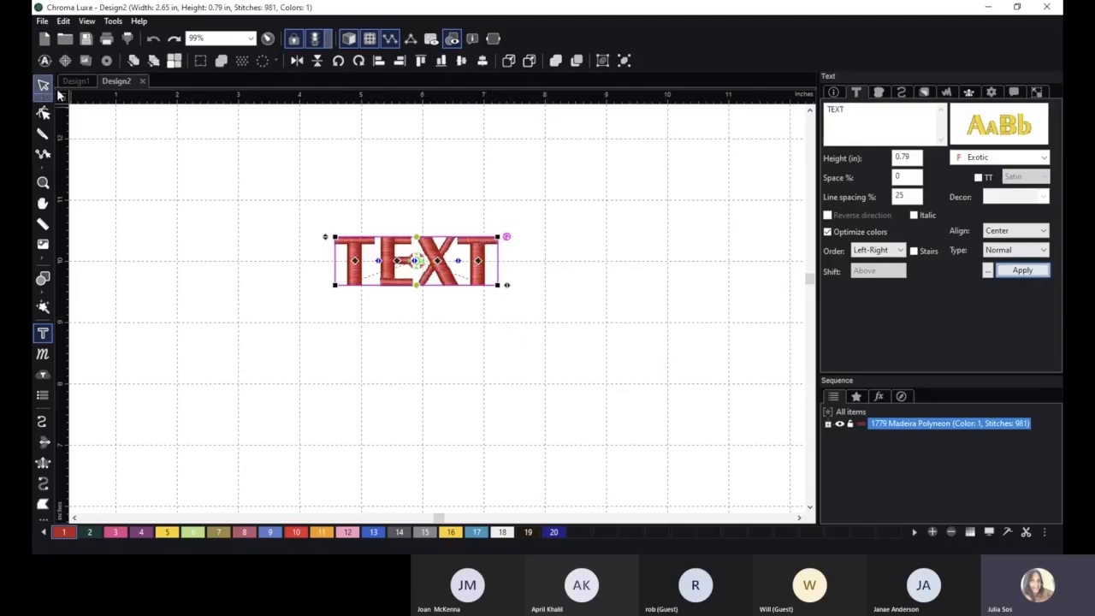
drag(501, 288, 591, 304)
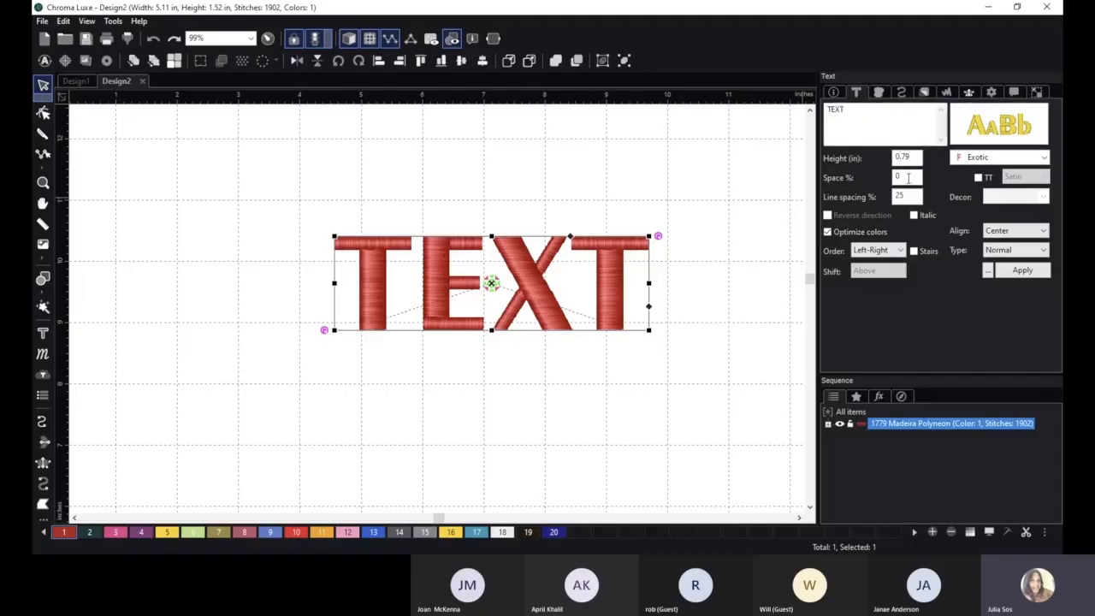
- Set the text's letter spacing to 30%, disable color optimization, and arrange the letters as stairs
drag(908, 175, 888, 177)
text(30)
key(Return)
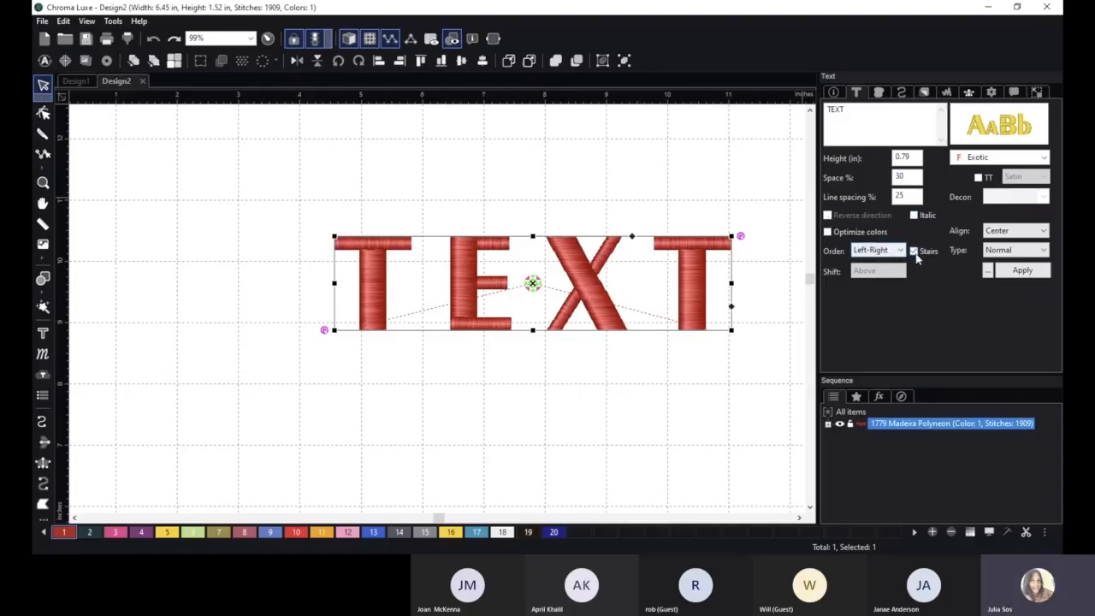
click(1014, 271)
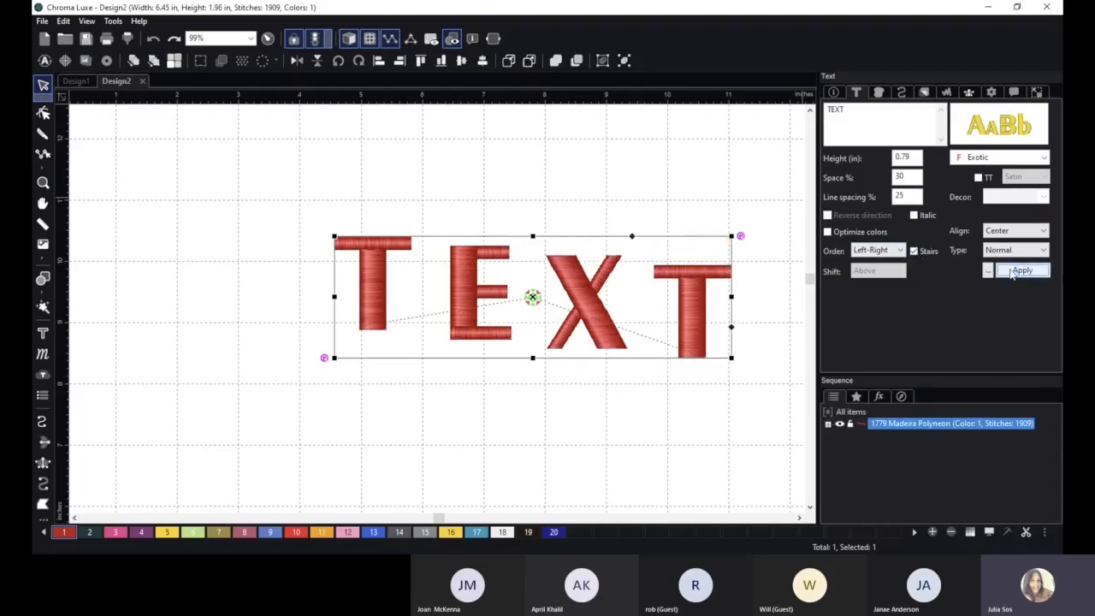
- Turn off the stairs arrangement and apply the Center-Right sewing order to the text
click(915, 252)
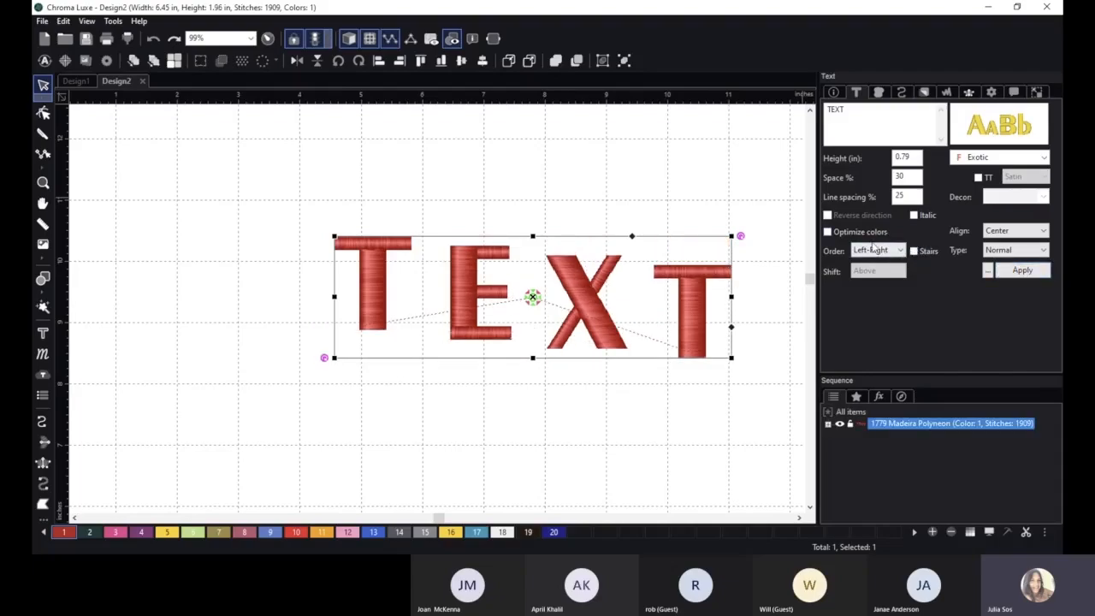
click(888, 251)
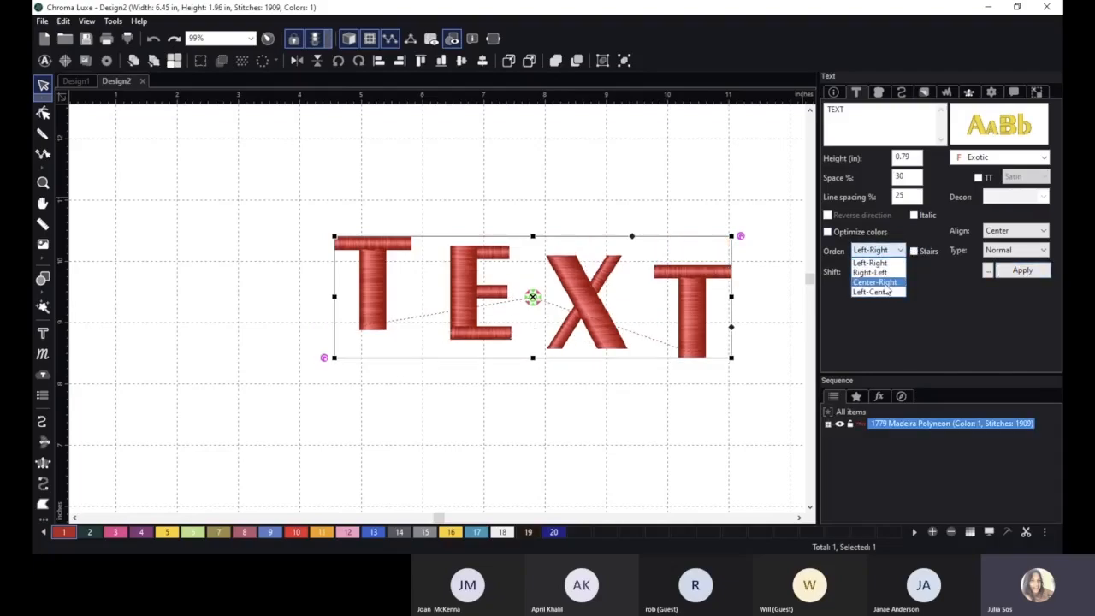
click(888, 280)
click(1011, 269)
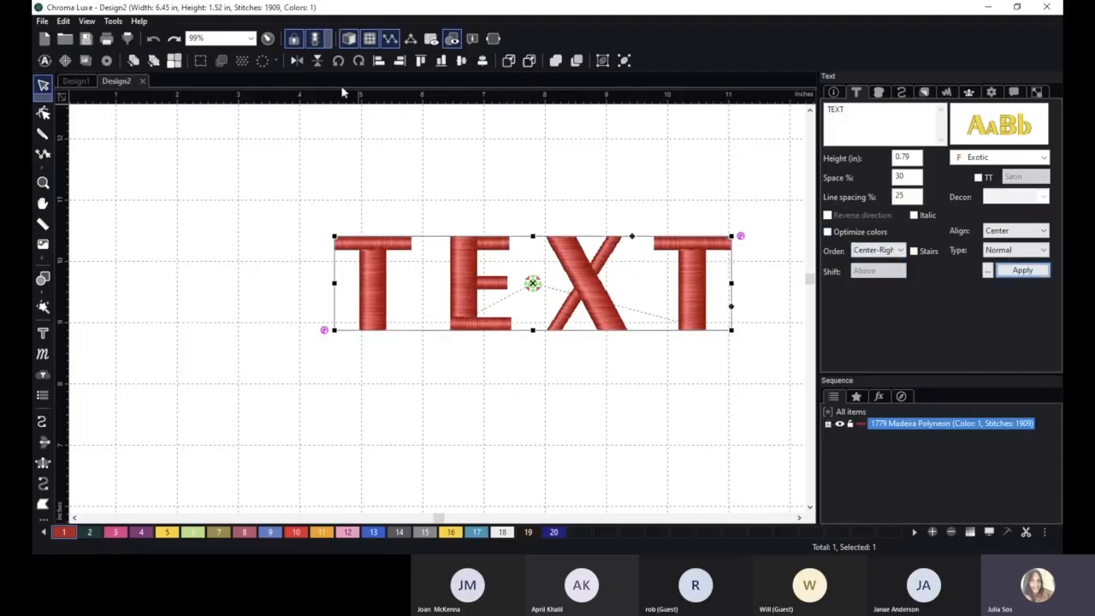
- Play through the text's sewing sequence in the stitch simulation from start to end, and reselect the text
click(267, 39)
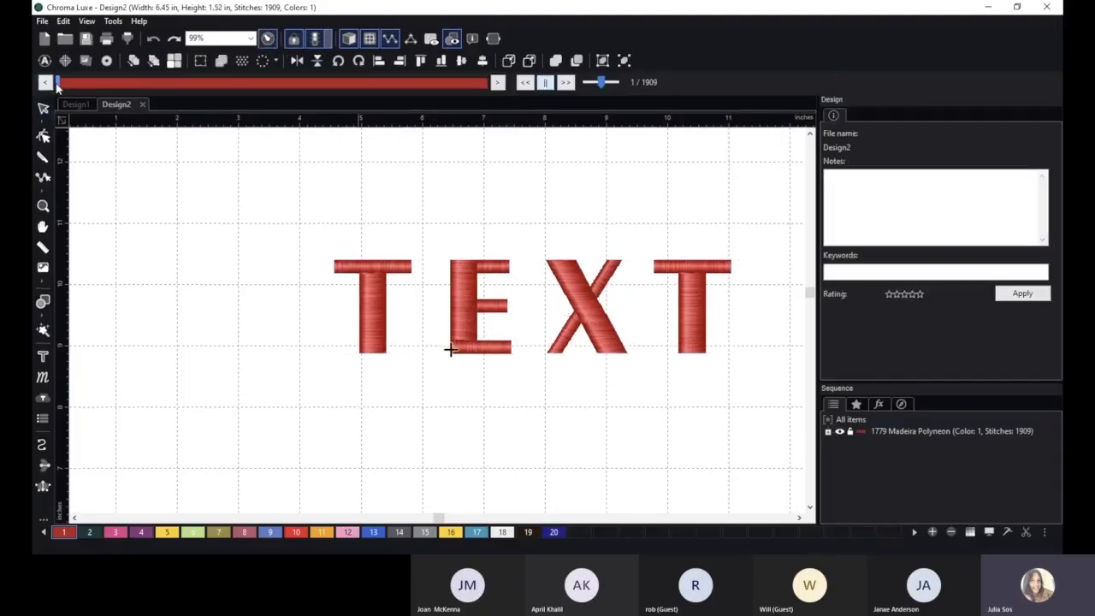
drag(58, 86, 487, 82)
click(43, 108)
click(601, 286)
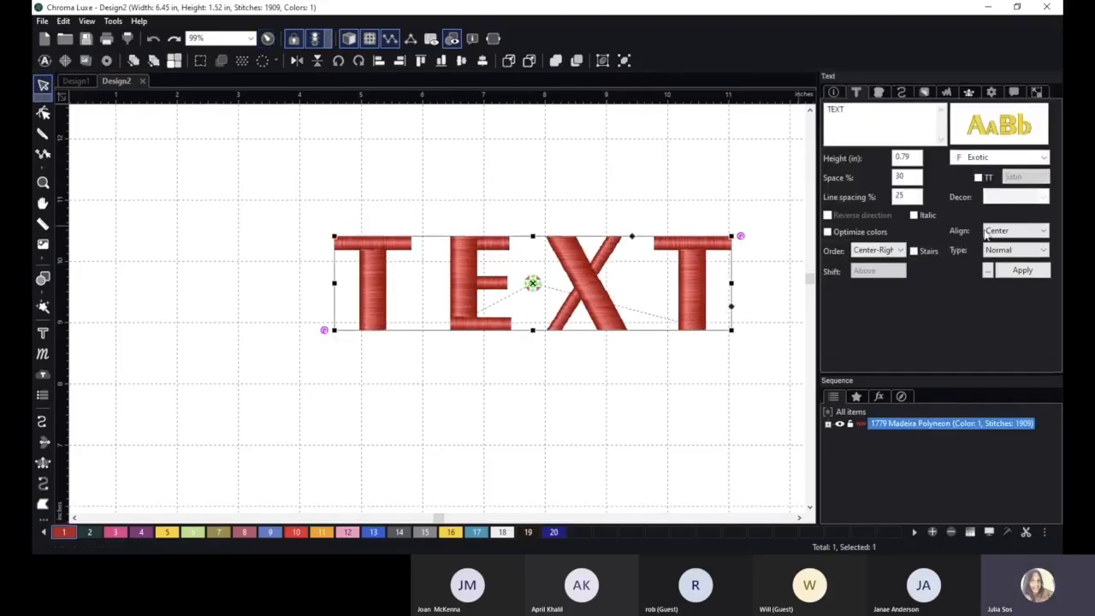
- Change the text type to Circle so the letters follow an arc
click(1041, 231)
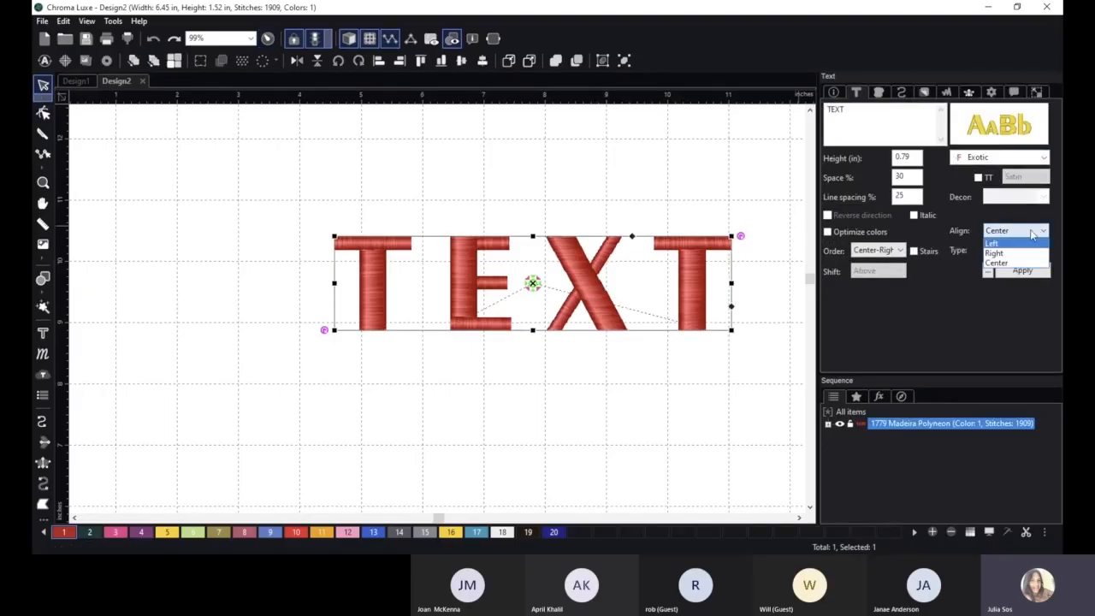
click(1034, 232)
click(1027, 250)
click(1020, 272)
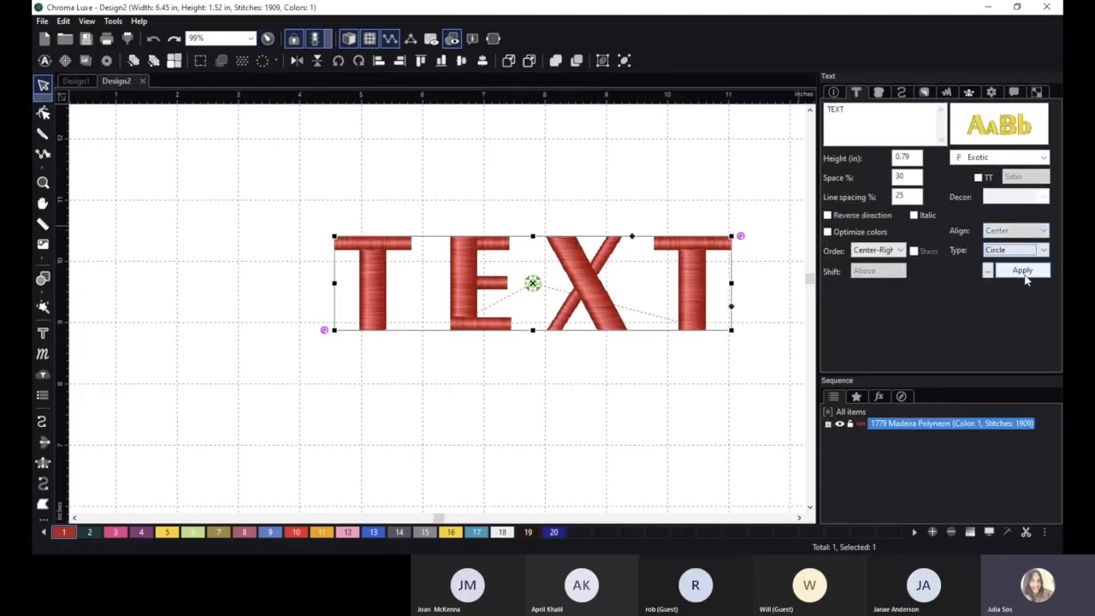
click(1023, 271)
scroll(420, 197, down, 3)
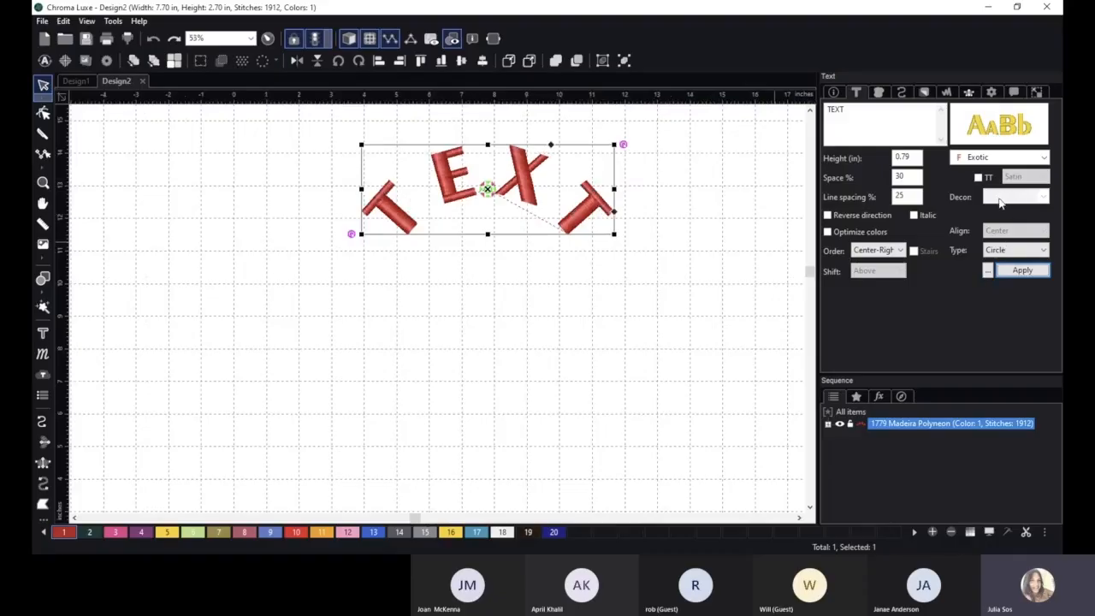
- Try the text in the TrueType font Arial with a satin fill, and look at its run settings
click(978, 178)
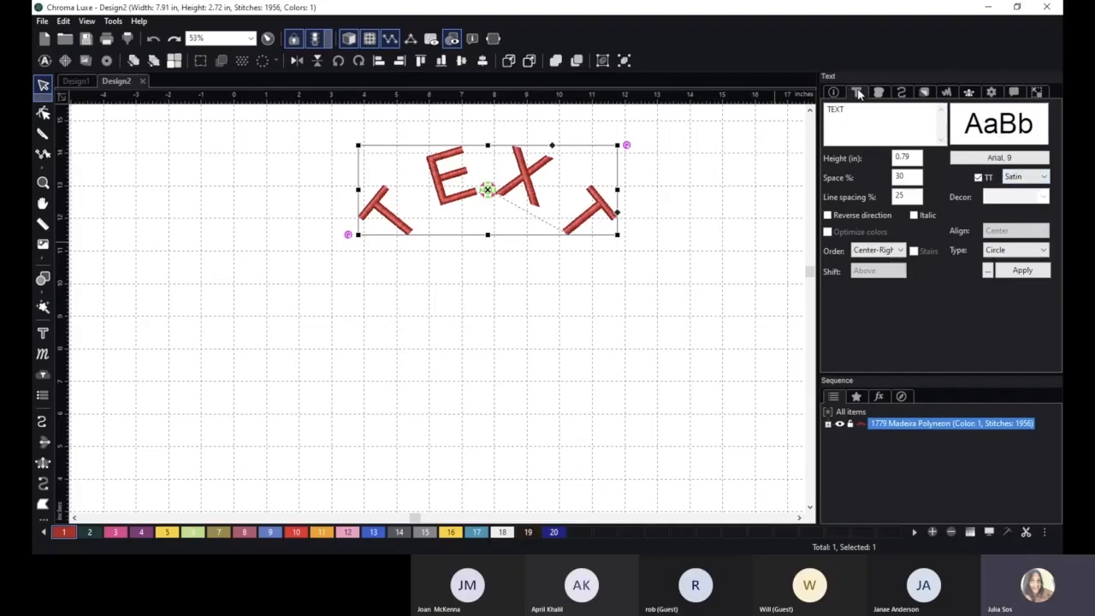
click(904, 95)
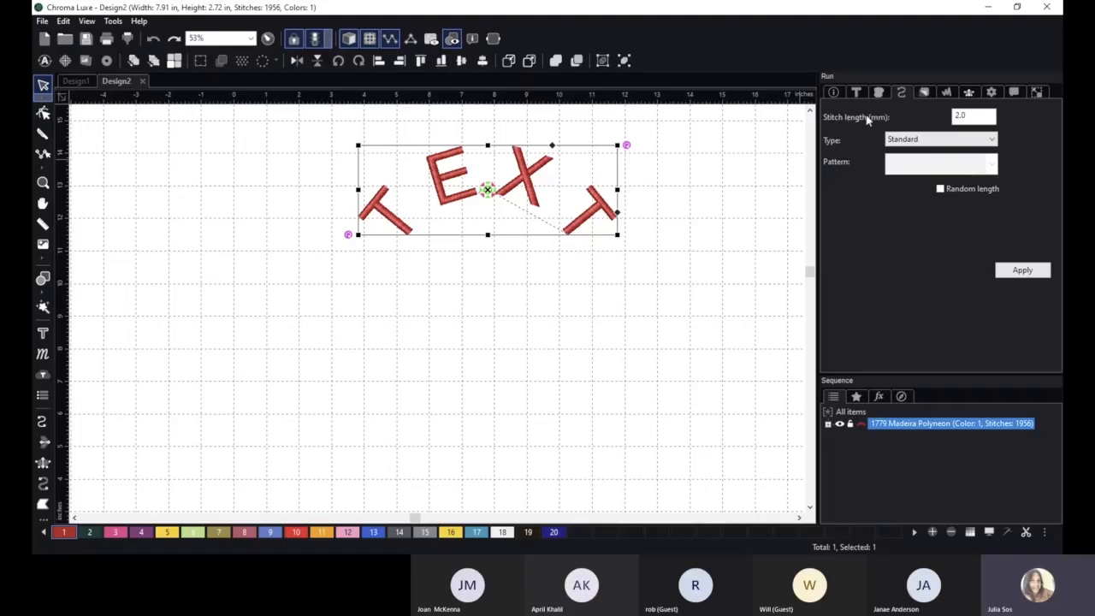
scroll(783, 154, up, 3)
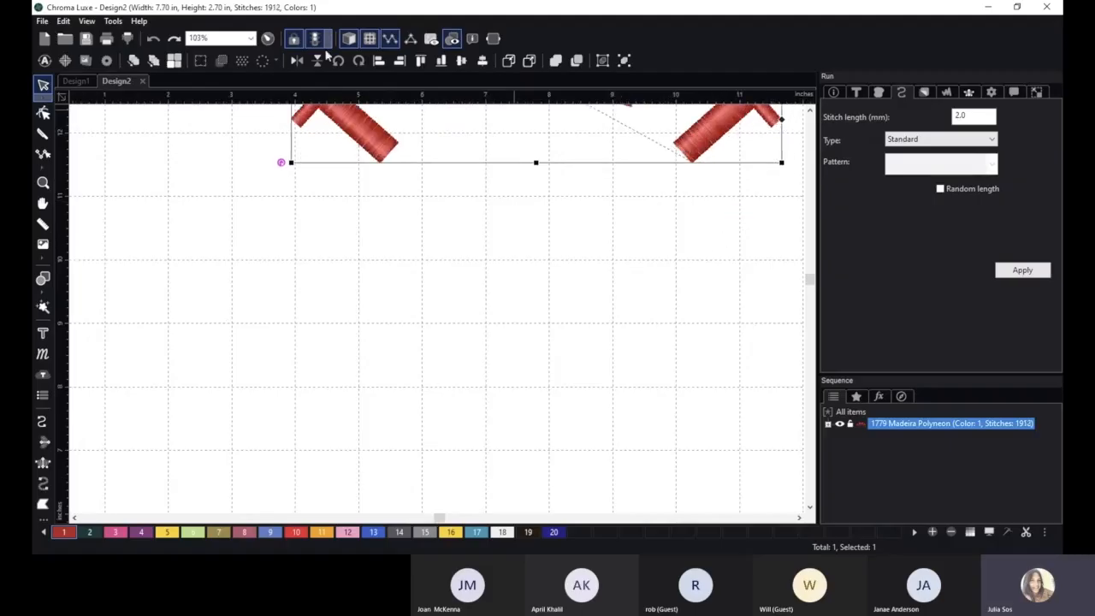
- Switch off the 3D stitch rendering and bring the arched text into close view, selected
click(349, 39)
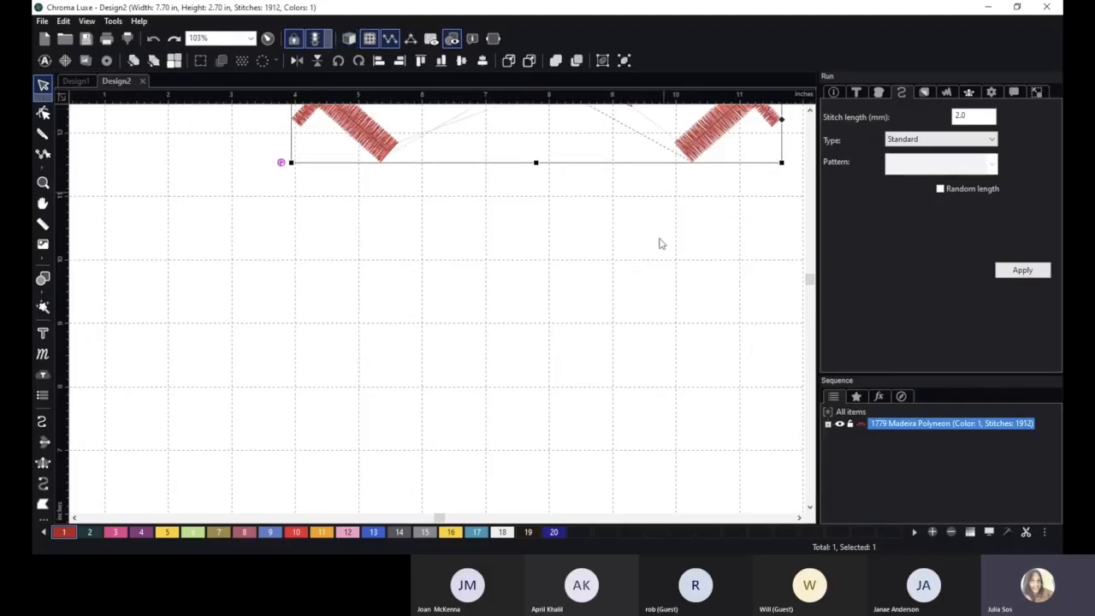
click(670, 210)
key(space)
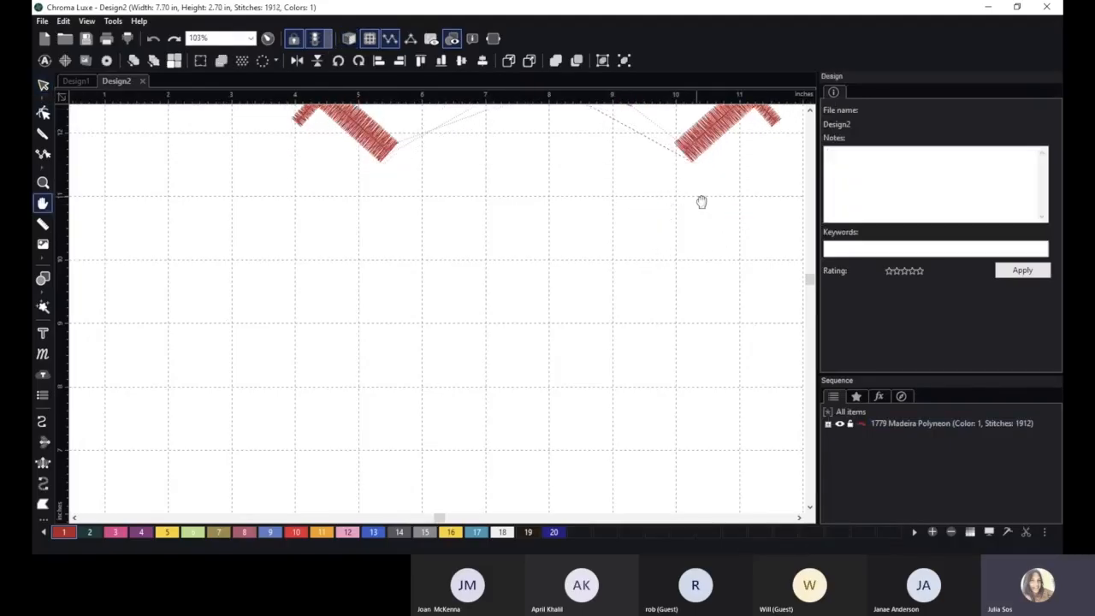
drag(702, 203, 656, 317)
click(655, 317)
scroll(707, 271, up, 3)
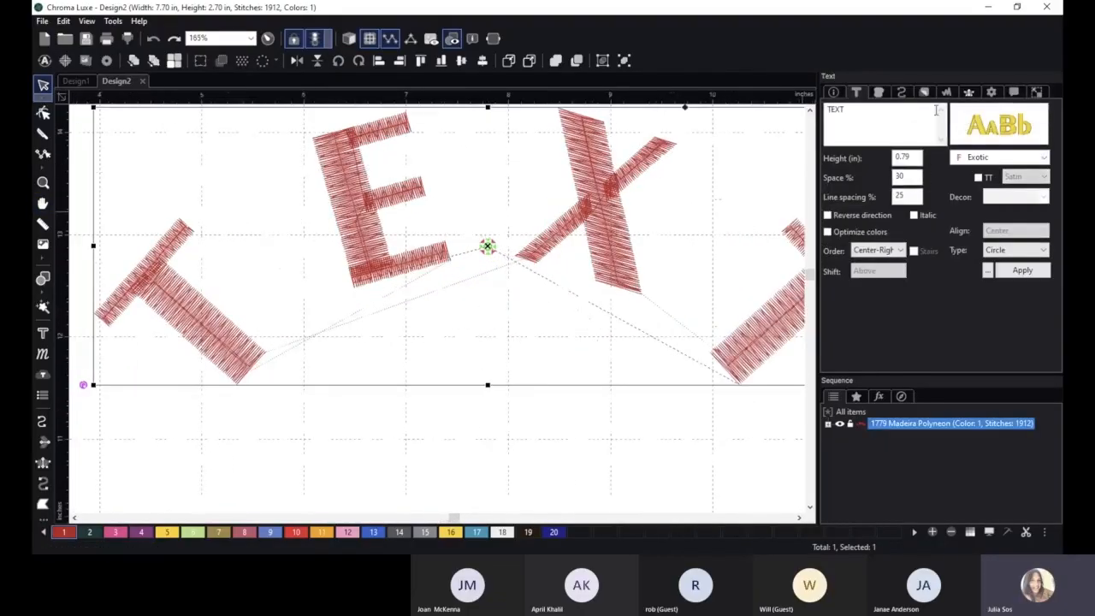
- Enter a run stitch length of 5 mm for the text and display the individual stitch points
click(906, 93)
drag(977, 119, 908, 109)
text(5)
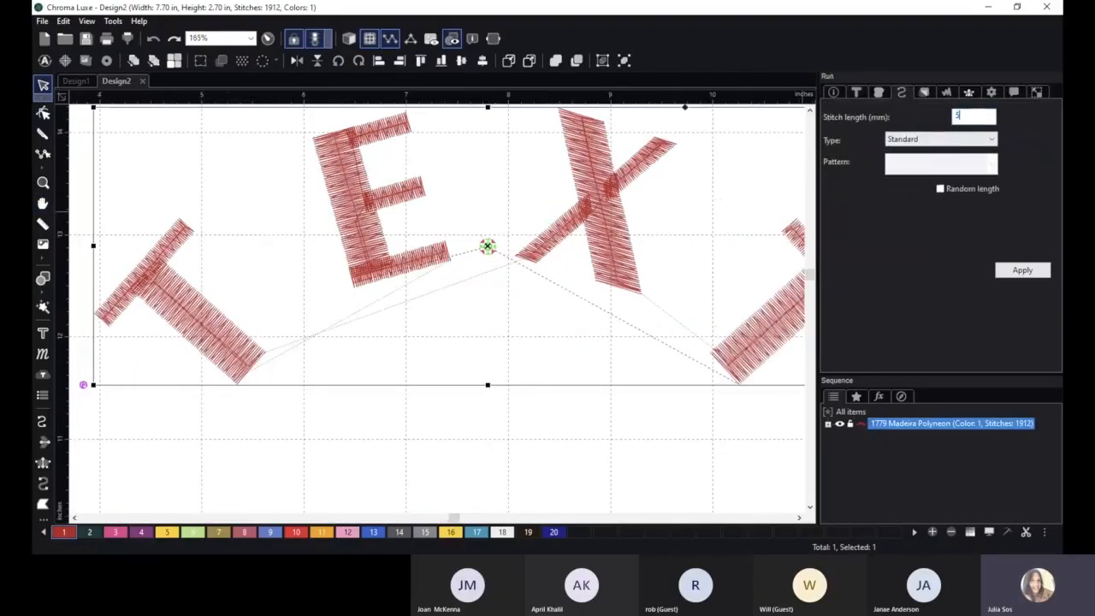
click(412, 38)
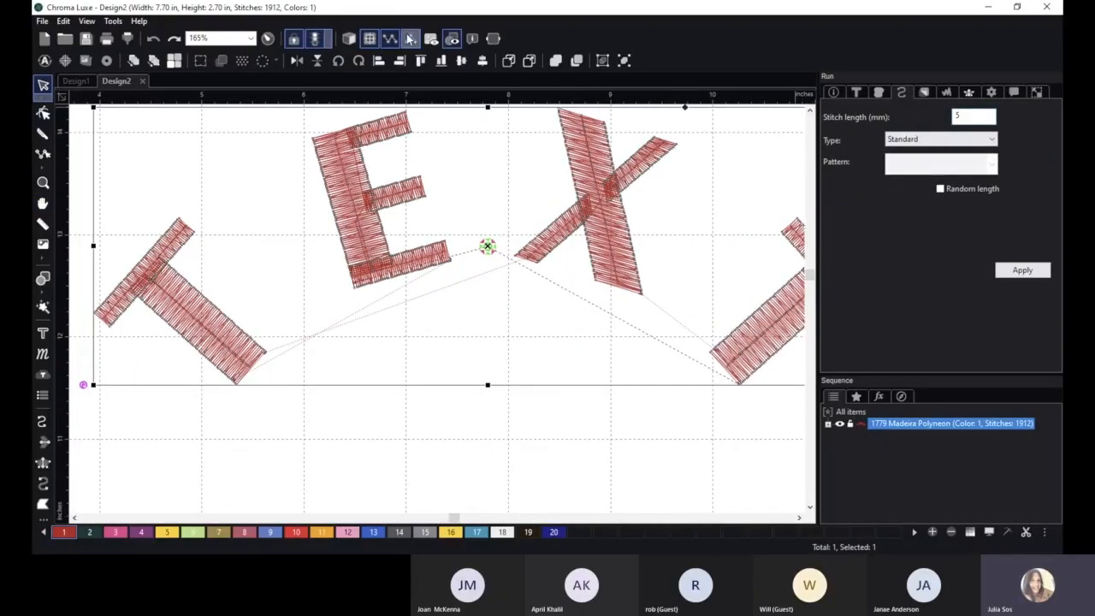
scroll(732, 214, up, 2)
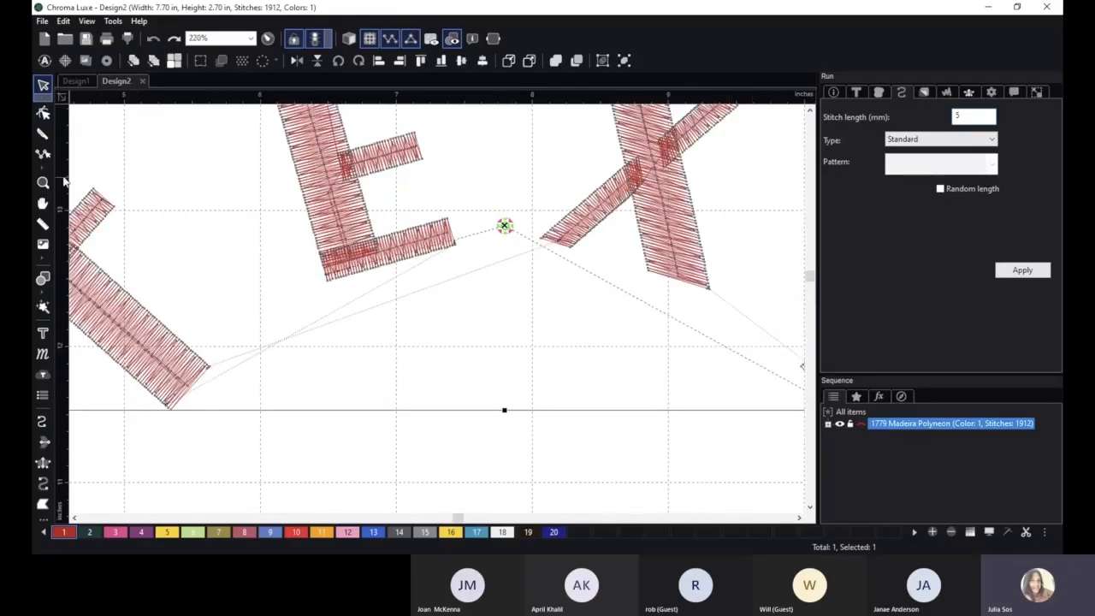
- Apply a run stitch length of 5 mm to the text while inspecting the letter X up close
click(43, 182)
drag(556, 118, 877, 374)
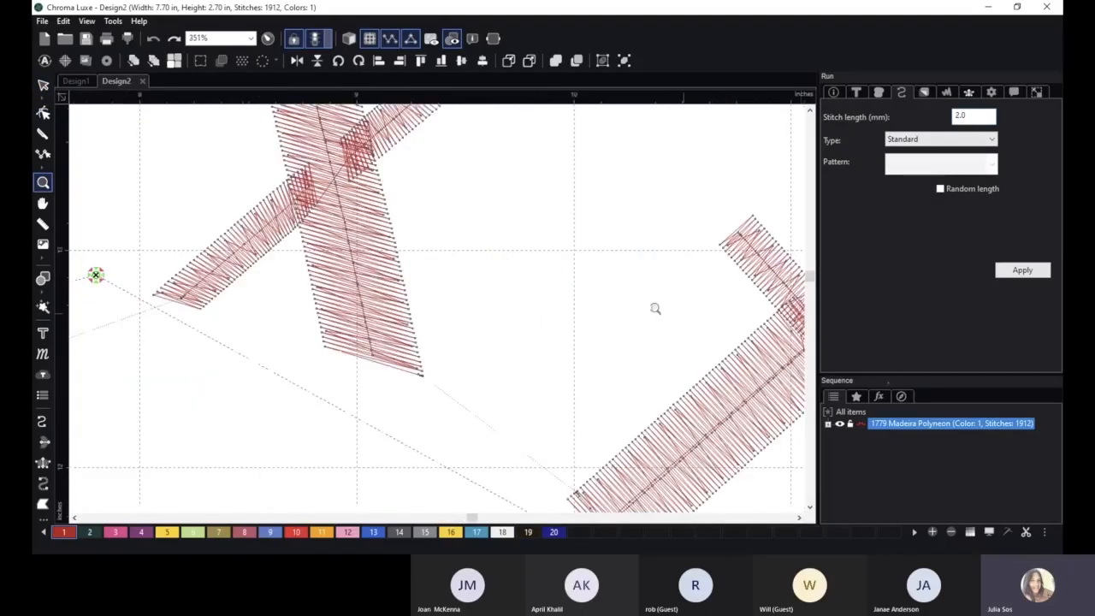
drag(129, 124, 599, 376)
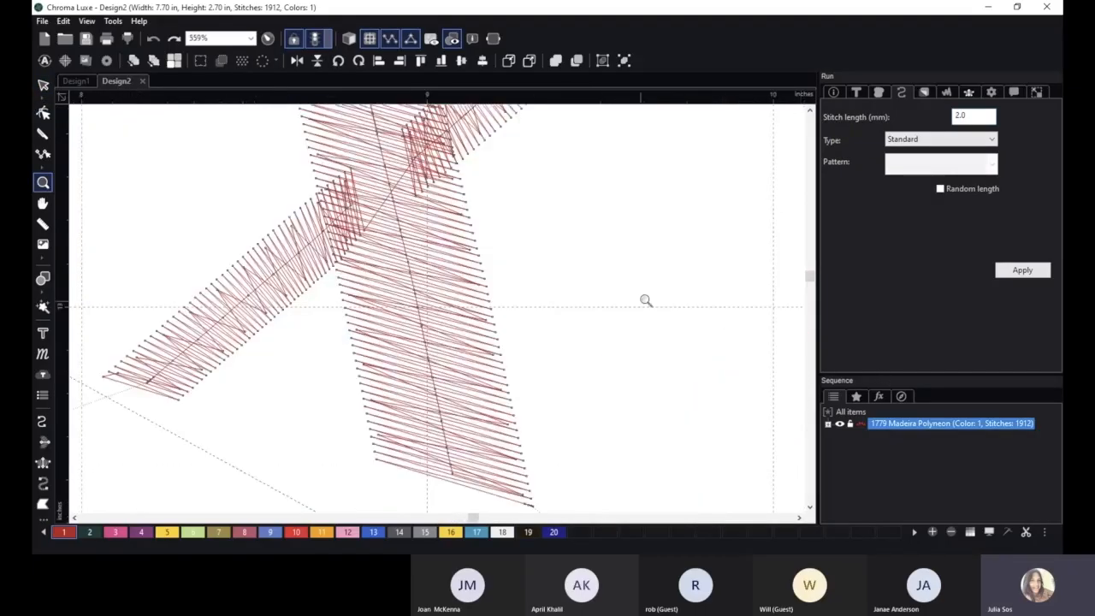
drag(967, 119, 928, 112)
text(5)
click(1025, 272)
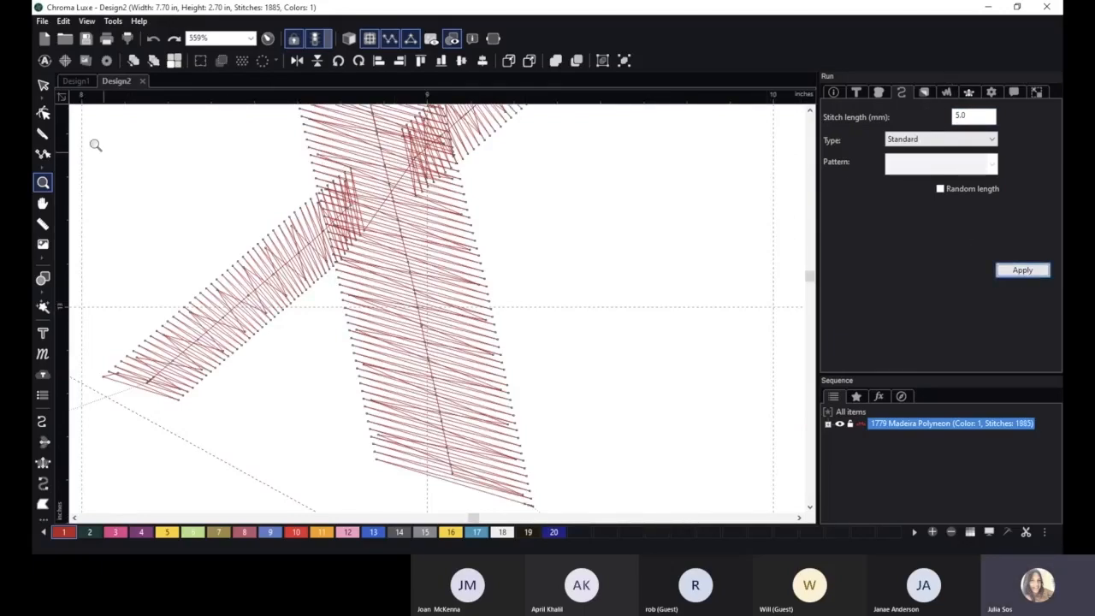
- Convert the text into separate letter groups
click(42, 85)
click(400, 195)
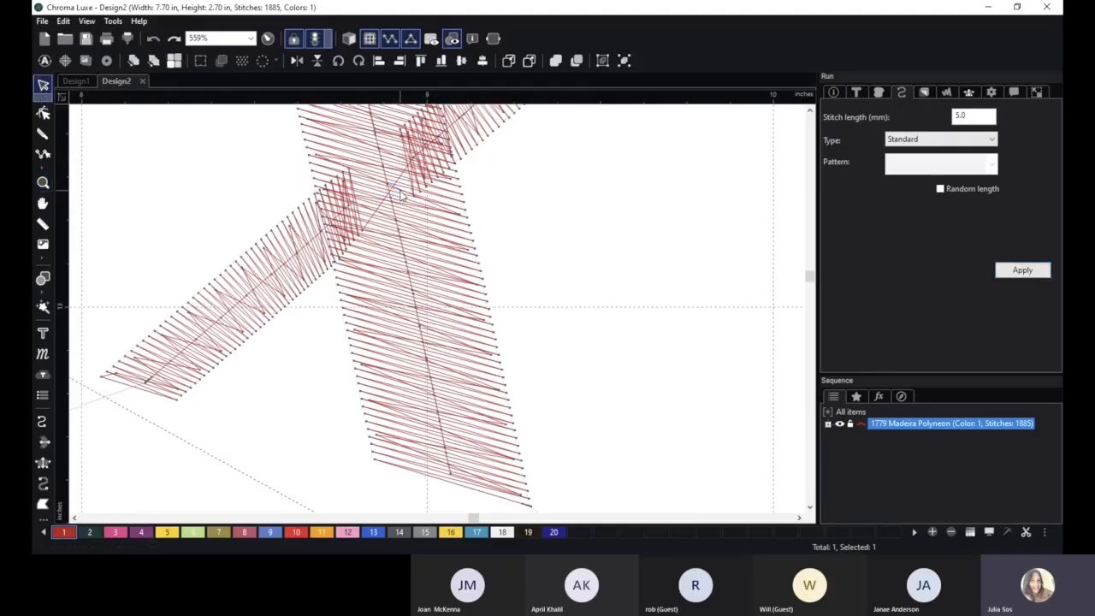
right_click(424, 190)
click(495, 320)
click(398, 211)
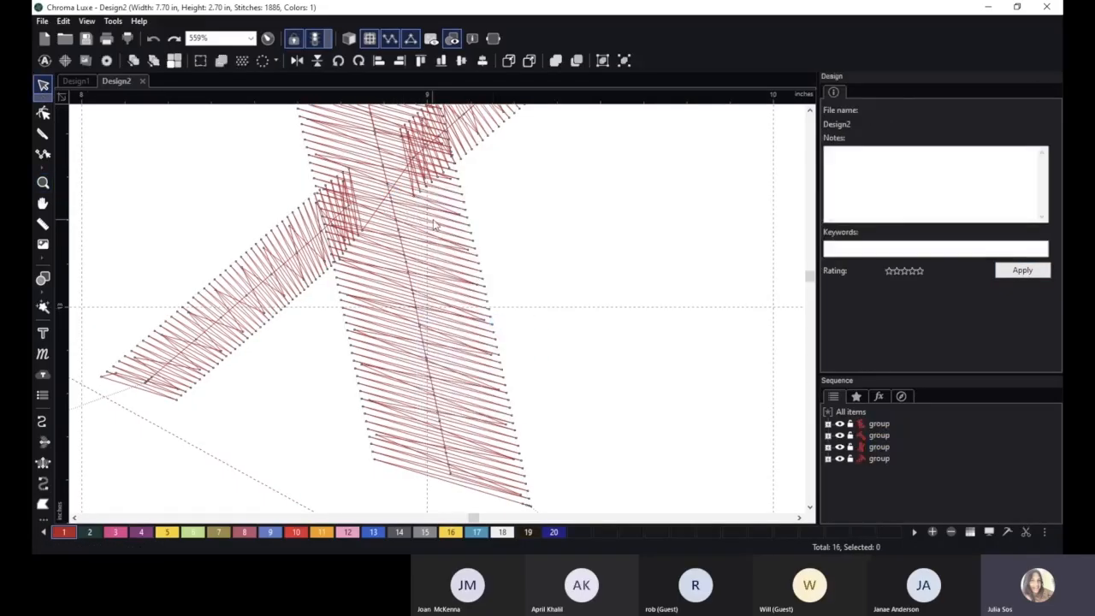
- Select the letter X group and examine its stitches up close
scroll(435, 224, down, 5)
click(418, 210)
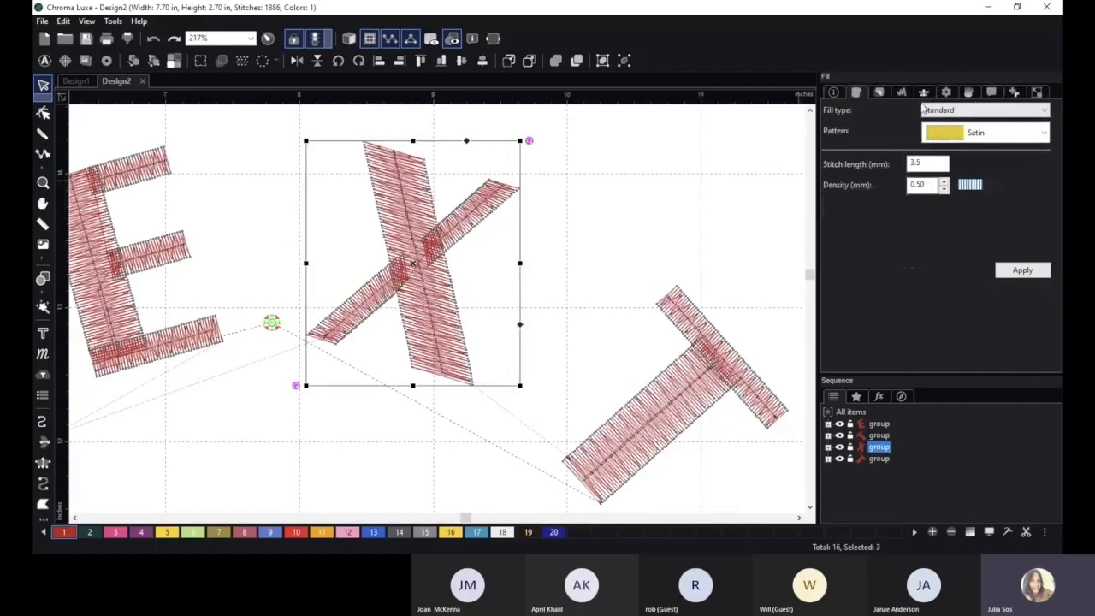
scroll(541, 275, up, 4)
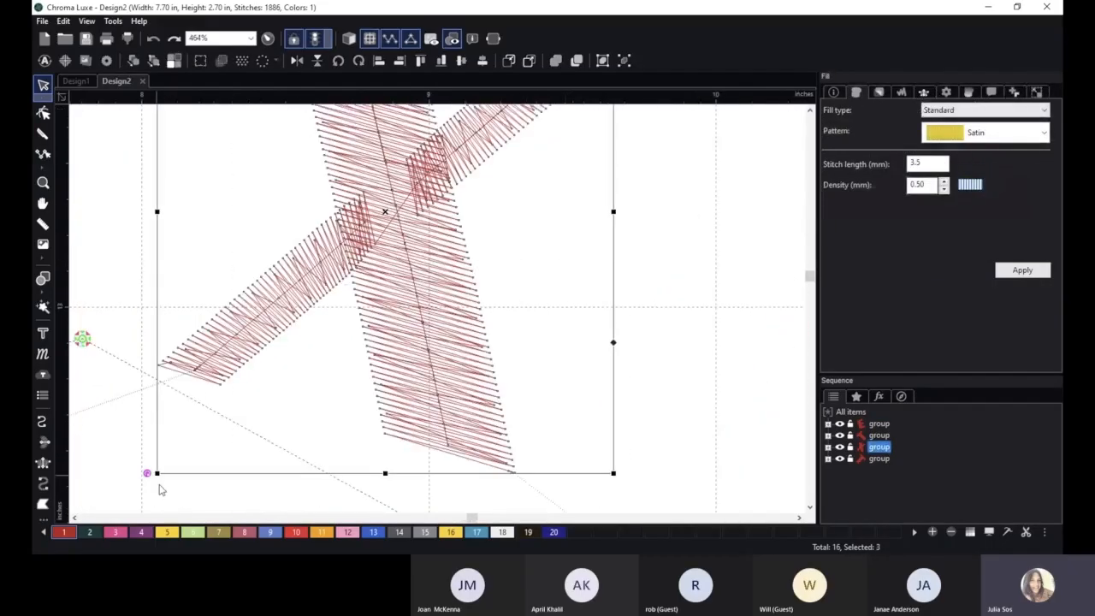
- Draw a four-point zigzag run line in the empty area beside the letter X
click(42, 421)
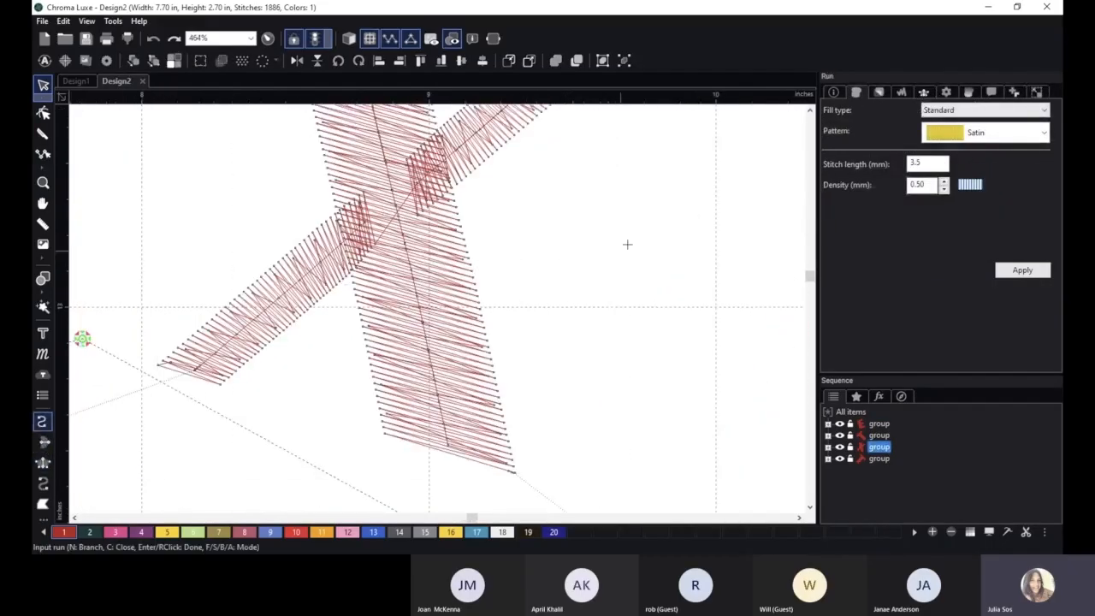
click(676, 147)
click(528, 293)
click(756, 176)
click(574, 354)
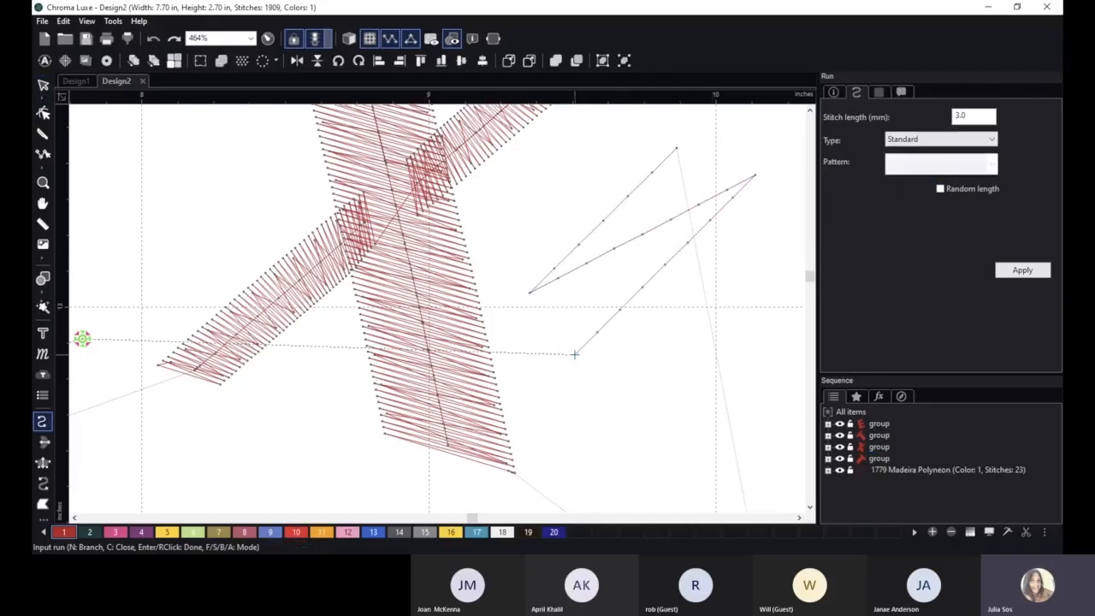
- Select the zigzag run line and switch on the 3D stitch rendering
click(42, 85)
click(618, 195)
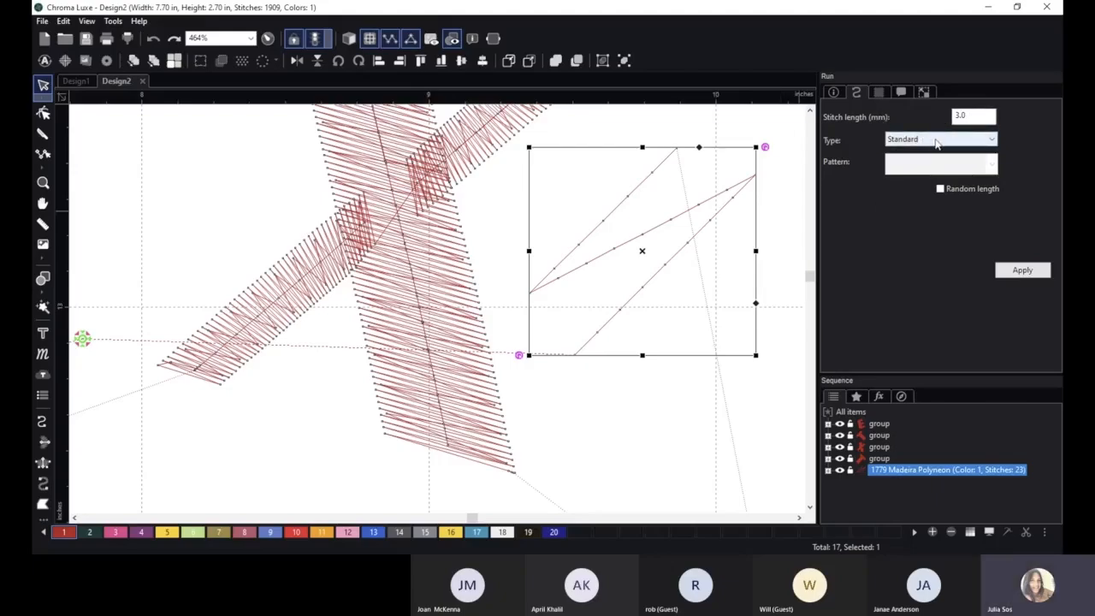
click(349, 38)
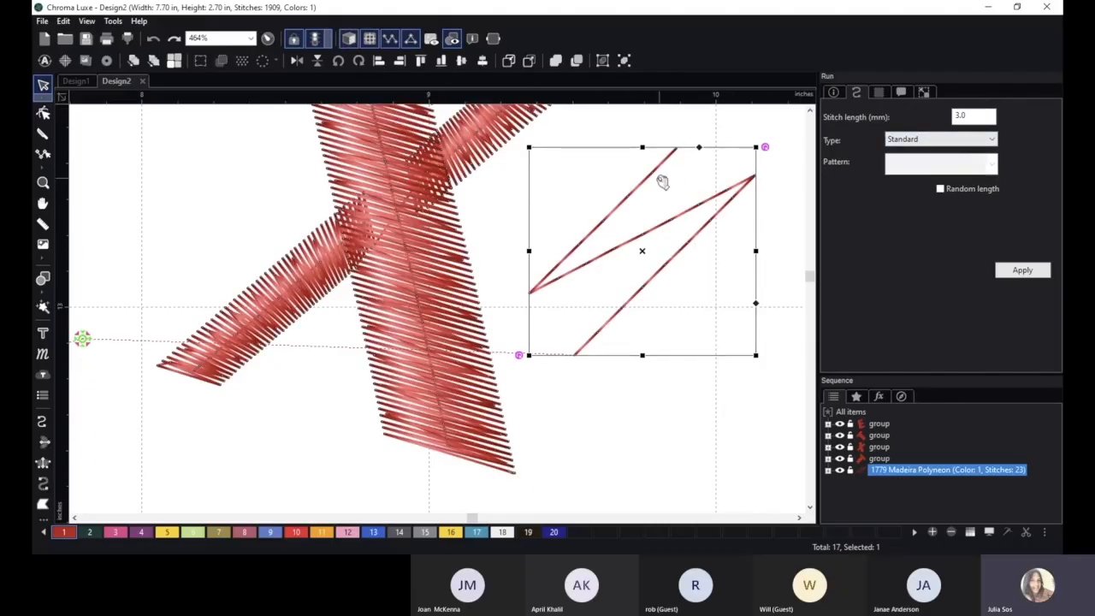
- Apply the Bean run type to the zigzag line and check the available bean repeats options
click(925, 142)
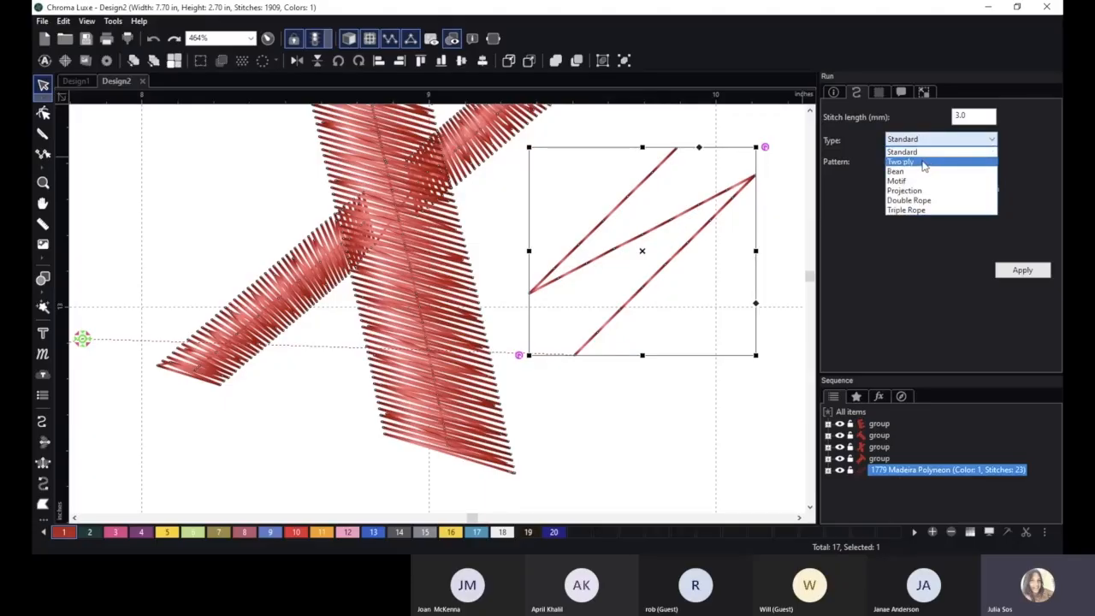
click(924, 163)
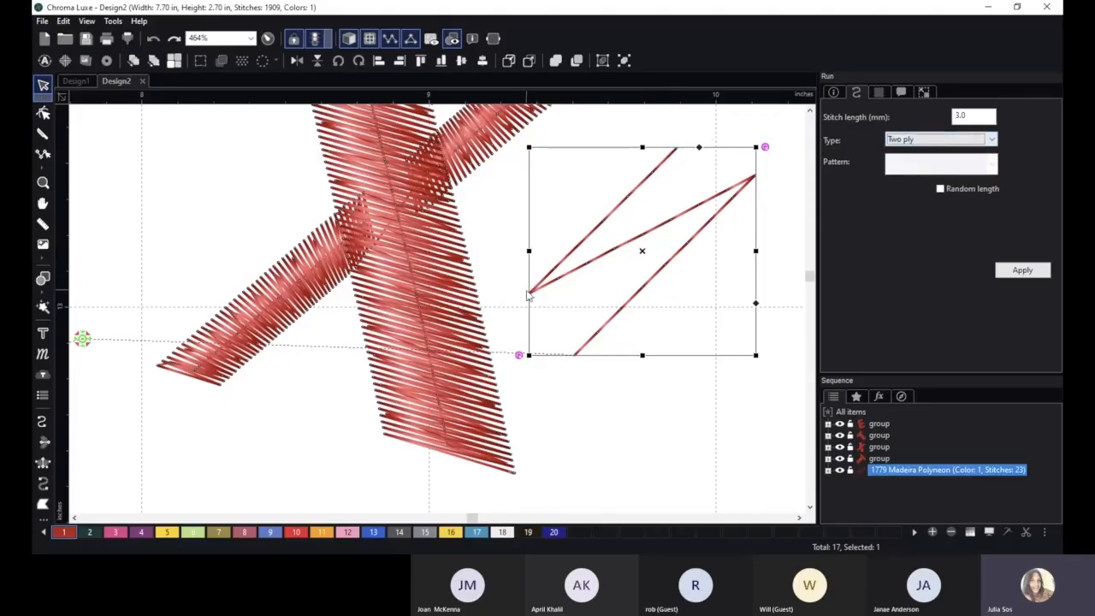
click(951, 142)
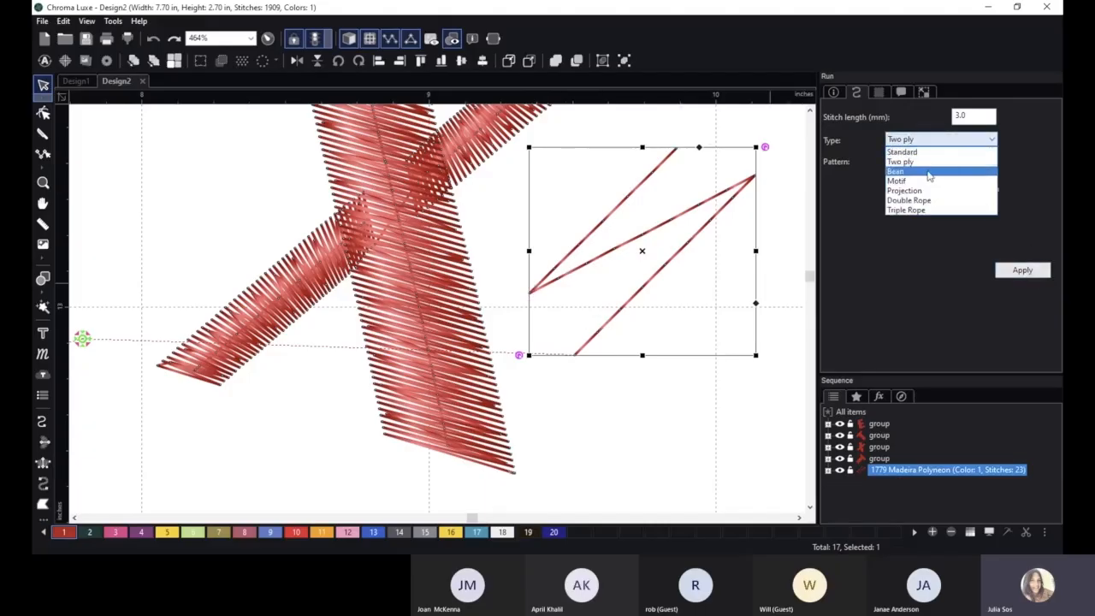
click(929, 175)
click(1023, 270)
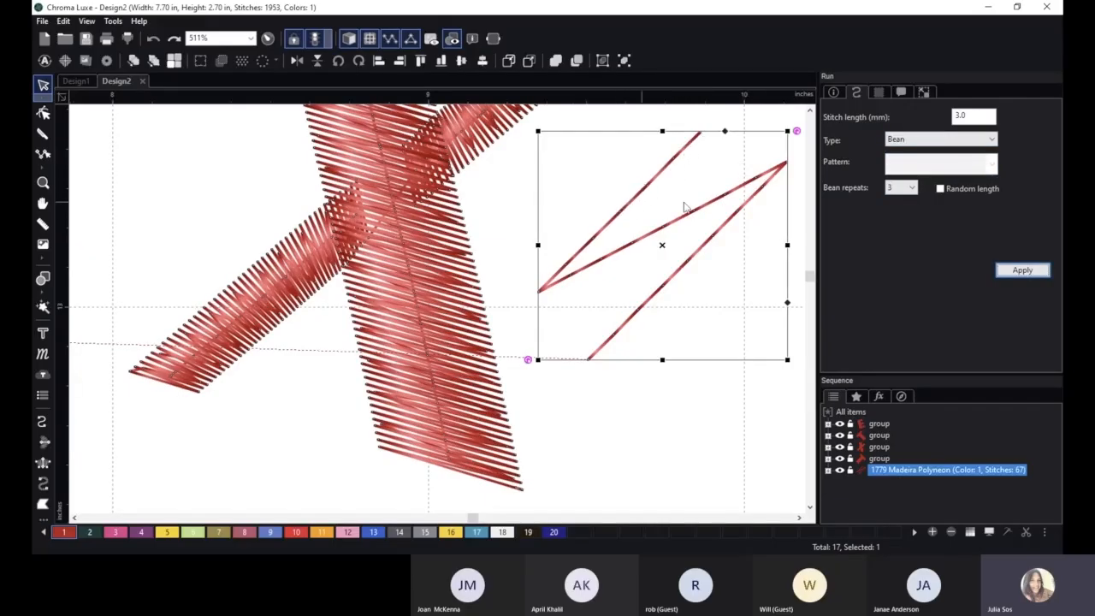
click(910, 188)
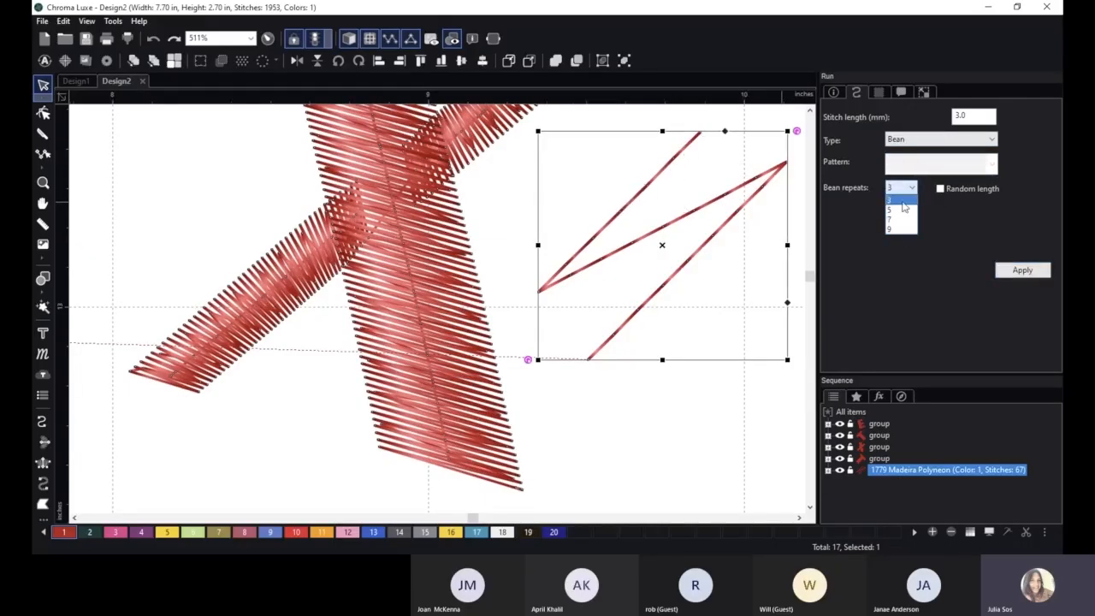
click(912, 189)
- Change the zigzag line's run type to Motif with pattern 135 and apply it
click(941, 139)
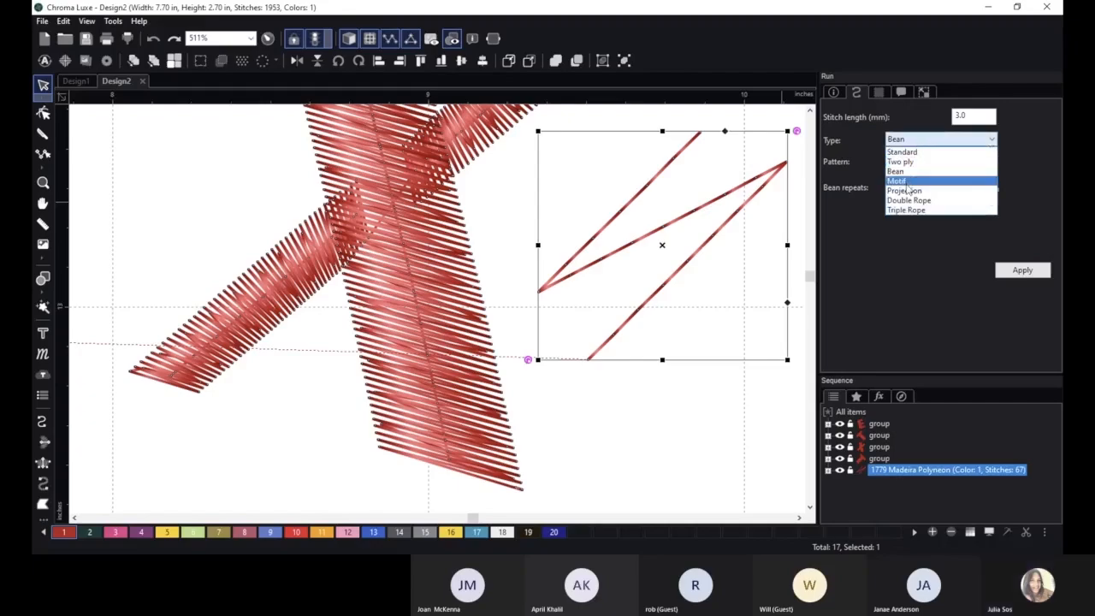
click(939, 177)
click(950, 163)
scroll(937, 325, down, 5)
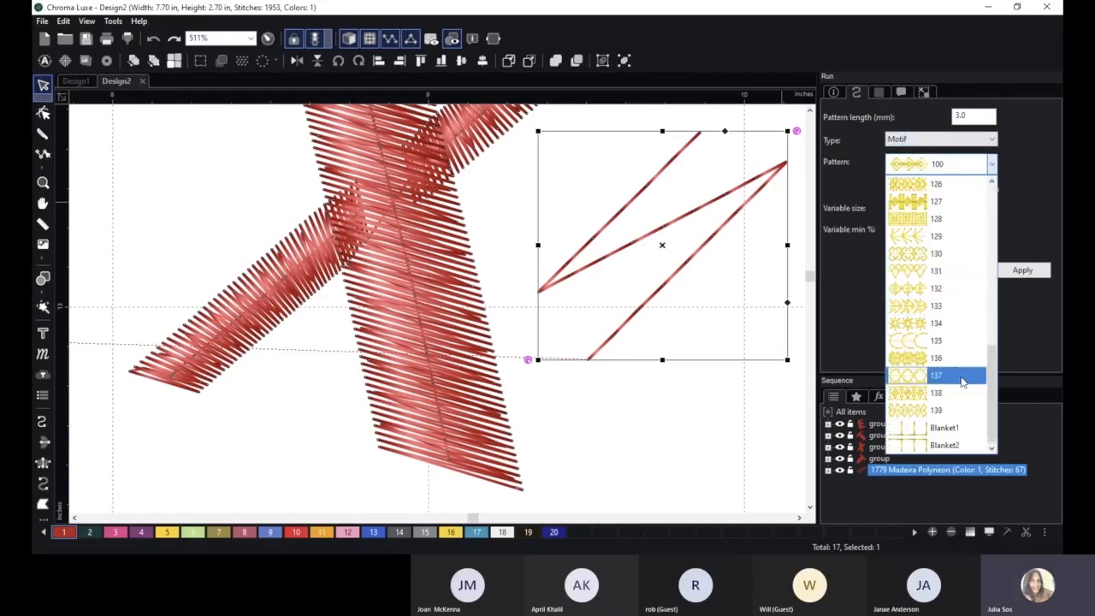
click(941, 340)
click(1023, 270)
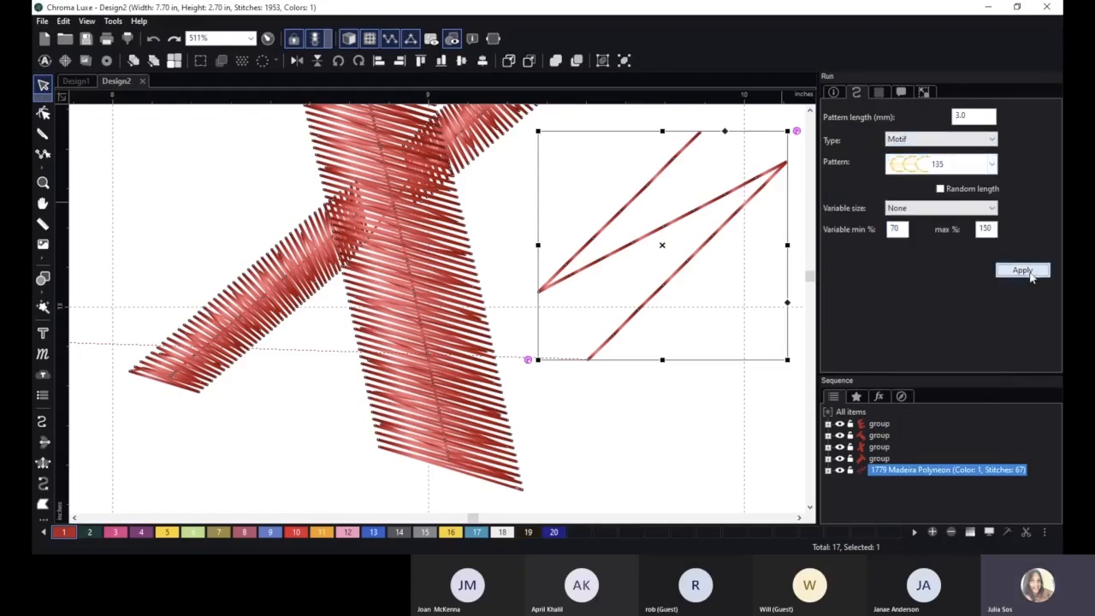
scroll(766, 362, down, 3)
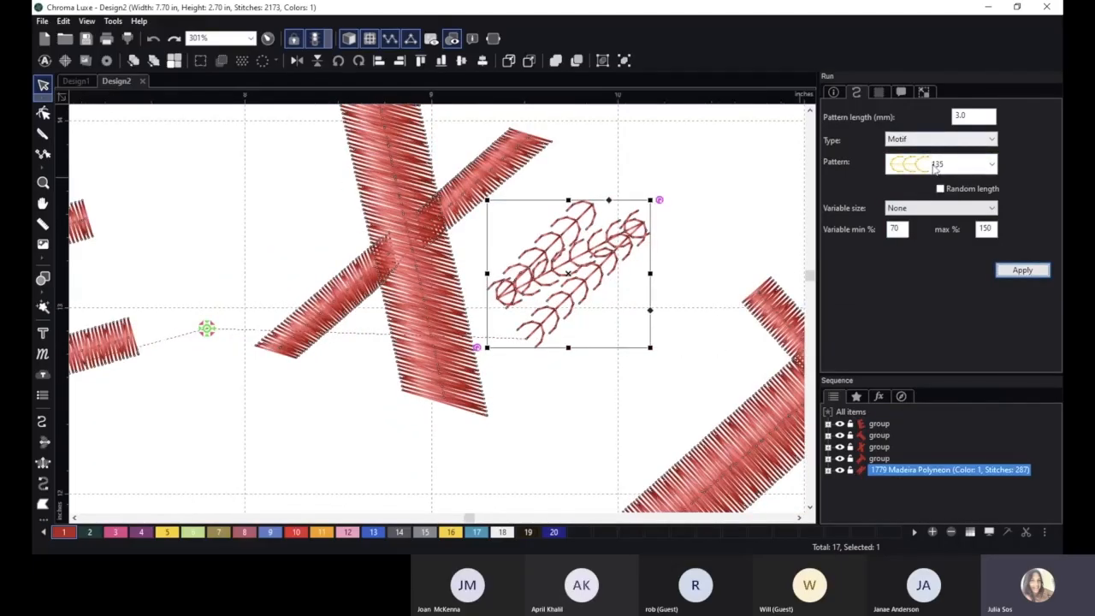
- Apply motif pattern 134 to the zigzag line
click(950, 164)
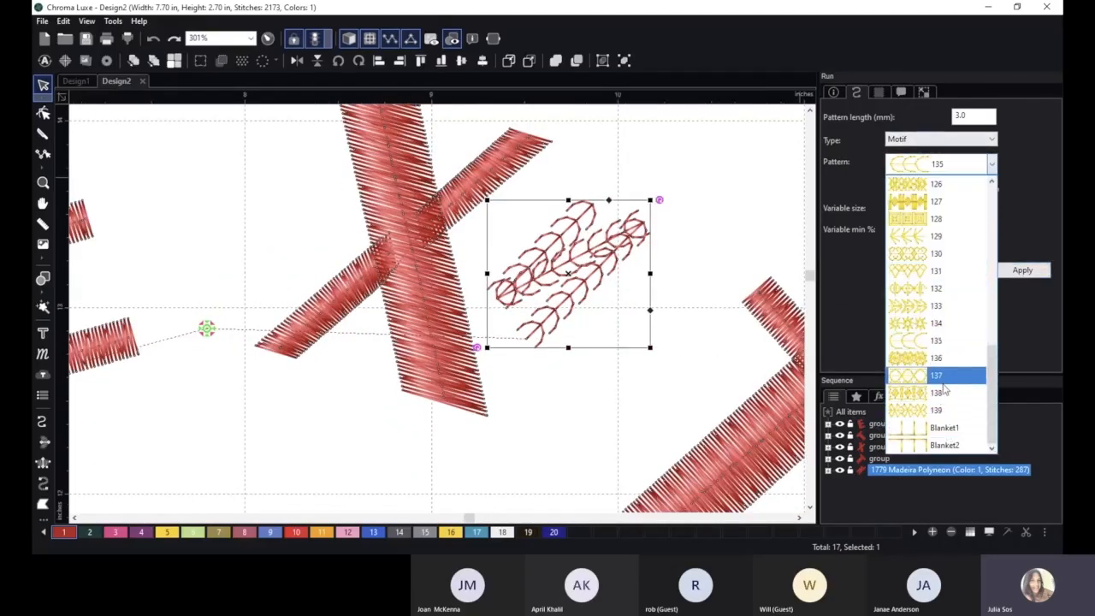
click(936, 322)
click(1023, 270)
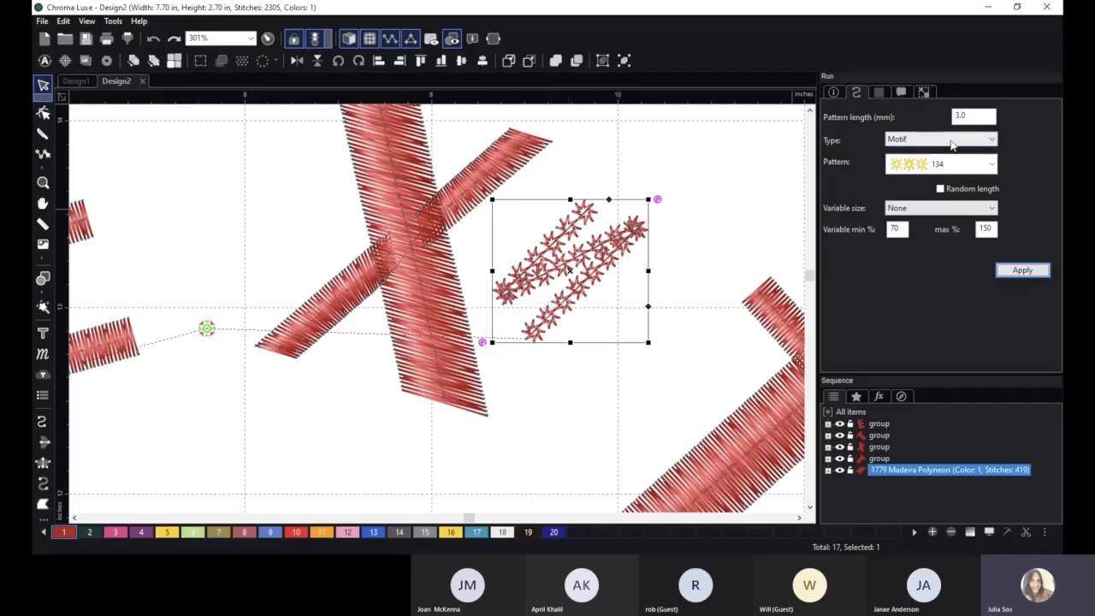
- Apply the Projection run type to the zigzag line and inspect its stitches up close
click(953, 142)
click(947, 192)
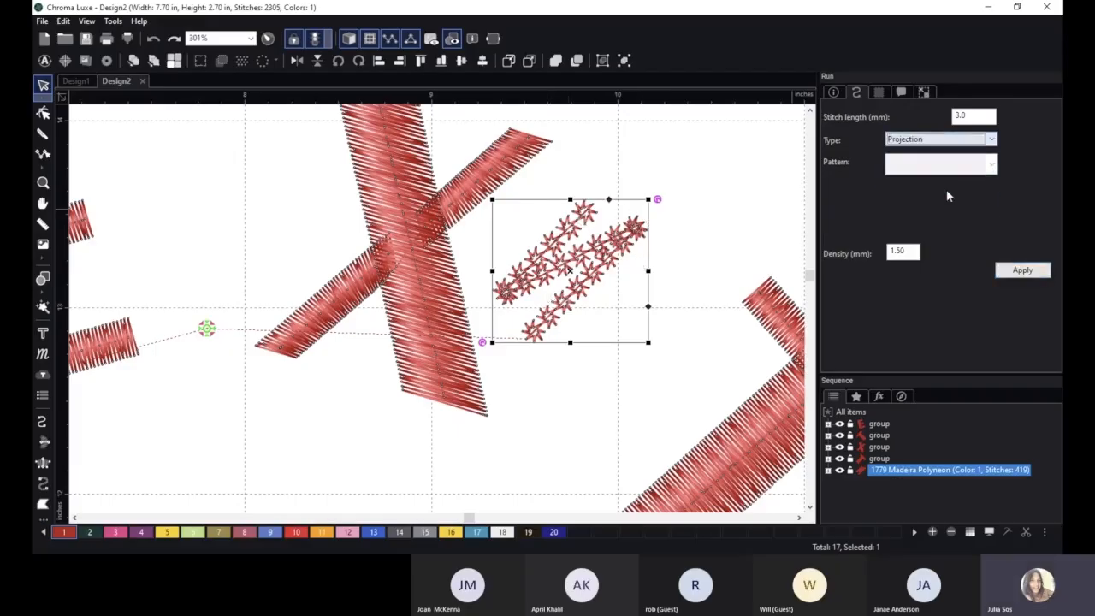
click(1023, 271)
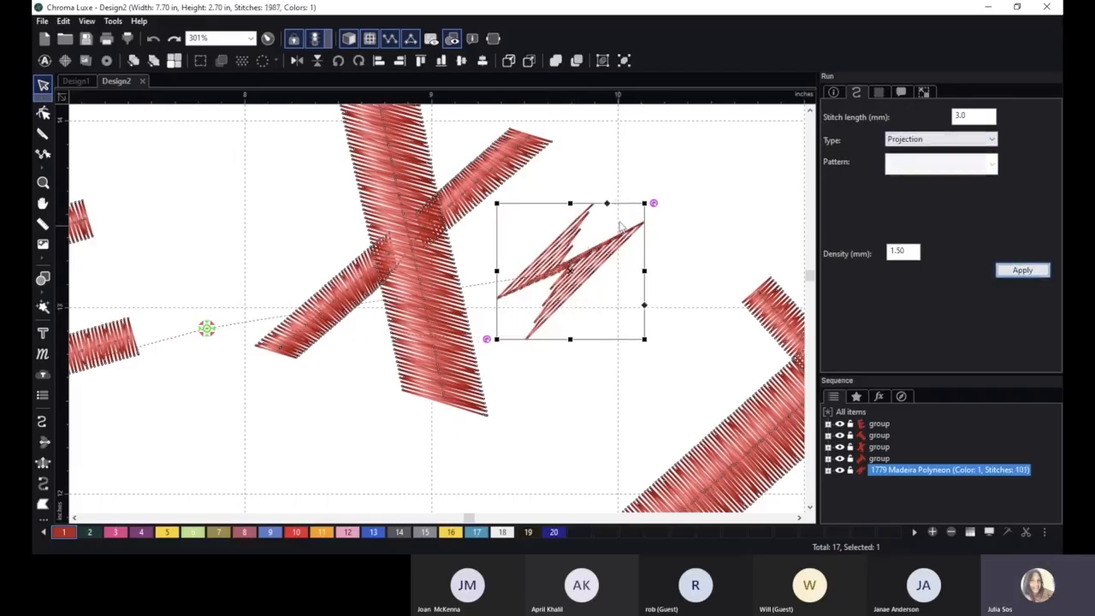
scroll(608, 206, up, 5)
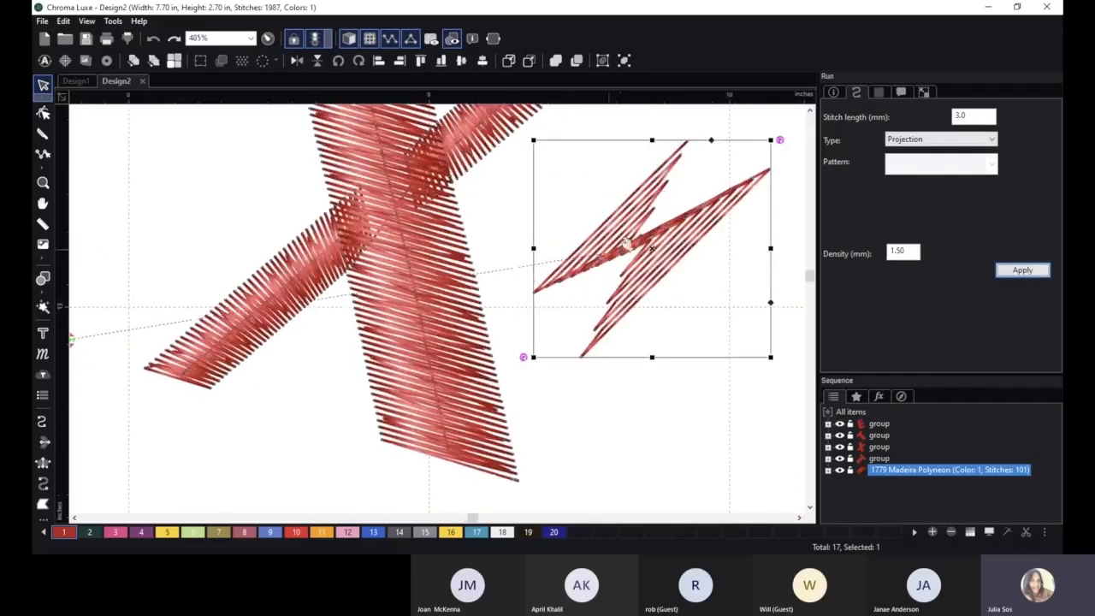
scroll(700, 228, down, 3)
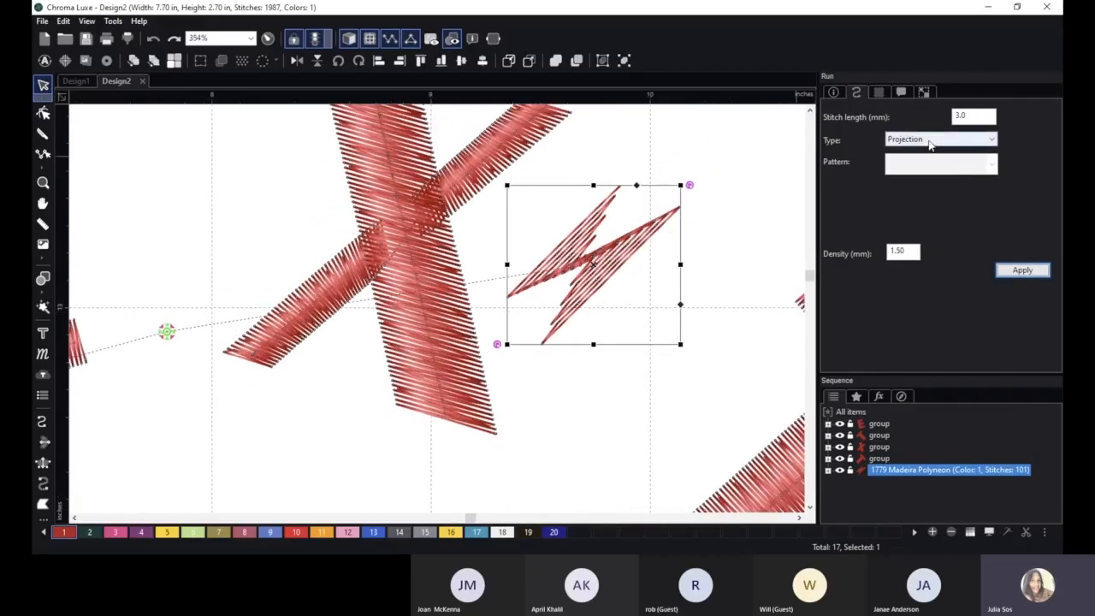
- Apply the Double Rope run type to the zigzag line and inspect the result
click(930, 142)
click(922, 200)
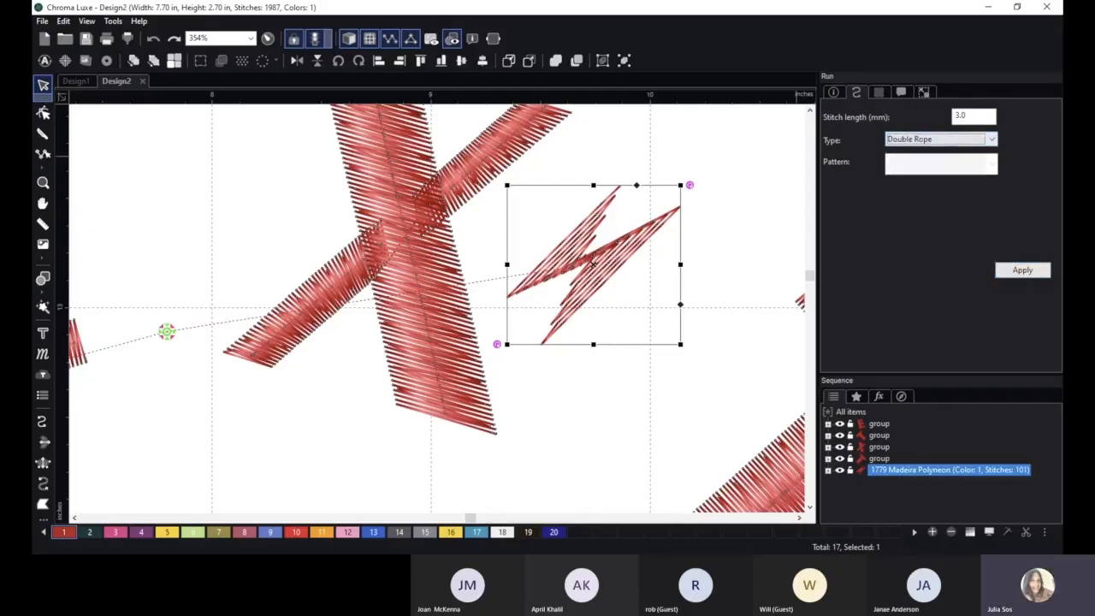
click(1023, 270)
scroll(763, 202, up, 1)
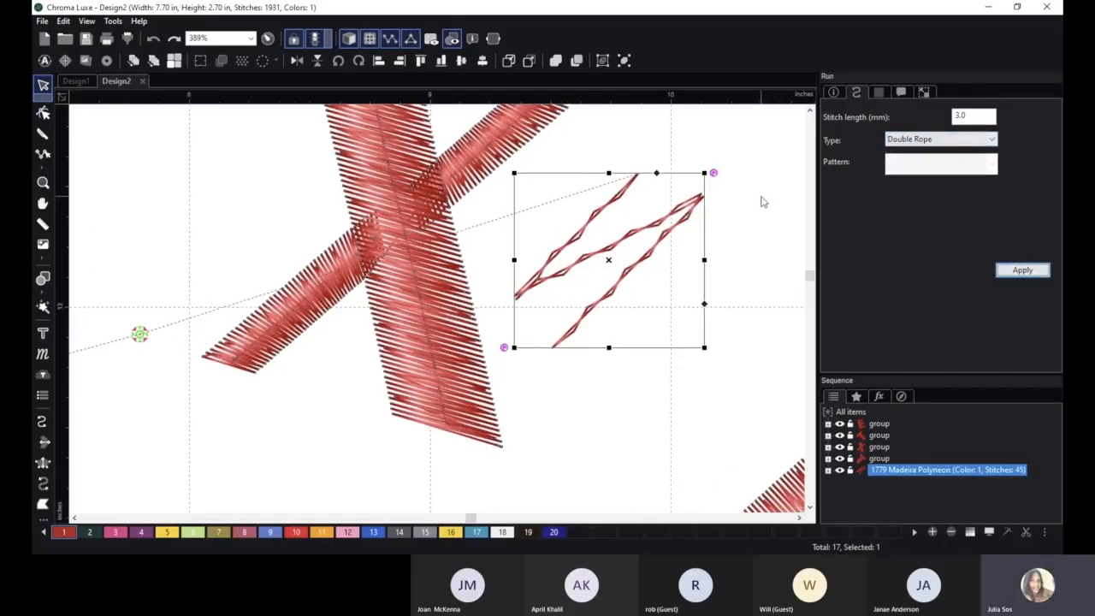
scroll(763, 202, up, 1)
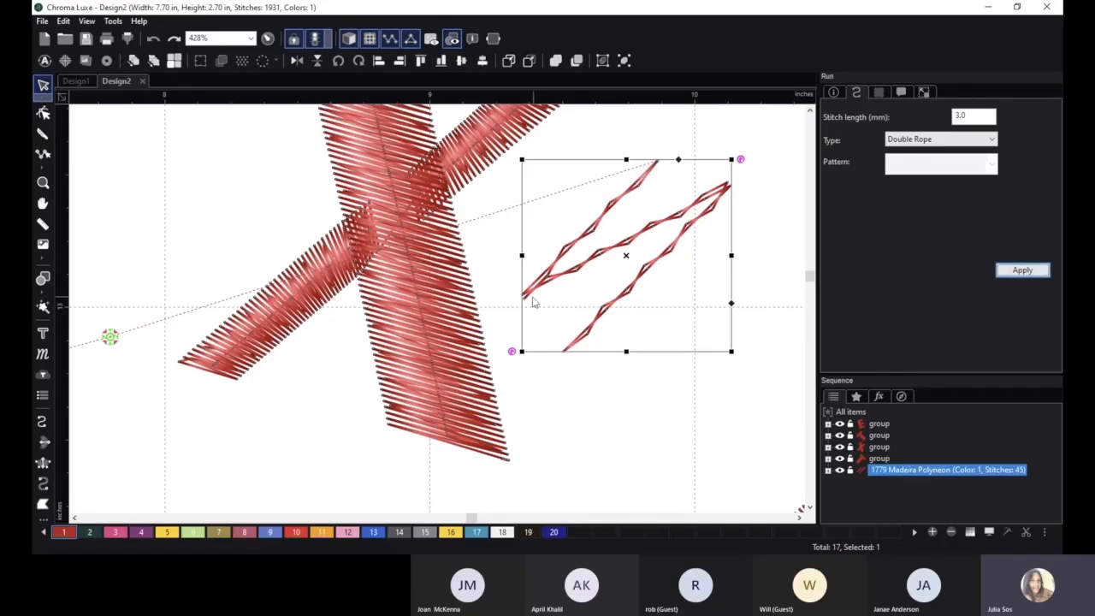
scroll(620, 283, down, 2)
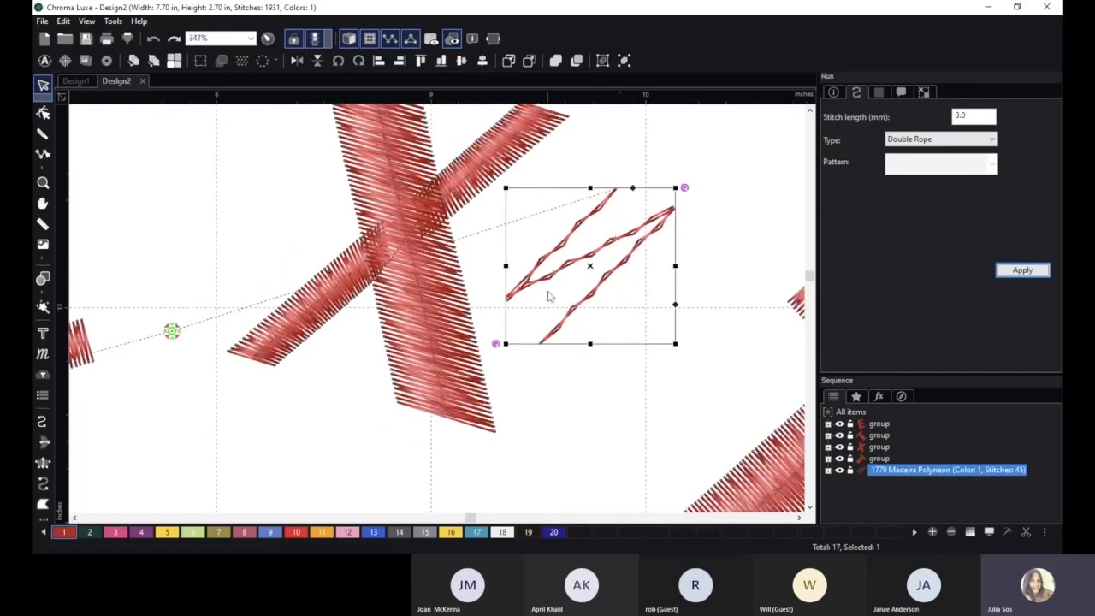
- Apply the Triple Rope run type to the zigzag line and inspect the result
click(950, 140)
click(920, 210)
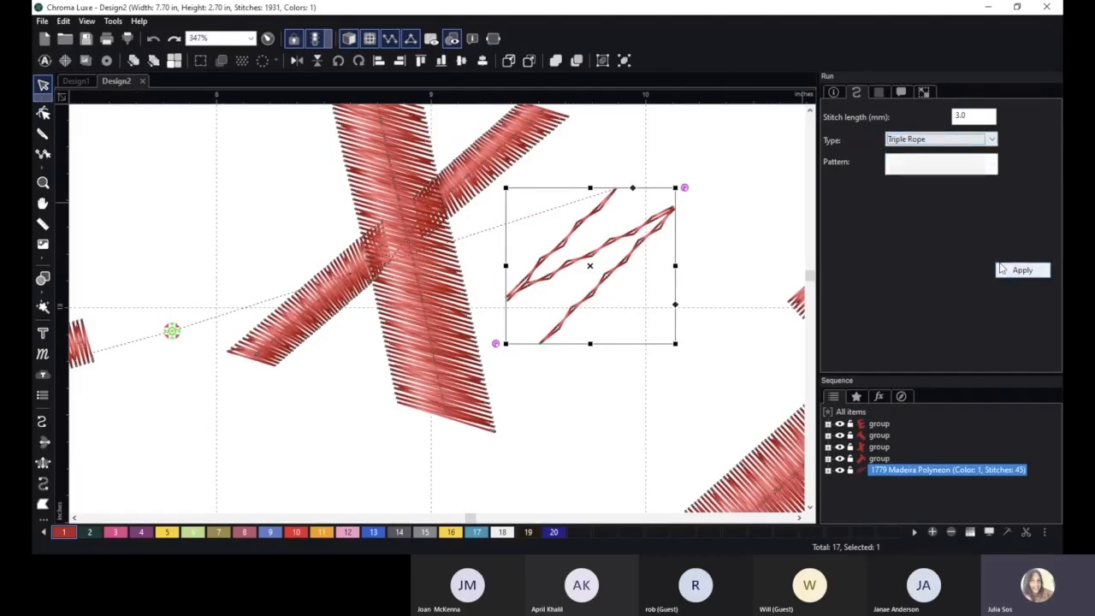
click(1022, 271)
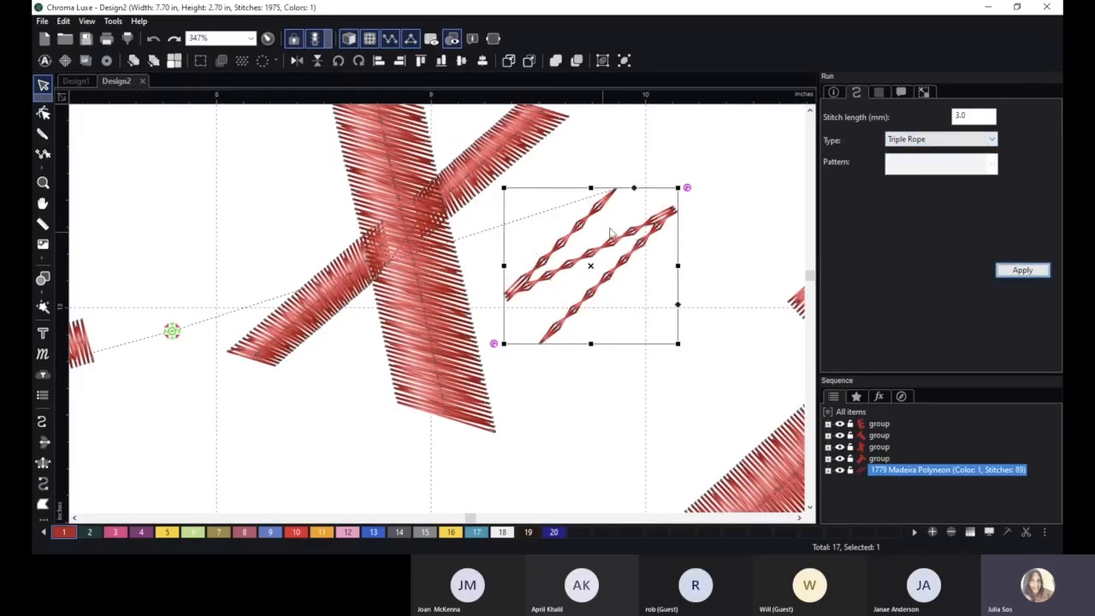
scroll(631, 248, up, 1)
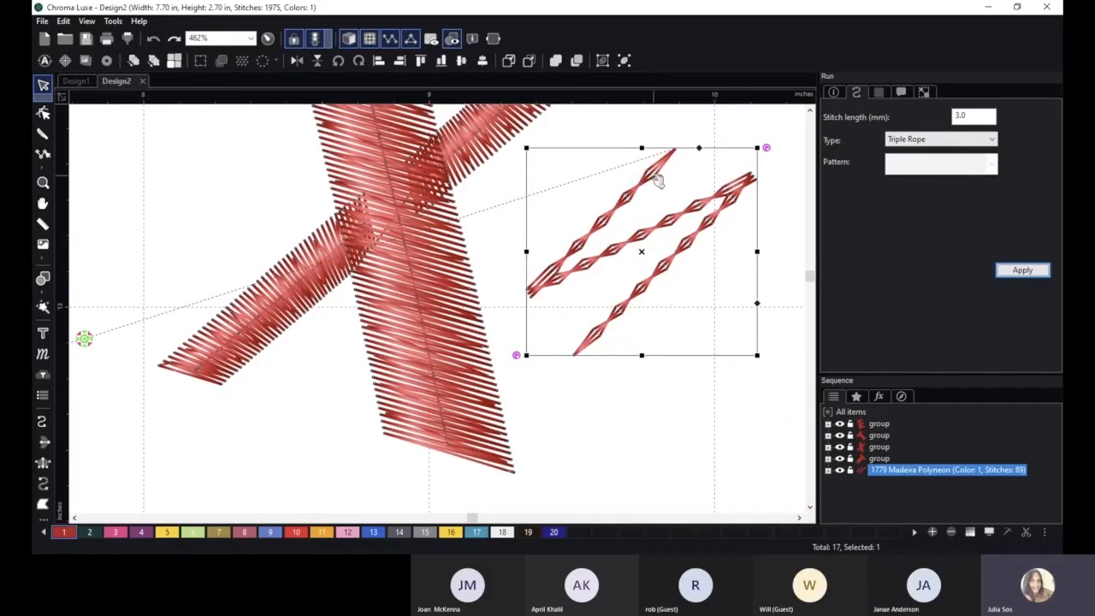
- Apply the Two ply run type to the zigzag line
click(932, 140)
click(930, 151)
click(933, 139)
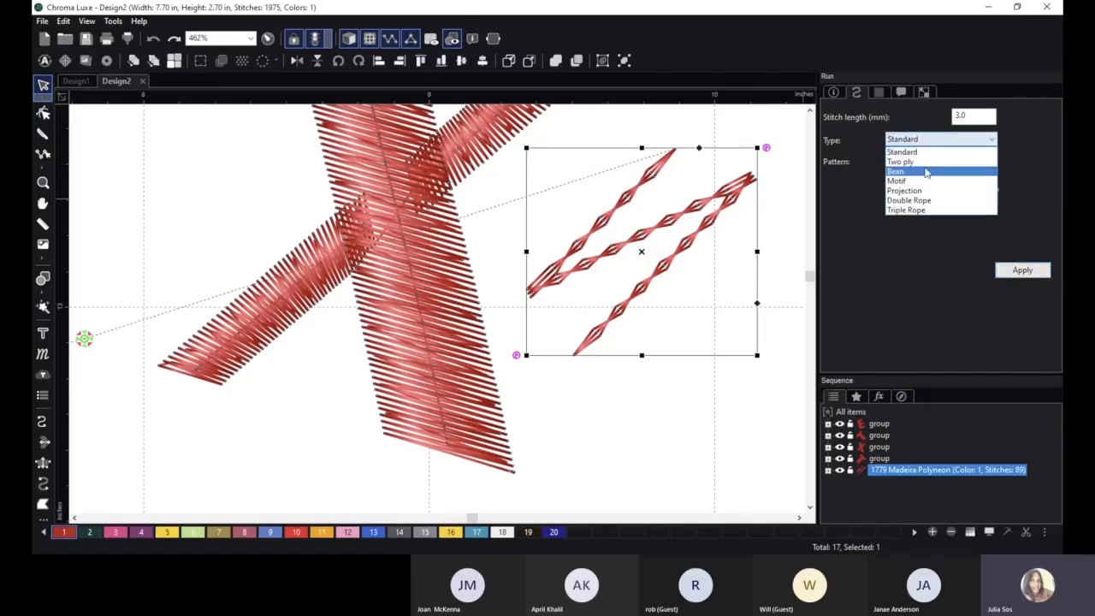
click(924, 167)
click(1023, 269)
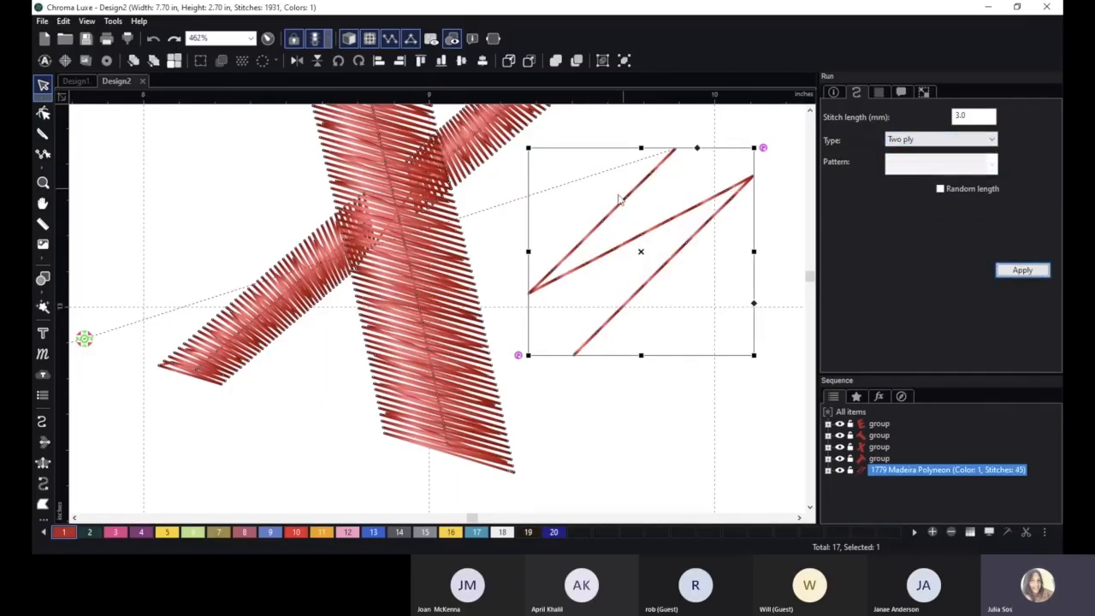
- Set the zigzag line's run type back to Standard and bring the whole arched text into view
click(932, 150)
click(932, 156)
scroll(542, 313, down, 3)
scroll(542, 313, down, 6)
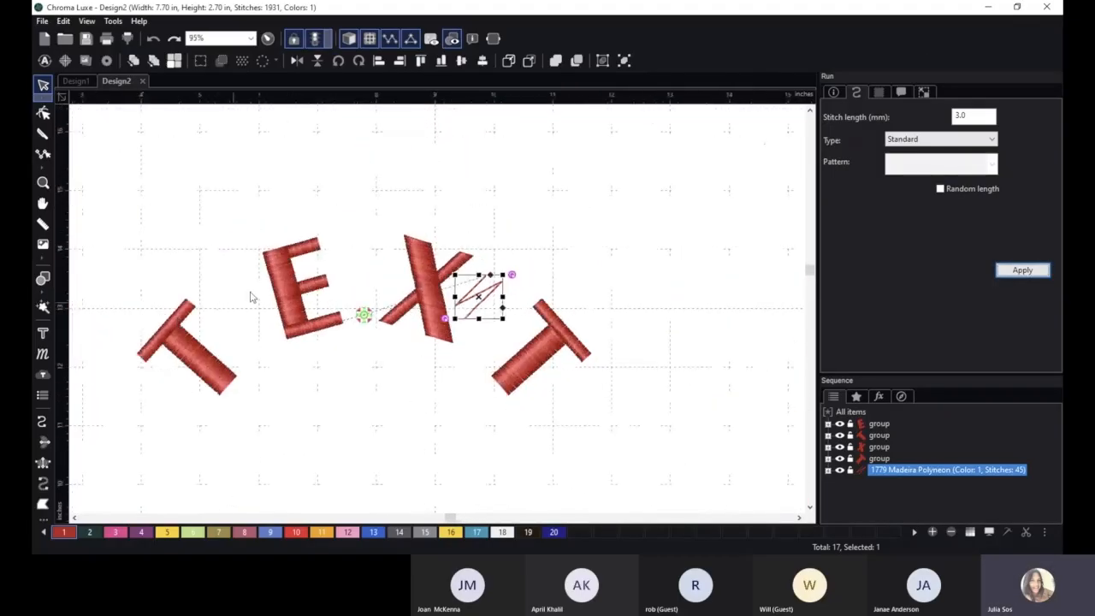
- Create a new blank design and enter the text "Text" above the centre of the workspace
click(41, 20)
click(51, 34)
click(43, 333)
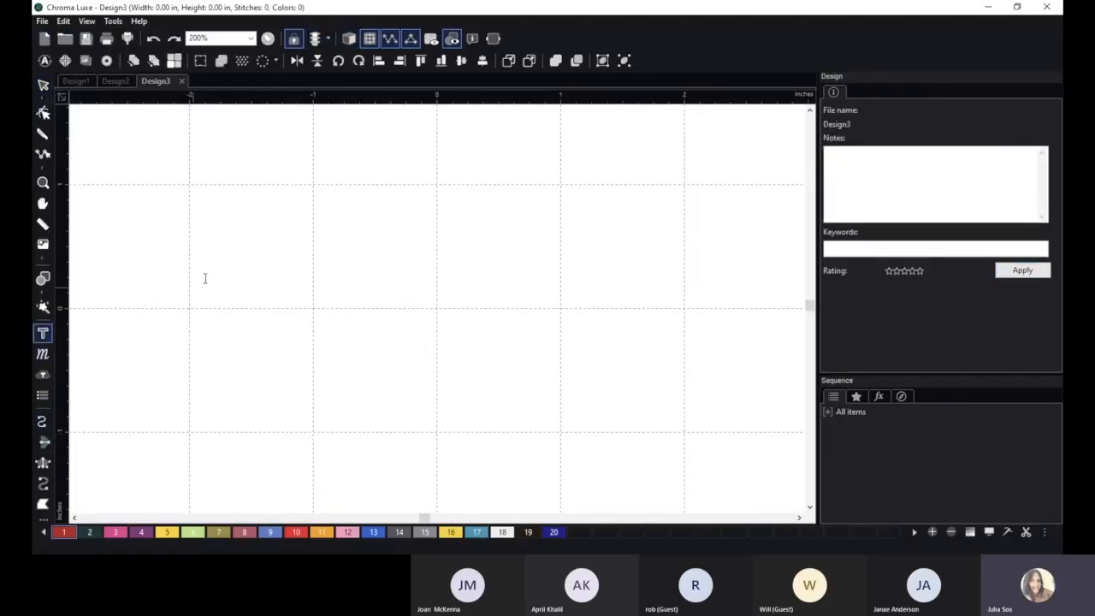
click(360, 278)
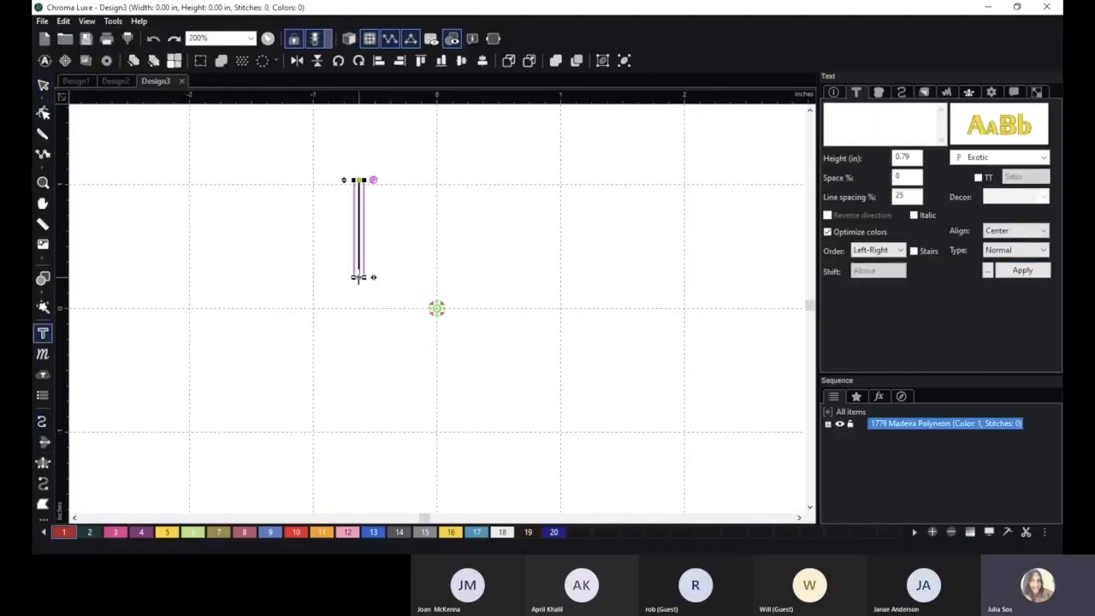
text(Text)
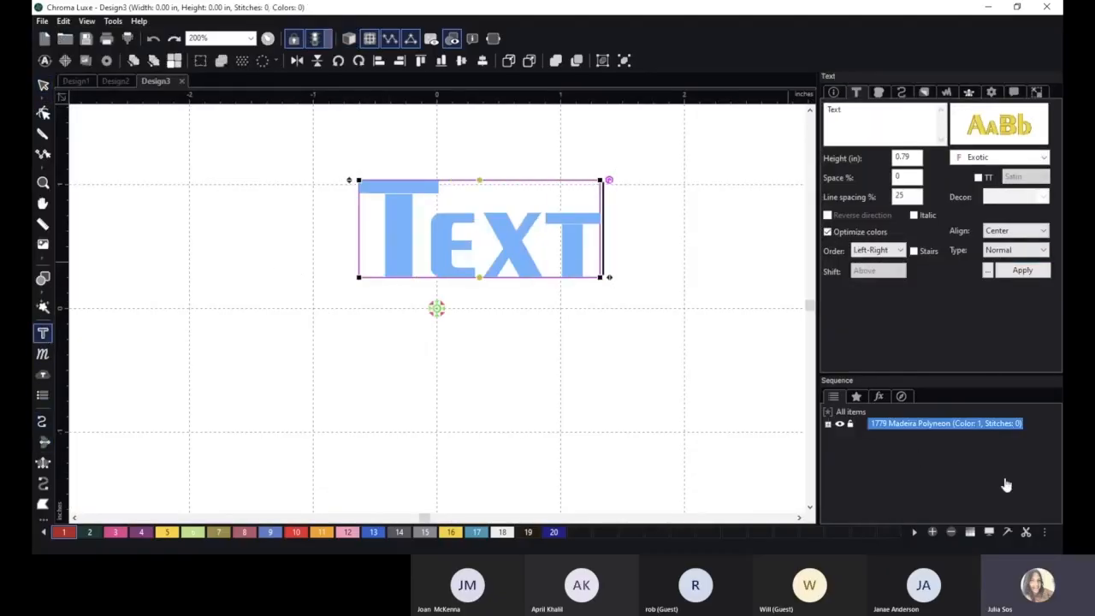